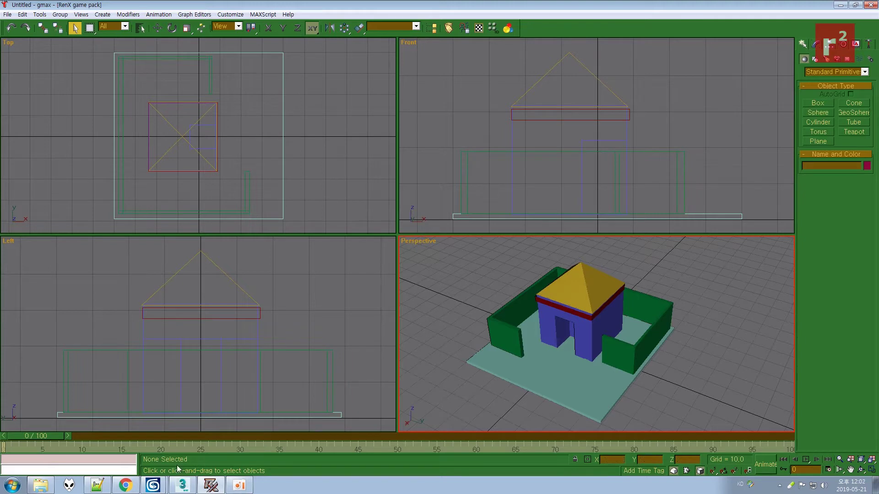
Switch to 3ds Max and start the Box tool in the Top viewport.
{"action": "left_click", "coordinate": [182, 485]}
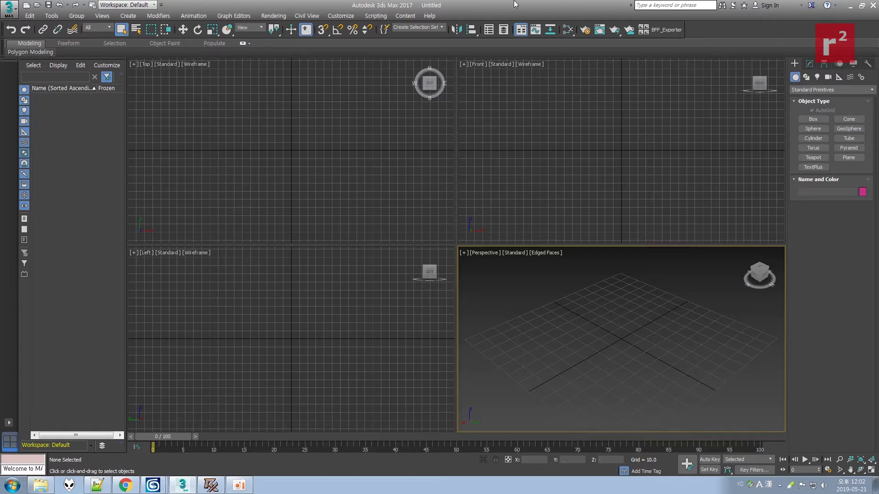
{"action": "left_click", "coordinate": [813, 118]}
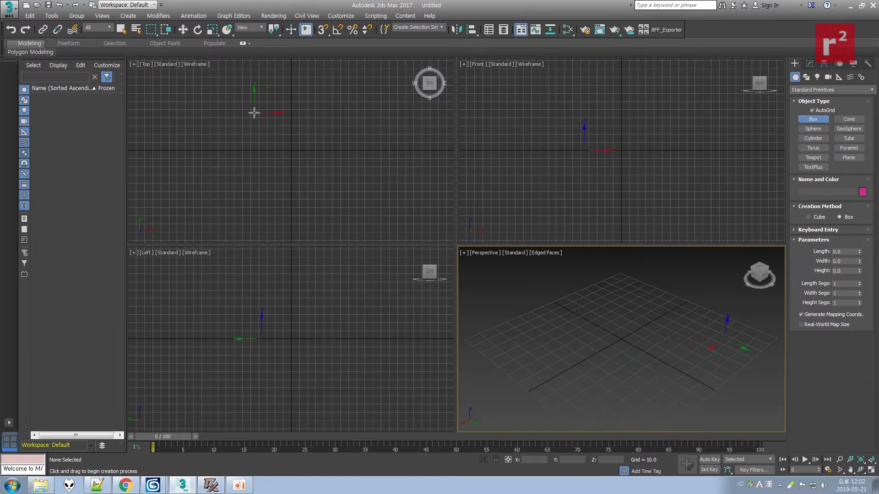
{"action": "left_click", "coordinate": [280, 160]}
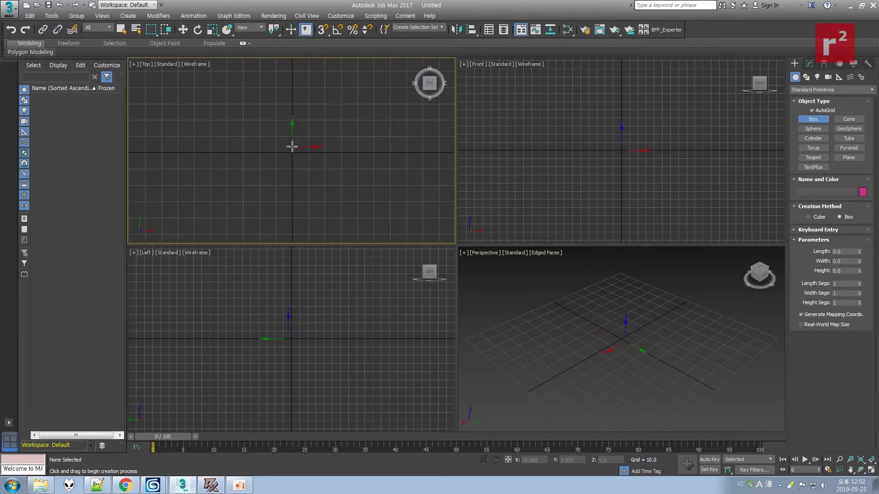
Examine the flat ground slab of the reference house in gmax and return to 3ds Max.
{"action": "left_click", "coordinate": [211, 485]}
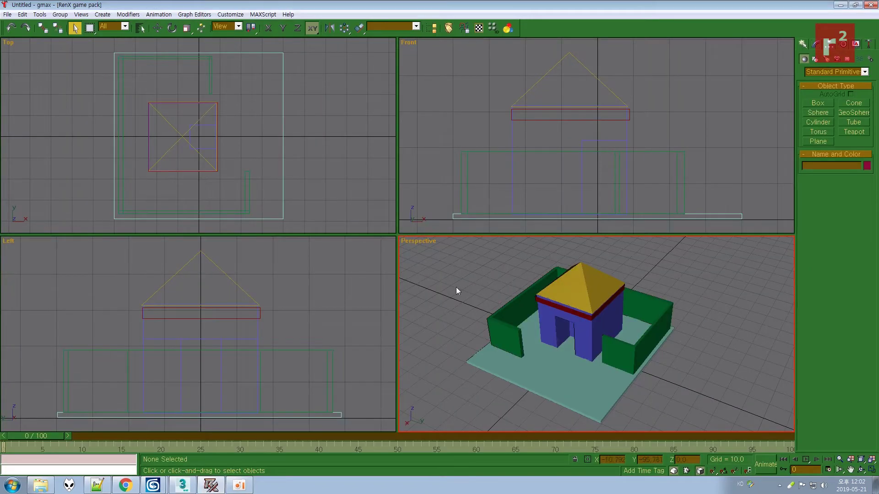
{"action": "left_click", "coordinate": [523, 357]}
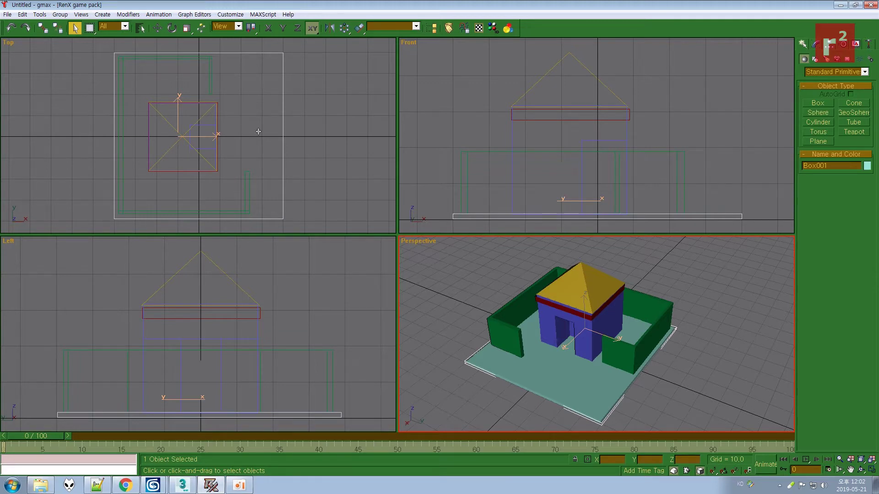
{"action": "left_click", "coordinate": [458, 312]}
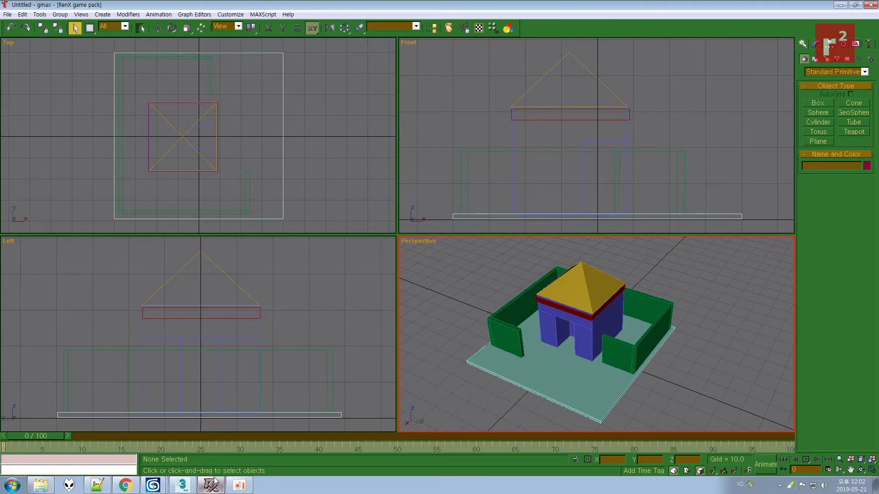
{"action": "left_click", "coordinate": [181, 488]}
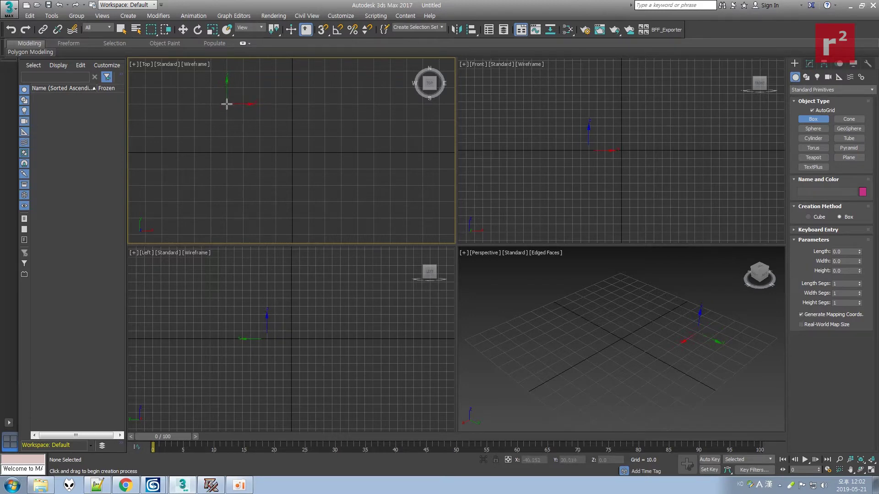
{"action": "left_click", "coordinate": [322, 31]}
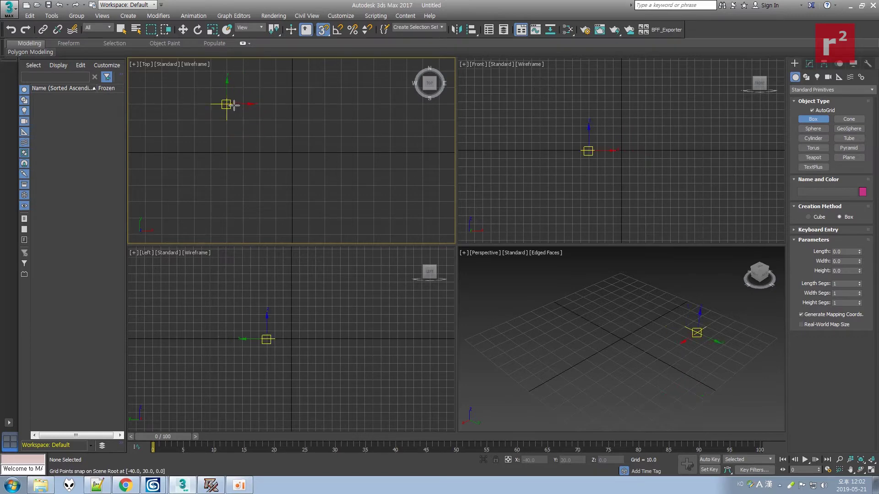
{"action": "left_click_drag", "start_coordinate": [226, 87], "coordinate": [374, 214]}
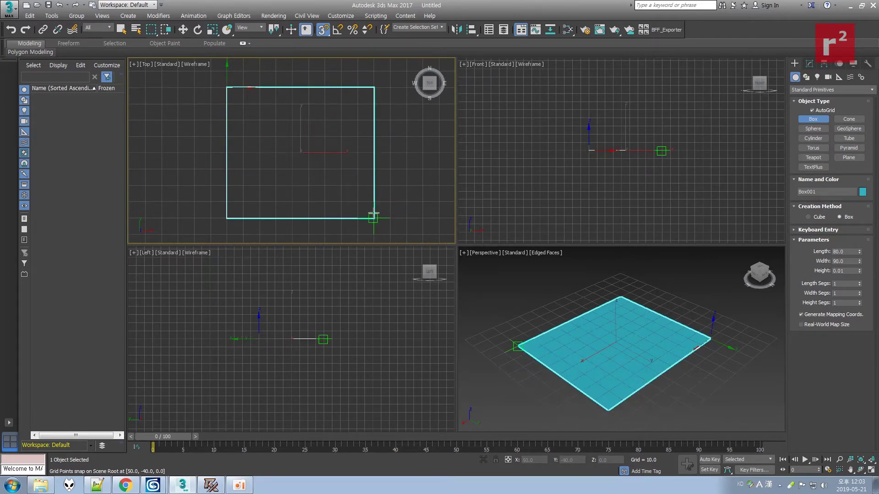
{"action": "left_click", "coordinate": [360, 190]}
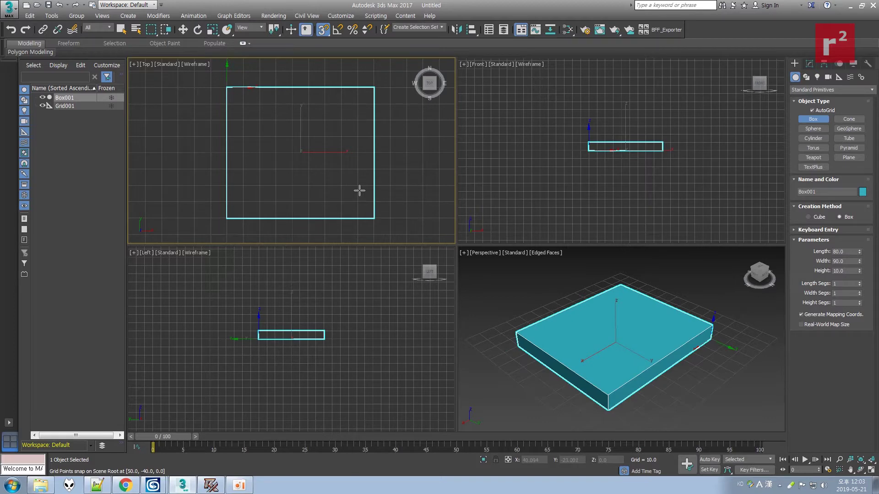
{"action": "key", "text": "ctrl+z"}
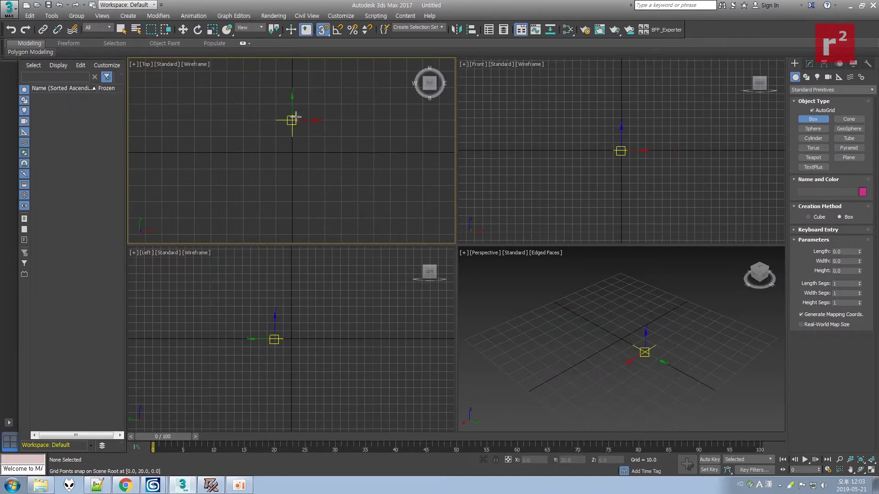
{"action": "left_click", "coordinate": [322, 30]}
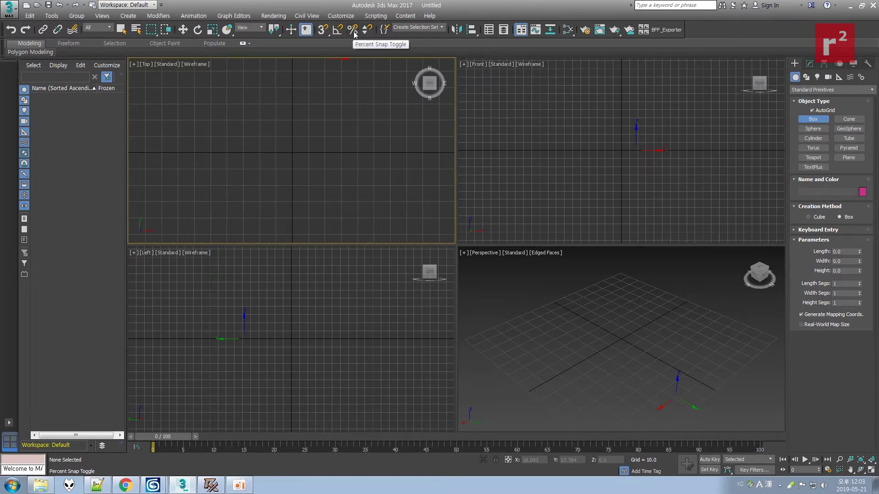
With 3D snapping to grid points on, create a box 80 long, 80 wide and 10 high centred on the origin.
{"action": "left_click", "coordinate": [321, 31]}
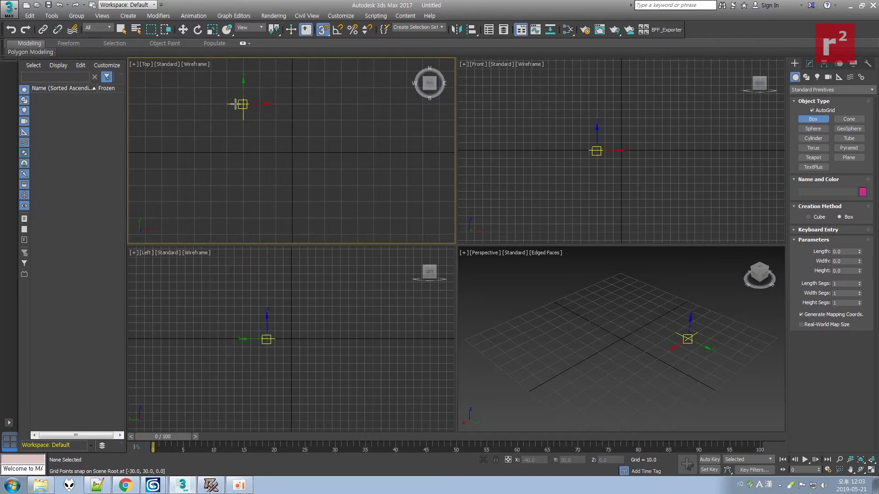
{"action": "left_click_drag", "start_coordinate": [227, 105], "coordinate": [324, 182]}
{"action": "right_click", "coordinate": [309, 160]}
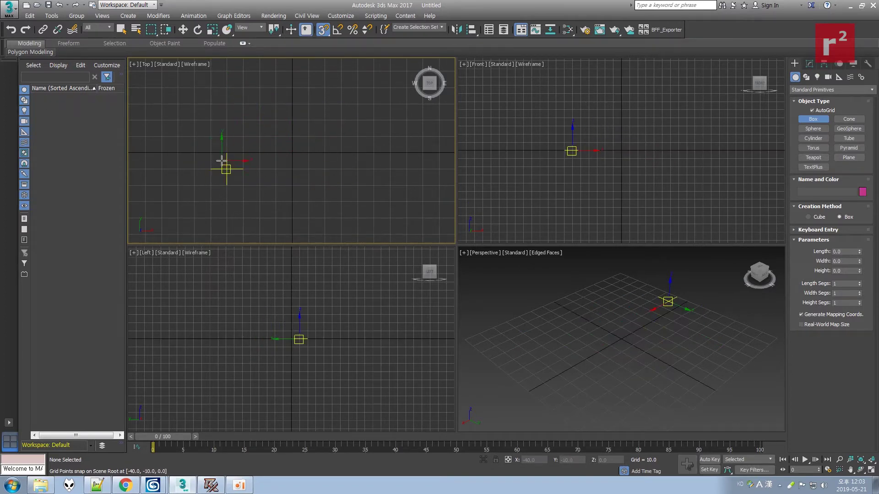
{"action": "left_click", "coordinate": [226, 87]}
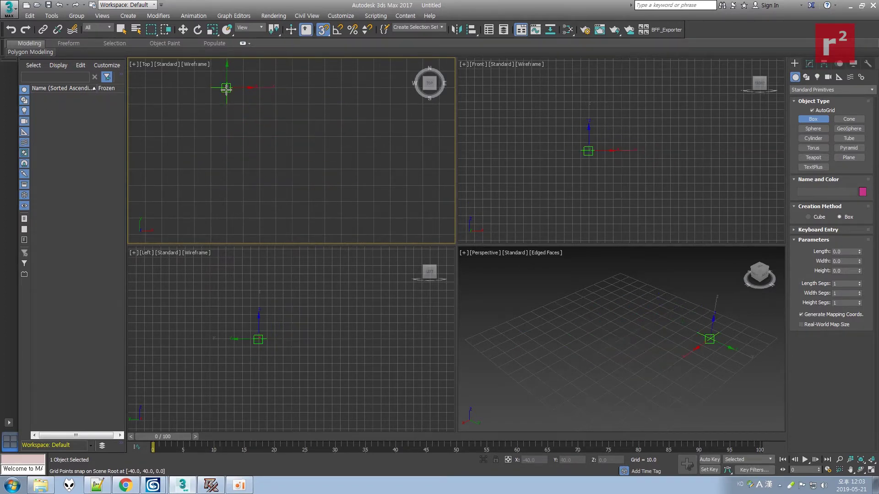
{"action": "left_click_drag", "start_coordinate": [226, 89], "coordinate": [224, 91]}
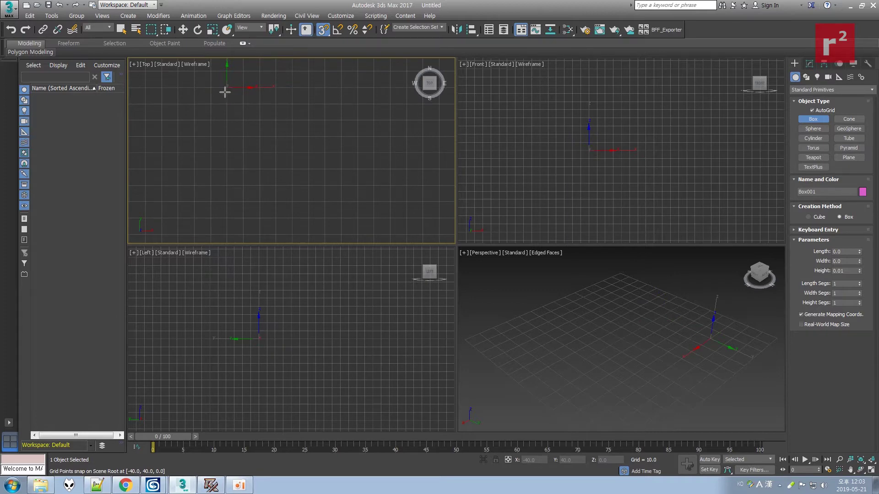
{"action": "left_click_drag", "start_coordinate": [228, 90], "coordinate": [362, 211]}
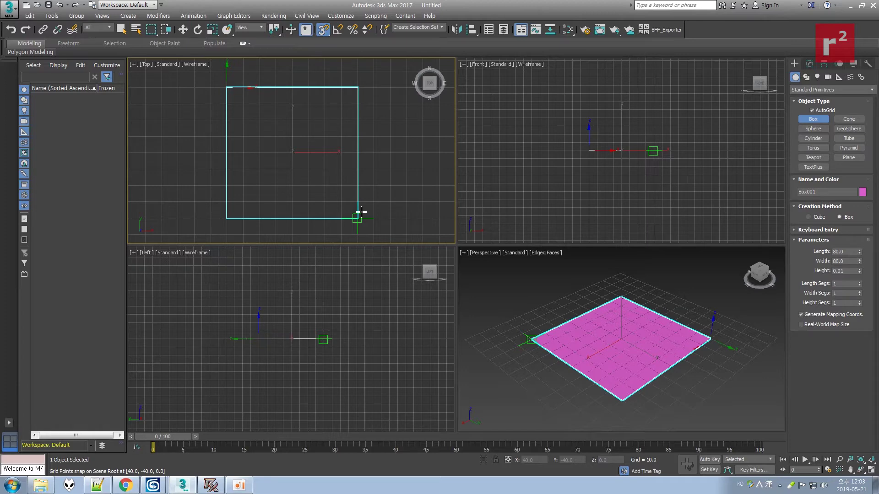
{"action": "left_click_drag", "start_coordinate": [361, 211], "coordinate": [360, 212]}
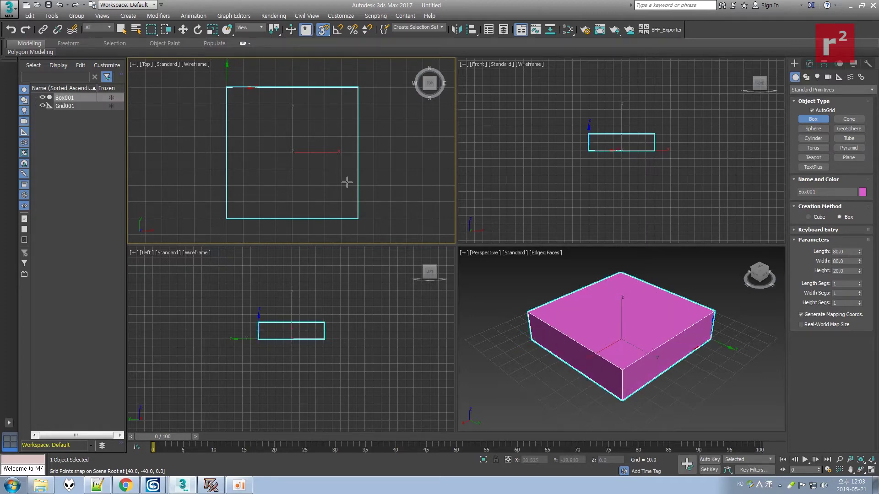
{"action": "left_click", "coordinate": [358, 198]}
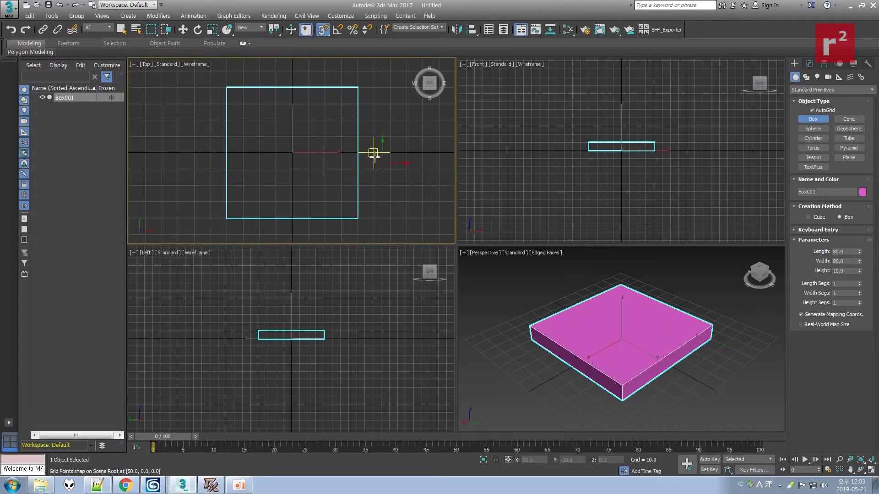
{"action": "right_click", "coordinate": [388, 152]}
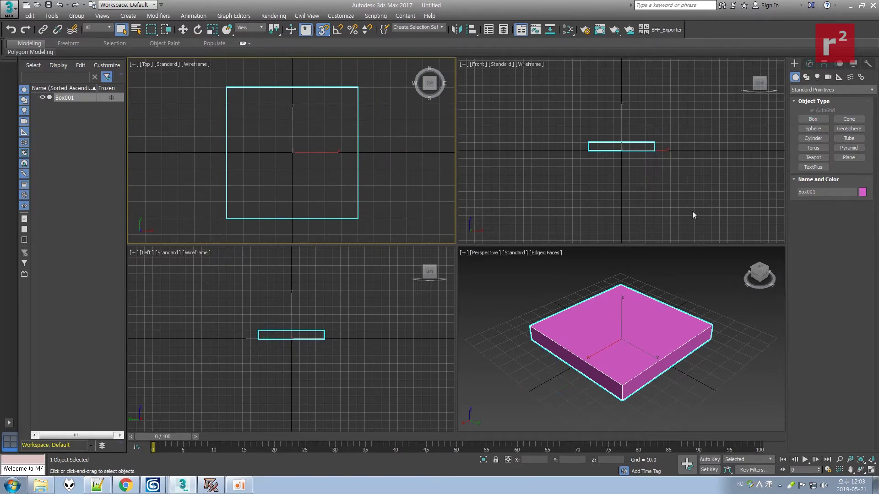
Convert the box to an Editable Poly.
{"action": "left_click", "coordinate": [725, 313]}
{"action": "left_click", "coordinate": [644, 173]}
{"action": "scroll", "coordinate": [644, 175], "scroll_direction": "up", "scroll_amount": 3}
{"action": "left_click", "coordinate": [627, 311]}
{"action": "right_click", "coordinate": [617, 299]}
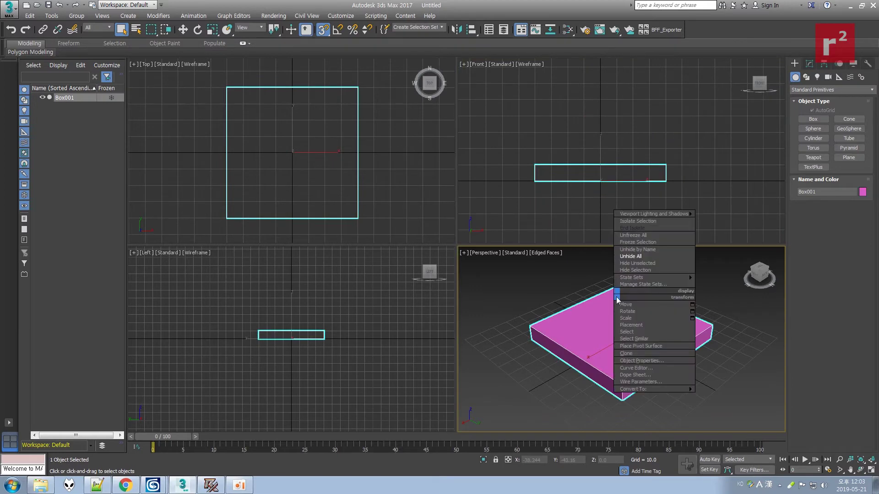
{"action": "mouse_move", "coordinate": [672, 390]}
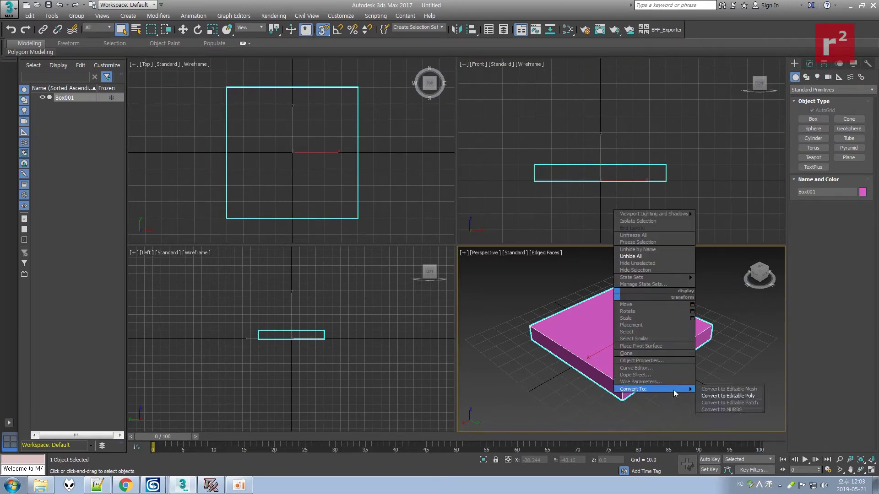
{"action": "left_click", "coordinate": [720, 397]}
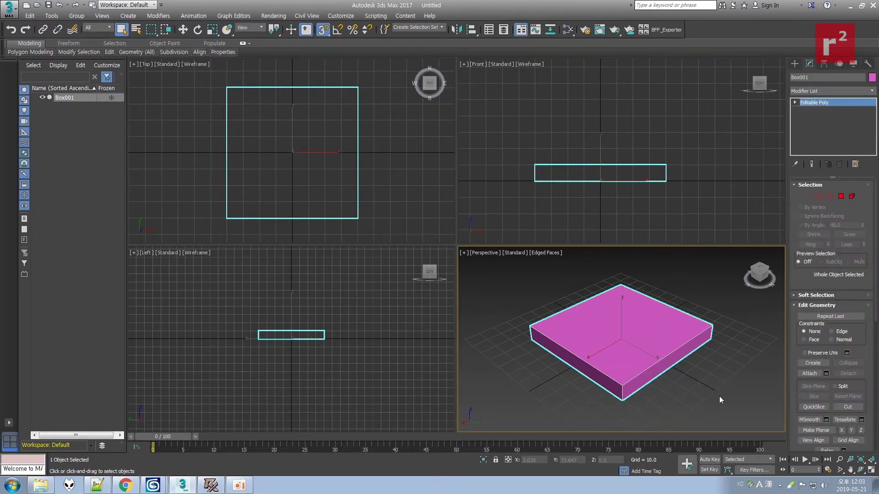
Select the box's four upper vertices and, with snapping off, lower them to a height of about 3 to form a thin slab.
{"action": "left_click", "coordinate": [806, 197]}
{"action": "left_click_drag", "start_coordinate": [513, 159], "coordinate": [687, 170]}
{"action": "left_click", "coordinate": [183, 30]}
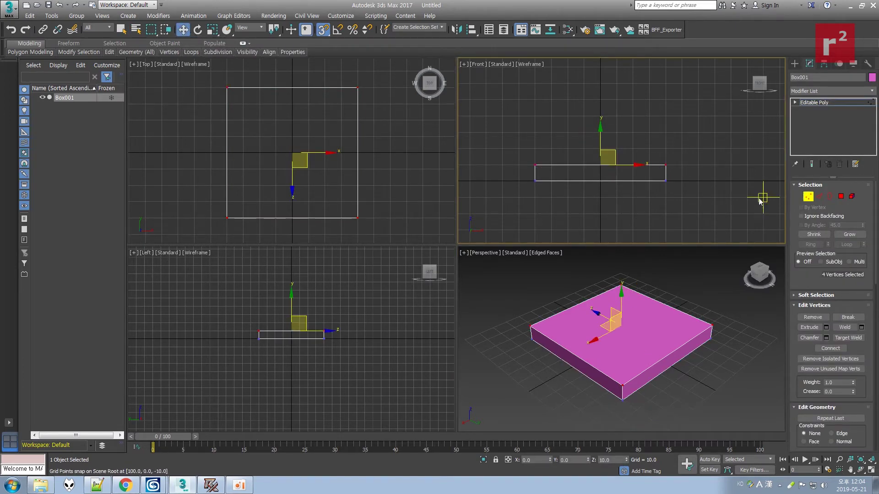
{"action": "left_click", "coordinate": [210, 485]}
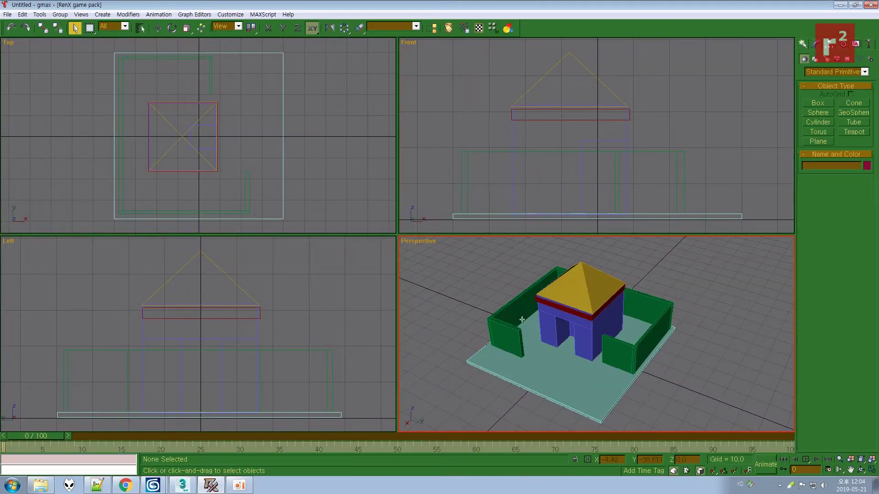
{"action": "left_click", "coordinate": [216, 479]}
{"action": "left_click", "coordinate": [321, 31]}
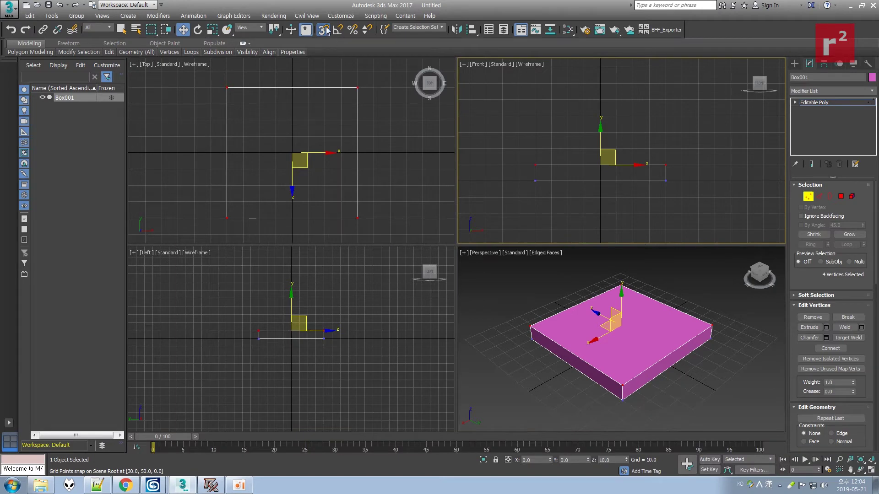
{"action": "left_click_drag", "start_coordinate": [600, 135], "coordinate": [599, 144]}
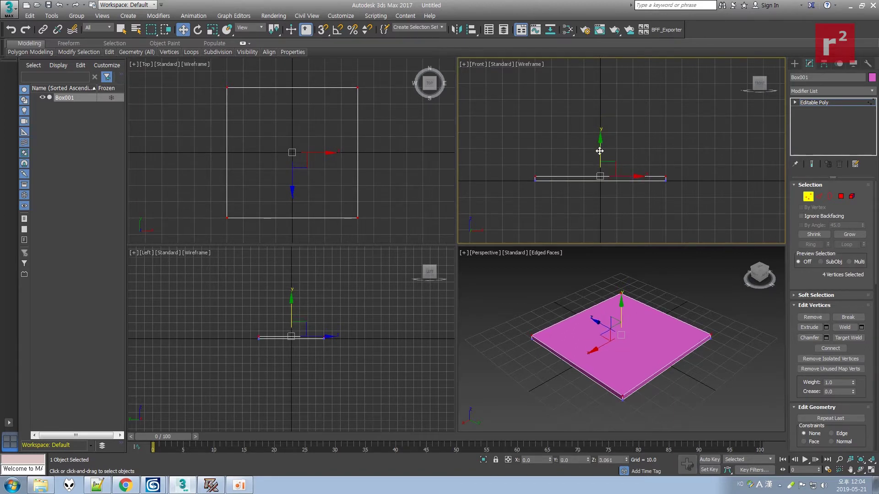
{"action": "left_click", "coordinate": [641, 250]}
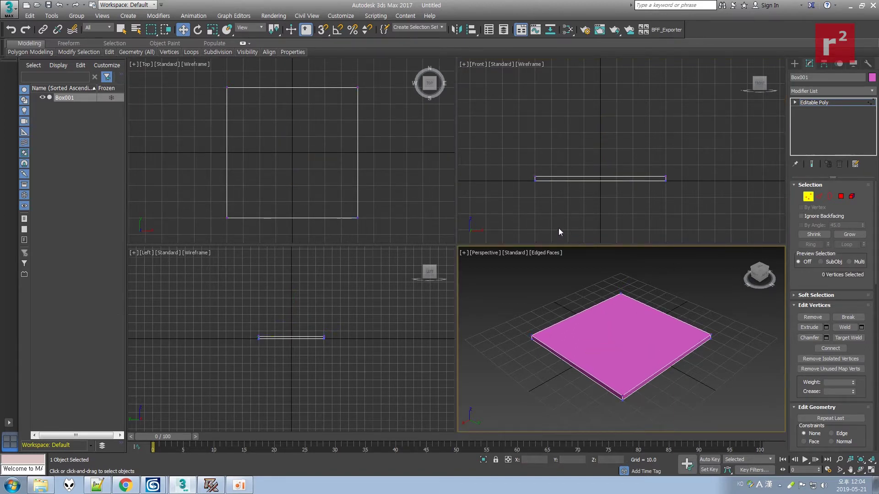
Save the scene as a01.max in the HovelTut folder.
{"action": "key", "text": "ctrl+s"}
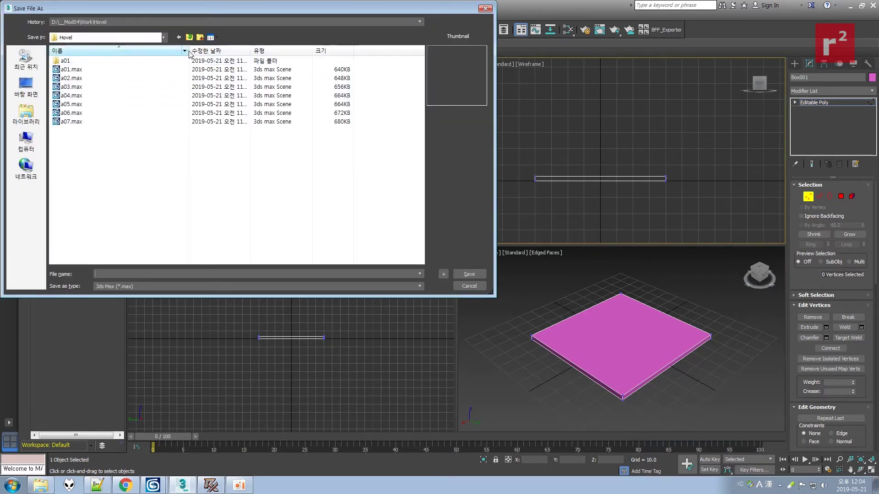
{"action": "left_click", "coordinate": [190, 37]}
{"action": "double_click", "coordinate": [79, 86]}
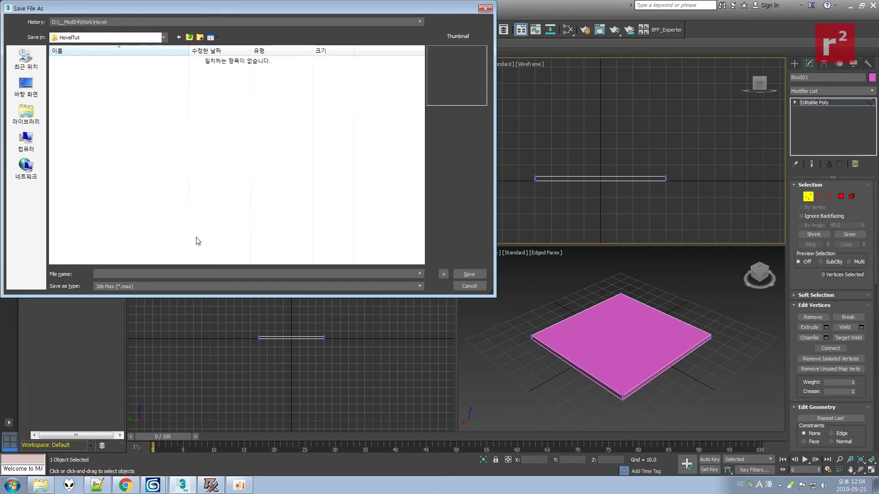
{"action": "left_click", "coordinate": [196, 274]}
{"action": "type", "text": "a"}
{"action": "left_click", "coordinate": [444, 274]}
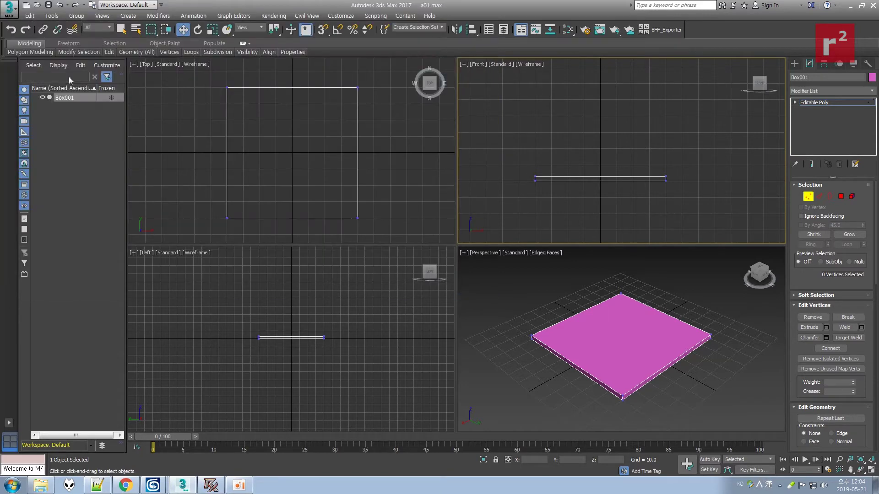
Save an incremented copy of the scene as a02.max in the HovelTut folder.
{"action": "left_click", "coordinate": [5, 15]}
{"action": "left_click", "coordinate": [27, 110]}
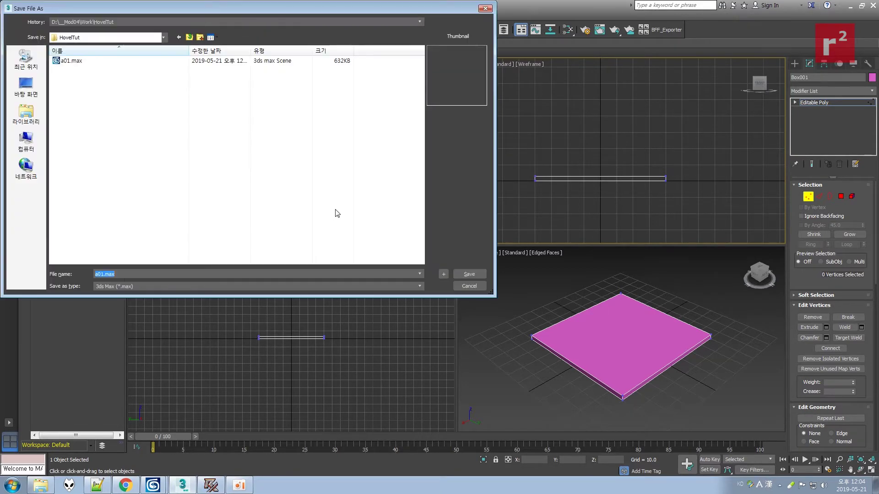
{"action": "left_click", "coordinate": [444, 274]}
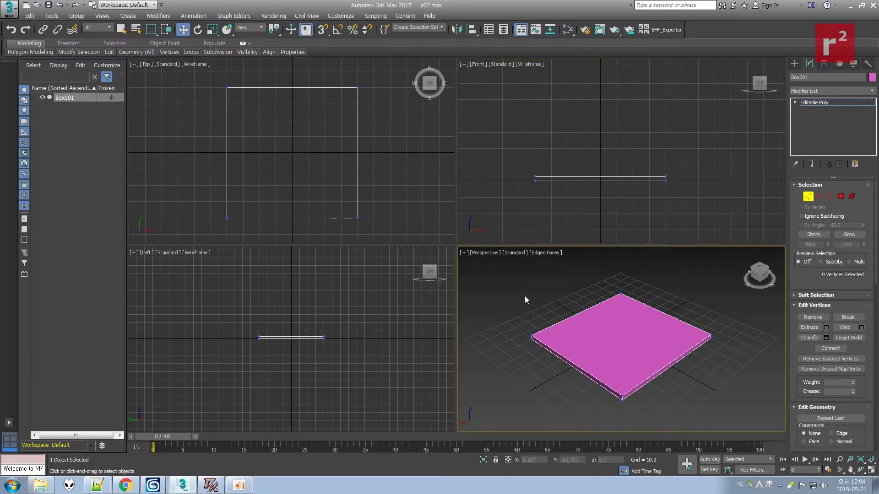
Examine the blue house body with its doorway in the gmax reference model and return to 3ds Max.
{"action": "left_click", "coordinate": [210, 485]}
{"action": "left_click", "coordinate": [581, 328]}
{"action": "left_click", "coordinate": [671, 297]}
{"action": "left_click", "coordinate": [586, 328]}
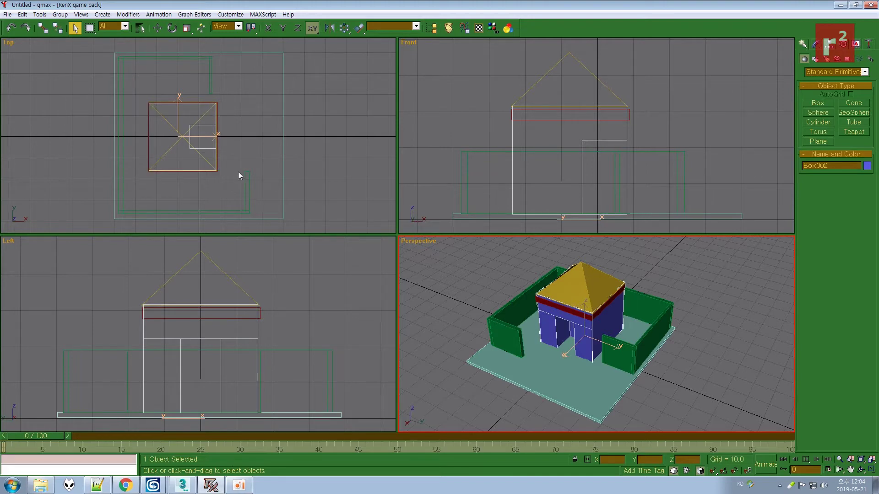
{"action": "left_click", "coordinate": [183, 485]}
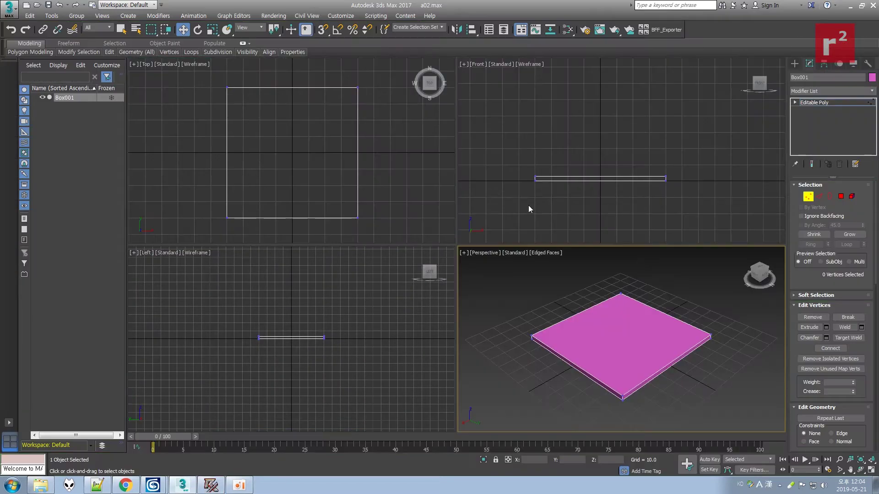
Create a box with AutoGrid near the middle of the slab's top surface, with a base about 40 by 38 units.
{"action": "left_click", "coordinate": [808, 196]}
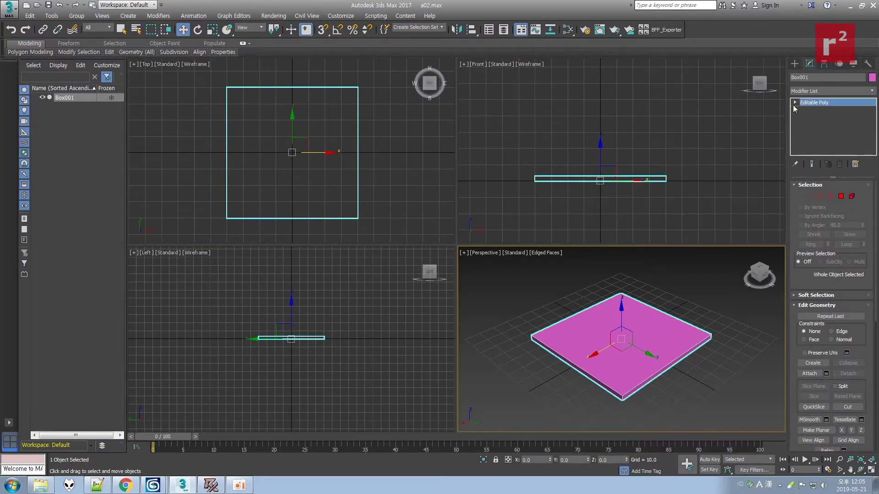
{"action": "left_click", "coordinate": [795, 63]}
{"action": "left_click", "coordinate": [728, 295]}
{"action": "left_click", "coordinate": [811, 119]}
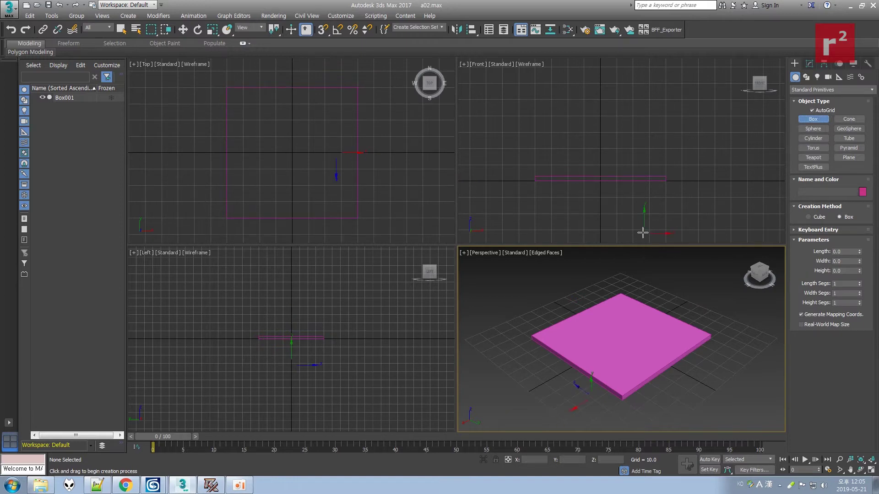
{"action": "left_click", "coordinate": [616, 202]}
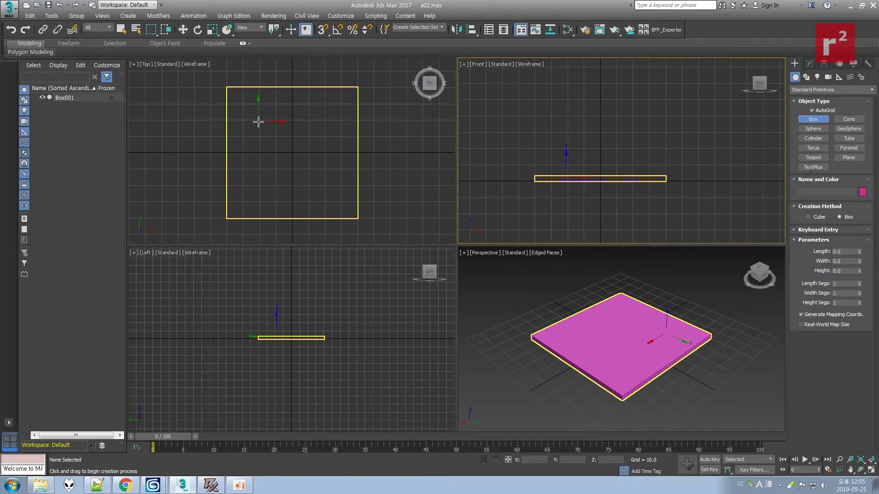
{"action": "left_click_drag", "start_coordinate": [258, 121], "coordinate": [321, 186]}
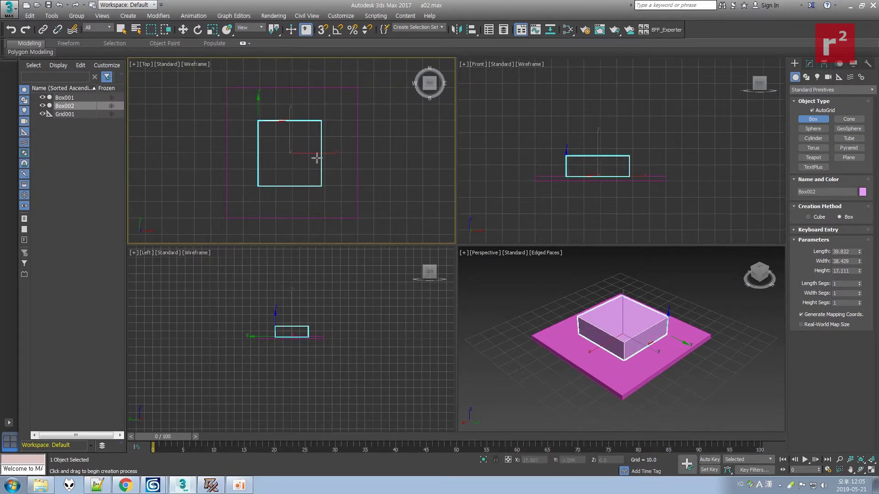
{"action": "left_click", "coordinate": [316, 128]}
{"action": "key", "text": "w"}
Convert the new box on the slab to an Editable Poly.
{"action": "right_click", "coordinate": [315, 127]}
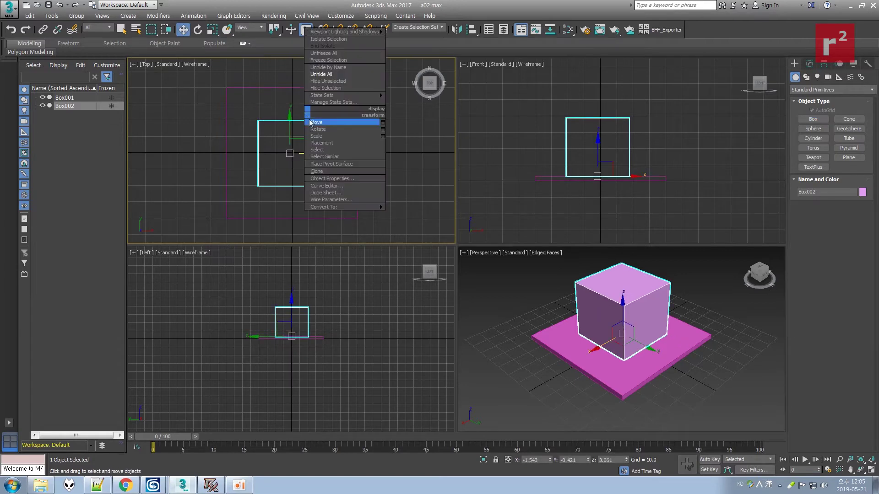
{"action": "mouse_move", "coordinate": [366, 194]}
{"action": "left_click", "coordinate": [416, 214]}
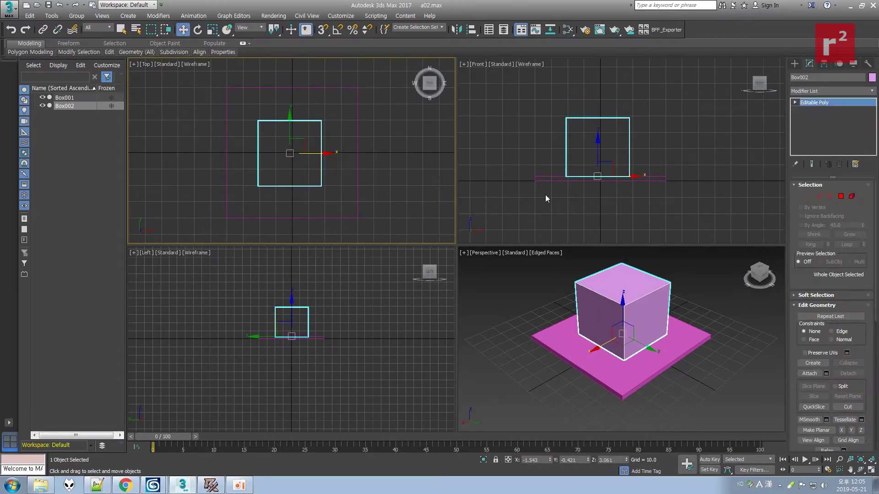
Compare with the gmax reference and move the four vertices on the house box's +Y side inward to Y about 14.7.
{"action": "left_click", "coordinate": [809, 196]}
{"action": "left_click_drag", "start_coordinate": [336, 126], "coordinate": [336, 127]}
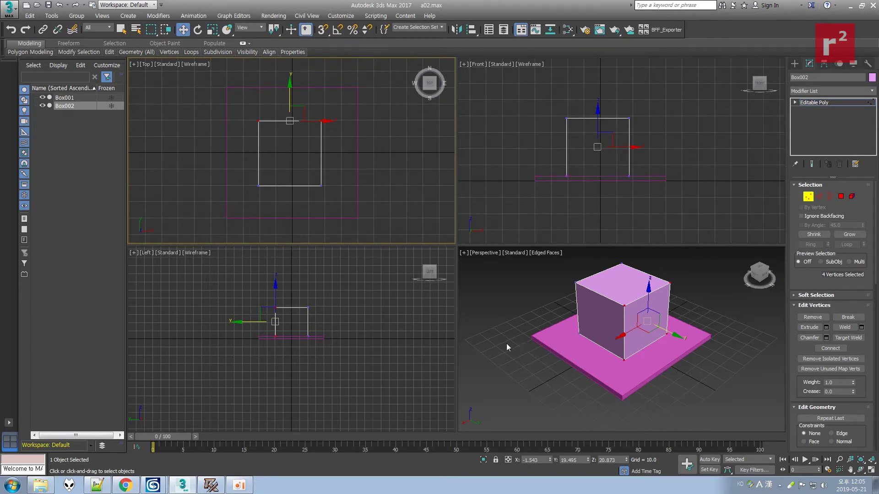
{"action": "left_click", "coordinate": [861, 470]}
{"action": "left_click_drag", "start_coordinate": [650, 351], "coordinate": [629, 350]}
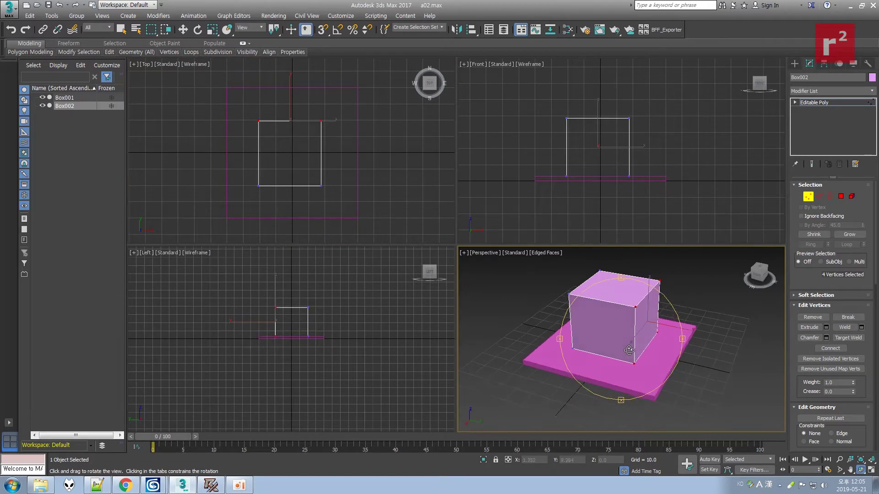
{"action": "right_click", "coordinate": [629, 350]}
{"action": "left_click", "coordinate": [213, 484]}
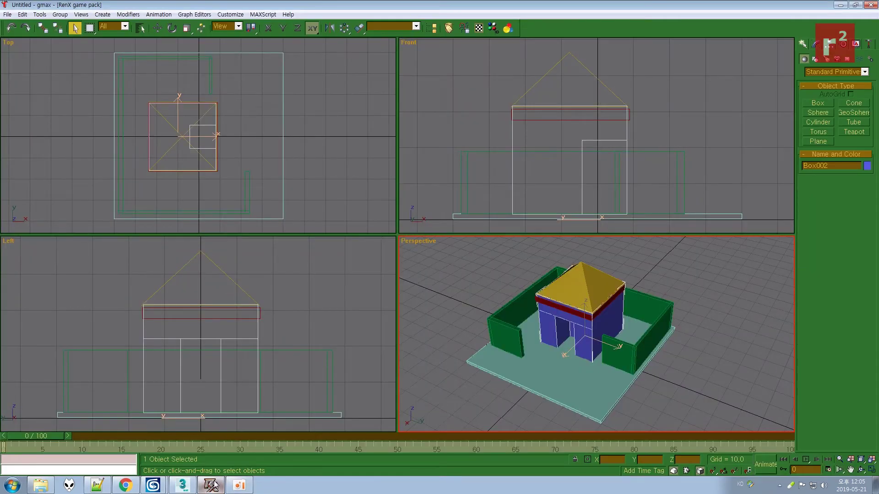
{"action": "left_click", "coordinate": [213, 485]}
{"action": "right_click", "coordinate": [310, 118]}
{"action": "left_click_drag", "start_coordinate": [289, 96], "coordinate": [290, 103]}
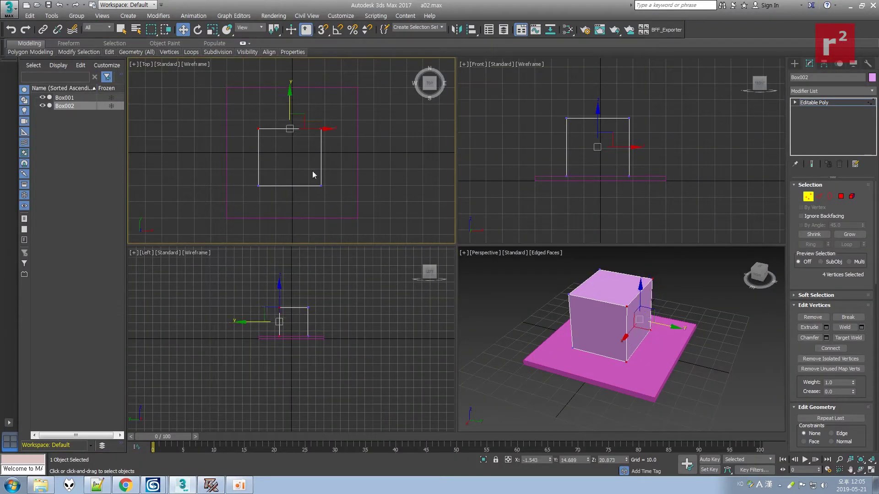
Check the house position in the gmax reference and shift all eight box vertices toward -X, centring them at about -5.7.
{"action": "left_click", "coordinate": [211, 484]}
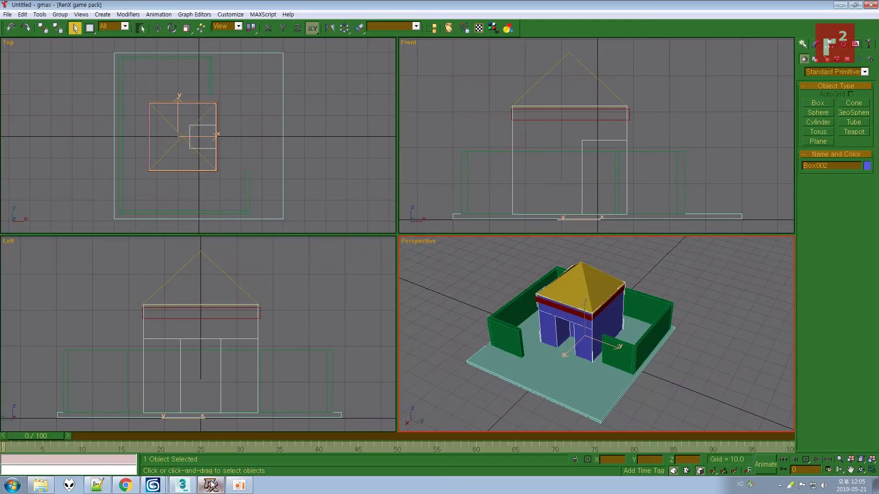
{"action": "left_click", "coordinate": [211, 485]}
{"action": "left_click_drag", "start_coordinate": [244, 120], "coordinate": [386, 212]}
{"action": "left_click_drag", "start_coordinate": [317, 156], "coordinate": [309, 156]}
{"action": "left_click", "coordinate": [327, 195]}
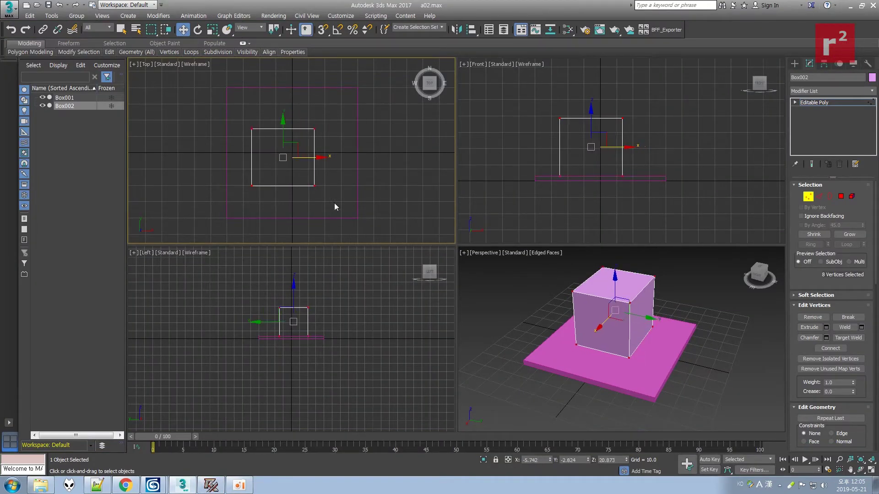
Compare with the gmax reference and narrow the house box by moving its four +X side vertices inward.
{"action": "left_click", "coordinate": [211, 485]}
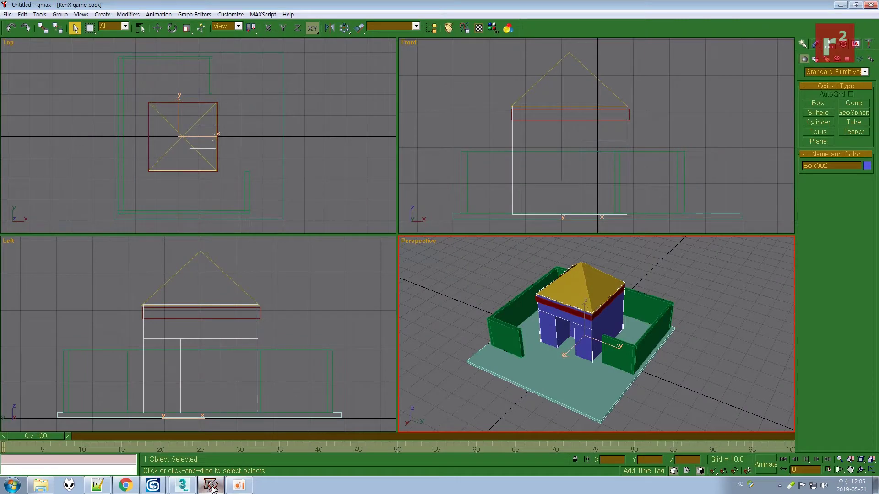
{"action": "left_click", "coordinate": [210, 485]}
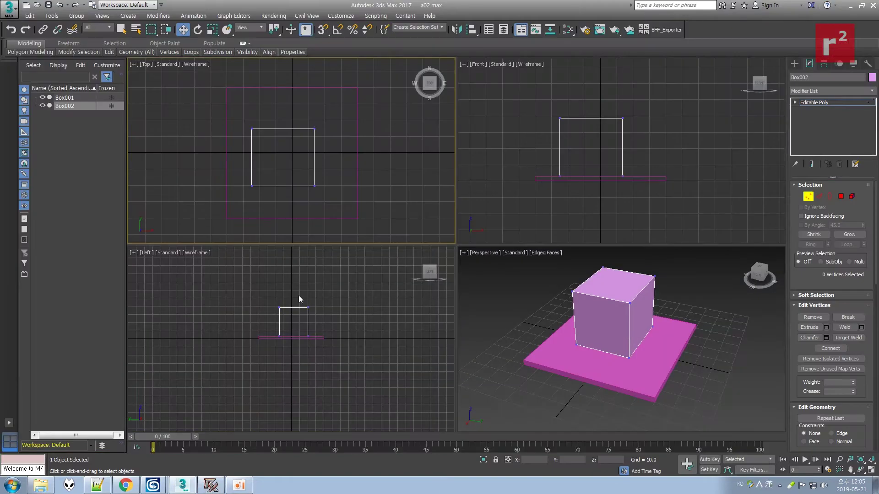
{"action": "left_click_drag", "start_coordinate": [297, 105], "coordinate": [334, 194]}
{"action": "left_click_drag", "start_coordinate": [349, 158], "coordinate": [341, 158]}
{"action": "left_click", "coordinate": [339, 200]}
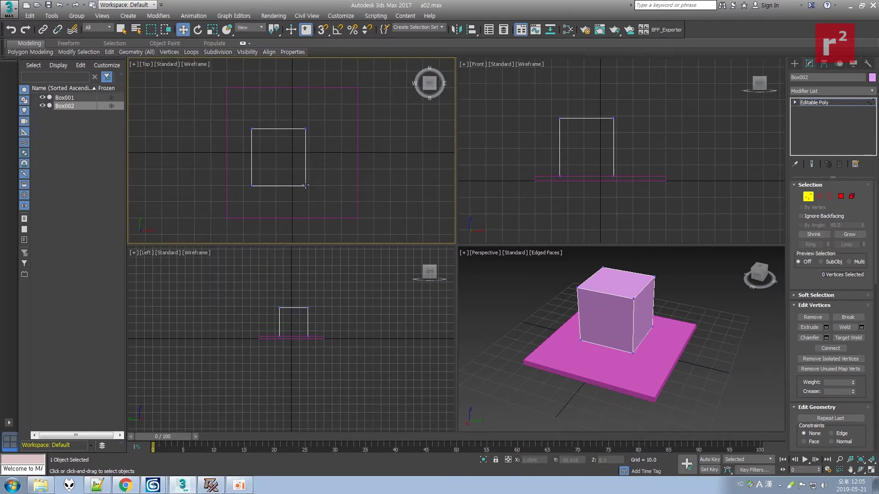
Shorten the house box's depth by moving its four -Y side vertices inward to match the gmax reference.
{"action": "left_click_drag", "start_coordinate": [236, 170], "coordinate": [349, 205]}
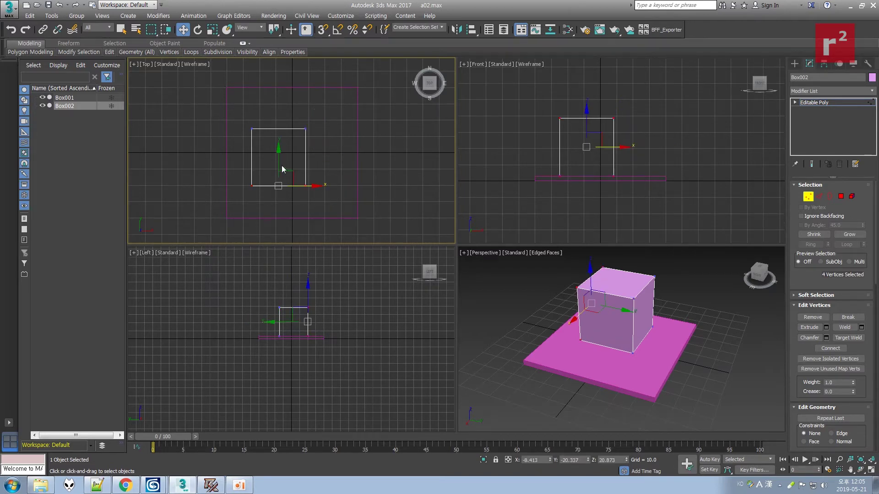
{"action": "left_click", "coordinate": [211, 485]}
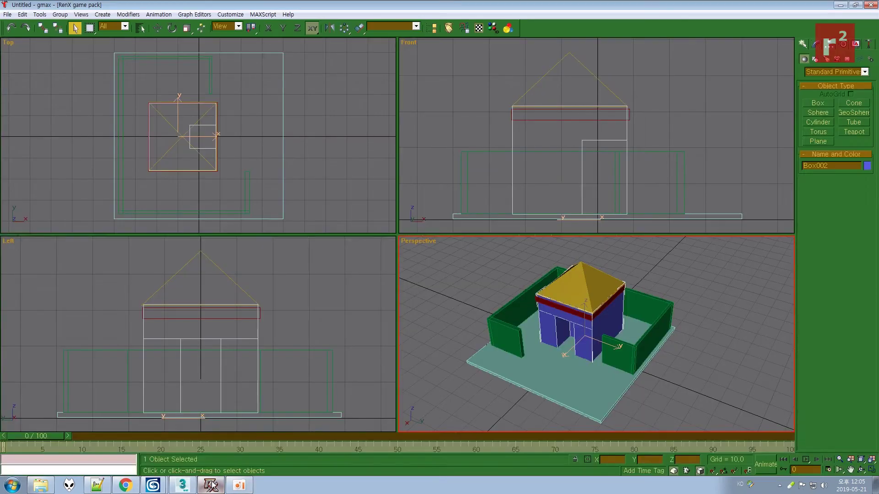
{"action": "left_click", "coordinate": [211, 485]}
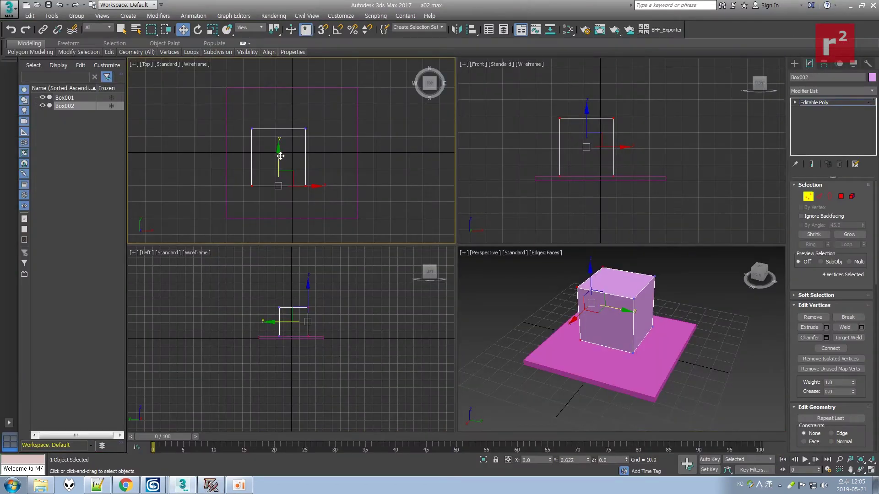
{"action": "left_click", "coordinate": [353, 147]}
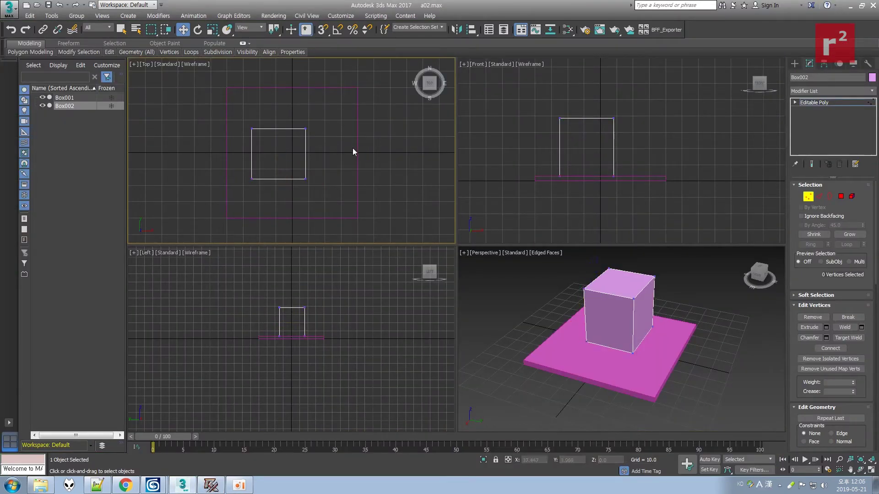
Check the house height in the gmax reference and lower the box's four upper vertices to match.
{"action": "left_click", "coordinate": [211, 485]}
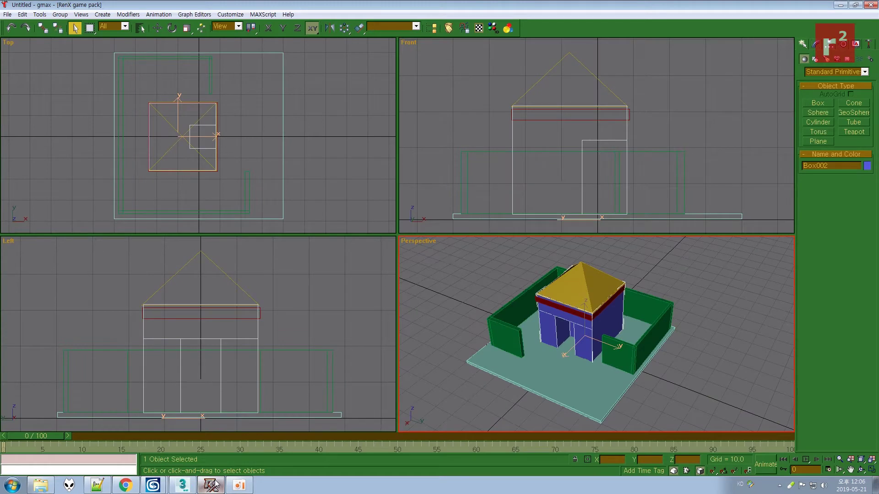
{"action": "left_click", "coordinate": [182, 485]}
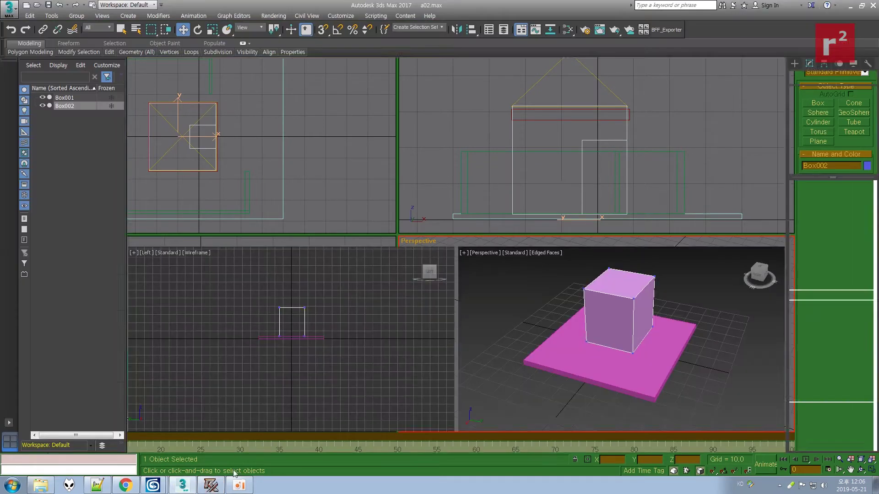
{"action": "left_click_drag", "start_coordinate": [543, 107], "coordinate": [659, 122]}
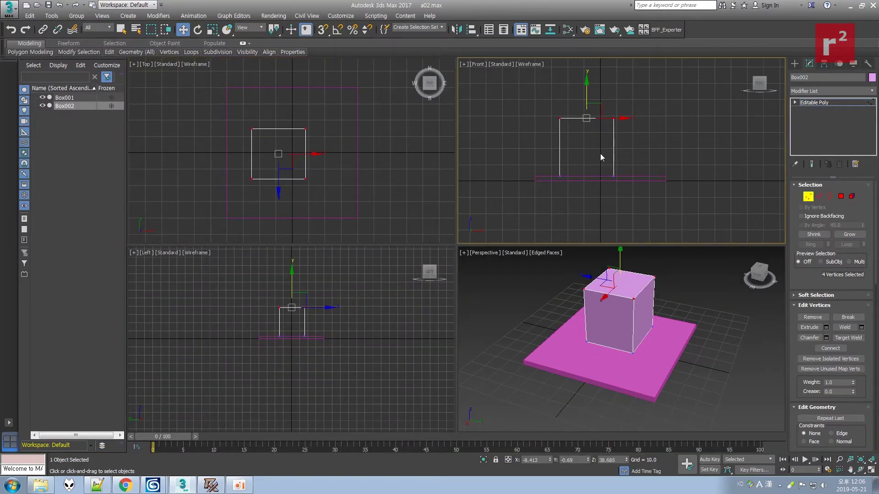
{"action": "left_click_drag", "start_coordinate": [585, 94], "coordinate": [586, 104]}
{"action": "left_click", "coordinate": [655, 136]}
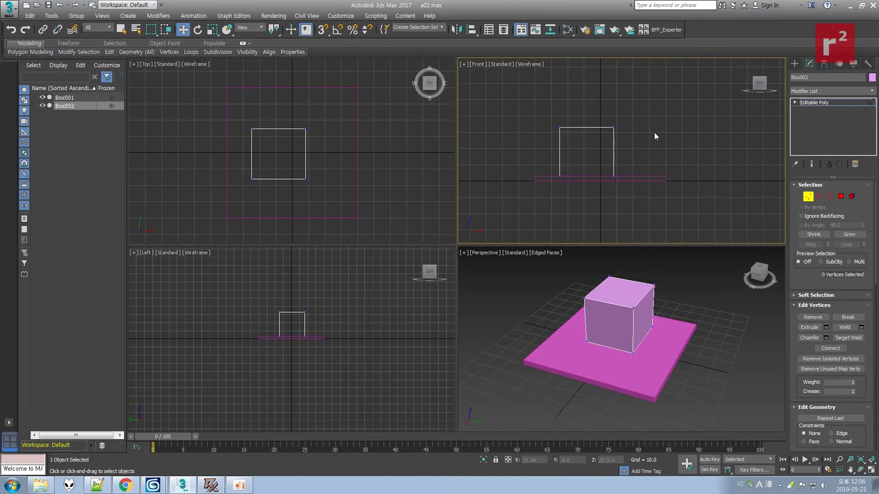
Leave vertex editing, deselect the box and save an incremented copy of the scene as a03.max.
{"action": "left_click", "coordinate": [795, 64]}
{"action": "left_click", "coordinate": [709, 316]}
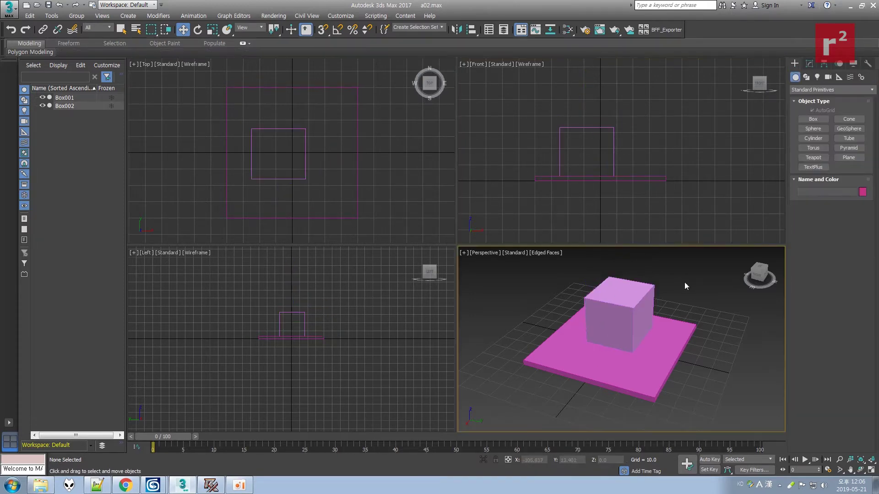
{"action": "left_click", "coordinate": [7, 7]}
{"action": "left_click", "coordinate": [33, 109]}
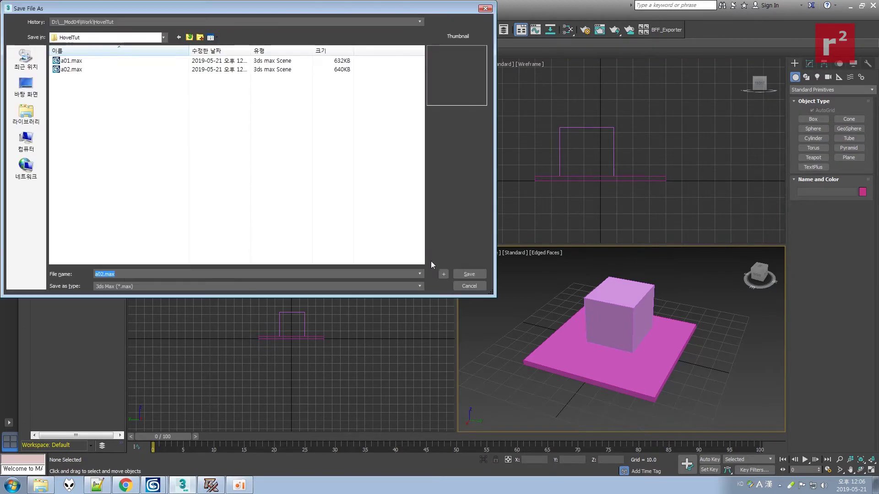
{"action": "left_click", "coordinate": [444, 274]}
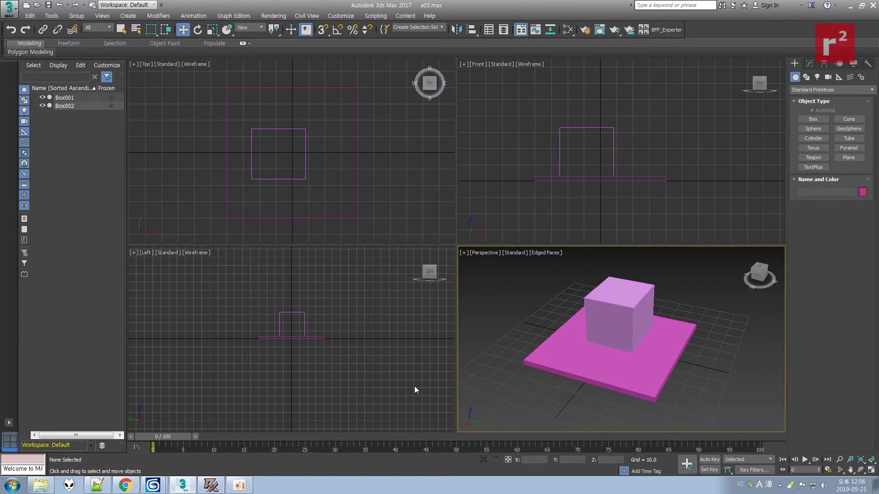
Following the gmax reference roof, create a pyramid centred on the house box's top, about 34.2 wide and deep and 20.5 high.
{"action": "left_click", "coordinate": [210, 485]}
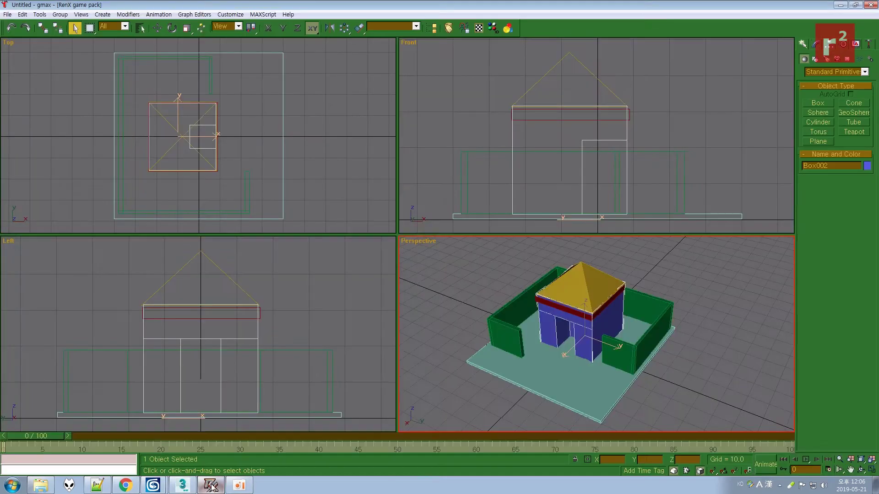
{"action": "left_click", "coordinate": [211, 486]}
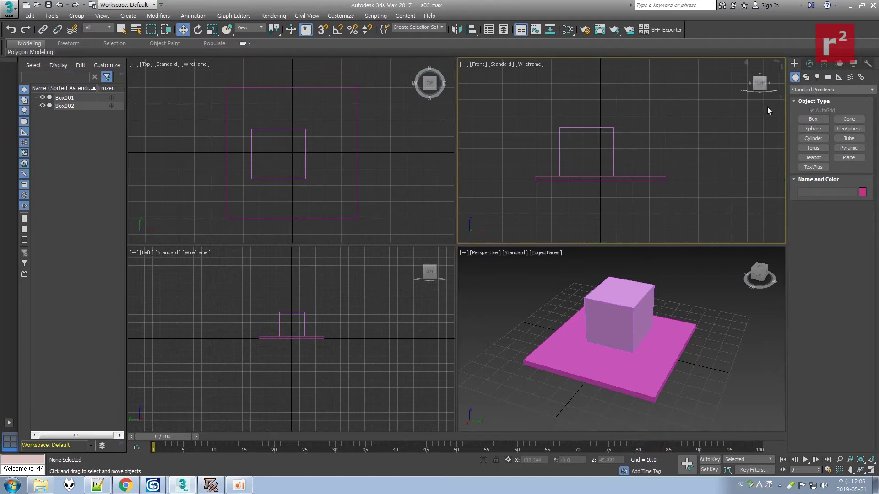
{"action": "left_click", "coordinate": [848, 149]}
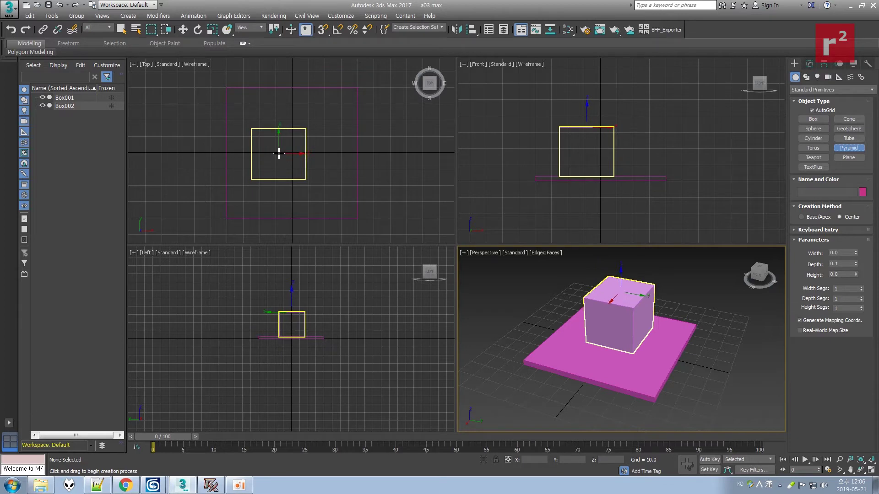
{"action": "left_click_drag", "start_coordinate": [278, 154], "coordinate": [307, 176]}
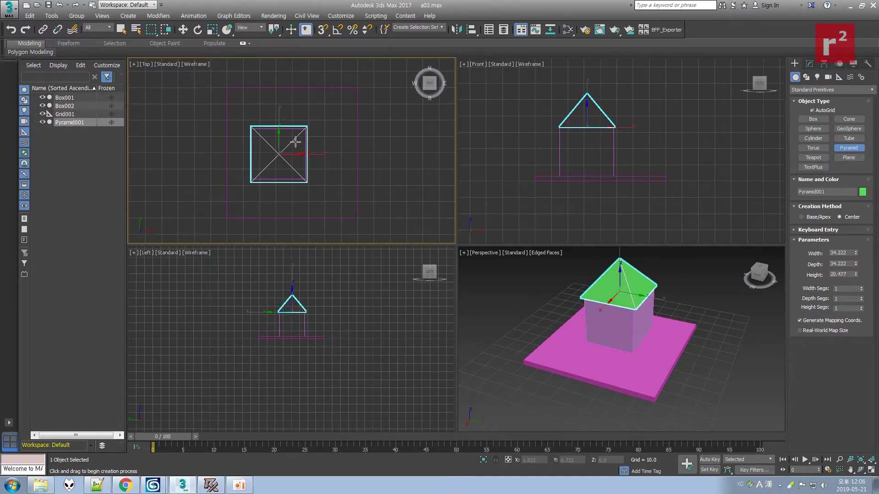
{"action": "left_click", "coordinate": [294, 141]}
{"action": "right_click", "coordinate": [684, 275]}
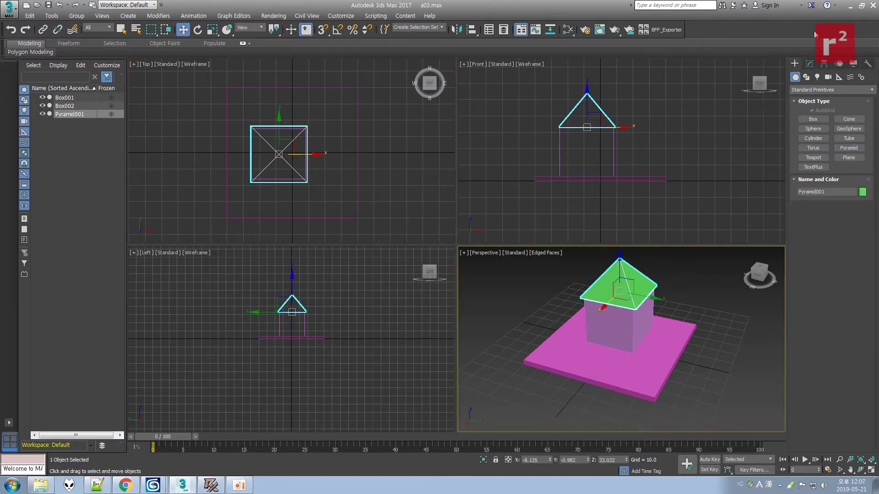
Convert the pyramid roof to an Editable Poly.
{"action": "left_click", "coordinate": [810, 64]}
{"action": "right_click", "coordinate": [680, 273]}
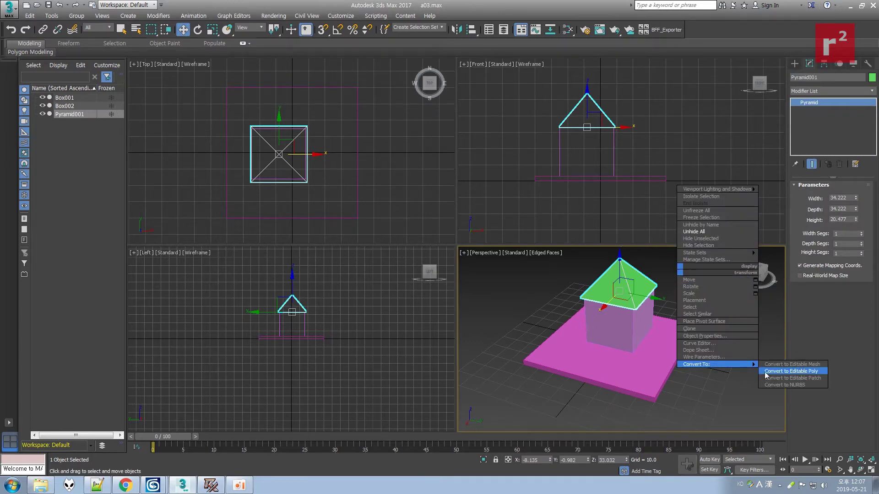
{"action": "left_click", "coordinate": [778, 371]}
Lower the pyramid roof's apex vertex by about 8.8 units in the front view, using the gmax reference roof as a guide.
{"action": "key", "text": "1"}
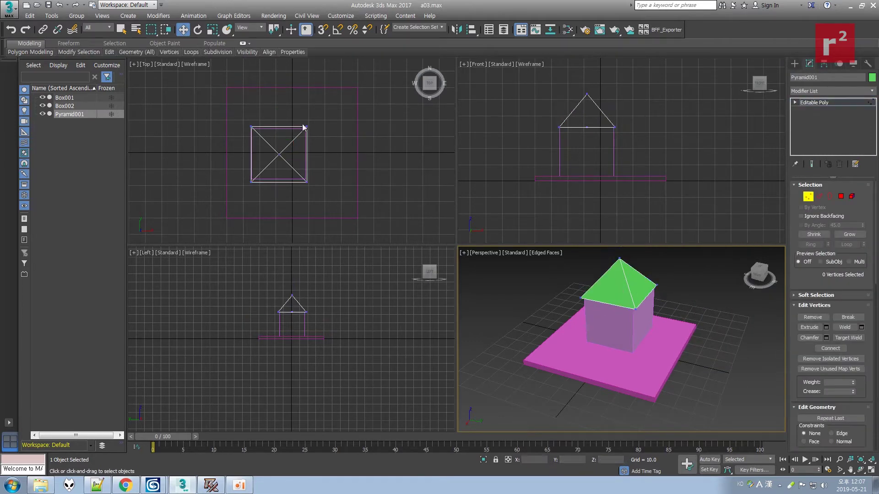
{"action": "left_click_drag", "start_coordinate": [534, 86], "coordinate": [609, 108]}
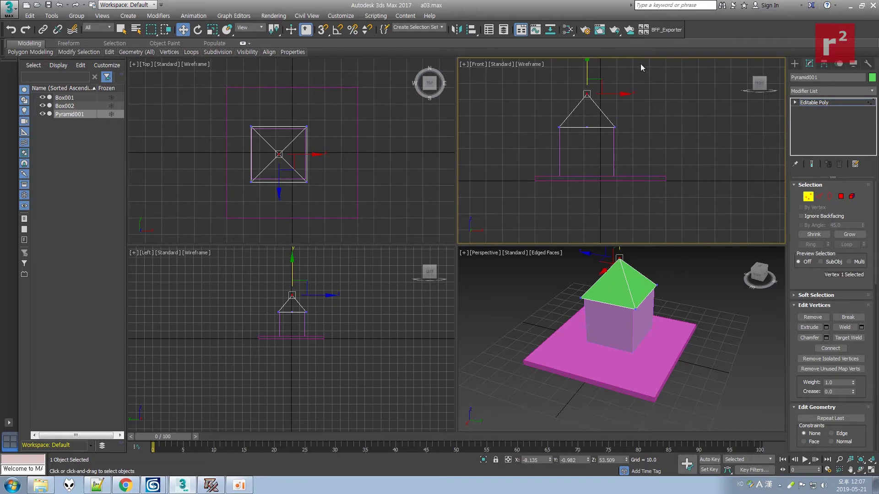
{"action": "left_click", "coordinate": [183, 486]}
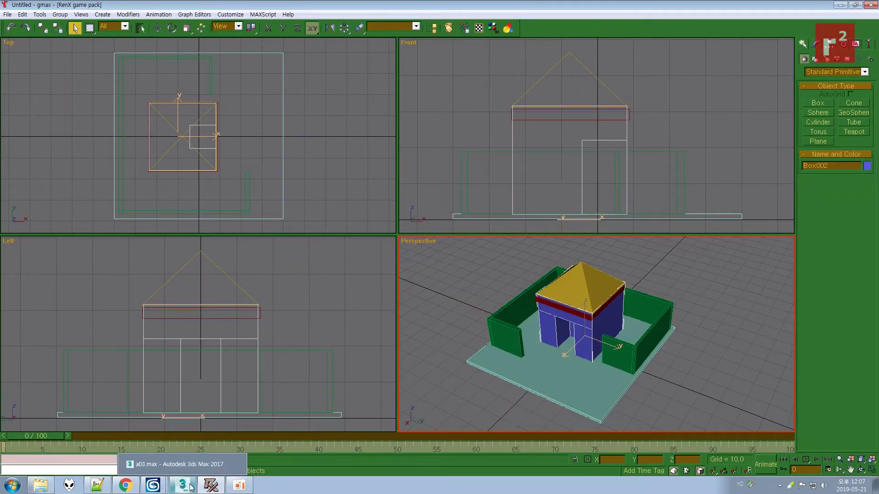
{"action": "left_click", "coordinate": [191, 487]}
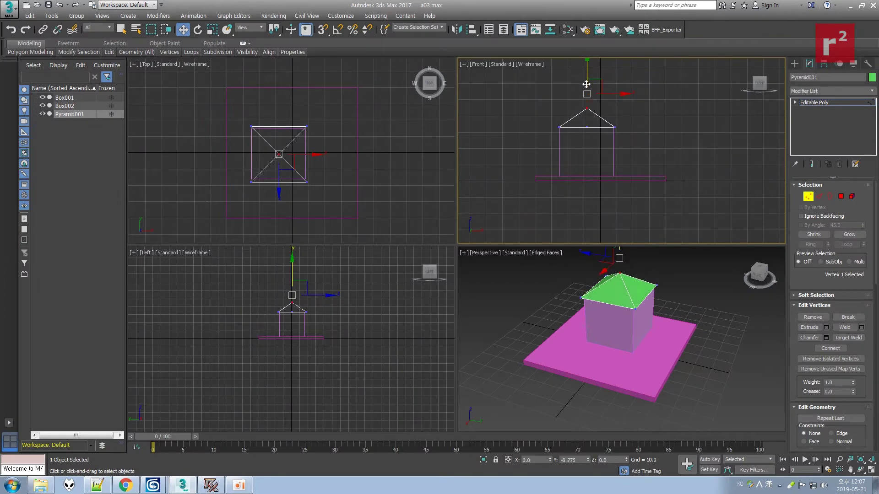
{"action": "left_click", "coordinate": [704, 287]}
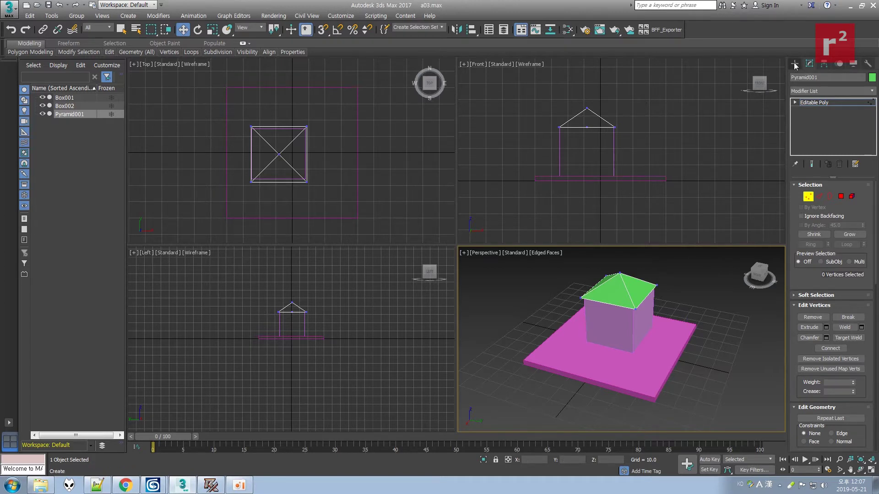
Scale the roof's base vertices uniformly to about 97% in the top view.
{"action": "left_click_drag", "start_coordinate": [555, 125], "coordinate": [624, 135]}
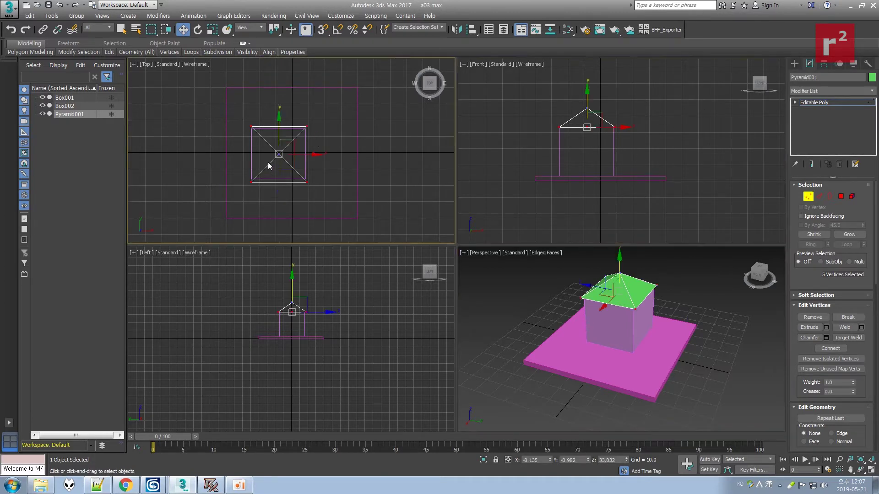
{"action": "scroll", "coordinate": [269, 164], "scroll_direction": "up", "scroll_amount": 3}
{"action": "key", "text": "r"}
{"action": "left_click_drag", "start_coordinate": [296, 147], "coordinate": [297, 146]}
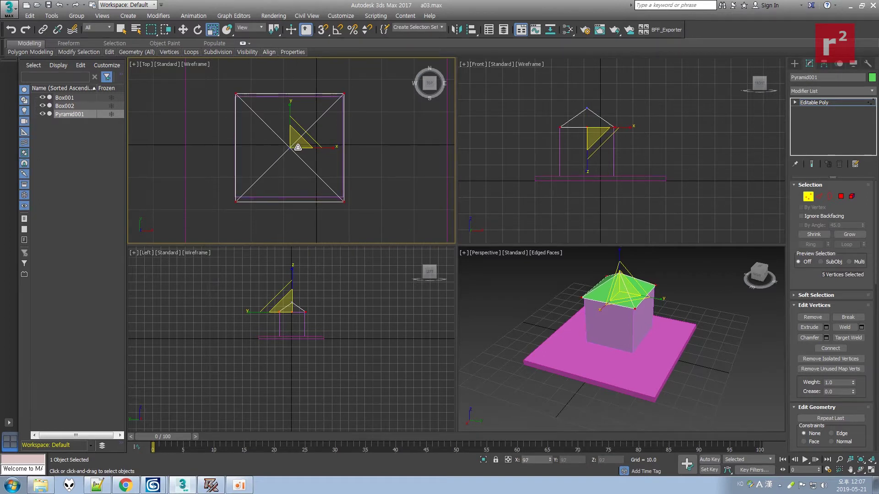
Shift all the roof's vertices along X in the top view so its side edges line up with the house box.
{"action": "left_click_drag", "start_coordinate": [186, 68], "coordinate": [407, 208]}
{"action": "key", "text": "w"}
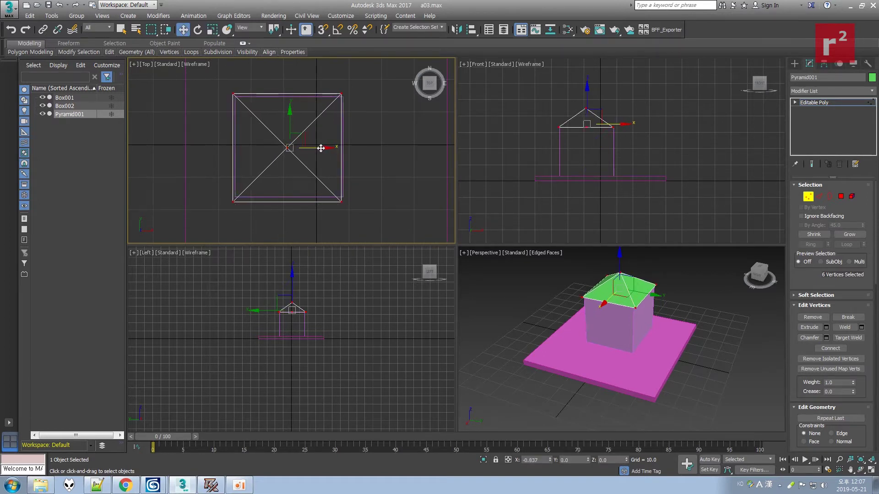
{"action": "key", "text": "r"}
{"action": "left_click_drag", "start_coordinate": [294, 150], "coordinate": [283, 148]}
{"action": "key", "text": "w"}
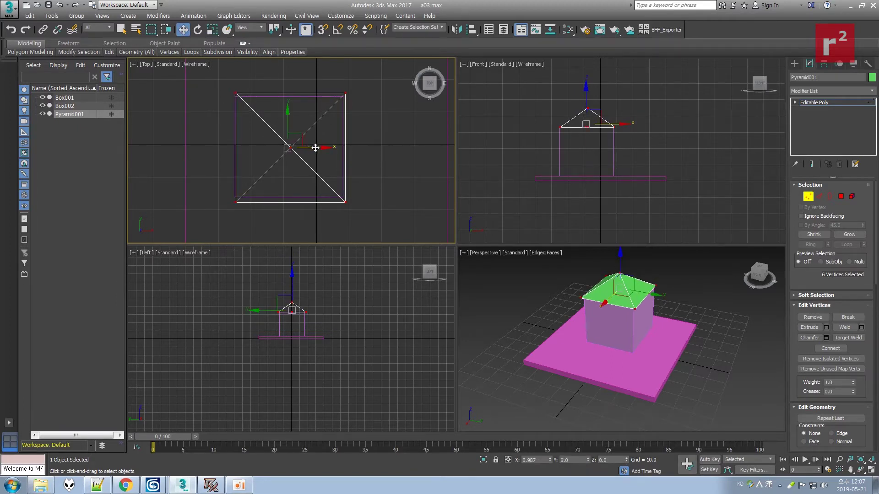
{"action": "left_click", "coordinate": [393, 161]}
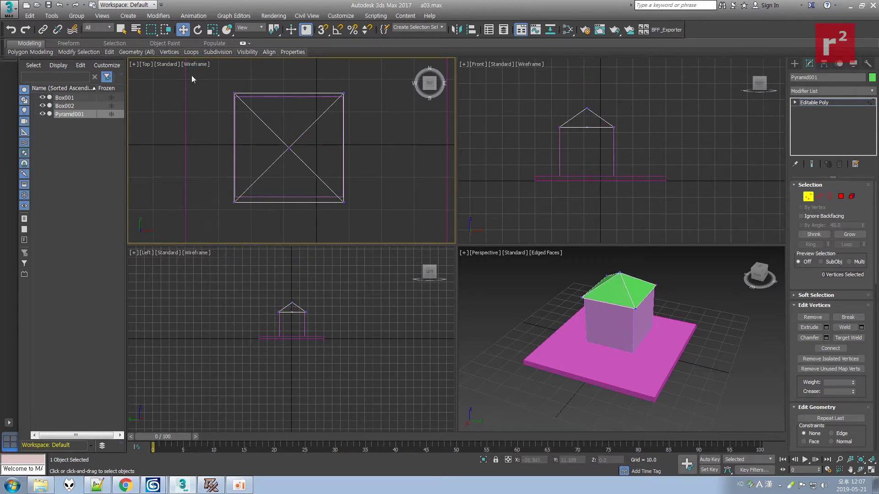
Move the roof base's rear and front vertex pairs inward to meet the house walls, and leave vertex editing with nothing selected.
{"action": "left_click_drag", "start_coordinate": [191, 75], "coordinate": [355, 106]}
{"action": "left_click_drag", "start_coordinate": [290, 70], "coordinate": [290, 73]}
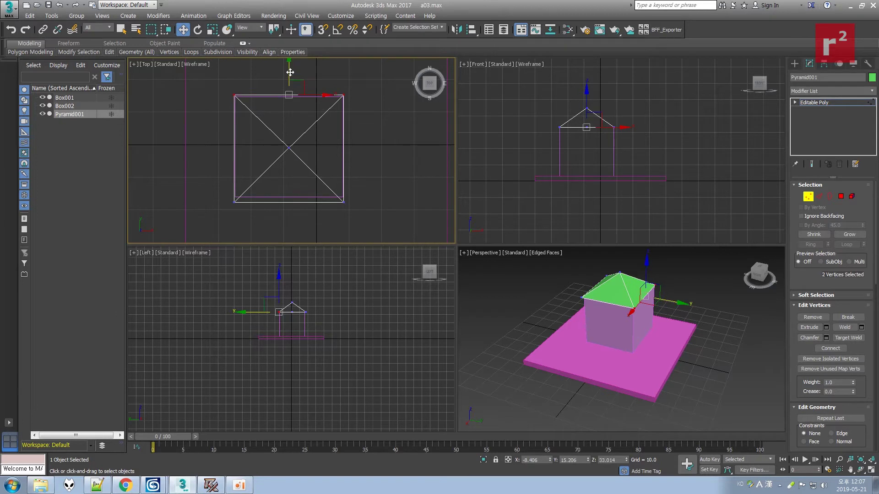
{"action": "left_click_drag", "start_coordinate": [347, 219], "coordinate": [347, 218]}
{"action": "left_click_drag", "start_coordinate": [291, 179], "coordinate": [292, 175]}
{"action": "left_click", "coordinate": [403, 160]}
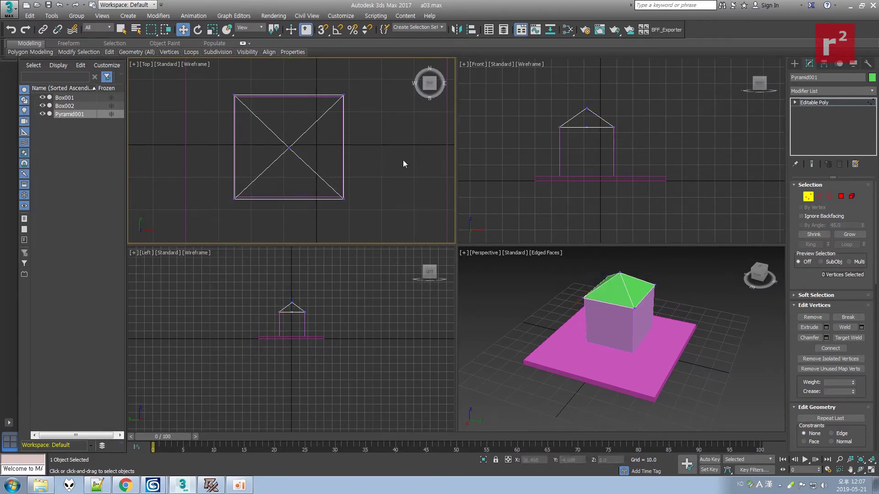
{"action": "left_click", "coordinate": [794, 64]}
{"action": "left_click", "coordinate": [716, 303]}
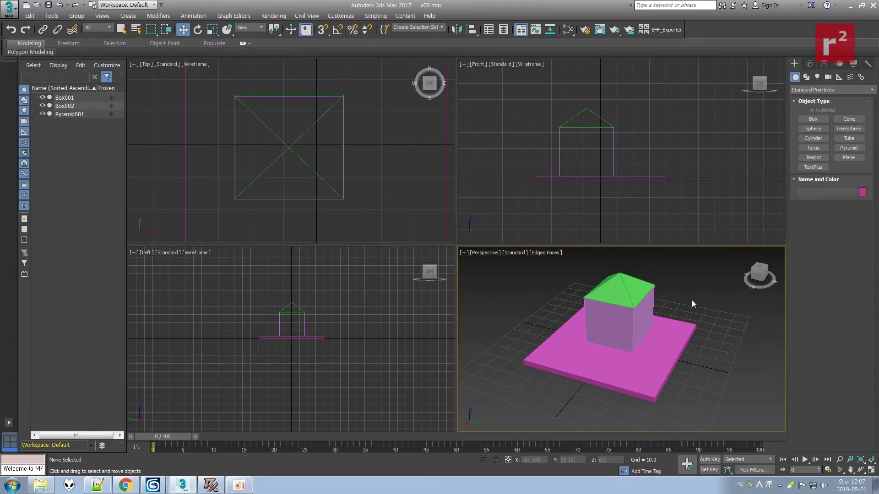
Compare the modelled house and roof with the gmax reference.
{"action": "left_click", "coordinate": [211, 486]}
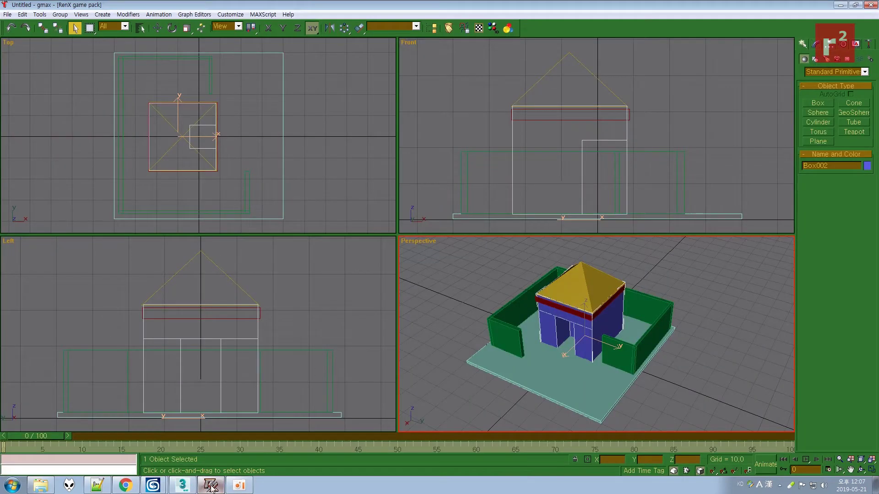
{"action": "left_click", "coordinate": [212, 486]}
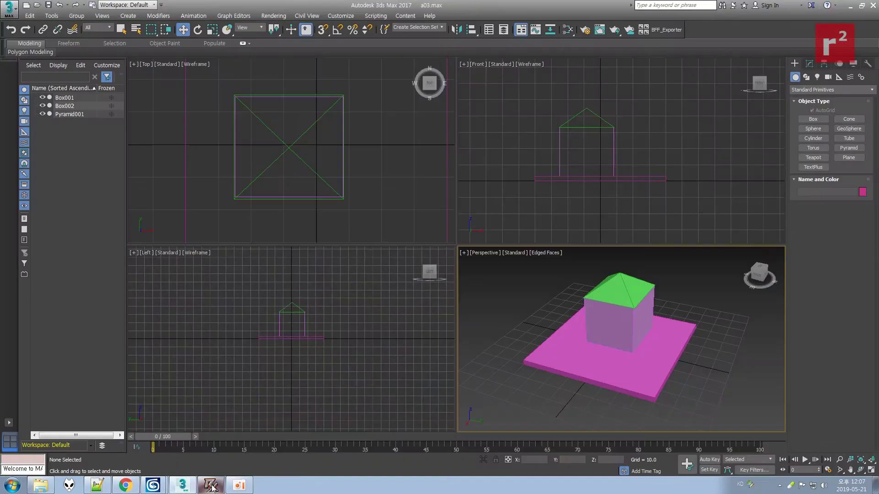
{"action": "left_click", "coordinate": [212, 486]}
{"action": "left_click", "coordinate": [211, 486]}
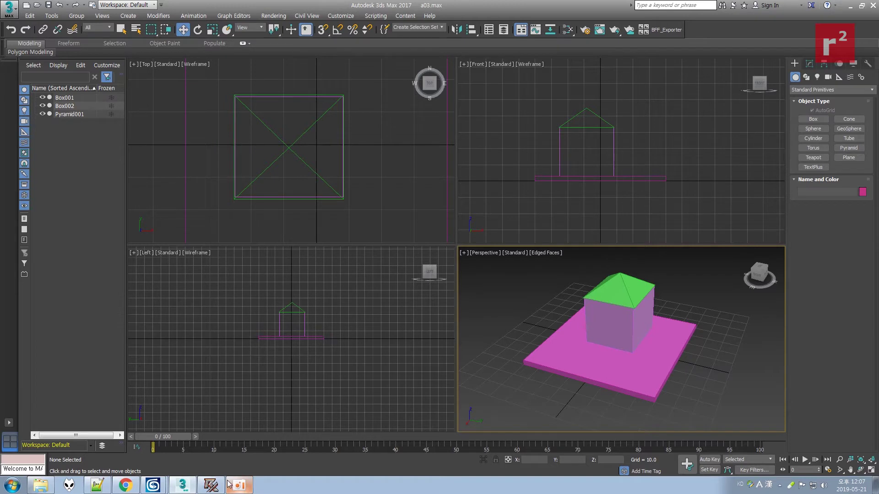
{"action": "left_click", "coordinate": [623, 316]}
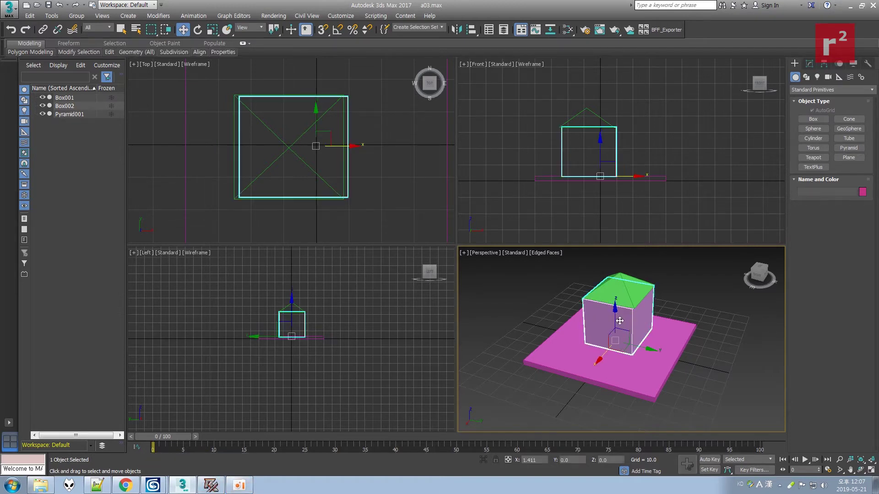
{"action": "left_click_drag", "start_coordinate": [593, 307], "coordinate": [689, 286]}
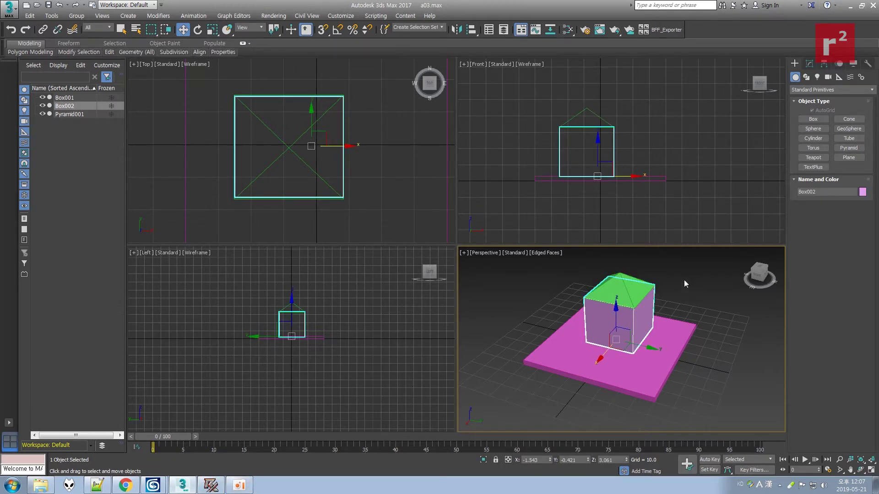
{"action": "left_click", "coordinate": [677, 286]}
Connect the two vertical edges of the house box's door-side wall with one segment and slide 44, following the gmax reference's door height.
{"action": "left_click", "coordinate": [599, 322]}
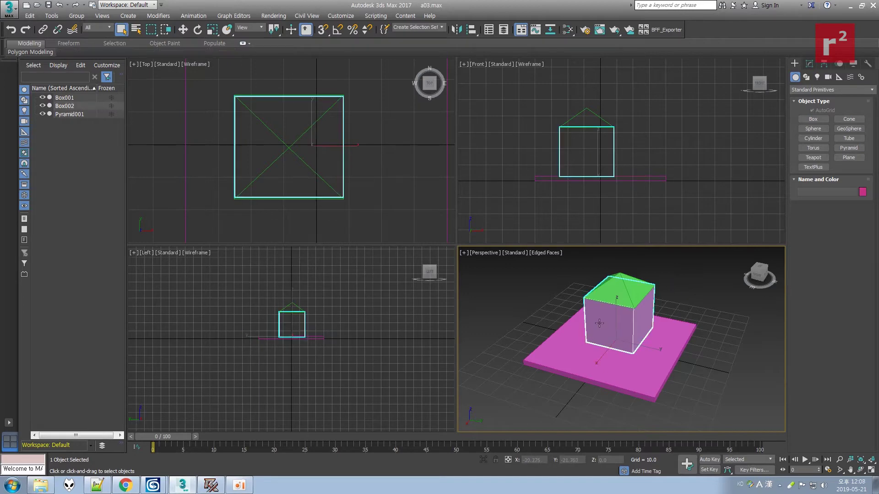
{"action": "left_click", "coordinate": [810, 64]}
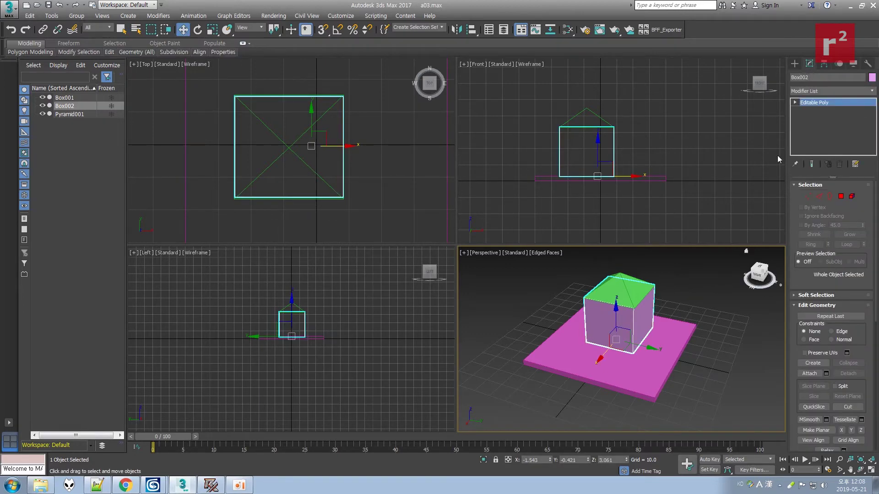
{"action": "left_click", "coordinate": [819, 196]}
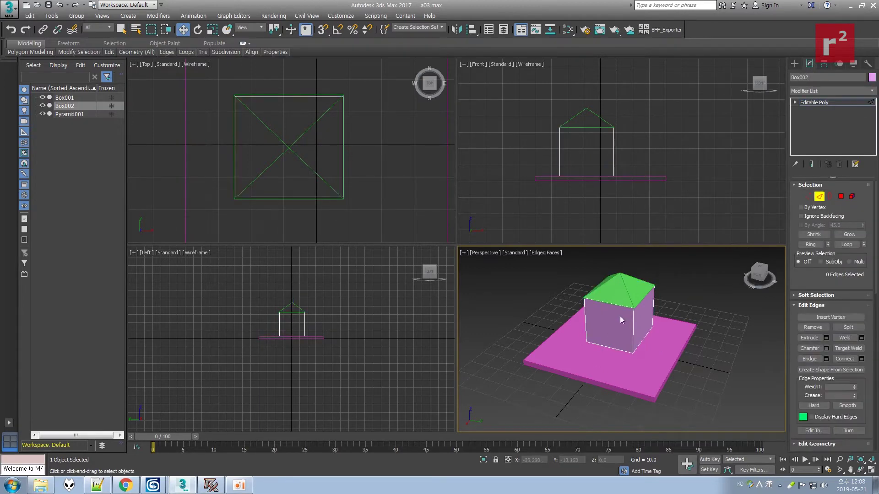
{"action": "left_click", "coordinate": [633, 327]}
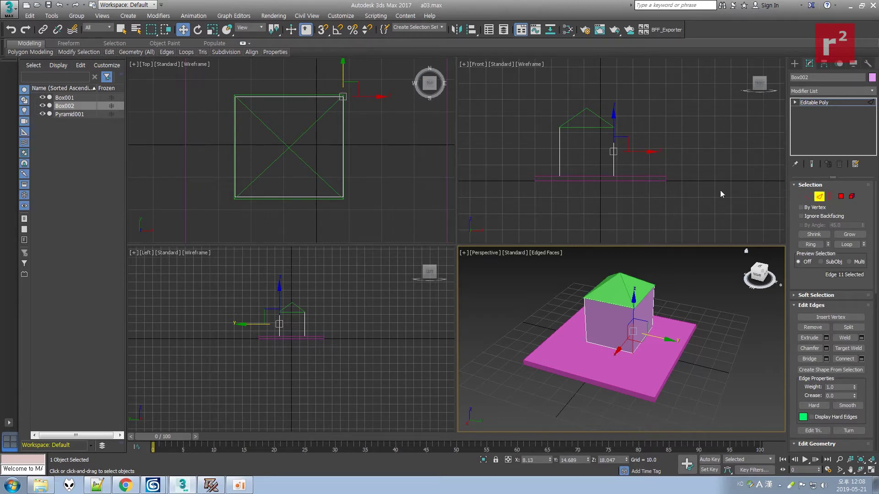
{"action": "left_click", "coordinate": [632, 323]}
{"action": "left_click", "coordinate": [633, 324]}
{"action": "left_click", "coordinate": [585, 313], "text": "ctrl"}
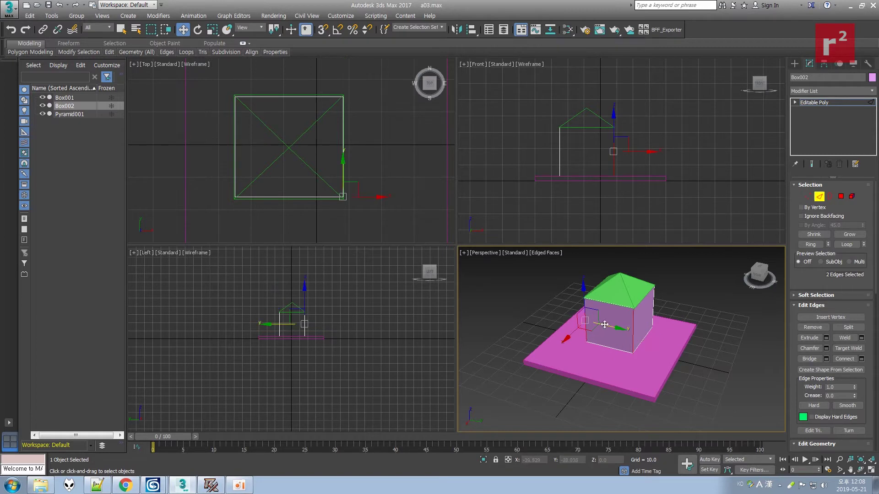
{"action": "left_click", "coordinate": [862, 358]}
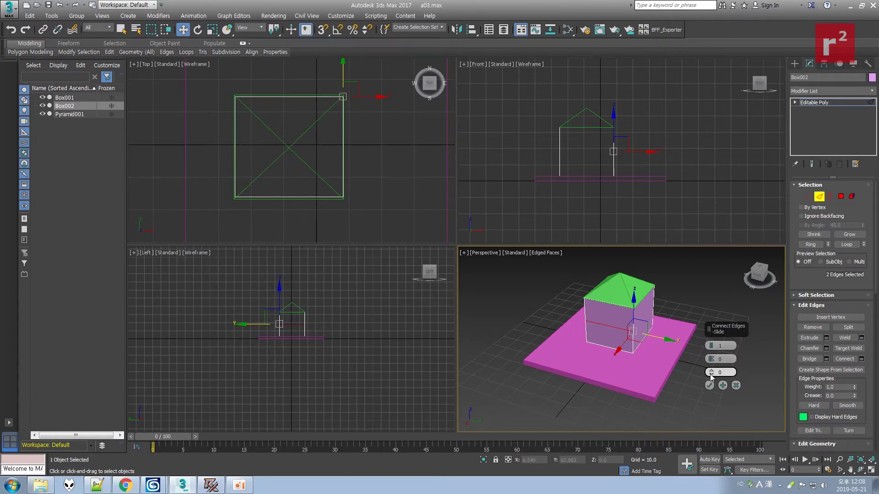
{"action": "left_click", "coordinate": [189, 484]}
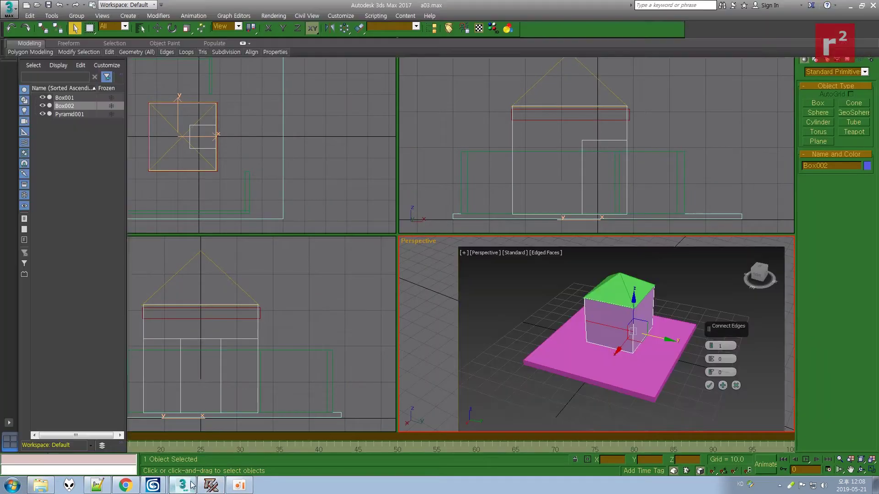
{"action": "left_click", "coordinate": [745, 339]}
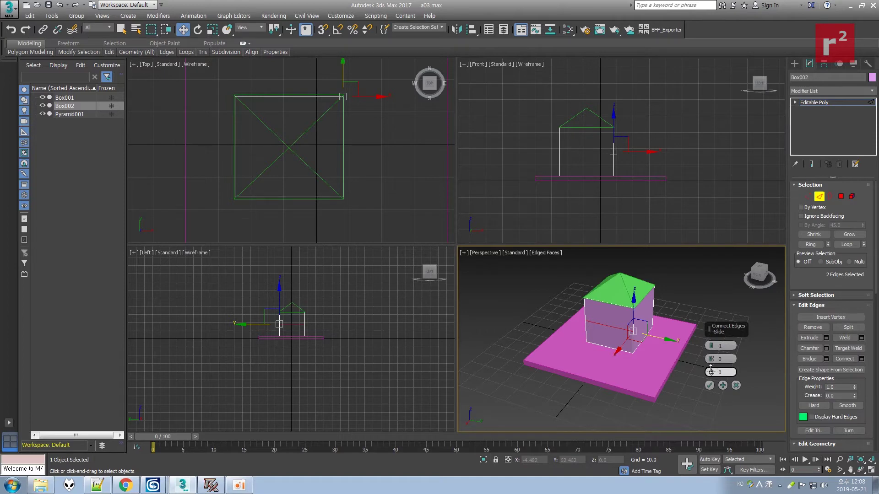
{"action": "left_click_drag", "start_coordinate": [710, 366], "coordinate": [711, 288]}
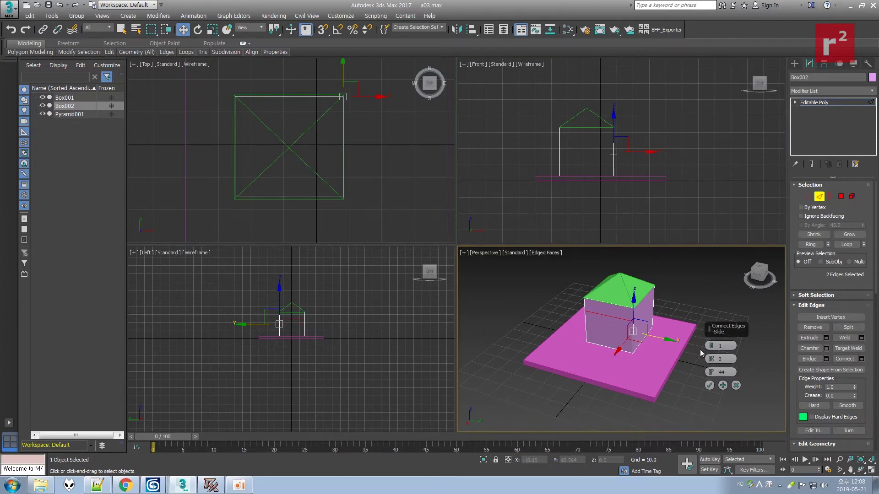
{"action": "left_click", "coordinate": [709, 386]}
{"action": "left_click", "coordinate": [672, 369]}
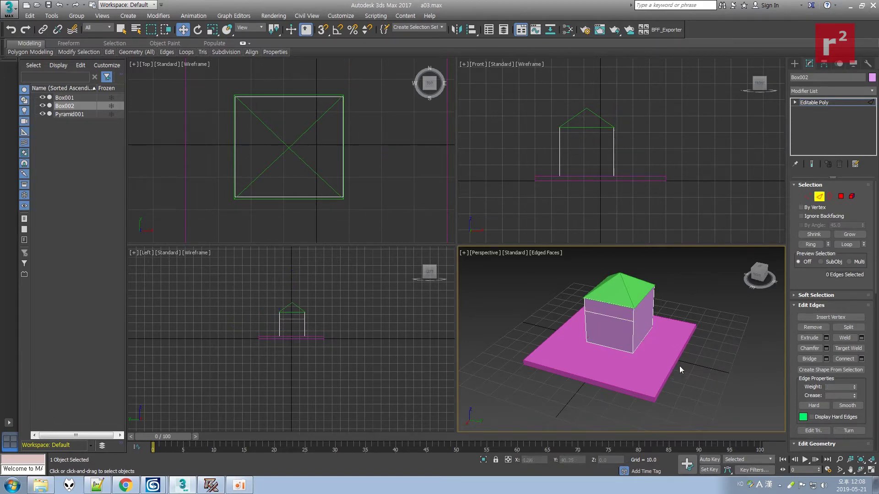
{"action": "double_click", "coordinate": [585, 322]}
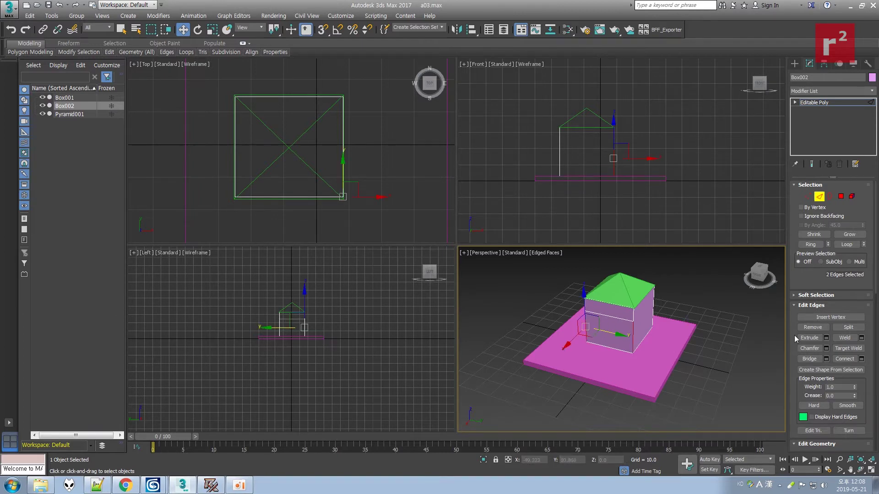
{"action": "left_click", "coordinate": [862, 359]}
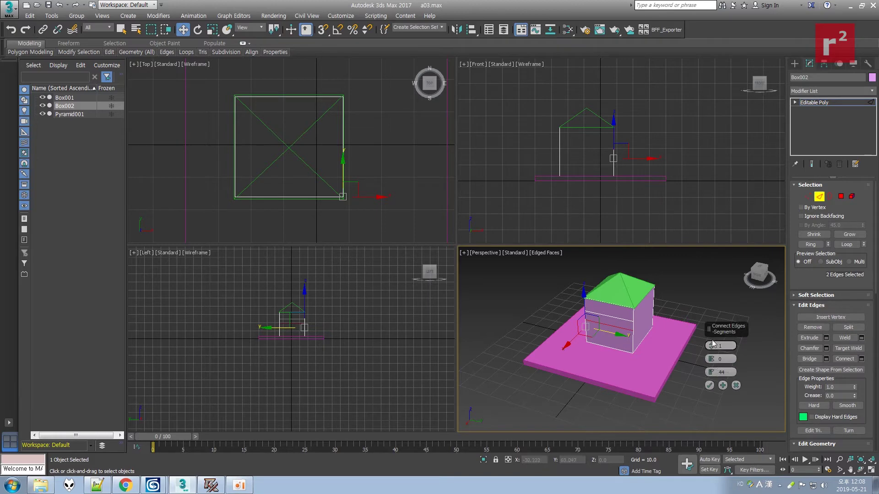
{"action": "left_click", "coordinate": [723, 308]}
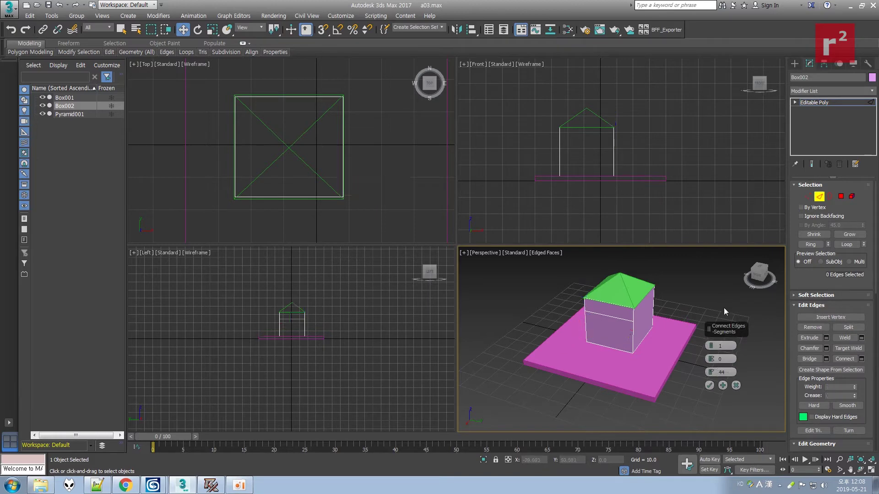
{"action": "left_click", "coordinate": [611, 348]}
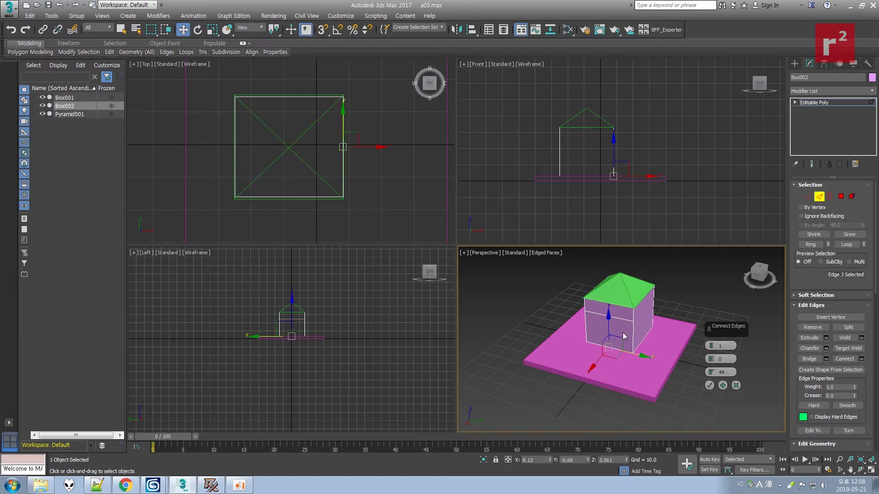
{"action": "left_click", "coordinate": [647, 306]}
{"action": "scroll", "coordinate": [646, 305], "scroll_direction": "up", "scroll_amount": 5}
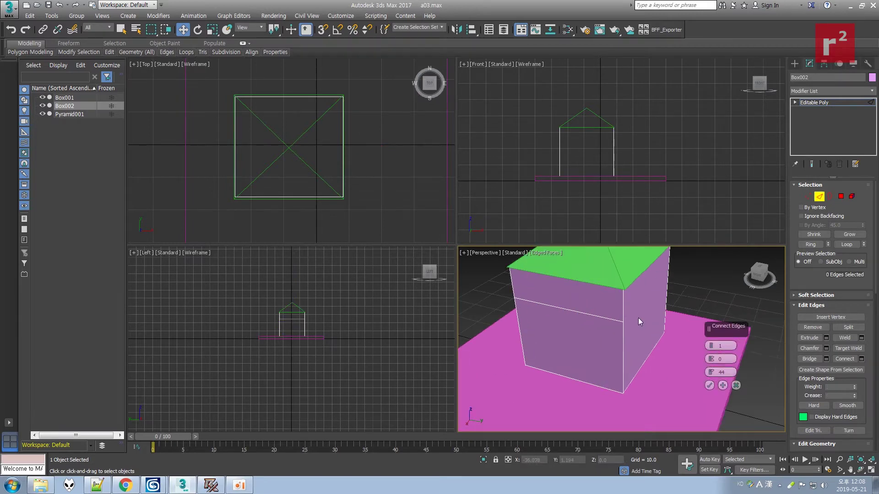
{"action": "left_click_drag", "start_coordinate": [551, 345], "coordinate": [668, 377]}
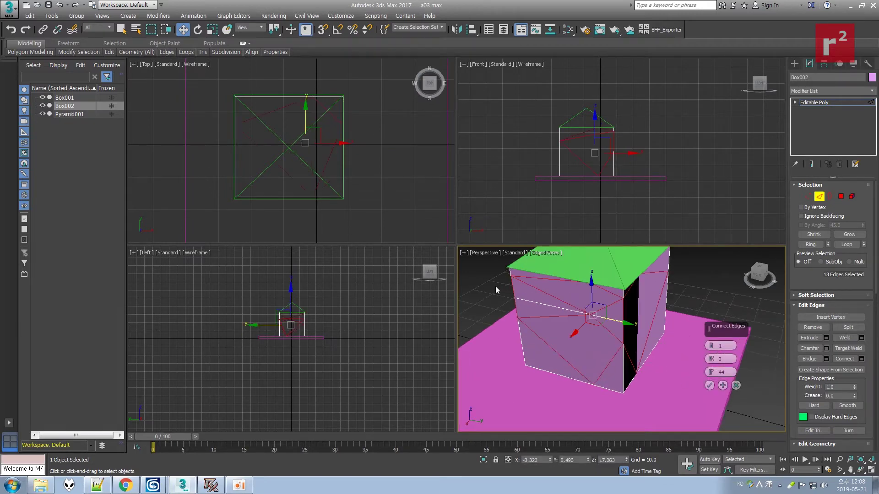
{"action": "left_click", "coordinate": [489, 302]}
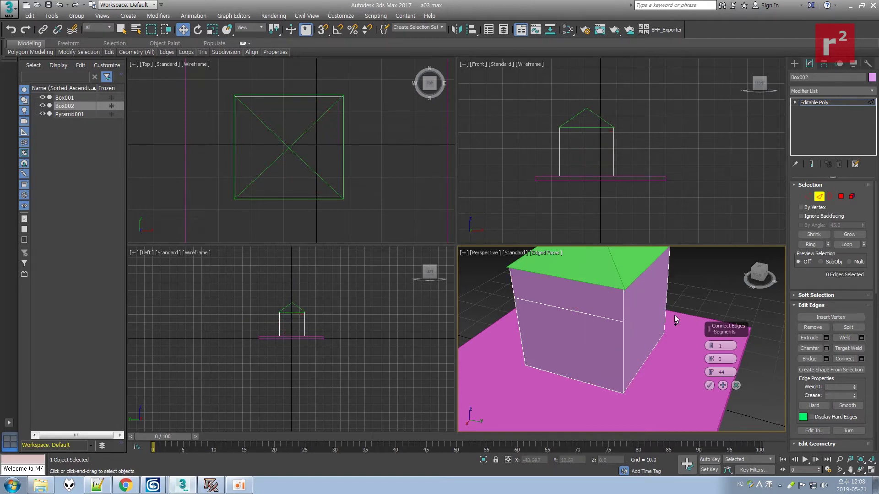
{"action": "key", "text": "ctrl+z"}
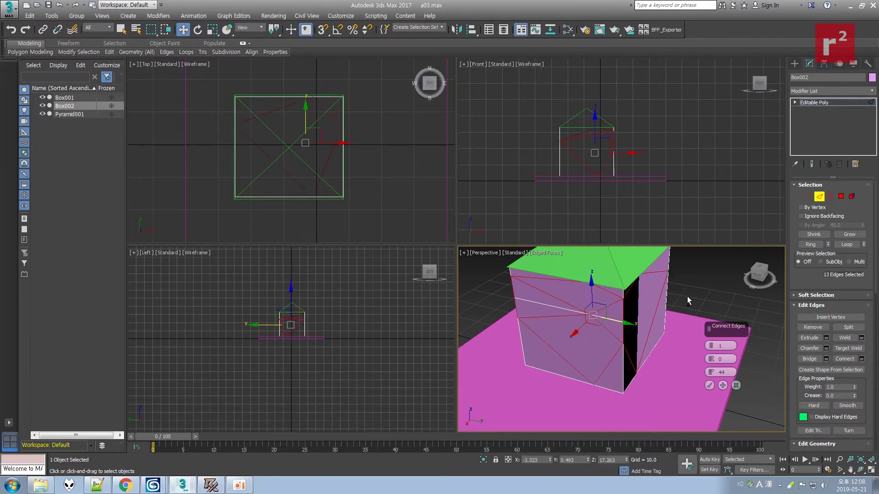
{"action": "left_click", "coordinate": [699, 287]}
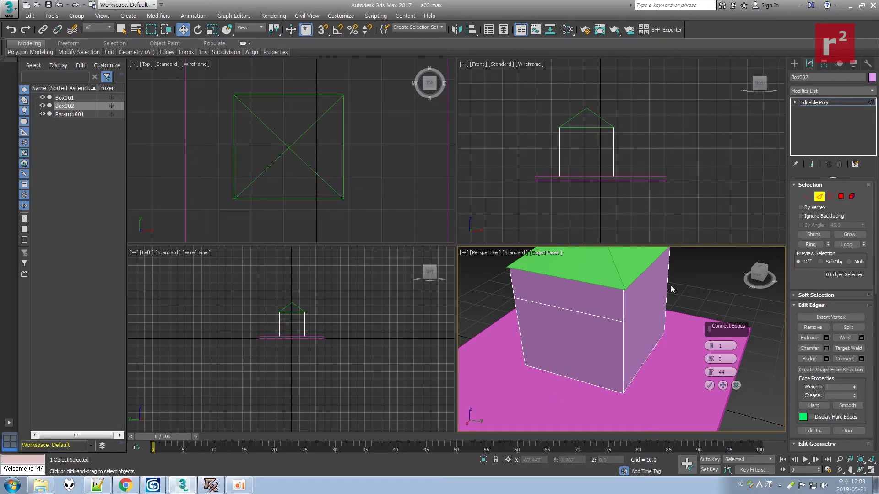
{"action": "left_click", "coordinate": [590, 314]}
{"action": "left_click", "coordinate": [681, 303]}
Undo back to the door-height connection on the house's door-side wall, set its slide to 48, and accept it.
{"action": "key", "text": "ctrl+z"}
{"action": "key", "text": "ctrl+z"}
{"action": "key", "text": "ctrl+z"}
{"action": "key", "text": "ctrl+z"}
{"action": "key", "text": "ctrl+z"}
{"action": "key", "text": "ctrl+z"}
{"action": "key", "text": "ctrl+z"}
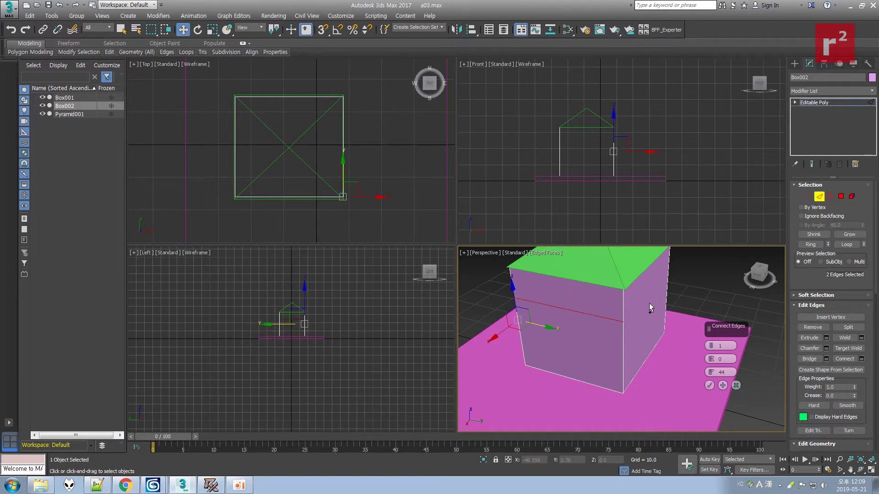
{"action": "key", "text": "ctrl+z"}
{"action": "left_click_drag", "start_coordinate": [711, 373], "coordinate": [705, 283]}
{"action": "left_click", "coordinate": [709, 386]}
{"action": "left_click", "coordinate": [672, 355]}
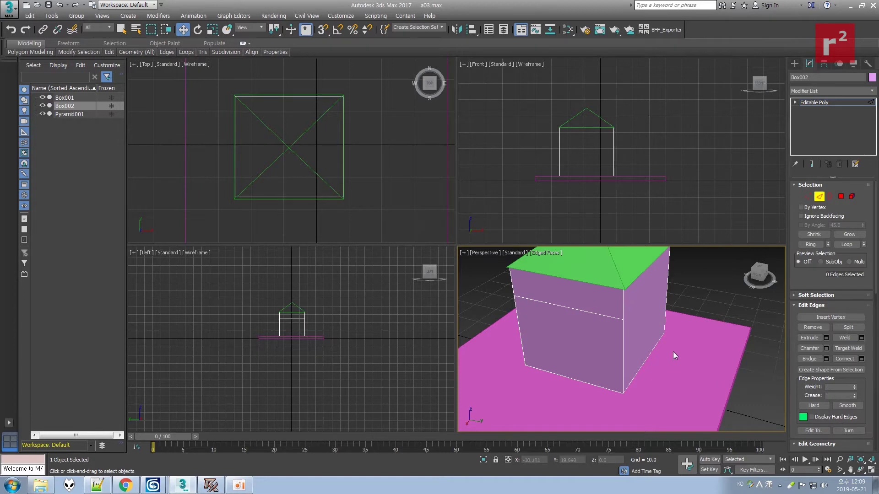
Connect the door-side wall's bottom edge and door-height edge with two segments, pinch 0 and slide 0, following the gmax reference, and save the scene.
{"action": "left_click_drag", "start_coordinate": [714, 412], "coordinate": [713, 411]}
{"action": "left_click", "coordinate": [540, 343]}
{"action": "left_click", "coordinate": [581, 381]}
{"action": "left_click", "coordinate": [591, 317], "text": "ctrl"}
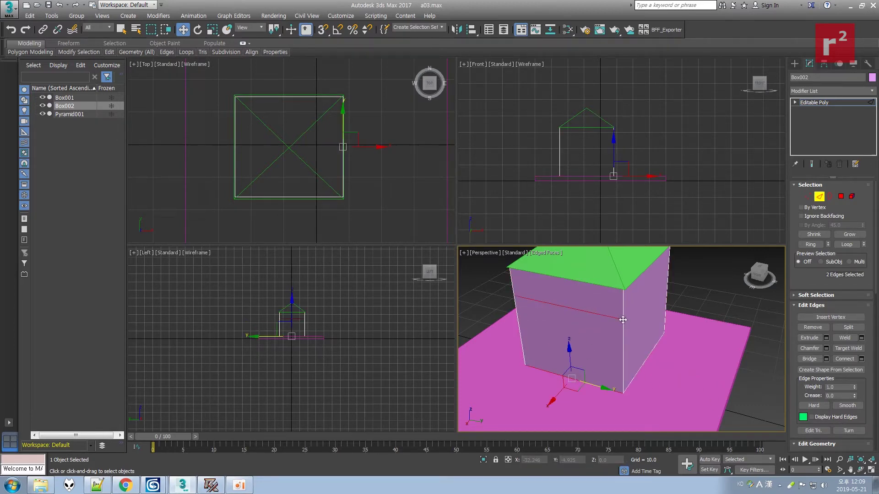
{"action": "left_click", "coordinate": [861, 359]}
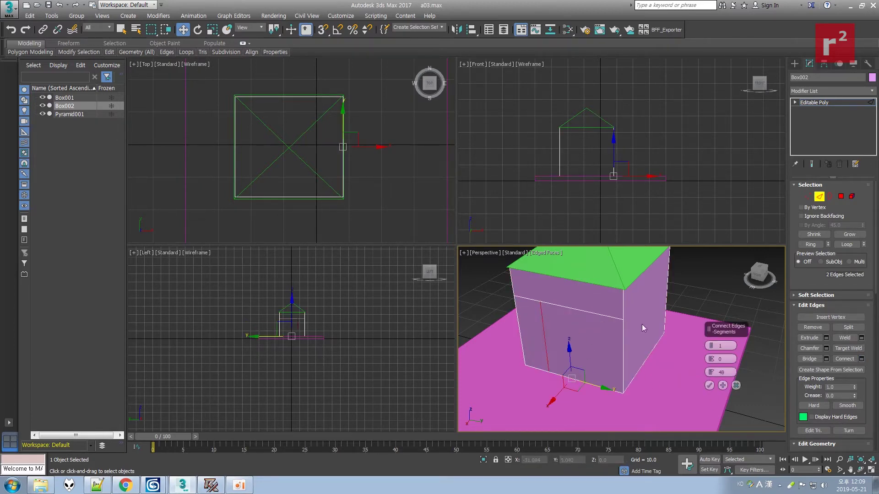
{"action": "left_click", "coordinate": [712, 346]}
{"action": "left_click_drag", "start_coordinate": [711, 373], "coordinate": [727, 478]}
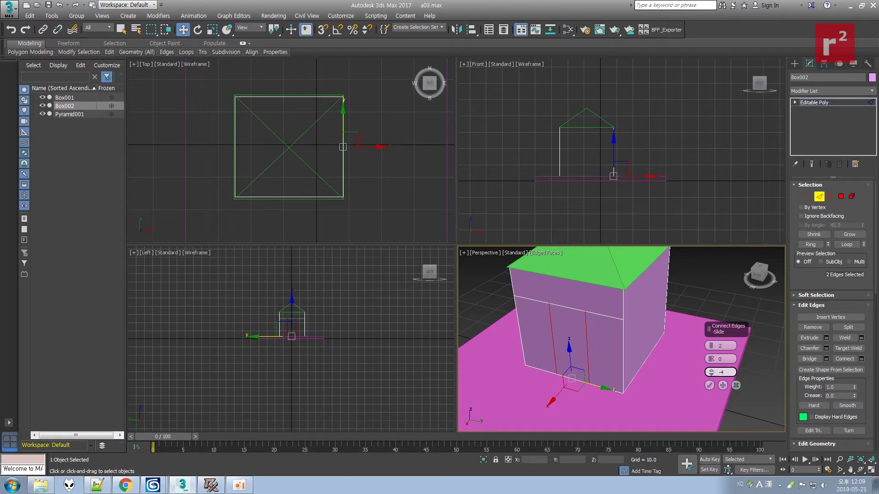
{"action": "left_click_drag", "start_coordinate": [729, 465], "coordinate": [729, 462]}
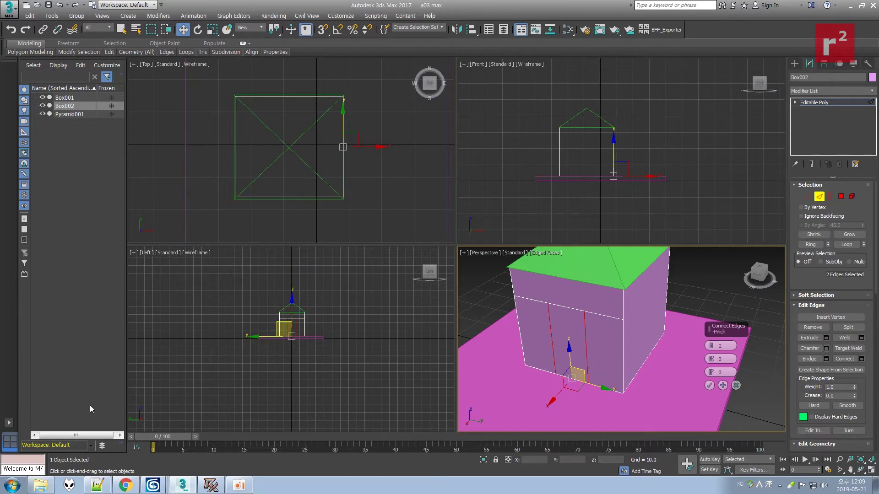
{"action": "left_click", "coordinate": [207, 485]}
{"action": "left_click", "coordinate": [189, 486]}
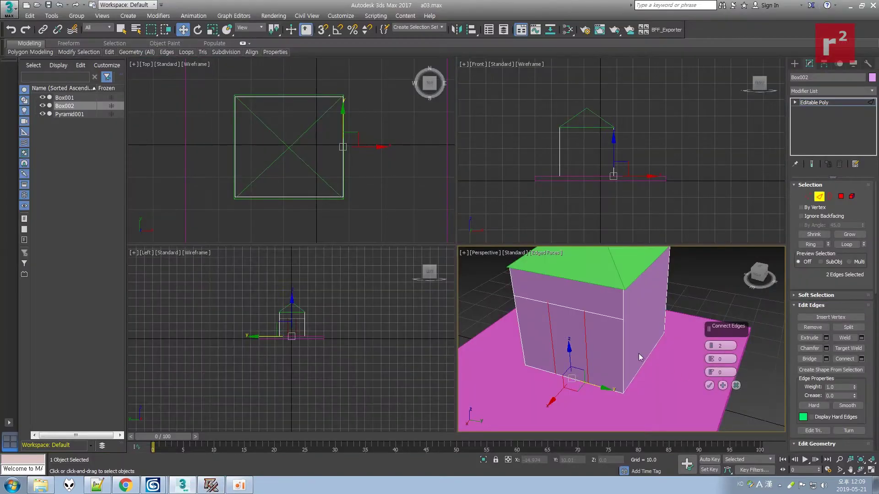
{"action": "left_click", "coordinate": [682, 306]}
{"action": "middle_click_drag", "start_coordinate": [551, 313], "coordinate": [566, 344]}
{"action": "key", "text": "ctrl+s"}
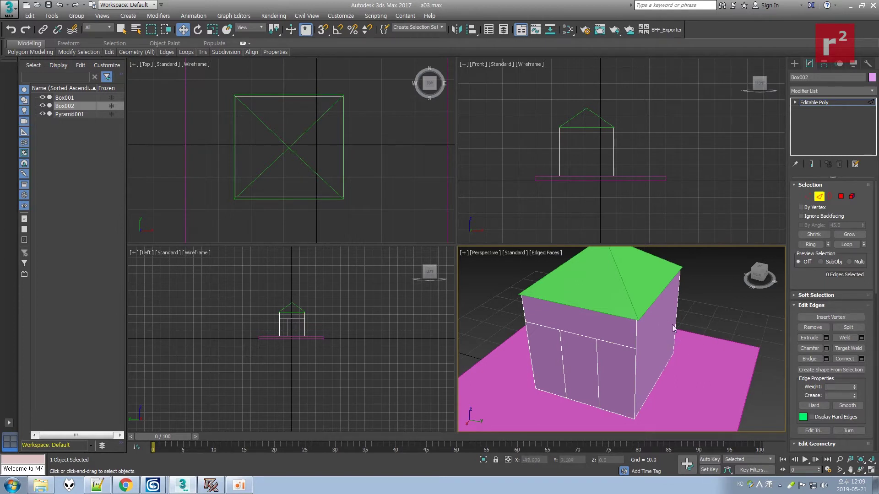
Extrude the middle door polygon inward into the house to form a doorway recess.
{"action": "left_click", "coordinate": [841, 197]}
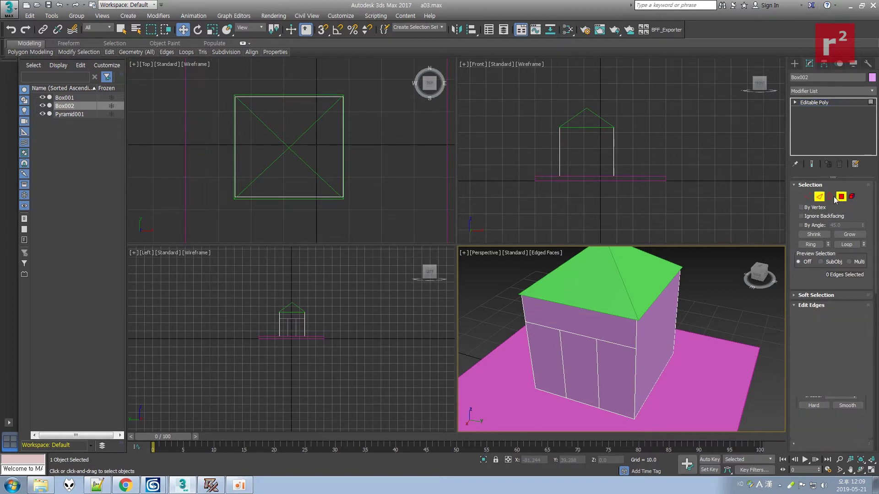
{"action": "left_click", "coordinate": [581, 362]}
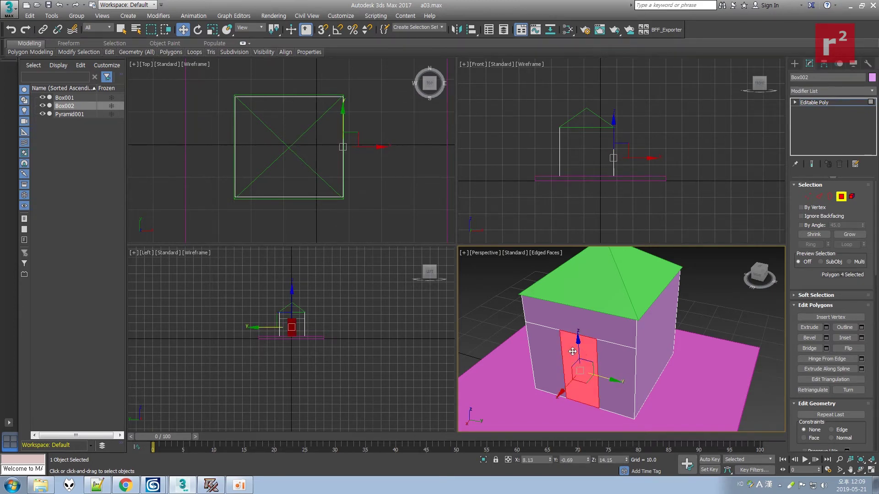
{"action": "left_click", "coordinate": [809, 327]}
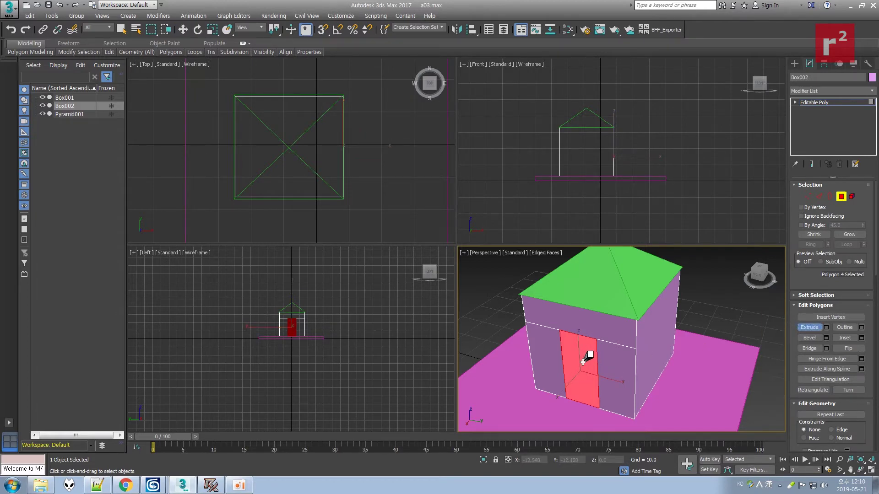
{"action": "left_click_drag", "start_coordinate": [581, 357], "coordinate": [584, 374]}
{"action": "left_click", "coordinate": [722, 303]}
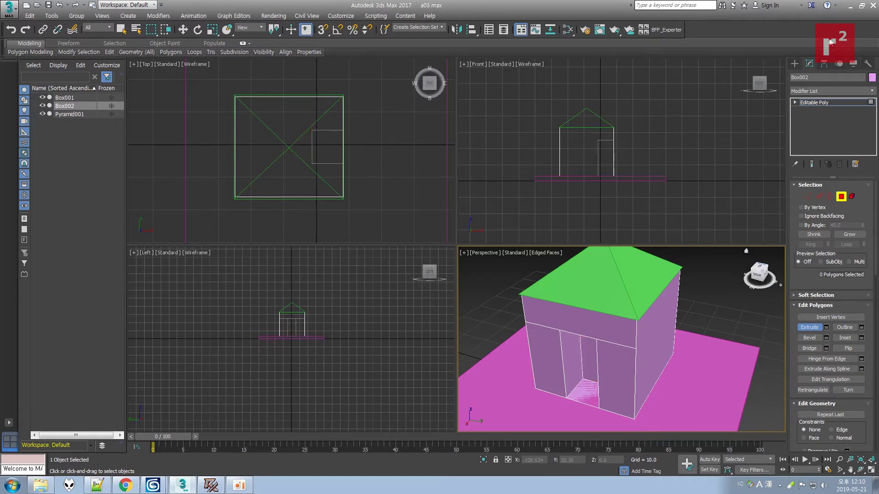
Move the doorway's four inner vertices farther into the house along X, following the gmax reference, and leave vertex editing with nothing selected.
{"action": "left_click", "coordinate": [211, 485]}
{"action": "left_click", "coordinate": [211, 485]}
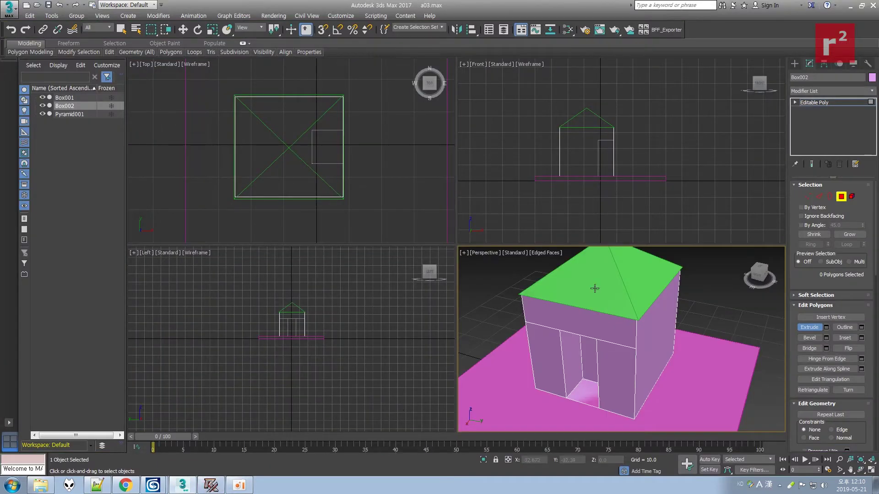
{"action": "left_click", "coordinate": [806, 197]}
{"action": "left_click_drag", "start_coordinate": [594, 135], "coordinate": [603, 195]}
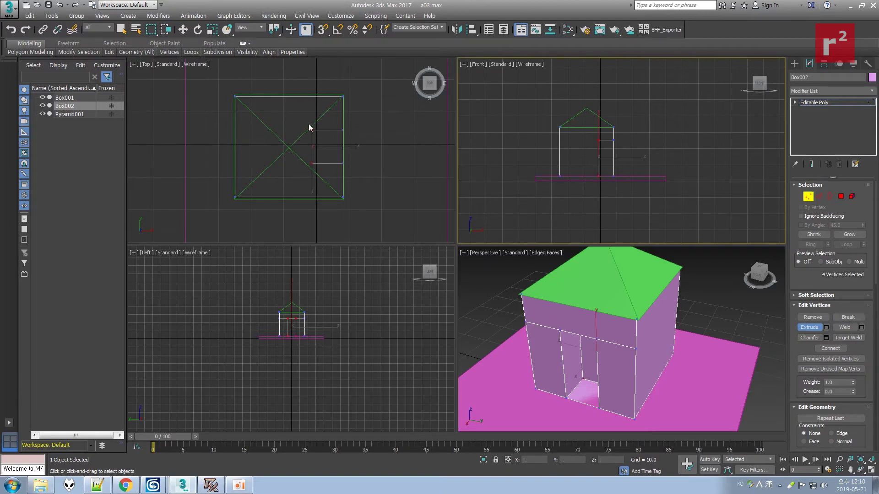
{"action": "left_click", "coordinate": [183, 29]}
{"action": "left_click_drag", "start_coordinate": [628, 157], "coordinate": [621, 158]}
{"action": "left_click", "coordinate": [808, 196]}
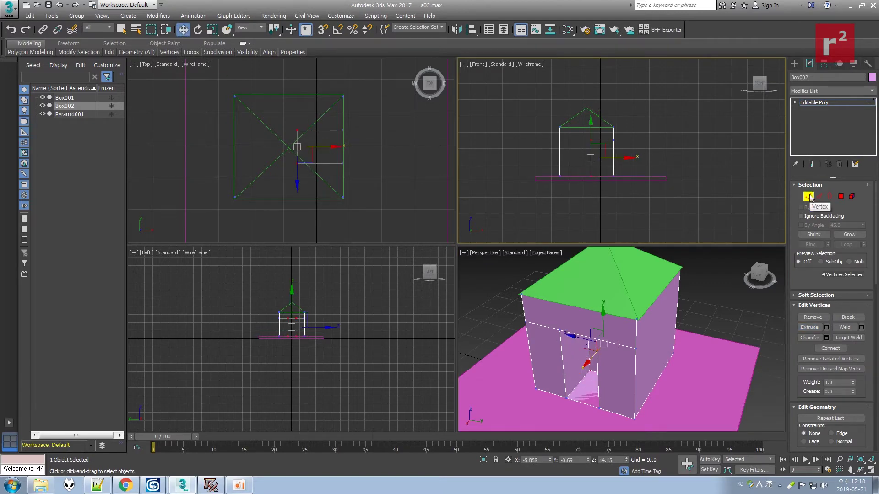
{"action": "left_click", "coordinate": [796, 64]}
{"action": "left_click", "coordinate": [733, 316]}
Save the scene as a new file named a04.max.
{"action": "scroll", "coordinate": [691, 299], "scroll_direction": "down", "scroll_amount": 5}
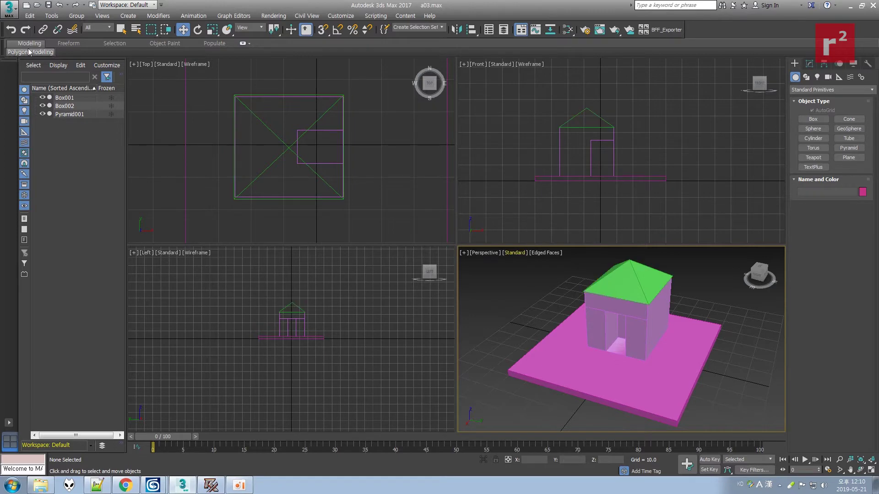
{"action": "left_click", "coordinate": [121, 30]}
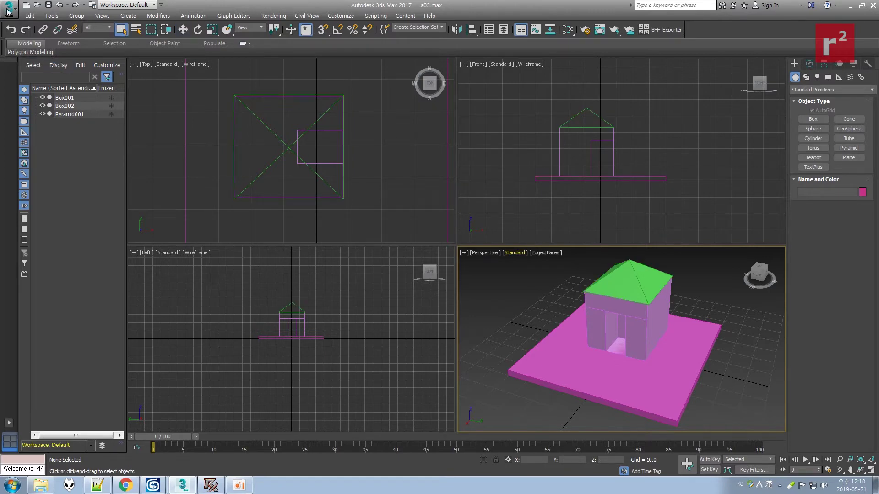
{"action": "left_click", "coordinate": [9, 9]}
{"action": "left_click", "coordinate": [23, 107]}
{"action": "left_click", "coordinate": [443, 274]}
Examine the band under the roof and the yard wall in the gmax reference.
{"action": "left_click", "coordinate": [211, 487]}
{"action": "left_click", "coordinate": [442, 389]}
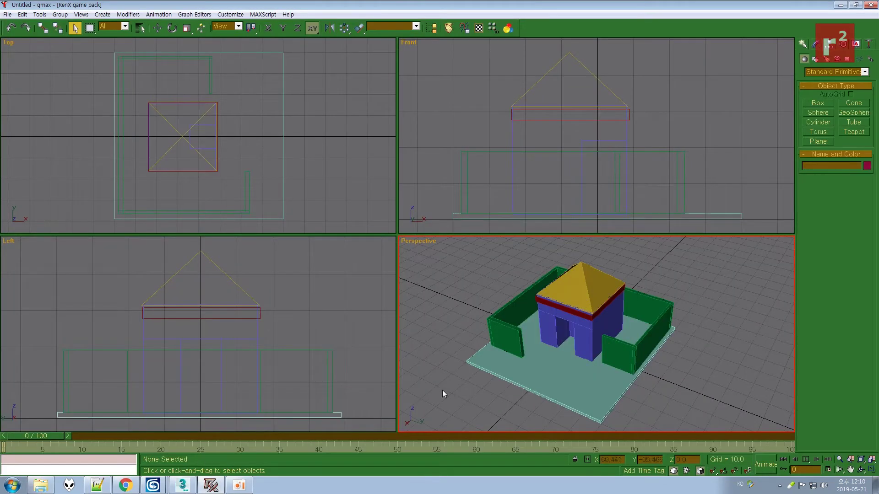
{"action": "left_click", "coordinate": [573, 314]}
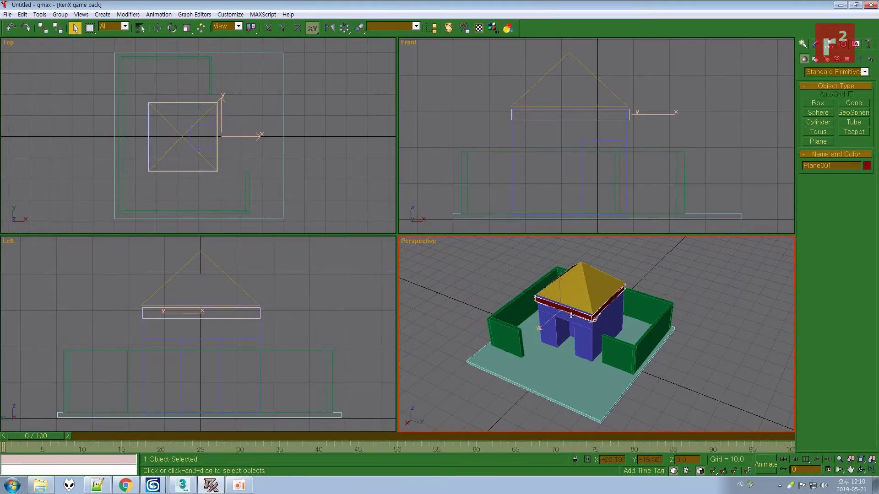
{"action": "left_click", "coordinate": [681, 339]}
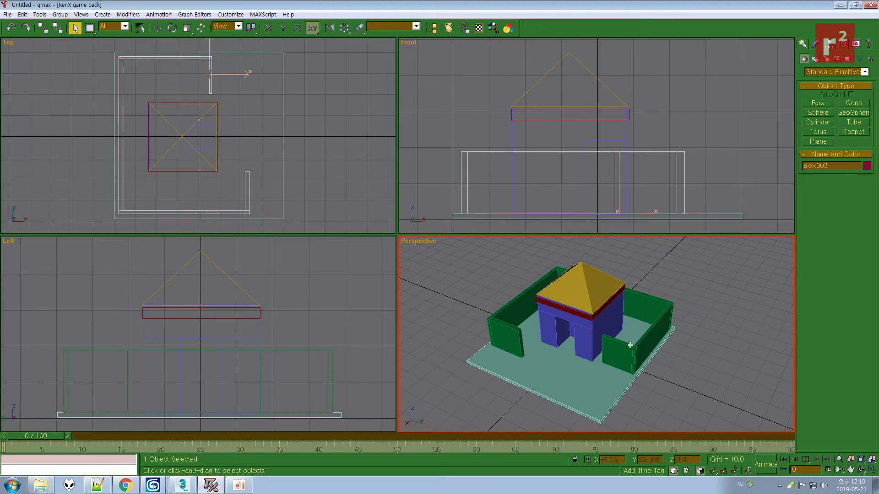
{"action": "left_click", "coordinate": [213, 487]}
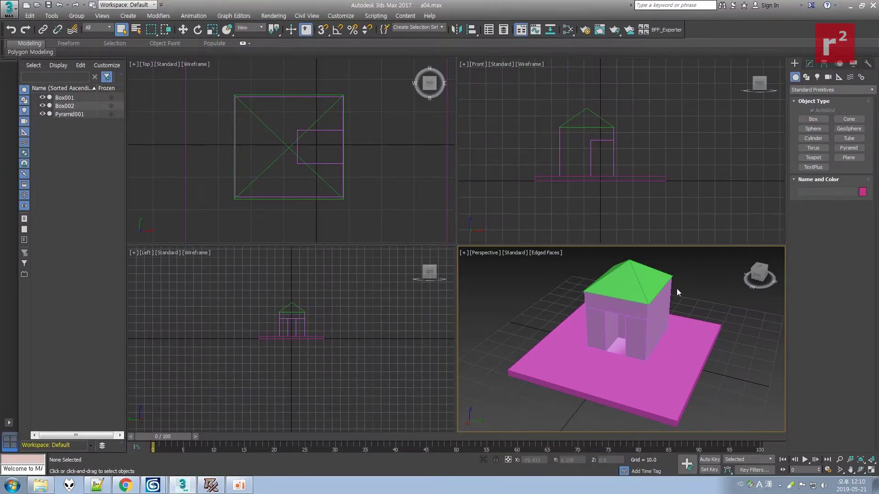
Create a thin wall box on the slab beside the house in the top view, about 22.6 long and 0.8 wide, following the gmax reference.
{"action": "left_click", "coordinate": [813, 119]}
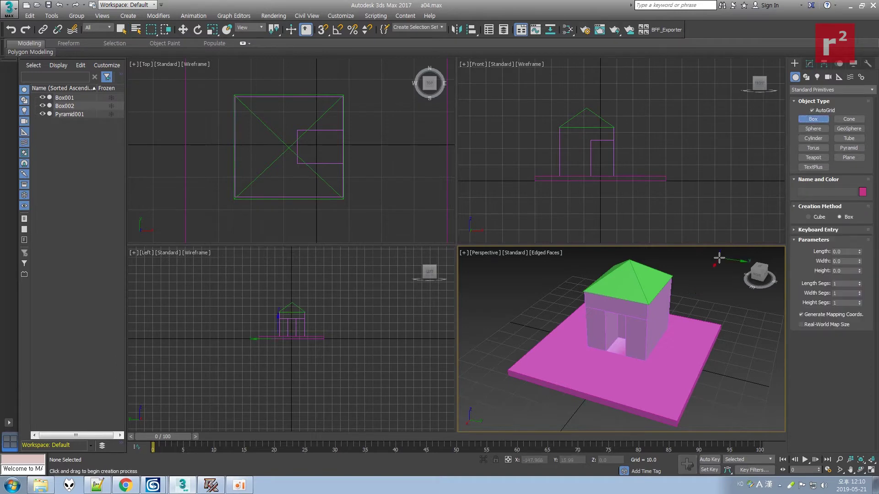
{"action": "left_click", "coordinate": [185, 488]}
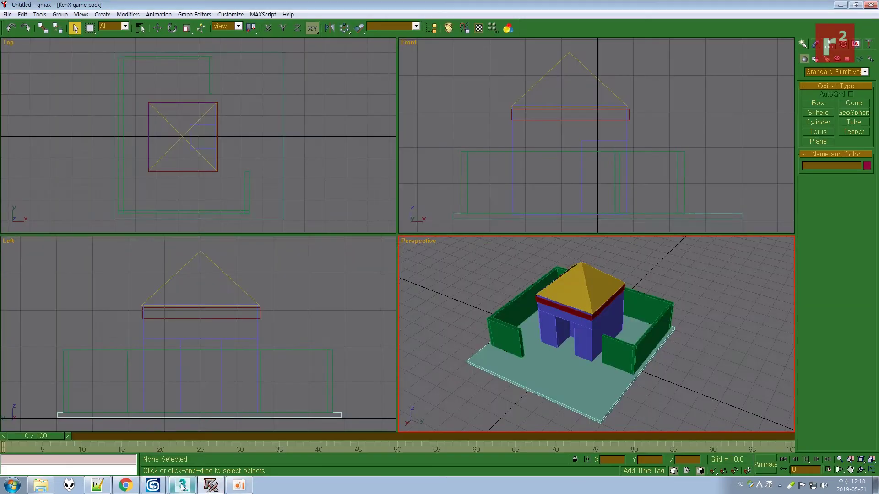
{"action": "mouse_move", "coordinate": [182, 486]}
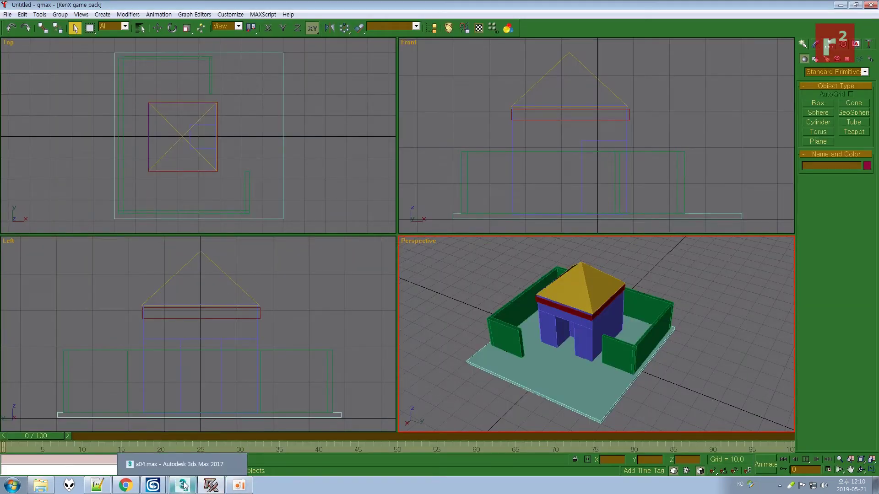
{"action": "left_click", "coordinate": [183, 487]}
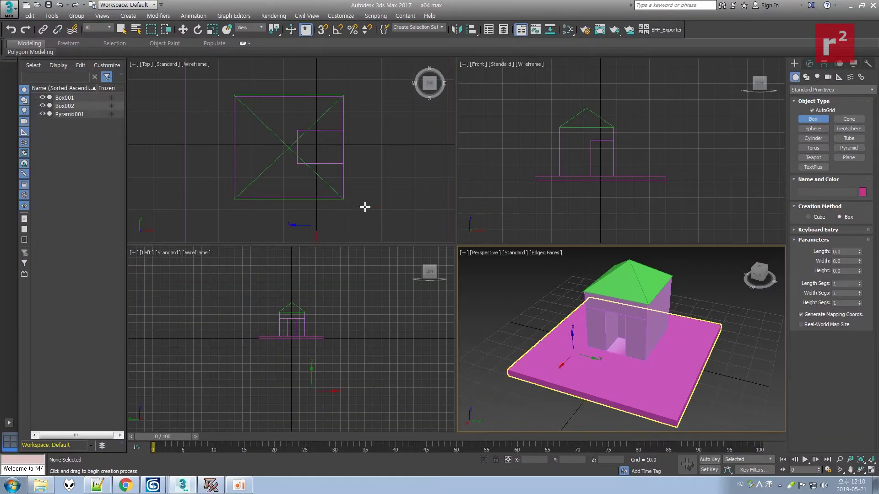
{"action": "middle_click_drag", "start_coordinate": [322, 124], "coordinate": [318, 203]}
{"action": "left_click_drag", "start_coordinate": [318, 97], "coordinate": [320, 170]}
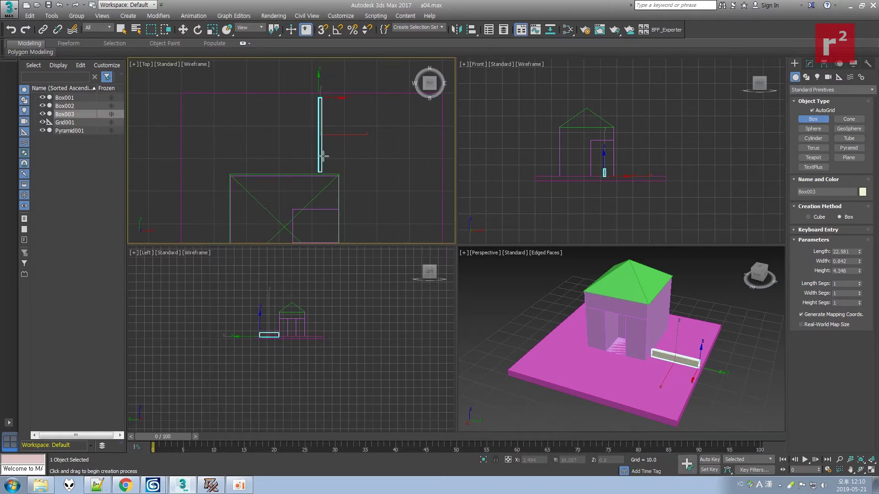
Convert the wall box to an Editable Poly and enter vertex editing.
{"action": "right_click", "coordinate": [317, 126]}
{"action": "right_click", "coordinate": [329, 108]}
{"action": "mouse_move", "coordinate": [394, 202]}
{"action": "left_click", "coordinate": [427, 211]}
{"action": "left_click", "coordinate": [805, 197]}
{"action": "left_click", "coordinate": [700, 275]}
Raise the wall's four top vertices in the front view to match the wall height in the gmax reference.
{"action": "left_click", "coordinate": [189, 486]}
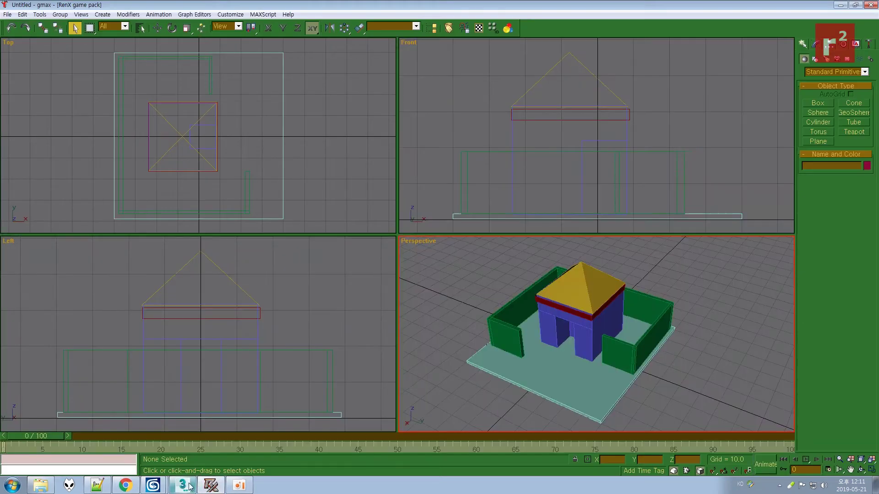
{"action": "mouse_move", "coordinate": [187, 487]}
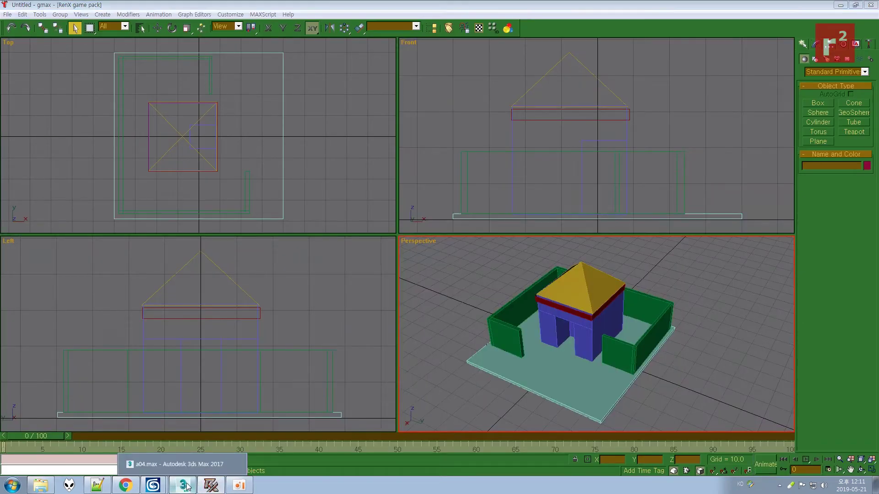
{"action": "left_click", "coordinate": [186, 486]}
{"action": "middle_click_drag", "start_coordinate": [622, 197], "coordinate": [594, 227]}
{"action": "scroll", "coordinate": [538, 194], "scroll_direction": "up", "scroll_amount": 4}
{"action": "left_click_drag", "start_coordinate": [569, 149], "coordinate": [667, 196]}
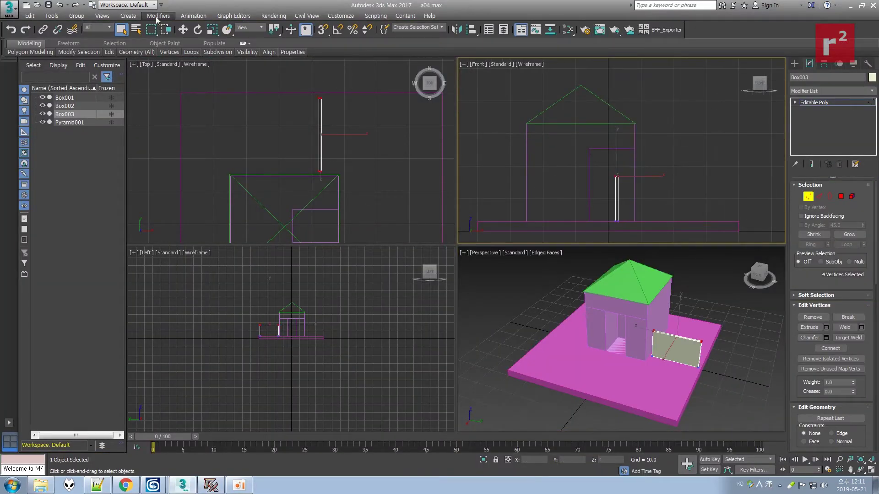
{"action": "left_click", "coordinate": [182, 29]}
{"action": "left_click_drag", "start_coordinate": [613, 151], "coordinate": [613, 140]}
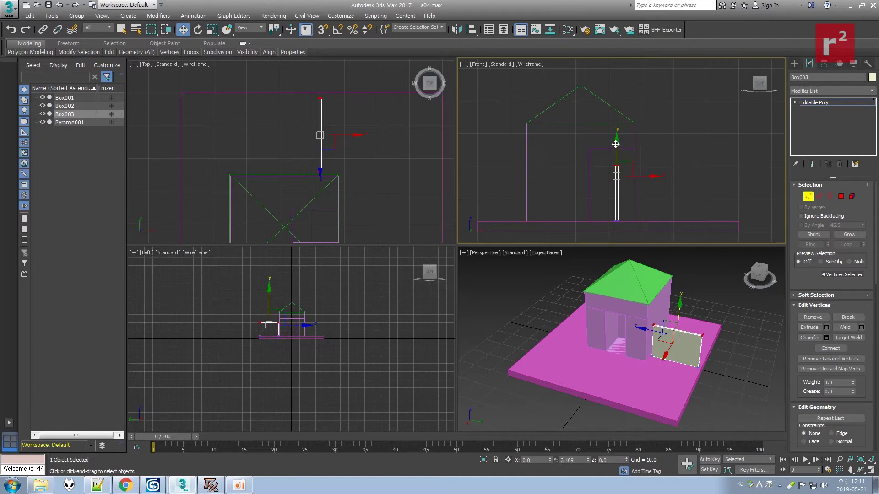
{"action": "left_click", "coordinate": [681, 169]}
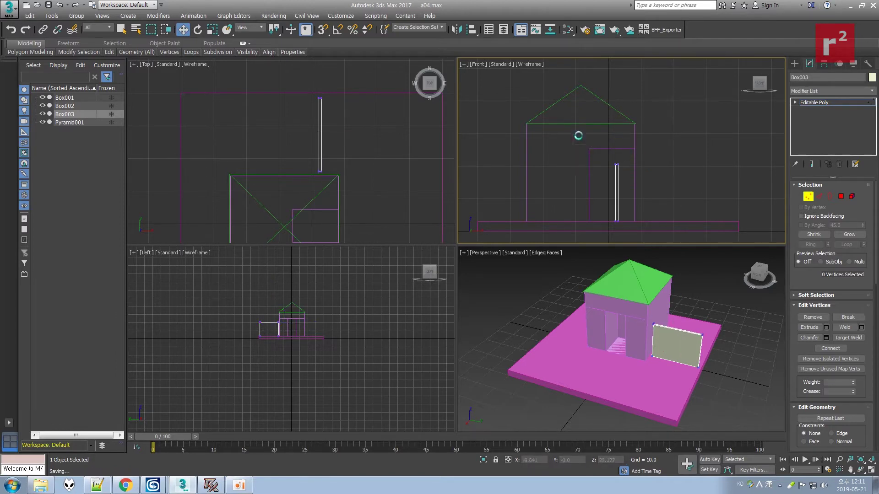
{"action": "left_click", "coordinate": [718, 304]}
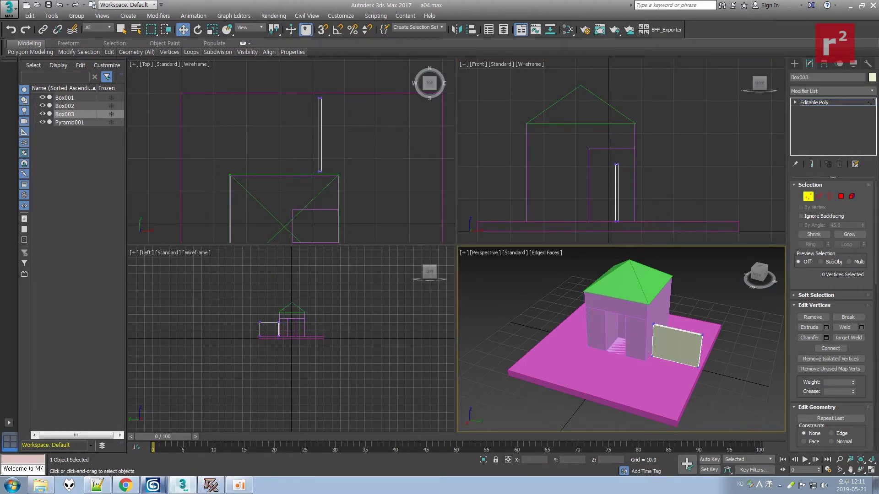
Shorten the wall by moving its house-side end vertices away from the house along Y, following the gmax reference.
{"action": "left_click", "coordinate": [210, 485]}
{"action": "left_click", "coordinate": [209, 486]}
{"action": "left_click_drag", "start_coordinate": [284, 162], "coordinate": [340, 192]}
{"action": "left_click_drag", "start_coordinate": [321, 146], "coordinate": [322, 134]}
{"action": "left_click", "coordinate": [392, 160]}
{"action": "left_click", "coordinate": [754, 325]}
Thicken the wall by moving the four vertices of one long side outward along X in the top view.
{"action": "key", "text": "4"}
{"action": "scroll", "coordinate": [745, 361], "scroll_direction": "up", "scroll_amount": 5}
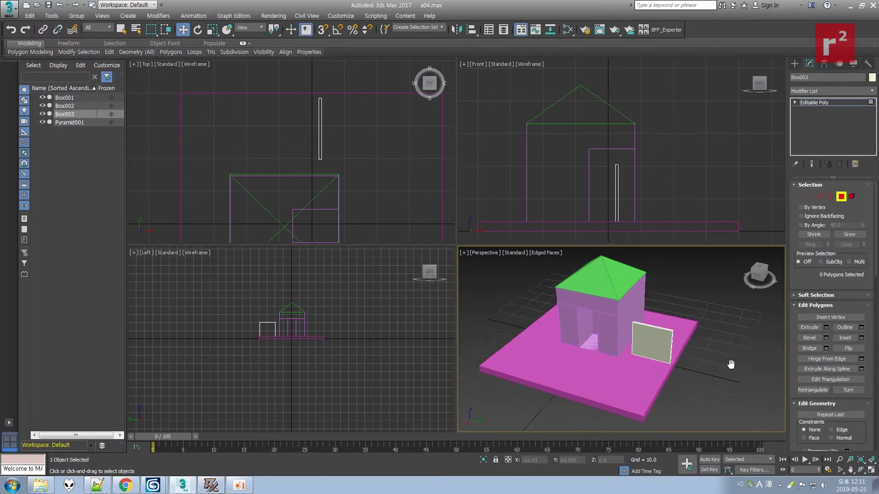
{"action": "left_click", "coordinate": [861, 470]}
{"action": "right_click", "coordinate": [637, 334]}
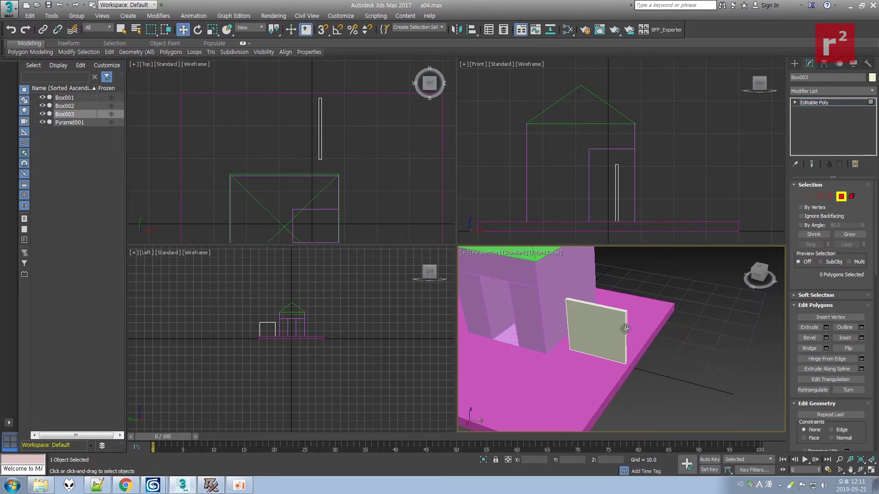
{"action": "left_click", "coordinate": [211, 485]}
{"action": "left_click", "coordinate": [212, 486]}
{"action": "left_click_drag", "start_coordinate": [304, 82], "coordinate": [321, 164]}
{"action": "key", "text": "ctrl+z"}
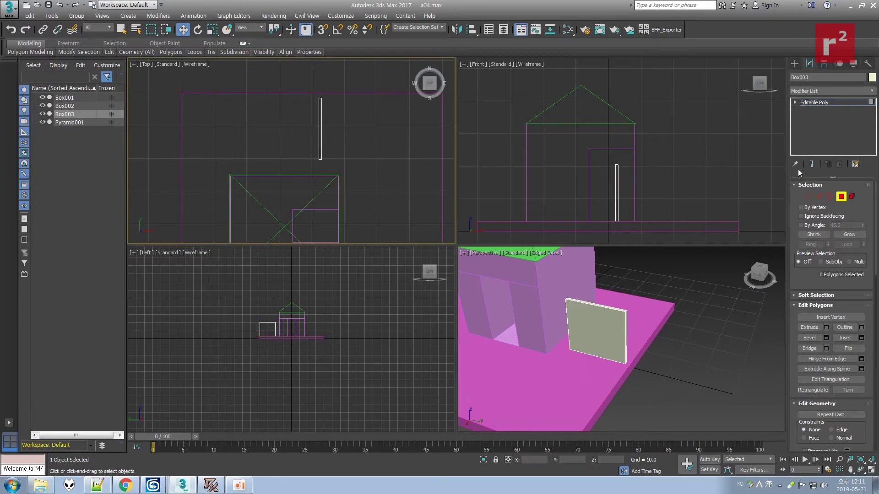
{"action": "left_click", "coordinate": [808, 196]}
{"action": "left_click_drag", "start_coordinate": [320, 163], "coordinate": [319, 164]}
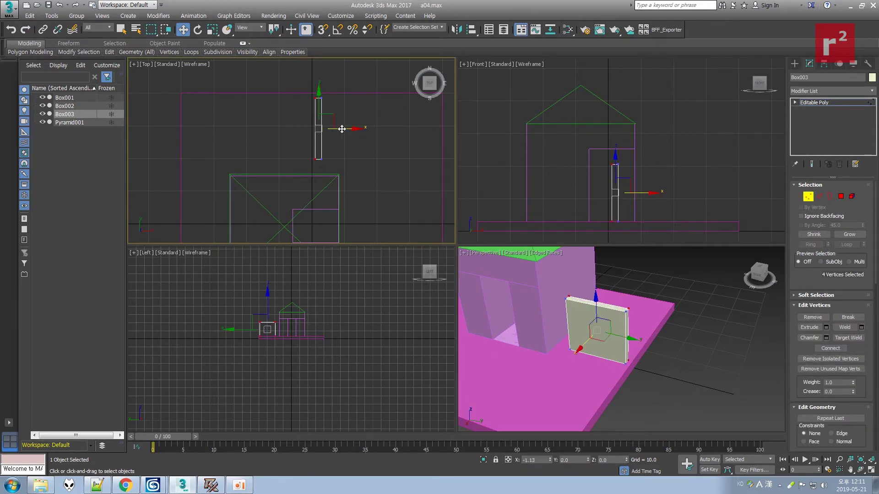
{"action": "left_click", "coordinate": [390, 179]}
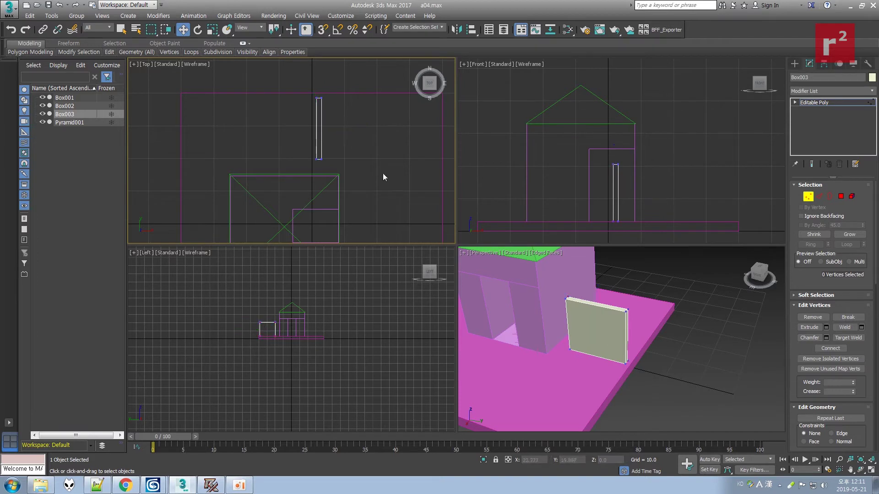
Extrude the wall's outer end polygon beyond the slab edge to add a short end section.
{"action": "left_click", "coordinate": [841, 196]}
{"action": "left_click", "coordinate": [809, 327]}
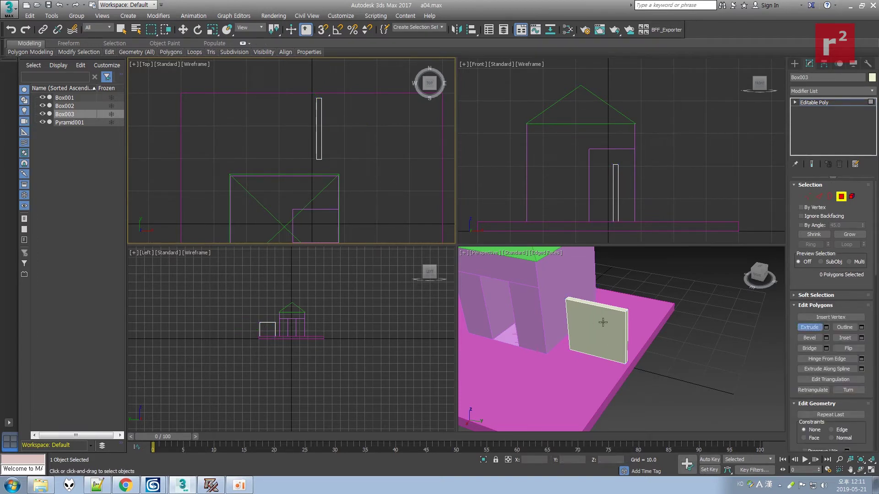
{"action": "left_click", "coordinate": [627, 319]}
{"action": "left_click_drag", "start_coordinate": [626, 319], "coordinate": [634, 299]}
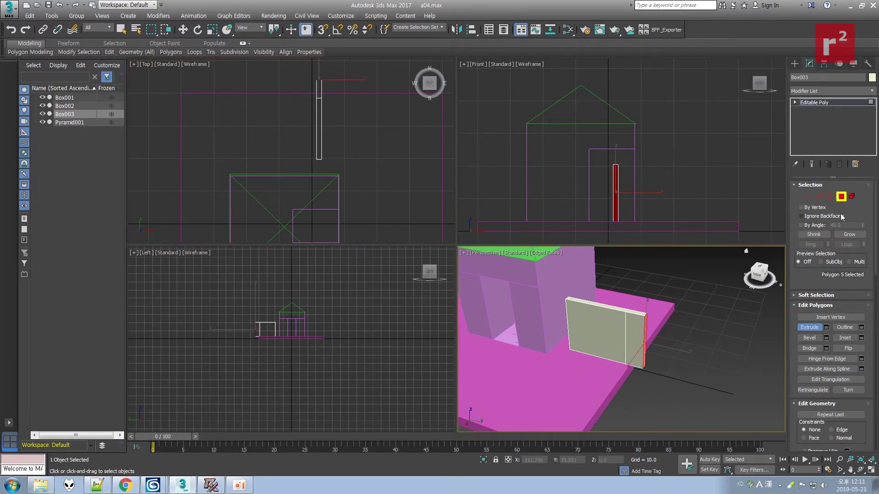
Move the end section's eight vertices back along Y inside the slab edge, checking against the gmax reference.
{"action": "left_click", "coordinate": [808, 197]}
{"action": "left_click", "coordinate": [373, 134]}
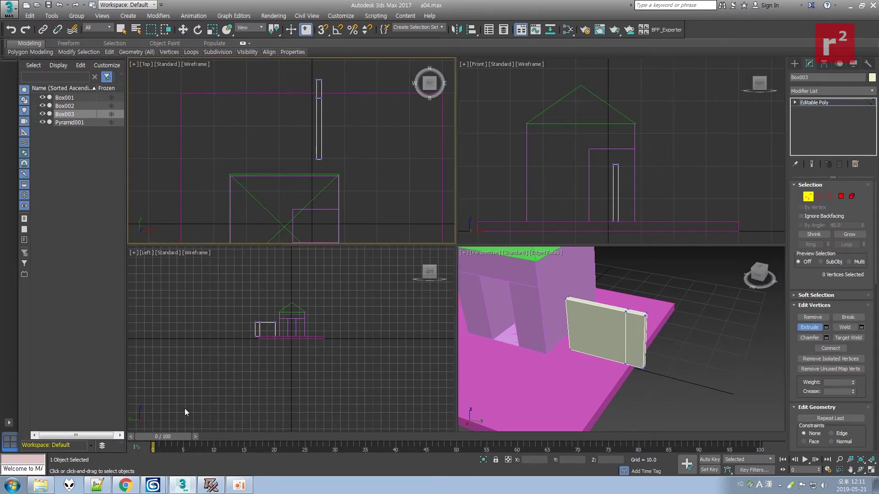
{"action": "left_click", "coordinate": [211, 485]}
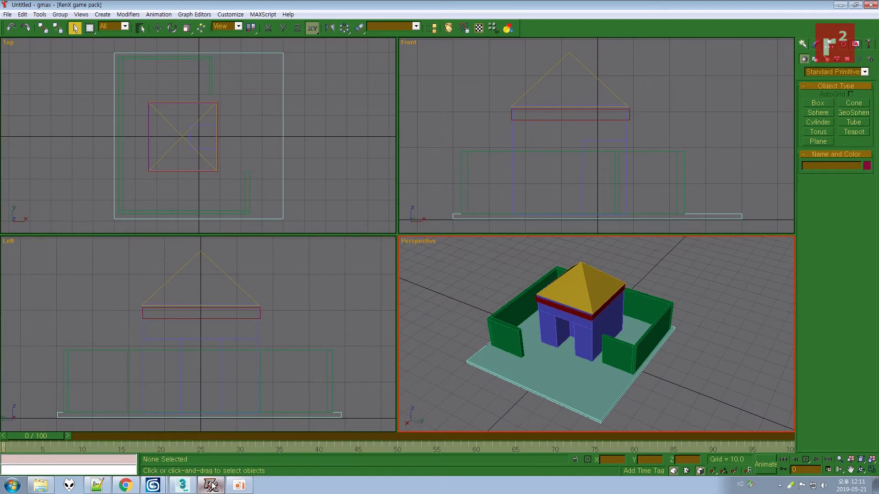
{"action": "left_click", "coordinate": [211, 485]}
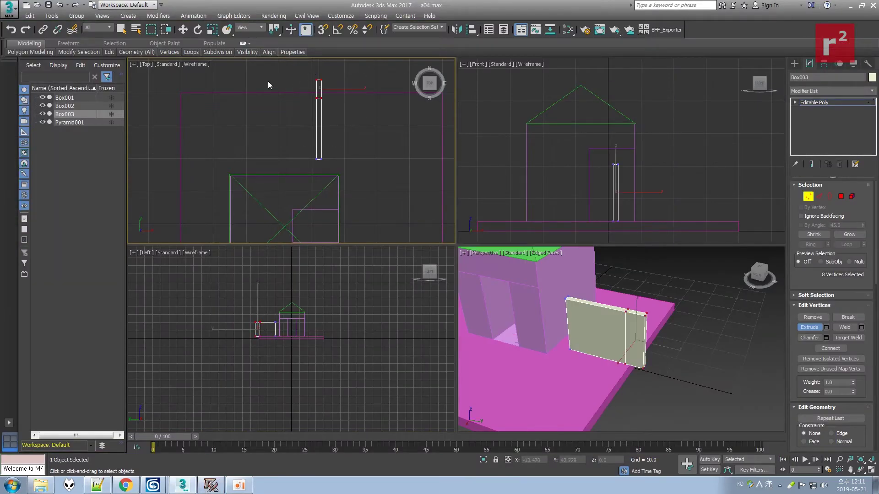
{"action": "key", "text": "w"}
{"action": "left_click_drag", "start_coordinate": [320, 78], "coordinate": [321, 86]}
Move the end section's four inner vertices outward along Y to form a small square wall corner, and leave nothing selected.
{"action": "left_click_drag", "start_coordinate": [304, 109], "coordinate": [351, 129]}
{"action": "left_click_drag", "start_coordinate": [320, 93], "coordinate": [321, 85]}
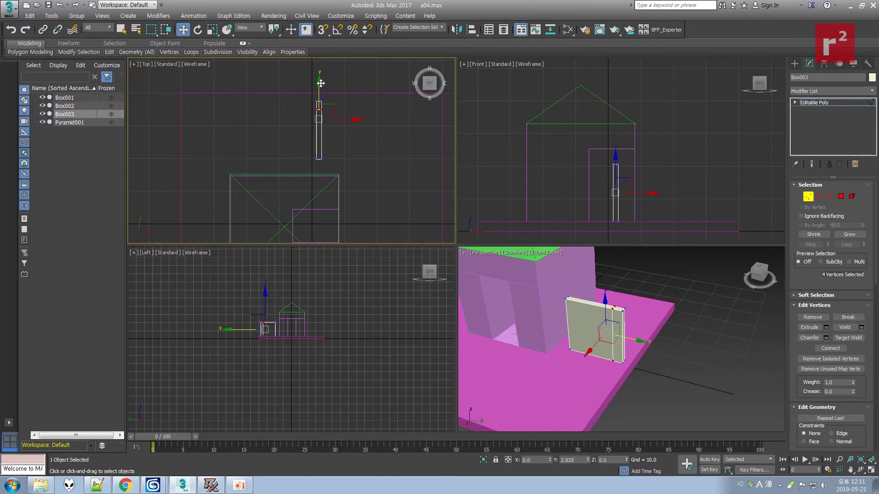
{"action": "left_click", "coordinate": [356, 102]}
{"action": "left_click", "coordinate": [610, 163]}
{"action": "left_click", "coordinate": [322, 125]}
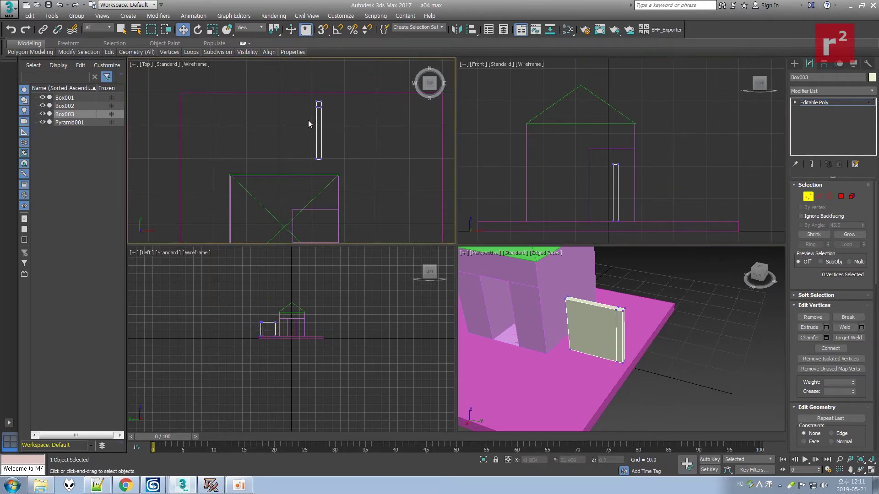
{"action": "left_click_drag", "start_coordinate": [314, 108], "coordinate": [339, 92]}
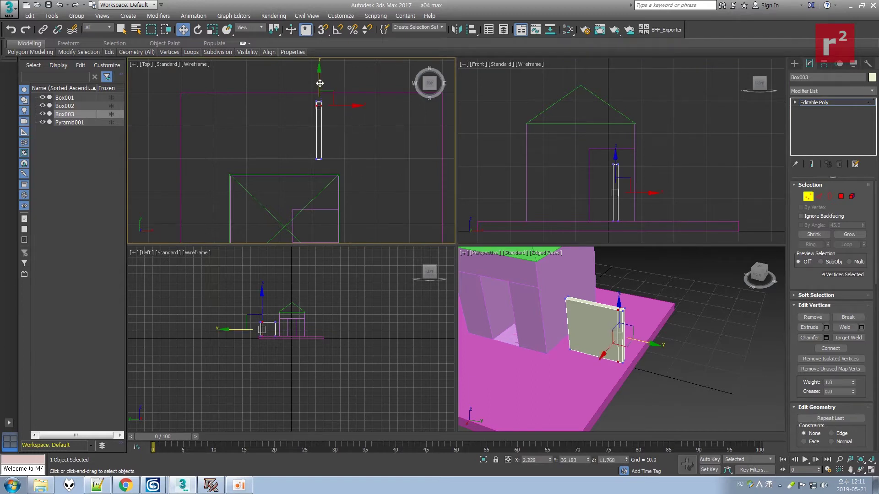
{"action": "left_click", "coordinate": [361, 130]}
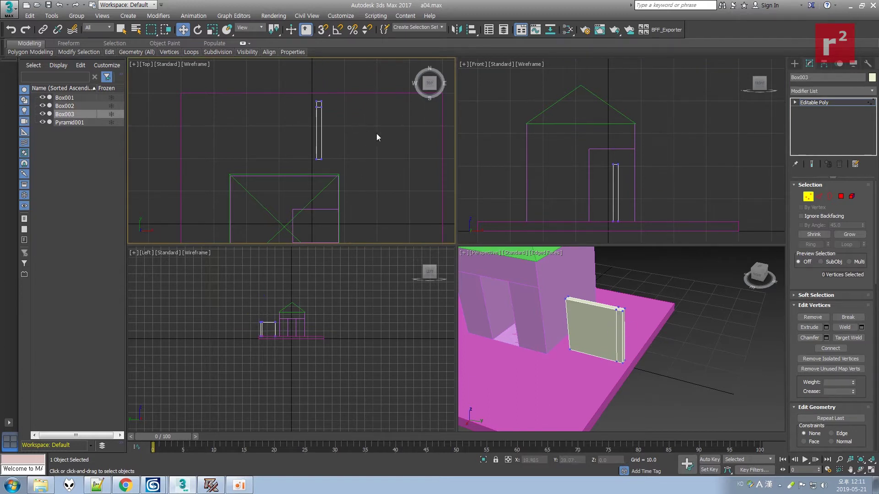
Extrude the corner section's side polygon into a long wall along the slab edge, and extrude its end again for a short corner section.
{"action": "left_click", "coordinate": [718, 325]}
{"action": "left_click", "coordinate": [860, 470]}
{"action": "left_click_drag", "start_coordinate": [650, 316], "coordinate": [559, 320]}
{"action": "right_click", "coordinate": [603, 330]}
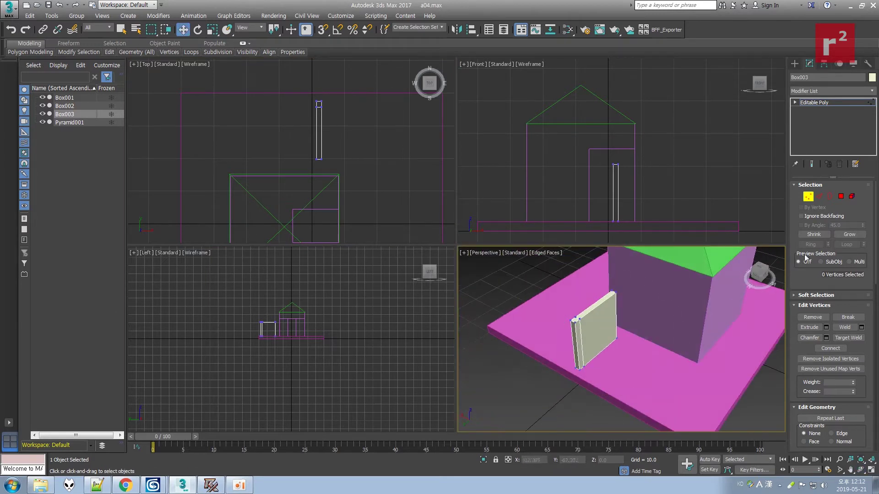
{"action": "left_click", "coordinate": [841, 196]}
{"action": "left_click", "coordinate": [809, 327]}
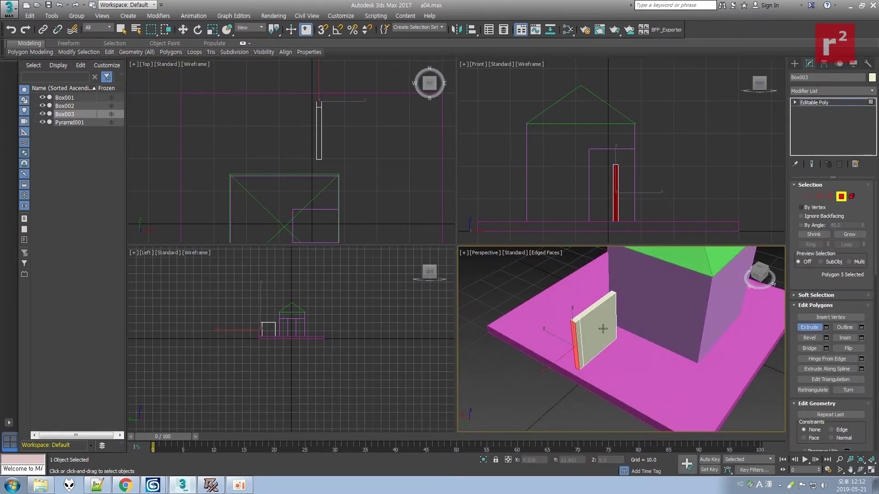
{"action": "left_click_drag", "start_coordinate": [578, 346], "coordinate": [581, 274]}
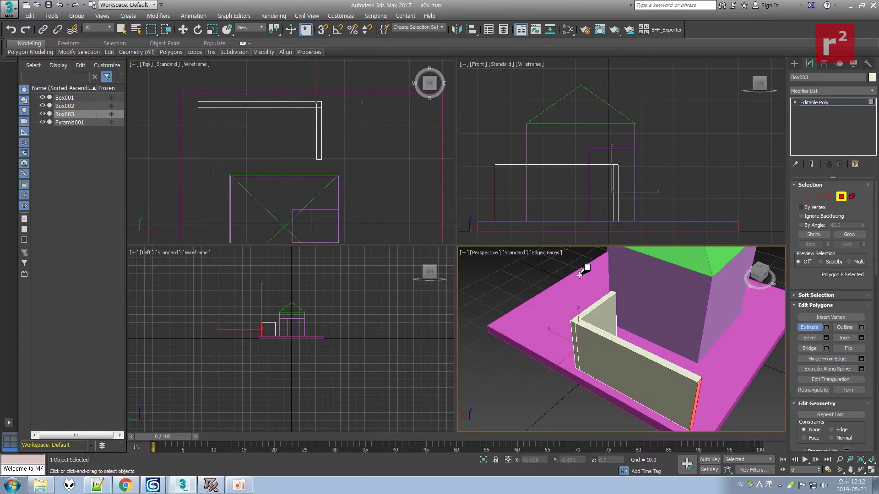
{"action": "left_click_drag", "start_coordinate": [699, 383], "coordinate": [703, 373]}
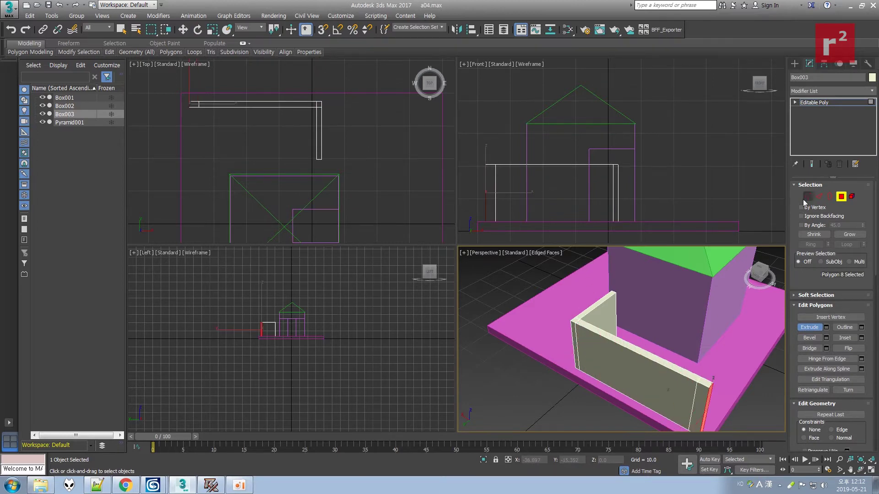
Adjust the far end section's vertices along X to form a small square corner just inside the slab edge.
{"action": "left_click", "coordinate": [807, 196]}
{"action": "right_click", "coordinate": [172, 100]}
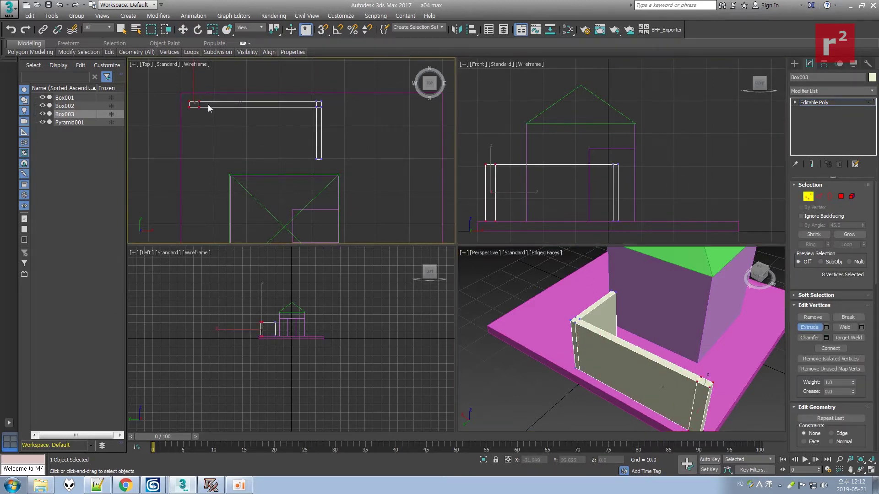
{"action": "left_click", "coordinate": [181, 28]}
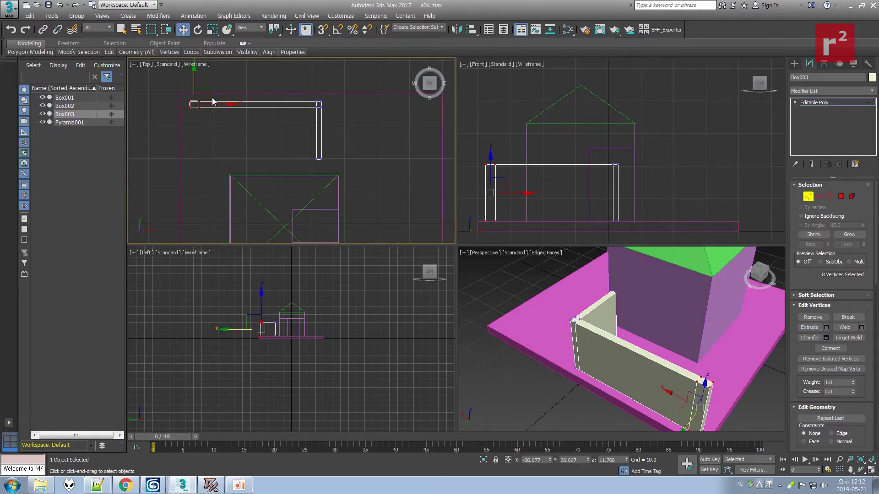
{"action": "left_click_drag", "start_coordinate": [196, 91], "coordinate": [217, 113]}
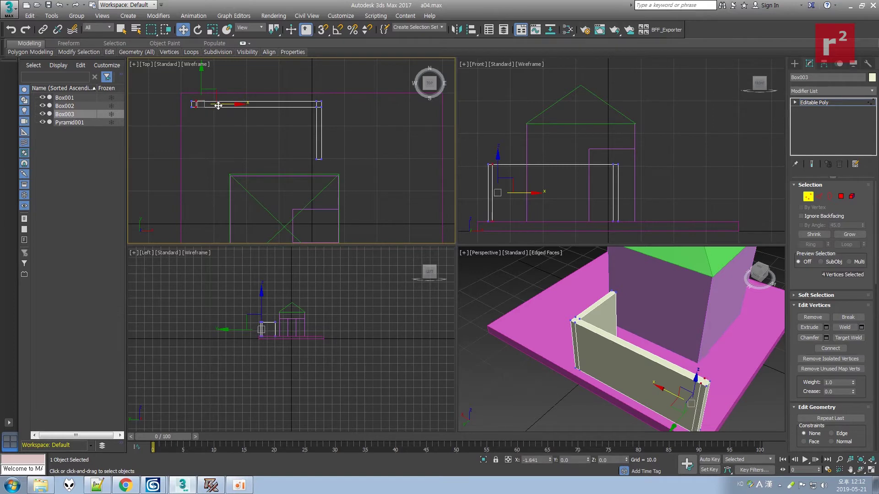
{"action": "left_click", "coordinate": [251, 147]}
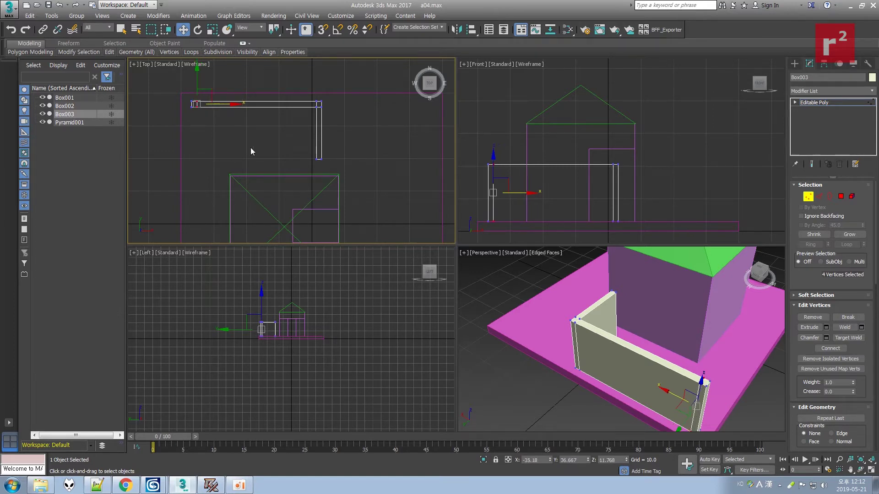
Extrude the corner section's side polygon into a long wall along the adjacent slab edge, and extrude its end again for a short corner section.
{"action": "middle_click_drag", "start_coordinate": [676, 312], "coordinate": [650, 320], "text": "alt"}
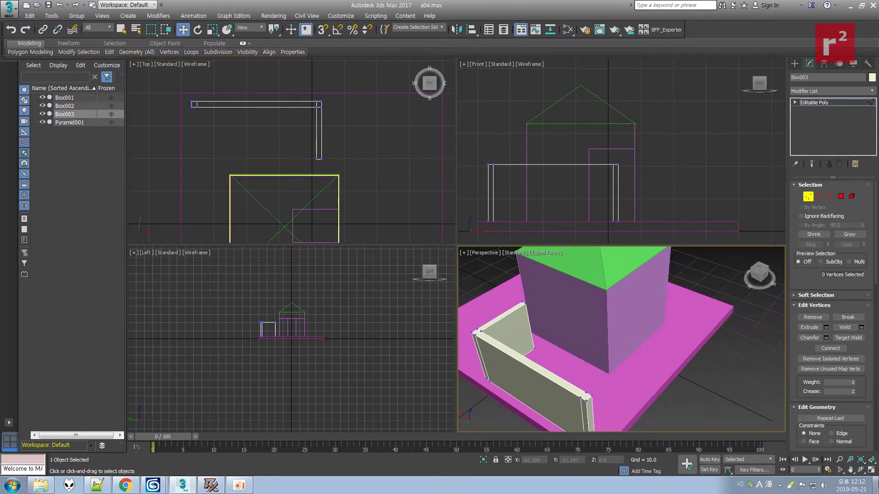
{"action": "left_click", "coordinate": [860, 471]}
{"action": "left_click_drag", "start_coordinate": [650, 347], "coordinate": [530, 339]}
{"action": "right_click", "coordinate": [549, 345]}
{"action": "scroll", "coordinate": [595, 344], "scroll_direction": "down", "scroll_amount": 3}
{"action": "middle_click_drag", "start_coordinate": [634, 322], "coordinate": [602, 326]}
{"action": "left_click", "coordinate": [809, 327]}
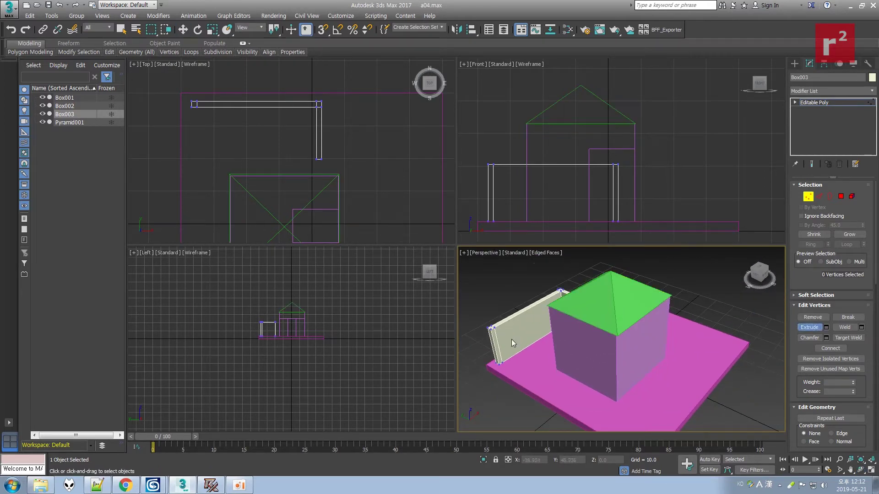
{"action": "key", "text": "4"}
{"action": "left_click", "coordinate": [493, 344]}
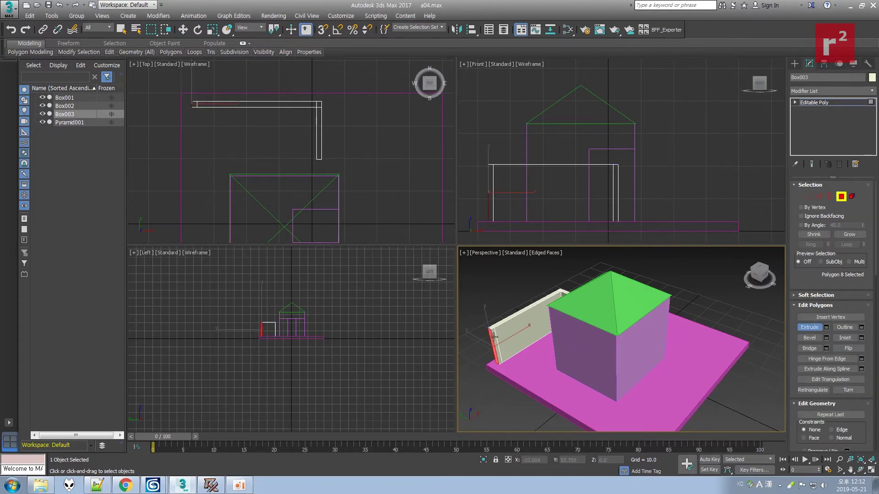
{"action": "left_click_drag", "start_coordinate": [496, 337], "coordinate": [621, 452]}
{"action": "left_click_drag", "start_coordinate": [628, 410], "coordinate": [638, 419]}
Move the new end section's vertices along Y to form a small square corner just inside the slab edge, checking against the gmax reference.
{"action": "left_click", "coordinate": [808, 196]}
{"action": "left_click", "coordinate": [678, 180]}
{"action": "middle_click_drag", "start_coordinate": [319, 193], "coordinate": [327, 115]}
{"action": "left_click_drag", "start_coordinate": [164, 188], "coordinate": [197, 198]}
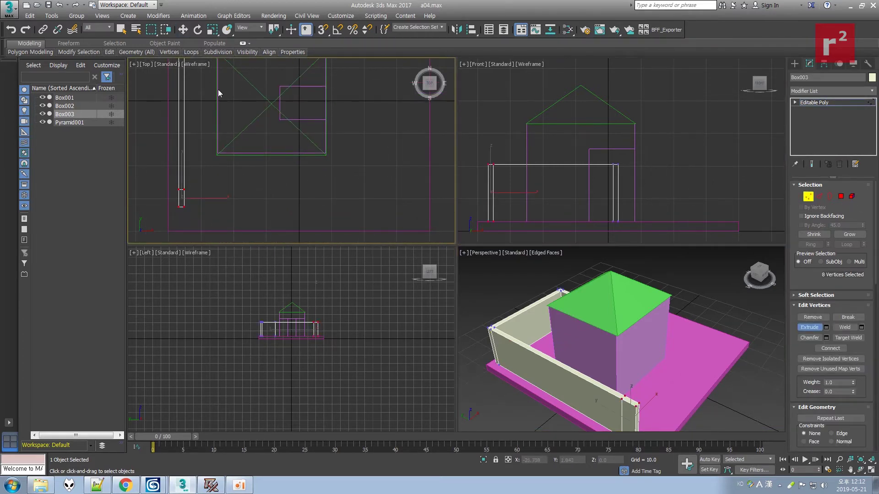
{"action": "left_click", "coordinate": [183, 30]}
{"action": "left_click_drag", "start_coordinate": [238, 171], "coordinate": [168, 196]}
{"action": "left_click_drag", "start_coordinate": [182, 162], "coordinate": [185, 196]}
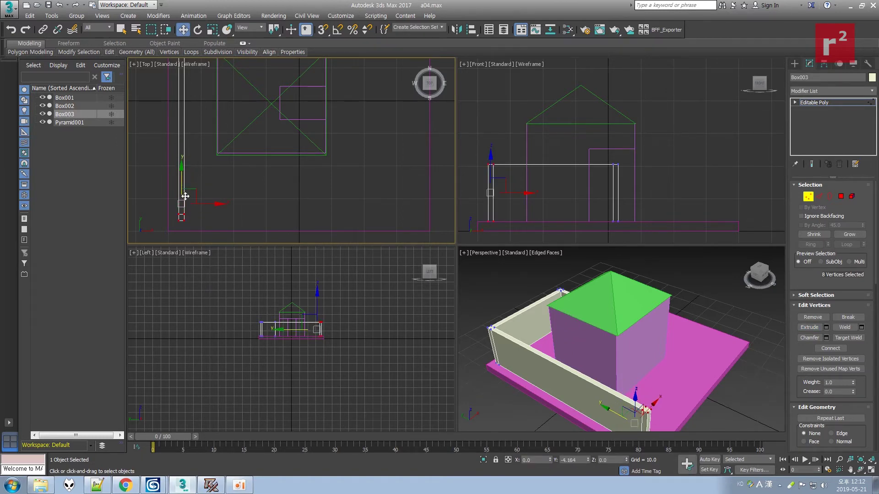
{"action": "left_click", "coordinate": [212, 485]}
{"action": "left_click", "coordinate": [213, 486]}
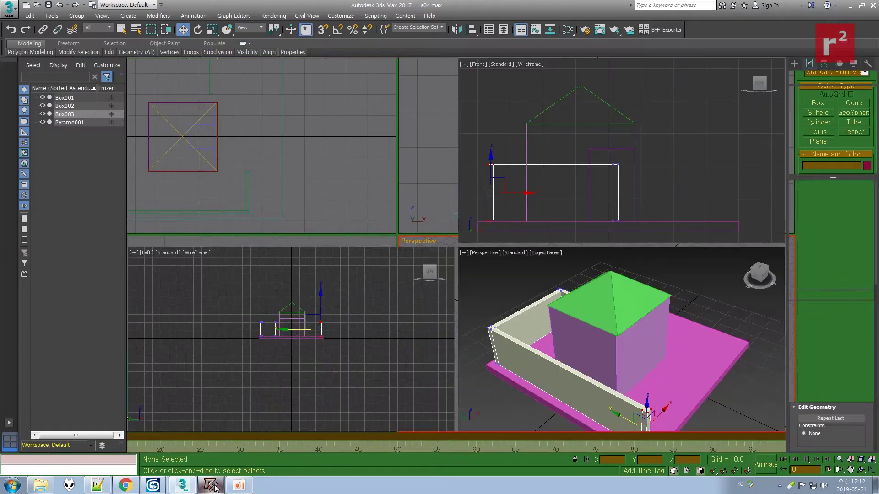
Extrude the square corner's inward-facing polygon into a long wall along the third slab edge, and extrude its end again for a short section.
{"action": "left_click", "coordinate": [860, 471]}
{"action": "left_click_drag", "start_coordinate": [672, 344], "coordinate": [526, 339]}
{"action": "right_click", "coordinate": [628, 354]}
{"action": "scroll", "coordinate": [628, 354], "scroll_direction": "down", "scroll_amount": 3}
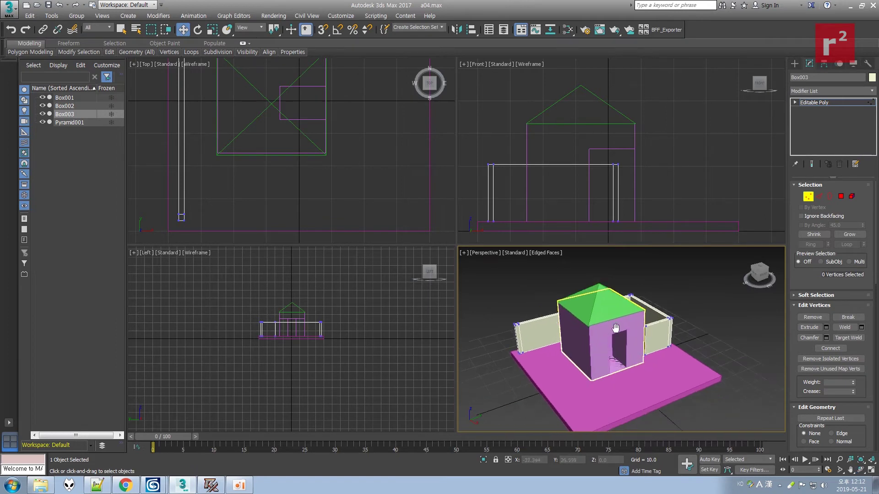
{"action": "left_click", "coordinate": [841, 196]}
{"action": "left_click", "coordinate": [806, 330]}
{"action": "left_click", "coordinate": [518, 338]}
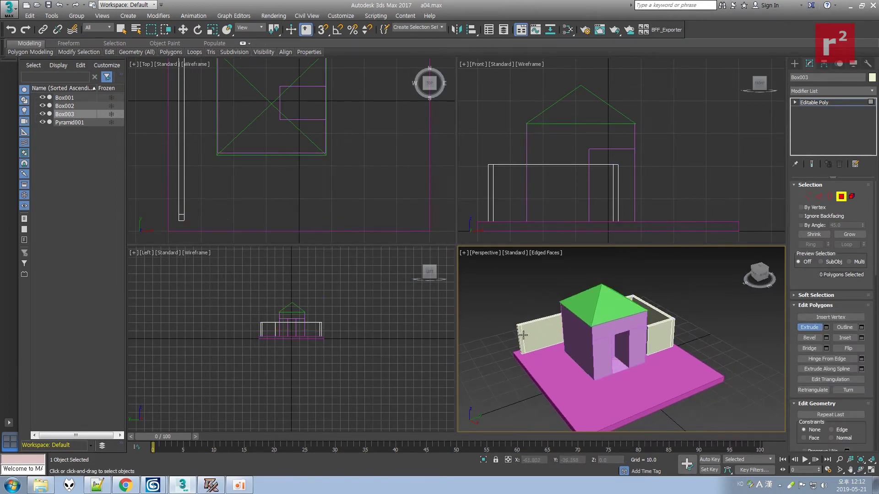
{"action": "left_click_drag", "start_coordinate": [521, 339], "coordinate": [530, 243]}
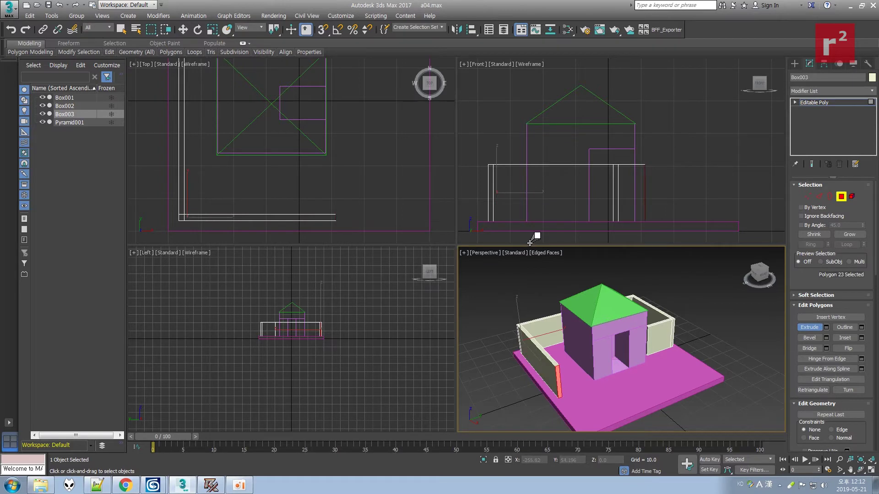
{"action": "left_click_drag", "start_coordinate": [556, 373], "coordinate": [556, 358]}
Compare with the gmax reference and move the end section's four inner vertices outward along X to form a small square corner.
{"action": "left_click", "coordinate": [808, 196]}
{"action": "left_click", "coordinate": [478, 231]}
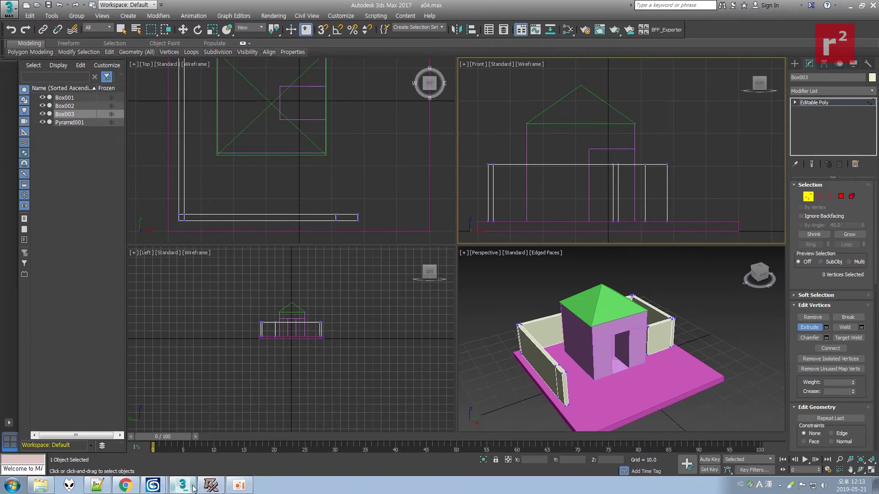
{"action": "left_click", "coordinate": [211, 485]}
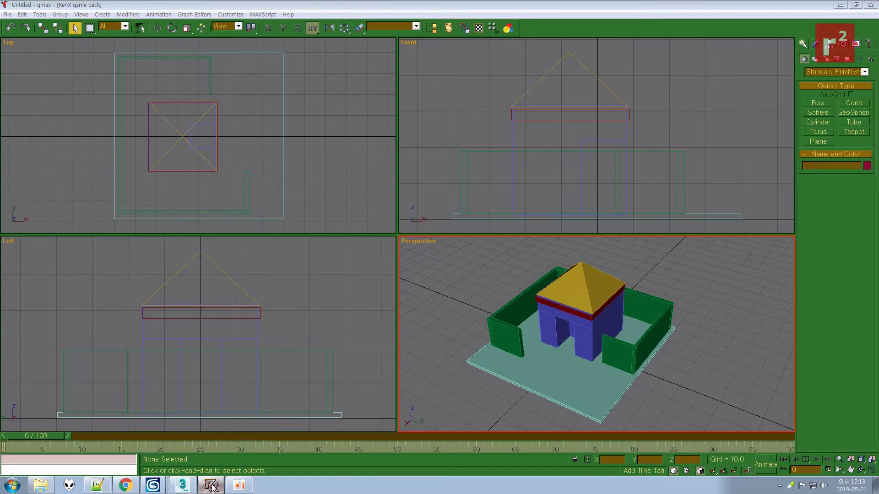
{"action": "left_click", "coordinate": [211, 484]}
{"action": "right_click", "coordinate": [344, 227]}
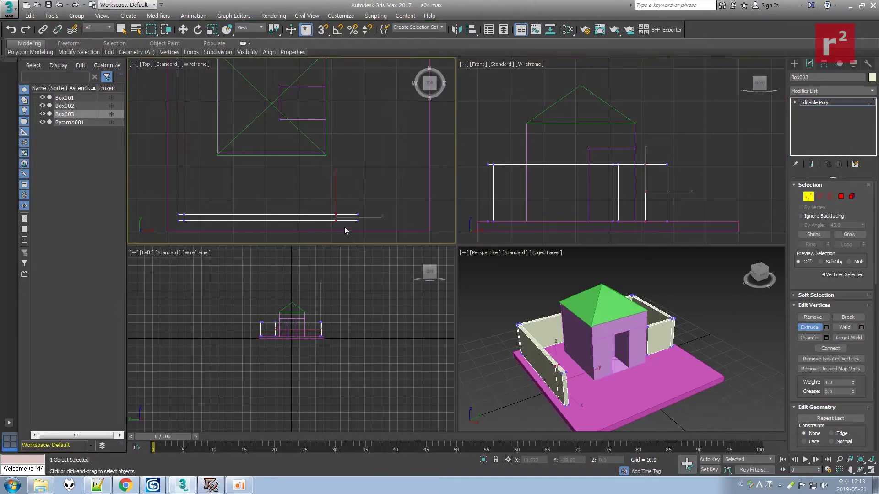
{"action": "left_click", "coordinate": [182, 29]}
{"action": "left_click_drag", "start_coordinate": [326, 209], "coordinate": [380, 218]}
{"action": "left_click", "coordinate": [379, 198]}
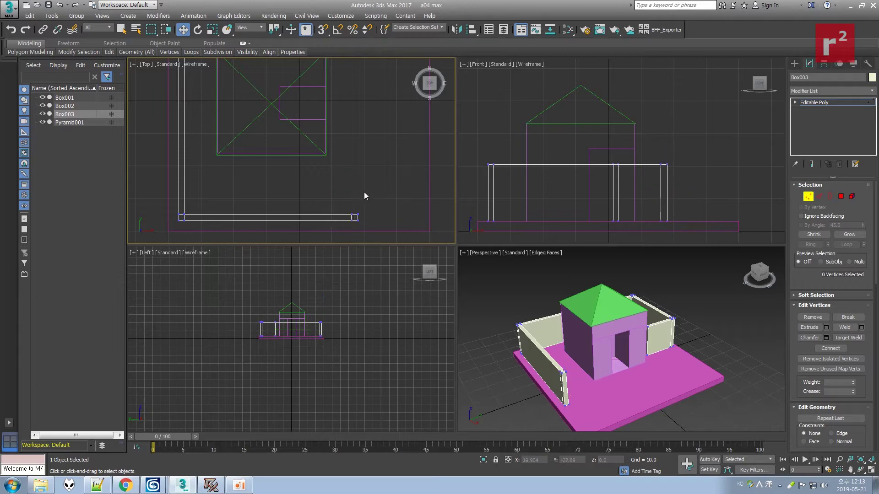
Save the scene as an incremented copy named a05.max.
{"action": "left_click", "coordinate": [8, 9]}
{"action": "left_click", "coordinate": [28, 110]}
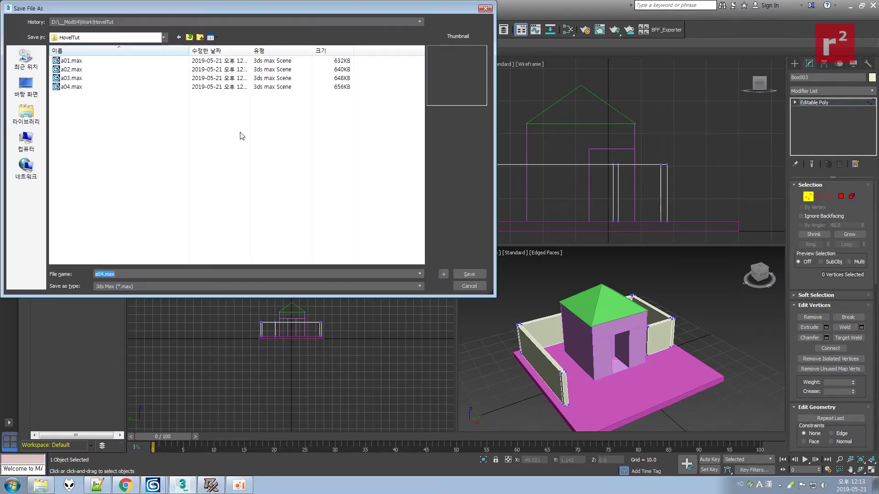
{"action": "left_click", "coordinate": [443, 276]}
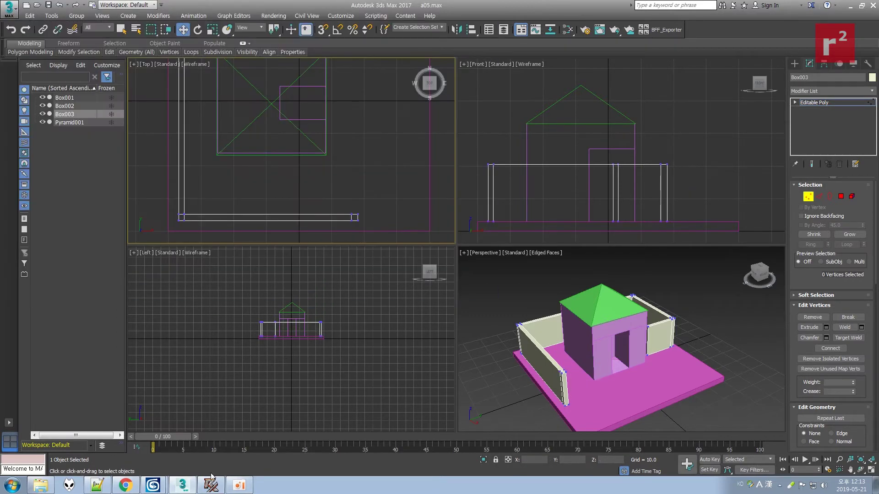
Check the gmax reference and move the square end section farther out along X to lengthen the third wall.
{"action": "left_click", "coordinate": [210, 480]}
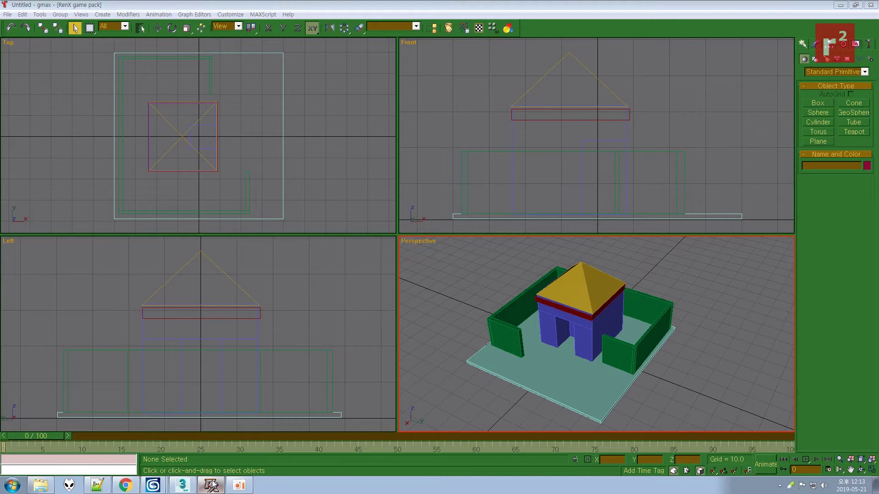
{"action": "left_click", "coordinate": [211, 484]}
{"action": "left_click_drag", "start_coordinate": [392, 243], "coordinate": [411, 216]}
{"action": "left_click", "coordinate": [371, 205]}
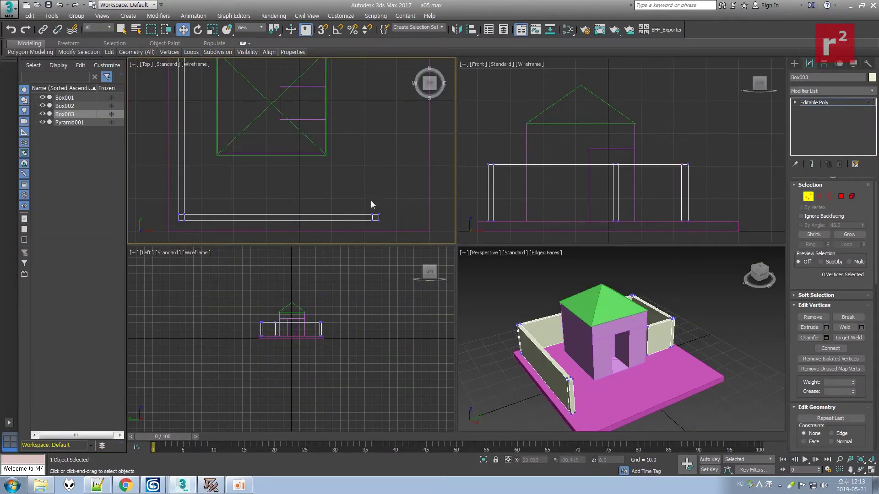
Extrude the end section's side polygon along Y into a front wall running toward the yard entrance.
{"action": "left_click", "coordinate": [682, 364]}
{"action": "left_click", "coordinate": [841, 196]}
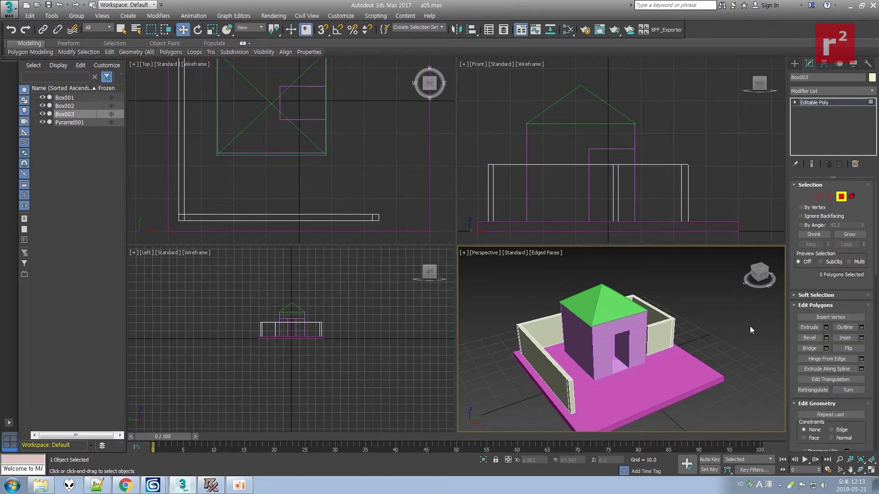
{"action": "left_click", "coordinate": [860, 470]}
{"action": "left_click_drag", "start_coordinate": [549, 366], "coordinate": [586, 371]}
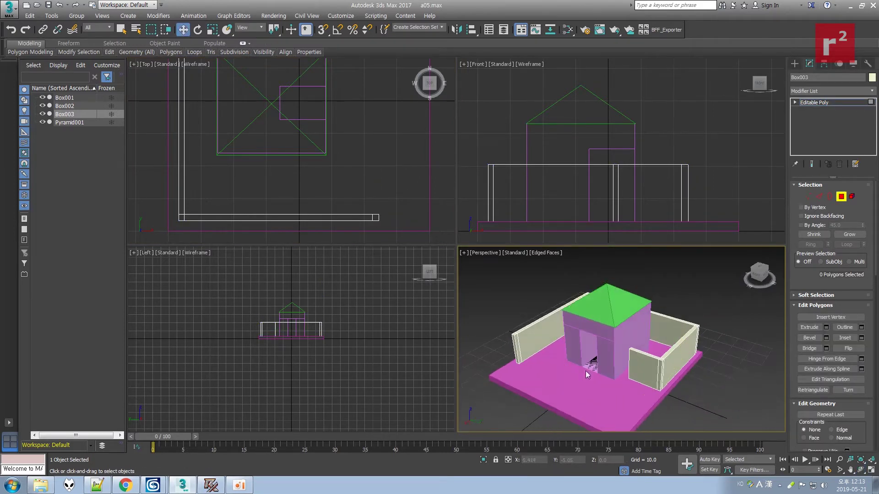
{"action": "left_click", "coordinate": [809, 327]}
{"action": "left_click_drag", "start_coordinate": [517, 348], "coordinate": [518, 320]}
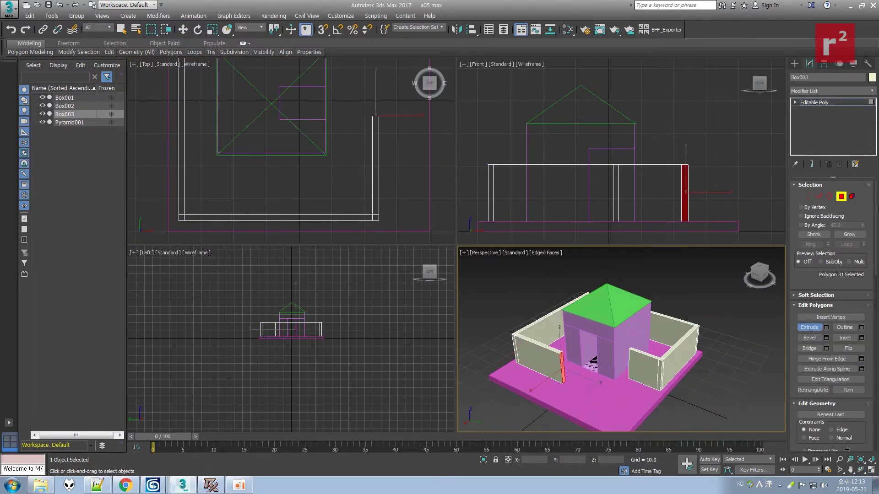
Shorten the front wall by about 12.7 along Y using its four end vertices, following the gmax reference, and leave the wall deselected.
{"action": "left_click", "coordinate": [807, 197]}
{"action": "scroll", "coordinate": [292, 130], "scroll_direction": "down", "scroll_amount": 2}
{"action": "middle_click_drag", "start_coordinate": [292, 130], "coordinate": [289, 182]}
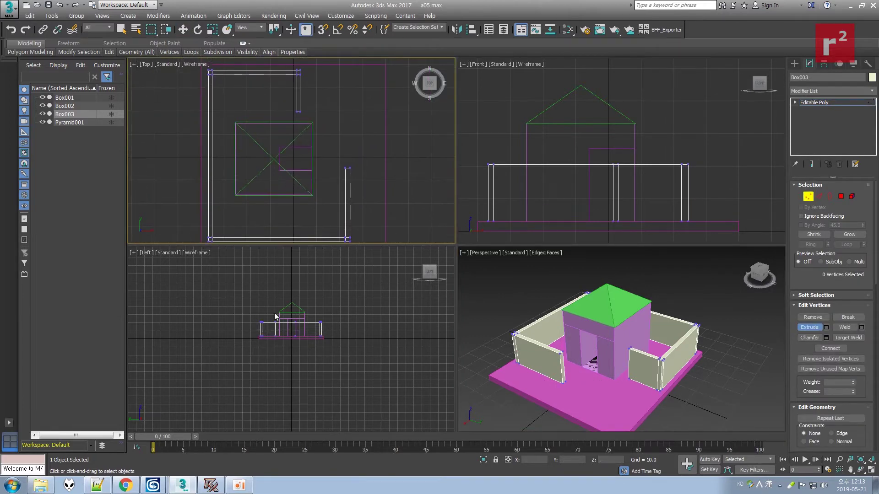
{"action": "left_click", "coordinate": [211, 485]}
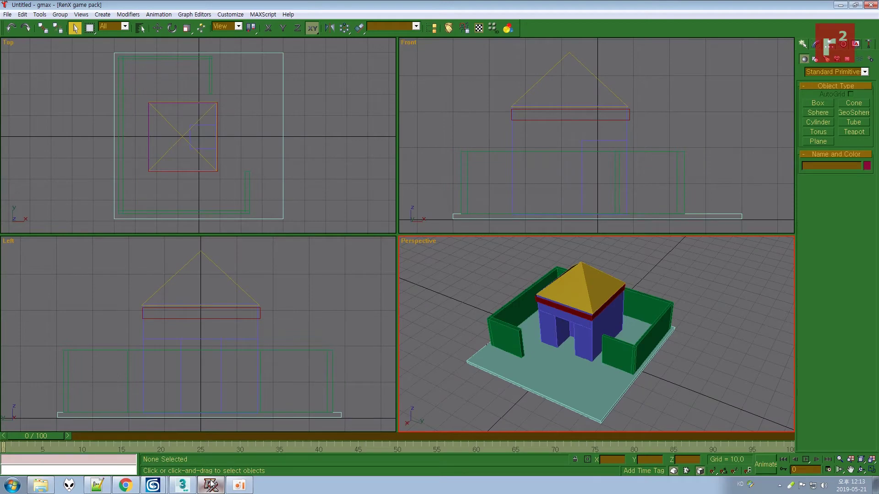
{"action": "left_click", "coordinate": [211, 485]}
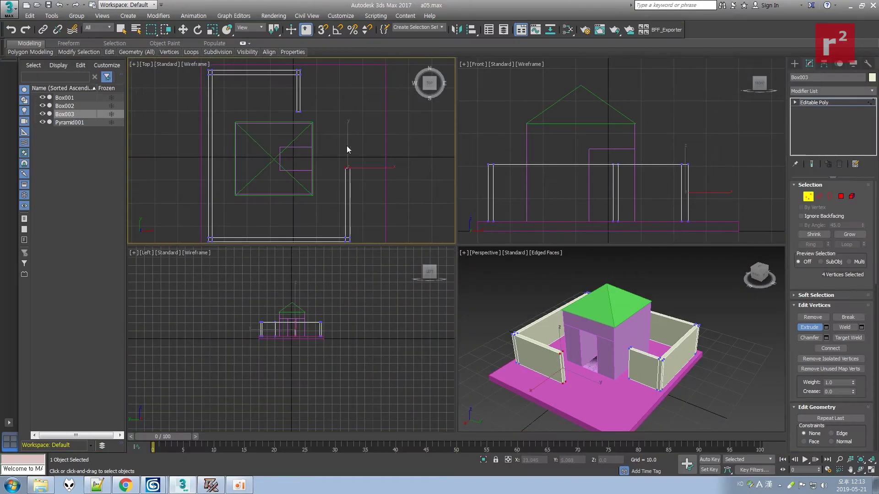
{"action": "left_click", "coordinate": [183, 29]}
{"action": "left_click_drag", "start_coordinate": [348, 143], "coordinate": [350, 172]}
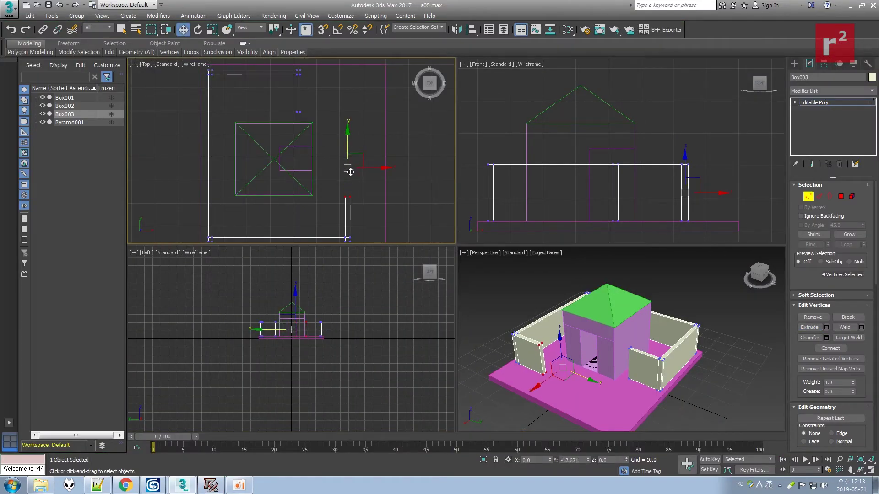
{"action": "left_click", "coordinate": [795, 64]}
{"action": "left_click", "coordinate": [745, 295]}
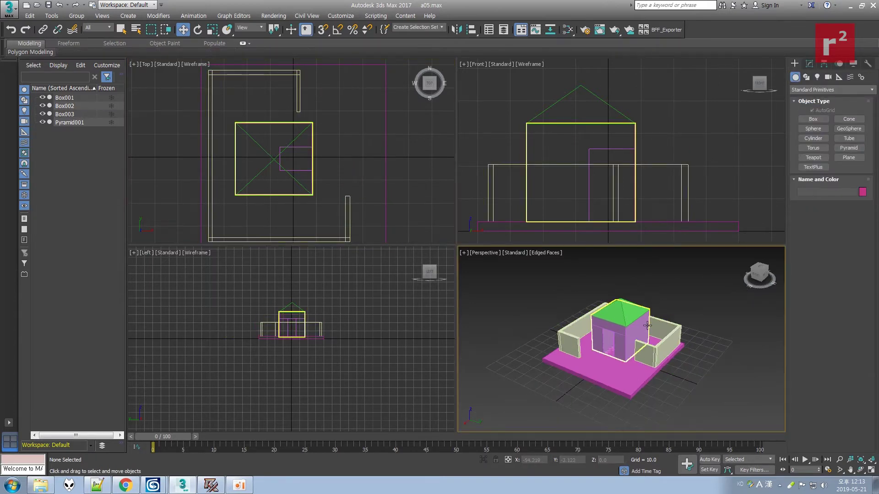
{"action": "key", "text": "q"}
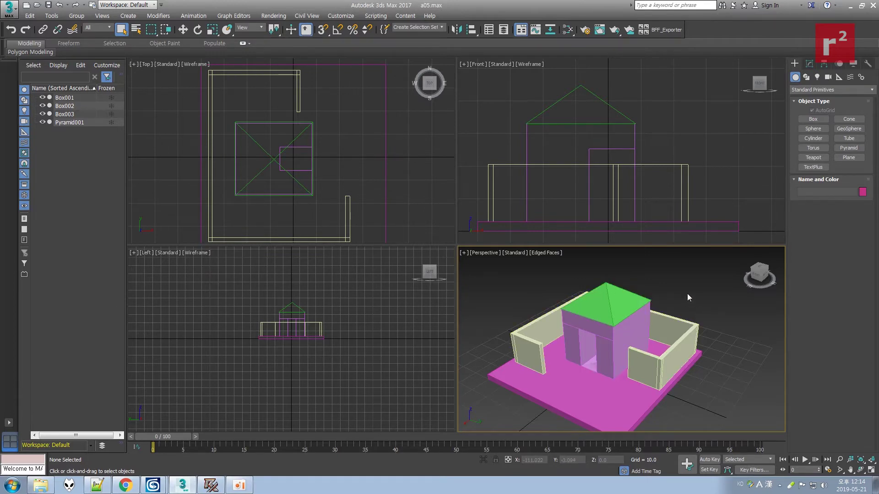
Draw a plane about 2.6 long and 26.6 wide with AutoGrid on the house front, between the doorway and the roof.
{"action": "left_click", "coordinate": [847, 157]}
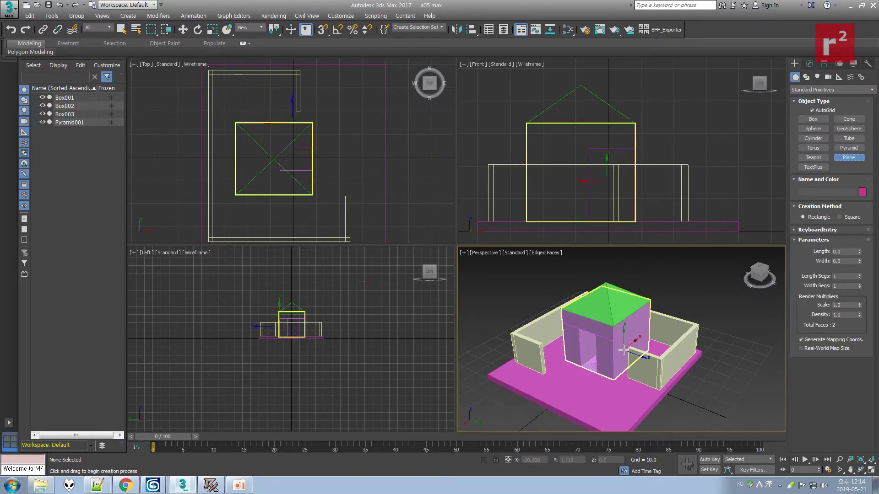
{"action": "scroll", "coordinate": [624, 350], "scroll_direction": "up", "scroll_amount": 3}
{"action": "left_click_drag", "start_coordinate": [539, 302], "coordinate": [603, 330]}
Set the new plane's object color to dark red, convert it to Editable Poly, and leave it deselected.
{"action": "left_click", "coordinate": [863, 192]}
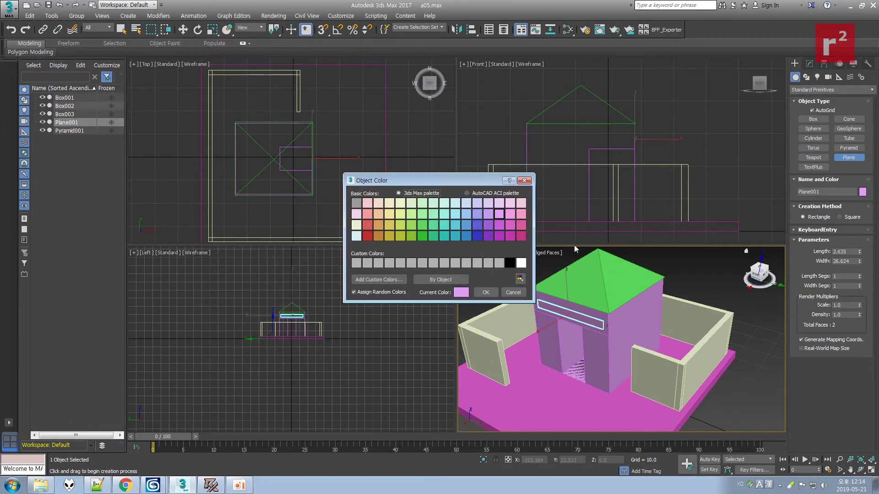
{"action": "left_click", "coordinate": [369, 236]}
{"action": "left_click", "coordinate": [488, 293]}
{"action": "right_click", "coordinate": [721, 267]}
{"action": "left_click", "coordinate": [708, 271]}
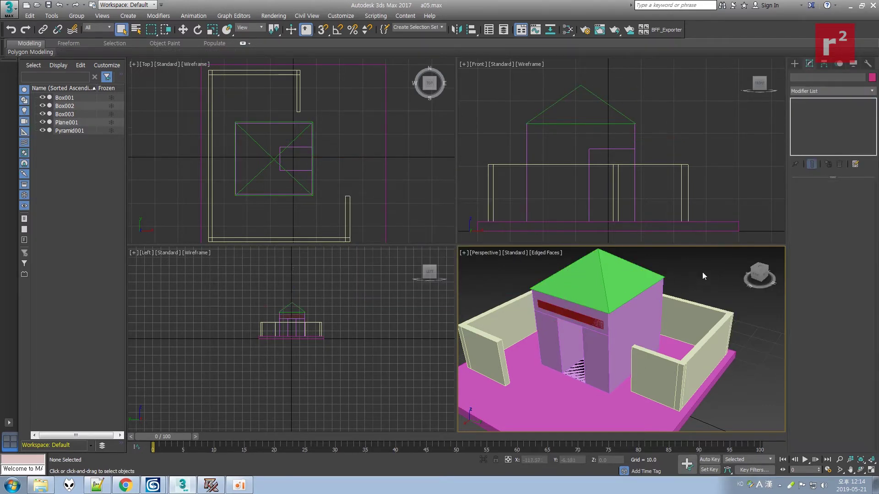
Move the red plane slightly out from the house front along X, to about X 8.7.
{"action": "left_click", "coordinate": [565, 314]}
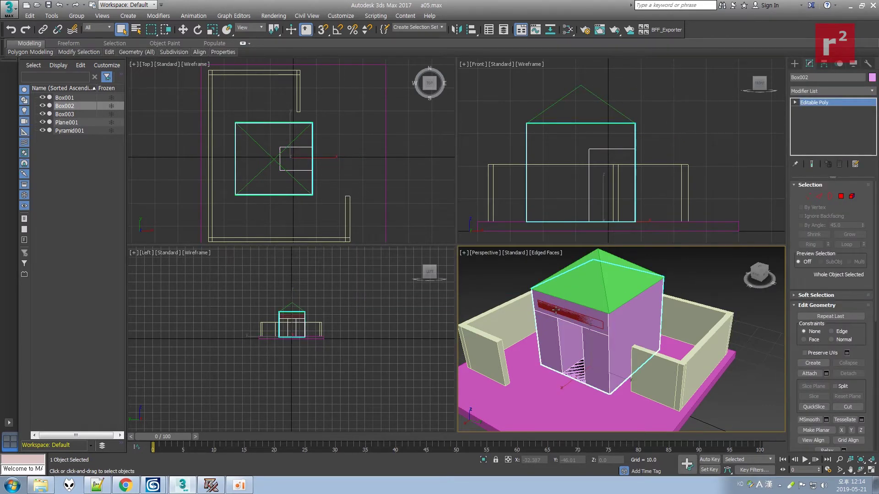
{"action": "left_click", "coordinate": [565, 314]}
{"action": "left_click", "coordinate": [183, 30]}
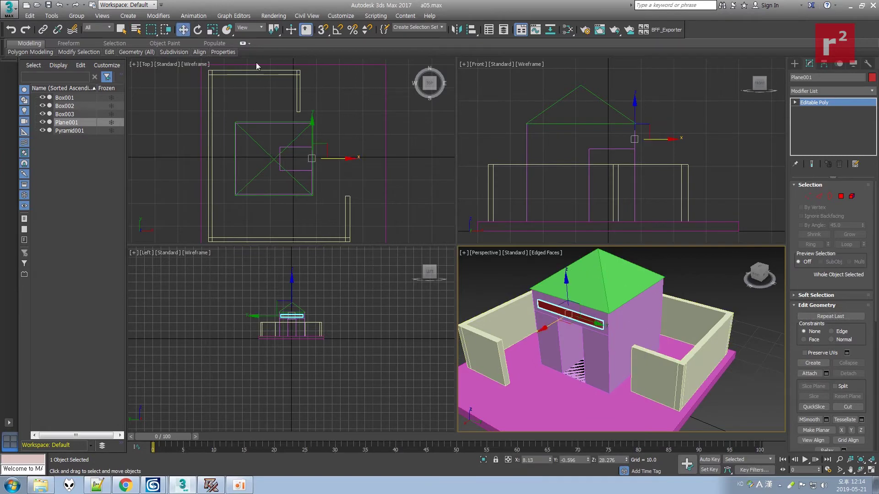
{"action": "scroll", "coordinate": [299, 173], "scroll_direction": "up", "scroll_amount": 4}
{"action": "left_click_drag", "start_coordinate": [357, 141], "coordinate": [359, 141]}
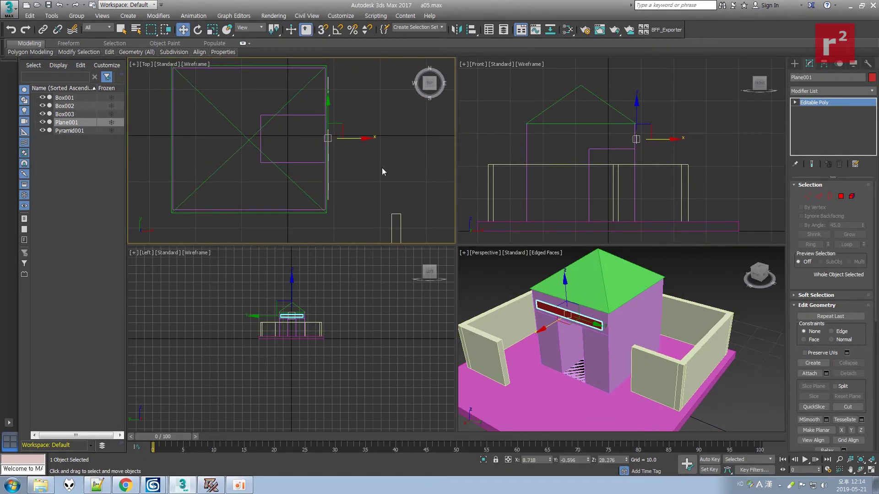
{"action": "left_click", "coordinate": [365, 164]}
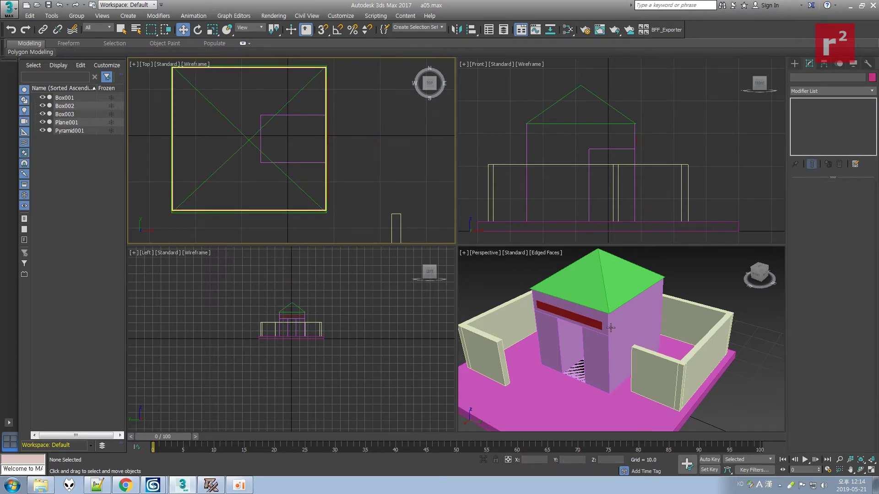
Check the red band in the gmax reference, then return to 3ds Max and open the red plane for vertex editing.
{"action": "left_click", "coordinate": [212, 486]}
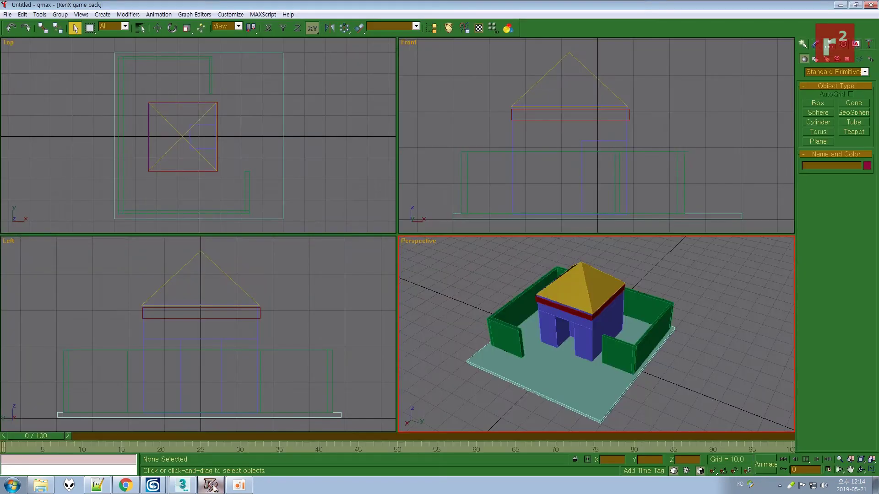
{"action": "left_click", "coordinate": [214, 486]}
{"action": "left_click", "coordinate": [212, 487]}
{"action": "left_click", "coordinate": [212, 486]}
{"action": "left_click", "coordinate": [569, 315]}
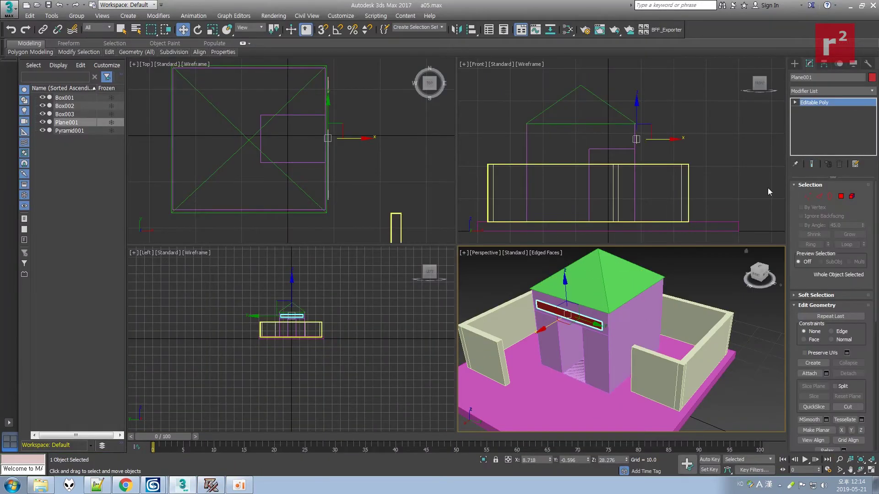
{"action": "left_click", "coordinate": [808, 197]}
{"action": "left_click_drag", "start_coordinate": [643, 350], "coordinate": [641, 348]}
{"action": "left_click_drag", "start_coordinate": [303, 180], "coordinate": [367, 205]}
Raise the red plane's vertices to just below the roof and widen it to the roof's full width, following the gmax reference.
{"action": "right_click", "coordinate": [267, 362]}
{"action": "scroll", "coordinate": [282, 296], "scroll_direction": "up", "scroll_amount": 7}
{"action": "middle_click_drag", "start_coordinate": [323, 363], "coordinate": [293, 341]}
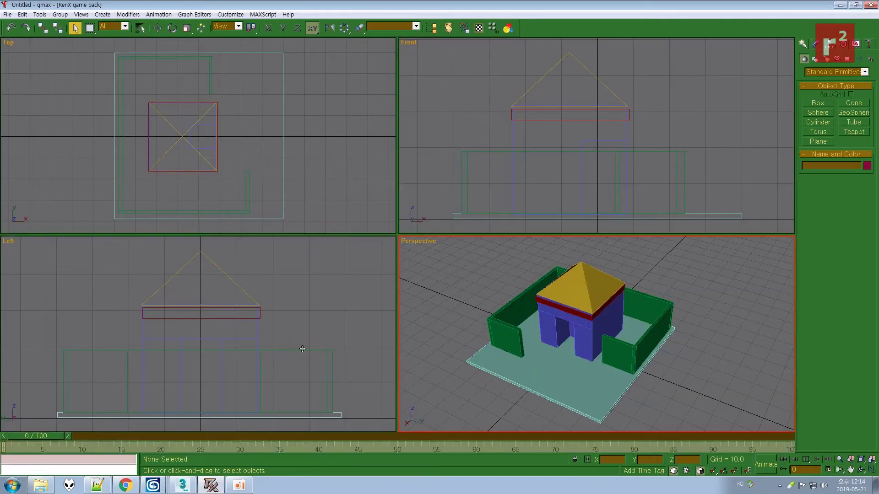
{"action": "key", "text": "alt+Tab"}
{"action": "left_click_drag", "start_coordinate": [169, 306], "coordinate": [356, 333]}
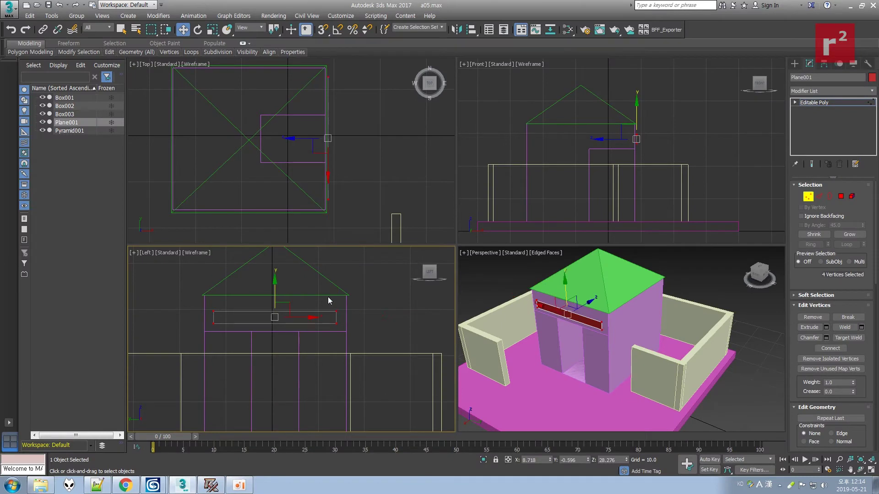
{"action": "left_click_drag", "start_coordinate": [274, 298], "coordinate": [273, 282]}
{"action": "left_click_drag", "start_coordinate": [199, 294], "coordinate": [373, 302]}
{"action": "left_click", "coordinate": [369, 285]}
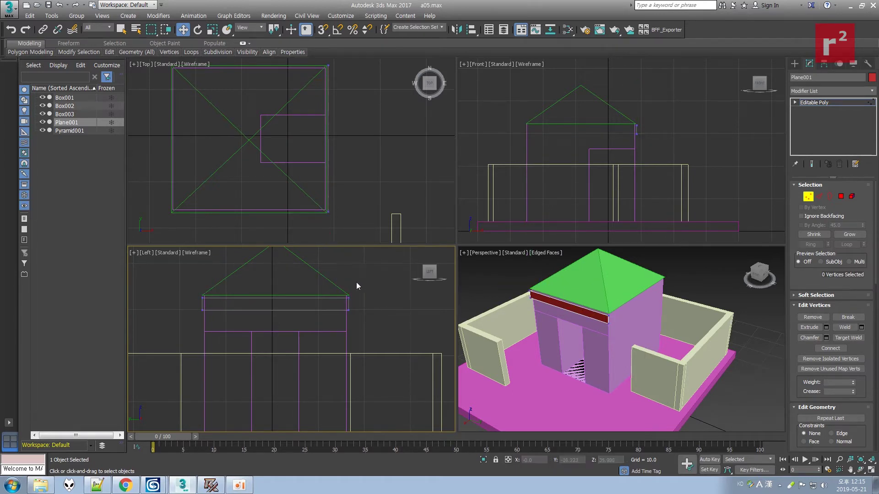
Lower the bottom vertices of the red plane slightly to make the band taller, and leave them deselected.
{"action": "middle_click", "coordinate": [640, 284]}
{"action": "left_click_drag", "start_coordinate": [195, 308], "coordinate": [414, 331]}
{"action": "left_click_drag", "start_coordinate": [275, 287], "coordinate": [272, 292]}
{"action": "left_click", "coordinate": [688, 285]}
Save the scene as the next incremental version, a06.max.
{"action": "scroll", "coordinate": [634, 319], "scroll_direction": "down", "scroll_amount": 3}
{"action": "key", "text": "ctrl+s"}
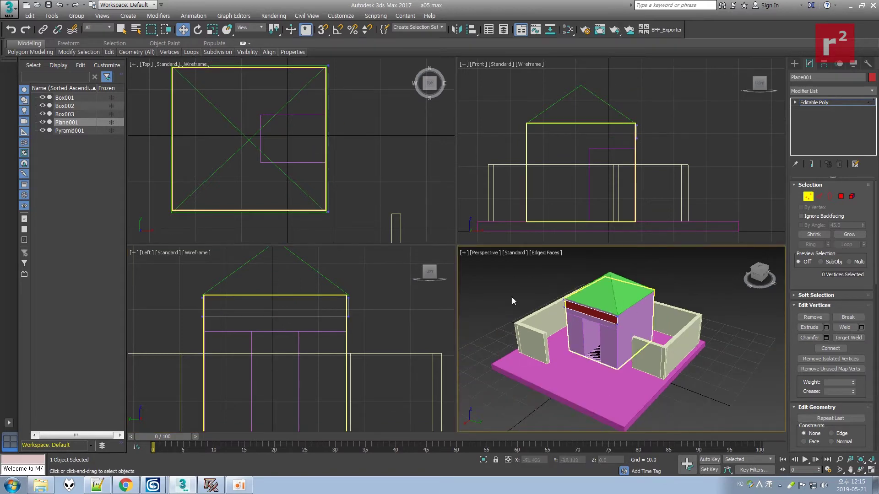
{"action": "left_click", "coordinate": [8, 8]}
{"action": "left_click", "coordinate": [33, 110]}
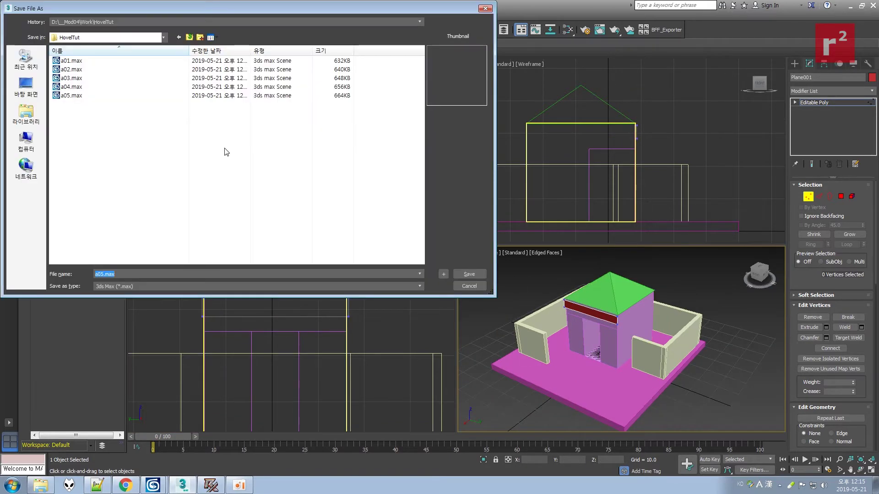
{"action": "left_click", "coordinate": [444, 274]}
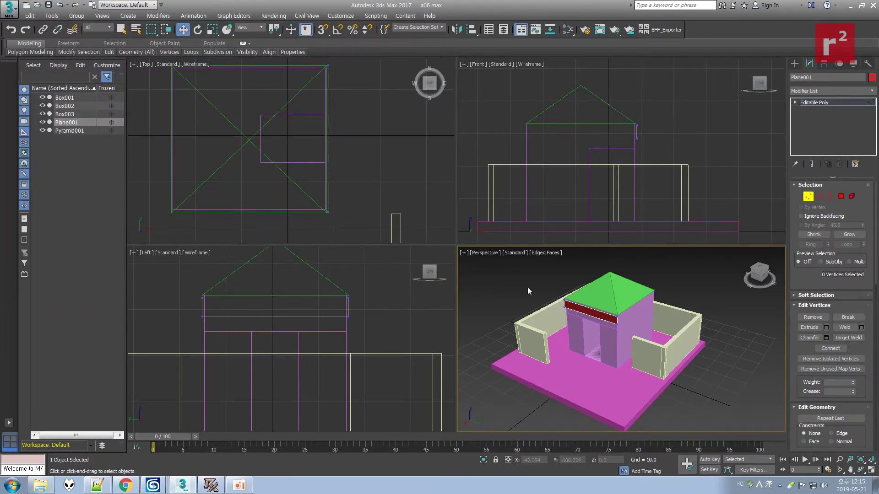
Extend both end edges of the red band about 33 back along X as new faces along the house's sides.
{"action": "left_click", "coordinate": [820, 196]}
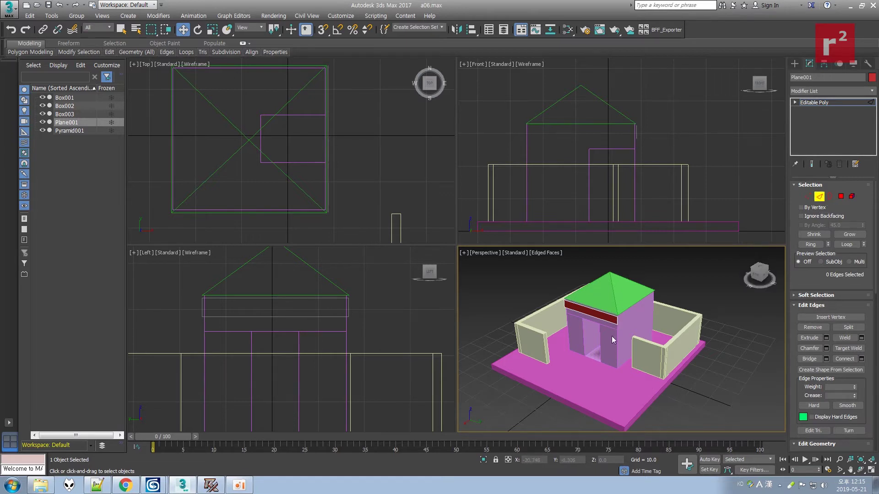
{"action": "left_click", "coordinate": [580, 312]}
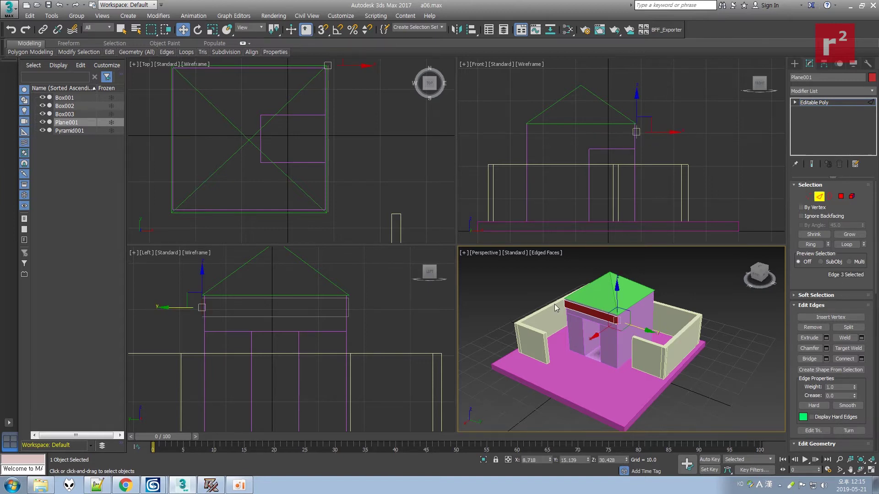
{"action": "left_click", "coordinate": [564, 306], "text": "ctrl"}
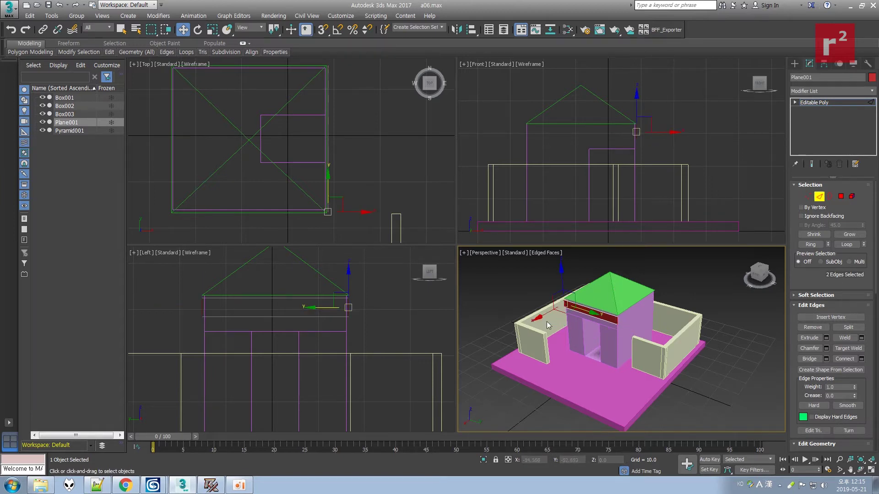
{"action": "left_click_drag", "start_coordinate": [537, 319], "coordinate": [576, 287]}
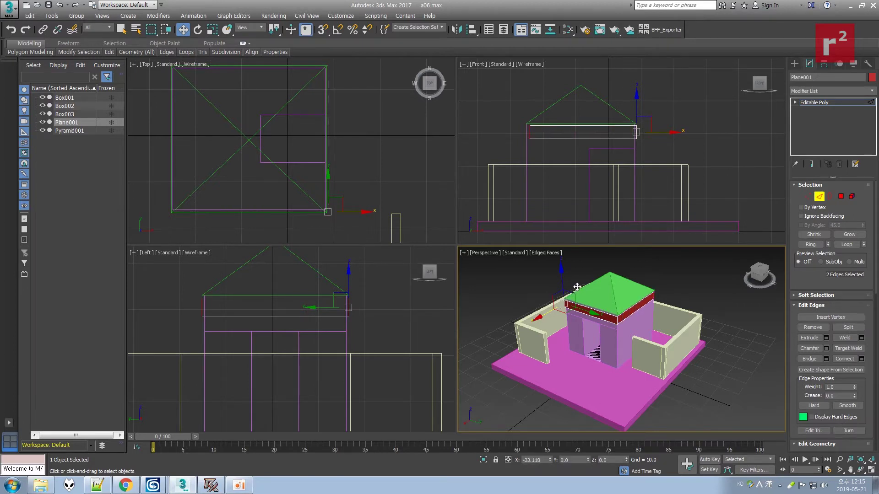
{"action": "left_click", "coordinate": [706, 299]}
Extend one rear end edge of the red band along Y as a new face across most of the house's back.
{"action": "left_click", "coordinate": [861, 470]}
{"action": "mouse_move", "coordinate": [650, 348]}
{"action": "left_mouse_down"}
{"action": "mouse_move", "coordinate": [599, 347]}
{"action": "mouse_move", "coordinate": [643, 340]}
{"action": "left_mouse_up"}
{"action": "right_click", "coordinate": [648, 336]}
{"action": "middle_click_drag", "start_coordinate": [638, 336], "coordinate": [625, 359]}
{"action": "scroll", "coordinate": [634, 341], "scroll_direction": "up", "scroll_amount": 2}
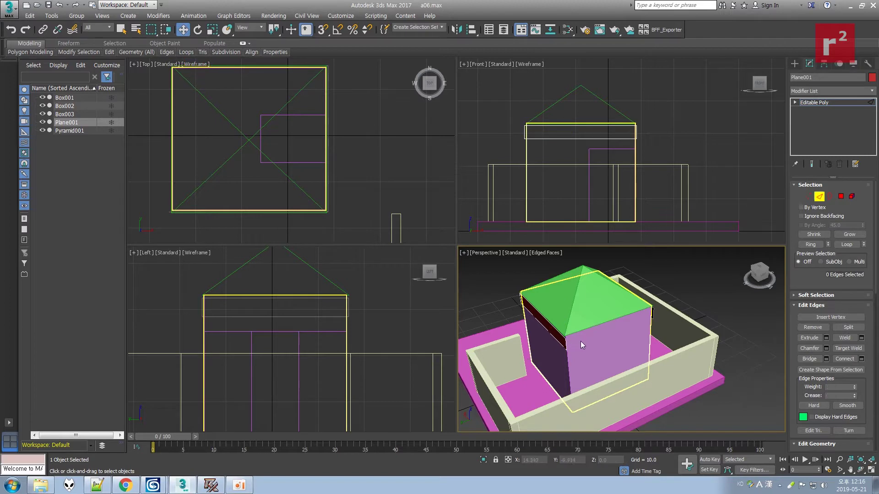
{"action": "left_click", "coordinate": [566, 343]}
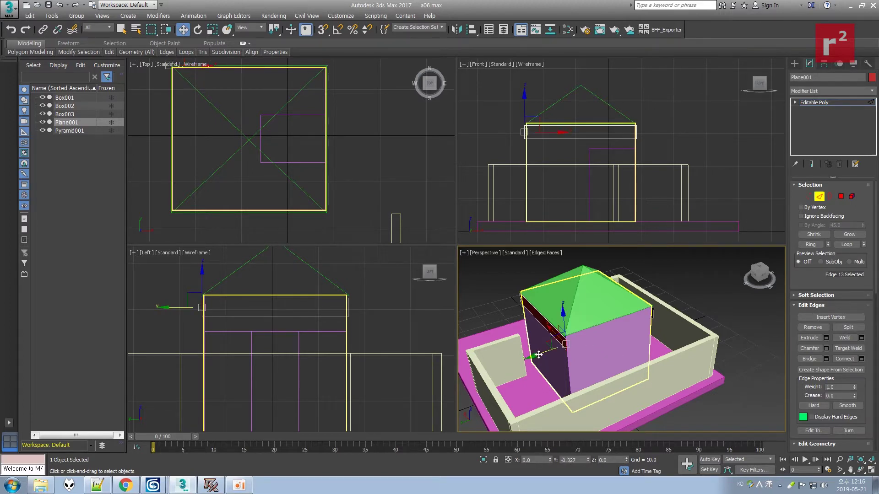
{"action": "left_click", "coordinate": [614, 328], "text": "ctrl"}
Target-weld the rear face's loose end vertices to the opposite corner of the red band, closing the loop, and leave the band deselected.
{"action": "key", "text": "1"}
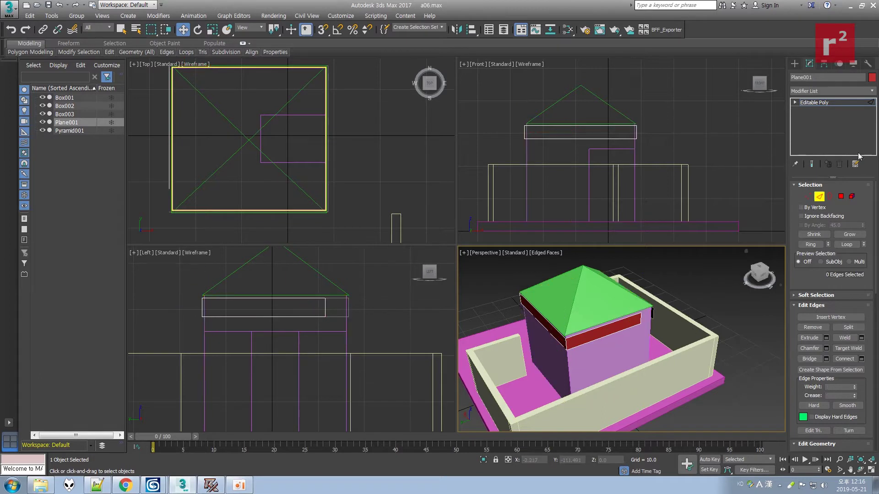
{"action": "key", "text": "ctrl+s"}
{"action": "left_click", "coordinate": [851, 338]}
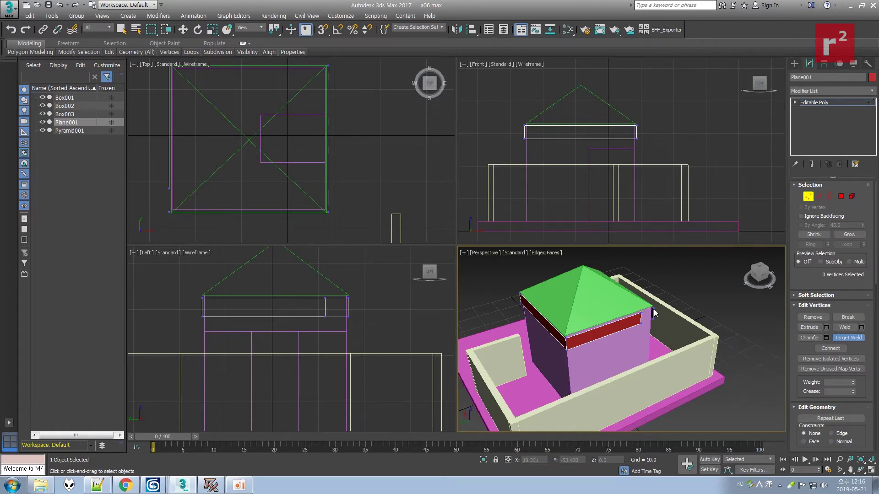
{"action": "left_click", "coordinate": [651, 309]}
{"action": "left_click", "coordinate": [848, 338]}
{"action": "left_click", "coordinate": [652, 319]}
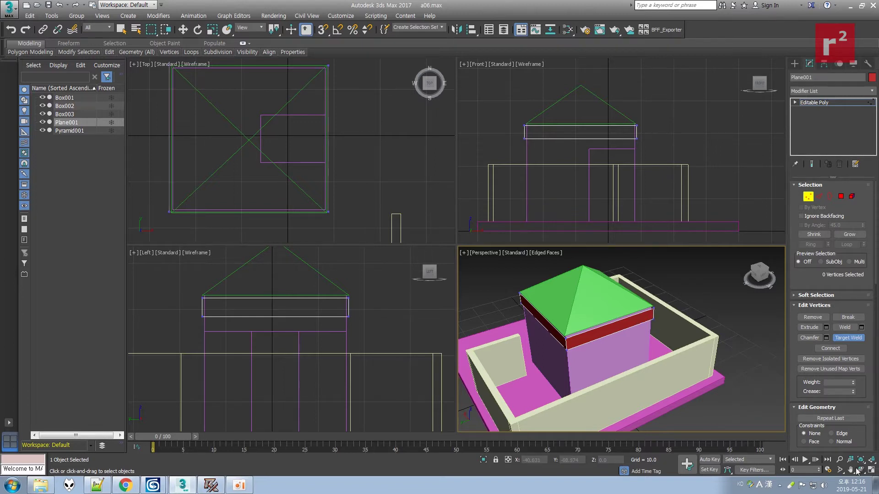
{"action": "left_click", "coordinate": [809, 197]}
{"action": "left_click", "coordinate": [742, 309]}
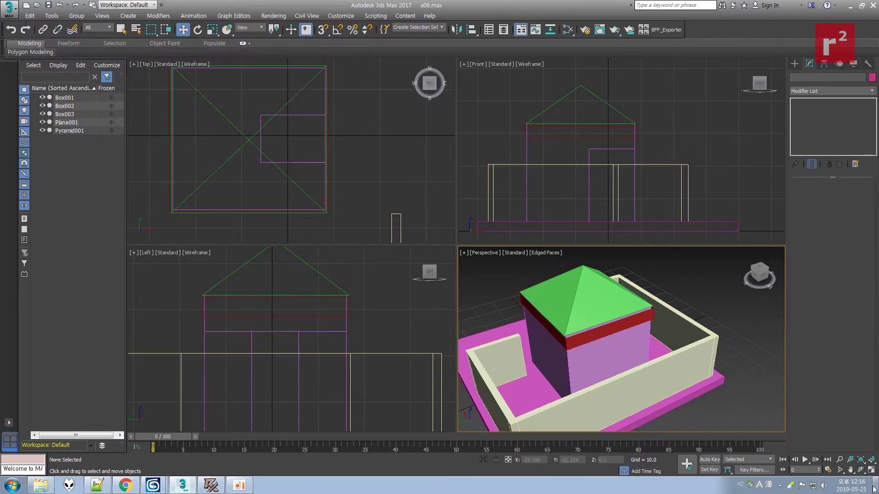
Examine the finished hovel from several angles with the whole scene fitted in all viewports.
{"action": "left_click", "coordinate": [861, 470]}
{"action": "left_click_drag", "start_coordinate": [628, 363], "coordinate": [686, 340]}
{"action": "right_click", "coordinate": [678, 328]}
{"action": "middle_click_drag", "start_coordinate": [664, 309], "coordinate": [602, 346]}
{"action": "scroll", "coordinate": [603, 346], "scroll_direction": "down", "scroll_amount": 3}
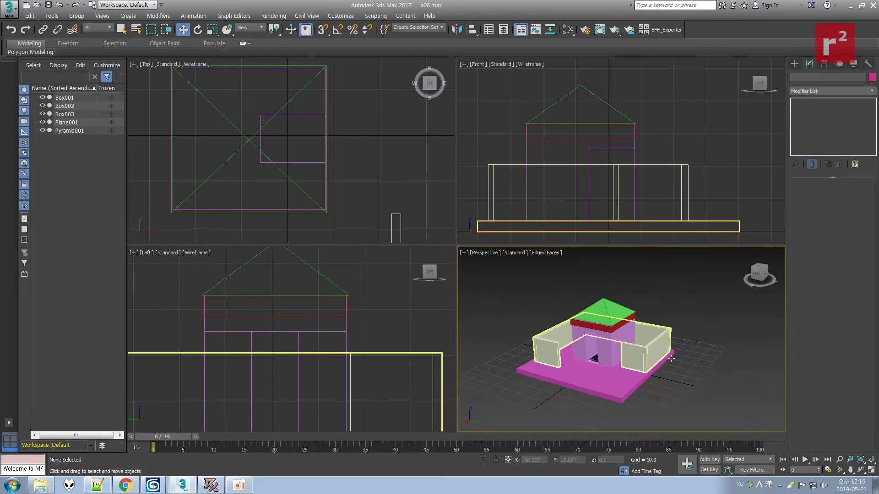
{"action": "left_click", "coordinate": [870, 460]}
{"action": "left_click", "coordinate": [861, 470]}
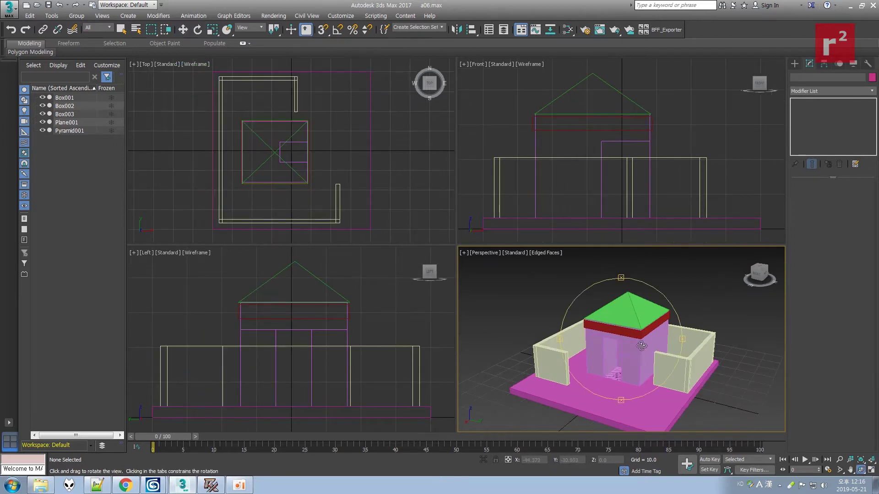
{"action": "left_click_drag", "start_coordinate": [641, 346], "coordinate": [632, 356]}
{"action": "key", "text": "w"}
{"action": "scroll", "coordinate": [544, 306], "scroll_direction": "down", "scroll_amount": 3}
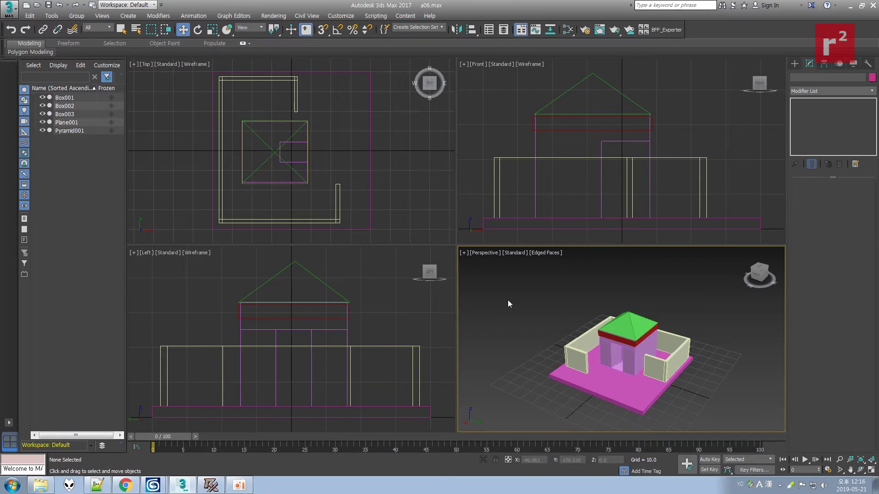
Save the scene as two further incremental versions, a07.max and a08.max.
{"action": "left_click", "coordinate": [9, 8]}
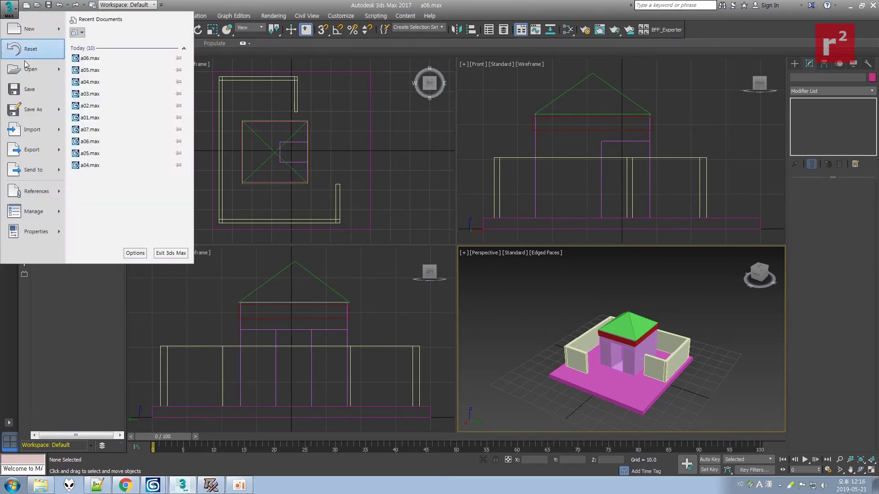
{"action": "left_click", "coordinate": [32, 110]}
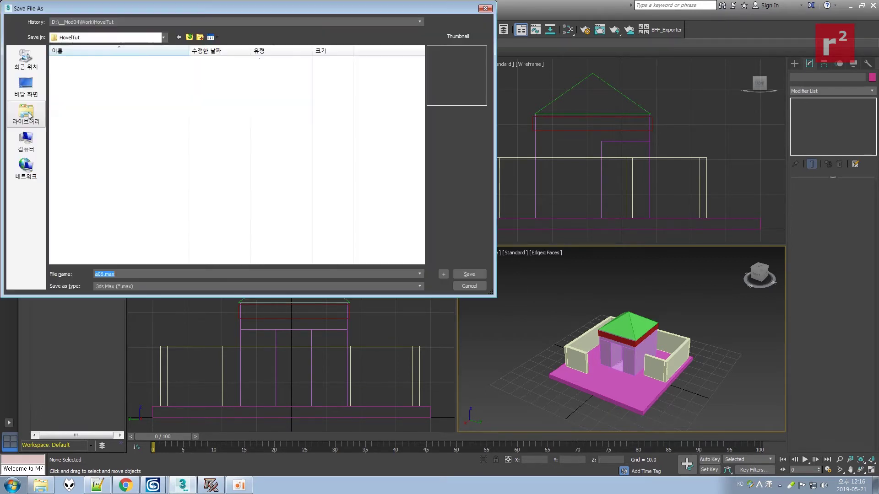
{"action": "left_click", "coordinate": [443, 274]}
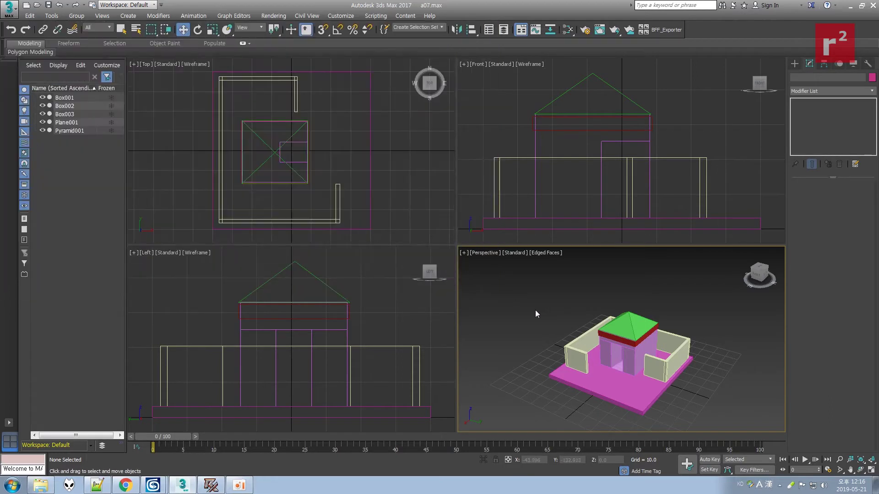
{"action": "left_click", "coordinate": [8, 8]}
{"action": "left_click", "coordinate": [32, 110]}
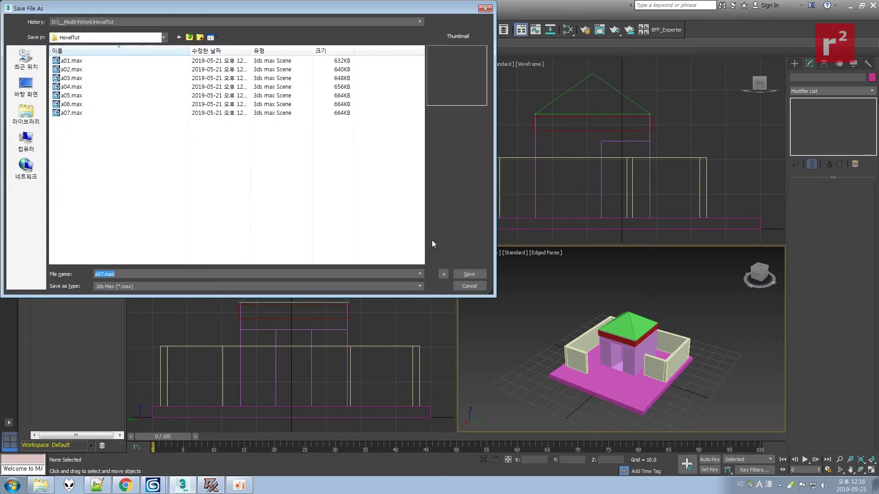
{"action": "left_click", "coordinate": [443, 273]}
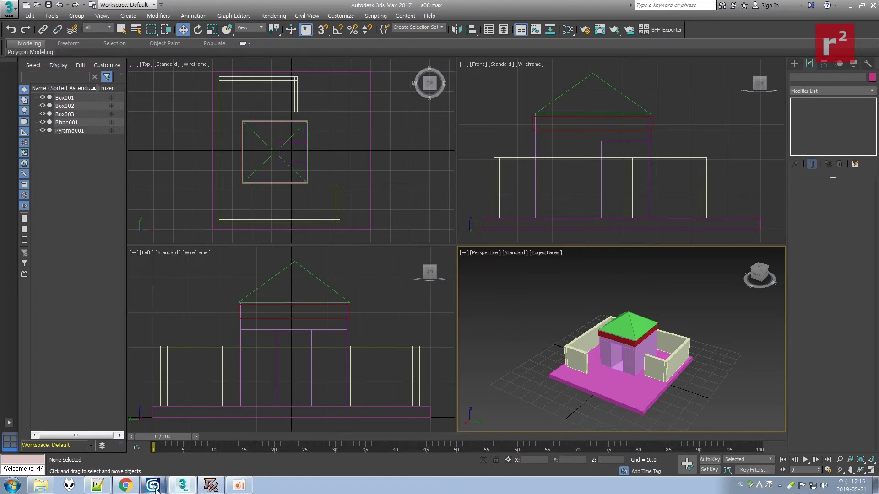
Start exporting the scene in W3D Asset (*.W3D) format, with the HovelTut folder as the destination.
{"action": "left_click", "coordinate": [208, 484]}
{"action": "left_click", "coordinate": [209, 483]}
{"action": "left_click", "coordinate": [9, 8]}
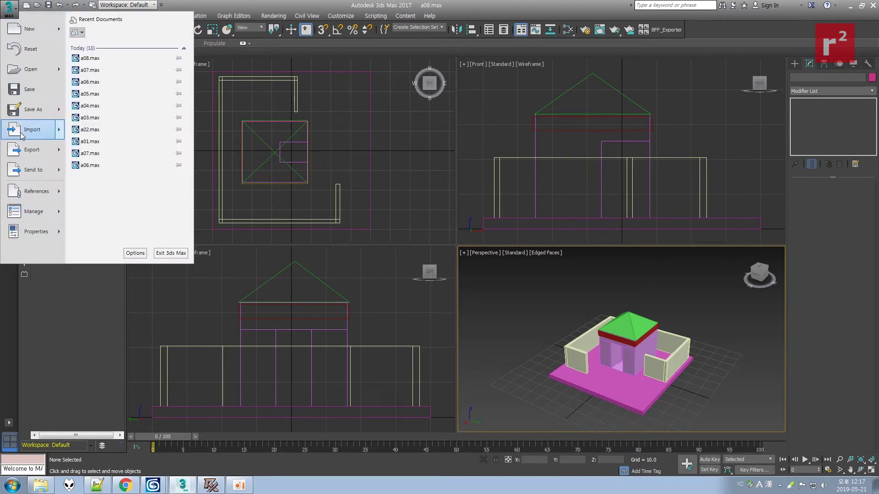
{"action": "left_click", "coordinate": [32, 150]}
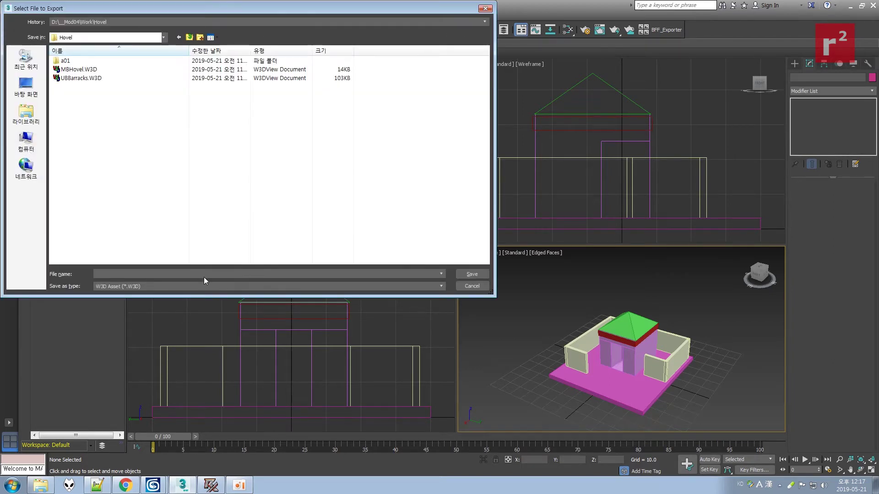
{"action": "left_click", "coordinate": [193, 285]}
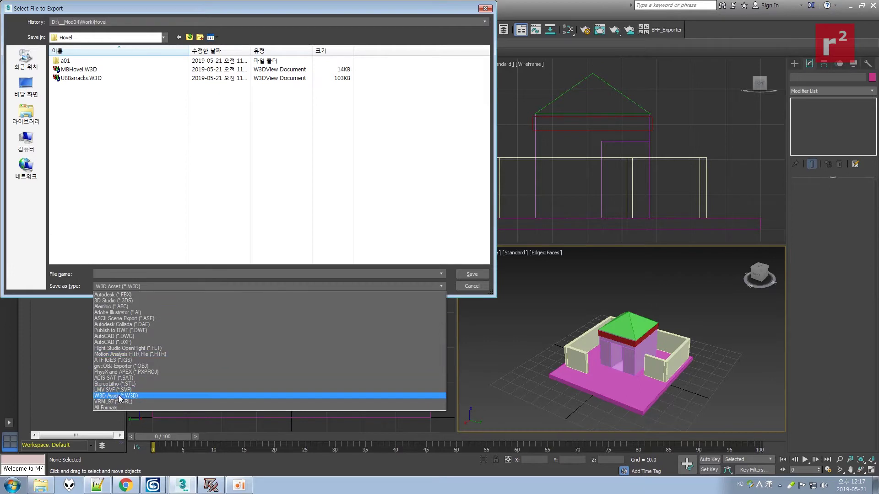
{"action": "left_click", "coordinate": [120, 396]}
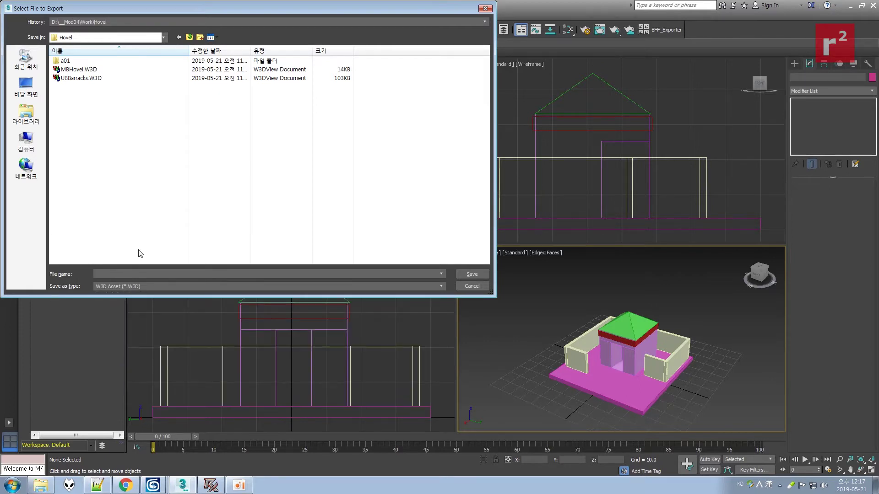
{"action": "left_click", "coordinate": [189, 38]}
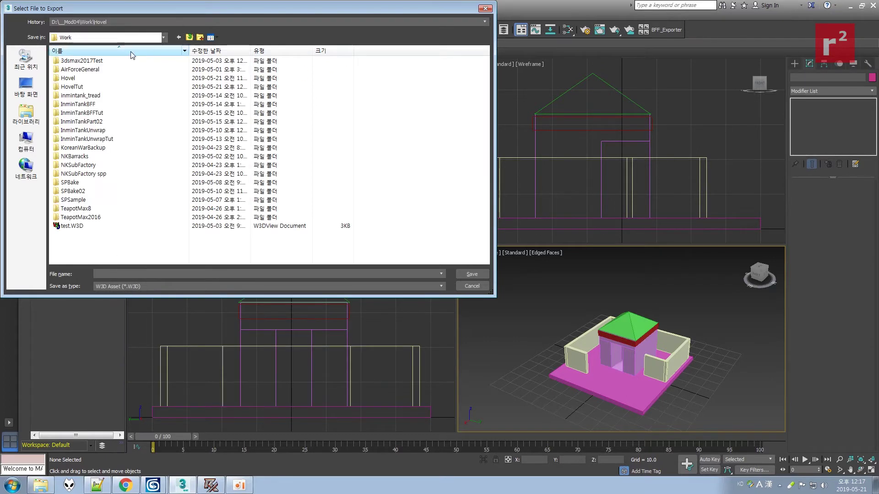
{"action": "double_click", "coordinate": [87, 86]}
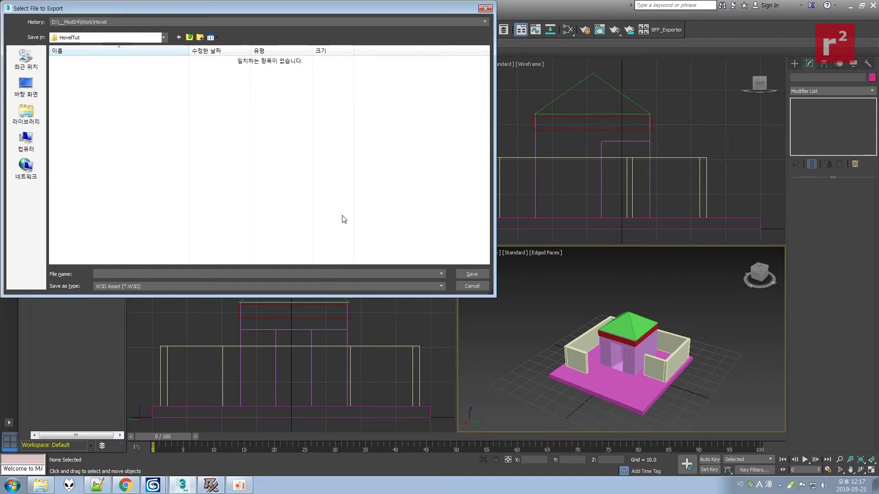
Name the export file MBHovel.W3D and proceed to the W3D export settings.
{"action": "left_click", "coordinate": [239, 485]}
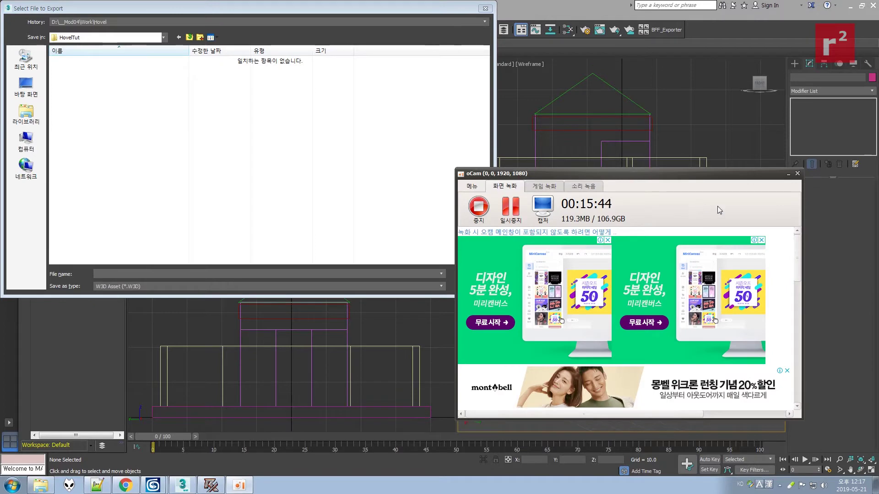
{"action": "left_click", "coordinate": [788, 174]}
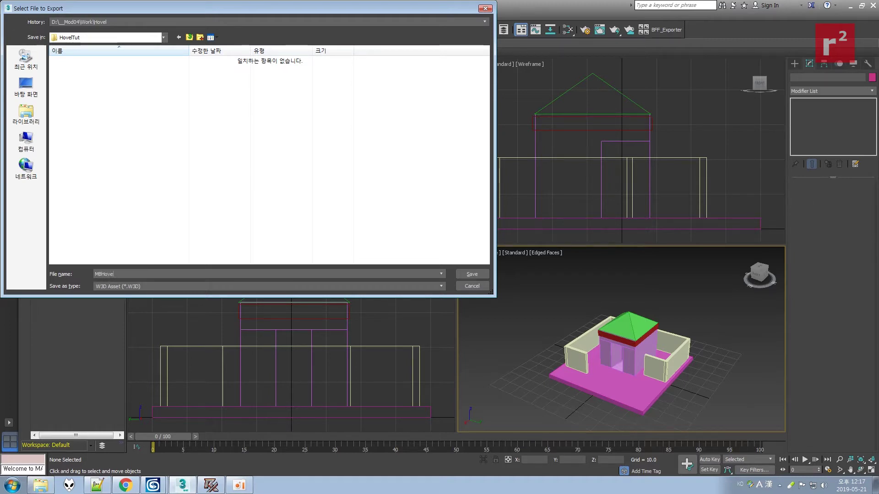
{"action": "type", "text": ".W3D"}
{"action": "left_click", "coordinate": [472, 274]}
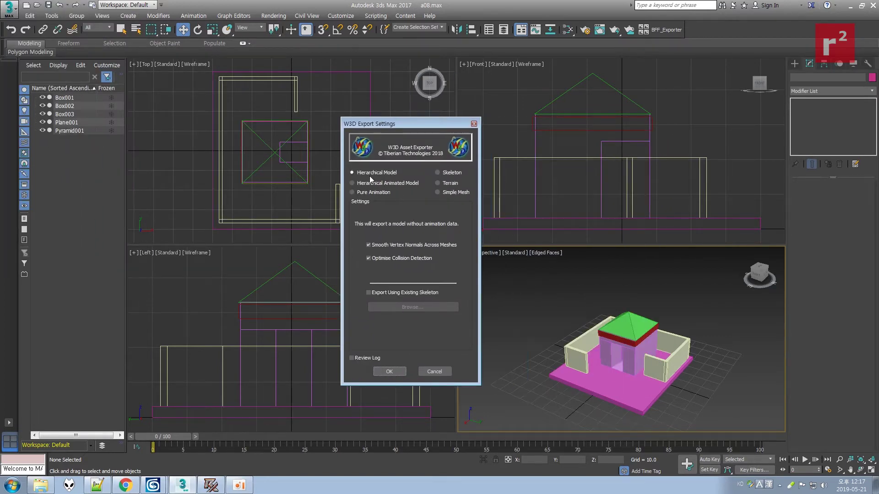
Export the hovel as a hierarchical model with the current W3D settings and locate MBHovel.W3D in the Work\HovelTut folder.
{"action": "left_click", "coordinate": [390, 371]}
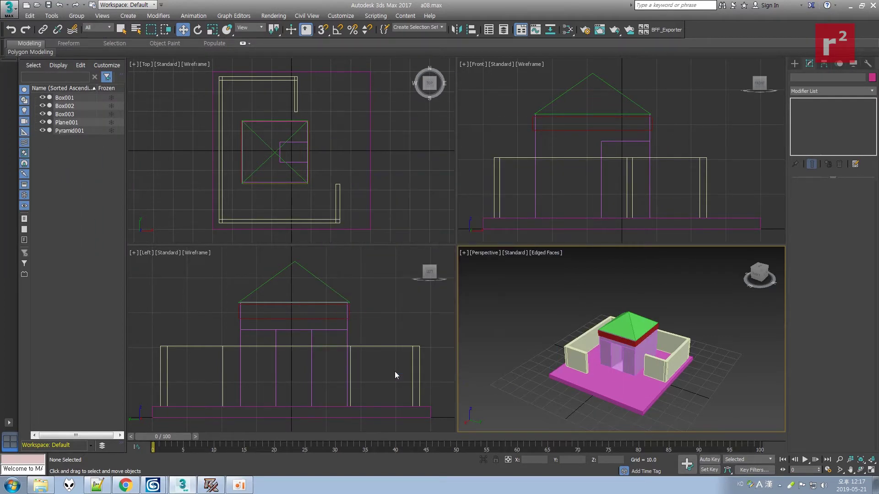
{"action": "left_click", "coordinate": [40, 486]}
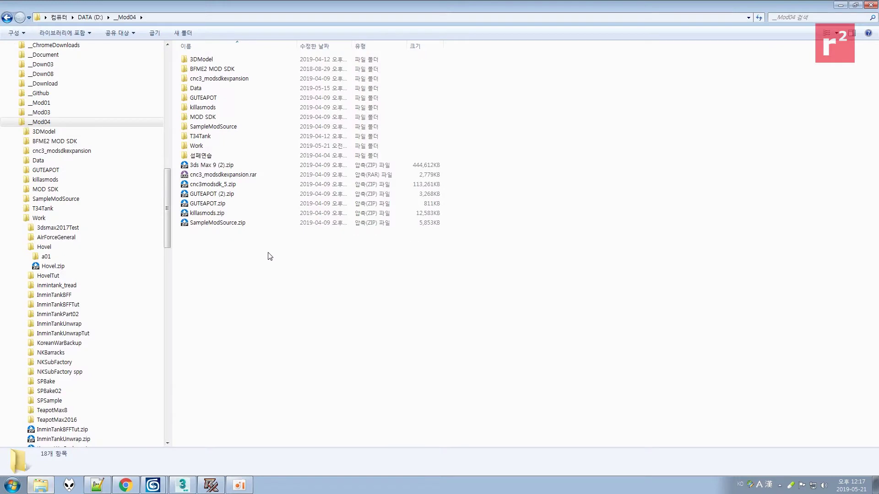
{"action": "left_click", "coordinate": [48, 276]}
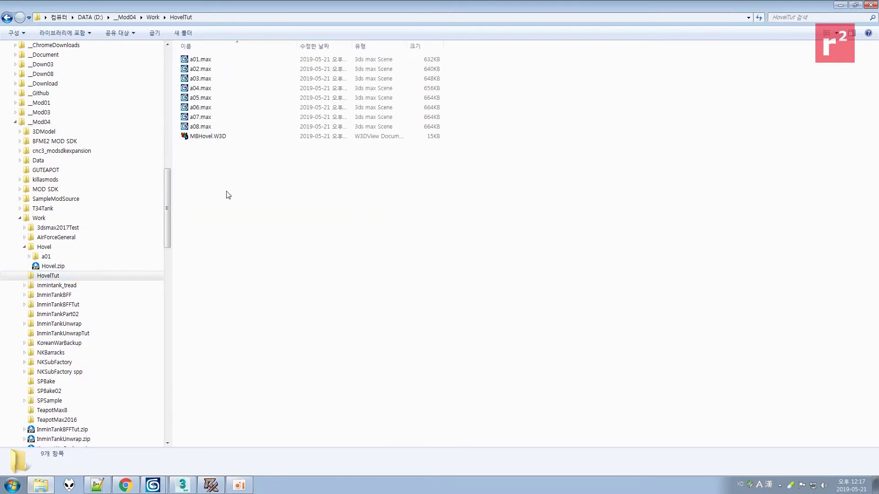
{"action": "left_click", "coordinate": [220, 138]}
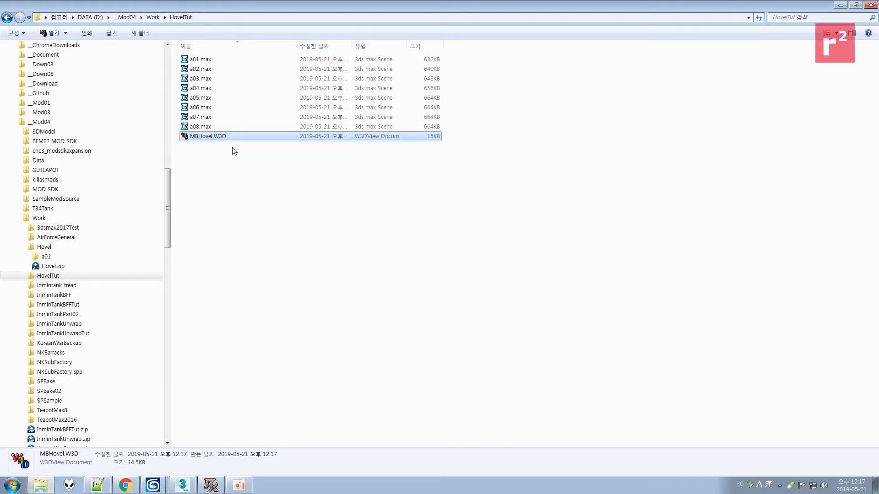
{"action": "left_click", "coordinate": [215, 158]}
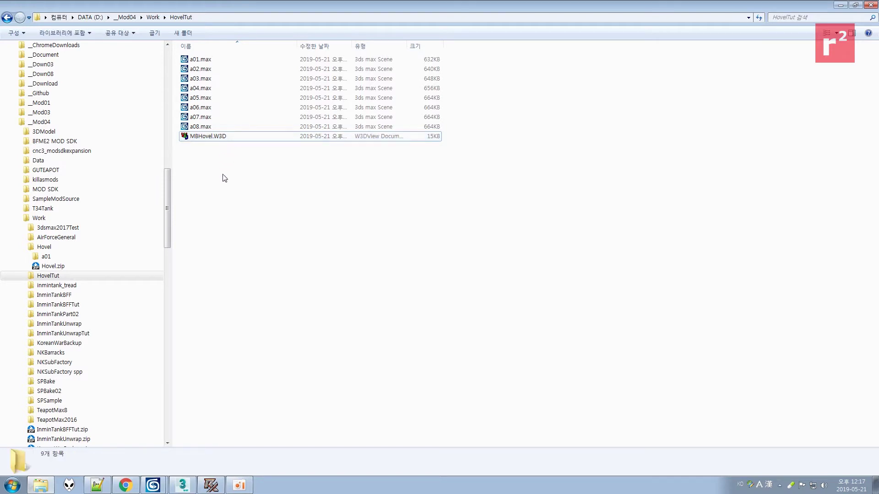
Open MBHovel.W3D in W3D Viewer, examine the MBHOVEL hierarchy model from several angles, and close the viewer.
{"action": "double_click", "coordinate": [220, 139]}
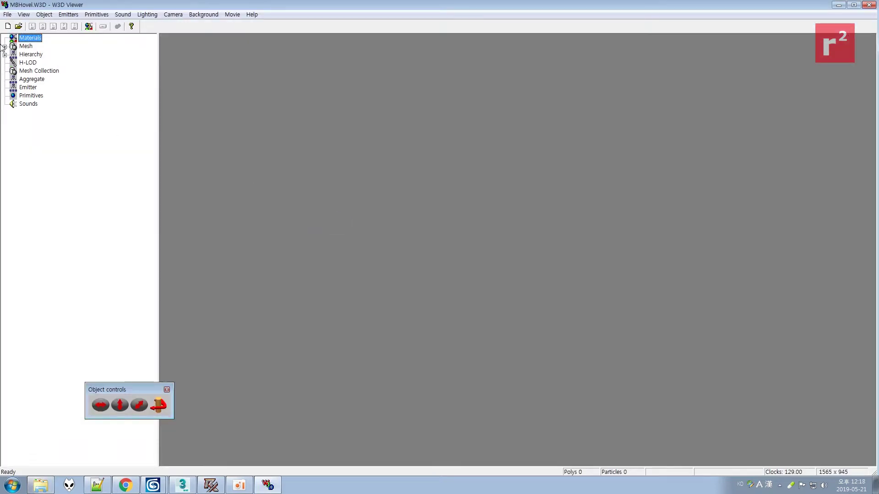
{"action": "left_click", "coordinate": [5, 54]}
{"action": "left_click", "coordinate": [41, 62]}
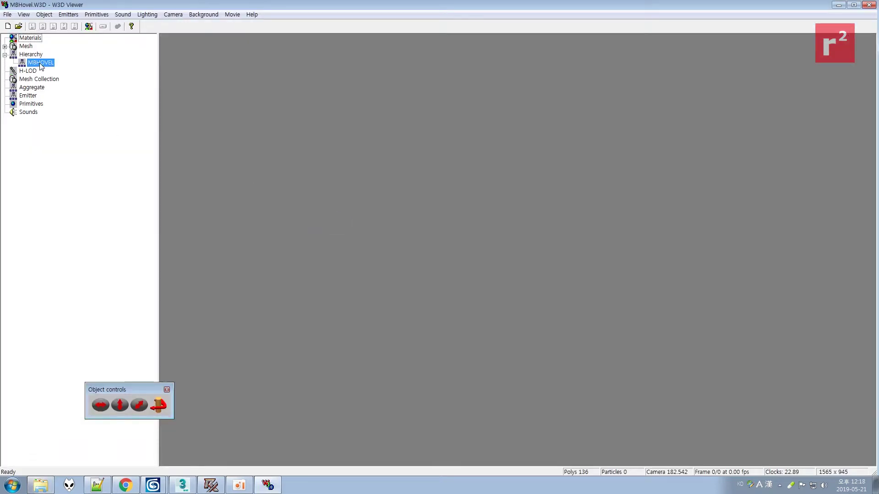
{"action": "scroll", "coordinate": [561, 263], "scroll_direction": "down", "scroll_amount": 5}
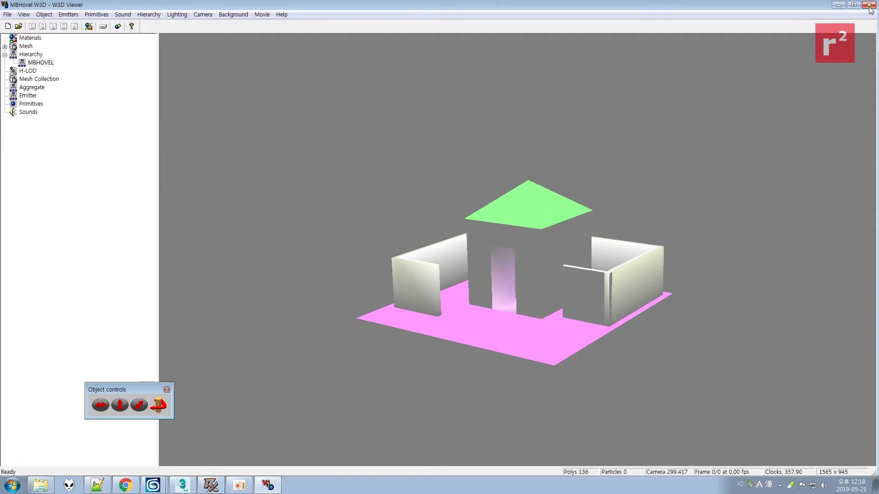
{"action": "left_click_drag", "start_coordinate": [696, 279], "coordinate": [516, 277]}
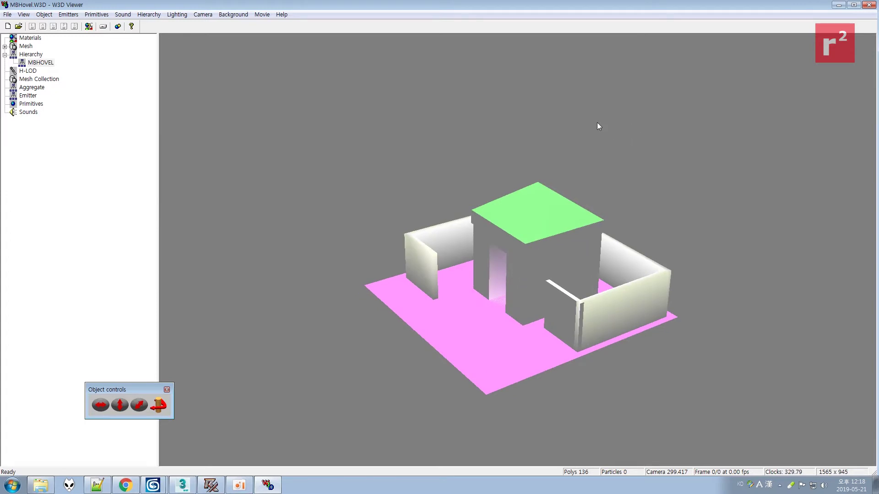
{"action": "left_click", "coordinate": [869, 5]}
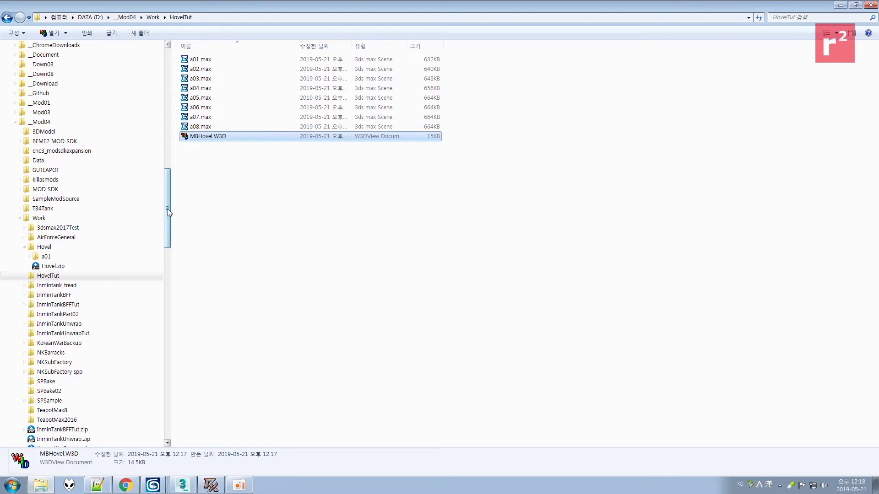
Copy MBHovel.W3D from the HovelTut folder and open the Sample Mod\Art\W3D folder.
{"action": "right_click", "coordinate": [214, 138]}
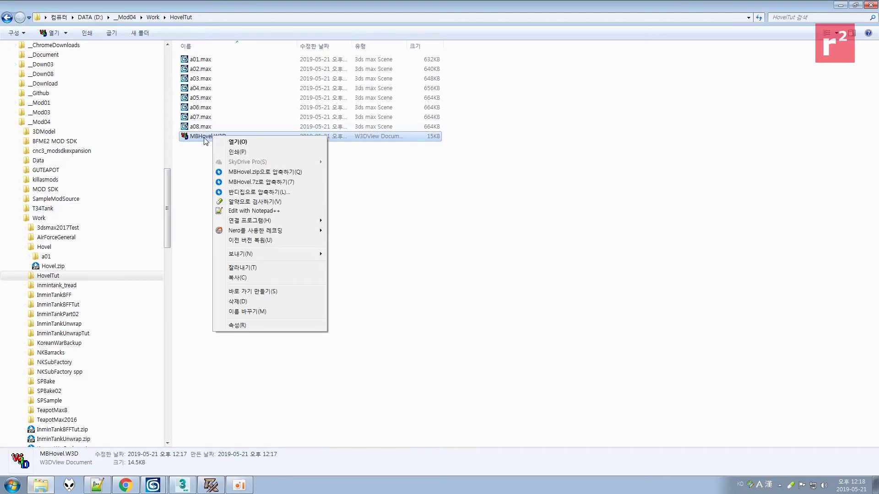
{"action": "left_click", "coordinate": [192, 256]}
{"action": "left_click_drag", "start_coordinate": [167, 238], "coordinate": [168, 360]}
{"action": "left_click", "coordinate": [51, 285]}
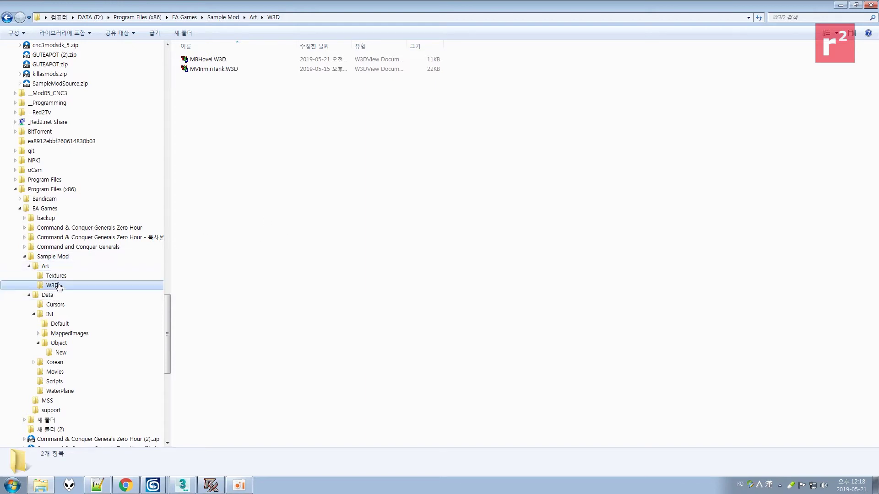
Replace the old MBHovel.W3D in the Sample Mod's Art\W3D folder with the copied export.
{"action": "left_click", "coordinate": [199, 59]}
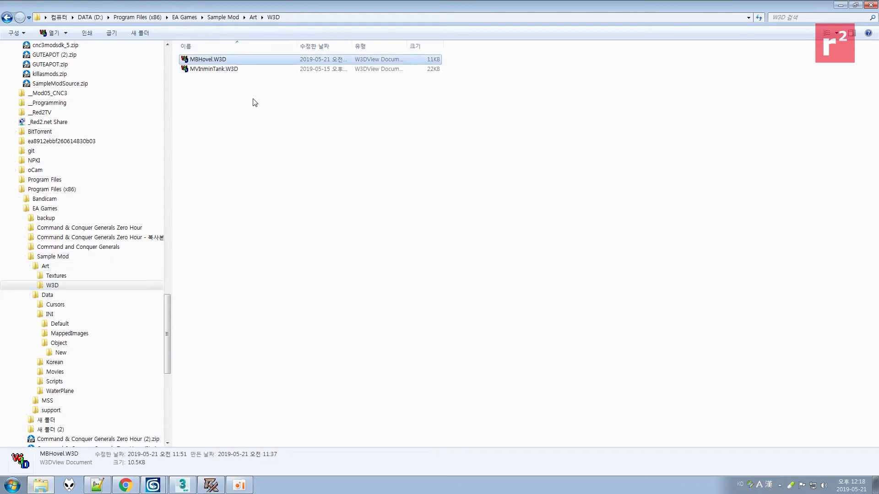
{"action": "key", "text": "Delete"}
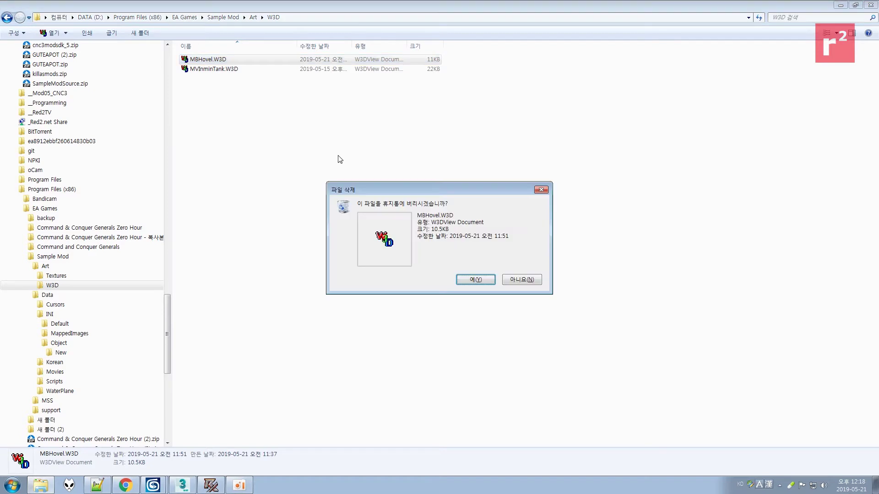
{"action": "key", "text": "Return"}
{"action": "right_click", "coordinate": [275, 109]}
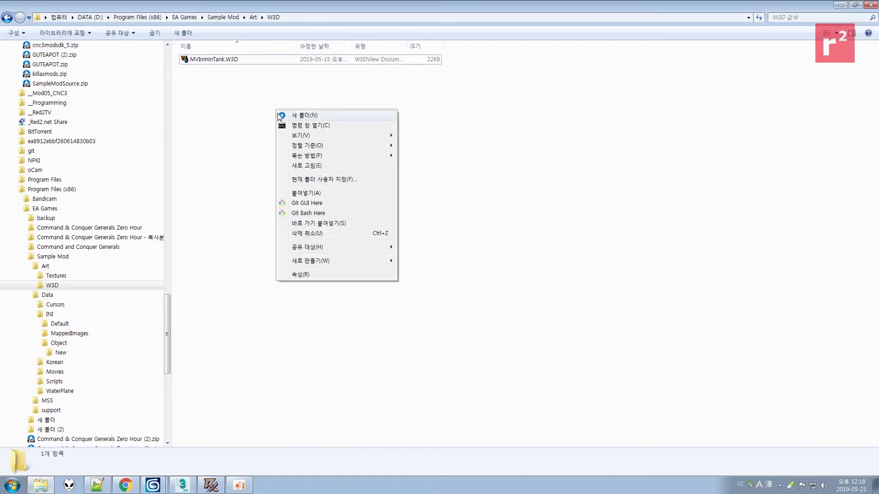
{"action": "left_click", "coordinate": [313, 193]}
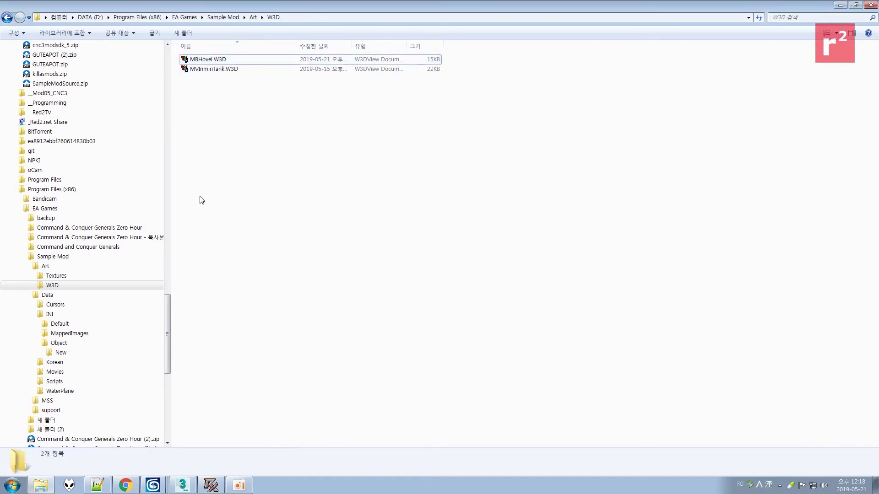
Open the Sample Mod's Data\INI\Object\New folder, and close all the open INI files in Notepad++.
{"action": "left_click", "coordinate": [116, 353]}
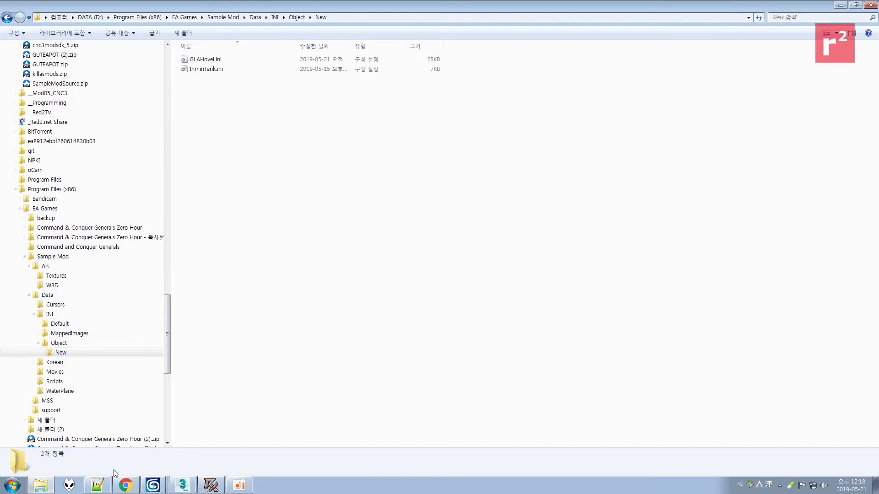
{"action": "left_click", "coordinate": [97, 486]}
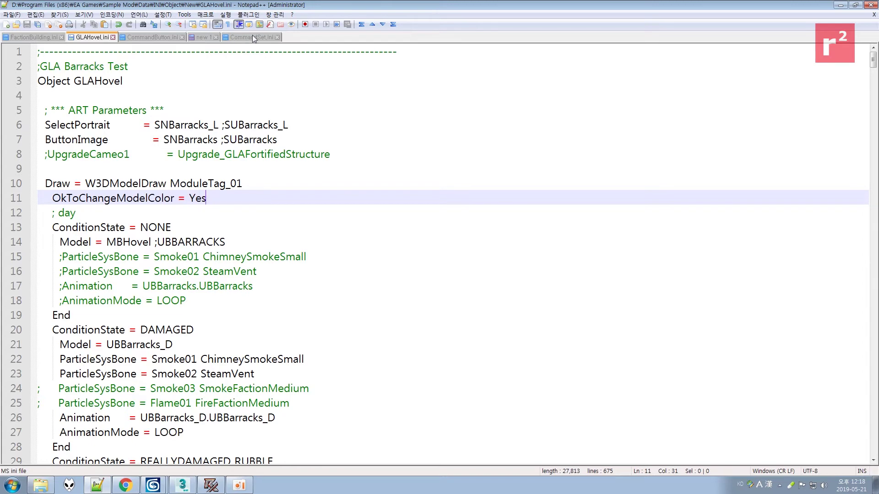
{"action": "left_click", "coordinate": [15, 34]}
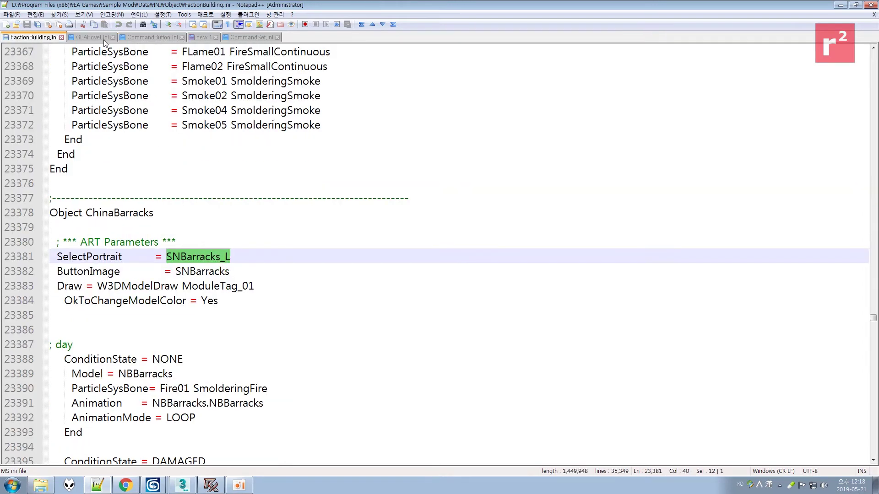
{"action": "left_click", "coordinate": [90, 37]}
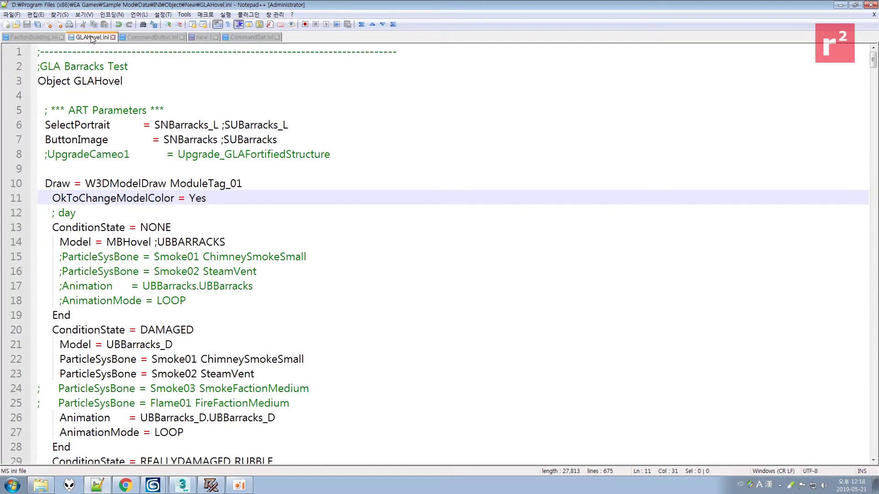
{"action": "left_click", "coordinate": [21, 37]}
{"action": "left_click", "coordinate": [276, 181]}
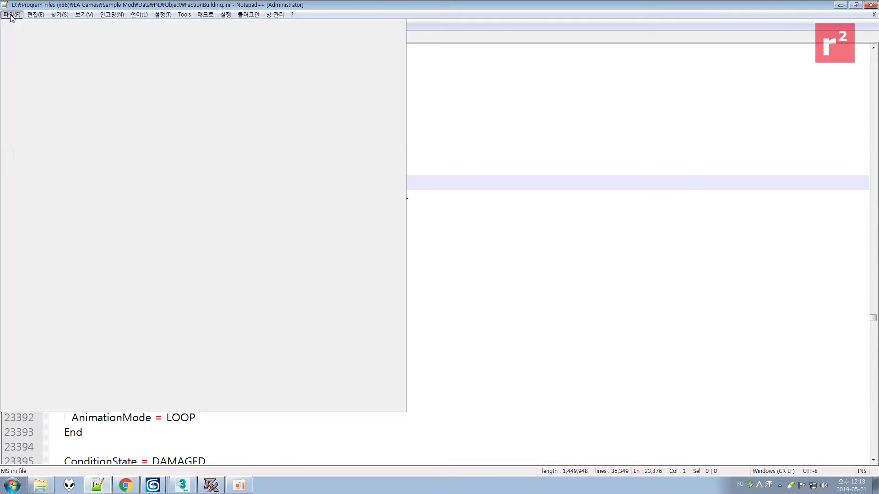
{"action": "left_click", "coordinate": [11, 14]}
{"action": "mouse_move", "coordinate": [7, 48]}
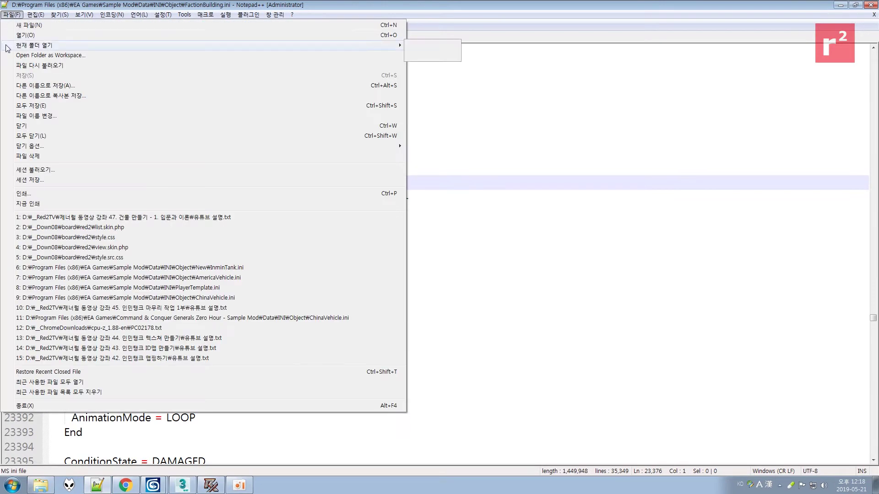
{"action": "left_click", "coordinate": [20, 137]}
{"action": "left_click", "coordinate": [447, 272]}
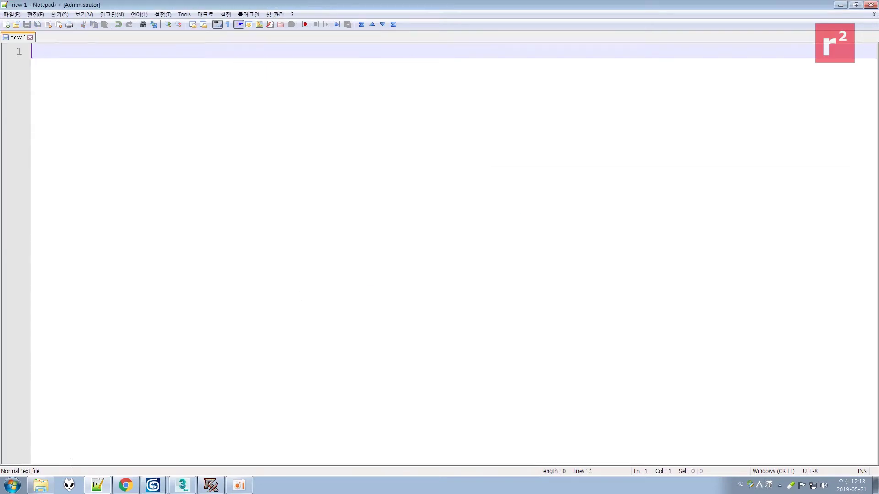
Switch back to the file manager and delete GLAHovel.ini from the Data\INI\Object\New folder.
{"action": "left_click", "coordinate": [41, 485]}
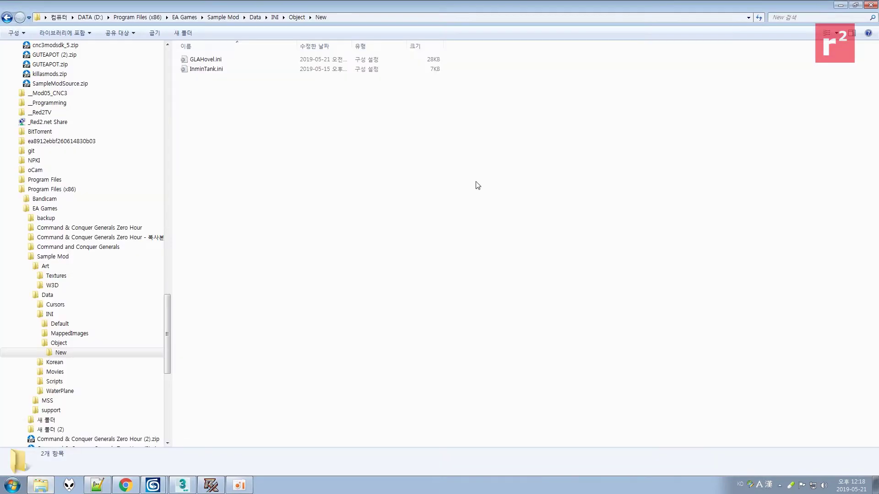
{"action": "left_click", "coordinate": [212, 62]}
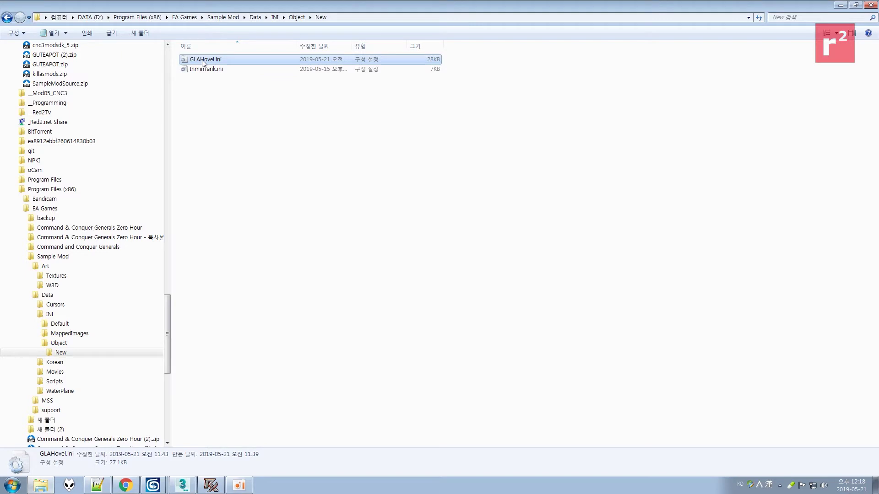
{"action": "key", "text": "Delete"}
{"action": "key", "text": "Return"}
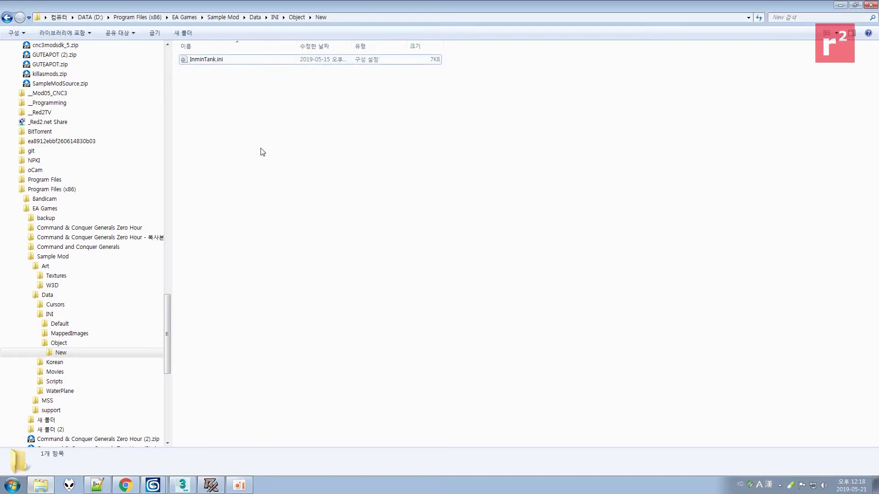
Open FactionBuilding.ini from the Sample Mod's Data\INI\Object folder in Notepad++.
{"action": "left_click", "coordinate": [49, 315]}
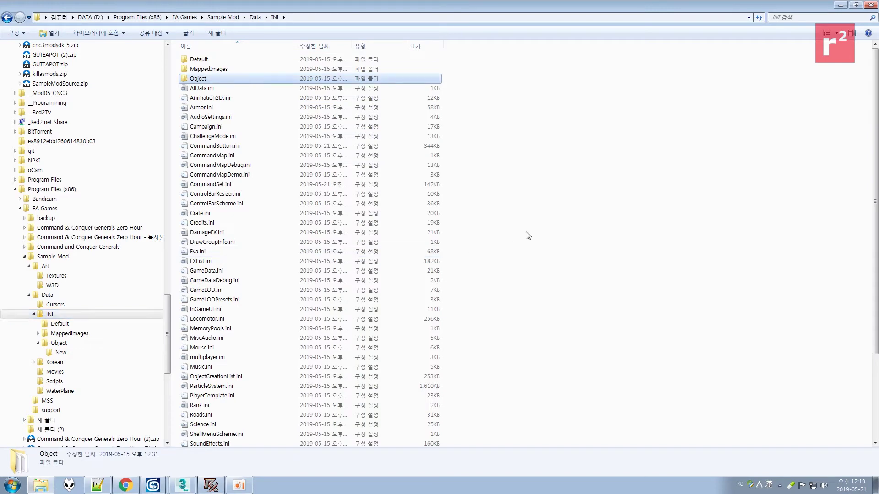
{"action": "double_click", "coordinate": [200, 81]}
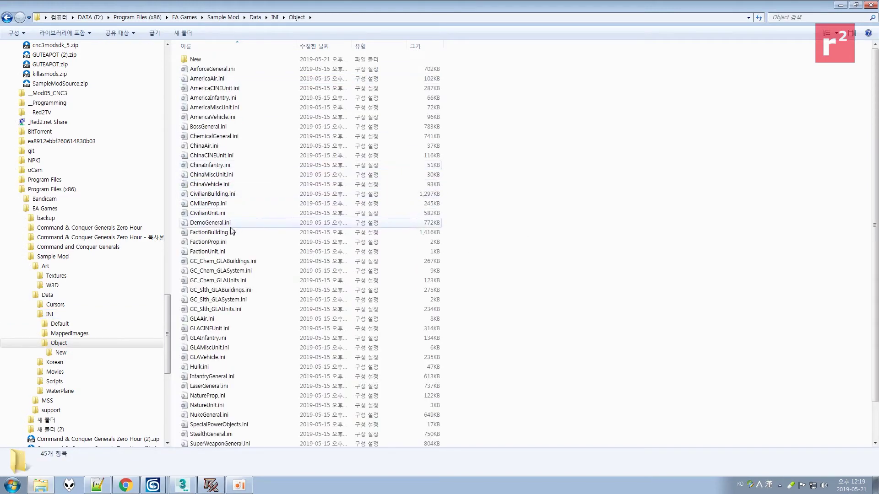
{"action": "left_click", "coordinate": [231, 233]}
{"action": "right_click", "coordinate": [231, 234]}
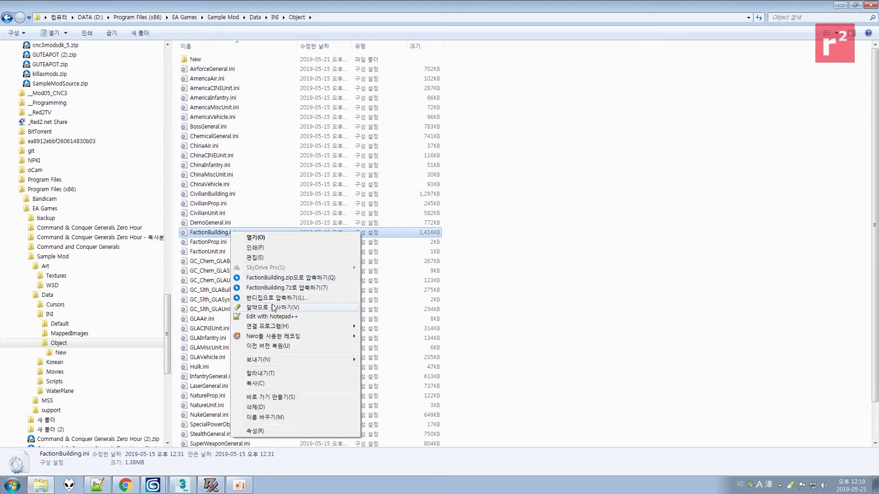
{"action": "left_click", "coordinate": [275, 318]}
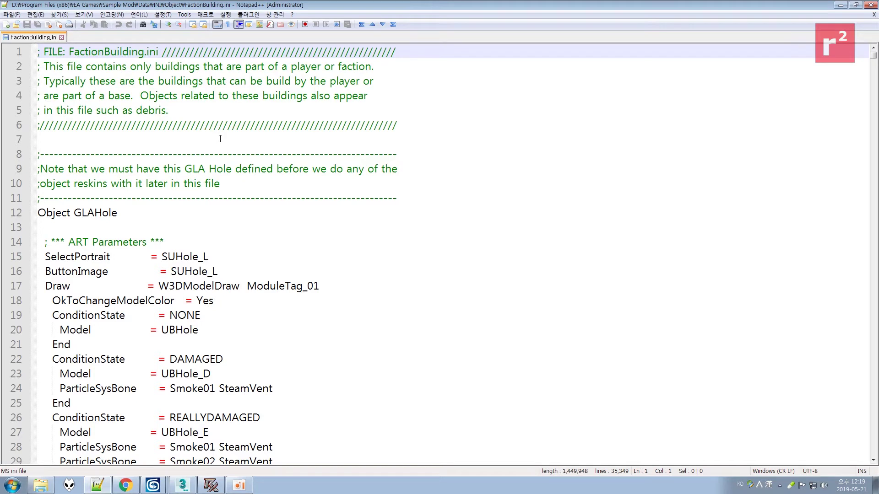
Search FactionBuilding.ini for glabarracks until reaching the GLABarracks object definition.
{"action": "key", "text": "ctrl+f"}
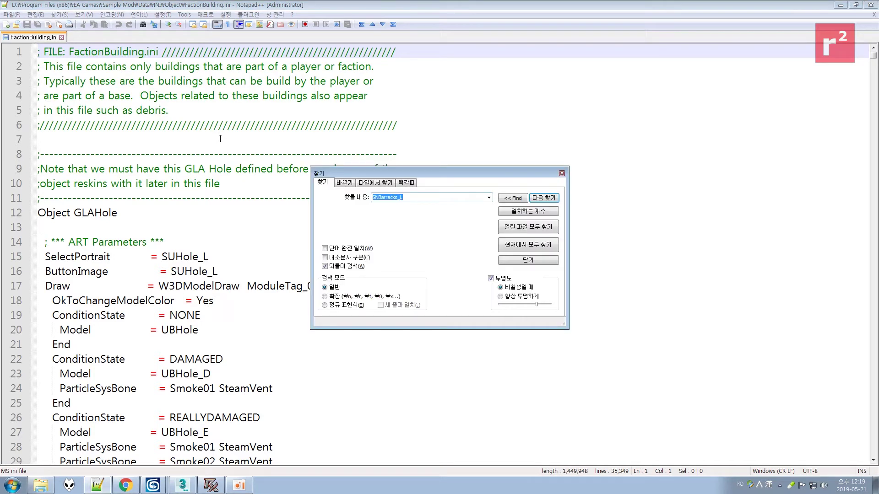
{"action": "type", "text": "glabarracks"}
{"action": "key", "text": "Return"}
{"action": "key", "text": "Return"}
{"action": "key", "text": "Return"}
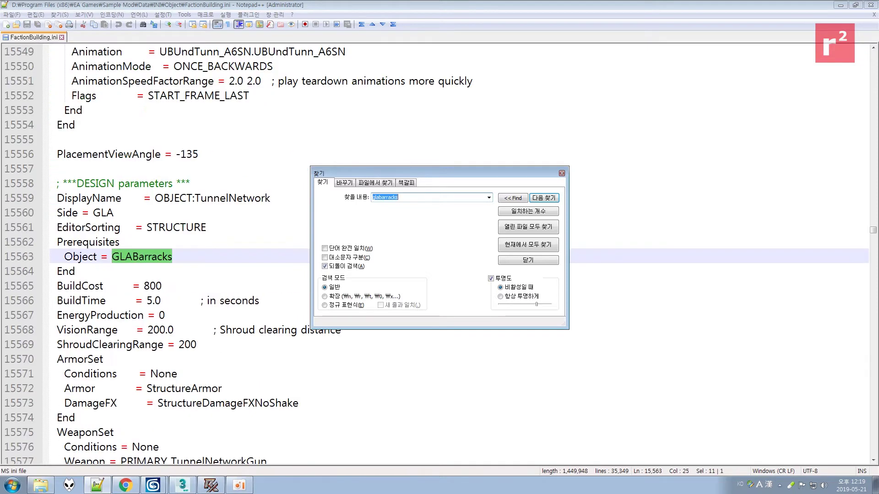
{"action": "key", "text": "Escape"}
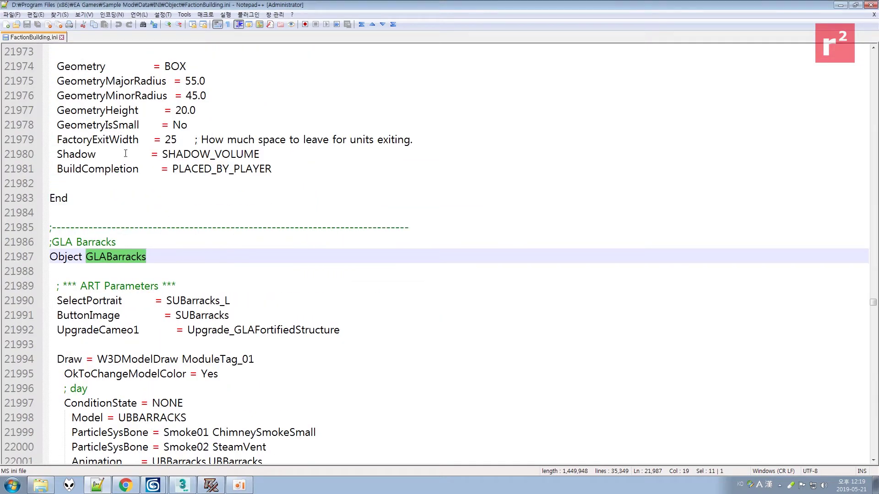
Copy the whole GLABarracks block, from the dashed line above its comment to the End before Fake GLA Barracks.
{"action": "left_click", "coordinate": [50, 228]}
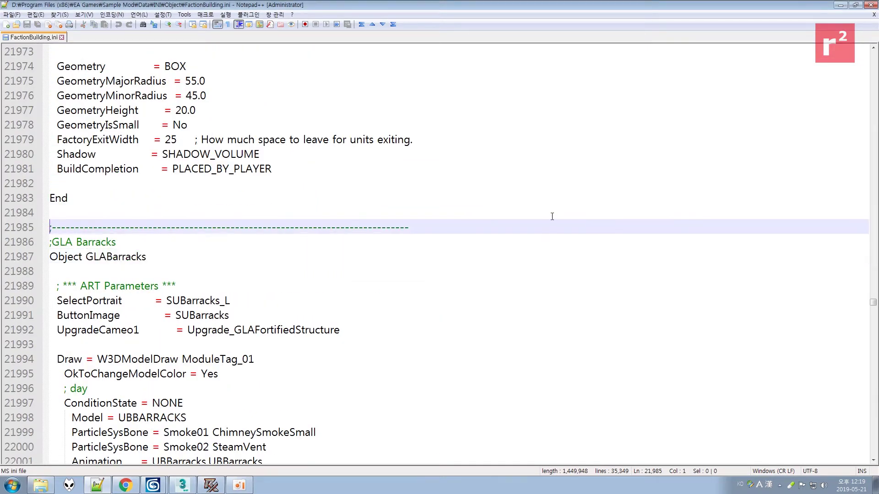
{"action": "scroll", "coordinate": [464, 238], "scroll_direction": "down", "scroll_amount": 20}
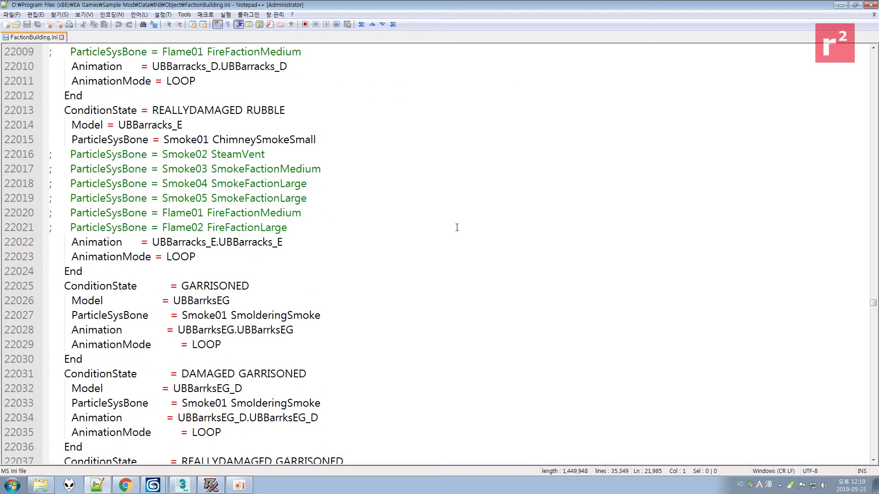
{"action": "scroll", "coordinate": [462, 224], "scroll_direction": "up", "scroll_amount": 20}
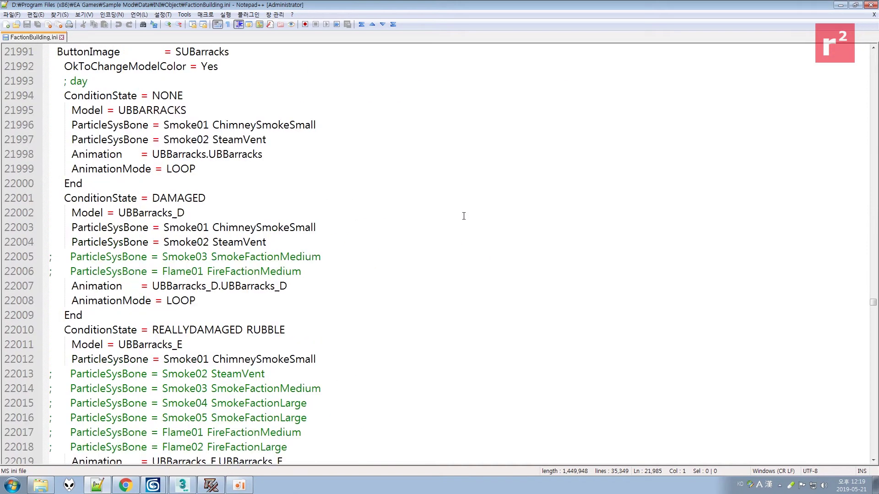
{"action": "scroll", "coordinate": [464, 215], "scroll_direction": "up", "scroll_amount": 2}
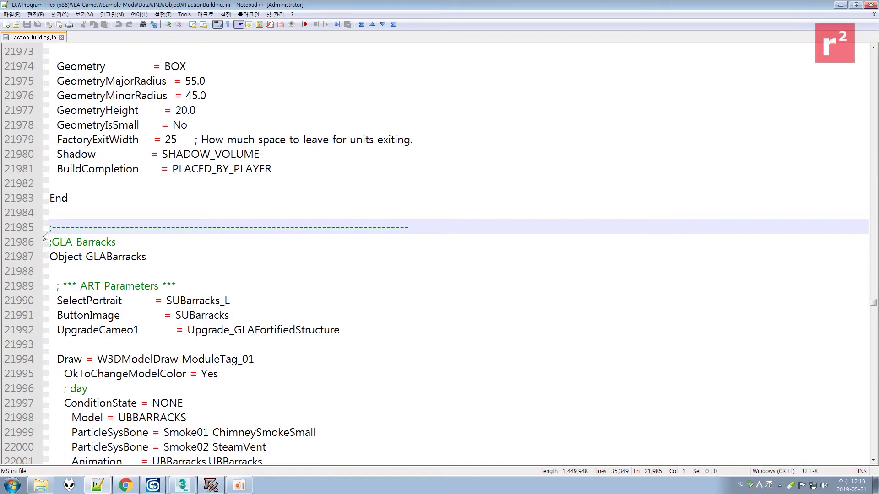
{"action": "left_click", "coordinate": [874, 400]}
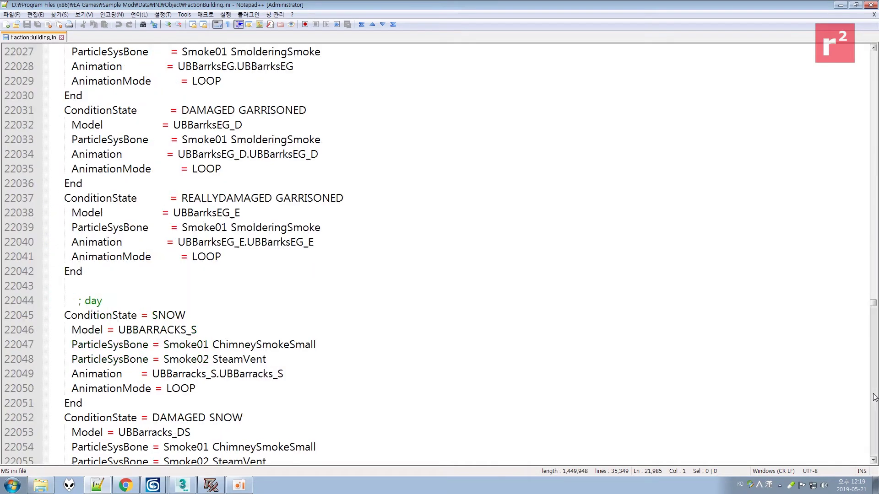
{"action": "left_click", "coordinate": [876, 423]}
{"action": "left_click", "coordinate": [876, 423]}
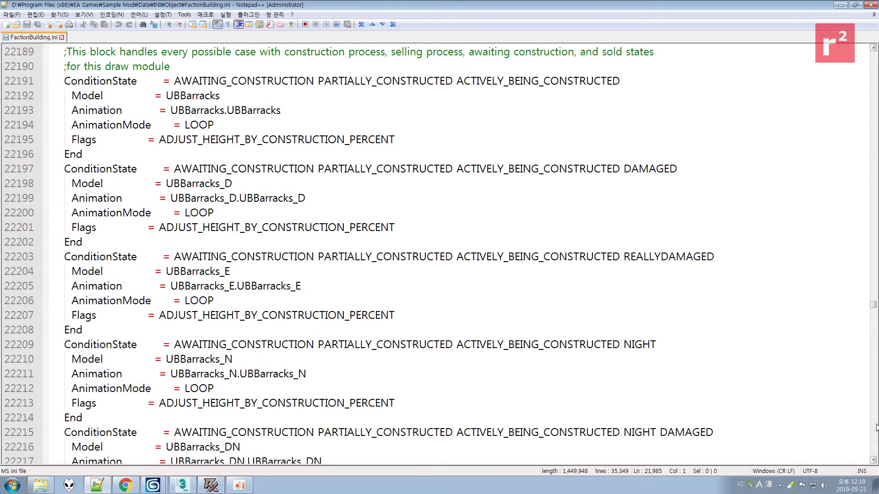
{"action": "left_click", "coordinate": [876, 423]}
{"action": "left_click", "coordinate": [876, 424]}
{"action": "left_click", "coordinate": [876, 424]}
{"action": "left_click", "coordinate": [876, 423]}
{"action": "left_click", "coordinate": [876, 424]}
{"action": "left_click", "coordinate": [876, 424]}
{"action": "left_click_drag", "start_coordinate": [876, 426], "coordinate": [876, 427]}
{"action": "left_click", "coordinate": [876, 427]}
{"action": "left_click", "coordinate": [875, 427]}
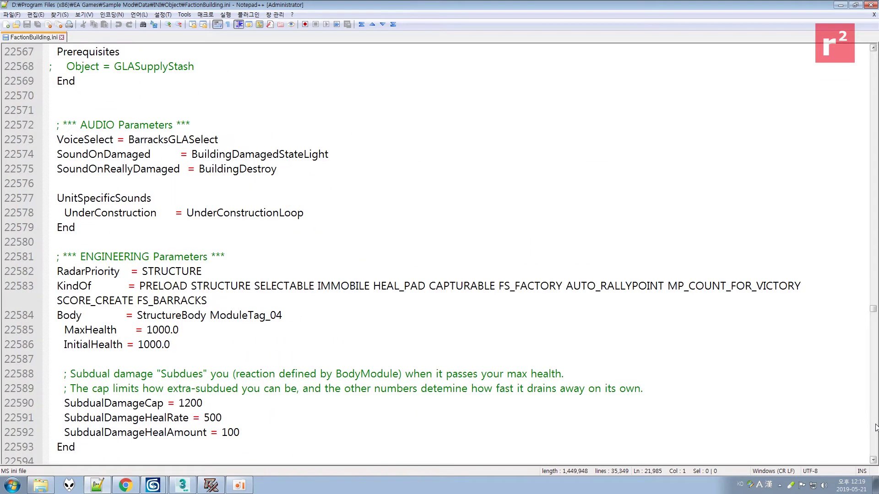
{"action": "left_click", "coordinate": [876, 427]}
{"action": "left_click", "coordinate": [876, 434]}
{"action": "left_click", "coordinate": [876, 433]}
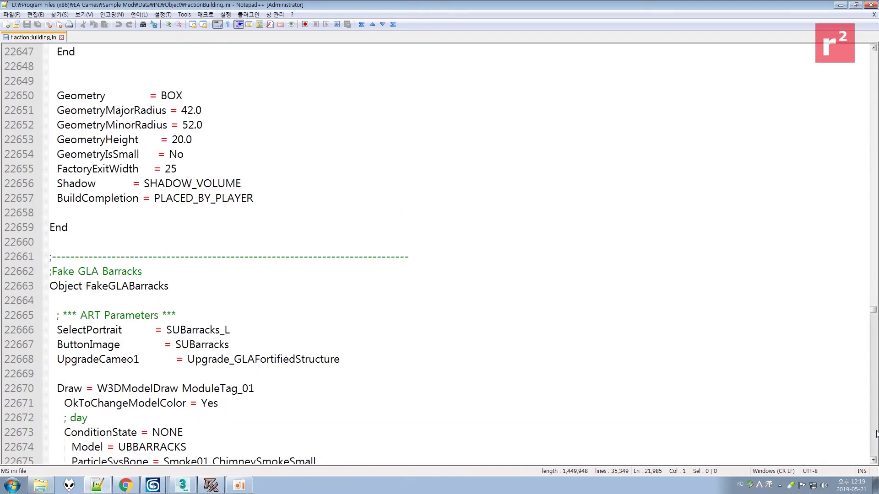
{"action": "left_click", "coordinate": [183, 225], "text": "shift"}
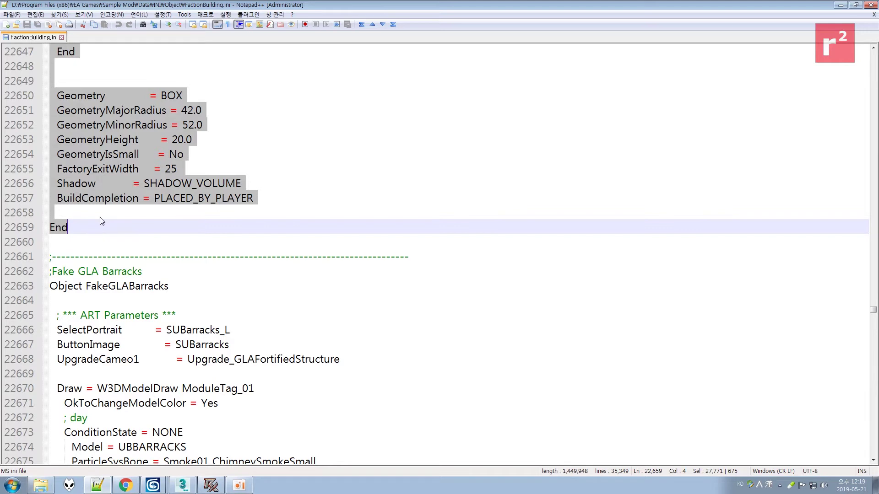
{"action": "right_click", "coordinate": [100, 109]}
{"action": "left_click", "coordinate": [117, 122]}
{"action": "right_click", "coordinate": [108, 136]}
{"action": "left_click", "coordinate": [142, 150]}
Paste the copied barracks definition into a new document and add two line breaks at its end.
{"action": "left_click", "coordinate": [6, 24]}
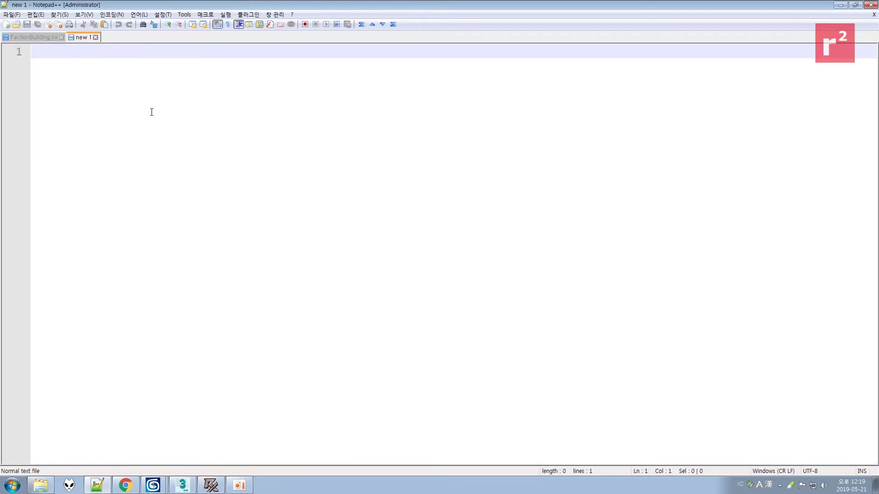
{"action": "key", "text": "ctrl+v"}
{"action": "key", "text": "Return"}
{"action": "key", "text": "Return"}
Rename the object at the start of the new document to GLAHovel.
{"action": "left_click_drag", "start_coordinate": [873, 451], "coordinate": [873, 57]}
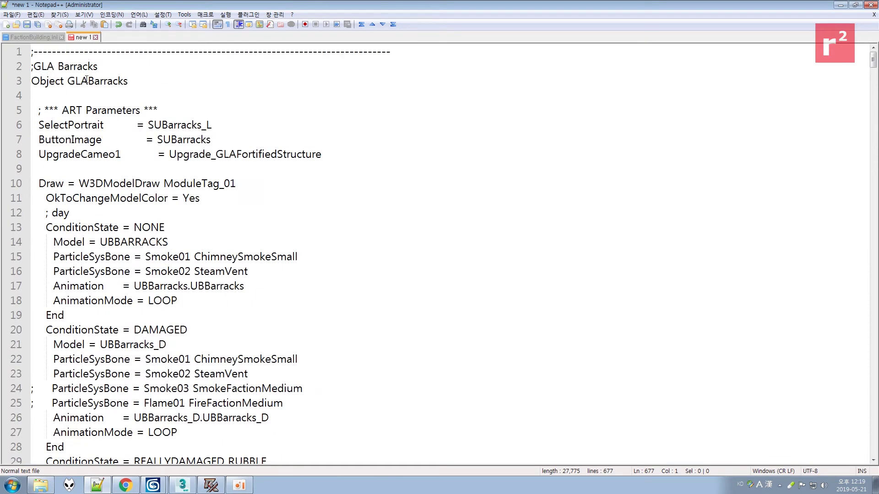
{"action": "left_click_drag", "start_coordinate": [88, 81], "coordinate": [188, 82]}
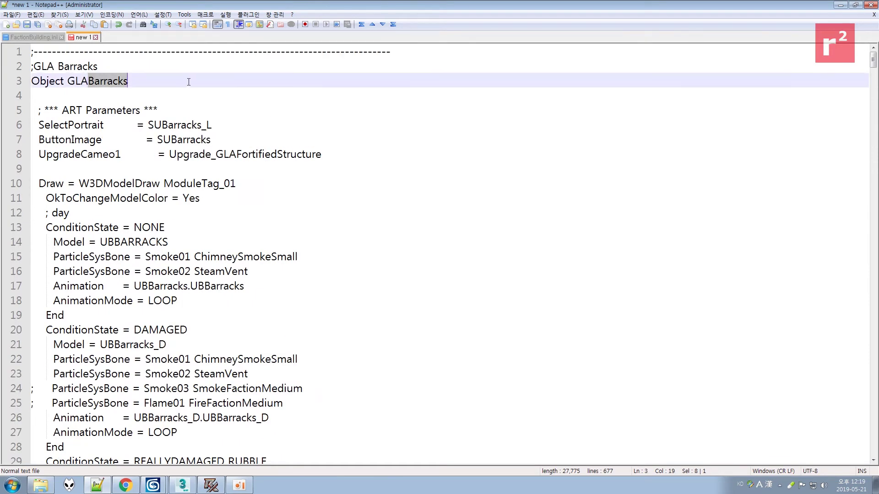
{"action": "type", "text": "Hovel"}
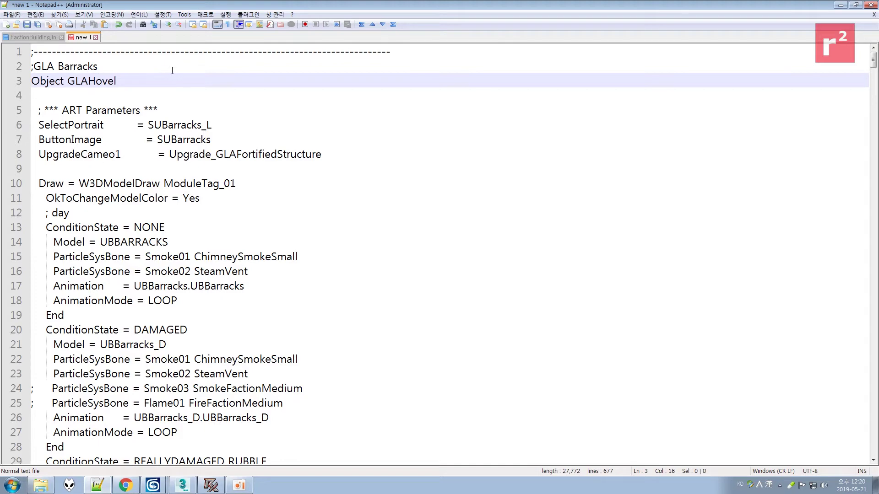
Save the new document as GLAHovel.ini, with file type All types, in the Object\New folder.
{"action": "key", "text": "ctrl+s"}
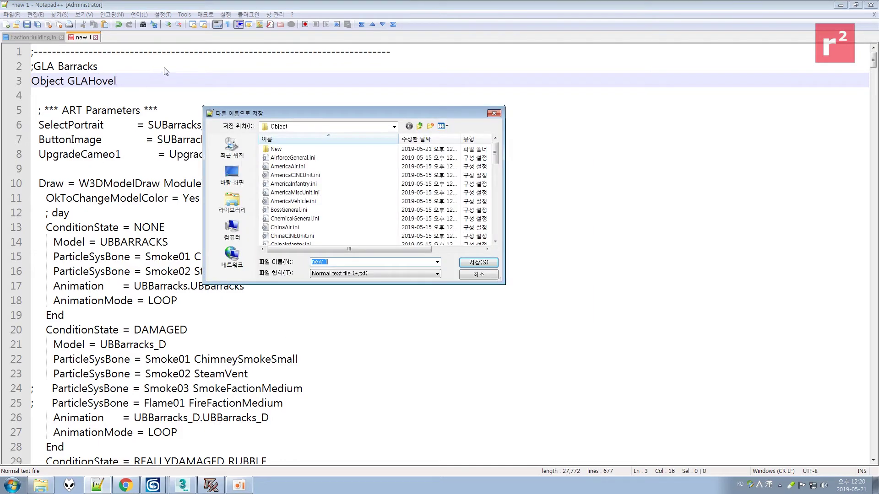
{"action": "double_click", "coordinate": [308, 157]}
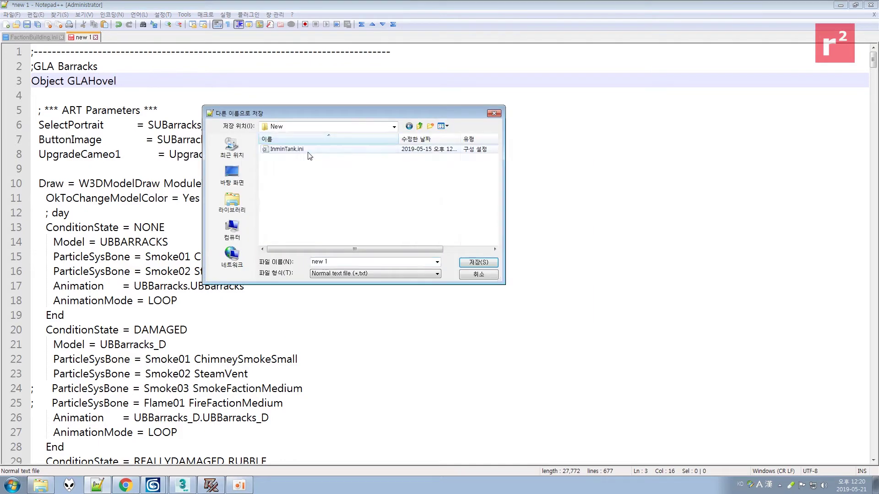
{"action": "left_click", "coordinate": [364, 274]}
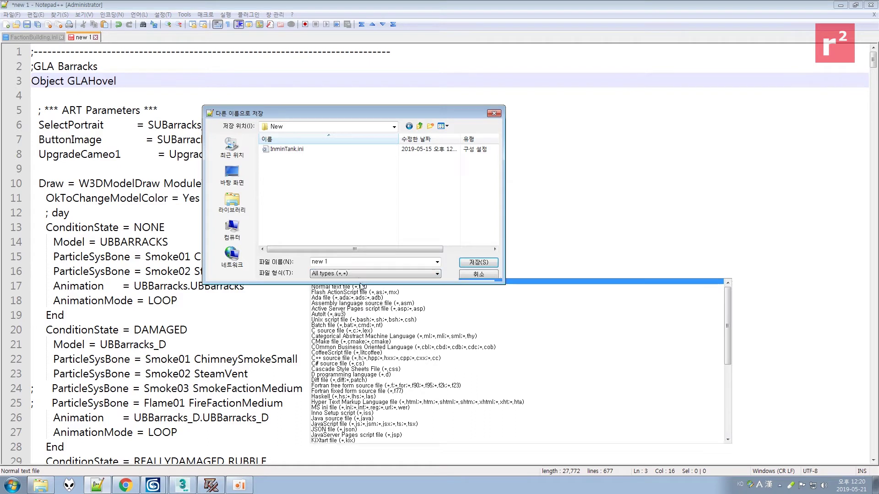
{"action": "left_click", "coordinate": [361, 282]}
{"action": "type", "text": "GLAHovel.ini"}
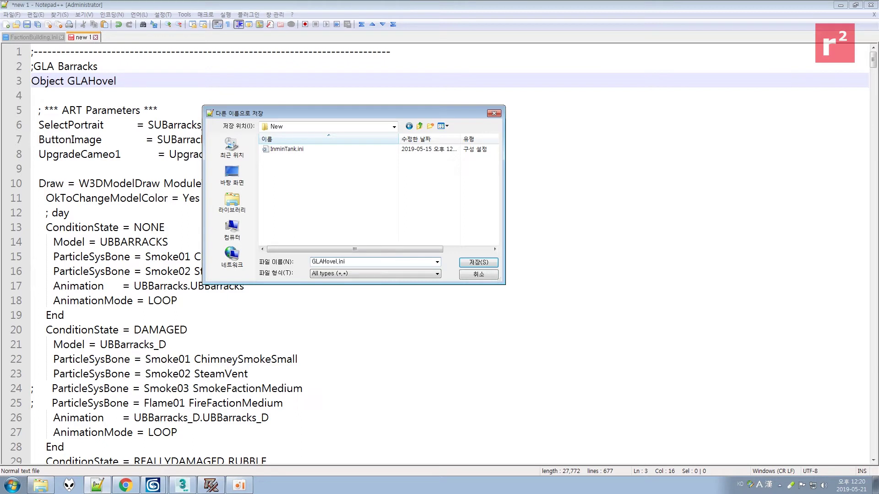
{"action": "key", "text": "Return"}
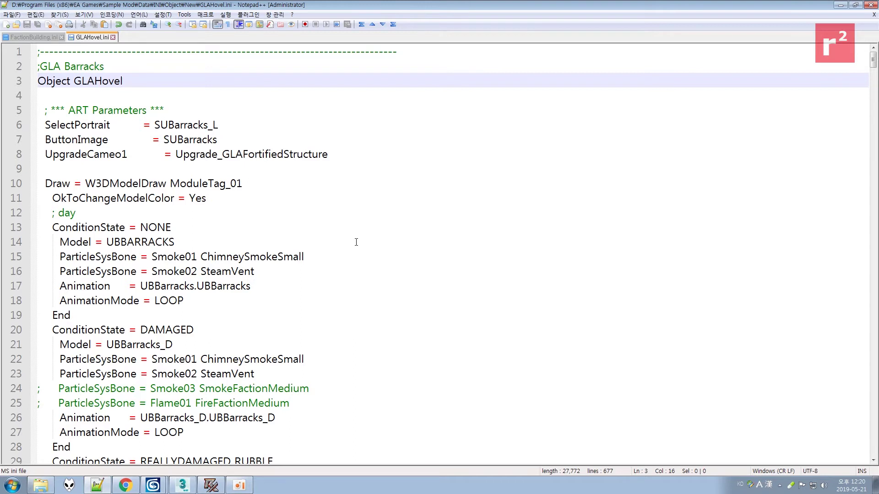
{"action": "left_click", "coordinate": [239, 485]}
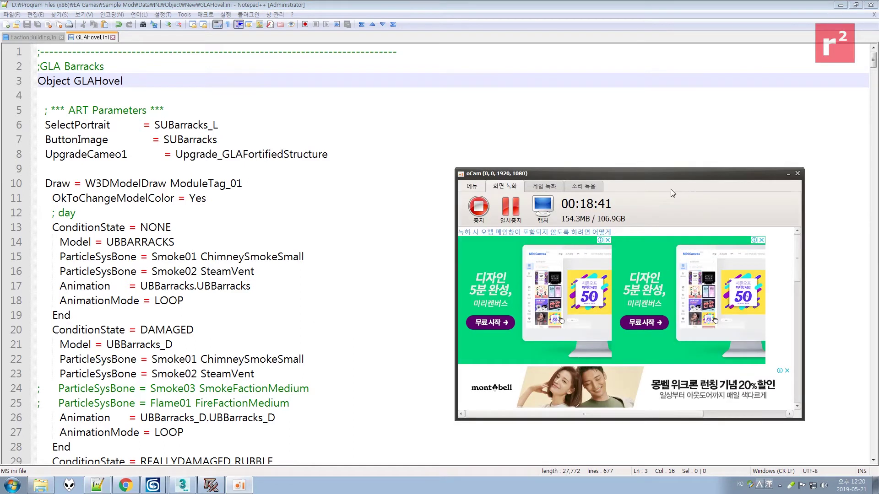
{"action": "left_click", "coordinate": [787, 174]}
{"action": "left_click", "coordinate": [313, 173]}
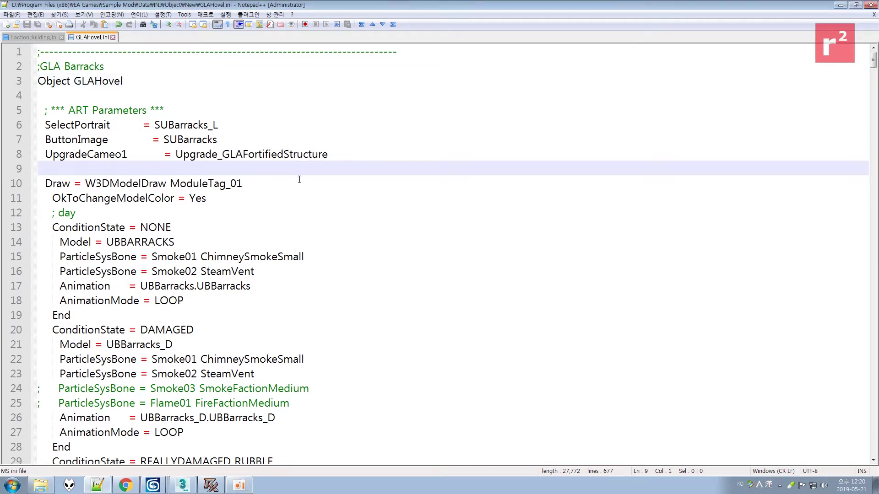
{"action": "left_click", "coordinate": [298, 178]}
Comment out the UpgradeCameo1 line in GLAHovel.ini with a semicolon and save the file.
{"action": "left_click", "coordinate": [45, 154]}
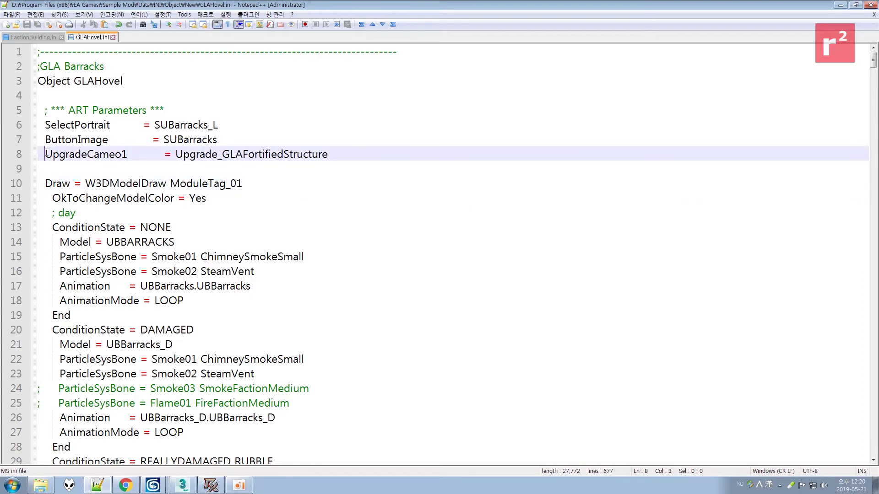
{"action": "type", "text": ";"}
{"action": "key", "text": "ctrl+s"}
{"action": "key", "text": "Up"}
{"action": "key", "text": "Up"}
{"action": "key", "text": "End"}
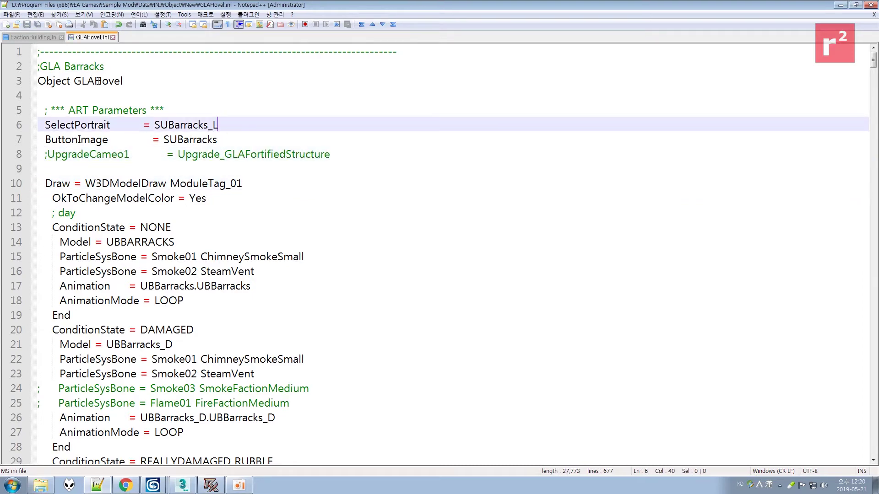
Find the ChinaBarracks object in FactionBuilding.ini and copy its ButtonImage name, SNBarracks.
{"action": "left_click", "coordinate": [39, 37]}
{"action": "key", "text": "ctrl+f"}
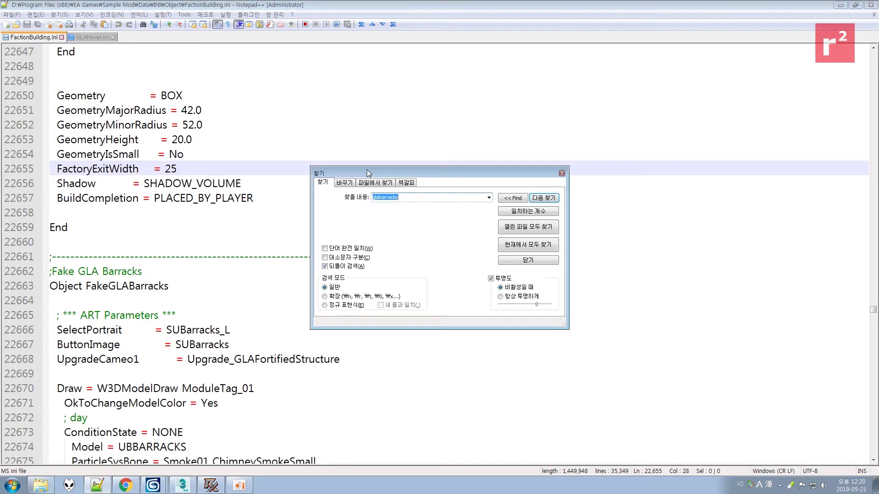
{"action": "type", "text": "chinabarracks"}
{"action": "key", "text": "Return"}
{"action": "key", "text": "Escape"}
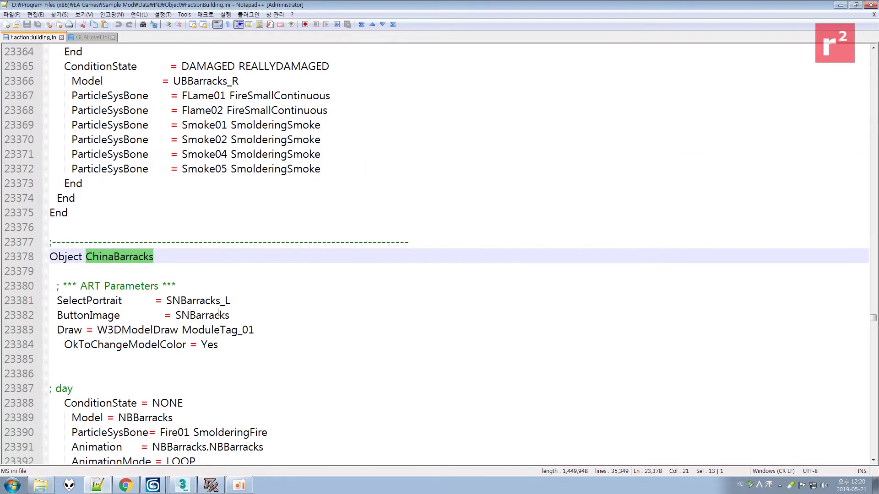
{"action": "double_click", "coordinate": [217, 315]}
{"action": "key", "text": "ctrl+c"}
Set GLAHovel's ButtonImage to SNBarracks and its SelectPortrait to SNBarracks_L, and save GLAHovel.ini.
{"action": "left_click", "coordinate": [87, 38]}
{"action": "double_click", "coordinate": [188, 140]}
{"action": "key", "text": "ctrl+v"}
{"action": "double_click", "coordinate": [193, 128]}
{"action": "key", "text": "shift+Left"}
{"action": "key", "text": "shift+Left"}
{"action": "key", "text": "ctrl+v"}
{"action": "key", "text": "Down"}
{"action": "key", "text": "ctrl+s"}
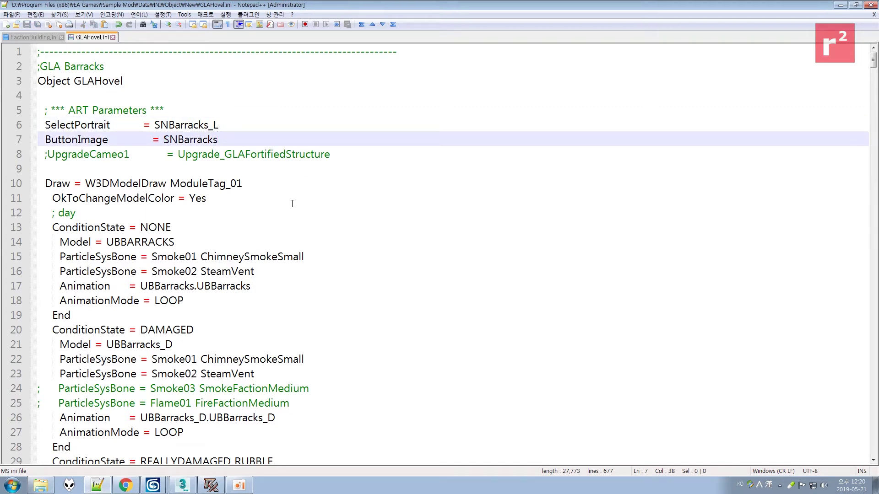
Comment out both ParticleSysBone lines and the Animation and AnimationMode lines of the NONE condition state.
{"action": "left_click", "coordinate": [216, 235]}
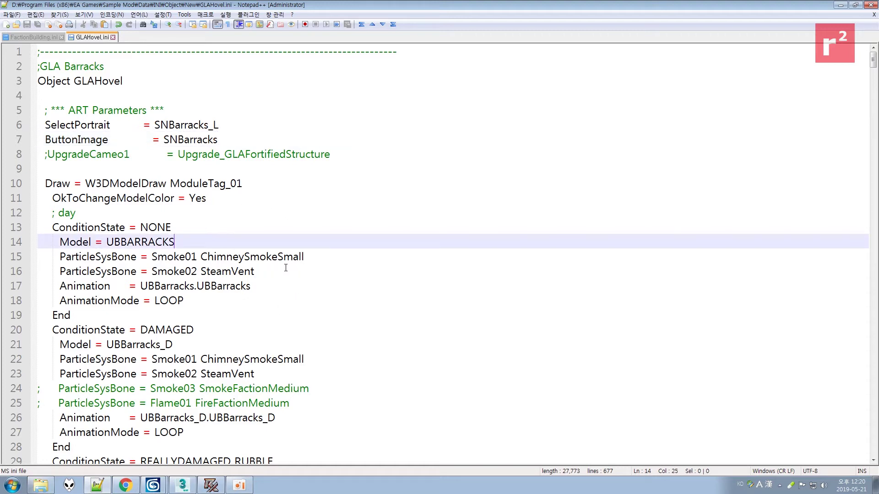
{"action": "left_click", "coordinate": [83, 291]}
{"action": "left_click", "coordinate": [58, 294]}
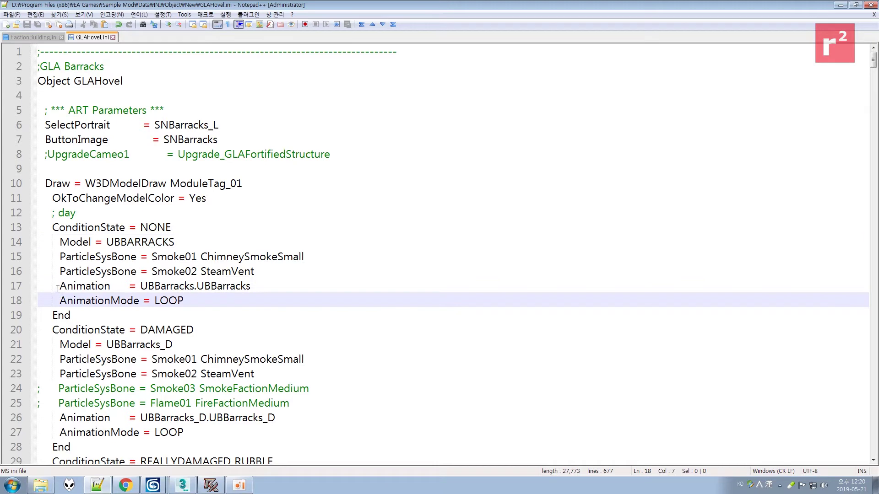
{"action": "type", "text": ";"}
{"action": "left_click", "coordinate": [61, 286]}
{"action": "type", "text": ";"}
{"action": "left_click", "coordinate": [61, 271]}
{"action": "type", "text": ";"}
{"action": "left_click", "coordinate": [61, 257]}
{"action": "type", "text": ";"}
Switch to the file manager and copy the file name of MBHovel.W3D in the Sample Mod's Art\W3D folder.
{"action": "left_click", "coordinate": [180, 241]}
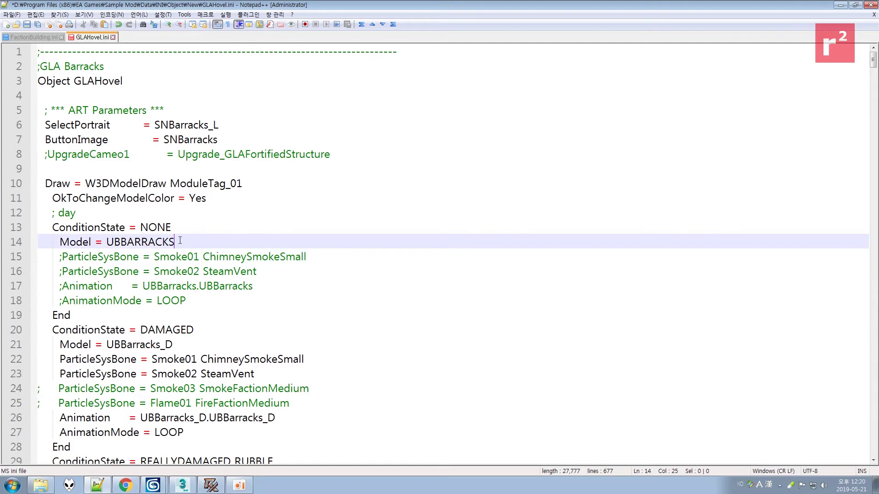
{"action": "left_click_drag", "start_coordinate": [107, 241], "coordinate": [190, 244]}
{"action": "left_click", "coordinate": [107, 242]}
{"action": "left_click", "coordinate": [41, 486]}
{"action": "left_click", "coordinate": [29, 266]}
{"action": "left_click", "coordinate": [52, 285]}
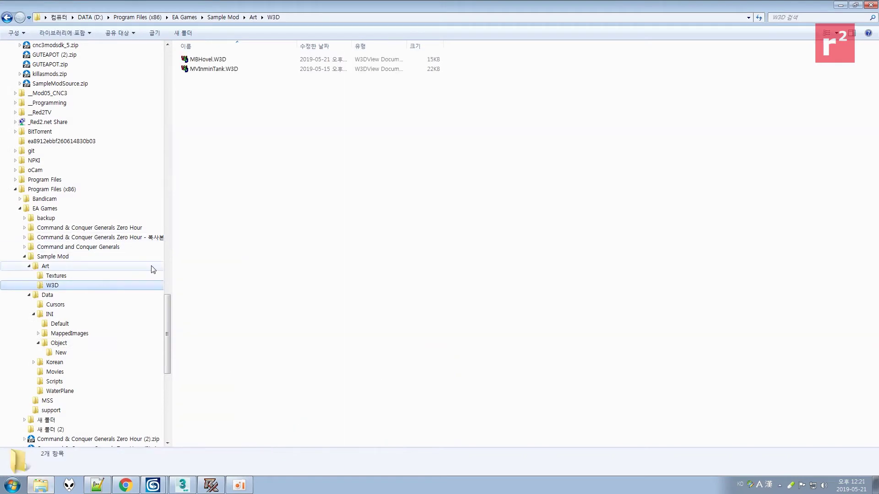
{"action": "left_click", "coordinate": [206, 59]}
{"action": "key", "text": "F2"}
{"action": "key", "text": "ctrl+c"}
{"action": "left_click", "coordinate": [276, 256]}
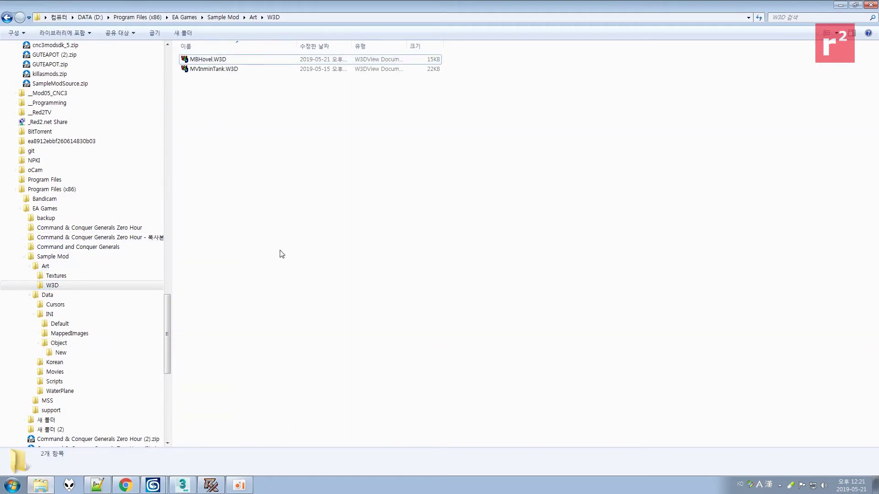
Switch to Notepad++, set the NONE condition state's model in GLAHovel.ini to MBHovel with UBBARRACKS commented out, and save the file.
{"action": "left_click", "coordinate": [98, 486]}
{"action": "key", "text": "ctrl+v"}
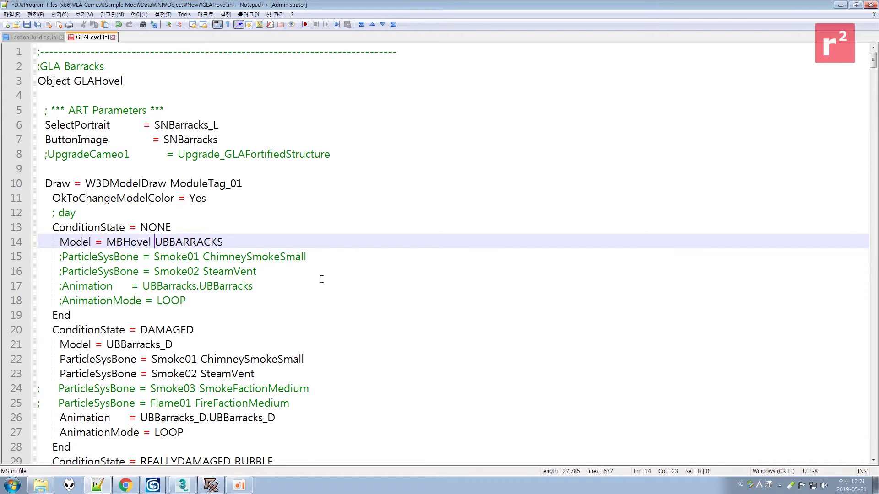
{"action": "type", "text": ";"}
{"action": "scroll", "coordinate": [305, 256], "scroll_direction": "down", "scroll_amount": 8}
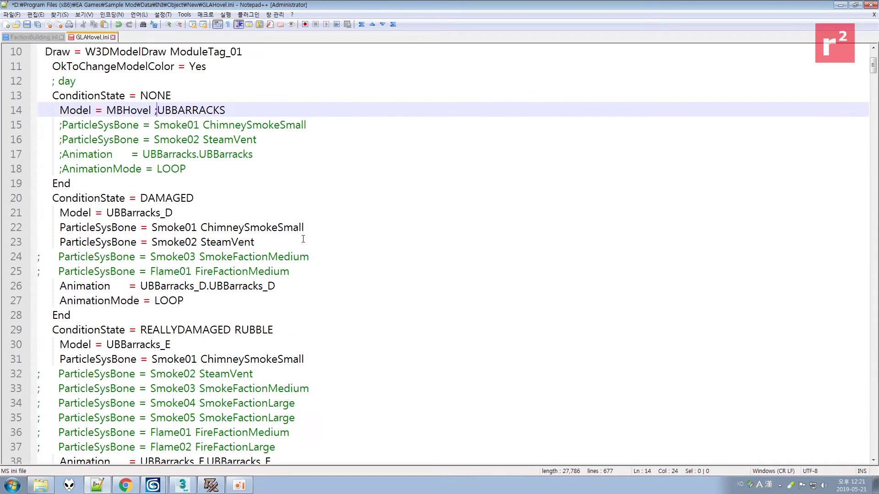
{"action": "scroll", "coordinate": [303, 235], "scroll_direction": "up", "scroll_amount": 8}
{"action": "key", "text": "ctrl+s"}
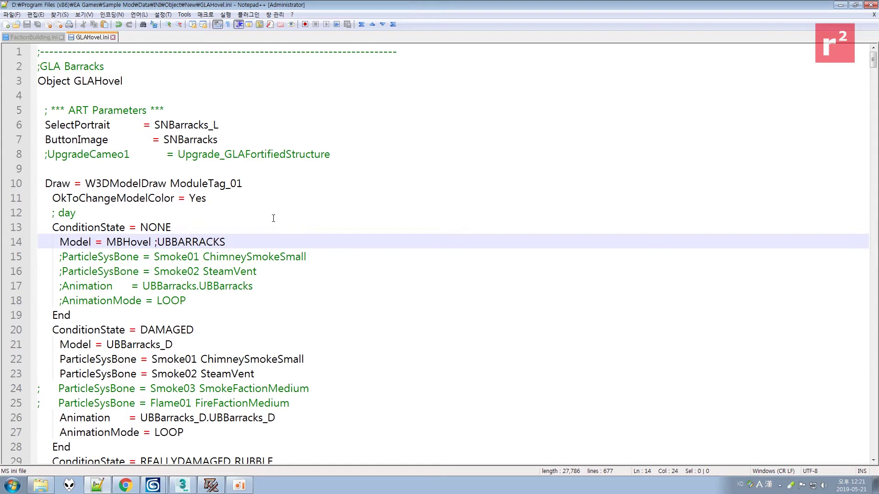
Open CommandButton.ini and CommandSet.ini together from the Sample Mod's Data\INI folder.
{"action": "left_click", "coordinate": [16, 25]}
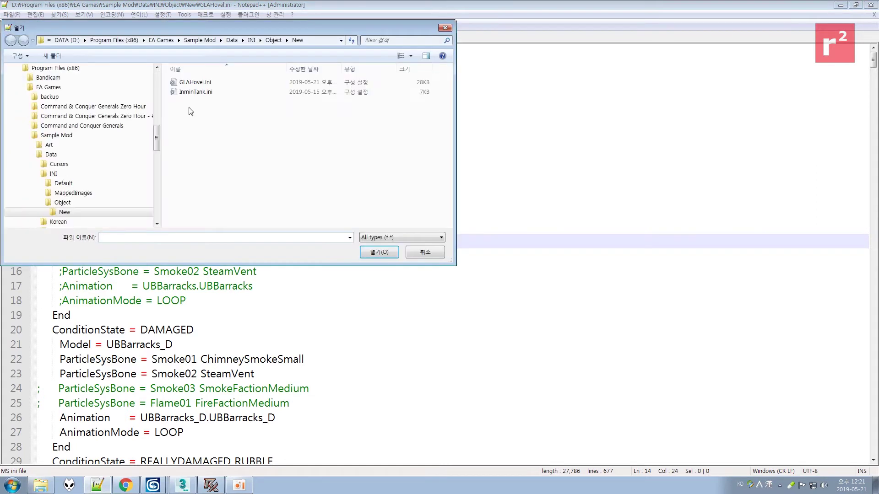
{"action": "left_click", "coordinate": [48, 173]}
{"action": "left_click", "coordinate": [206, 168]}
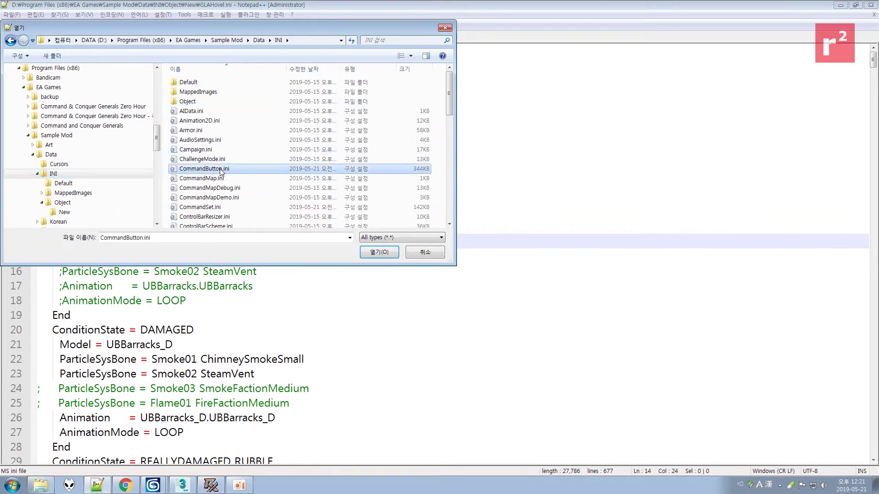
{"action": "left_click", "coordinate": [217, 208], "text": "ctrl"}
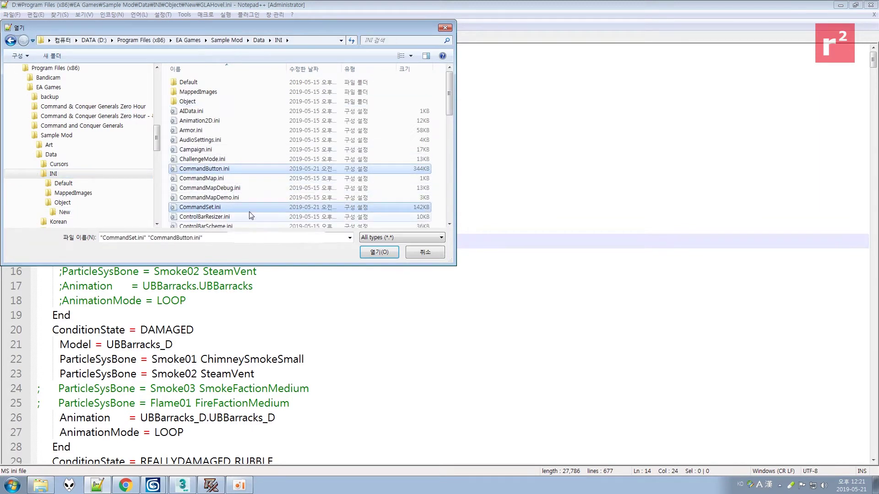
{"action": "left_click", "coordinate": [379, 252]}
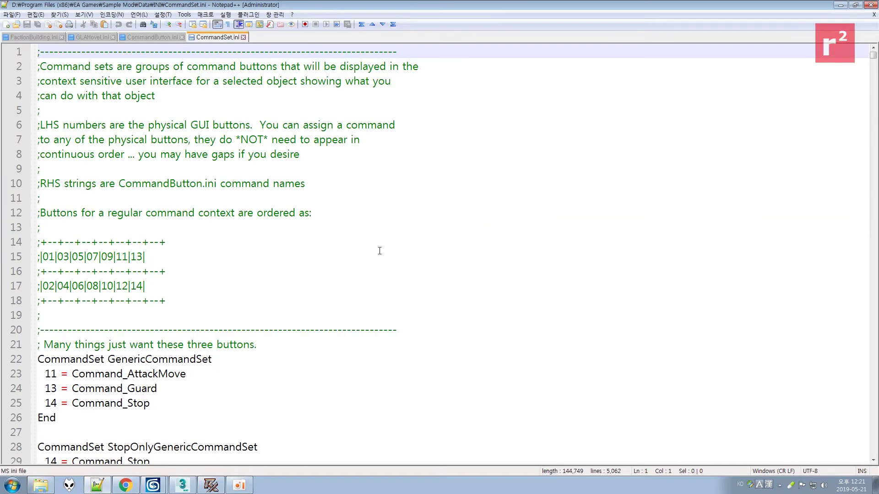
Review the Command_ConstructGLAHovel button definition at the end of CommandButton.ini.
{"action": "left_click", "coordinate": [163, 37]}
{"action": "left_click_drag", "start_coordinate": [873, 55], "coordinate": [873, 453]}
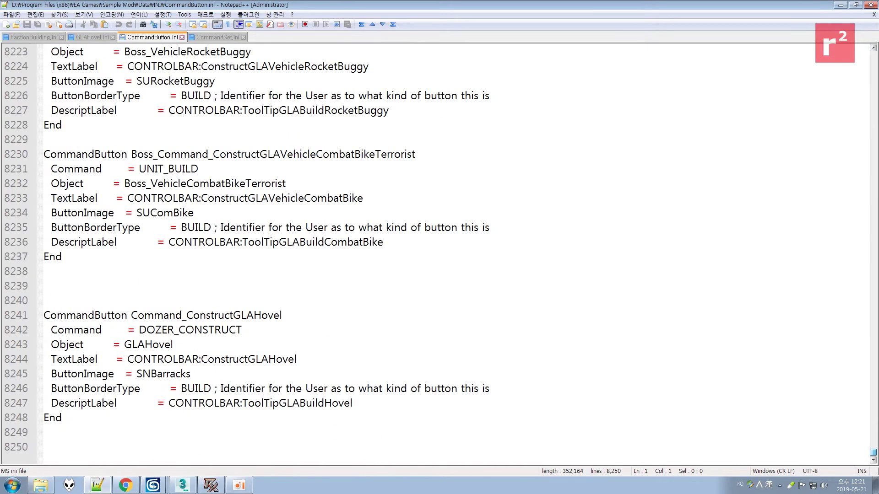
{"action": "left_click", "coordinate": [116, 440]}
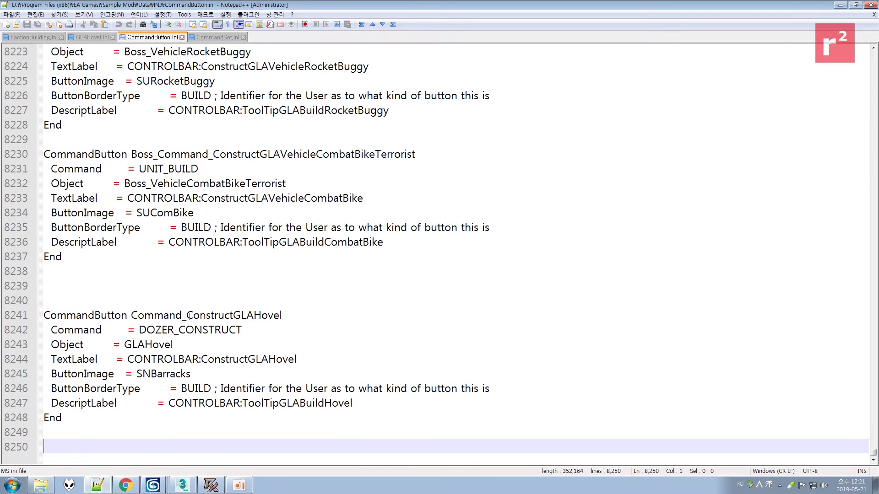
{"action": "left_click_drag", "start_coordinate": [45, 316], "coordinate": [73, 419]}
{"action": "left_click", "coordinate": [83, 445]}
{"action": "left_click", "coordinate": [293, 315]}
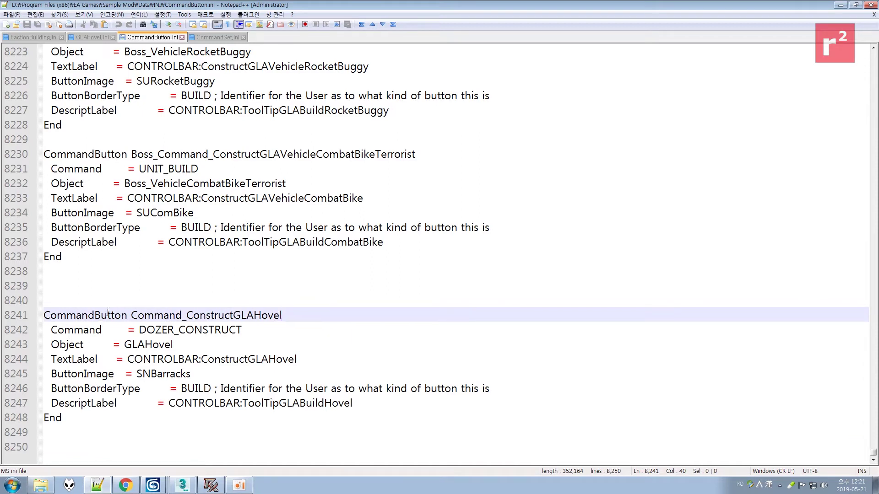
{"action": "left_click", "coordinate": [138, 452]}
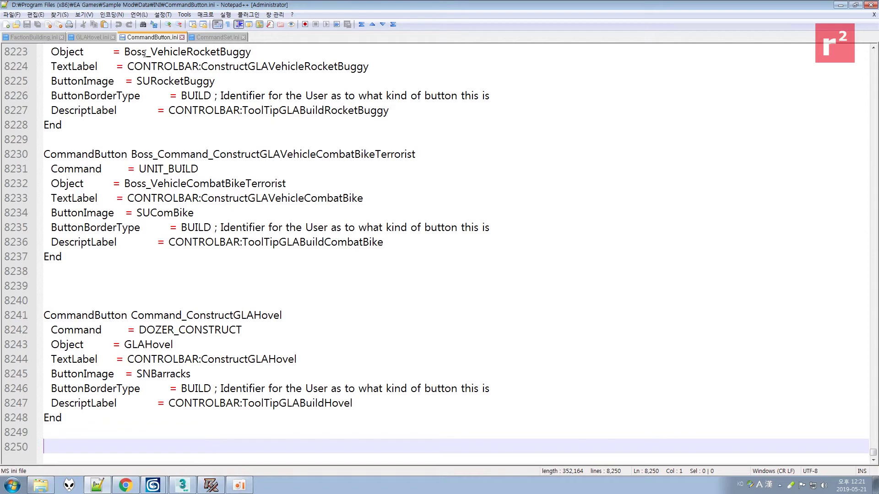
Add the comment line ";GLA Hovel" below ";GLA Barracks" in GLAHovel.ini and save the file.
{"action": "left_click", "coordinate": [104, 38]}
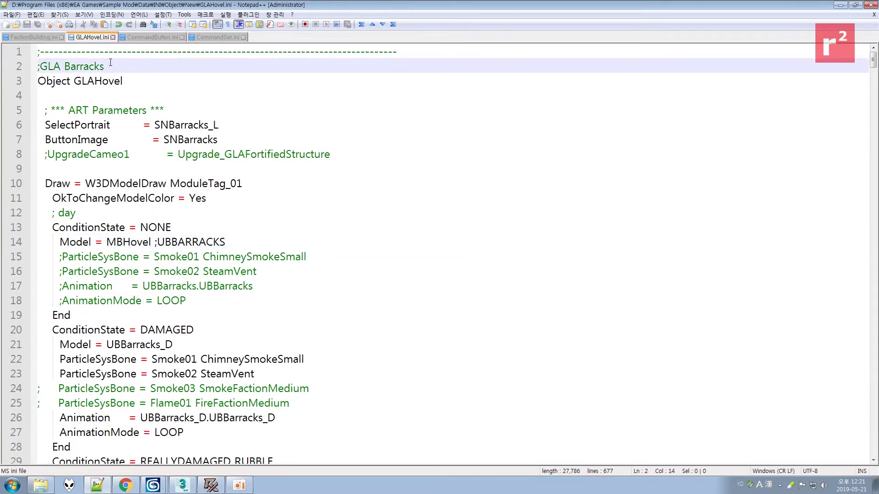
{"action": "key", "text": "Return"}
{"action": "type", "text": "GLA Hovel"}
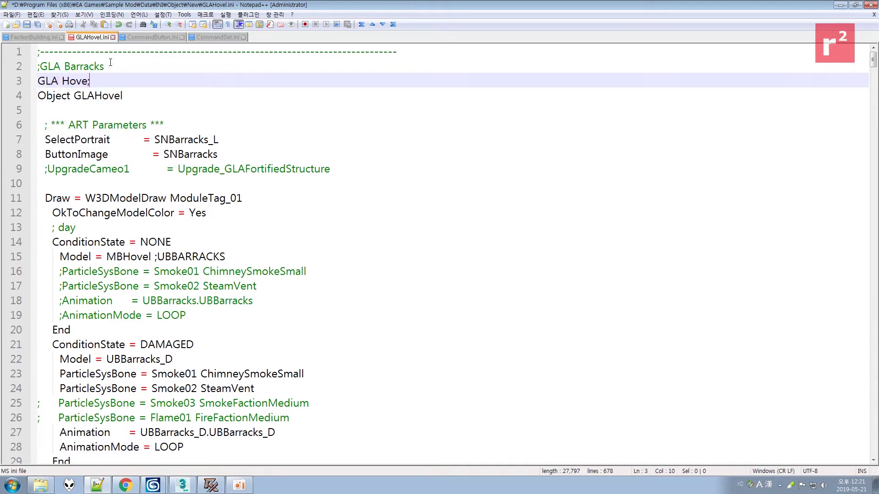
{"action": "key", "text": "Home"}
{"action": "type", "text": ";"}
{"action": "key", "text": "ctrl+s"}
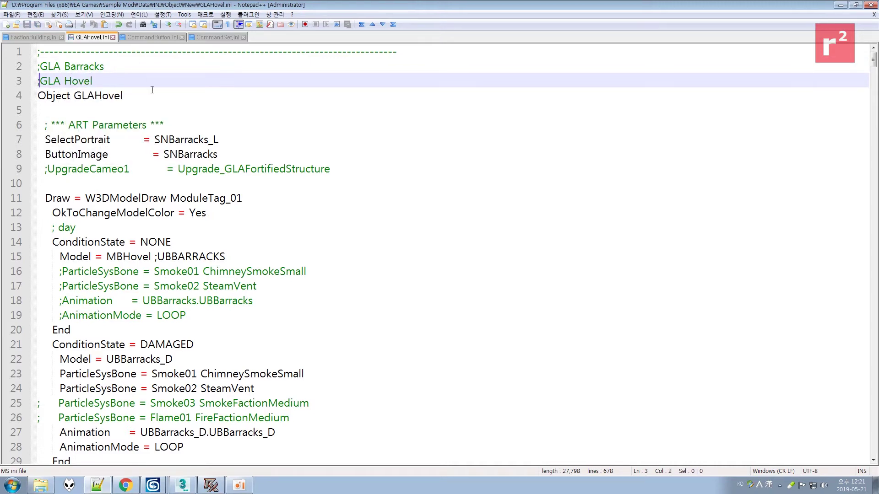
{"action": "left_click", "coordinate": [141, 92]}
Search CommandSet.ini for the Command_ConstructGLAHovel name taken from CommandButton.ini.
{"action": "left_click", "coordinate": [217, 37]}
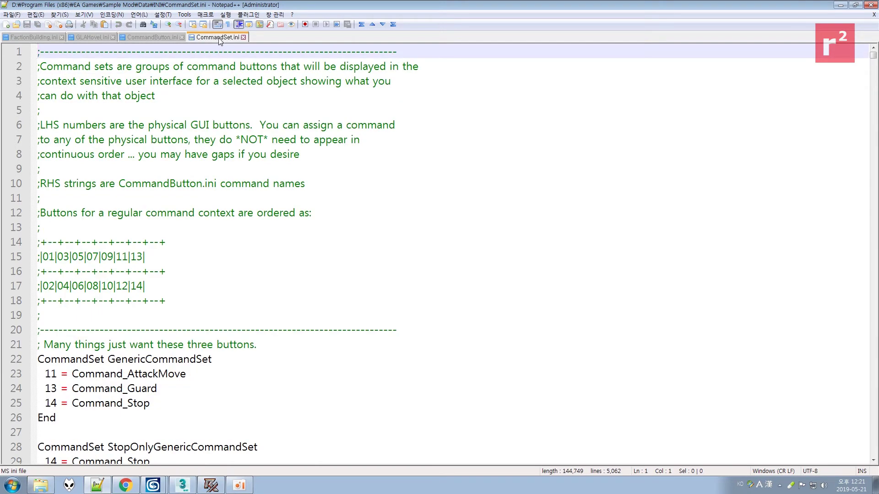
{"action": "left_click", "coordinate": [141, 38]}
{"action": "double_click", "coordinate": [257, 315]}
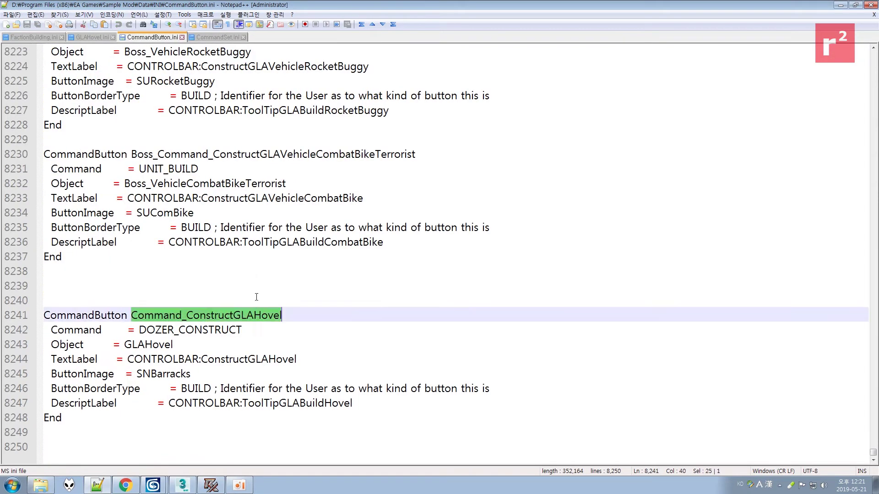
{"action": "left_click", "coordinate": [227, 37]}
{"action": "key", "text": "ctrl+f"}
{"action": "key", "text": "Return"}
{"action": "key", "text": "Escape"}
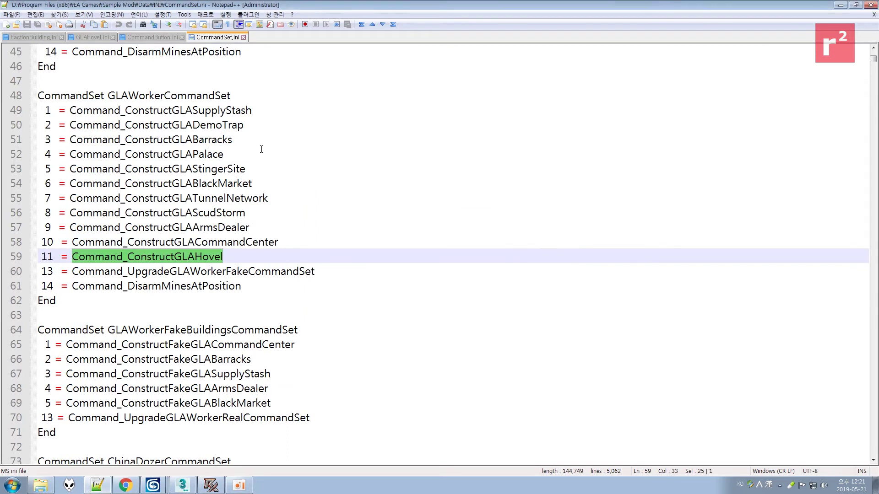
Check the hovel construction entry in slot 11 of GLAWorkerCommandSet.
{"action": "left_click", "coordinate": [286, 198]}
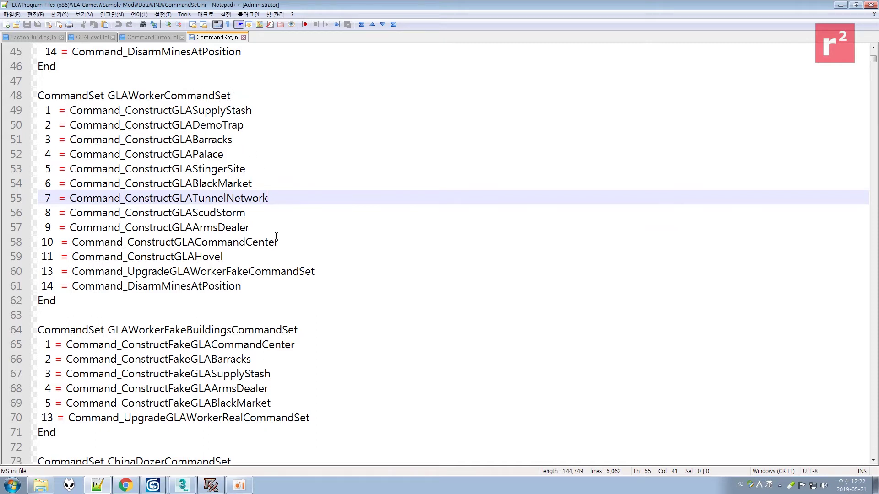
{"action": "left_click", "coordinate": [261, 271]}
{"action": "left_click", "coordinate": [258, 256]}
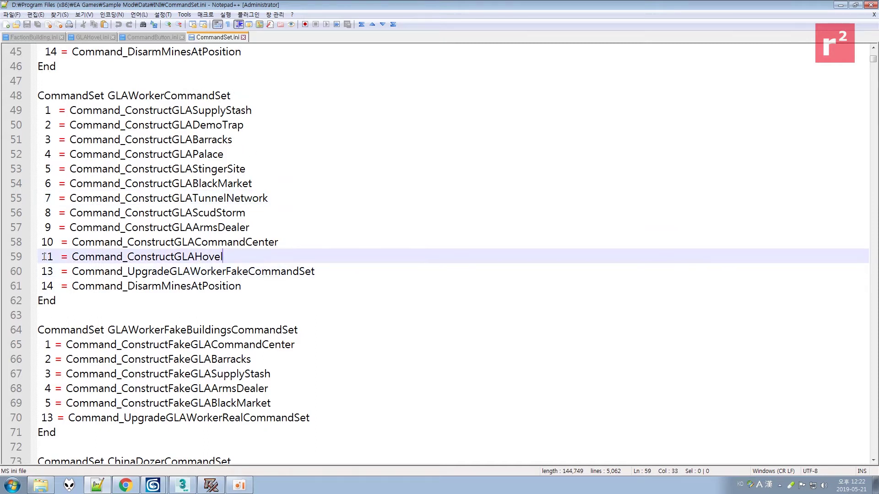
{"action": "left_click_drag", "start_coordinate": [46, 257], "coordinate": [256, 255]}
{"action": "left_click_drag", "start_coordinate": [42, 257], "coordinate": [277, 253]}
{"action": "left_click", "coordinate": [288, 252]}
Switch to the file manager and launch generals.exe from the Sample Mod folder.
{"action": "left_click", "coordinate": [46, 485]}
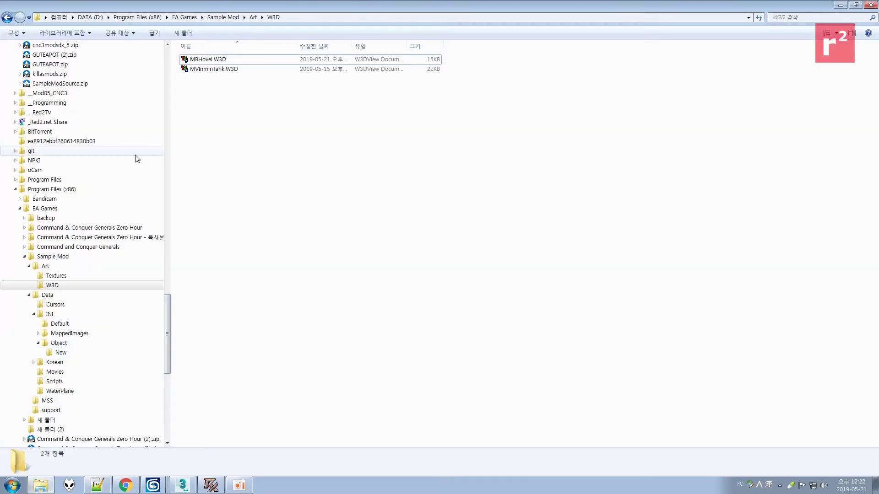
{"action": "left_click", "coordinate": [116, 256]}
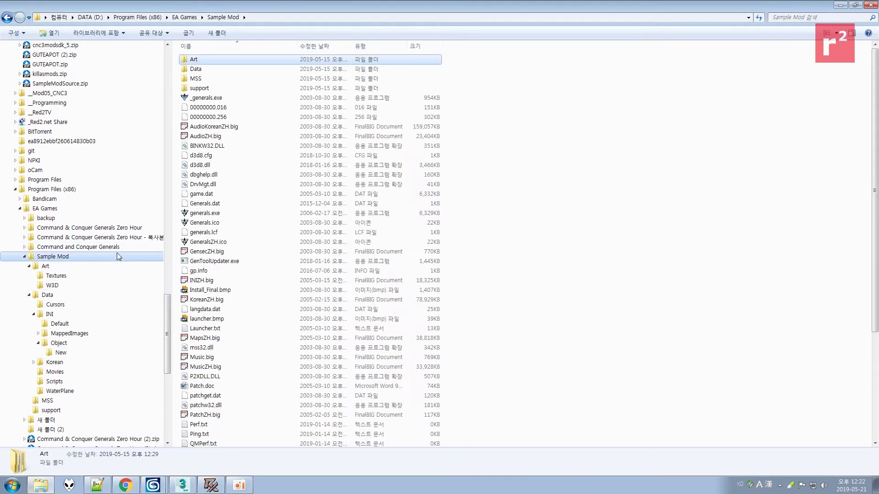
{"action": "left_click", "coordinate": [217, 214]}
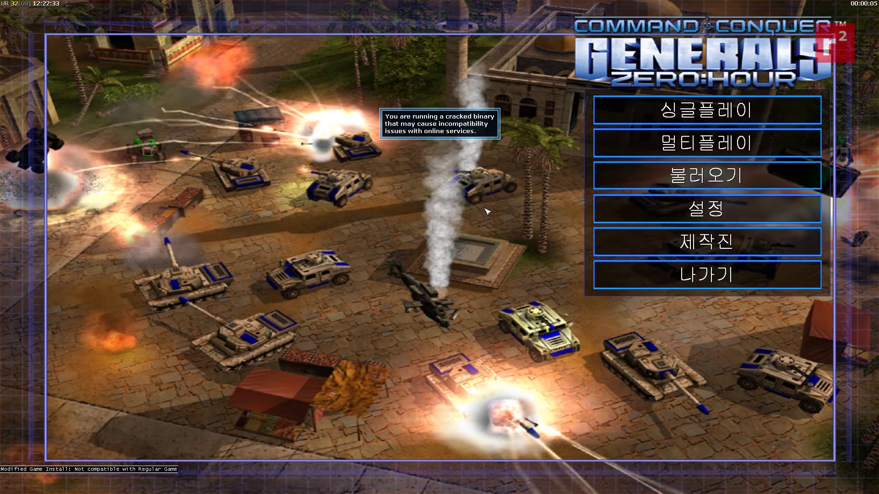
Start a single-player skirmish match from the game's main menu.
{"action": "left_click", "coordinate": [691, 106]}
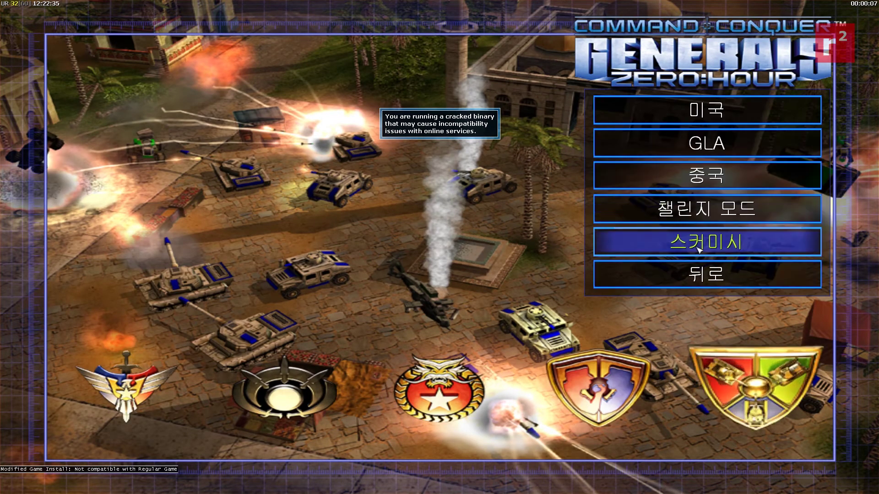
{"action": "left_click", "coordinate": [696, 241]}
{"action": "left_click", "coordinate": [280, 437]}
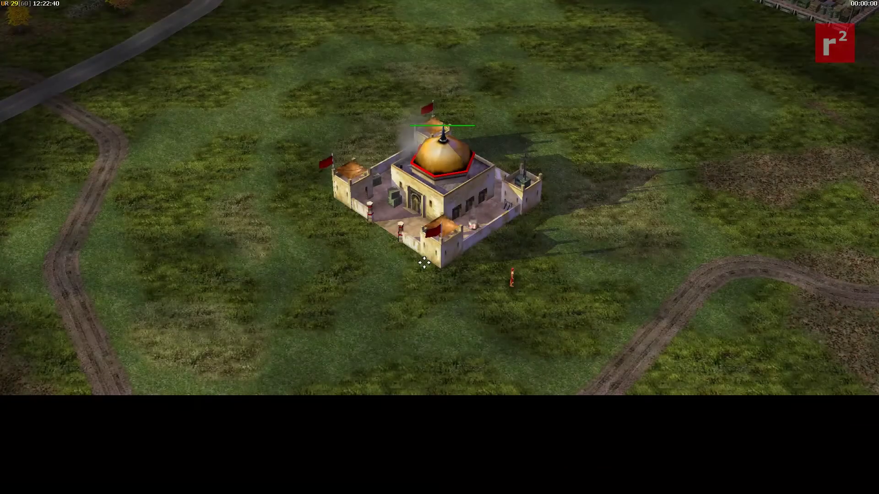
Have the GLA worker construct the new hovel on the open ground beside the command center.
{"action": "left_click", "coordinate": [512, 277]}
{"action": "right_click_drag", "start_coordinate": [496, 265], "coordinate": [549, 293]}
{"action": "left_click", "coordinate": [549, 255]}
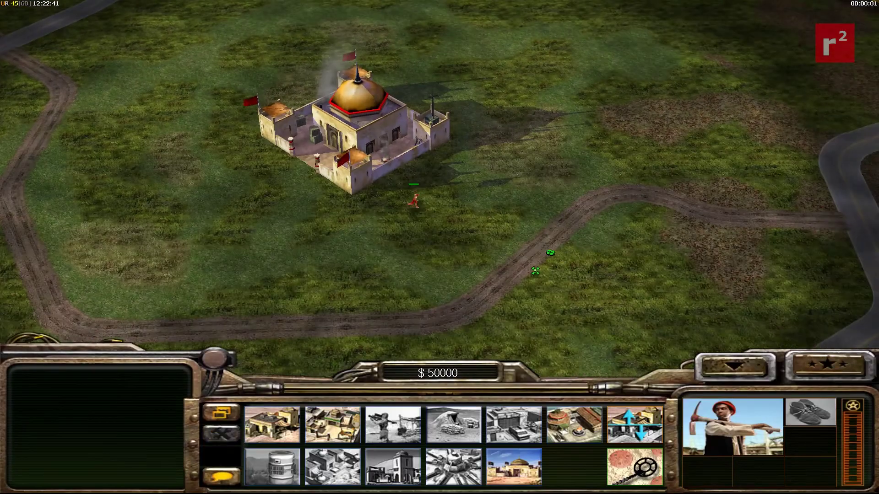
{"action": "left_click", "coordinate": [578, 430]}
{"action": "left_click", "coordinate": [576, 425]}
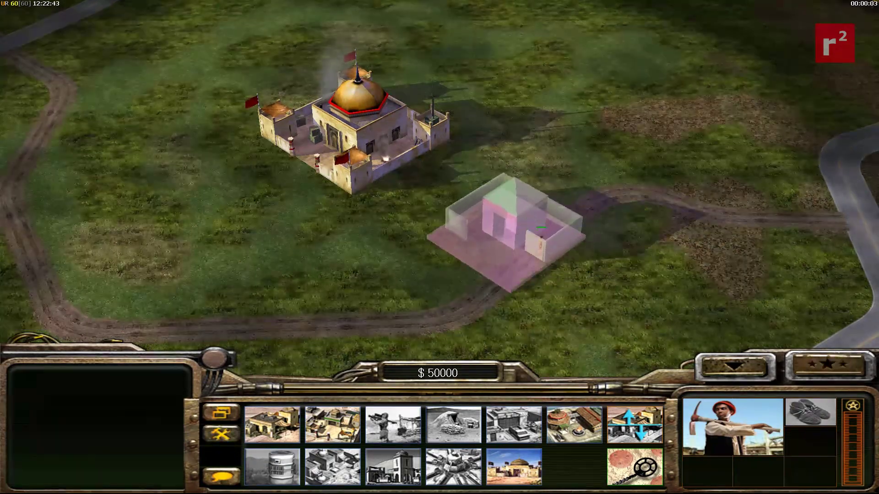
{"action": "left_click", "coordinate": [506, 227]}
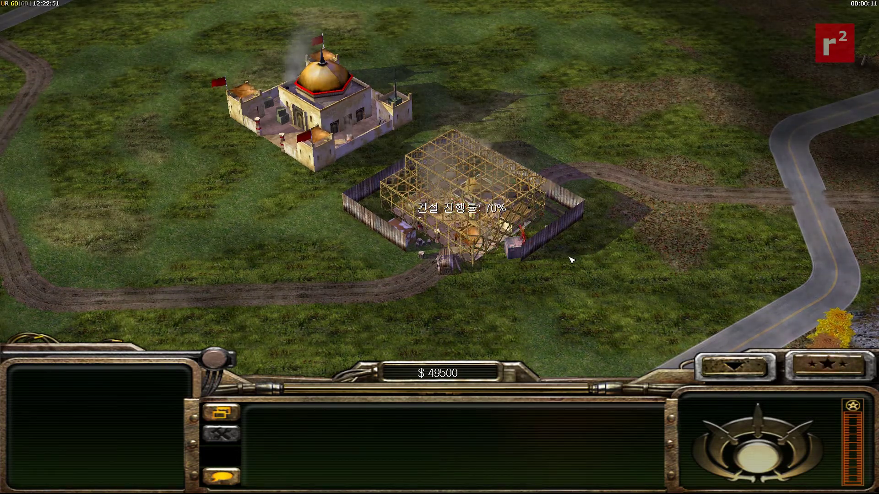
Send the worker away from the hovel's building site and deselect him.
{"action": "left_click_drag", "start_coordinate": [561, 246], "coordinate": [505, 213]}
{"action": "left_click", "coordinate": [610, 325]}
{"action": "right_click", "coordinate": [600, 310]}
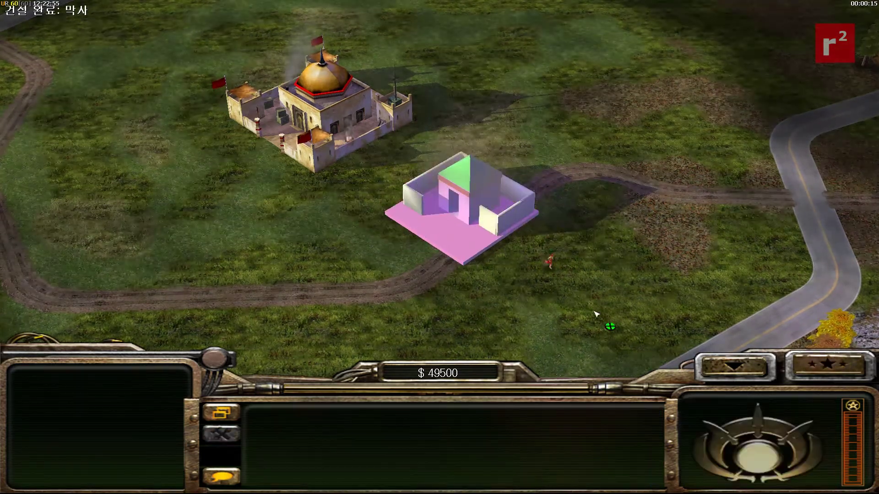
Capture two in-game screenshots of the finished hovel beside the command center.
{"action": "right_click_drag", "start_coordinate": [543, 293], "coordinate": [550, 294]}
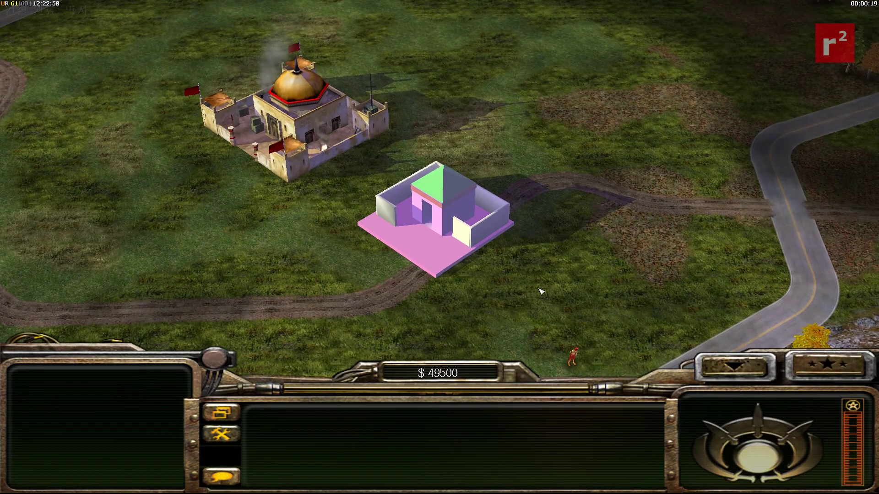
{"action": "key", "text": "F12"}
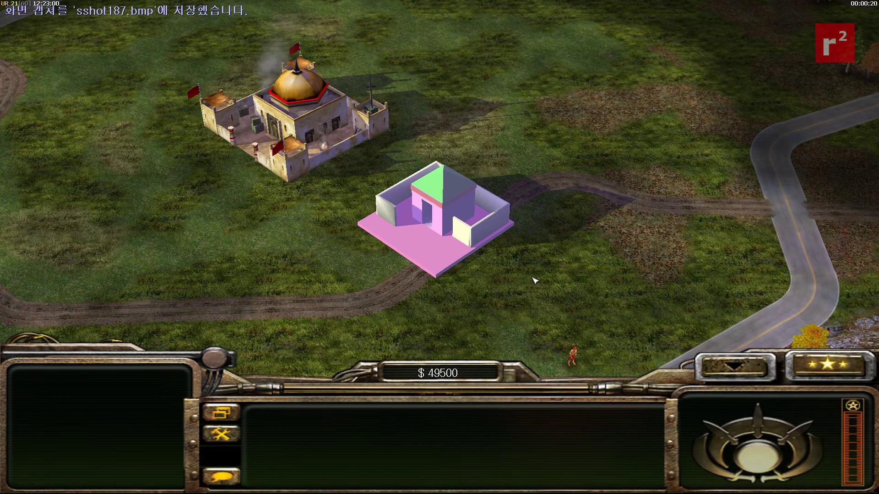
{"action": "key", "text": "F12"}
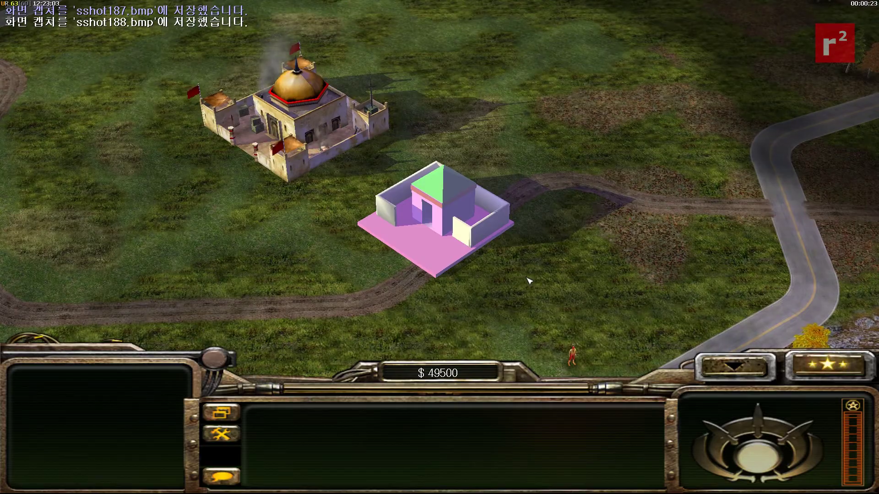
Quit the skirmish match and leave the score screen for the main menu.
{"action": "key", "text": "Escape"}
{"action": "left_click", "coordinate": [521, 281]}
{"action": "left_click", "coordinate": [361, 334]}
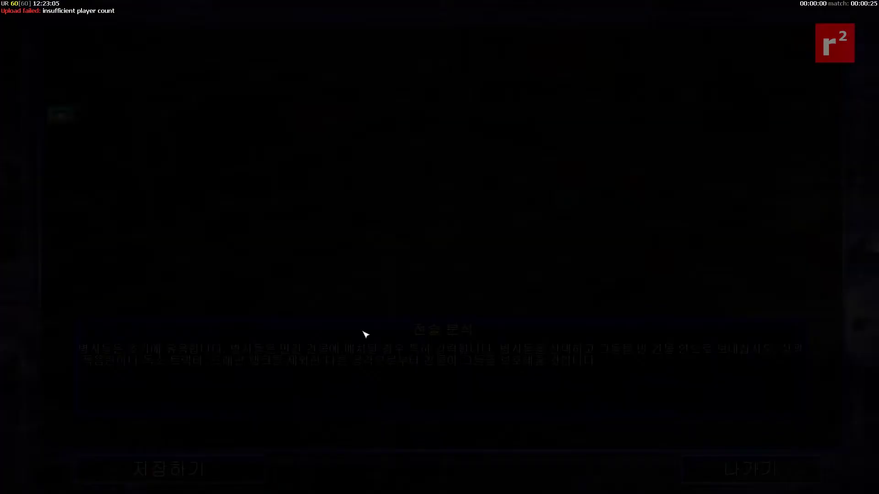
{"action": "left_click", "coordinate": [722, 471]}
{"action": "left_click", "coordinate": [661, 437]}
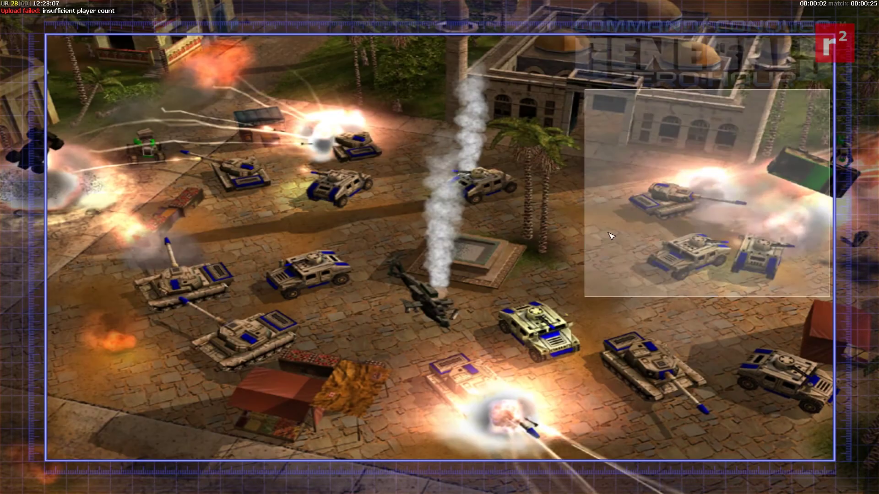
Exit the game to the desktop and switch to the hovel model scene in 3ds Max.
{"action": "left_click", "coordinate": [654, 287]}
{"action": "left_click", "coordinate": [328, 338]}
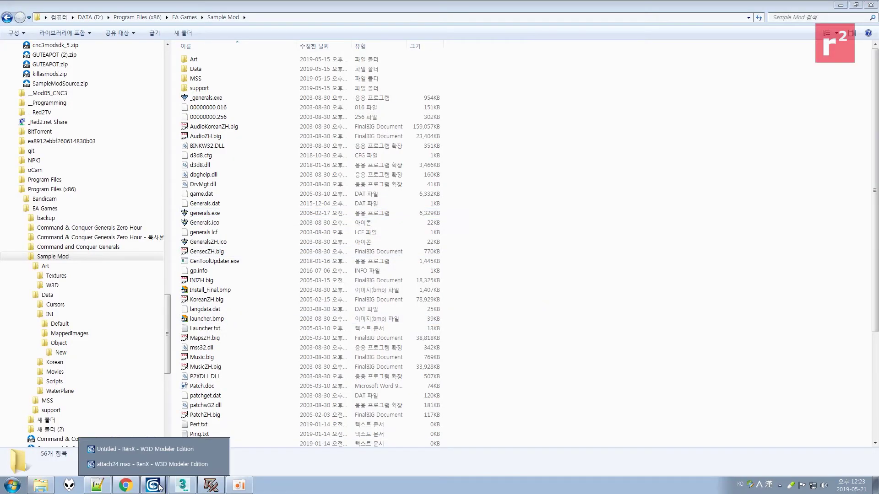
{"action": "left_click", "coordinate": [182, 485]}
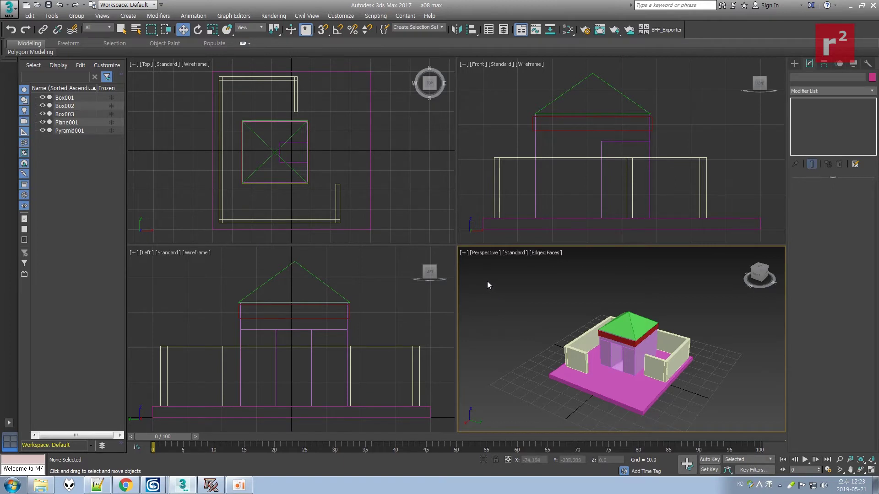
Save the hovel scene as b01.max, followed by an incremented copy, b02.max, in the HovelTut folder.
{"action": "left_click", "coordinate": [8, 9]}
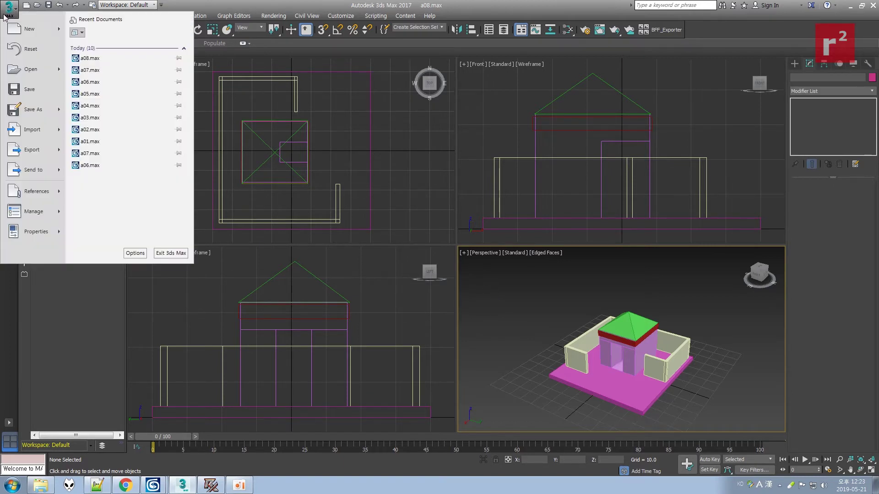
{"action": "left_click", "coordinate": [17, 120]}
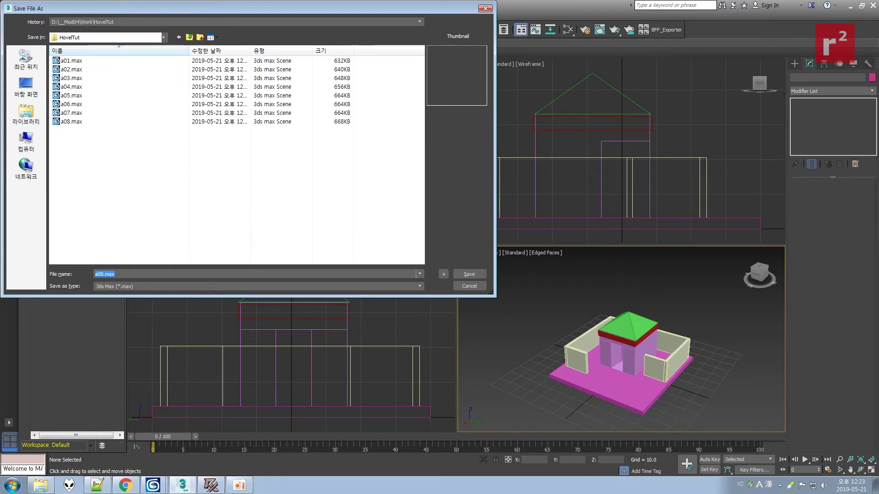
{"action": "type", "text": "b"}
{"action": "left_click", "coordinate": [479, 274]}
{"action": "left_click", "coordinate": [9, 9]}
{"action": "left_click", "coordinate": [17, 120]}
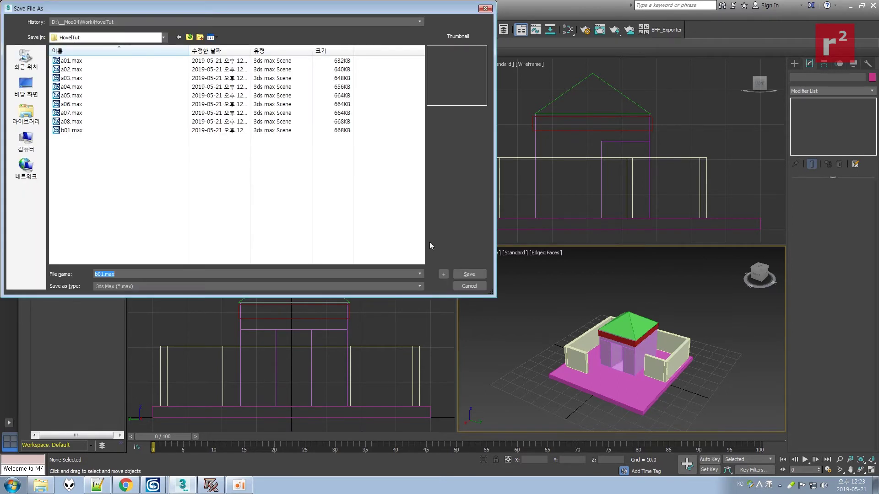
{"action": "left_click", "coordinate": [443, 274]}
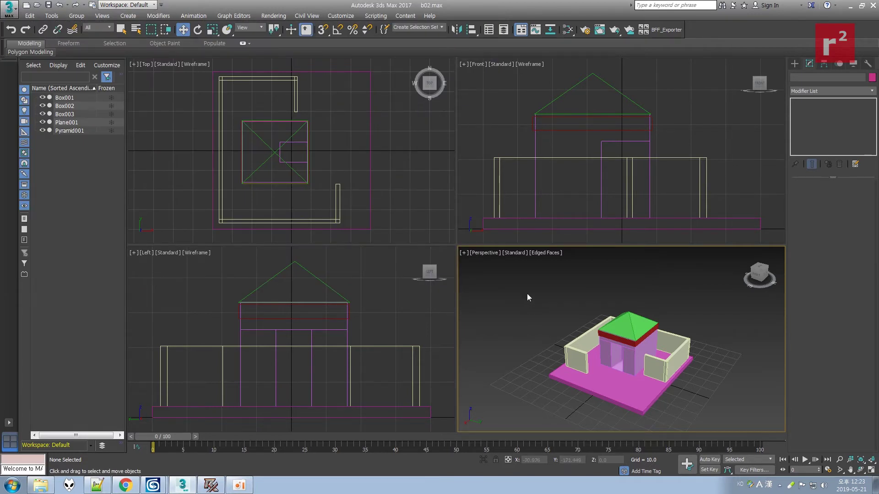
View the latest in-game screenshot, sshot188.bmp, from the Command and Conquer Generals Zero Hour Data folder, and return to 3ds Max.
{"action": "left_click", "coordinate": [40, 485]}
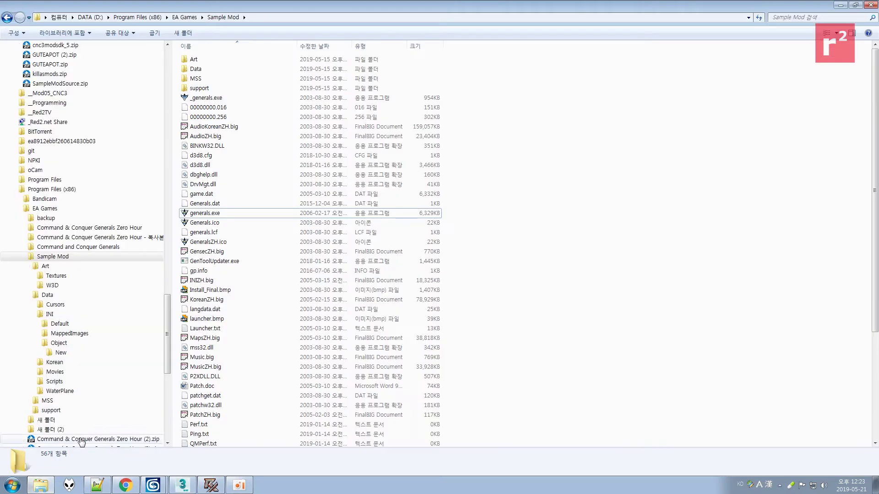
{"action": "left_click_drag", "start_coordinate": [167, 136], "coordinate": [167, 72]}
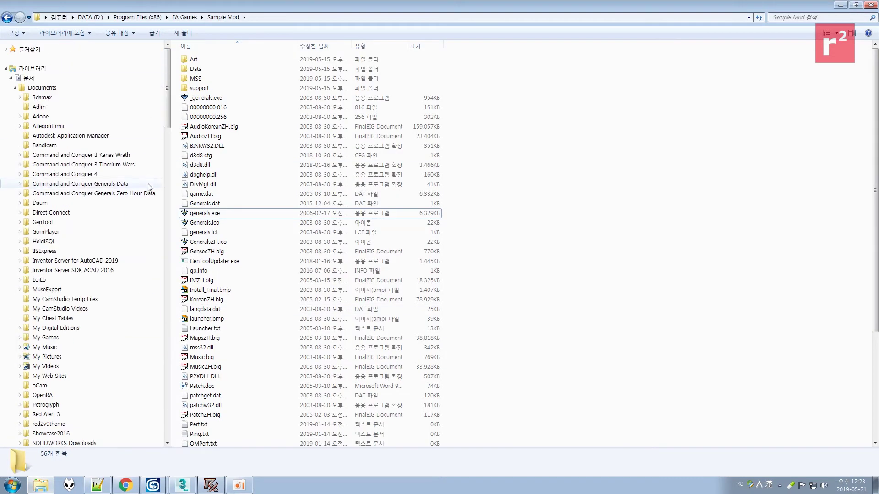
{"action": "left_click", "coordinate": [140, 194]}
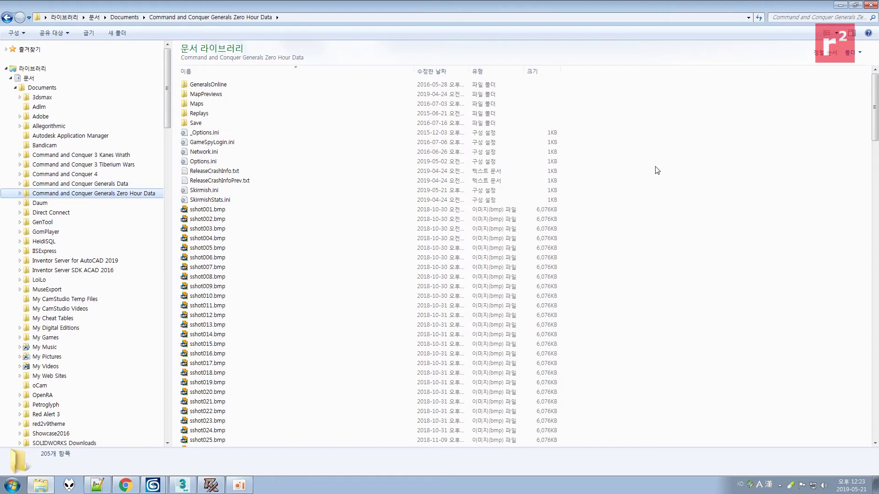
{"action": "left_click_drag", "start_coordinate": [874, 92], "coordinate": [874, 395]}
{"action": "double_click", "coordinate": [200, 404]}
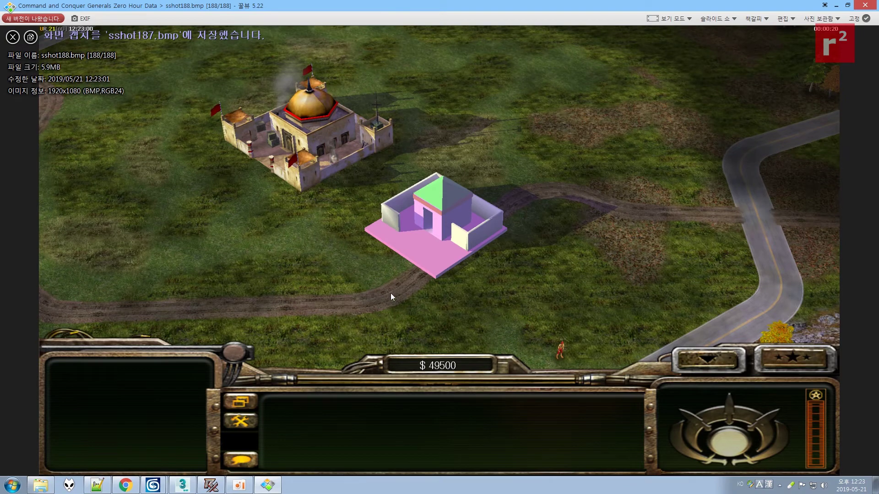
{"action": "left_click", "coordinate": [863, 5]}
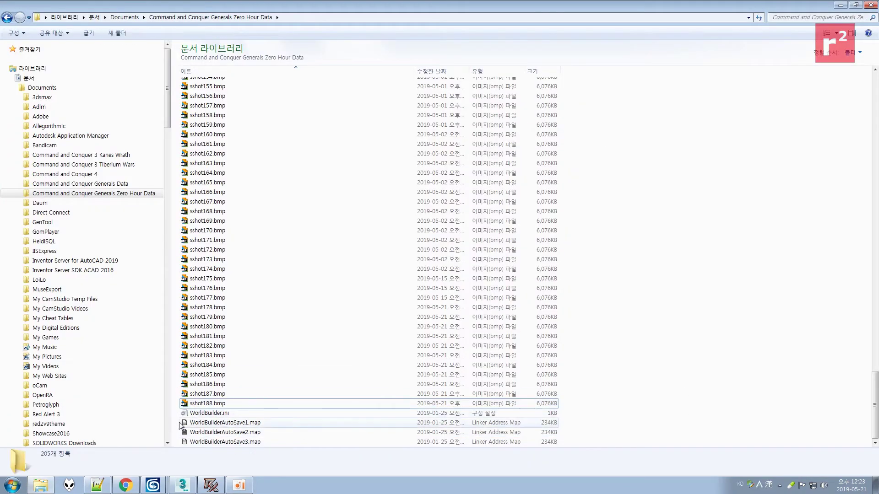
{"action": "mouse_move", "coordinate": [182, 485]}
{"action": "left_click", "coordinate": [273, 454]}
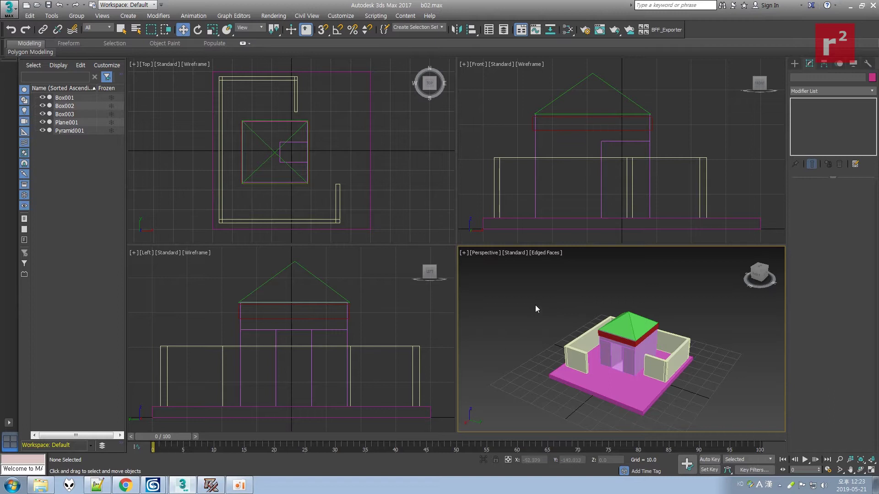
{"action": "left_click", "coordinate": [239, 485]}
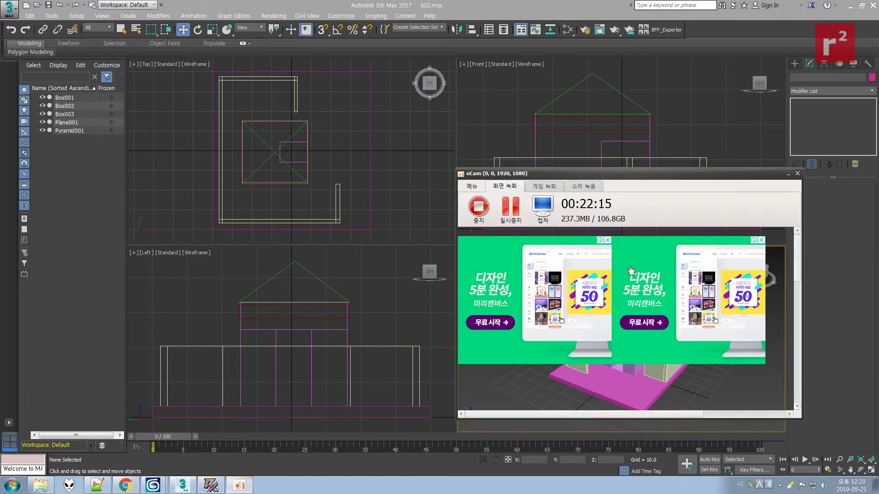
{"action": "left_click", "coordinate": [788, 174]}
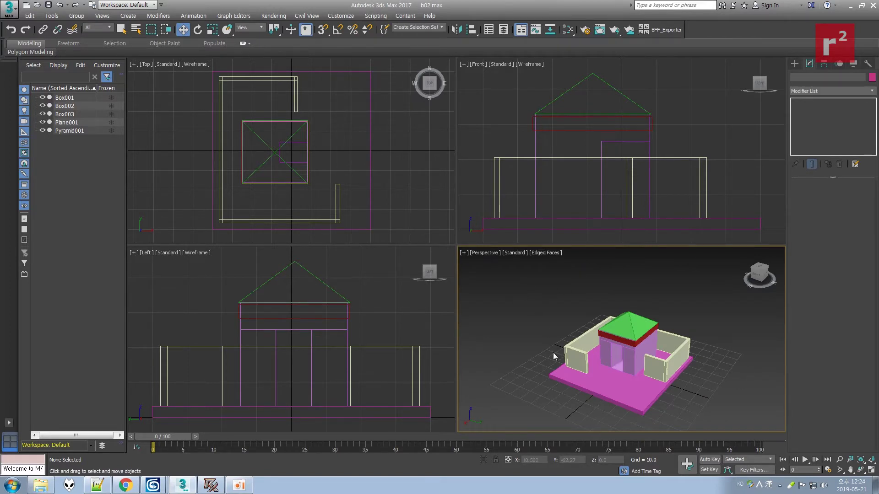
{"action": "left_click", "coordinate": [606, 375]}
{"action": "left_click", "coordinate": [668, 313]}
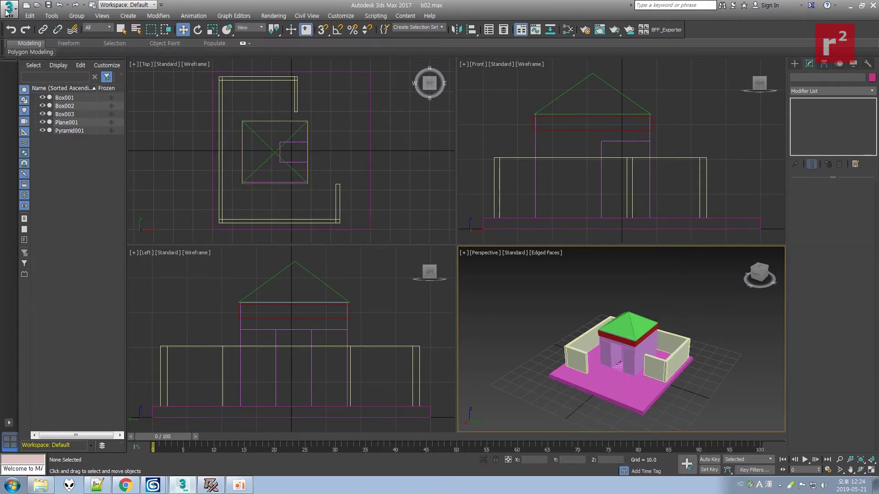
Delete the underside polygon of the hovel's base slab (Box001) and leave polygon editing.
{"action": "left_click", "coordinate": [618, 392]}
{"action": "left_click", "coordinate": [840, 197]}
{"action": "left_click", "coordinate": [861, 469]}
{"action": "left_click_drag", "start_coordinate": [641, 392], "coordinate": [634, 304]}
{"action": "right_click", "coordinate": [634, 304]}
{"action": "left_click", "coordinate": [623, 350]}
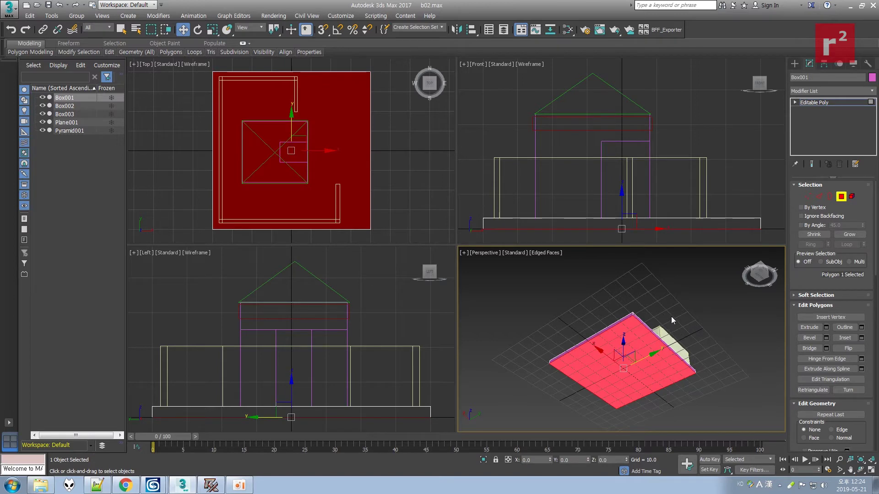
{"action": "left_click", "coordinate": [684, 305]}
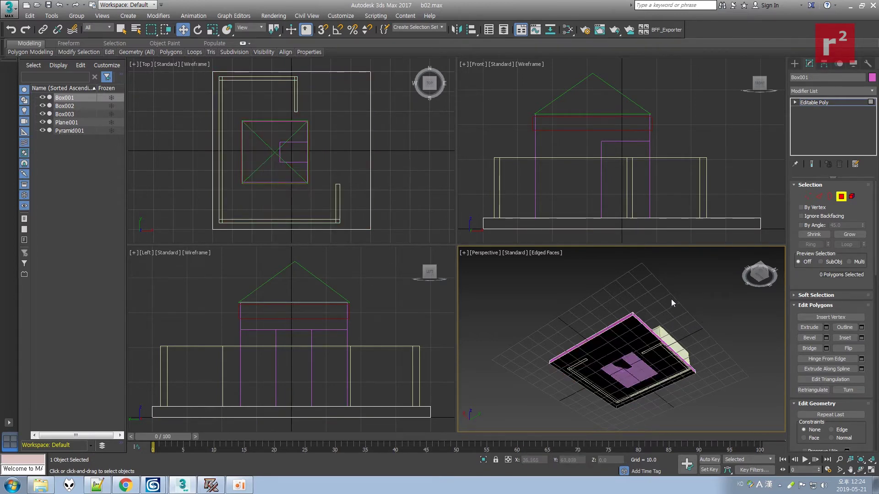
{"action": "left_click", "coordinate": [861, 471]}
{"action": "left_click_drag", "start_coordinate": [628, 307], "coordinate": [622, 384]}
{"action": "right_click", "coordinate": [622, 385]}
{"action": "left_click", "coordinate": [794, 64]}
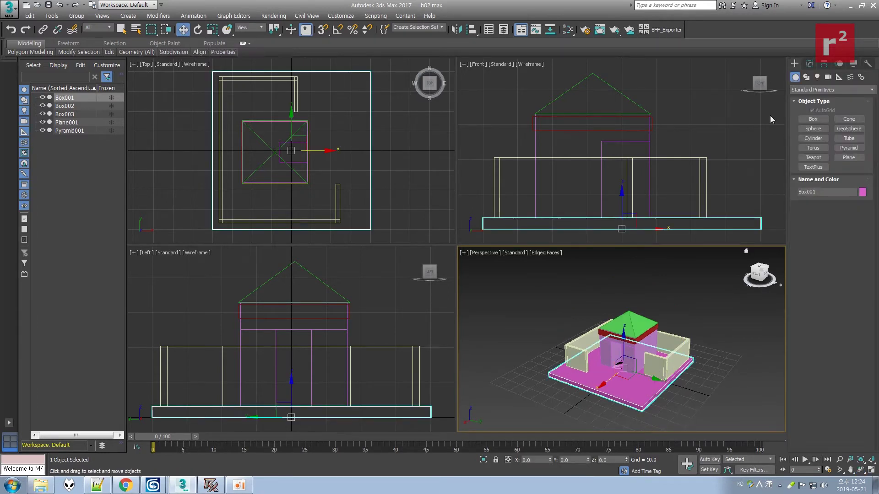
{"action": "left_click", "coordinate": [707, 306]}
Hide every object except the house body (Box002) and select it.
{"action": "right_click", "coordinate": [640, 350]}
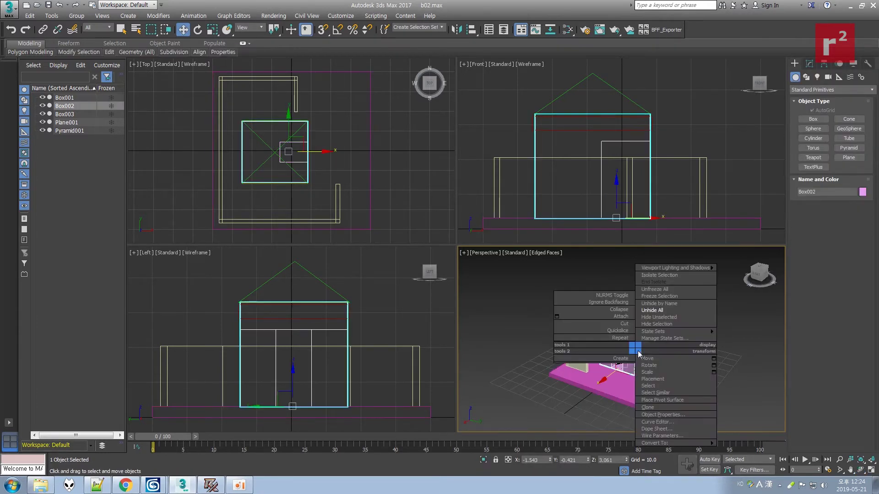
{"action": "left_click", "coordinate": [659, 324]}
{"action": "middle_click_drag", "start_coordinate": [674, 378], "coordinate": [647, 390]}
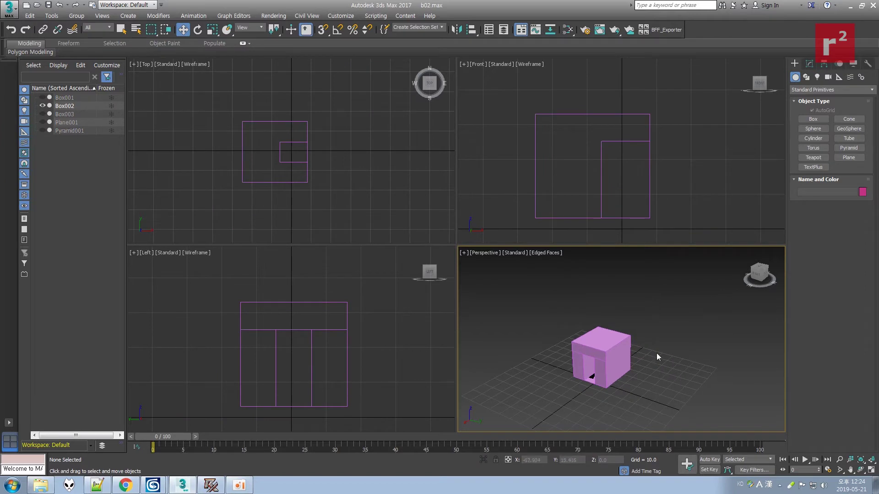
{"action": "scroll", "coordinate": [658, 337], "scroll_direction": "up", "scroll_amount": 3}
{"action": "middle_click_drag", "start_coordinate": [658, 336], "coordinate": [684, 332]}
{"action": "left_click", "coordinate": [650, 334]}
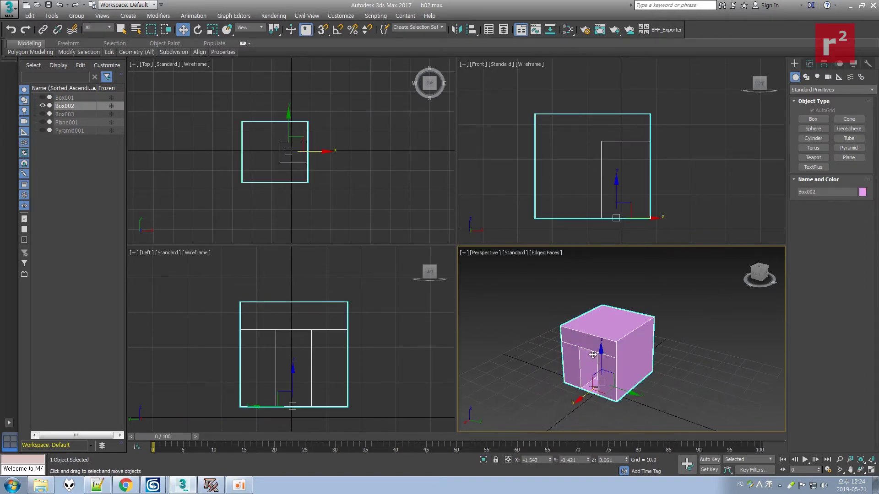
Delete the floor polygon inside the doorway of the house body.
{"action": "left_click", "coordinate": [810, 65]}
{"action": "left_click", "coordinate": [841, 197]}
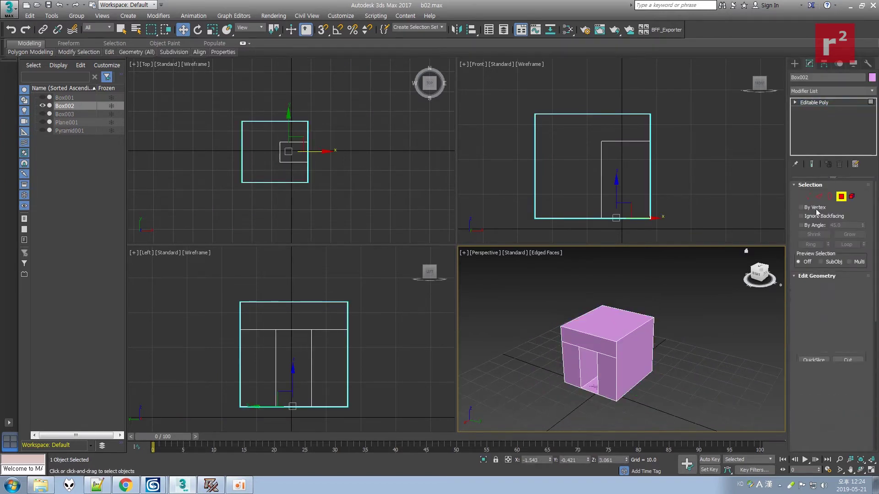
{"action": "left_click", "coordinate": [593, 387]}
{"action": "left_click", "coordinate": [577, 381]}
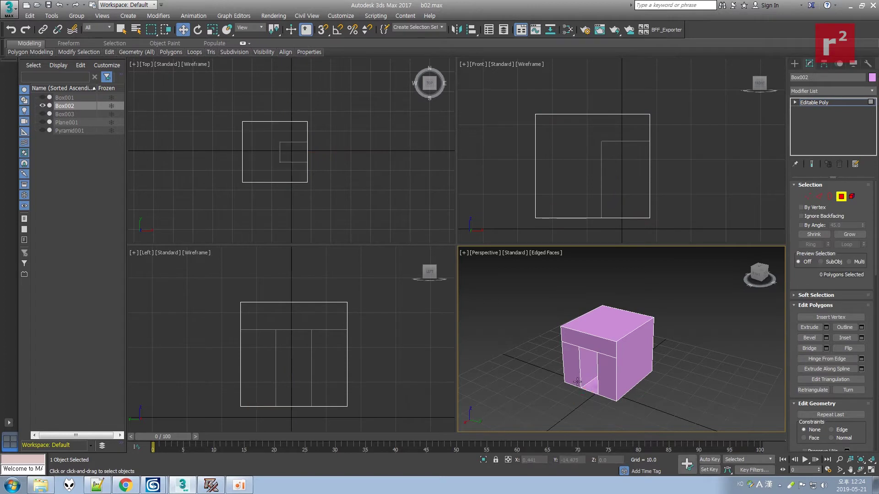
{"action": "left_click", "coordinate": [588, 389]}
{"action": "key", "text": "Delete"}
{"action": "left_click", "coordinate": [860, 470]}
{"action": "left_click_drag", "start_coordinate": [622, 321], "coordinate": [704, 344]}
{"action": "key", "text": "w"}
Target-weld the two outer vertices at door-top height on the house front onto the upper front corners.
{"action": "key", "text": "1"}
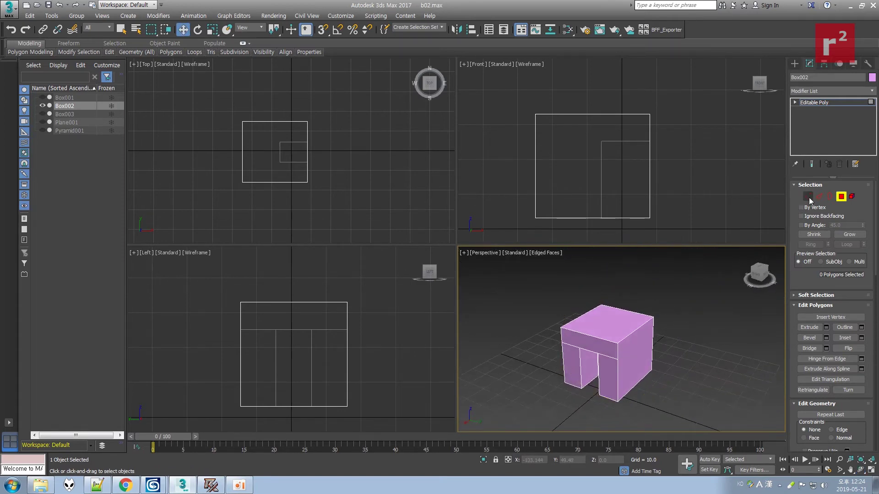
{"action": "left_click", "coordinate": [687, 321]}
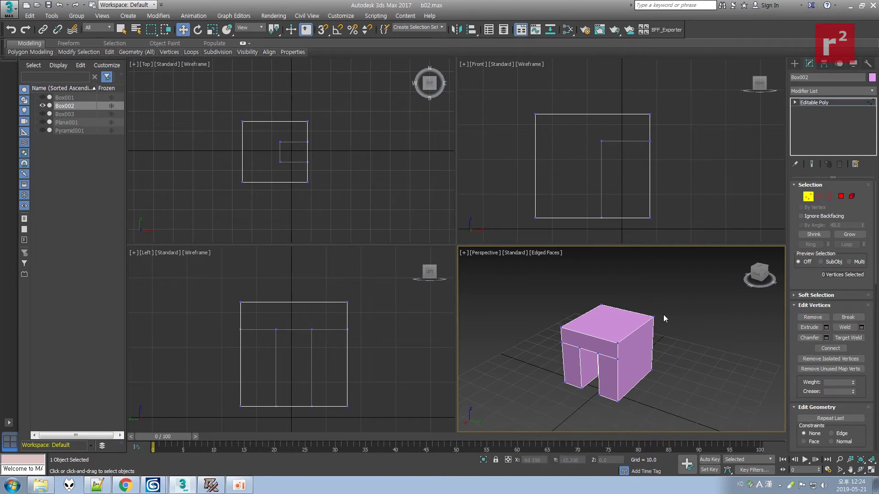
{"action": "left_click", "coordinate": [845, 338]}
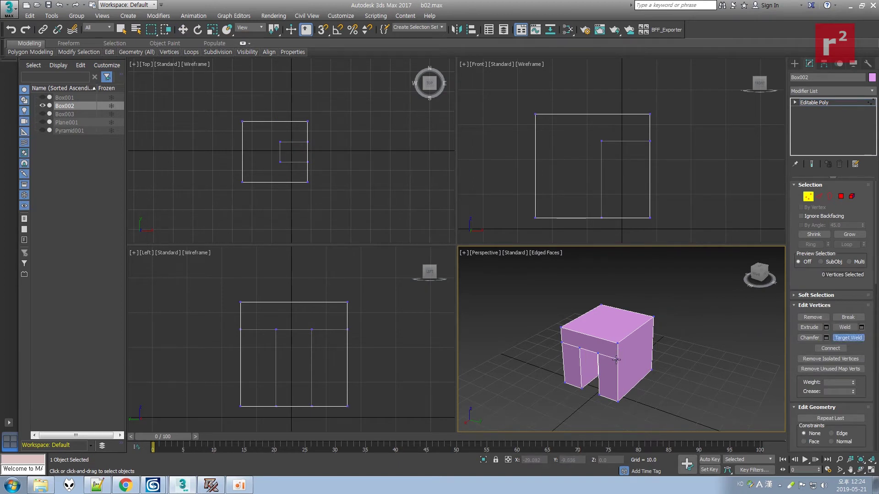
{"action": "left_click", "coordinate": [562, 329]}
{"action": "left_click", "coordinate": [864, 338]}
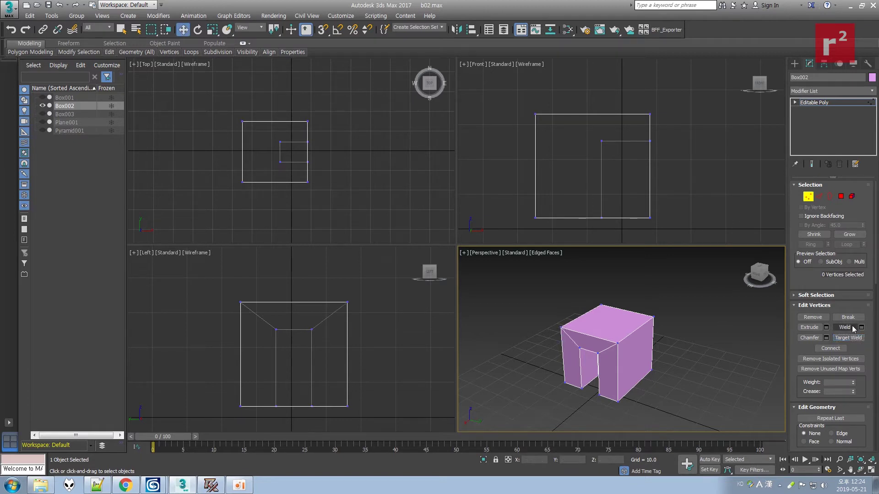
Leave vertex editing of the house body and unhide all of the hovel's objects.
{"action": "left_click", "coordinate": [794, 64]}
{"action": "right_click", "coordinate": [748, 365]}
{"action": "left_click", "coordinate": [696, 349]}
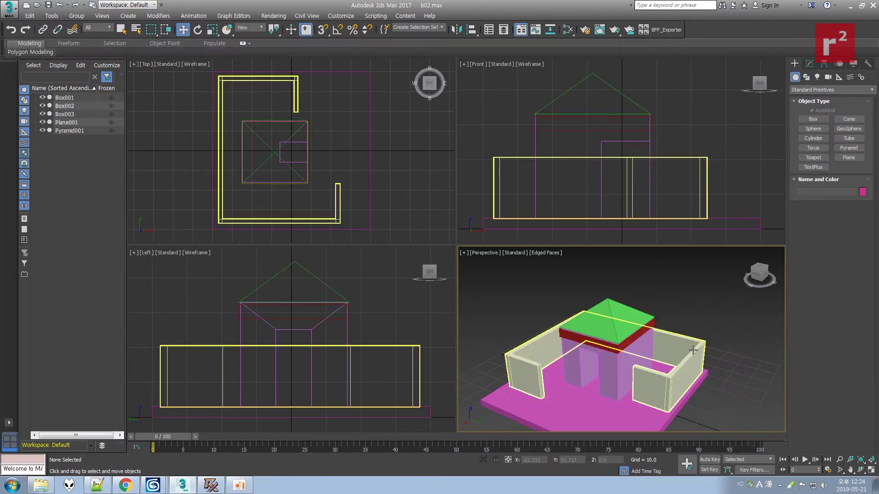
{"action": "left_click", "coordinate": [860, 470]}
{"action": "left_click_drag", "start_coordinate": [649, 348], "coordinate": [586, 365]}
{"action": "right_click", "coordinate": [595, 348]}
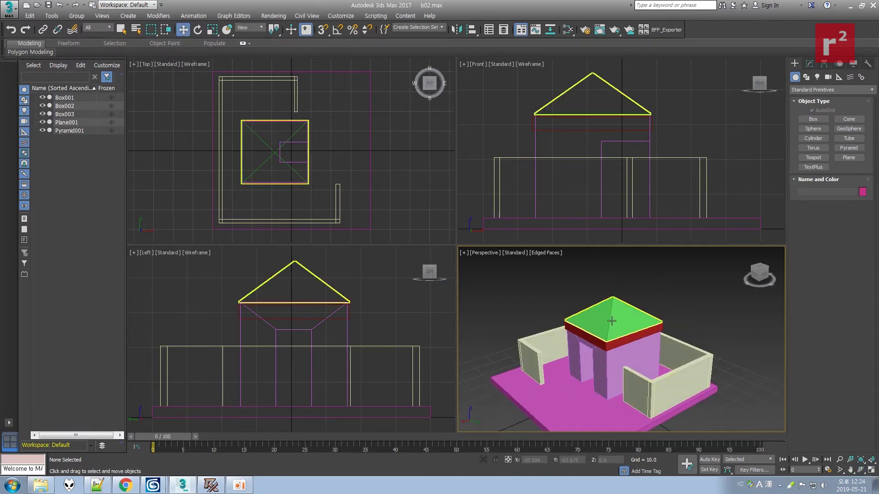
Hide every object except the roof pyramid (Pyramid001) and bring its underside into view.
{"action": "left_click", "coordinate": [608, 318]}
{"action": "right_click", "coordinate": [609, 318]}
{"action": "left_click", "coordinate": [671, 288]}
{"action": "left_click", "coordinate": [674, 290]}
{"action": "left_click", "coordinate": [862, 469]}
{"action": "left_click_drag", "start_coordinate": [628, 380], "coordinate": [634, 338]}
{"action": "right_click", "coordinate": [633, 337]}
{"action": "left_click", "coordinate": [633, 337]}
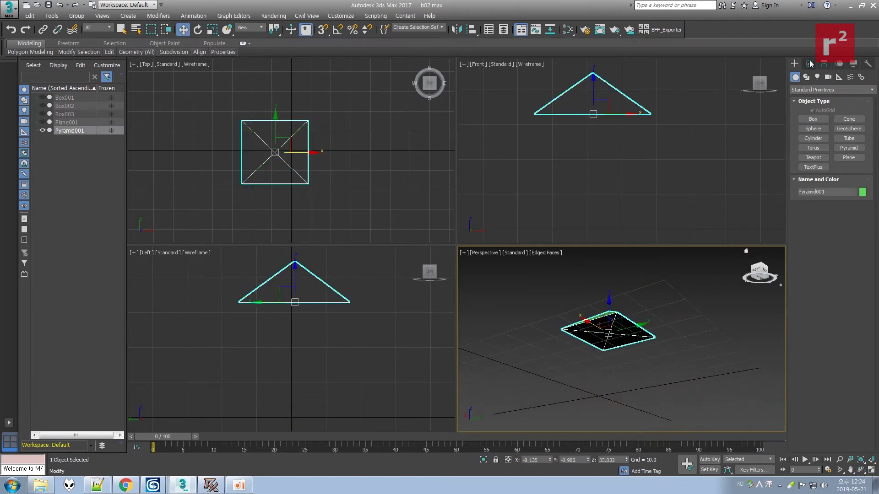
Delete the four triangular polygons on the underside of the roof pyramid and deselect it.
{"action": "left_click", "coordinate": [809, 64]}
{"action": "left_click", "coordinate": [840, 196]}
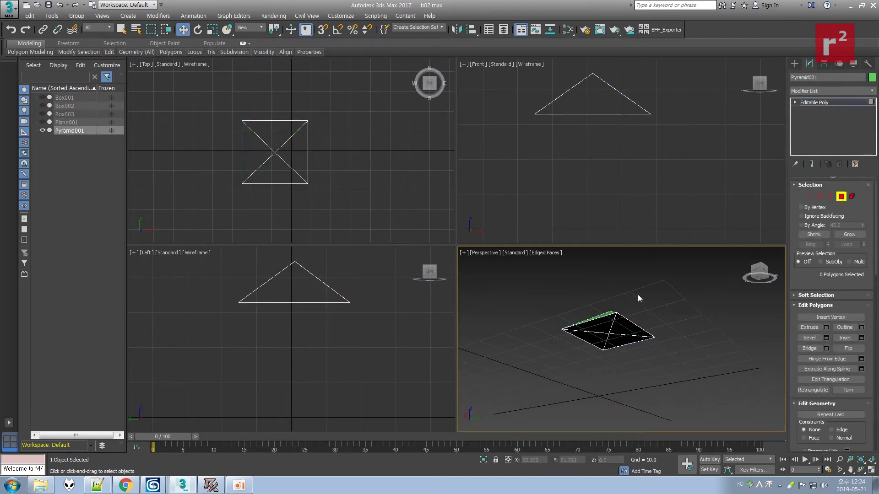
{"action": "left_click", "coordinate": [603, 329]}
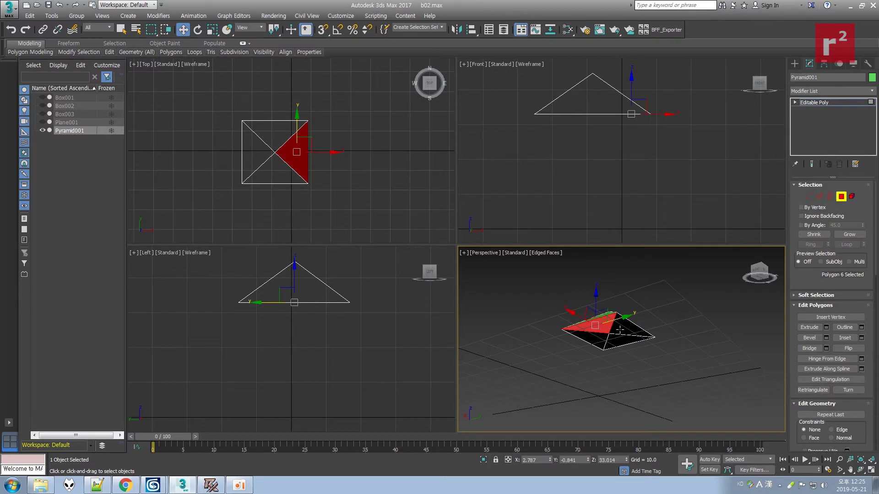
{"action": "left_click", "coordinate": [621, 330], "text": "ctrl"}
{"action": "left_click", "coordinate": [621, 340], "text": "ctrl"}
{"action": "left_click", "coordinate": [600, 338], "text": "ctrl"}
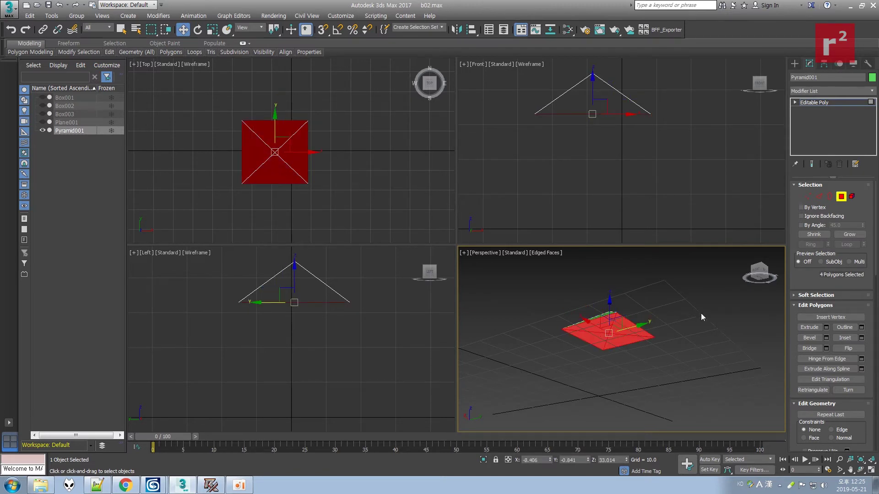
{"action": "key", "text": "Delete"}
{"action": "left_click", "coordinate": [793, 64]}
{"action": "left_click", "coordinate": [703, 378]}
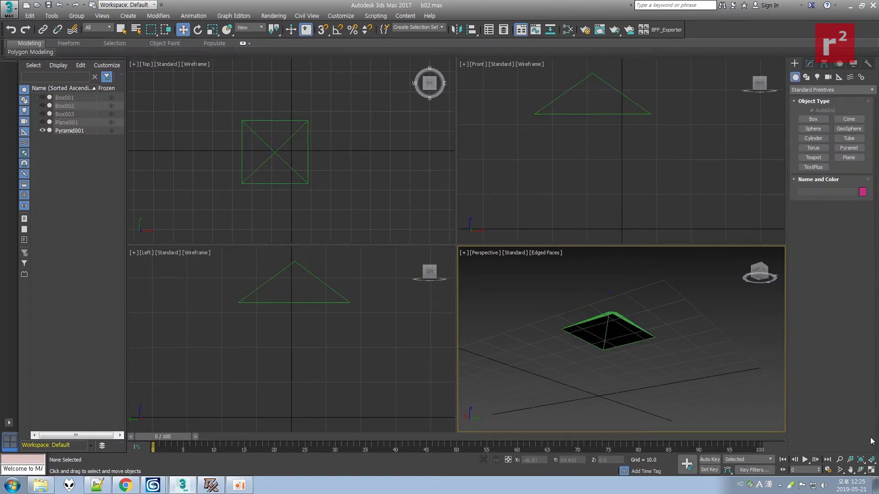
Unhide all objects and return the perspective view to the hovel seen from above.
{"action": "right_click", "coordinate": [627, 383]}
{"action": "left_click", "coordinate": [644, 342]}
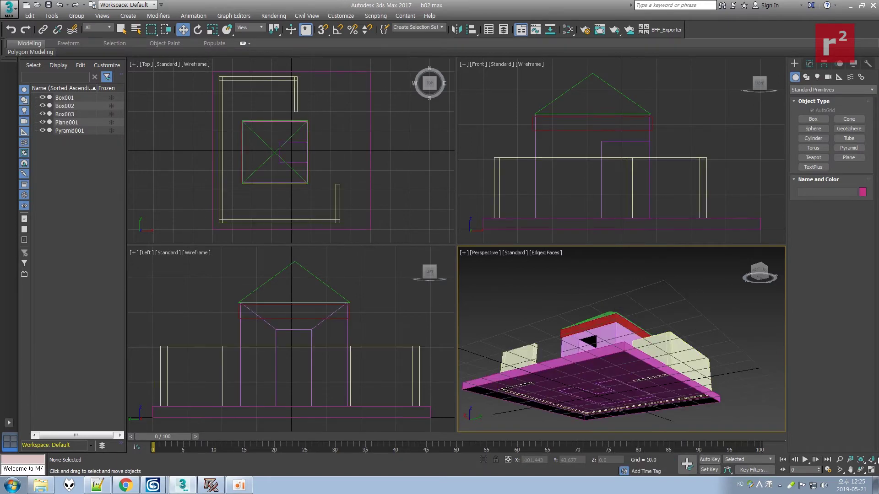
{"action": "left_click", "coordinate": [872, 458]}
{"action": "middle_click_drag", "start_coordinate": [608, 375], "coordinate": [608, 396], "text": "alt"}
{"action": "right_click", "coordinate": [608, 397]}
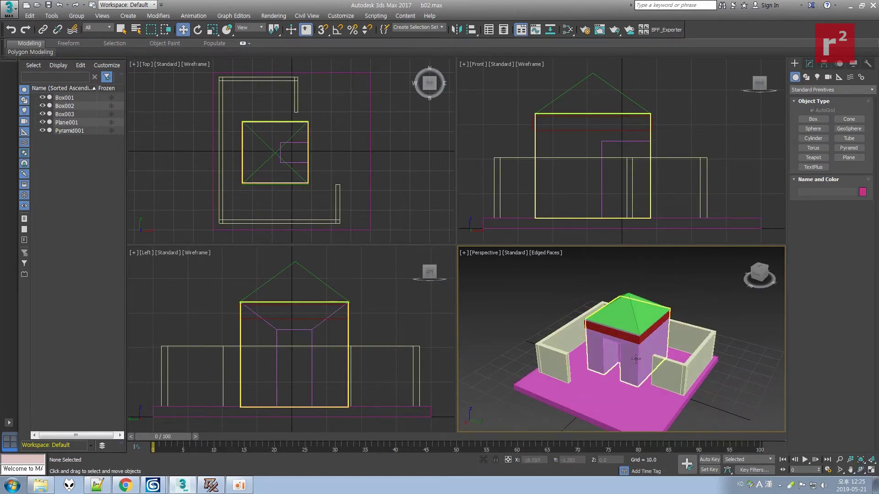
Save the scene as the next incremental version, b03.max.
{"action": "left_click", "coordinate": [9, 9]}
{"action": "left_click", "coordinate": [28, 110]}
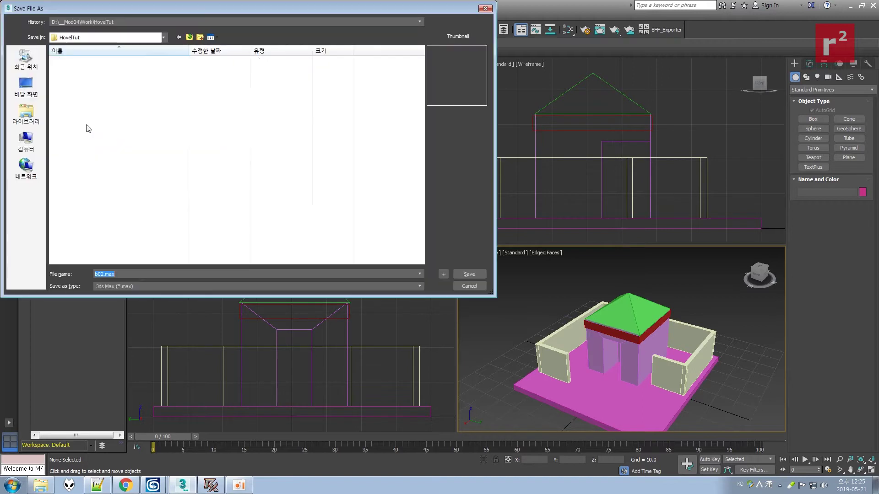
{"action": "left_click", "coordinate": [444, 274]}
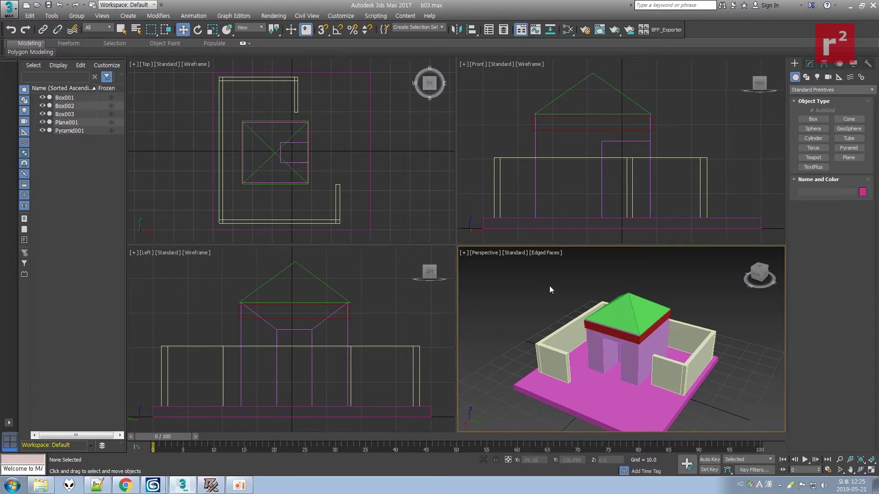
In vertex editing of the wall (Box003), target-weld the extra top vertices at its upper-right corner in the Top view into the middle one.
{"action": "left_click", "coordinate": [553, 338]}
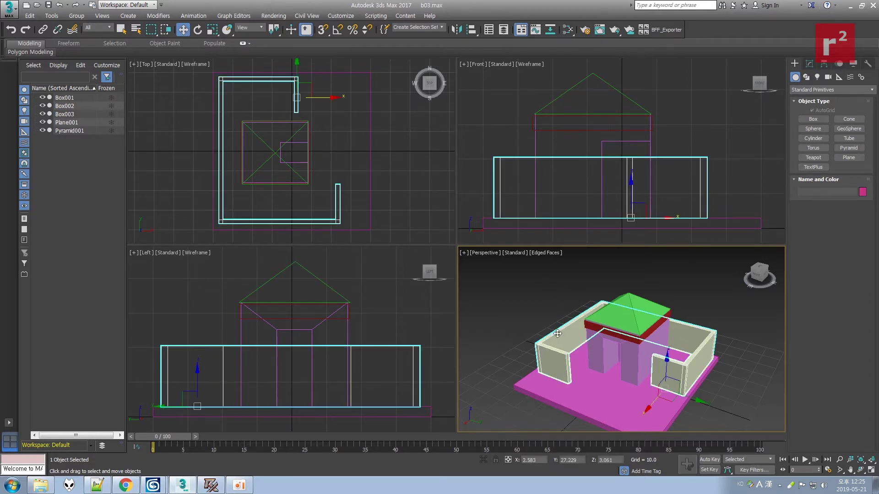
{"action": "left_click", "coordinate": [809, 63]}
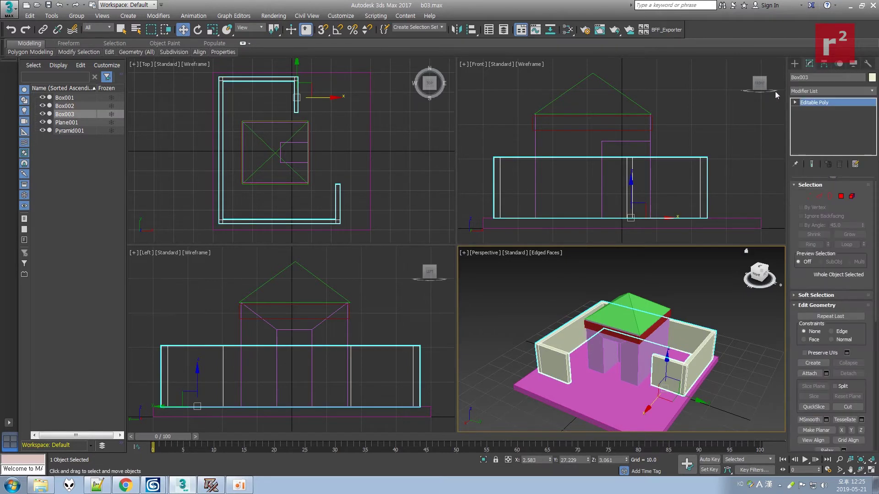
{"action": "left_click", "coordinate": [808, 196]}
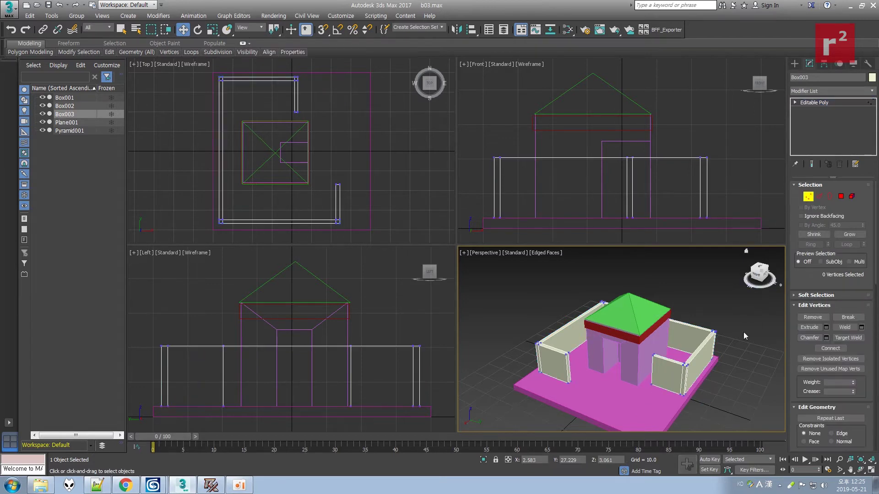
{"action": "left_click", "coordinate": [845, 337]}
{"action": "scroll", "coordinate": [651, 359], "scroll_direction": "up", "scroll_amount": 8}
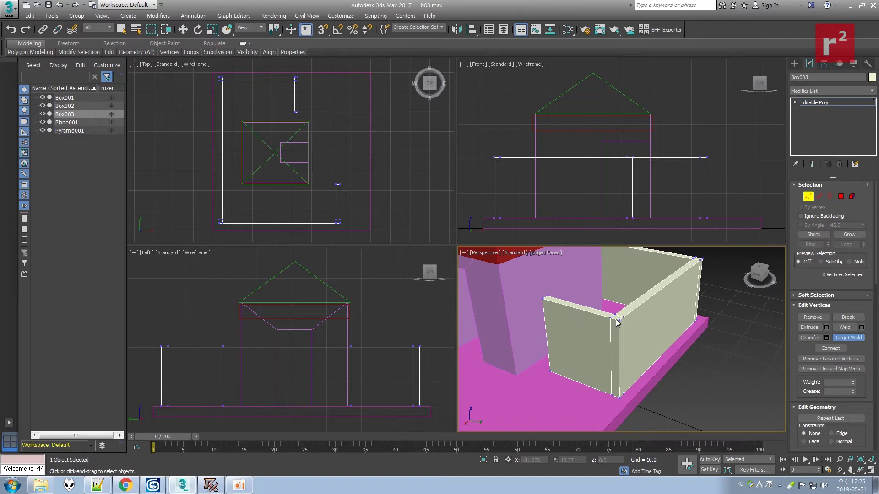
{"action": "left_click", "coordinate": [617, 321]}
{"action": "left_click", "coordinate": [618, 319]}
{"action": "left_click", "coordinate": [623, 317]}
{"action": "left_click", "coordinate": [619, 320]}
Target-weld the extra bottom vertices at the same upper-right wall corner into the outer corner vertex.
{"action": "left_click", "coordinate": [620, 394]}
{"action": "left_click", "coordinate": [612, 394]}
{"action": "left_click", "coordinate": [613, 395]}
{"action": "left_click", "coordinate": [619, 397]}
Target-weld the two extra top vertices into the outer corner vertex at the wall's upper-left corner in the Top view.
{"action": "left_click", "coordinate": [861, 470]}
{"action": "left_click_drag", "start_coordinate": [595, 297], "coordinate": [599, 323]}
{"action": "right_click", "coordinate": [599, 323]}
{"action": "middle_click_drag", "start_coordinate": [598, 324], "coordinate": [647, 256]}
{"action": "scroll", "coordinate": [618, 275], "scroll_direction": "up", "scroll_amount": 2}
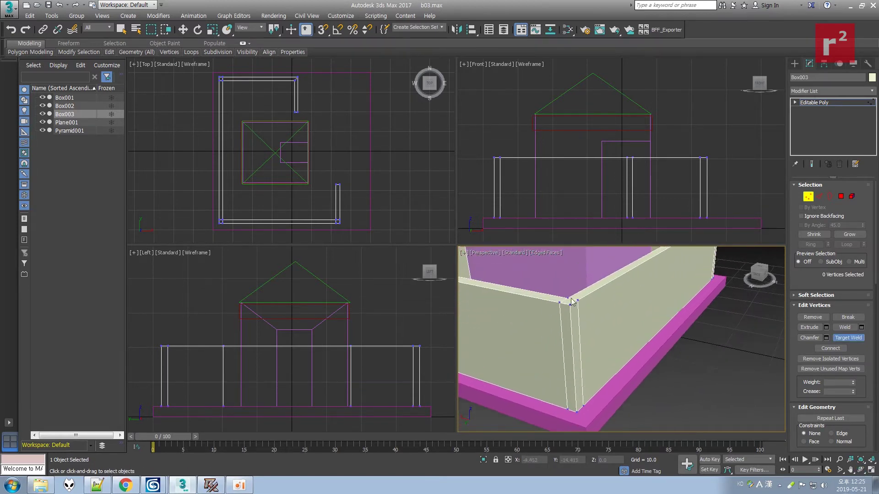
{"action": "left_click", "coordinate": [559, 303]}
{"action": "left_click", "coordinate": [570, 304]}
{"action": "key", "text": "w"}
{"action": "left_click", "coordinate": [576, 301]}
{"action": "left_click", "coordinate": [849, 338]}
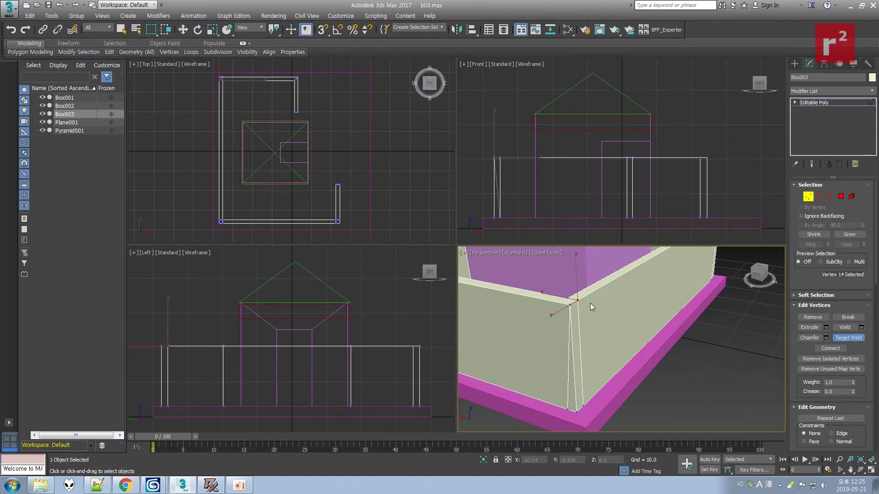
{"action": "left_click", "coordinate": [576, 302]}
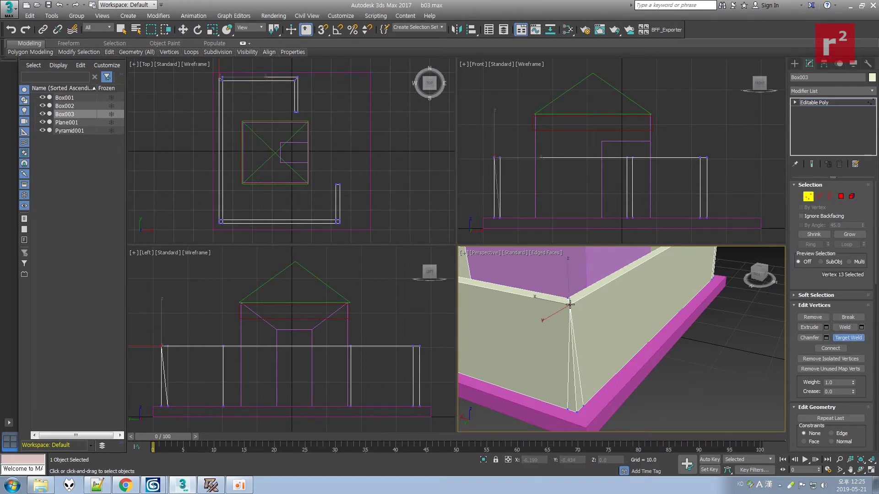
Target-weld the extra bottom vertices at the wall's upper-left corner and end the Target Weld tool.
{"action": "left_click", "coordinate": [576, 412]}
{"action": "left_click", "coordinate": [577, 410]}
{"action": "left_click", "coordinate": [855, 338]}
{"action": "left_click", "coordinate": [730, 364]}
Save the current scene and start a new version series by saving it as c01.max.
{"action": "key", "text": "ctrl+s"}
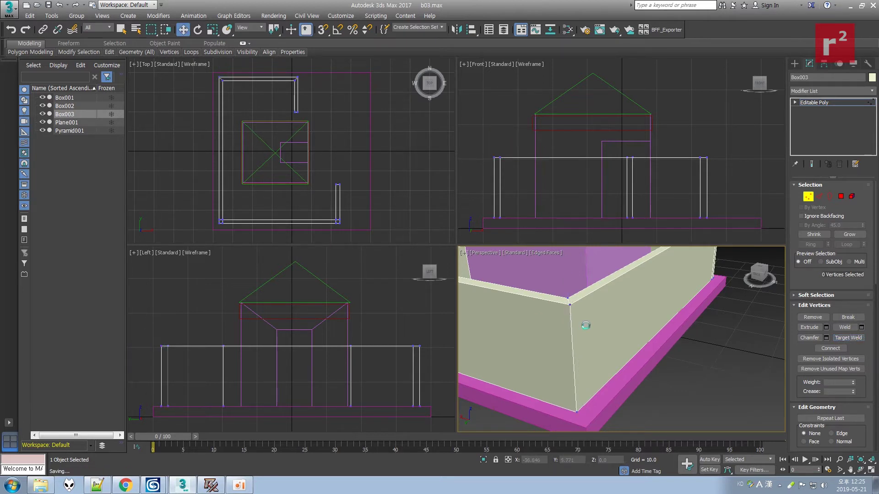
{"action": "left_click", "coordinate": [9, 12]}
{"action": "left_click", "coordinate": [30, 116]}
{"action": "type", "text": "c"}
{"action": "left_click", "coordinate": [443, 274]}
Save the scene as the next incremental version, c02.max.
{"action": "left_click", "coordinate": [8, 13]}
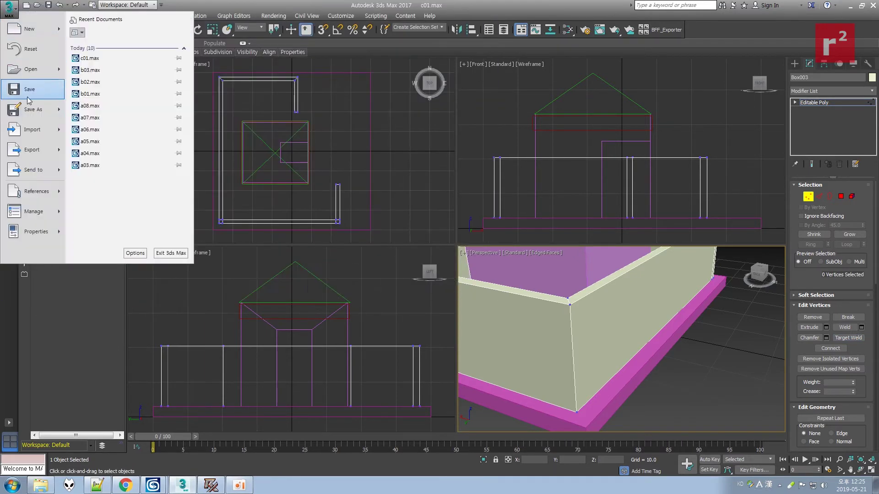
{"action": "left_click", "coordinate": [30, 117]}
{"action": "left_click", "coordinate": [443, 274]}
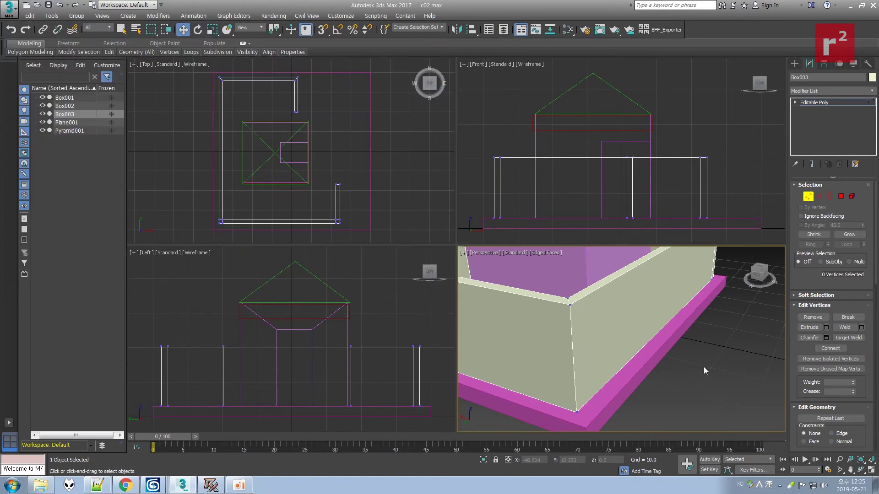
Target-weld the extra top vertices into the outer corner vertex at the wall's lower-left corner in the Top view.
{"action": "scroll", "coordinate": [678, 333], "scroll_direction": "down", "scroll_amount": 4}
{"action": "middle_click_drag", "start_coordinate": [675, 329], "coordinate": [617, 373]}
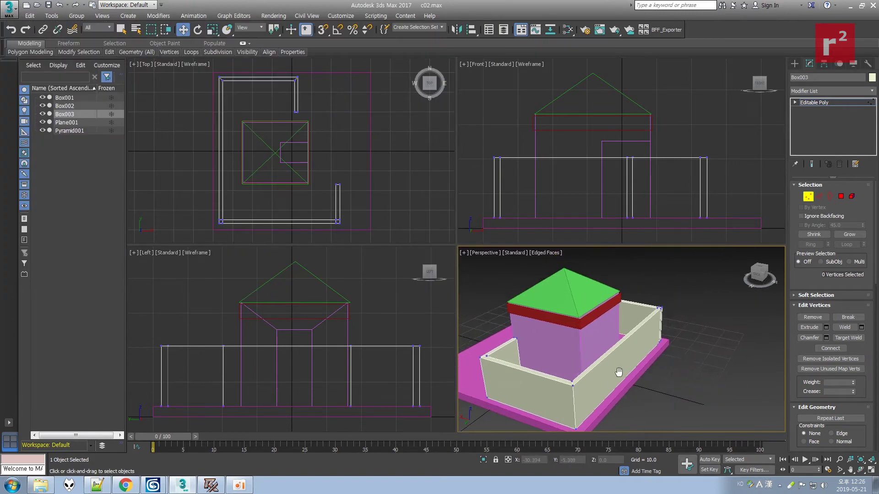
{"action": "left_click", "coordinate": [860, 470]}
{"action": "left_click_drag", "start_coordinate": [659, 343], "coordinate": [597, 378]}
{"action": "right_click", "coordinate": [597, 377]}
{"action": "scroll", "coordinate": [598, 377], "scroll_direction": "up", "scroll_amount": 4}
{"action": "middle_click_drag", "start_coordinate": [606, 353], "coordinate": [610, 331]}
{"action": "left_click", "coordinate": [848, 337]}
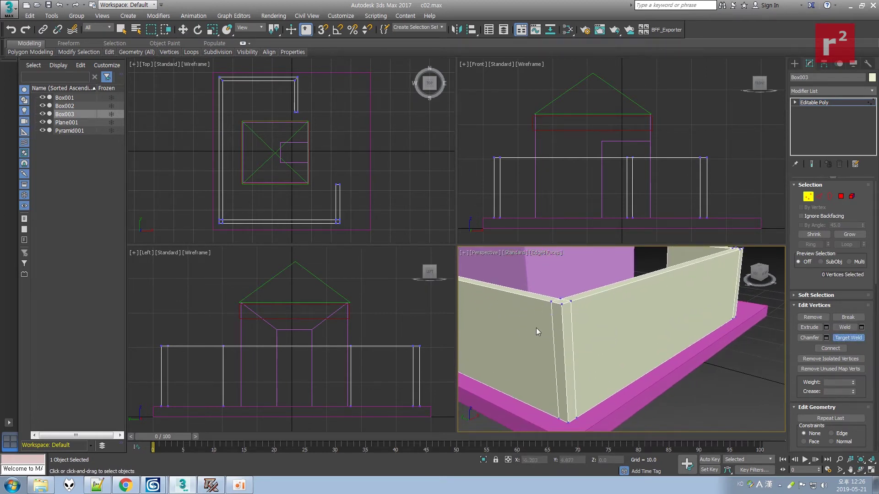
{"action": "left_click", "coordinate": [559, 302]}
{"action": "left_click", "coordinate": [561, 303]}
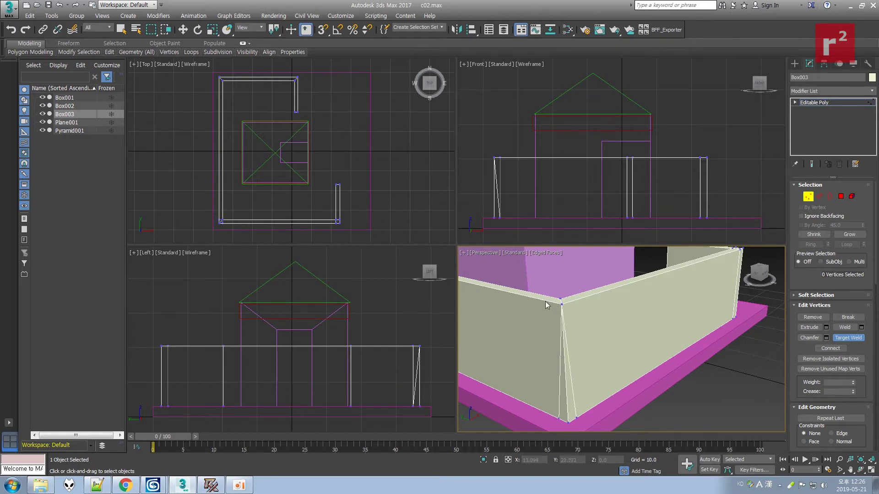
Target-weld the extra bottom vertices at the wall's lower-left corner and bring the remaining lower-right corner into view.
{"action": "left_click", "coordinate": [558, 419]}
{"action": "left_click", "coordinate": [567, 420]}
{"action": "key", "text": "w"}
{"action": "left_click", "coordinate": [859, 469]}
{"action": "left_click_drag", "start_coordinate": [636, 319], "coordinate": [559, 332]}
{"action": "right_click", "coordinate": [558, 332]}
{"action": "middle_click_drag", "start_coordinate": [656, 353], "coordinate": [630, 301]}
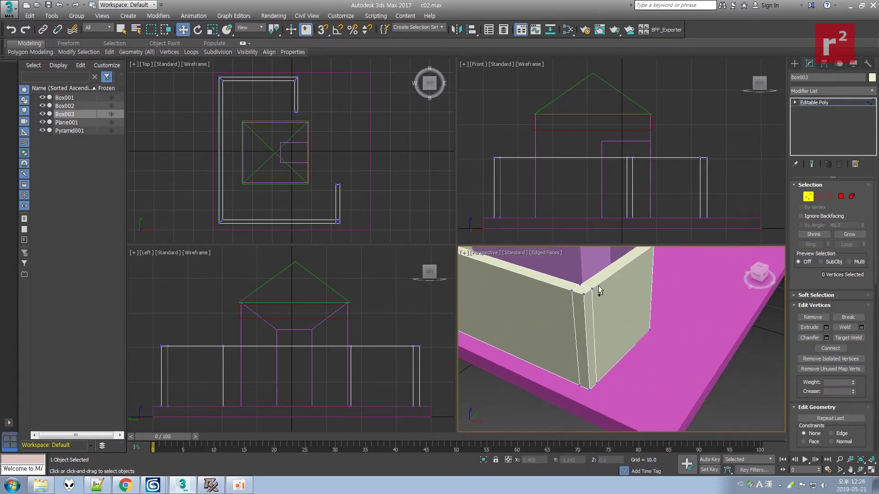
{"action": "left_click", "coordinate": [242, 486]}
{"action": "left_click", "coordinate": [242, 486]}
{"action": "left_click_drag", "start_coordinate": [572, 291], "coordinate": [569, 303]}
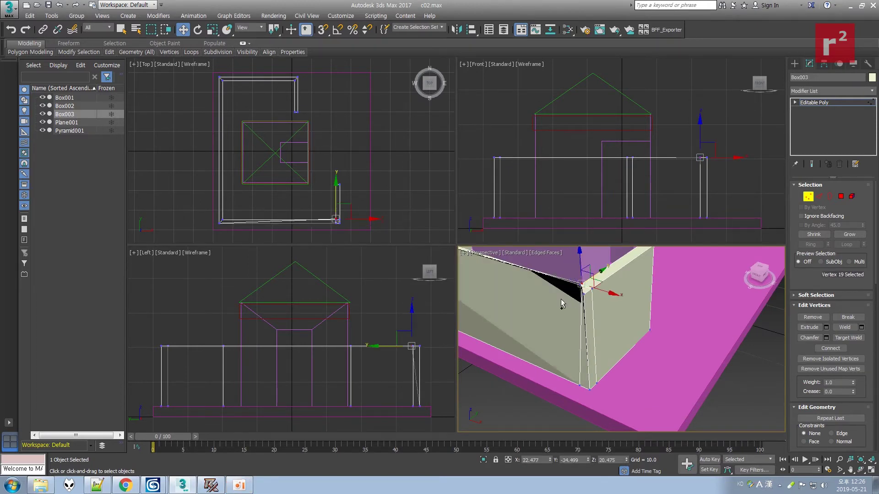
{"action": "key", "text": "ctrl+z"}
{"action": "key", "text": "ctrl+z"}
Target-weld the extra top and bottom vertices into the outer corner vertices at the wall's lower-right corner in the Top view.
{"action": "left_click", "coordinate": [852, 342]}
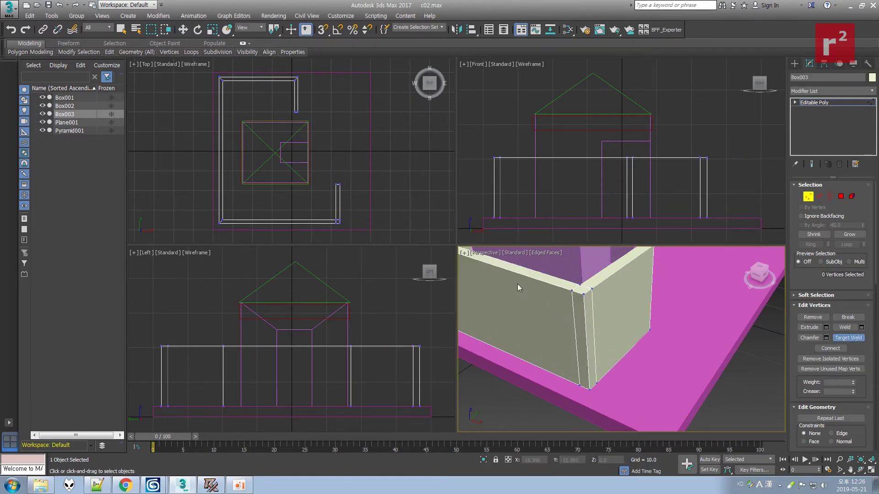
{"action": "left_click", "coordinate": [583, 294]}
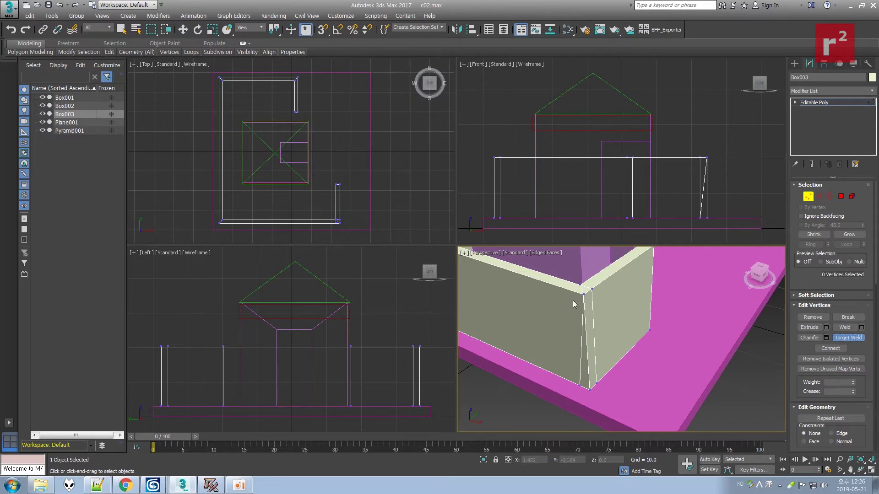
{"action": "left_click", "coordinate": [589, 389]}
{"action": "right_click", "coordinate": [597, 384]}
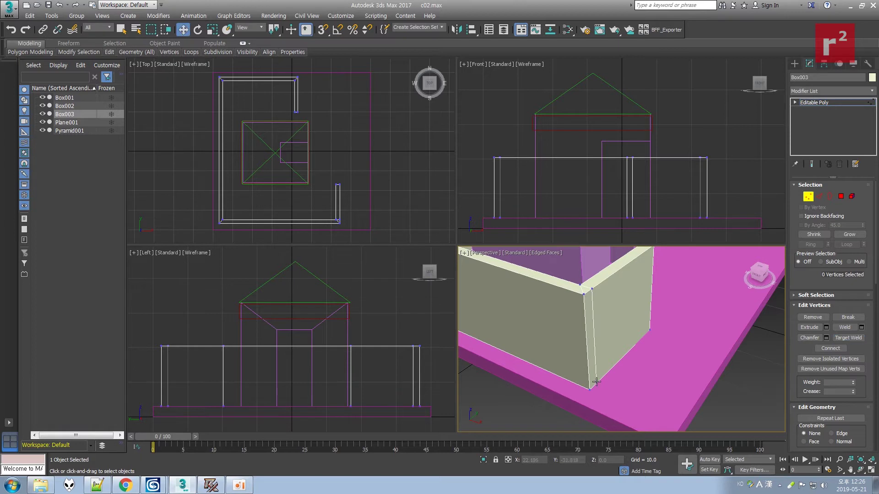
{"action": "left_click", "coordinate": [840, 342]}
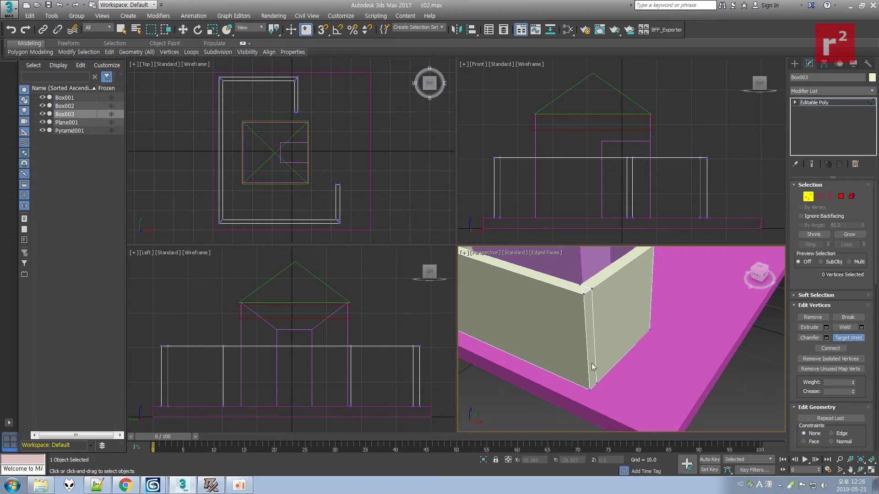
{"action": "left_click", "coordinate": [589, 389]}
{"action": "left_click", "coordinate": [583, 294]}
{"action": "left_click", "coordinate": [863, 338]}
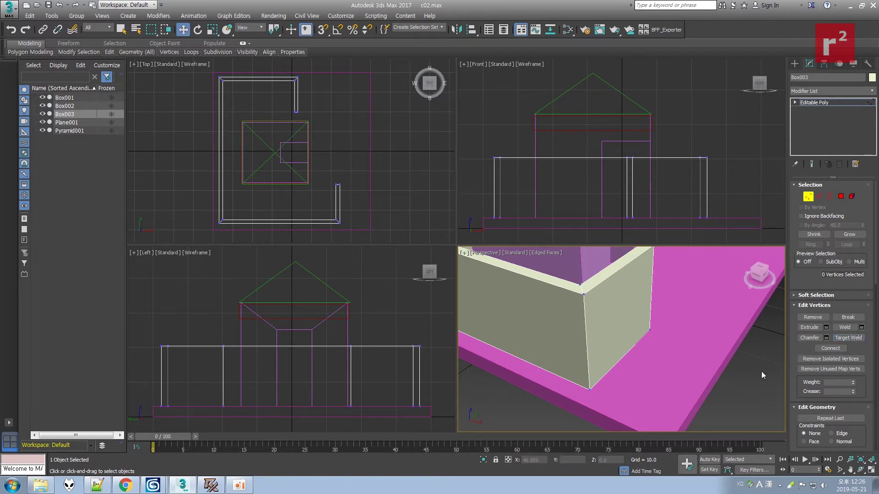
Leave vertex editing of the wall and hide every object except the wall (Box003).
{"action": "scroll", "coordinate": [730, 353], "scroll_direction": "down", "scroll_amount": 3}
{"action": "middle_click_drag", "start_coordinate": [669, 331], "coordinate": [674, 370]}
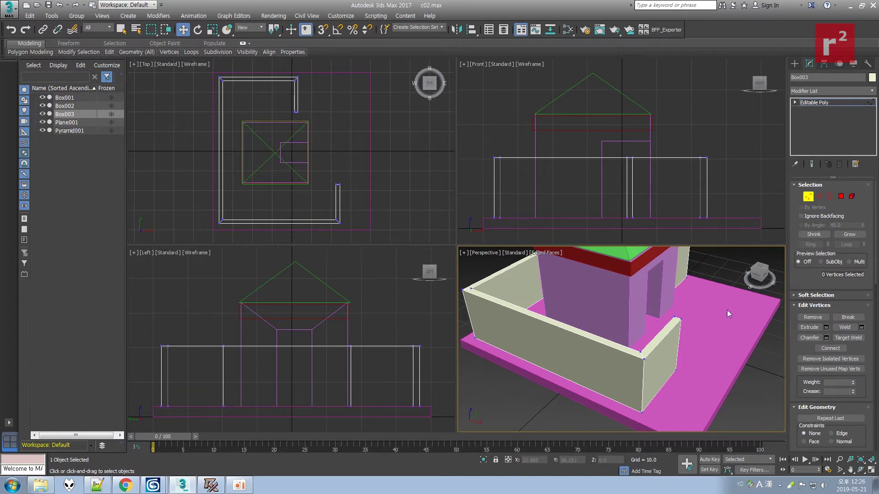
{"action": "left_click", "coordinate": [861, 470]}
{"action": "left_click_drag", "start_coordinate": [632, 348], "coordinate": [551, 355]}
{"action": "right_click", "coordinate": [552, 354]}
{"action": "left_click", "coordinate": [794, 64]}
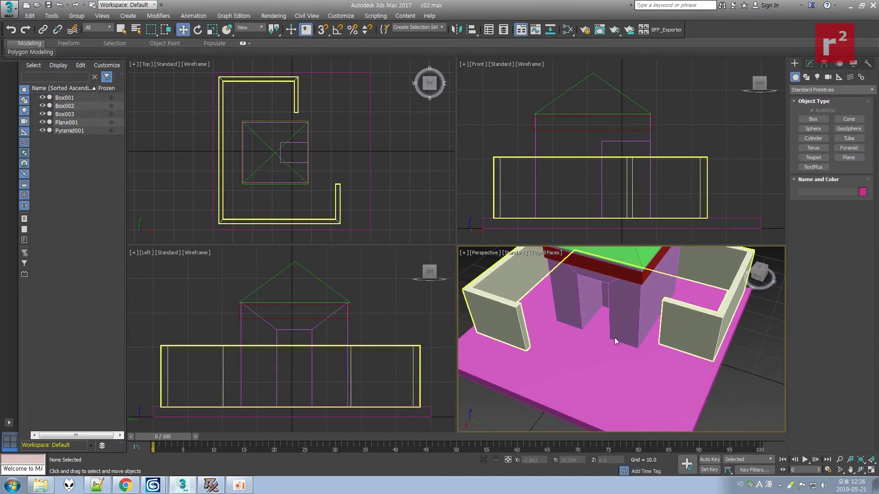
{"action": "right_click", "coordinate": [692, 340]}
{"action": "left_click", "coordinate": [715, 312]}
{"action": "left_click", "coordinate": [731, 345]}
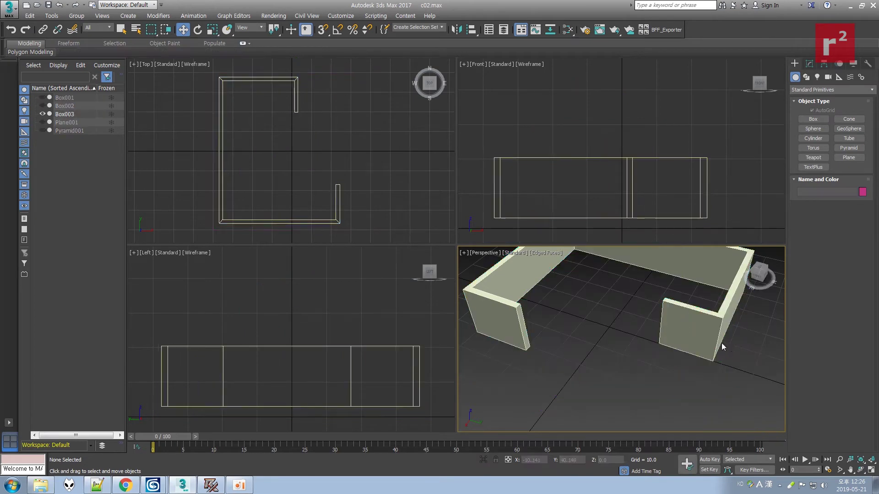
Bring the wall's underside into view, select the wall and start editing its polygons.
{"action": "scroll", "coordinate": [708, 347], "scroll_direction": "down", "scroll_amount": 2}
{"action": "left_click", "coordinate": [861, 470]}
{"action": "left_click_drag", "start_coordinate": [631, 355], "coordinate": [606, 290]}
{"action": "right_click", "coordinate": [606, 290]}
{"action": "middle_click_drag", "start_coordinate": [708, 317], "coordinate": [687, 369]}
{"action": "scroll", "coordinate": [686, 364], "scroll_direction": "up", "scroll_amount": 3}
{"action": "left_click", "coordinate": [668, 317]}
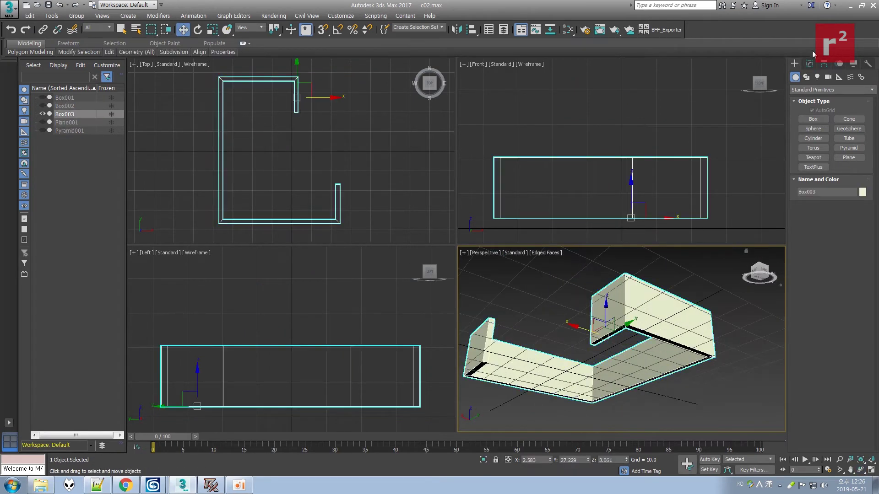
{"action": "left_click", "coordinate": [809, 64]}
{"action": "left_click", "coordinate": [841, 197]}
Select all the polygons on the underside of the wall and delete them.
{"action": "left_click", "coordinate": [721, 297]}
{"action": "left_click", "coordinate": [474, 367]}
{"action": "left_click", "coordinate": [476, 370]}
{"action": "left_click", "coordinate": [479, 379]}
{"action": "left_click", "coordinate": [618, 393], "text": "ctrl"}
{"action": "left_click", "coordinate": [643, 334], "text": "ctrl"}
{"action": "left_click", "coordinate": [615, 332], "text": "ctrl"}
{"action": "key", "text": "Delete"}
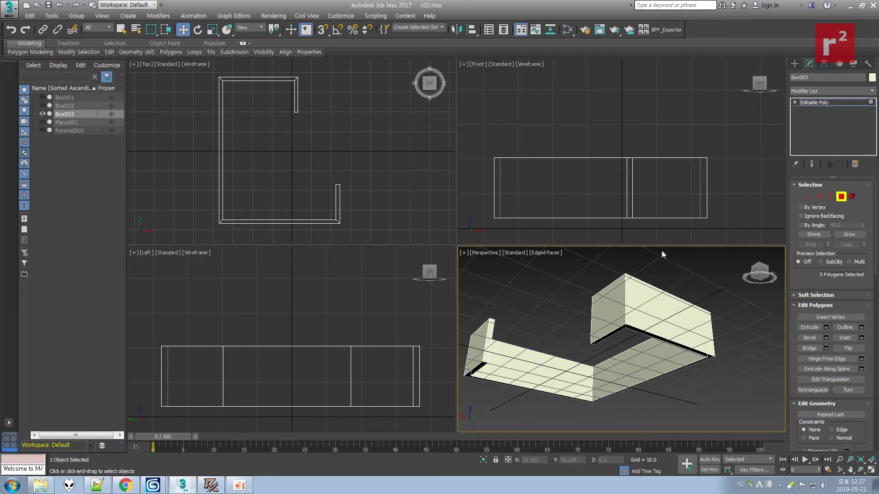
Leave polygon editing, unhide all objects and return the perspective view to the whole hovel seen from above.
{"action": "left_click", "coordinate": [794, 64]}
{"action": "left_click", "coordinate": [727, 325]}
{"action": "right_click", "coordinate": [727, 325]}
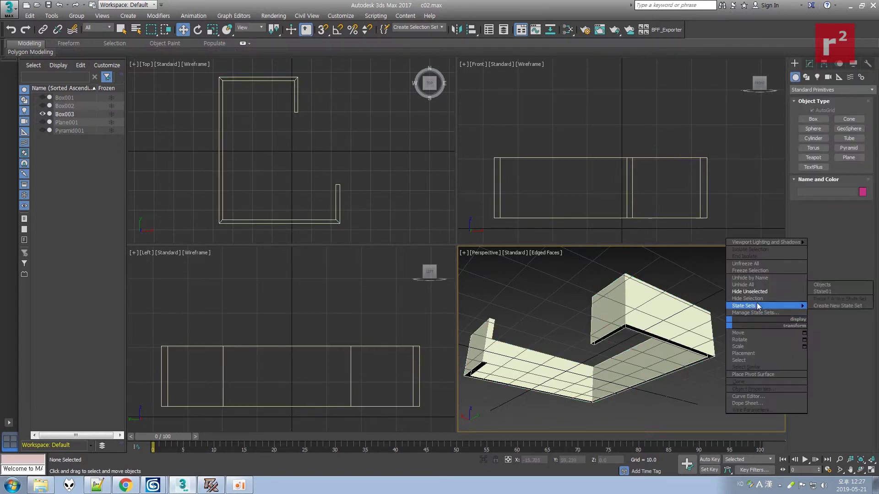
{"action": "left_click", "coordinate": [743, 285]}
{"action": "left_click", "coordinate": [871, 459]}
{"action": "left_click", "coordinate": [860, 469]}
{"action": "left_click_drag", "start_coordinate": [637, 338], "coordinate": [609, 344]}
{"action": "key", "text": "w"}
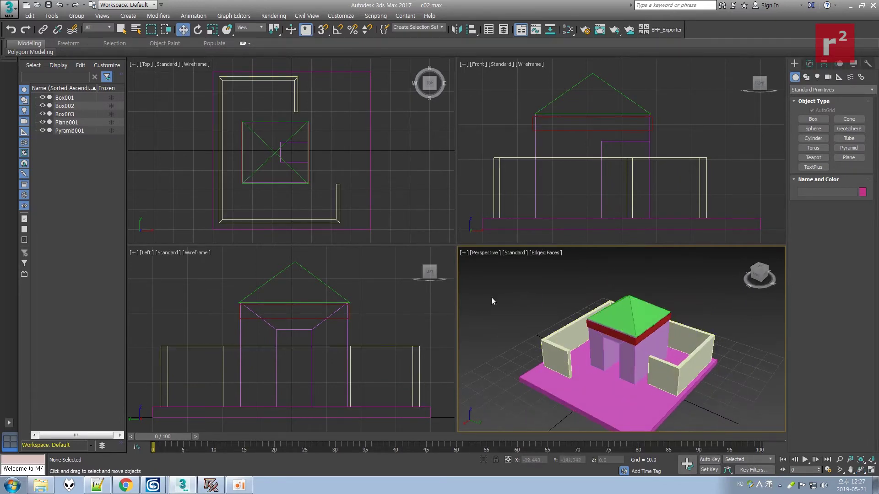
Save the scene as the next incremental version, c03.max.
{"action": "left_click", "coordinate": [8, 8]}
{"action": "left_click", "coordinate": [23, 129]}
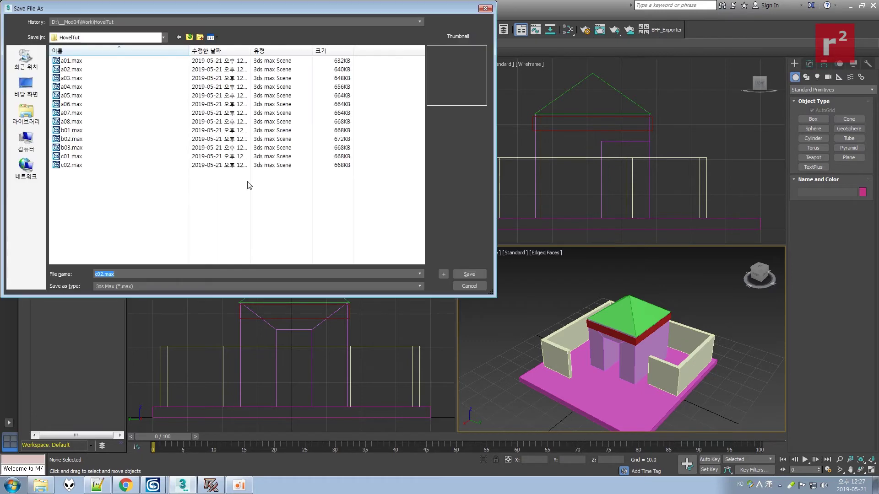
{"action": "left_click", "coordinate": [443, 275]}
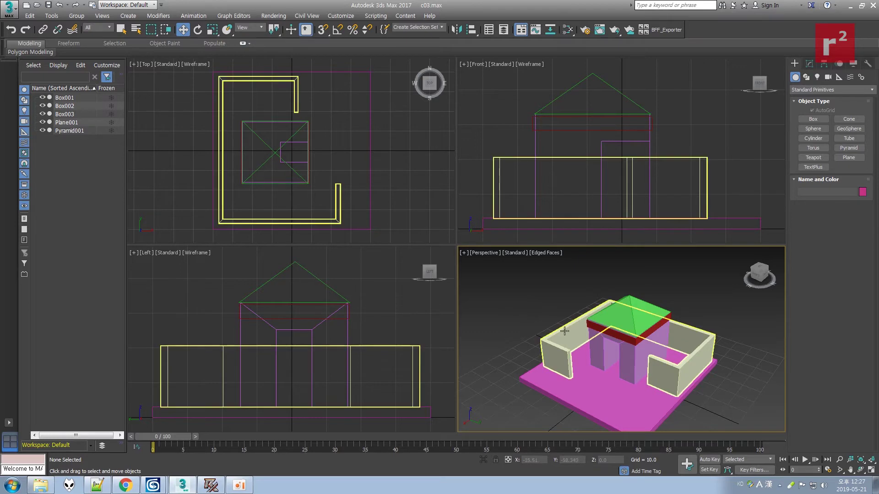
{"action": "left_click", "coordinate": [598, 385]}
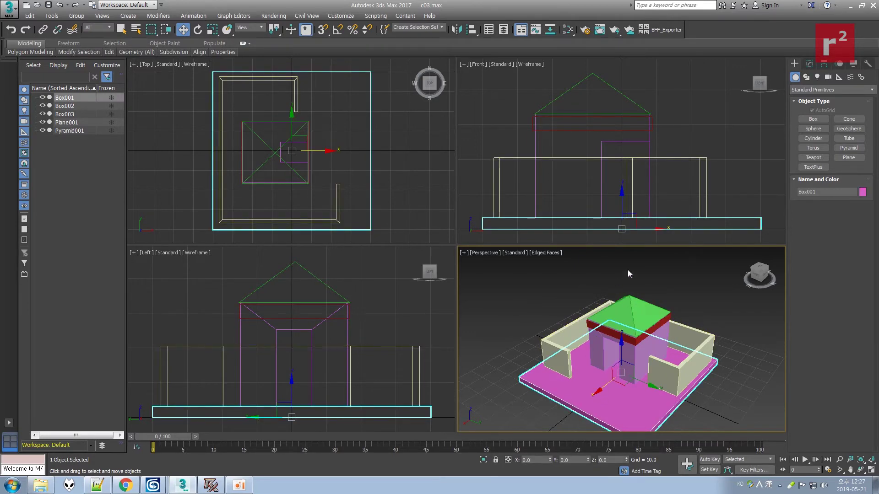
{"action": "left_click", "coordinate": [810, 64]}
{"action": "left_click", "coordinate": [664, 289]}
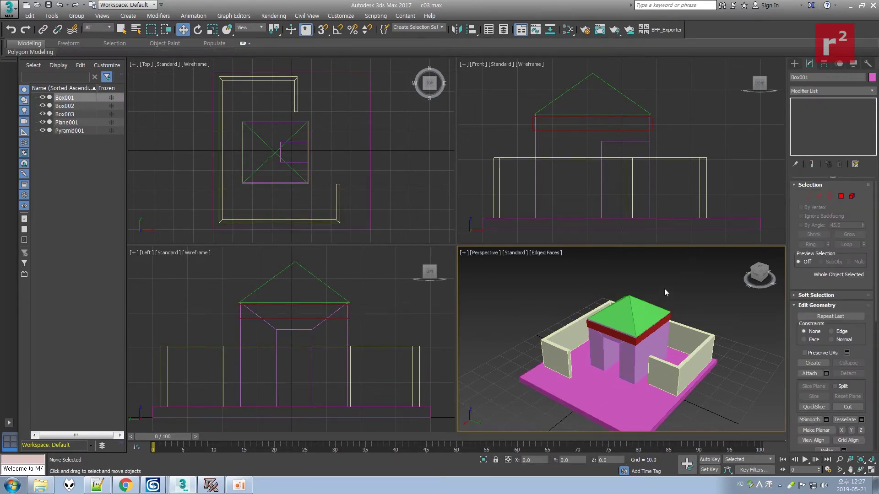
Save the scene under the new name d01.max and again as the incremental version d02.max.
{"action": "left_click", "coordinate": [9, 8]}
{"action": "left_click", "coordinate": [25, 125]}
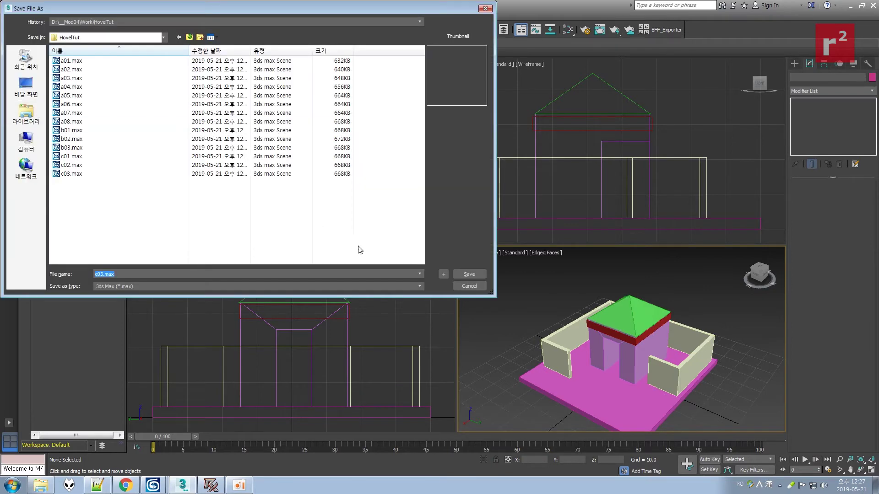
{"action": "type", "text": "d01"}
{"action": "left_click", "coordinate": [469, 274]}
{"action": "left_click", "coordinate": [9, 8]}
{"action": "left_click", "coordinate": [22, 112]}
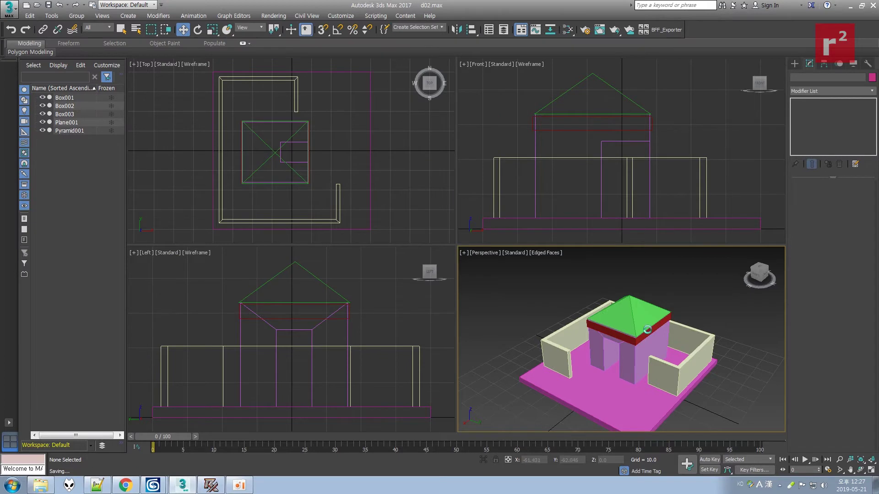
Attach Box002, Box003, Plane001 and Pyramid001 to the base slab Box001 so the hovel is one editable poly.
{"action": "middle_click_drag", "start_coordinate": [628, 325], "coordinate": [596, 301]}
{"action": "left_click", "coordinate": [597, 364]}
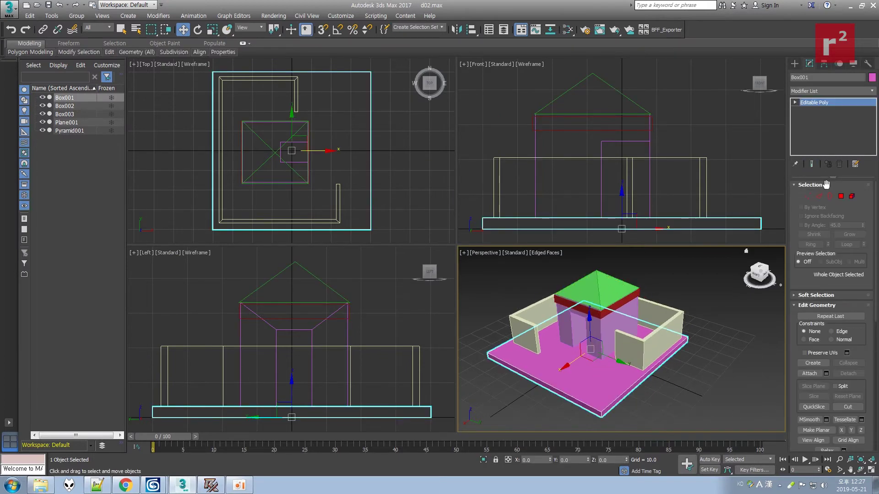
{"action": "right_click", "coordinate": [685, 277]}
{"action": "mouse_move", "coordinate": [742, 359]}
{"action": "left_click", "coordinate": [819, 373]}
{"action": "left_click", "coordinate": [826, 373]}
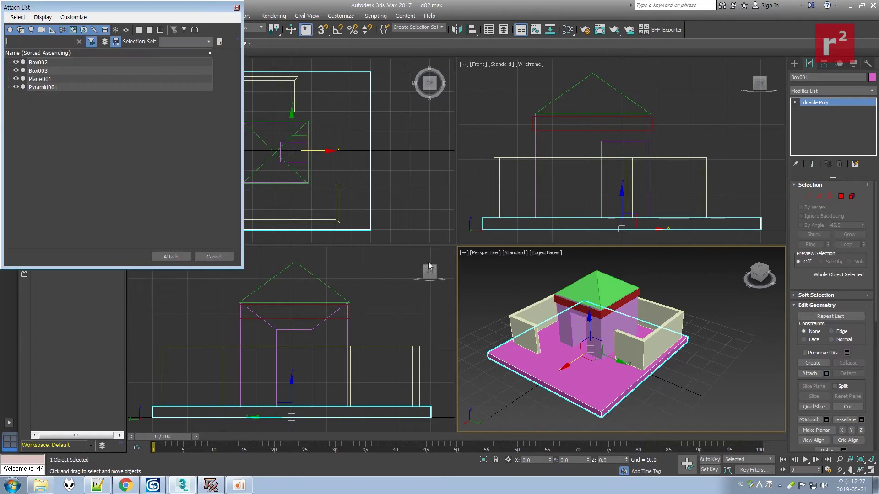
{"action": "left_click", "coordinate": [52, 88]}
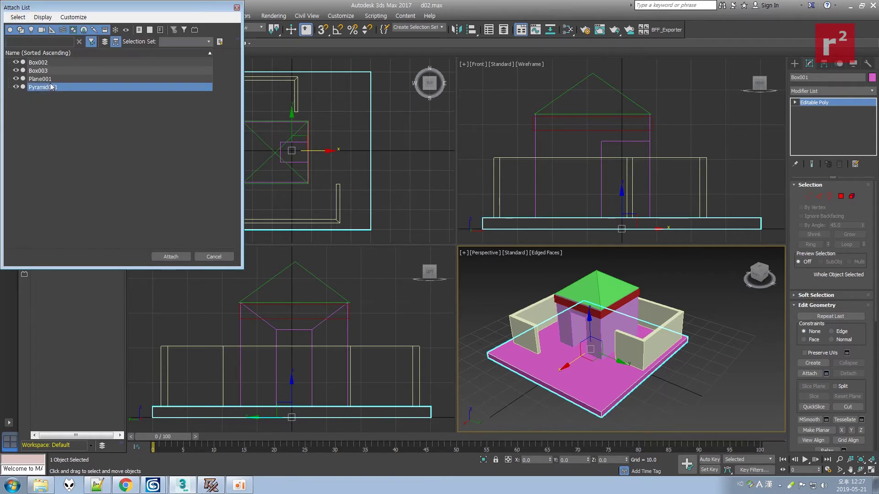
{"action": "left_click", "coordinate": [38, 63], "text": "shift"}
{"action": "left_click", "coordinate": [171, 257]}
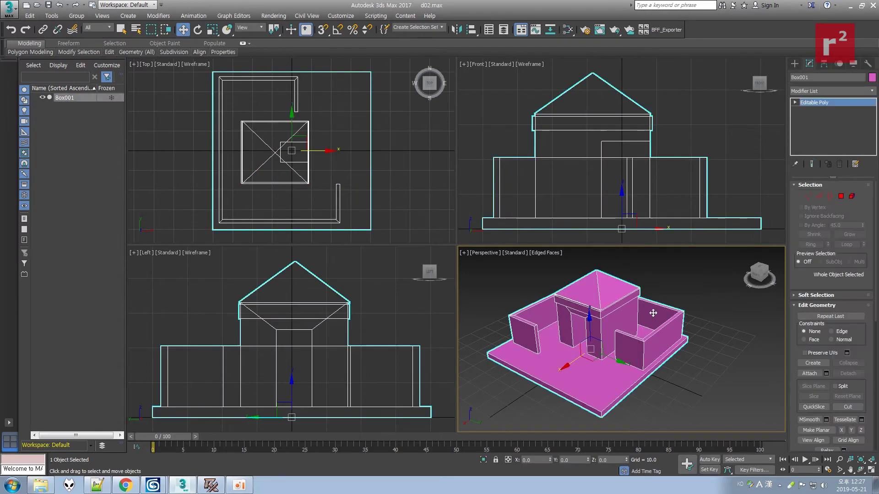
Add an Unwrap UVW modifier to the combined hovel and open its UV editor.
{"action": "left_click", "coordinate": [871, 92]}
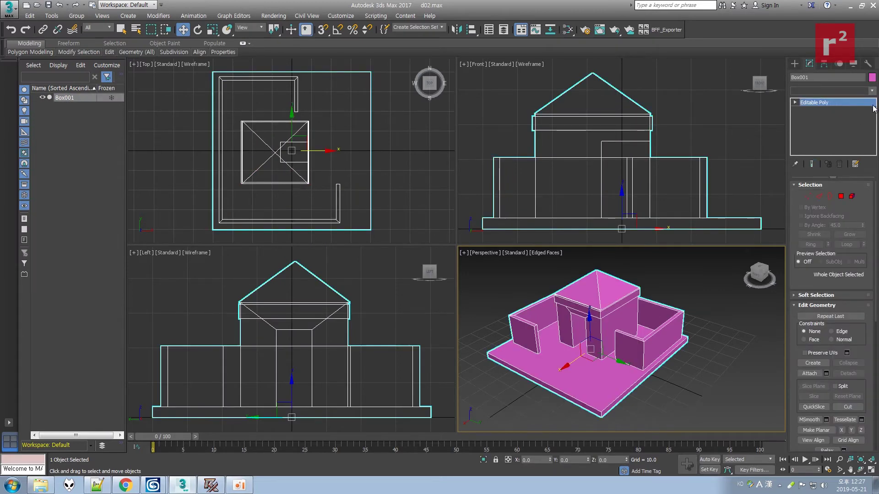
{"action": "left_click_drag", "start_coordinate": [872, 109], "coordinate": [871, 350]}
{"action": "left_click", "coordinate": [822, 388]}
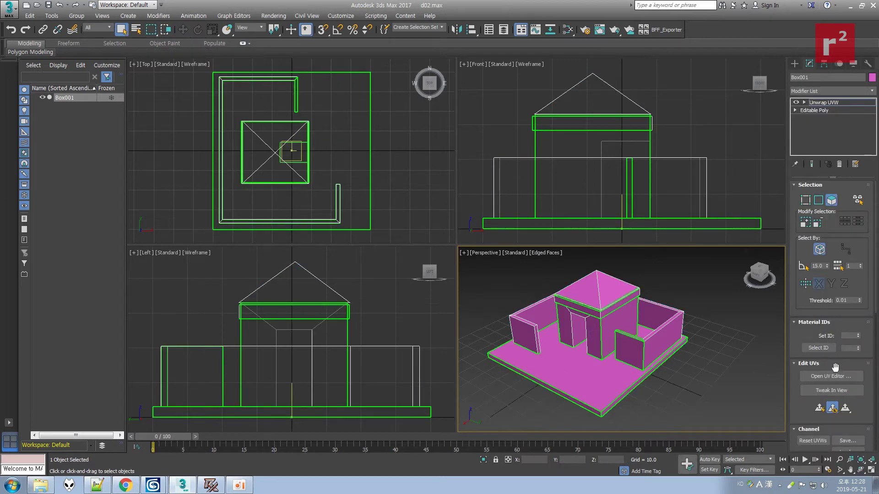
{"action": "left_click", "coordinate": [831, 376]}
{"action": "left_click", "coordinate": [147, 180]}
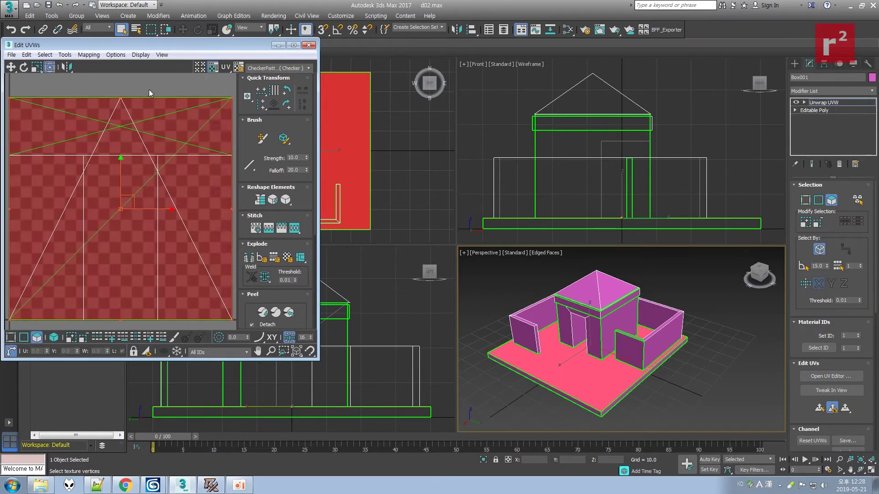
{"action": "left_click", "coordinate": [150, 89]}
Turn off the checker background and move all the hovel's UVs to the left, outside the UV tile.
{"action": "scroll", "coordinate": [149, 157], "scroll_direction": "down", "scroll_amount": 6}
{"action": "middle_click_drag", "start_coordinate": [149, 153], "coordinate": [155, 183]}
{"action": "key", "text": "ctrl+a"}
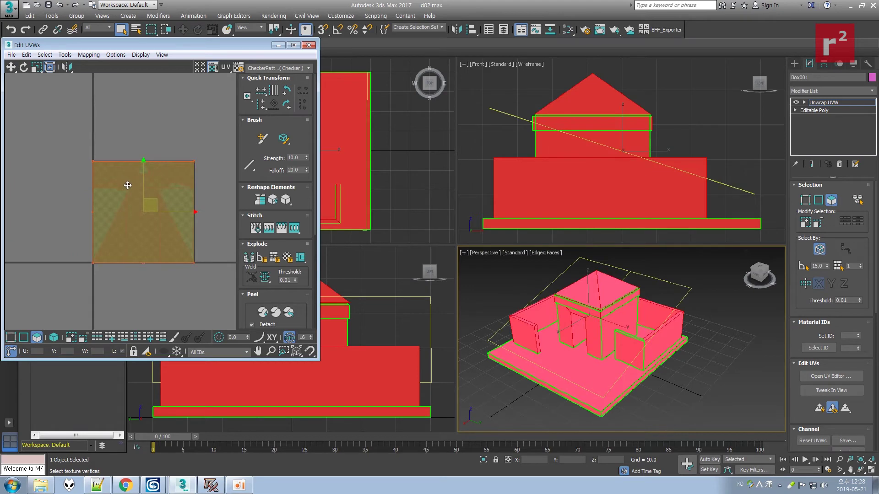
{"action": "left_click", "coordinate": [213, 67]}
{"action": "left_click", "coordinate": [167, 106]}
{"action": "key", "text": "ctrl+a"}
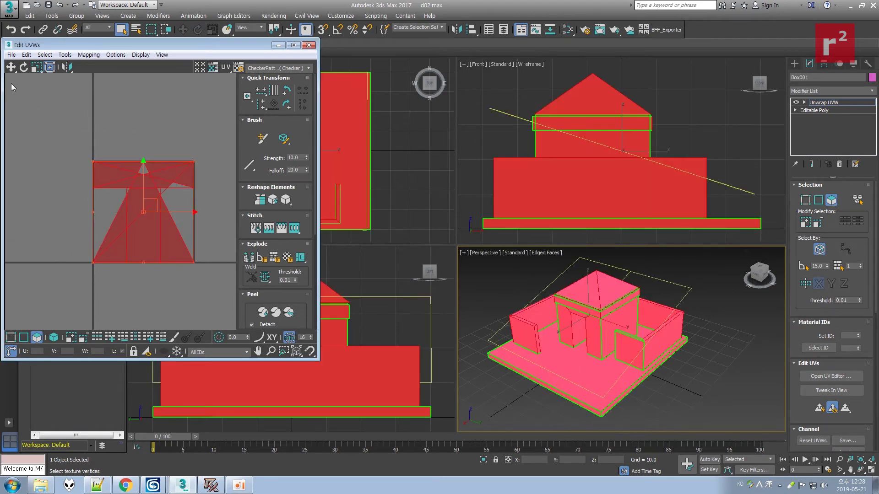
{"action": "left_click", "coordinate": [11, 67]}
{"action": "left_click_drag", "start_coordinate": [155, 208], "coordinate": [44, 199]}
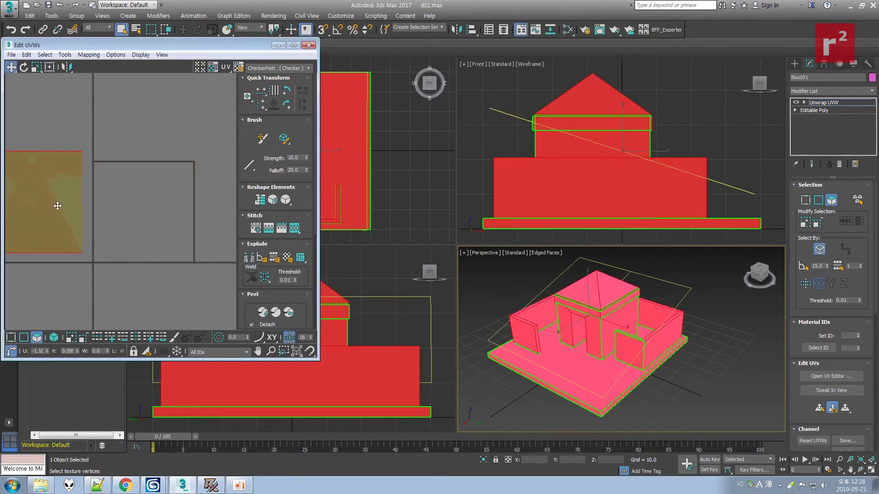
{"action": "left_click", "coordinate": [150, 211]}
Select the base slab's top face, grow the selection to its sides and apply Unfold Mapping.
{"action": "left_click", "coordinate": [601, 372]}
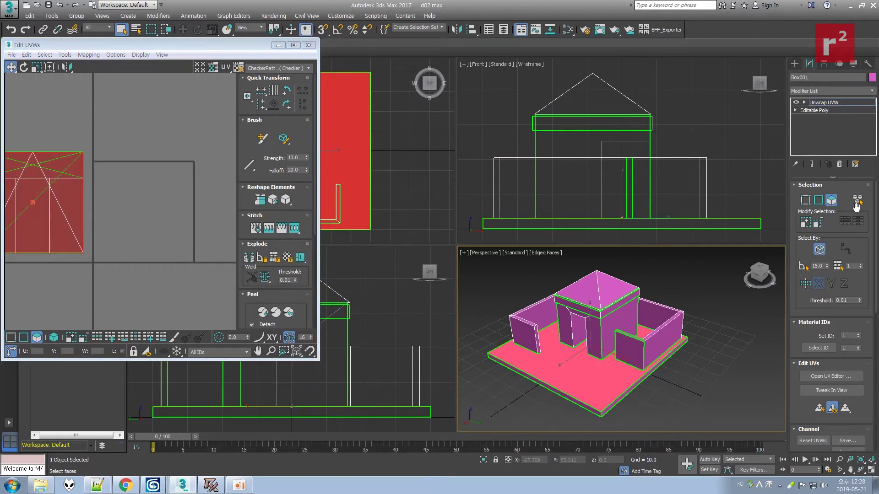
{"action": "left_click", "coordinate": [806, 224]}
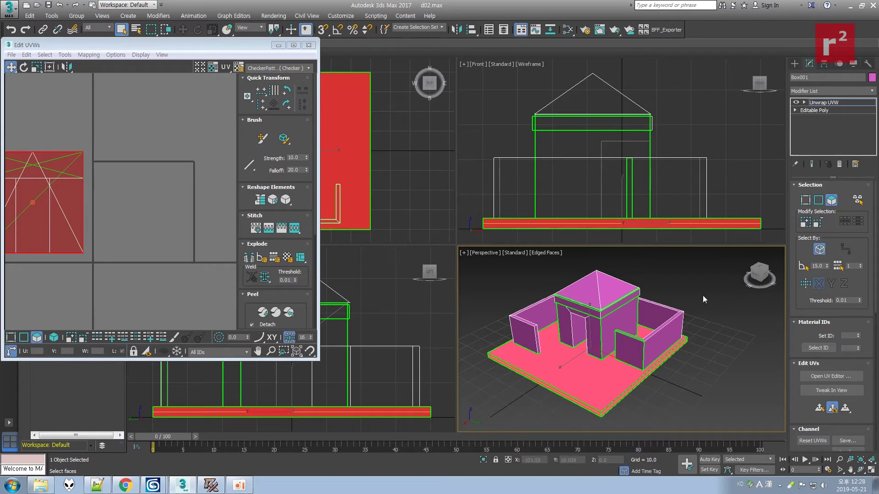
{"action": "left_click", "coordinate": [89, 55]}
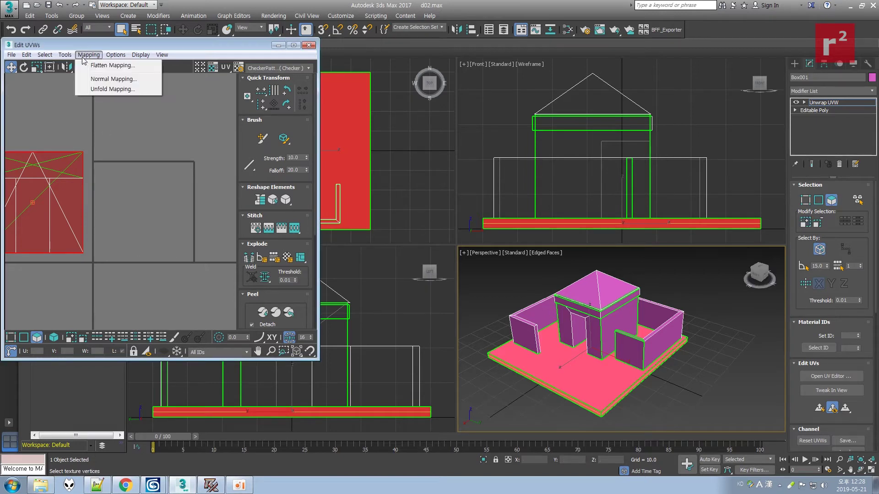
{"action": "left_click", "coordinate": [94, 86]}
{"action": "left_click", "coordinate": [128, 23]}
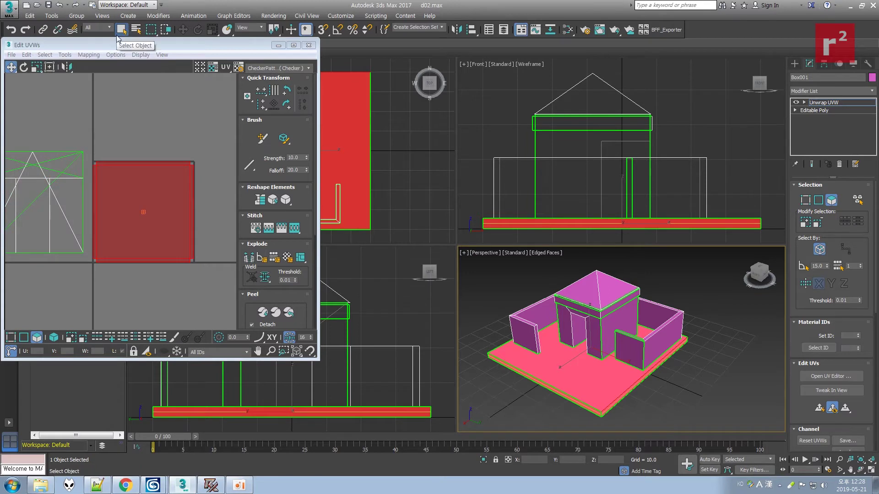
Clear the UV face selection and enlarge the Edit UVWs window so the old UVs and the base's cluster both fit.
{"action": "left_click", "coordinate": [209, 181]}
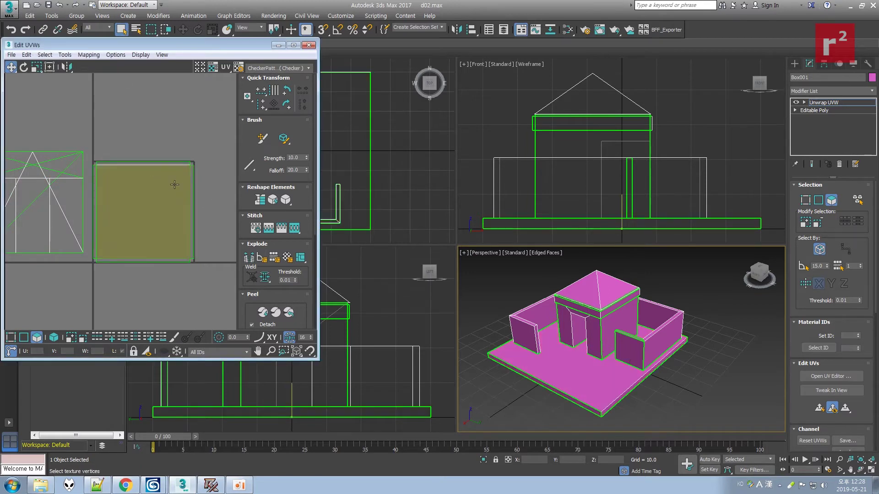
{"action": "left_click", "coordinate": [169, 198]}
{"action": "left_click", "coordinate": [126, 150]}
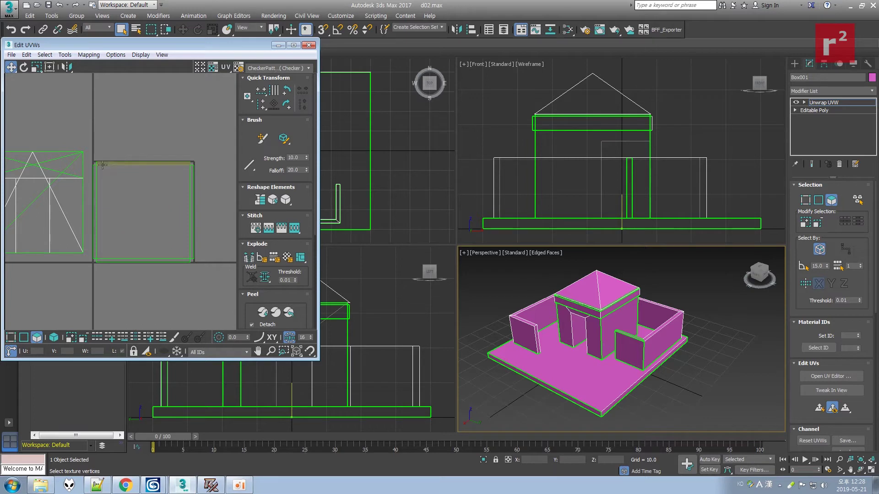
{"action": "left_click_drag", "start_coordinate": [91, 154], "coordinate": [216, 285]}
{"action": "left_click", "coordinate": [211, 281]}
{"action": "left_click_drag", "start_coordinate": [319, 359], "coordinate": [454, 431]}
{"action": "middle_click_drag", "start_coordinate": [164, 252], "coordinate": [200, 267]}
{"action": "scroll", "coordinate": [200, 268], "scroll_direction": "up", "scroll_amount": 1}
{"action": "scroll", "coordinate": [306, 274], "scroll_direction": "up", "scroll_amount": 1}
{"action": "scroll", "coordinate": [304, 273], "scroll_direction": "down", "scroll_amount": 3}
Scale the base slab's whole UV cluster down to roughly a third of the tile's width, then deselect it.
{"action": "left_click", "coordinate": [199, 204]}
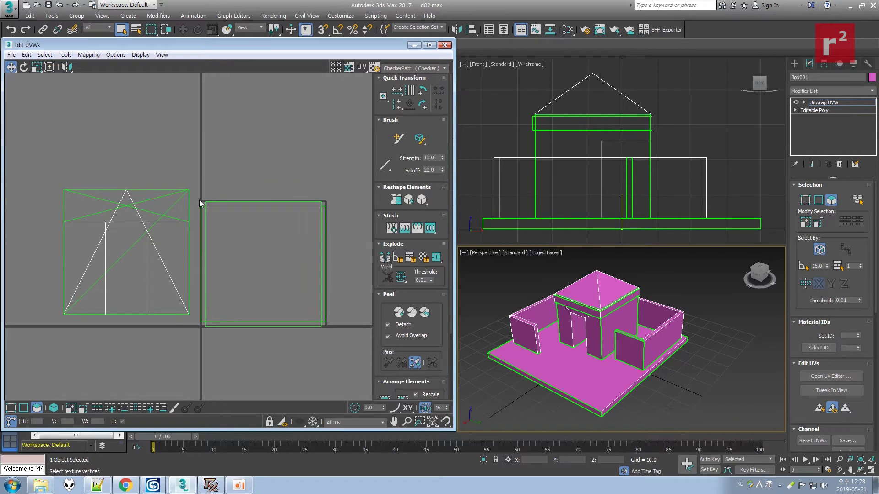
{"action": "left_click_drag", "start_coordinate": [197, 195], "coordinate": [368, 343]}
{"action": "left_click", "coordinate": [36, 68]}
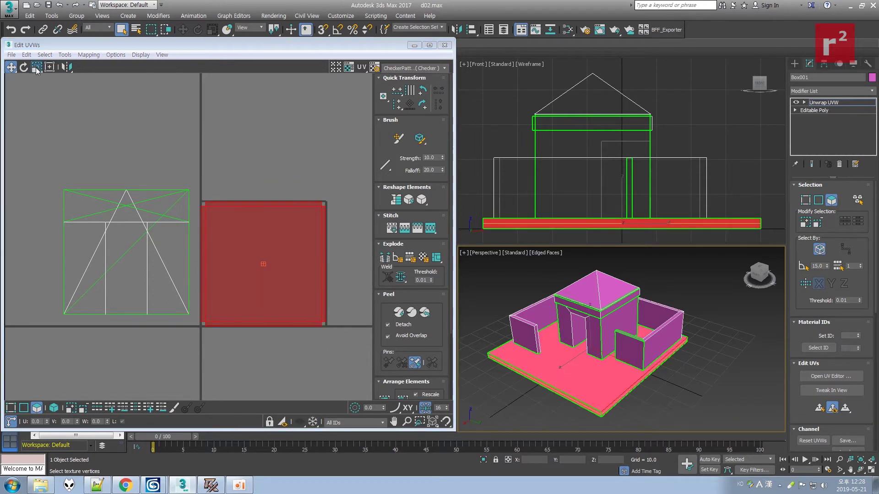
{"action": "left_click_drag", "start_coordinate": [291, 239], "coordinate": [287, 310]}
{"action": "left_click", "coordinate": [238, 210]}
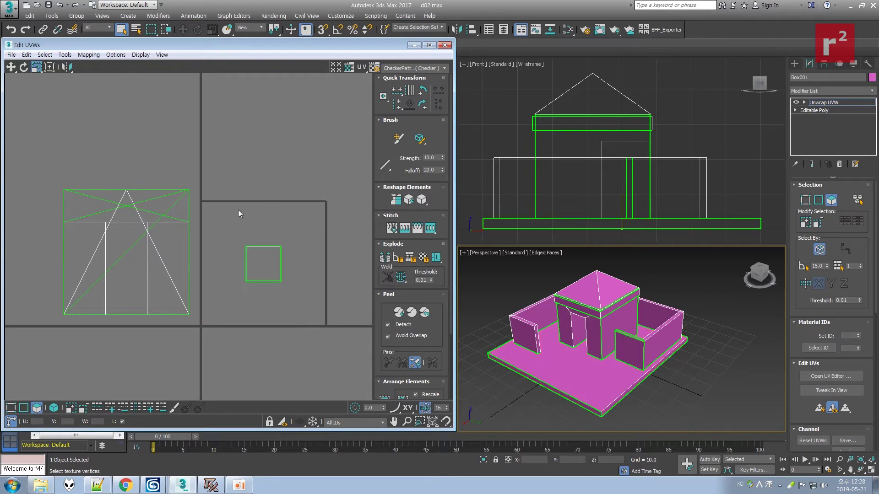
{"action": "left_click", "coordinate": [10, 67]}
Switch the unwrap to vertex selection and try picking individual corner vertices of the base's UV cluster.
{"action": "left_click", "coordinate": [805, 200]}
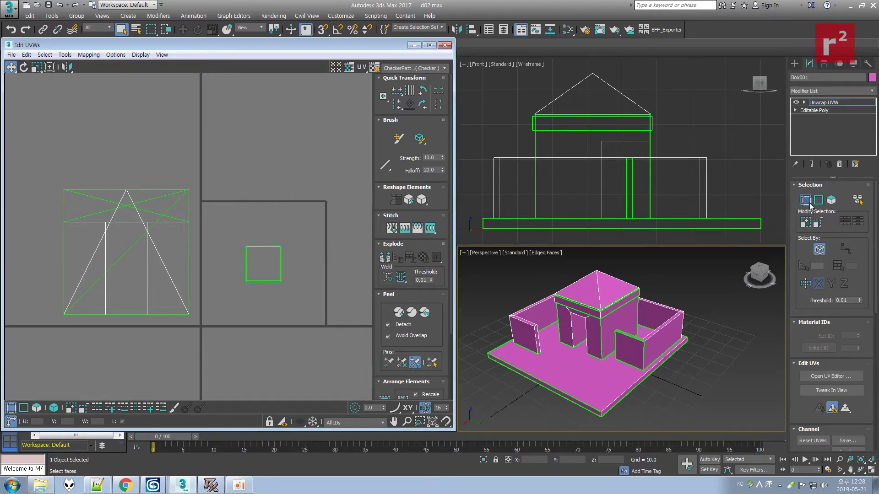
{"action": "left_click", "coordinate": [818, 201]}
{"action": "left_click", "coordinate": [805, 200]}
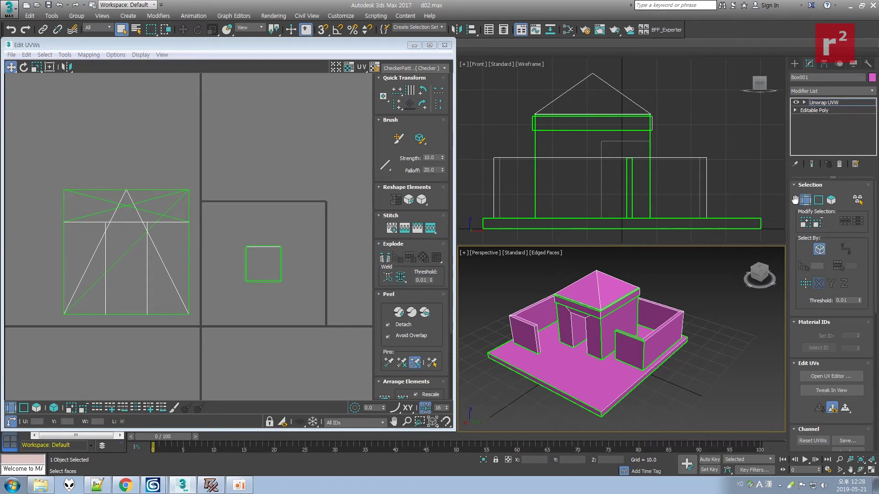
{"action": "left_click_drag", "start_coordinate": [242, 235], "coordinate": [252, 255]}
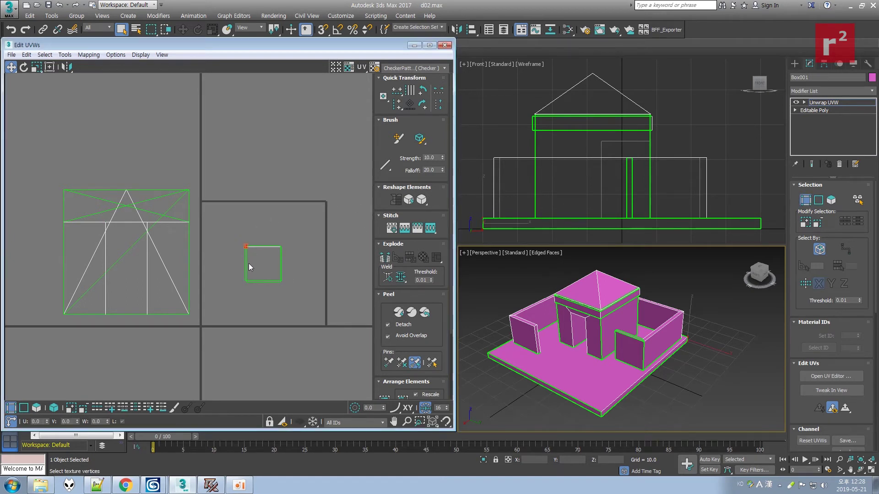
{"action": "left_click", "coordinate": [281, 280]}
{"action": "left_click_drag", "start_coordinate": [322, 302], "coordinate": [323, 303]}
{"action": "left_click", "coordinate": [423, 91]}
{"action": "left_click_drag", "start_coordinate": [236, 274], "coordinate": [254, 289]}
Rotate the base's whole UV cluster and move it just above the UV tile's upper-left corner.
{"action": "left_click_drag", "start_coordinate": [230, 237], "coordinate": [334, 290]}
{"action": "double_click", "coordinate": [424, 106]}
{"action": "left_click_drag", "start_coordinate": [272, 266], "coordinate": [294, 291]}
{"action": "left_click_drag", "start_coordinate": [222, 240], "coordinate": [243, 196]}
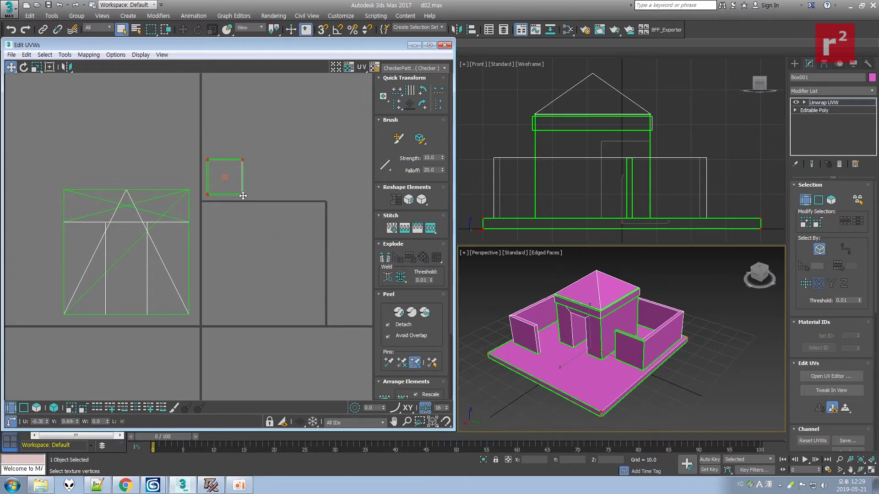
{"action": "left_click", "coordinate": [314, 210]}
Save the scene as the next incremental version, d03.max.
{"action": "left_click", "coordinate": [8, 17]}
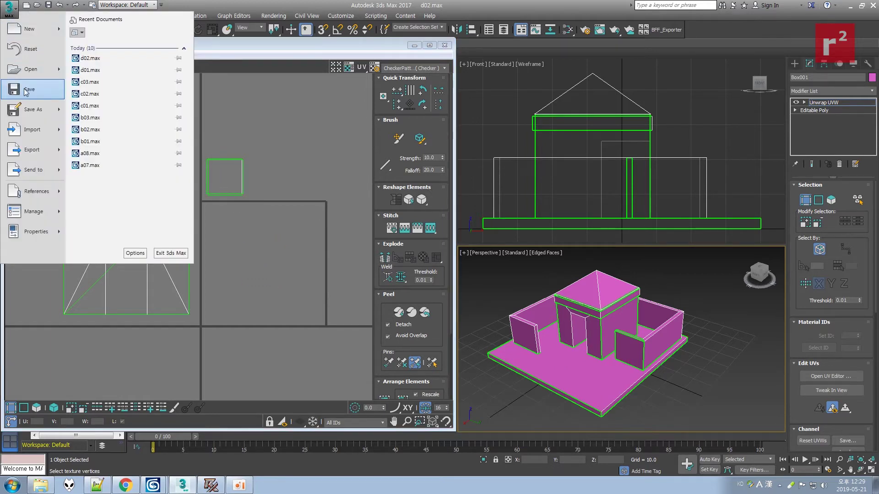
{"action": "left_click", "coordinate": [26, 110]}
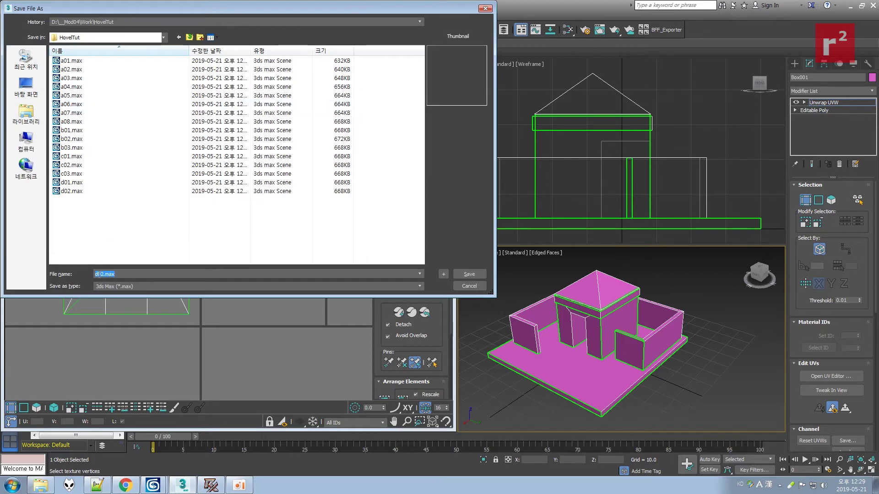
{"action": "left_click", "coordinate": [444, 274]}
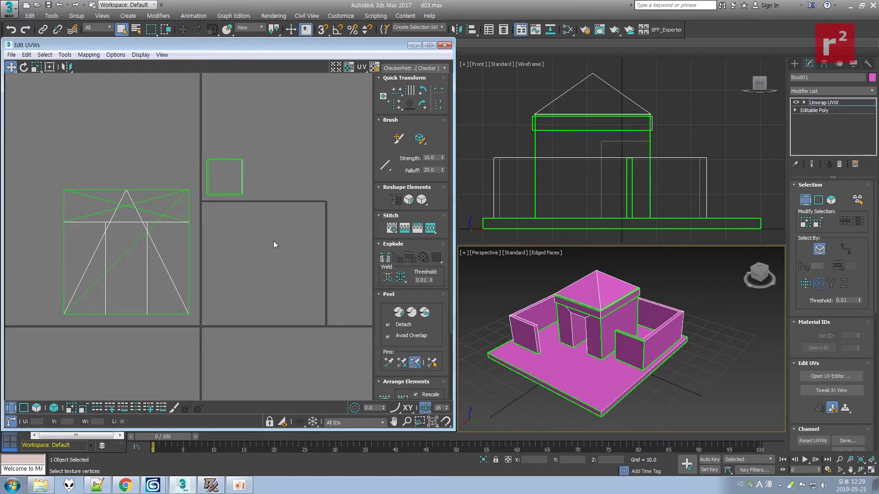
Switch the unwrap to polygon selection and pick the four roof faces individually, viewing the hovel from both sides.
{"action": "left_click", "coordinate": [804, 103]}
{"action": "left_click", "coordinate": [822, 126]}
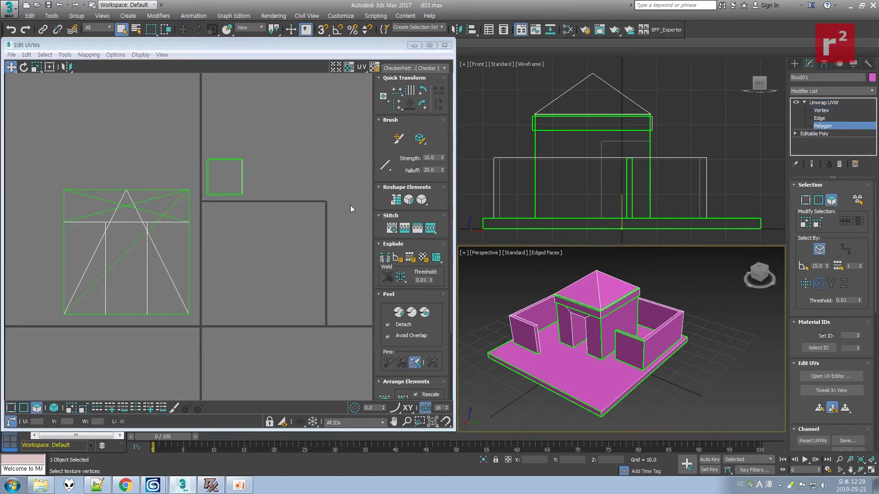
{"action": "left_click", "coordinate": [267, 210]}
{"action": "left_click_drag", "start_coordinate": [555, 73], "coordinate": [617, 89]}
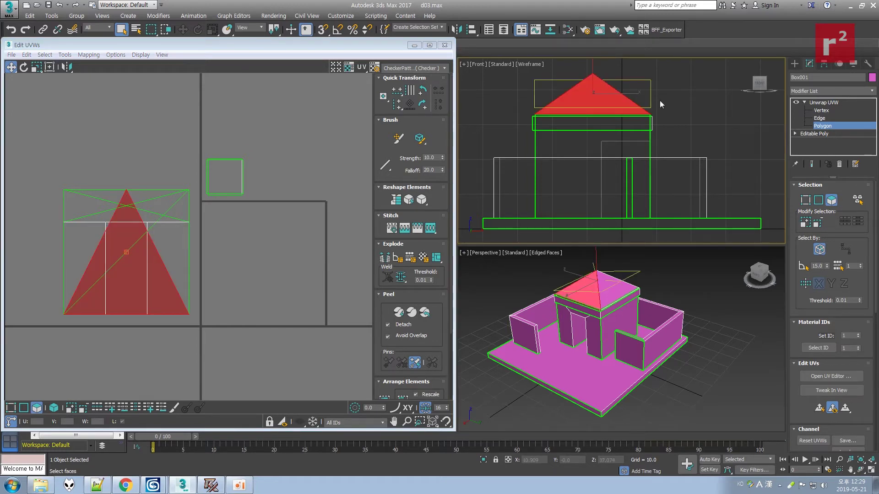
{"action": "left_click", "coordinate": [603, 289]}
{"action": "left_click", "coordinate": [581, 292], "text": "ctrl"}
{"action": "left_click", "coordinate": [860, 470]}
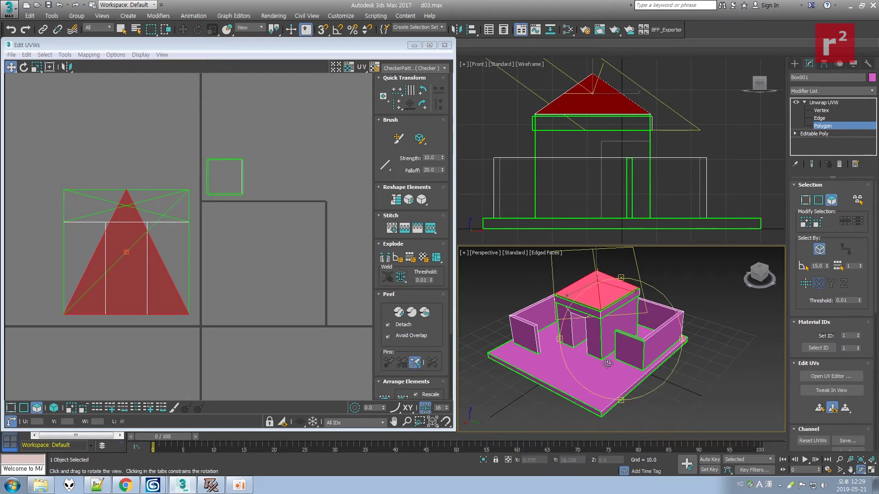
{"action": "left_click_drag", "start_coordinate": [618, 332], "coordinate": [526, 346]}
{"action": "right_click", "coordinate": [602, 331]}
{"action": "left_click", "coordinate": [605, 300], "text": "ctrl"}
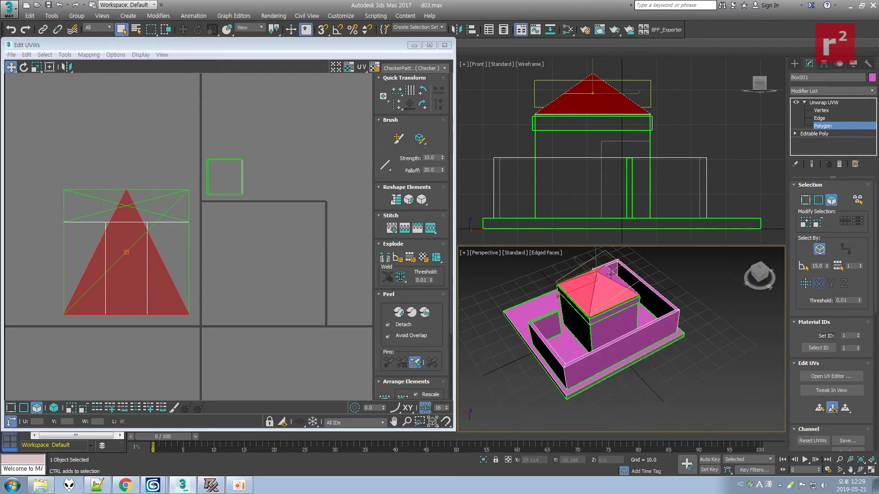
{"action": "left_click", "coordinate": [606, 273], "text": "ctrl"}
{"action": "key", "text": "ctrl+r"}
{"action": "left_click_drag", "start_coordinate": [595, 256], "coordinate": [686, 346]}
{"action": "right_click", "coordinate": [687, 347]}
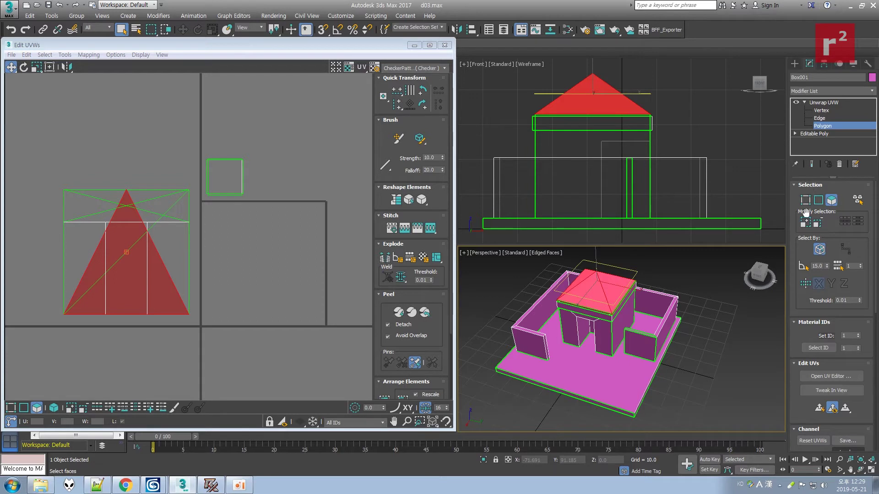
Reselect the roof by growing the selection from a single face and apply a planar projection to it.
{"action": "left_click", "coordinate": [710, 298]}
{"action": "left_click", "coordinate": [590, 292]}
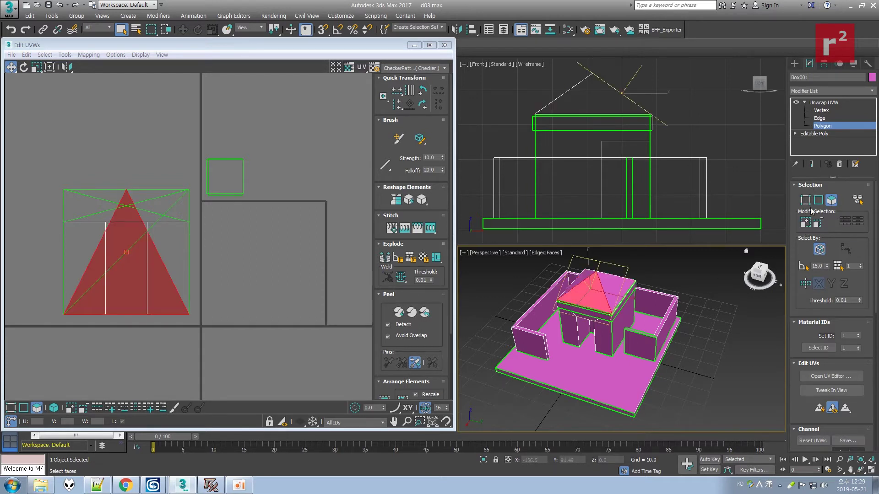
{"action": "left_click", "coordinate": [806, 225]}
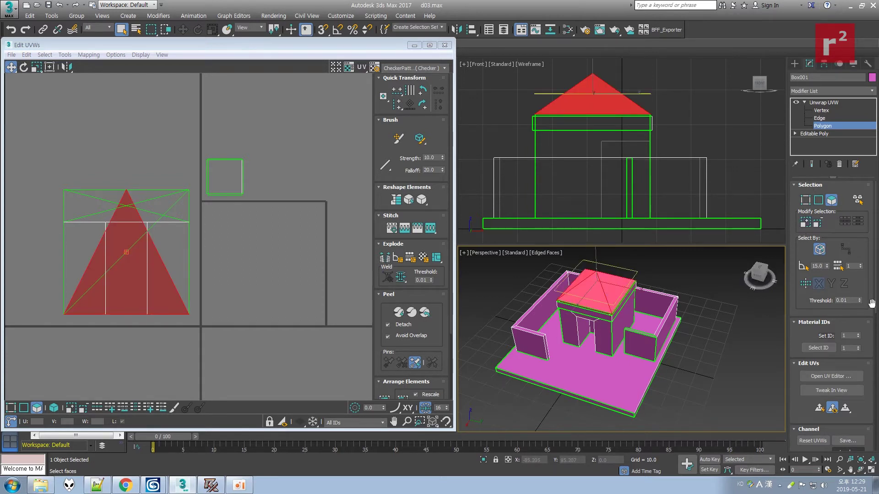
{"action": "left_click_drag", "start_coordinate": [876, 295], "coordinate": [875, 386]}
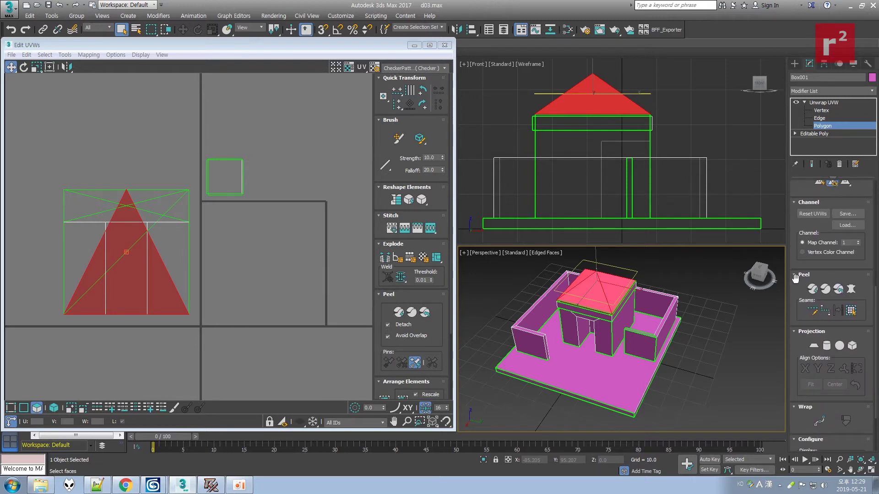
{"action": "left_click", "coordinate": [814, 346]}
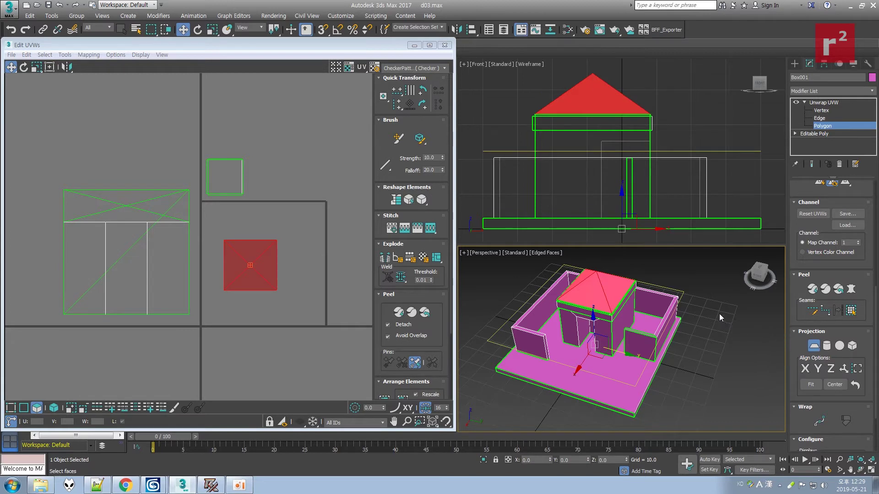
Fit the planar projection to the selected roof faces.
{"action": "left_click", "coordinate": [819, 383]}
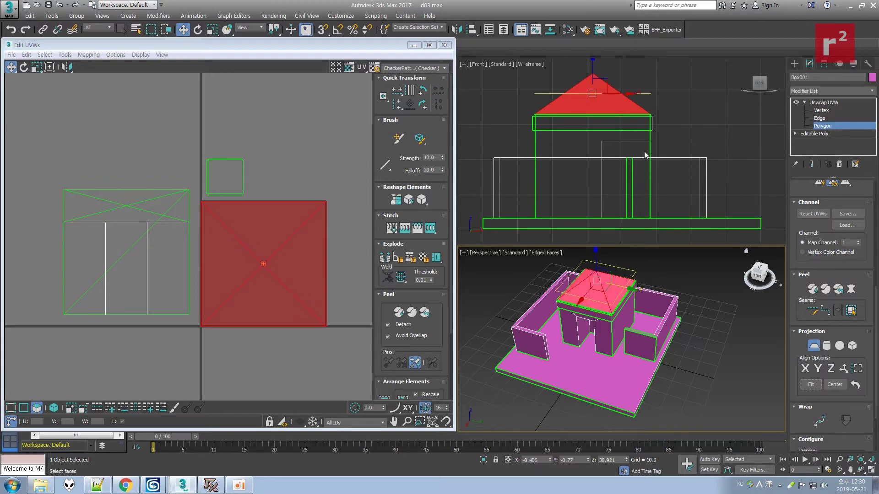
{"action": "scroll", "coordinate": [808, 317], "scroll_direction": "up", "scroll_amount": 5}
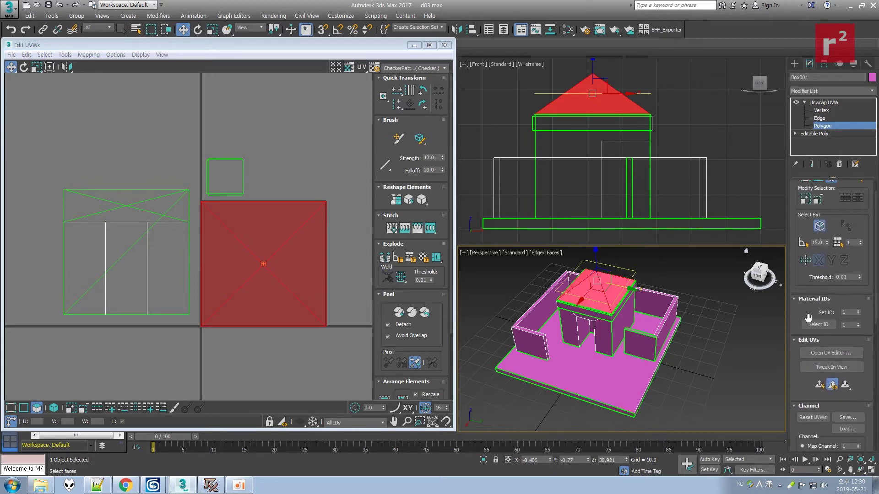
{"action": "left_click_drag", "start_coordinate": [871, 227], "coordinate": [872, 203]}
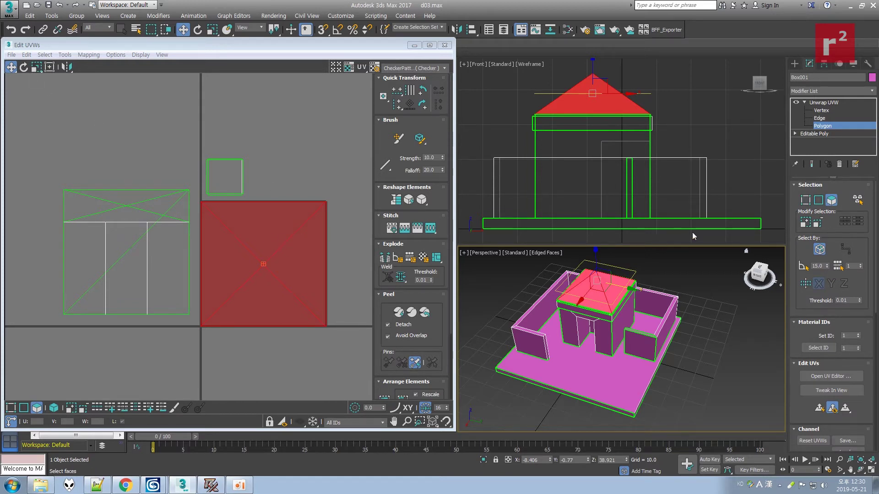
Select all of the roof's UV vertices, scale them down and place them above the UV tile beside the base's cluster.
{"action": "left_click", "coordinate": [821, 110]}
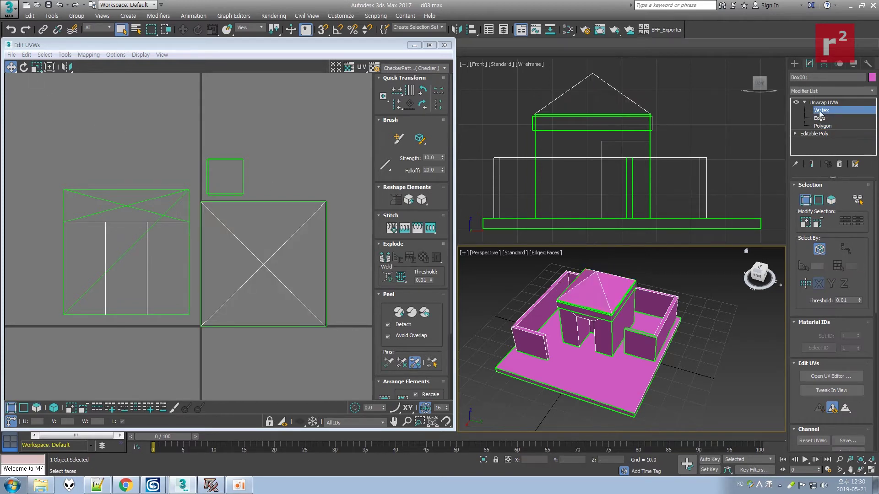
{"action": "left_click_drag", "start_coordinate": [197, 200], "coordinate": [364, 353]}
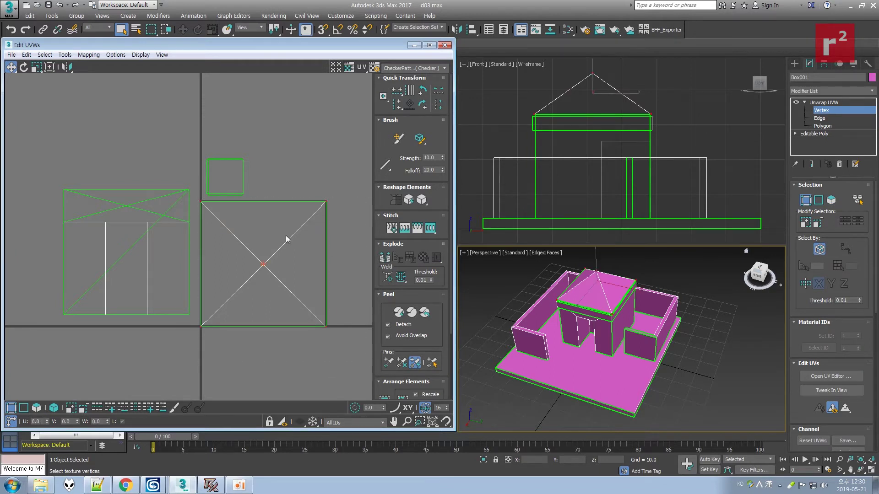
{"action": "left_click", "coordinate": [36, 68]}
{"action": "left_click_drag", "start_coordinate": [327, 200], "coordinate": [321, 411]}
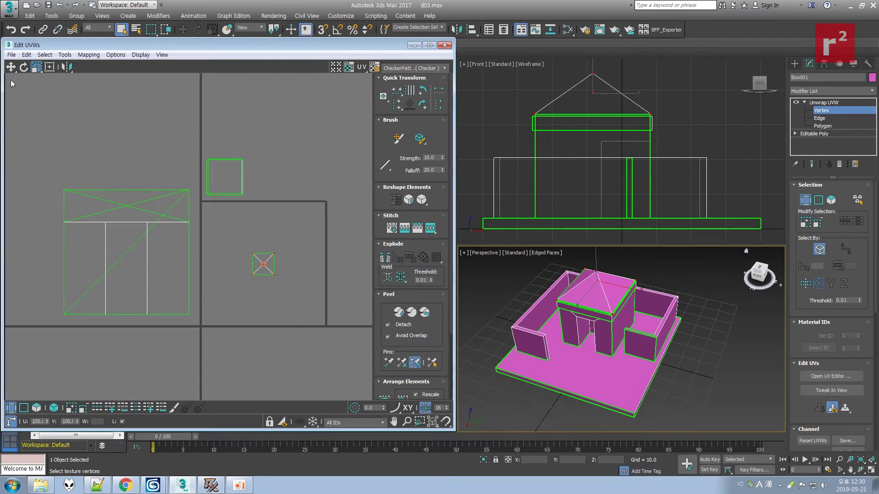
{"action": "left_click", "coordinate": [11, 67]}
{"action": "left_click_drag", "start_coordinate": [263, 263], "coordinate": [261, 170]}
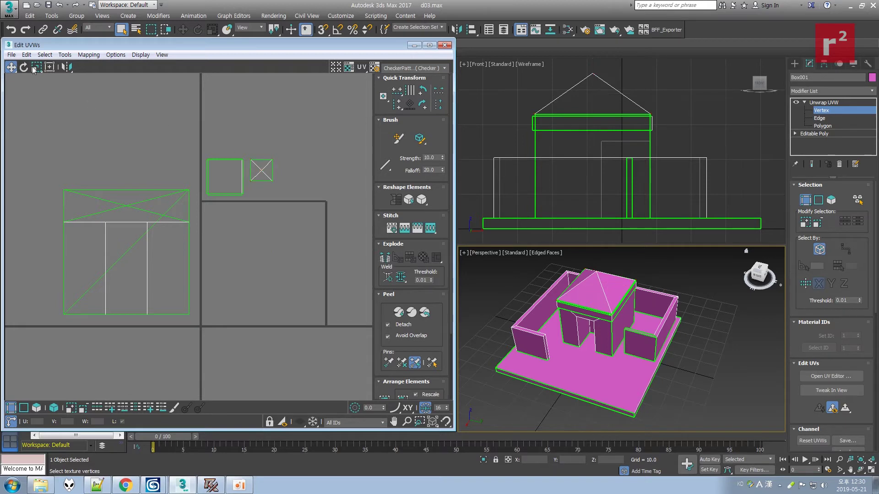
Save the scene as the next incremental version, d04.max.
{"action": "left_click", "coordinate": [9, 9]}
{"action": "left_click", "coordinate": [18, 112]}
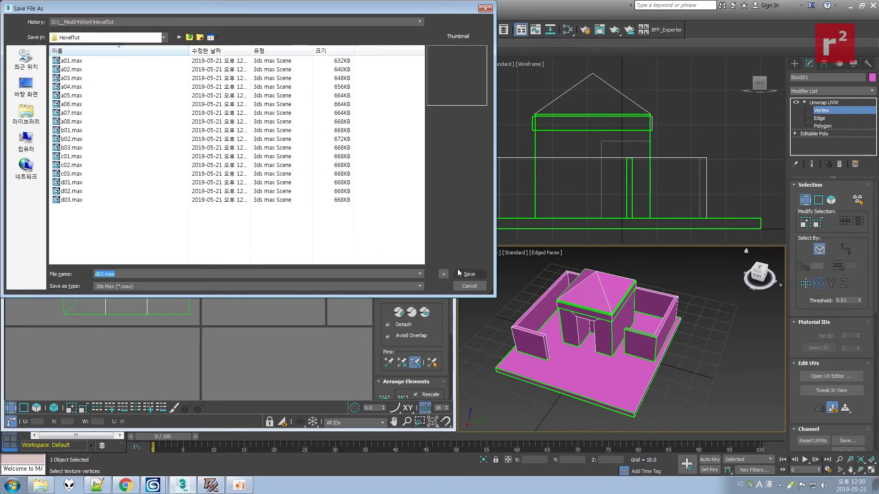
{"action": "left_click", "coordinate": [443, 274]}
{"action": "left_click", "coordinate": [244, 486]}
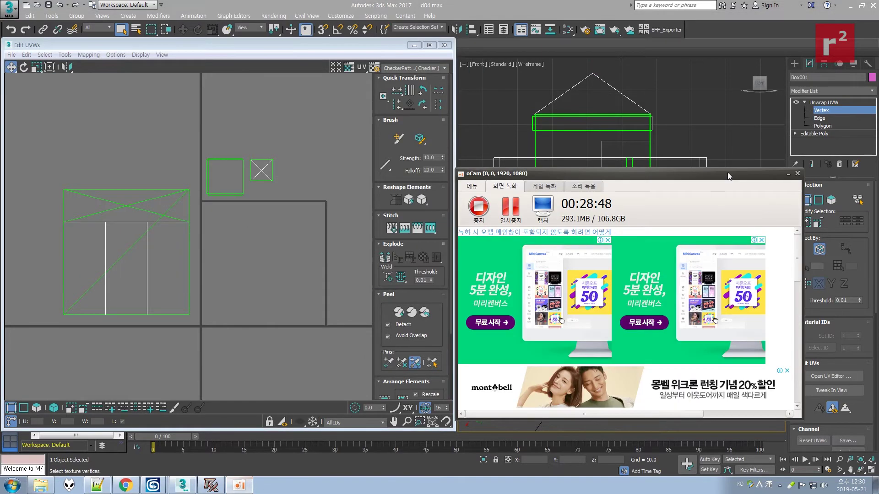
{"action": "left_click", "coordinate": [789, 173]}
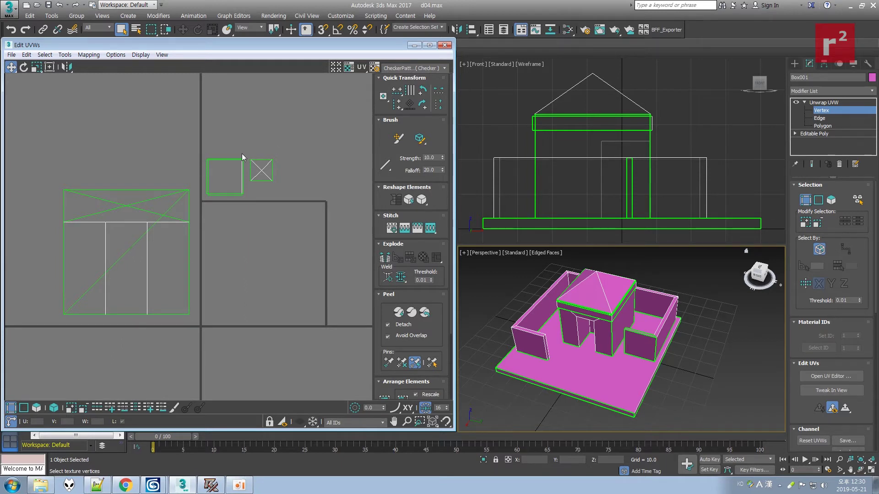
Examine the roof's UV cluster by selecting its corner vertices individually and the whole cluster.
{"action": "left_click_drag", "start_coordinate": [306, 196], "coordinate": [306, 196]}
{"action": "left_click", "coordinate": [284, 154]}
{"action": "left_click_drag", "start_coordinate": [269, 154], "coordinate": [314, 196]}
{"action": "left_click", "coordinate": [267, 182]}
{"action": "left_click_drag", "start_coordinate": [274, 177], "coordinate": [249, 185]}
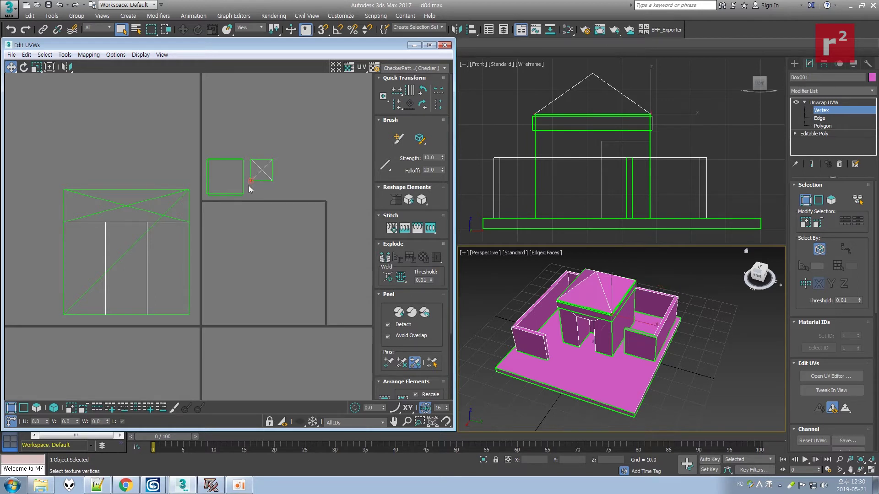
{"action": "mouse_move", "coordinate": [247, 153]}
{"action": "left_mouse_down"}
{"action": "mouse_move", "coordinate": [309, 208]}
{"action": "mouse_move", "coordinate": [263, 201]}
{"action": "mouse_move", "coordinate": [246, 148]}
{"action": "left_mouse_up"}
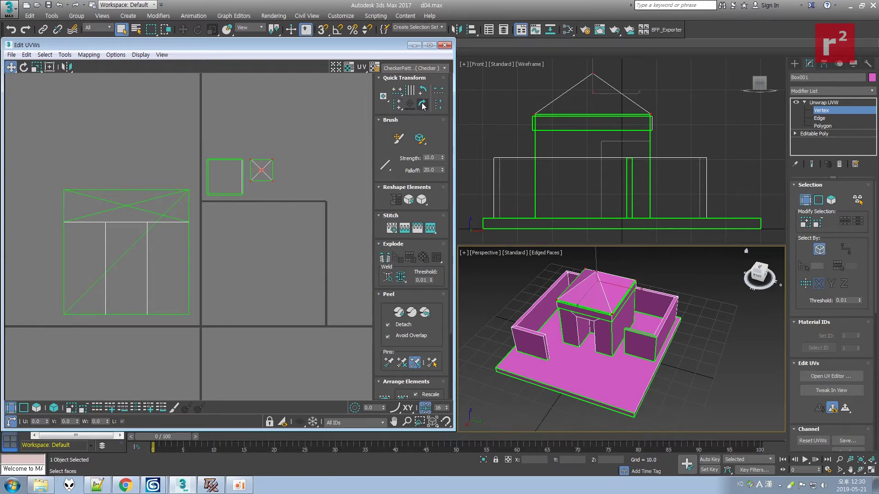
{"action": "left_click_drag", "start_coordinate": [289, 173], "coordinate": [260, 185]}
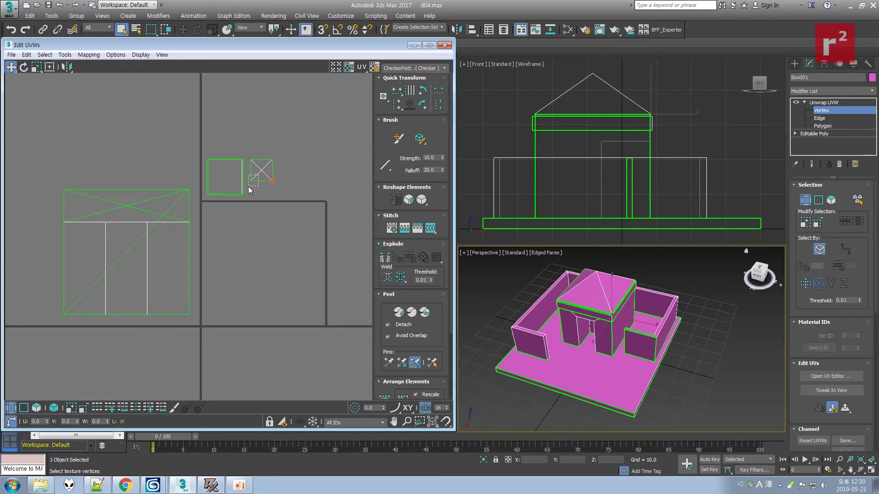
{"action": "left_click", "coordinate": [288, 167]}
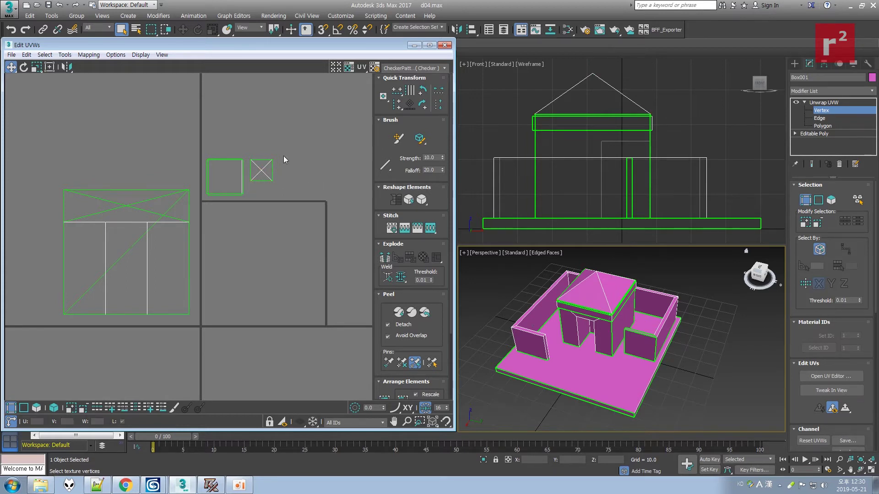
Save the current scene and save another incremental version as d05.max.
{"action": "left_click", "coordinate": [9, 9]}
{"action": "left_click", "coordinate": [28, 89]}
{"action": "left_click", "coordinate": [9, 8]}
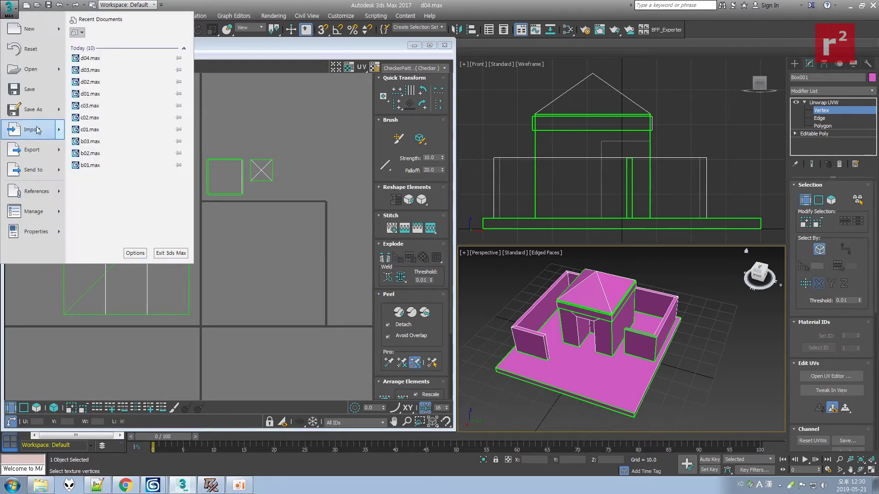
{"action": "left_click", "coordinate": [26, 110]}
{"action": "left_click", "coordinate": [444, 273]}
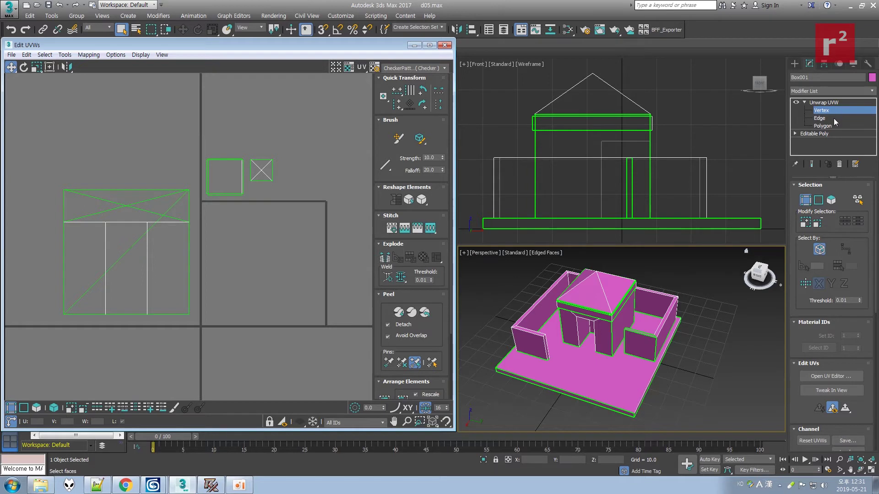
Switch the unwrap to polygon selection and select the doorway recess's first inner side face and its back face.
{"action": "left_click", "coordinate": [823, 125]}
{"action": "scroll", "coordinate": [610, 345], "scroll_direction": "up", "scroll_amount": 3}
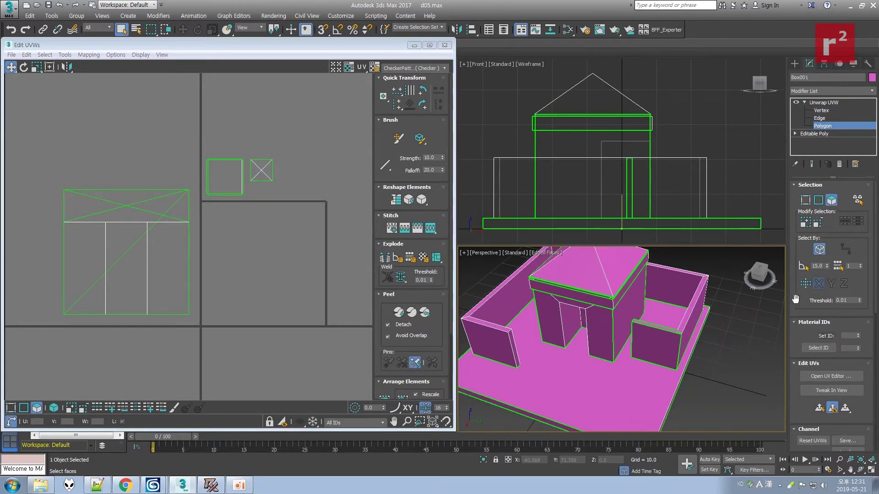
{"action": "scroll", "coordinate": [869, 302], "scroll_direction": "down", "scroll_amount": 3}
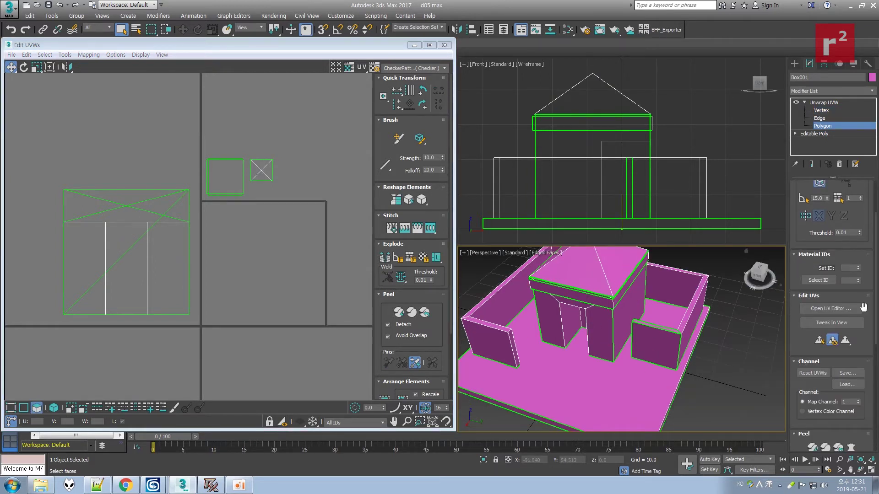
{"action": "scroll", "coordinate": [864, 308], "scroll_direction": "down", "scroll_amount": 2}
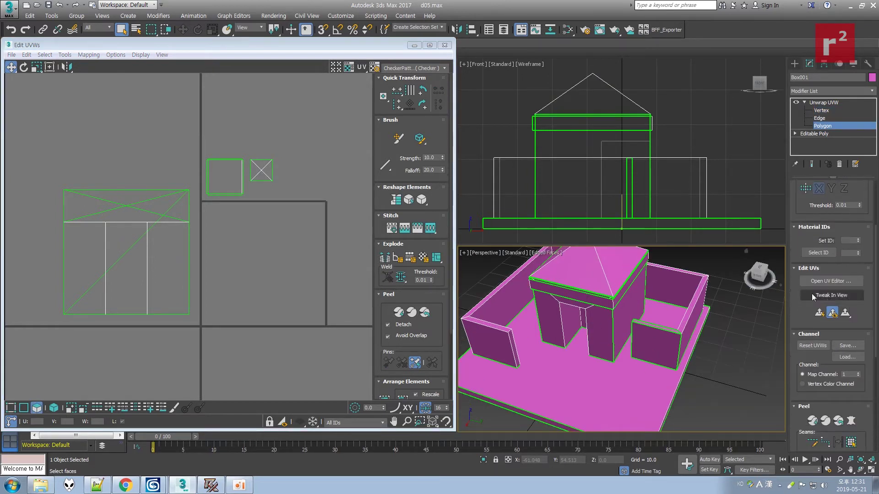
{"action": "left_click", "coordinate": [570, 327]}
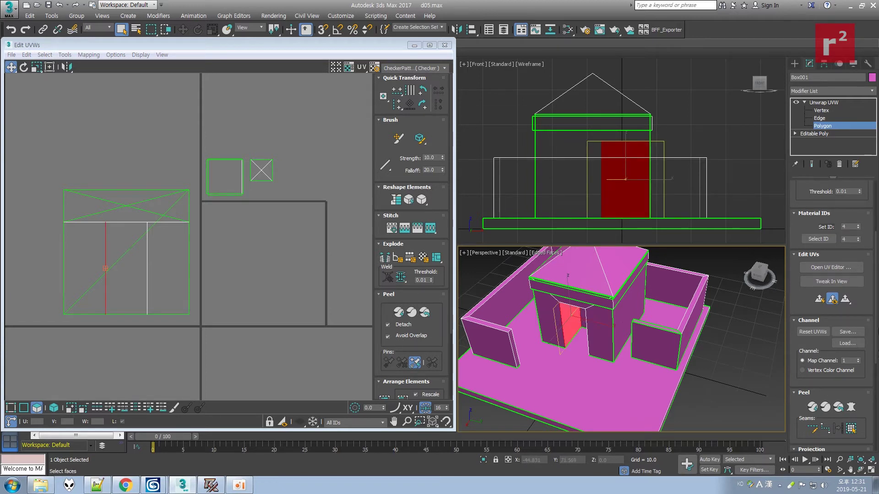
{"action": "scroll", "coordinate": [877, 357], "scroll_direction": "down", "scroll_amount": 3}
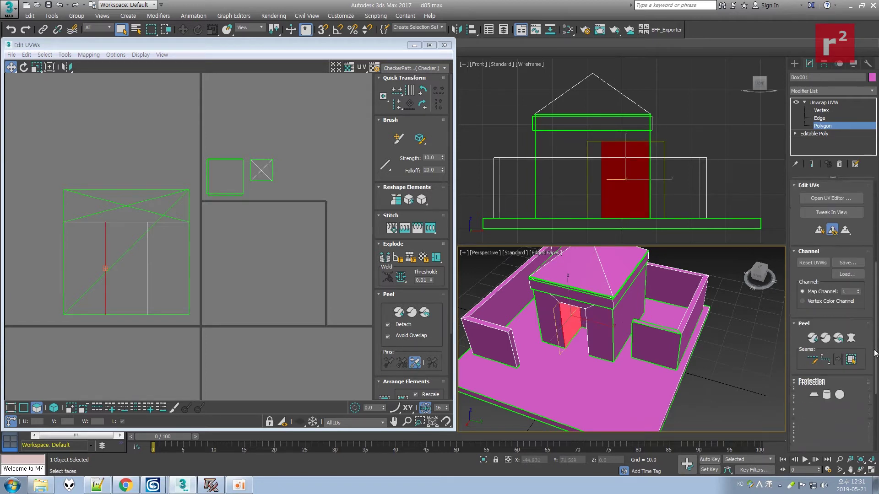
{"action": "left_click", "coordinate": [578, 319]}
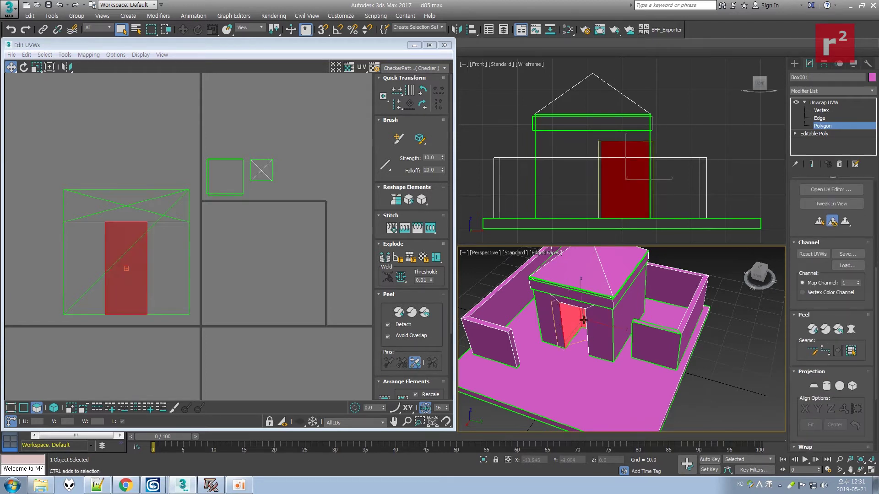
Add the doorway recess's opposite side face and its ceiling face to the polygon selection.
{"action": "key", "text": "z"}
{"action": "left_click", "coordinate": [861, 469]}
{"action": "left_click_drag", "start_coordinate": [691, 355], "coordinate": [671, 341]}
{"action": "right_click", "coordinate": [671, 341]}
{"action": "left_click", "coordinate": [636, 342], "text": "ctrl"}
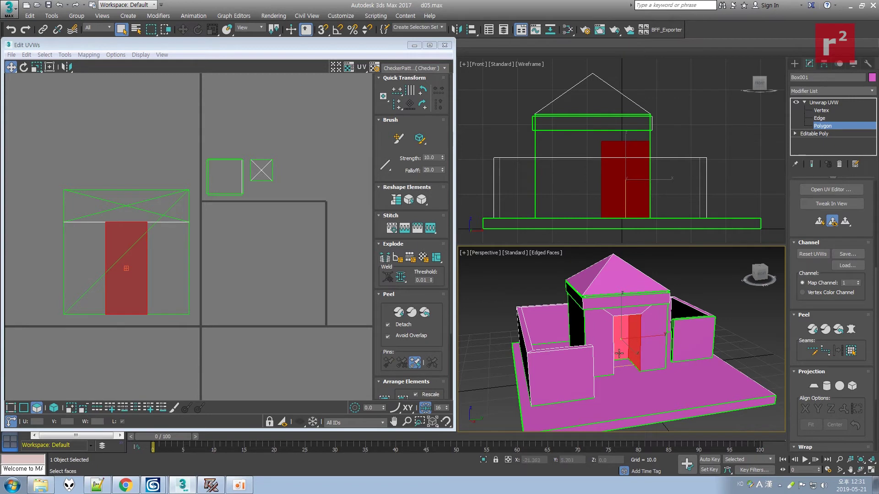
{"action": "left_click", "coordinate": [863, 470]}
{"action": "mouse_move", "coordinate": [609, 341]}
{"action": "left_mouse_down"}
{"action": "mouse_move", "coordinate": [609, 313]}
{"action": "mouse_move", "coordinate": [603, 329]}
{"action": "left_mouse_up"}
{"action": "right_click", "coordinate": [603, 329]}
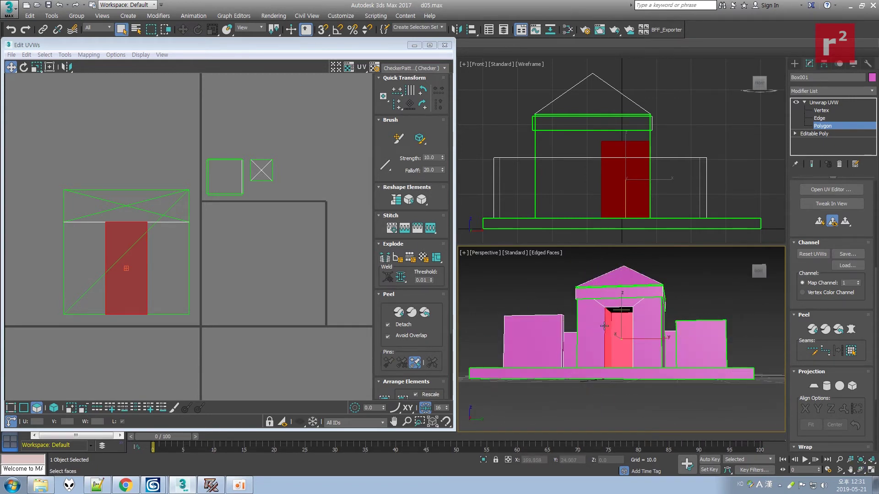
{"action": "left_click", "coordinate": [614, 310], "text": "ctrl"}
{"action": "left_click", "coordinate": [861, 470]}
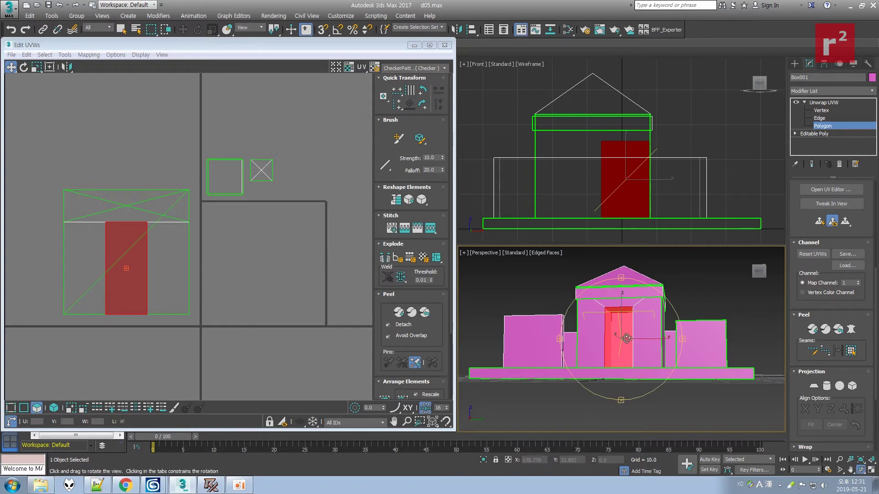
{"action": "left_click_drag", "start_coordinate": [643, 346], "coordinate": [625, 366]}
{"action": "right_click", "coordinate": [625, 366]}
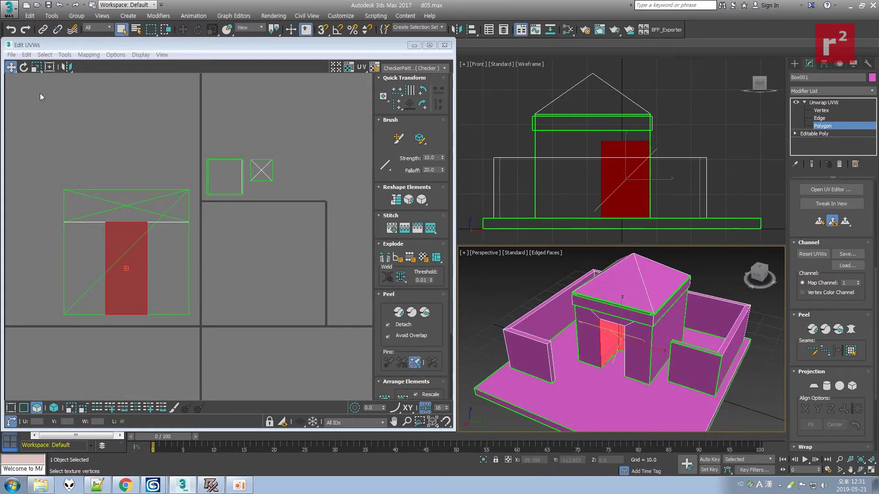
Apply Unfold Mapping to the selected doorway recess faces and shift the resulting cluster slightly within the UV tile.
{"action": "left_click", "coordinate": [88, 55]}
{"action": "left_click", "coordinate": [114, 89]}
{"action": "left_click", "coordinate": [125, 23]}
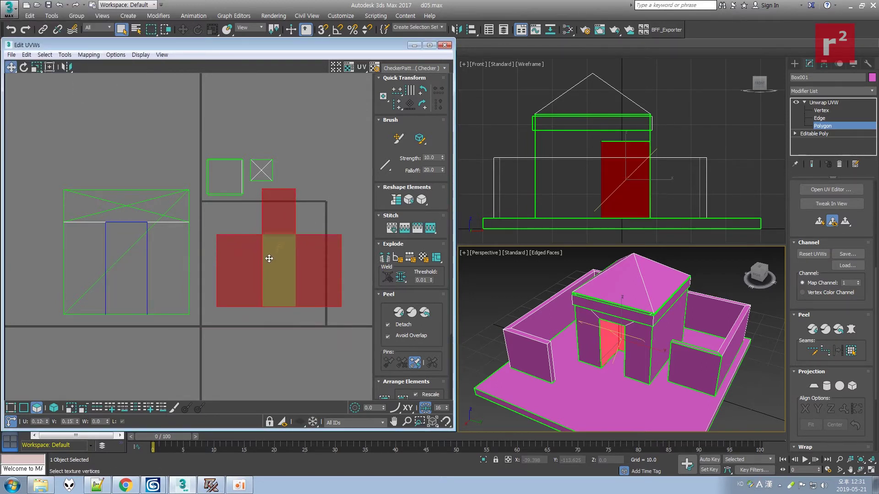
{"action": "left_click_drag", "start_coordinate": [269, 259], "coordinate": [264, 267]}
{"action": "left_click", "coordinate": [306, 232]}
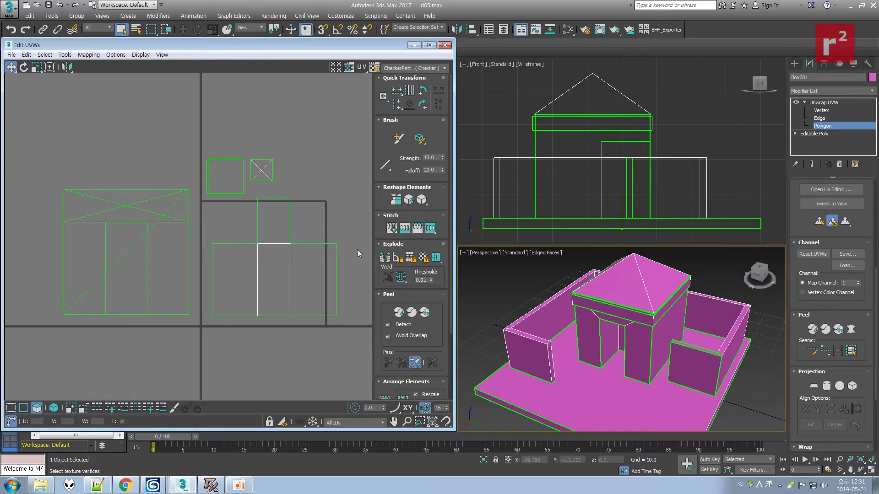
Select individual doorway recess faces to check which part of the unfolded cluster each one matches.
{"action": "left_click", "coordinate": [607, 347]}
{"action": "left_click", "coordinate": [621, 335]}
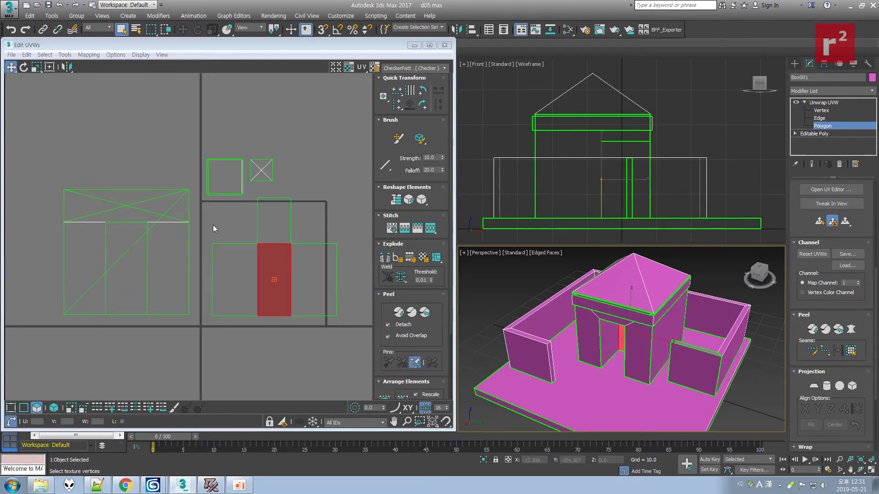
{"action": "left_click", "coordinate": [313, 282]}
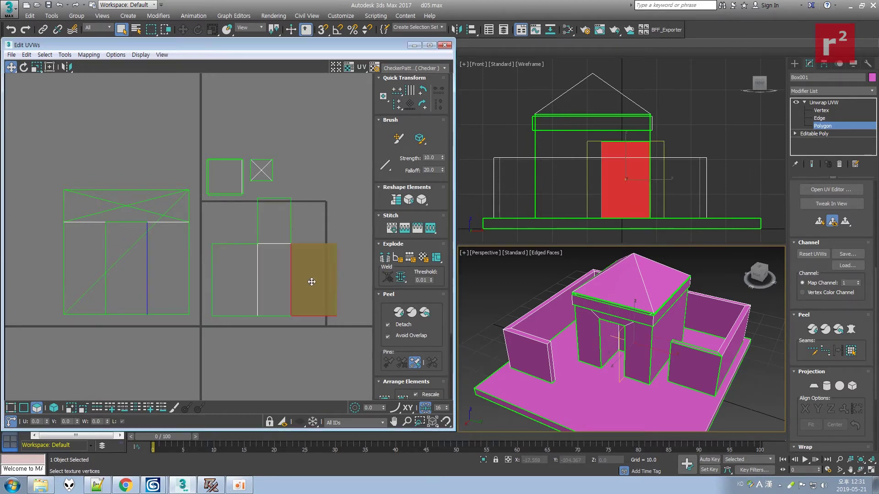
{"action": "left_click", "coordinate": [275, 227]}
Select the whole unfolded doorway cluster, scale it down and place it above the UV tile beside the roof's cluster.
{"action": "left_click_drag", "start_coordinate": [237, 227], "coordinate": [319, 260]}
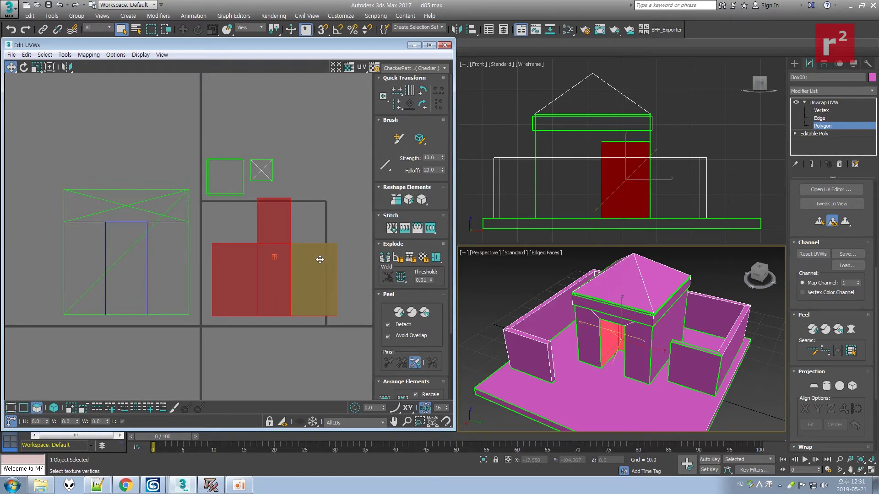
{"action": "left_click", "coordinate": [37, 67]}
{"action": "left_click_drag", "start_coordinate": [256, 216], "coordinate": [298, 344]}
{"action": "left_click", "coordinate": [14, 69]}
{"action": "left_click_drag", "start_coordinate": [247, 223], "coordinate": [294, 177]}
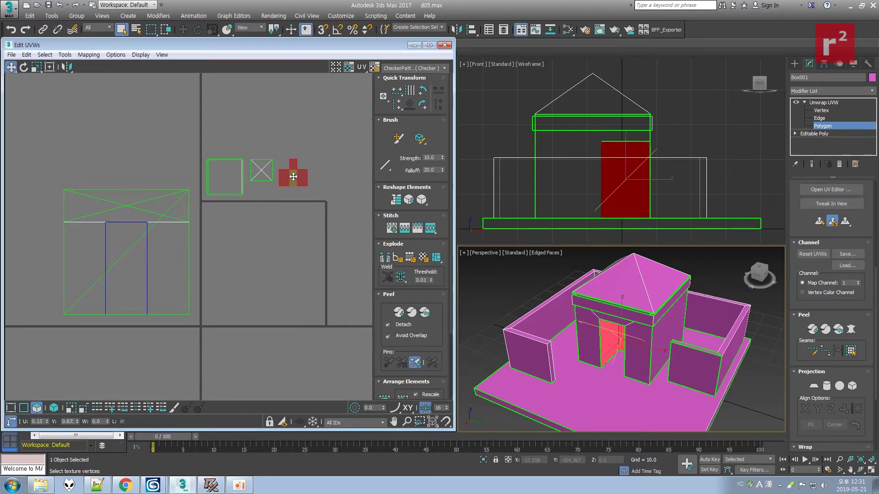
{"action": "left_click", "coordinate": [339, 169]}
Save the scene and create the next incremental version, d06.max.
{"action": "left_click", "coordinate": [9, 8]}
{"action": "left_click", "coordinate": [13, 90]}
{"action": "left_click", "coordinate": [8, 8]}
{"action": "left_click", "coordinate": [32, 110]}
{"action": "left_click", "coordinate": [444, 274]}
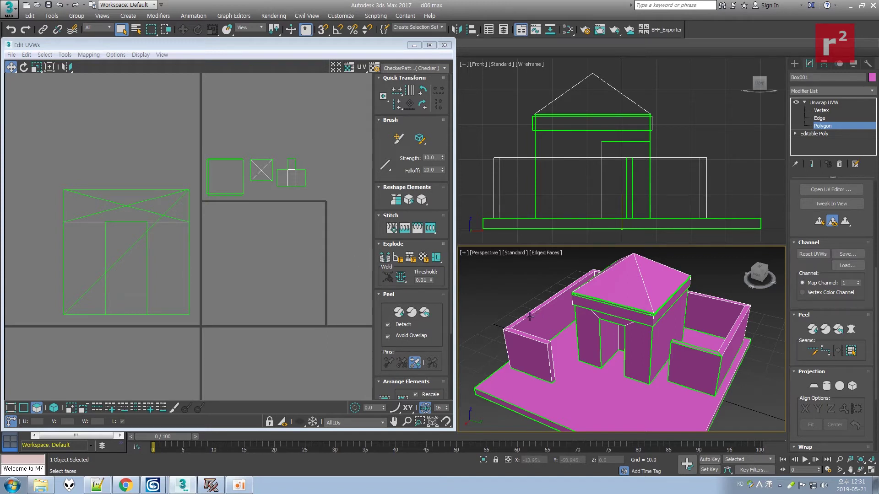
Select the hovel's front wall faces around the doorway and apply Flatten Mapping to them.
{"action": "left_click", "coordinate": [633, 340]}
{"action": "left_click", "coordinate": [578, 321], "text": "ctrl"}
{"action": "left_click", "coordinate": [860, 470]}
{"action": "mouse_move", "coordinate": [603, 349]}
{"action": "left_mouse_down"}
{"action": "mouse_move", "coordinate": [609, 329]}
{"action": "mouse_move", "coordinate": [597, 348]}
{"action": "mouse_move", "coordinate": [581, 341]}
{"action": "mouse_move", "coordinate": [597, 341]}
{"action": "left_mouse_up"}
{"action": "right_click", "coordinate": [597, 342]}
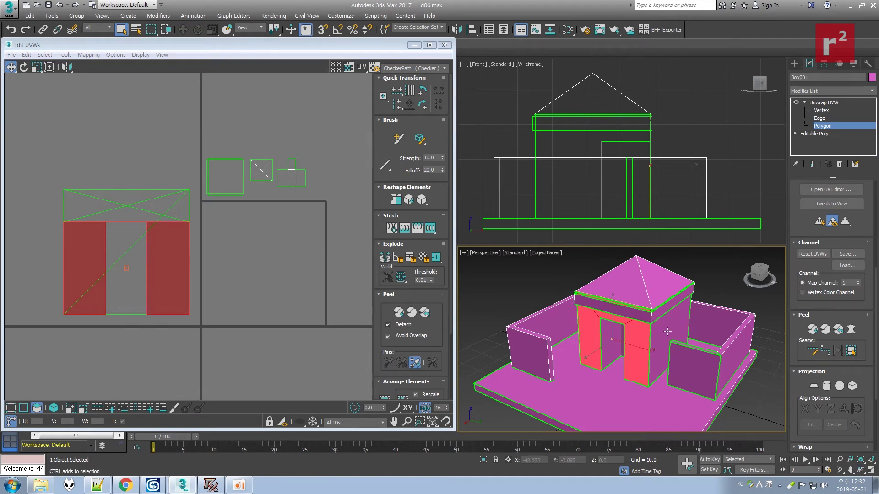
{"action": "left_click", "coordinate": [91, 57]}
{"action": "left_click", "coordinate": [99, 63]}
{"action": "key", "text": "Return"}
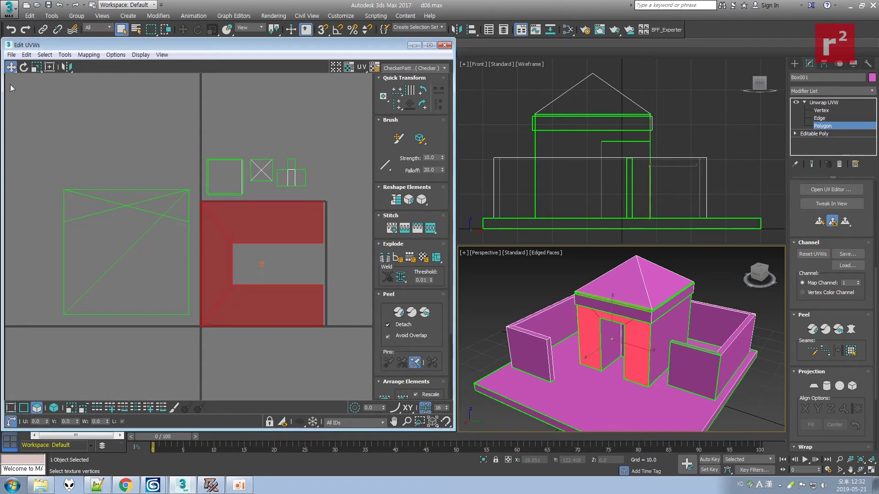
Rotate the front wall's cluster 90 degrees clockwise and check its lower vertices against the model.
{"action": "left_click", "coordinate": [24, 67]}
{"action": "left_click", "coordinate": [420, 105]}
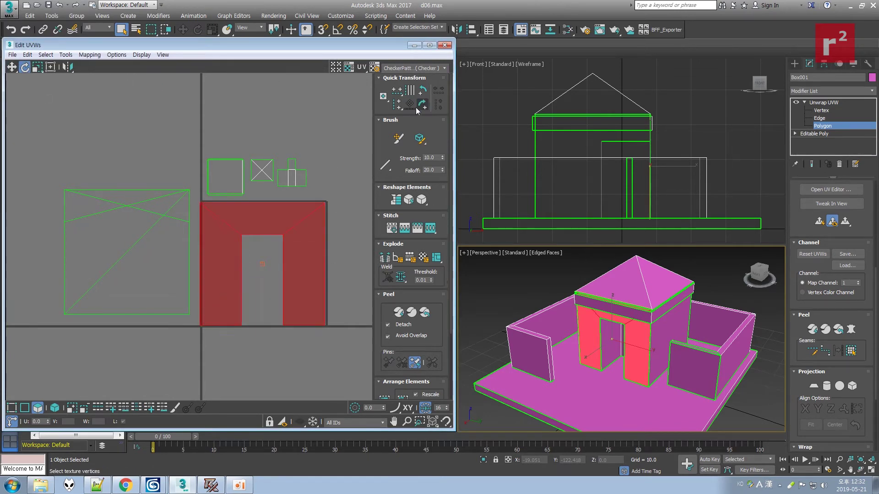
{"action": "left_click", "coordinate": [280, 108]}
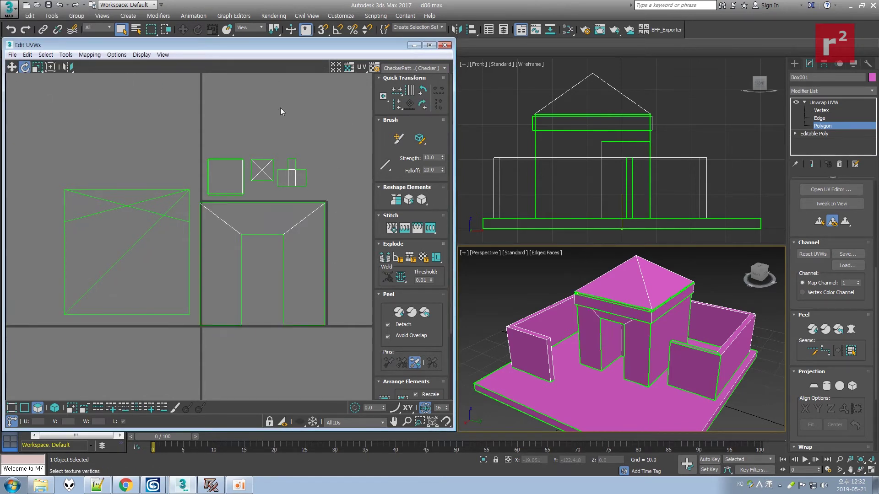
{"action": "left_click", "coordinate": [12, 408]}
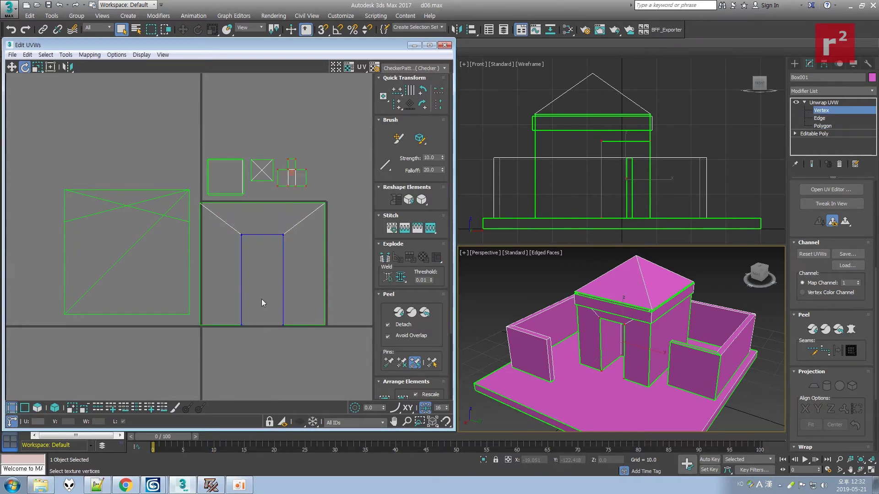
{"action": "left_click_drag", "start_coordinate": [220, 314], "coordinate": [298, 337]}
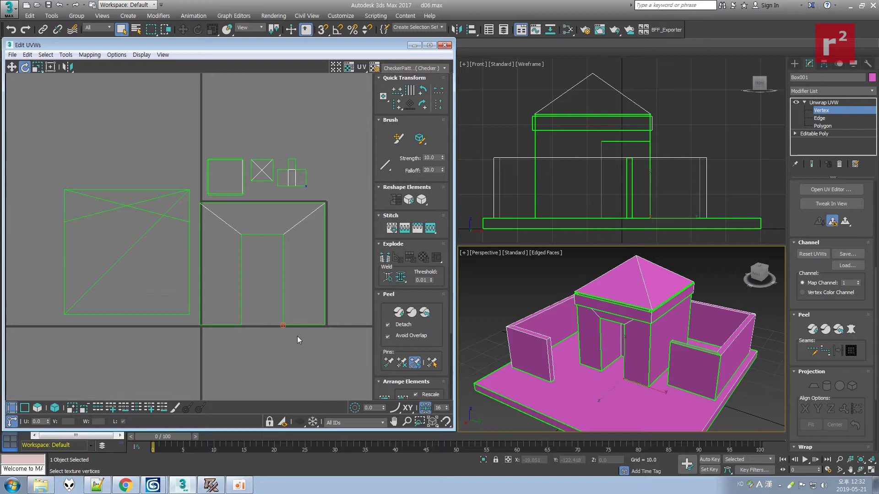
{"action": "left_click", "coordinate": [276, 238]}
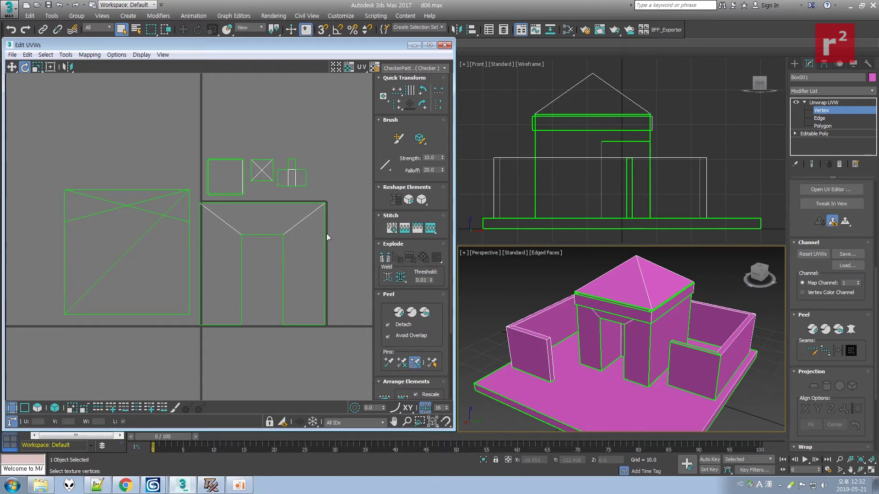
Select the front wall's whole cluster, scale it down and place it above the UV tile beside the doorway recess cluster.
{"action": "left_click", "coordinate": [37, 408]}
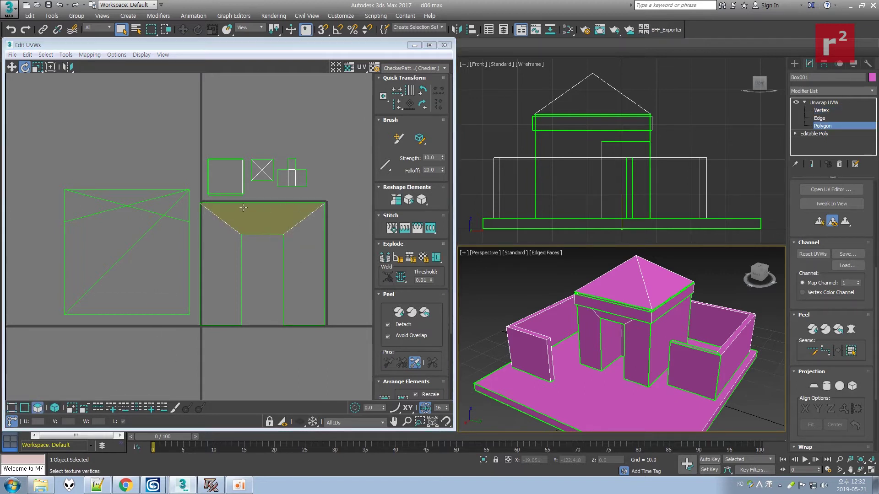
{"action": "left_click_drag", "start_coordinate": [198, 200], "coordinate": [309, 318]}
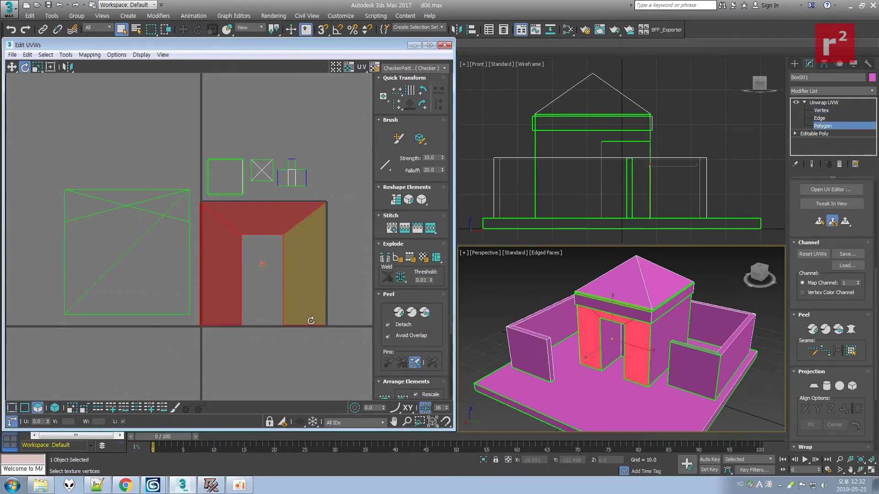
{"action": "left_click", "coordinate": [37, 67]}
{"action": "left_click_drag", "start_coordinate": [261, 222], "coordinate": [289, 342]}
{"action": "left_click", "coordinate": [12, 67]}
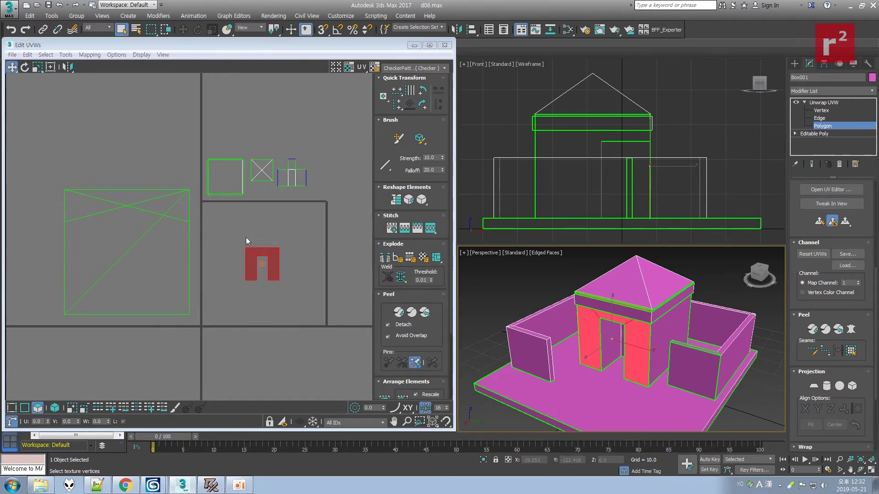
{"action": "left_click_drag", "start_coordinate": [272, 248], "coordinate": [337, 157]}
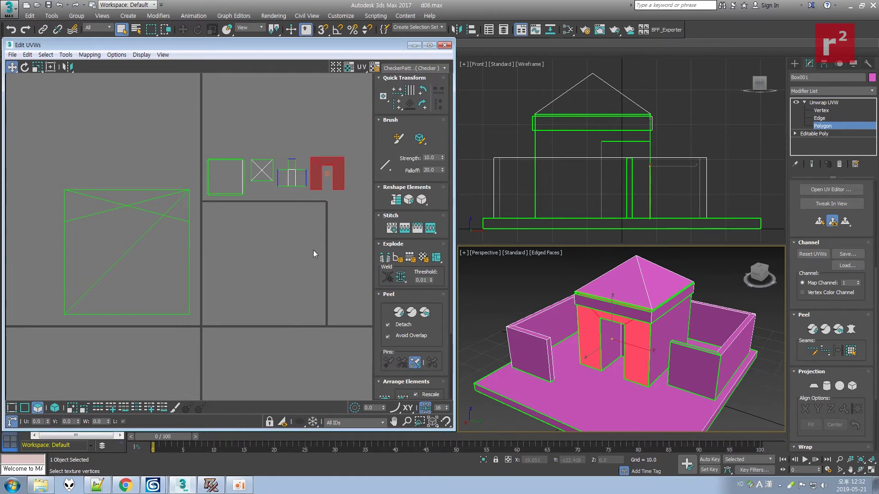
{"action": "left_click", "coordinate": [199, 183]}
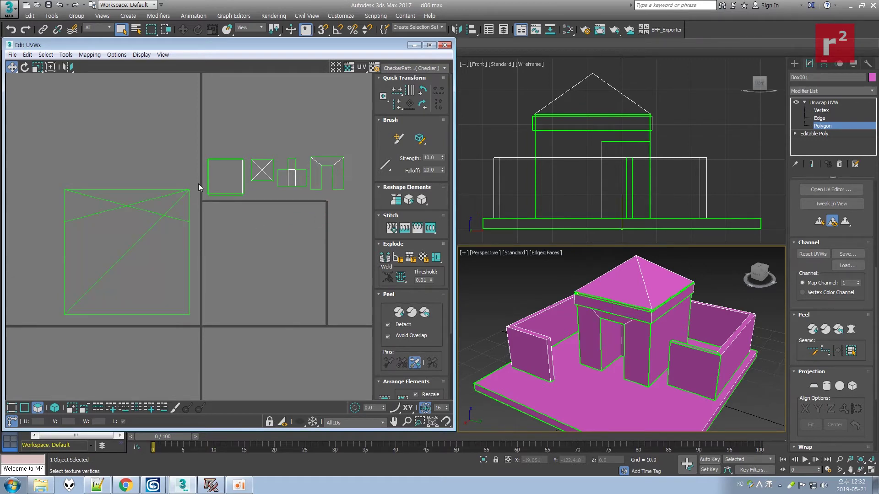
Save the scene as the next incremental version, d07.max.
{"action": "left_click", "coordinate": [9, 11]}
{"action": "left_click", "coordinate": [25, 112]}
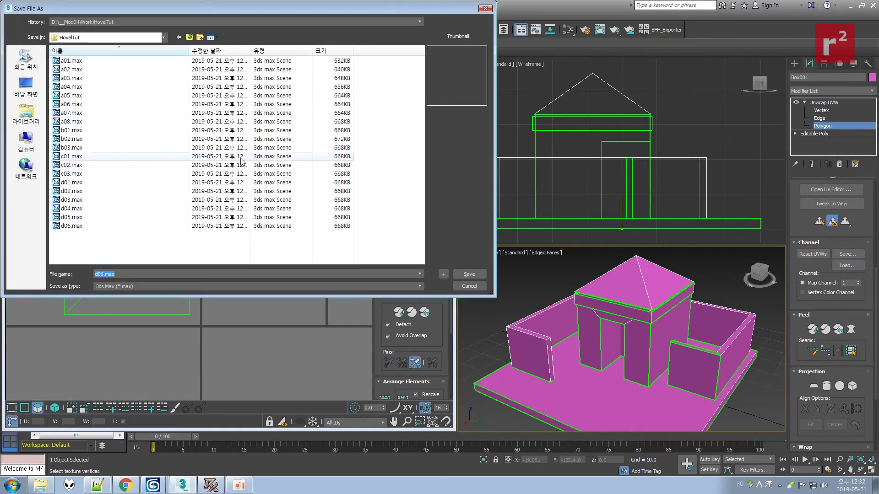
{"action": "left_click", "coordinate": [443, 274]}
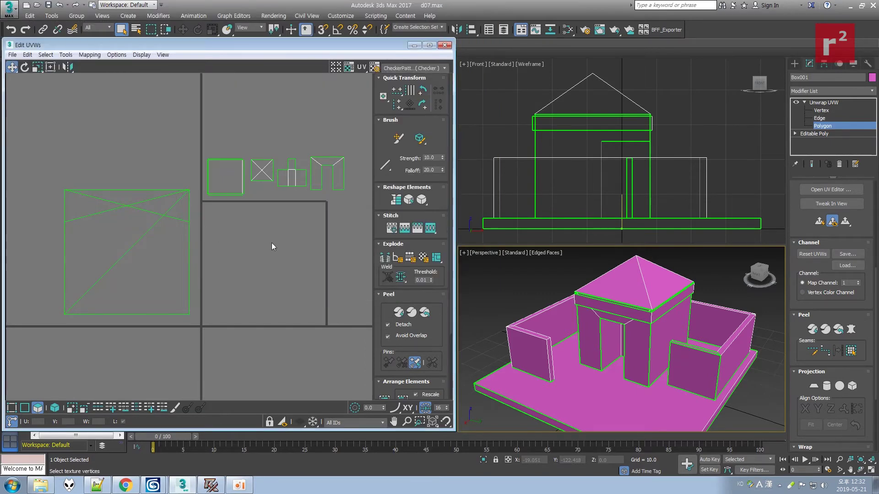
Select only the house's side wall face adjoining the doorway wall and apply Flatten Mapping to it.
{"action": "left_click", "coordinate": [669, 322]}
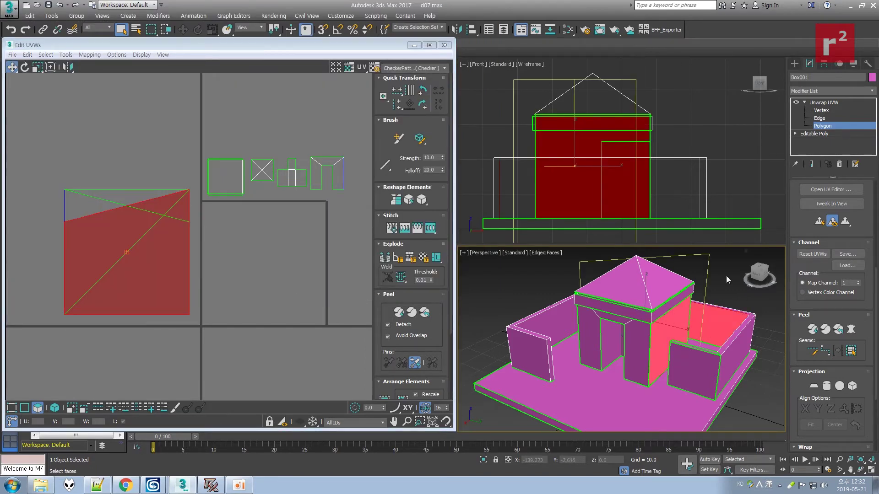
{"action": "left_click", "coordinate": [713, 292]}
{"action": "left_click", "coordinate": [666, 329]}
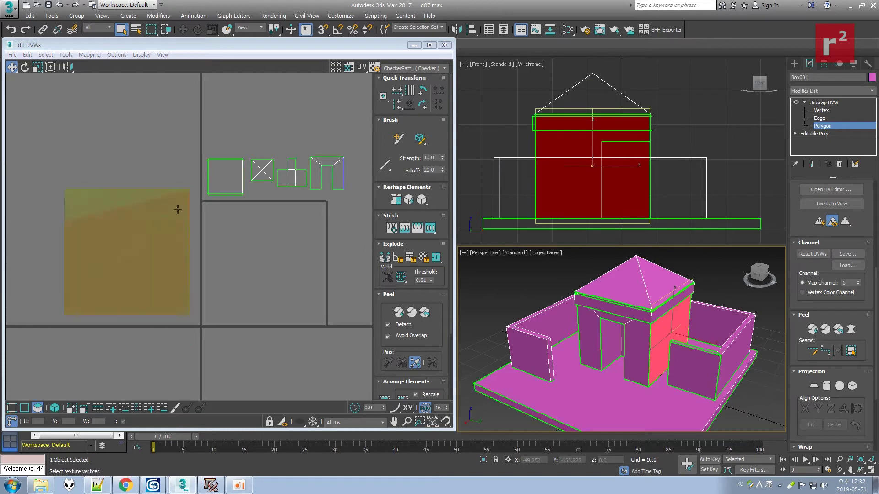
{"action": "left_click", "coordinate": [96, 56]}
{"action": "left_click", "coordinate": [96, 65]}
{"action": "left_click", "coordinate": [126, 63]}
{"action": "left_click", "coordinate": [342, 235]}
{"action": "left_click", "coordinate": [288, 233]}
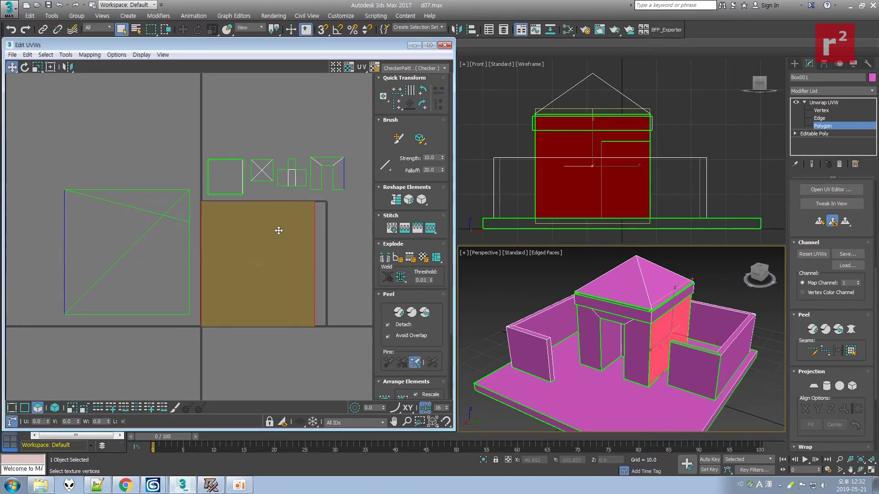
Rotate the side wall's cluster 90 degrees counter-clockwise and shift it slightly within the UV editor.
{"action": "left_click", "coordinate": [422, 90]}
{"action": "left_click", "coordinate": [401, 94]}
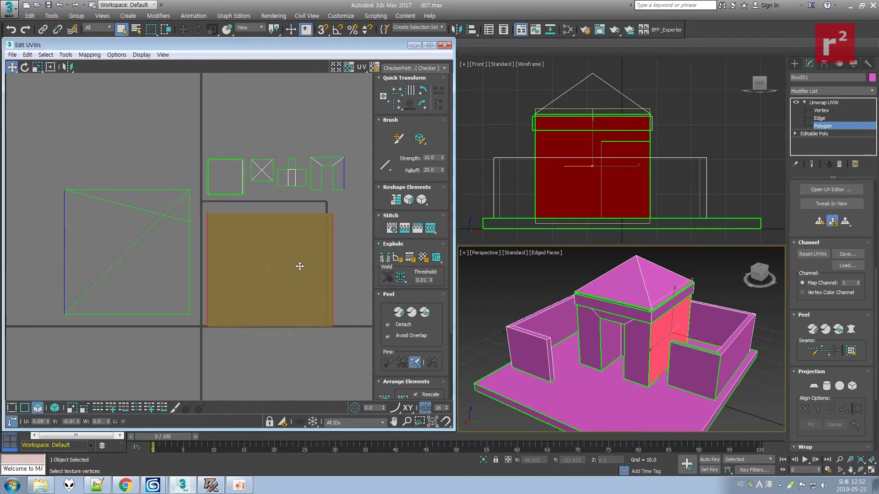
{"action": "left_click", "coordinate": [349, 264]}
Check the side wall cluster's corner vertices against the model and turn the cluster another 180 degrees clockwise.
{"action": "left_click", "coordinate": [12, 408]}
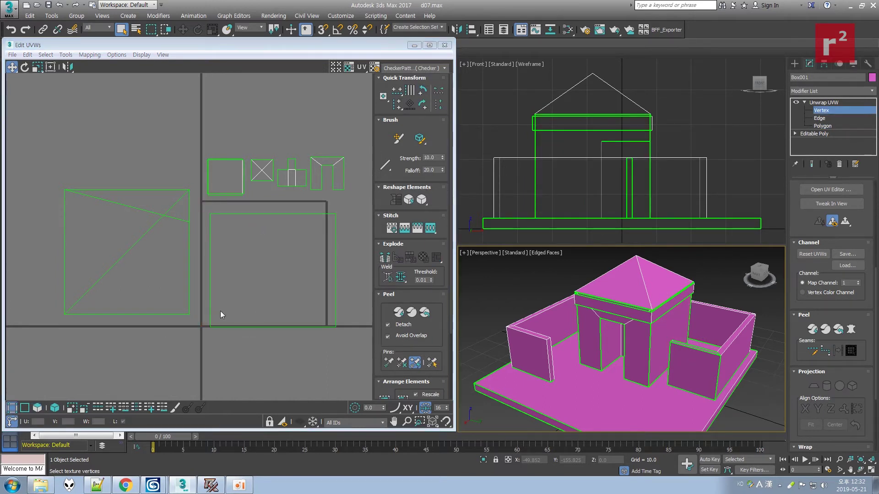
{"action": "left_click", "coordinate": [210, 326]}
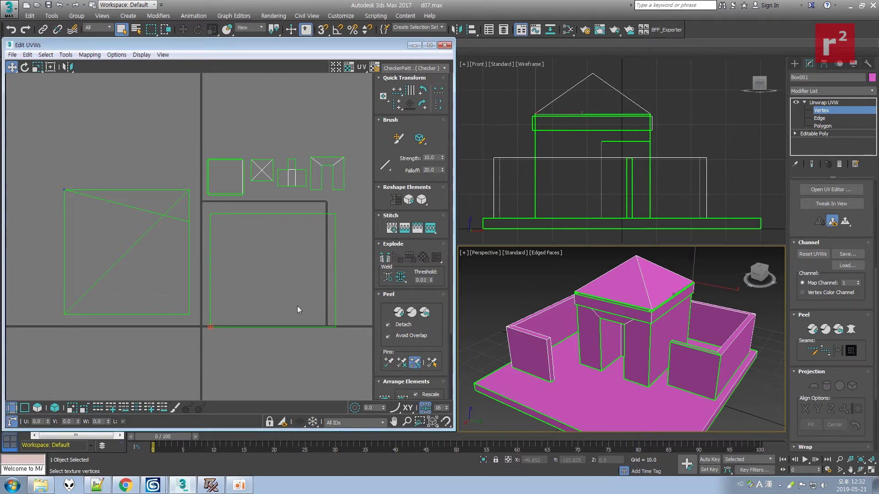
{"action": "left_click_drag", "start_coordinate": [313, 304], "coordinate": [344, 340]}
{"action": "left_click_drag", "start_coordinate": [210, 211], "coordinate": [349, 340]}
{"action": "left_click", "coordinate": [423, 105]}
{"action": "left_click", "coordinate": [423, 106]}
{"action": "left_click", "coordinate": [336, 213]}
{"action": "left_click", "coordinate": [232, 229]}
Scale down the side wall's whole cluster and place it above the UV tile beside the front wall's cluster.
{"action": "left_click_drag", "start_coordinate": [206, 208], "coordinate": [352, 376]}
{"action": "left_click", "coordinate": [40, 70]}
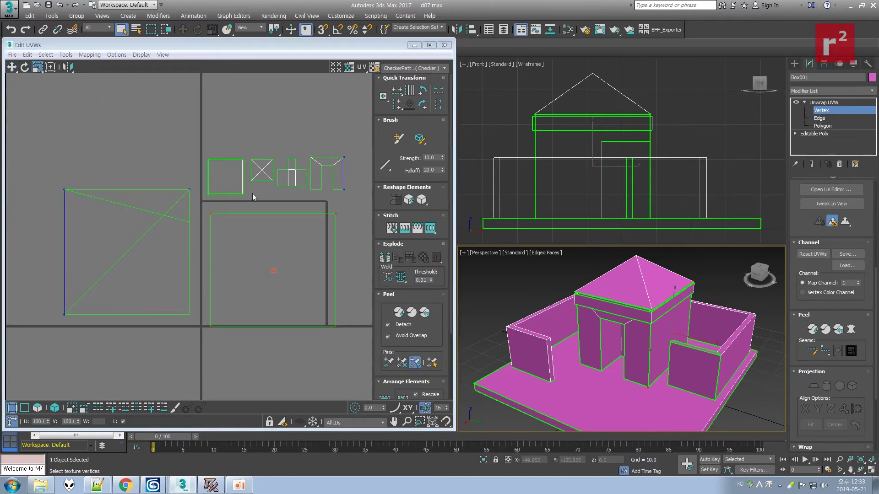
{"action": "left_click_drag", "start_coordinate": [334, 214], "coordinate": [337, 347]}
{"action": "left_click", "coordinate": [12, 67]}
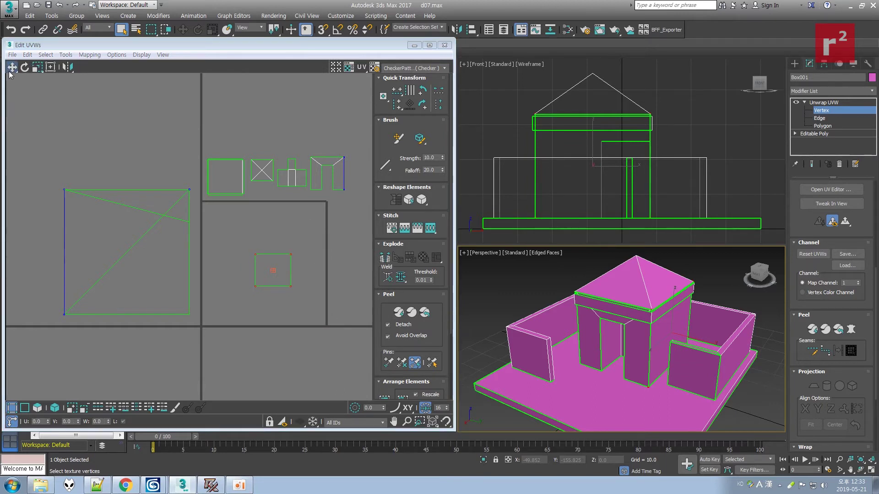
{"action": "left_click_drag", "start_coordinate": [290, 251], "coordinate": [379, 155]}
{"action": "left_click", "coordinate": [322, 240]}
{"action": "middle_click_drag", "start_coordinate": [322, 240], "coordinate": [293, 251]}
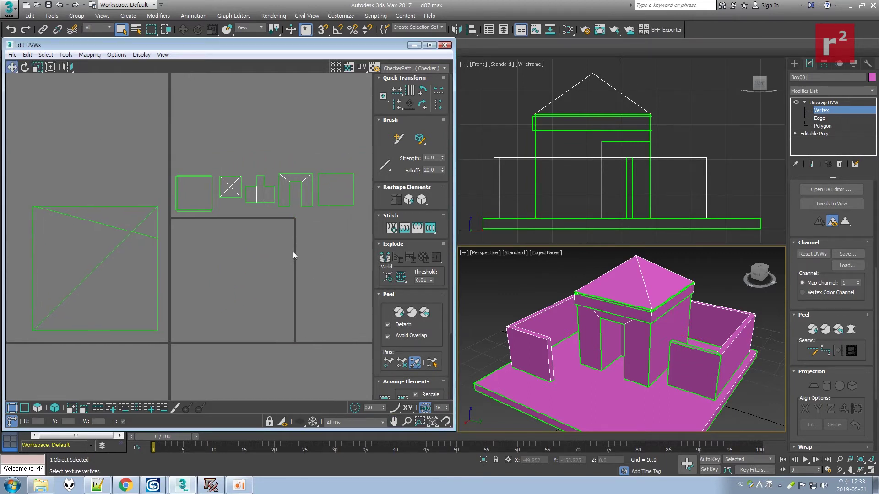
Save the scene as the next incremental version, d08.max.
{"action": "left_click", "coordinate": [8, 10]}
{"action": "left_click", "coordinate": [8, 10]}
{"action": "left_click", "coordinate": [6, 11]}
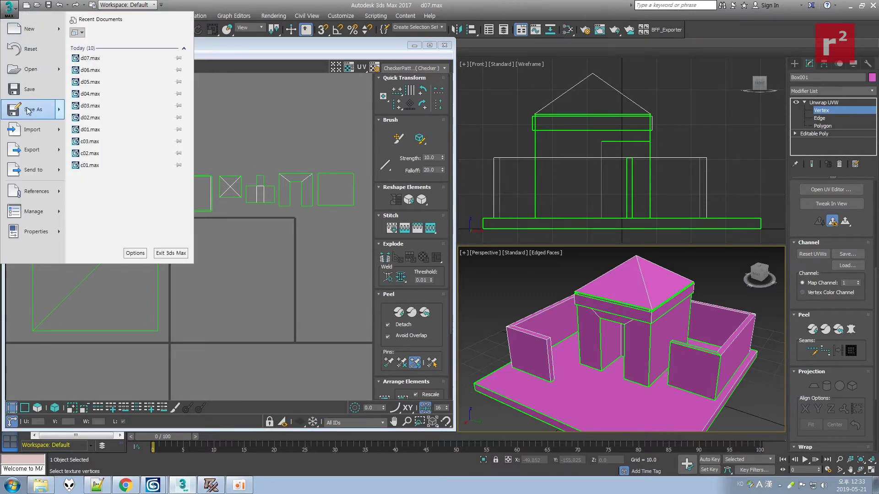
{"action": "left_click", "coordinate": [27, 109]}
{"action": "left_click", "coordinate": [443, 274]}
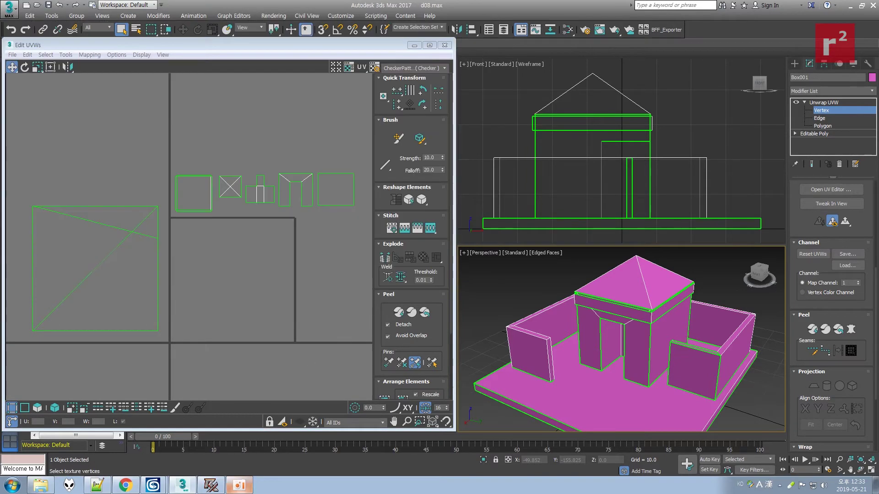
{"action": "left_click", "coordinate": [240, 485]}
{"action": "left_click", "coordinate": [787, 175]}
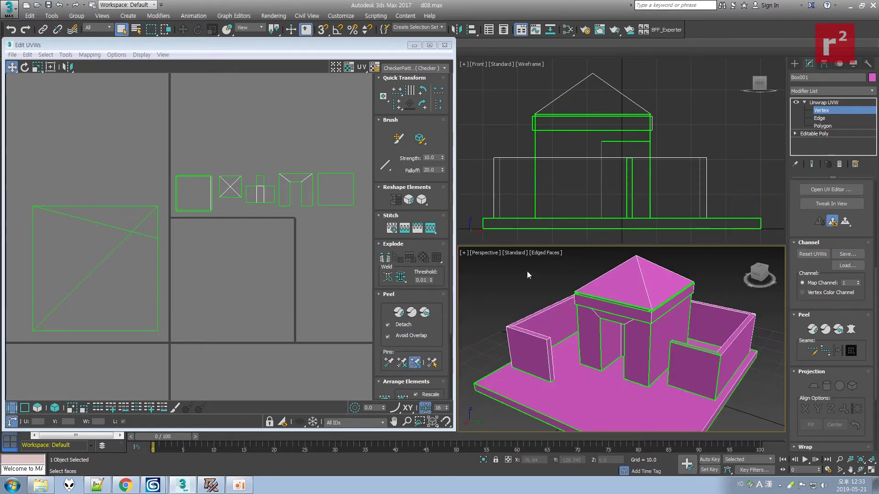
Switch to polygon selection and select the house's back wall face, opposite the doorway.
{"action": "left_click", "coordinate": [860, 469]}
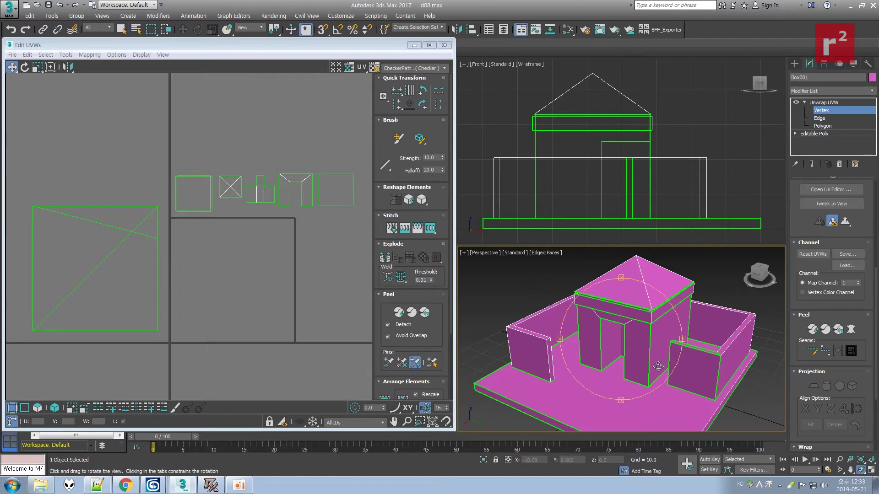
{"action": "left_click_drag", "start_coordinate": [654, 340], "coordinate": [572, 339]}
{"action": "left_click_drag", "start_coordinate": [626, 338], "coordinate": [581, 343]}
{"action": "right_click", "coordinate": [631, 335]}
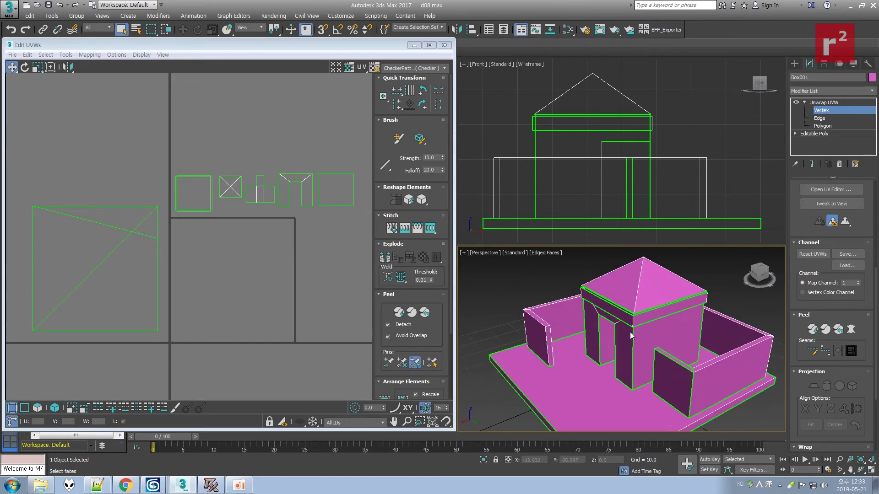
{"action": "left_click", "coordinate": [822, 125]}
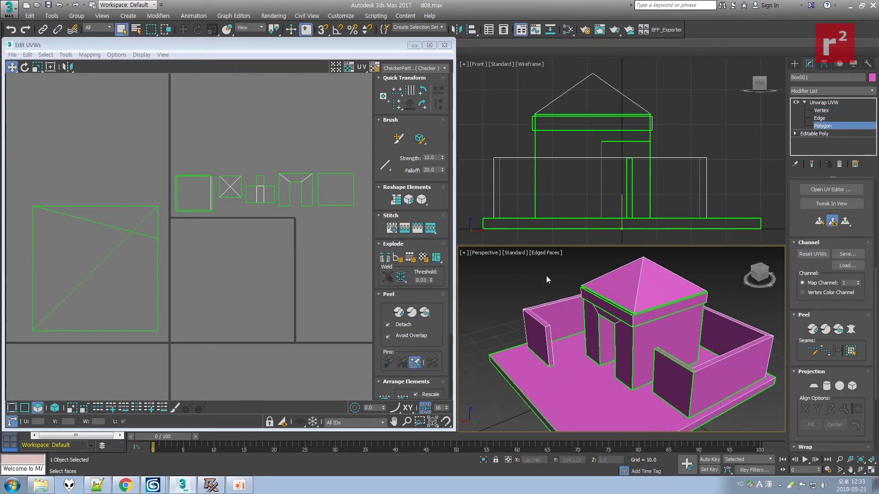
{"action": "left_click", "coordinate": [657, 323]}
{"action": "left_click", "coordinate": [154, 158]}
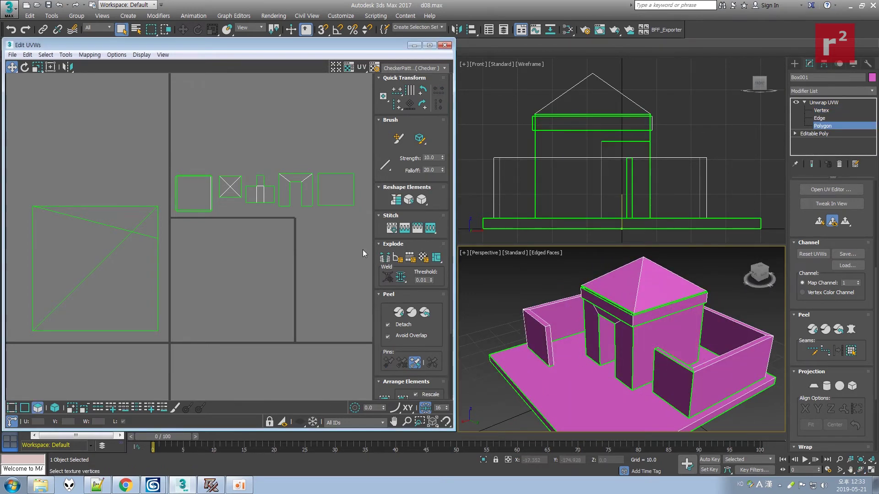
{"action": "left_click", "coordinate": [857, 470]}
{"action": "left_click_drag", "start_coordinate": [590, 334], "coordinate": [613, 327]}
{"action": "right_click", "coordinate": [613, 326]}
{"action": "left_click", "coordinate": [575, 354]}
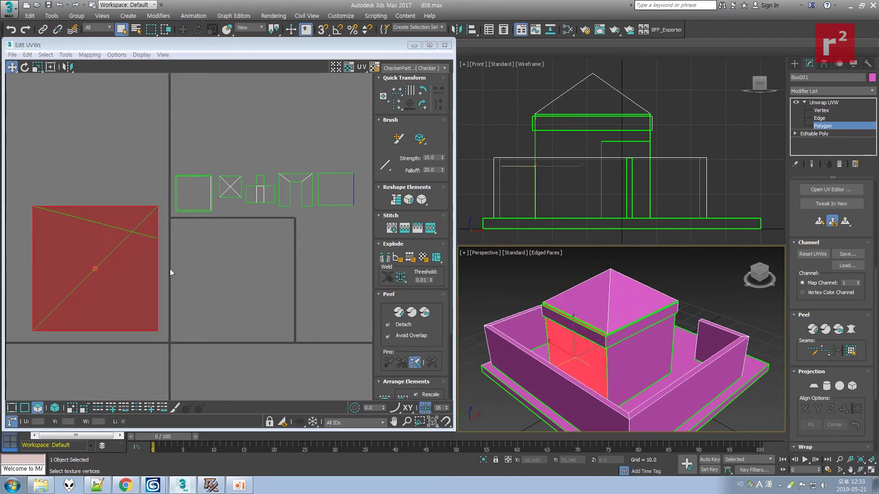
Apply Flatten Mapping to the back wall's face and shift the flattened cluster away from the UV tile's corner.
{"action": "left_click_drag", "start_coordinate": [79, 252], "coordinate": [269, 275]}
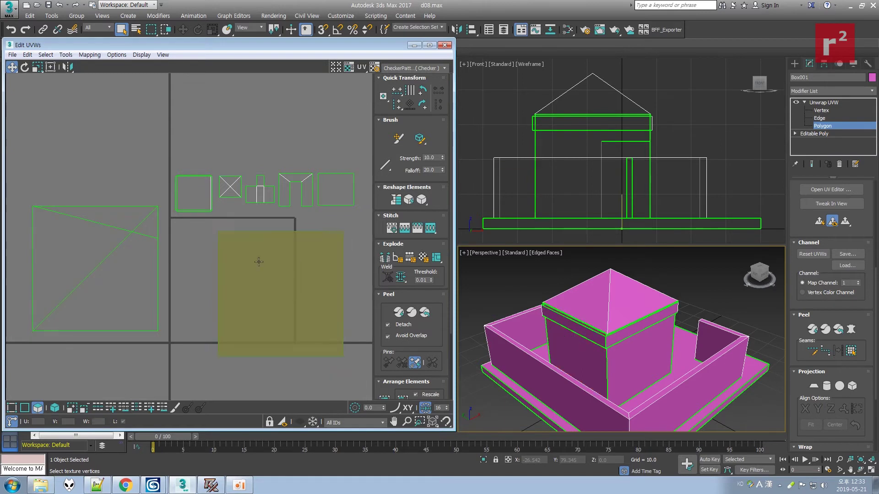
{"action": "left_click", "coordinate": [90, 55]}
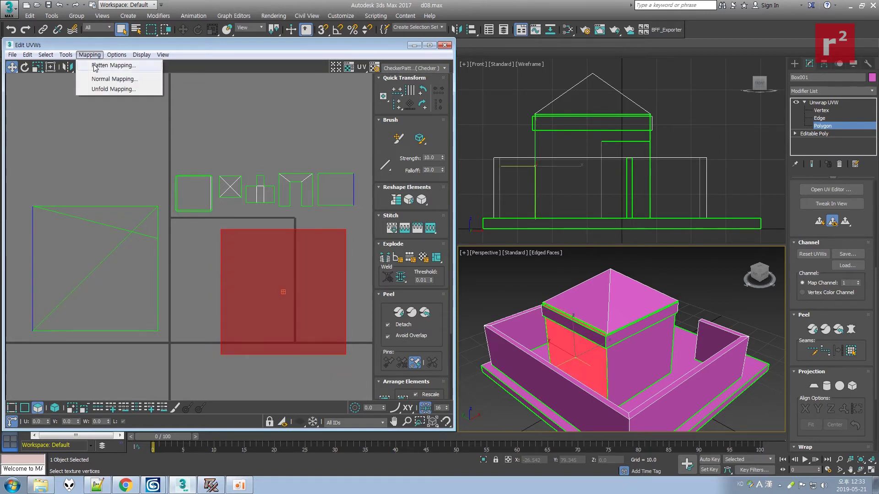
{"action": "left_click", "coordinate": [106, 65]}
{"action": "left_click", "coordinate": [126, 63]}
{"action": "left_click", "coordinate": [241, 125]}
{"action": "left_click_drag", "start_coordinate": [277, 241], "coordinate": [304, 253]}
{"action": "left_click", "coordinate": [324, 247]}
{"action": "left_click", "coordinate": [277, 275]}
{"action": "left_click", "coordinate": [368, 287]}
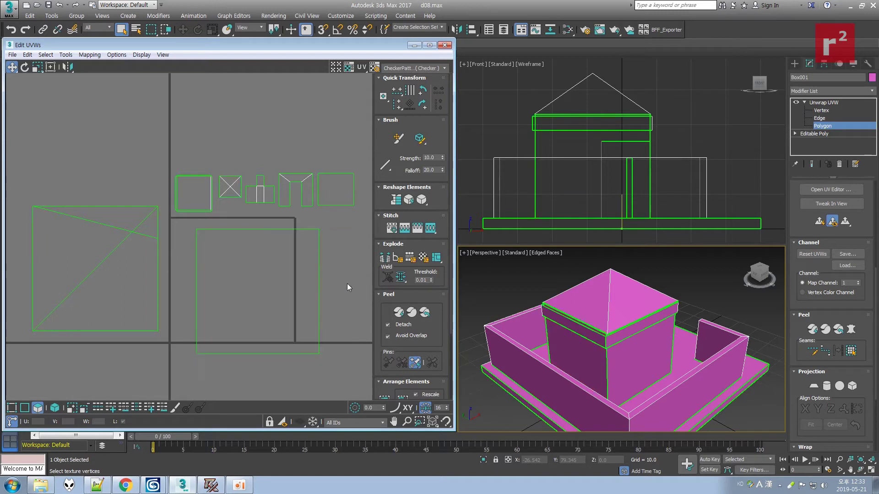
Check the back wall cluster's corner vertices against the model and rotate the cluster 90 degrees counter-clockwise.
{"action": "left_click", "coordinate": [12, 408]}
{"action": "left_click", "coordinate": [319, 229]}
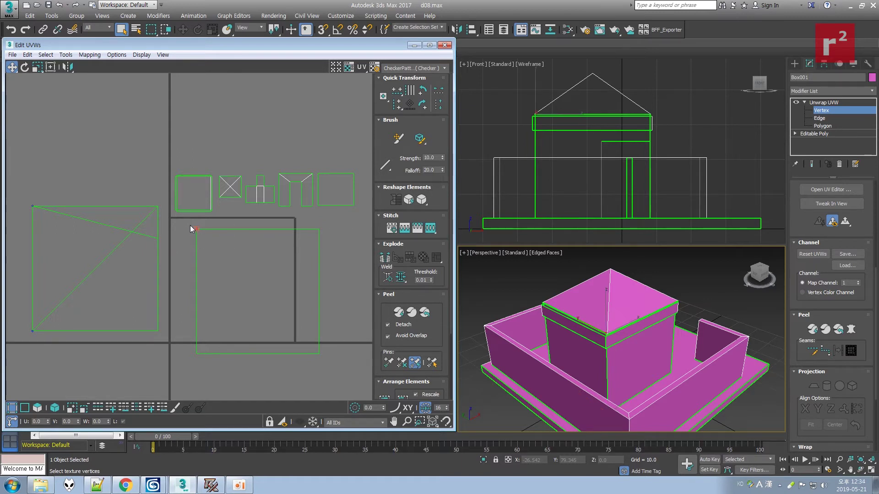
{"action": "left_click_drag", "start_coordinate": [190, 225], "coordinate": [355, 373]}
{"action": "left_click", "coordinate": [422, 91]}
{"action": "left_click", "coordinate": [317, 228]}
{"action": "left_click", "coordinate": [320, 231]}
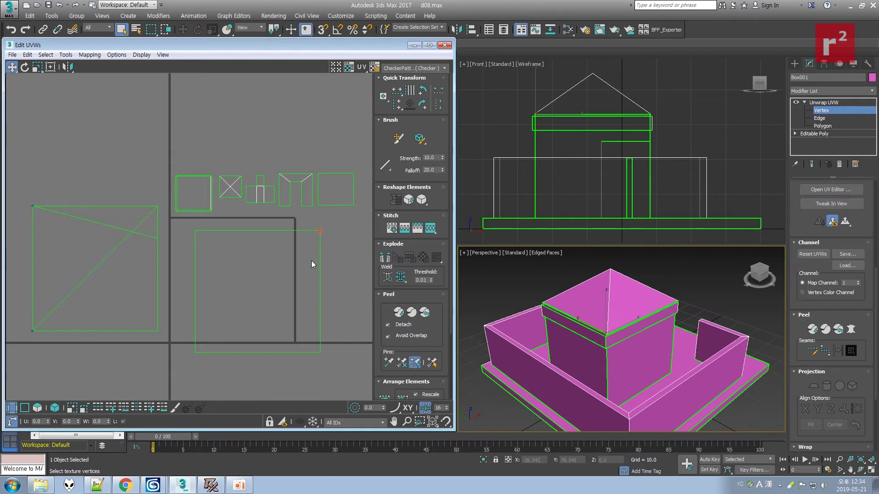
{"action": "left_click_drag", "start_coordinate": [320, 348], "coordinate": [326, 358]}
Scale the whole back wall cluster down to about the other walls' size and place it at the end of the cluster row.
{"action": "left_click_drag", "start_coordinate": [210, 240], "coordinate": [338, 358]}
{"action": "left_click", "coordinate": [42, 68]}
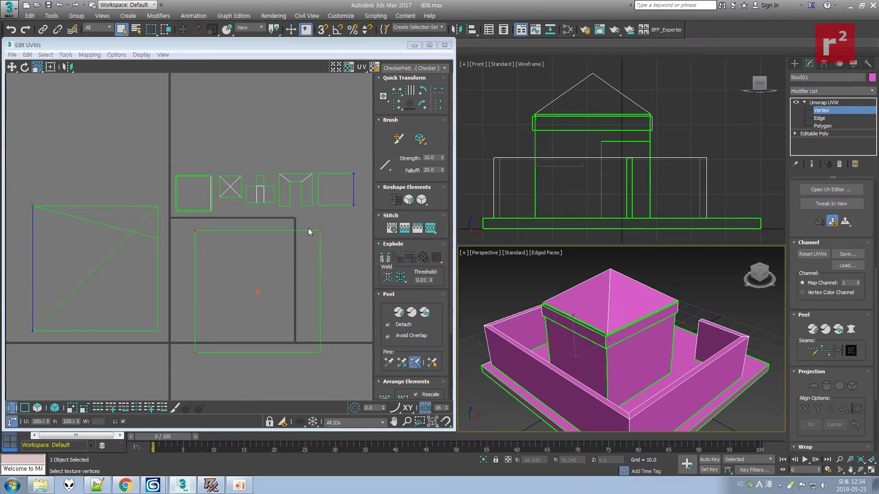
{"action": "left_click_drag", "start_coordinate": [319, 228], "coordinate": [274, 271]}
{"action": "left_click", "coordinate": [12, 67]}
{"action": "scroll", "coordinate": [223, 267], "scroll_direction": "down", "scroll_amount": 2}
{"action": "middle_click_drag", "start_coordinate": [326, 246], "coordinate": [231, 264]}
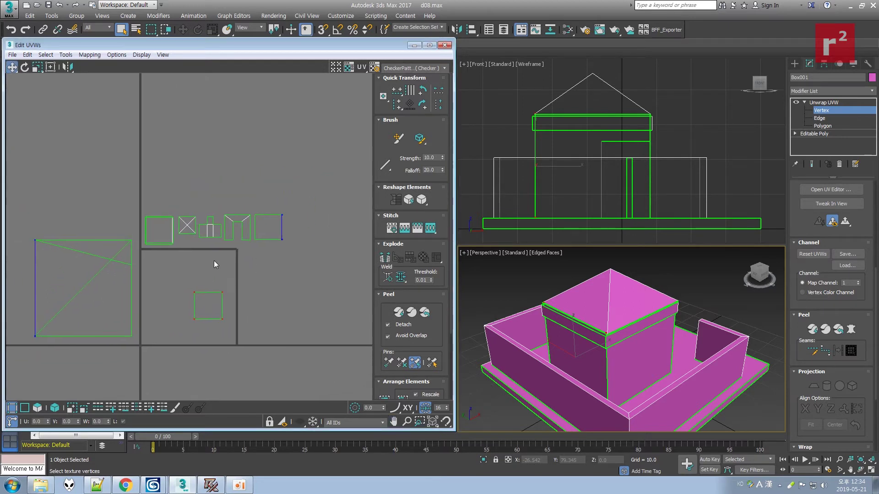
{"action": "left_click_drag", "start_coordinate": [224, 294], "coordinate": [314, 217]}
{"action": "left_click", "coordinate": [315, 216]}
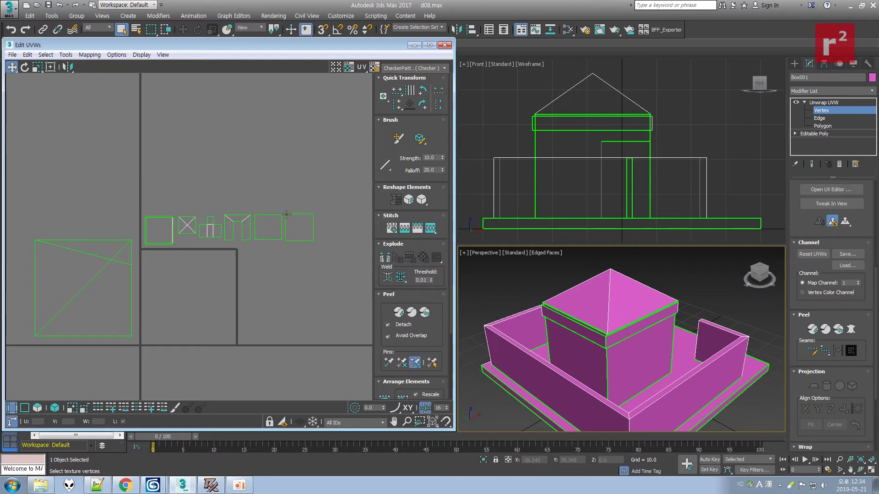
Fine-scale the back wall cluster to match the neighbouring wall cluster's height and align it close beside that cluster.
{"action": "scroll", "coordinate": [285, 213], "scroll_direction": "up", "scroll_amount": 3}
{"action": "left_click_drag", "start_coordinate": [380, 259], "coordinate": [380, 259]}
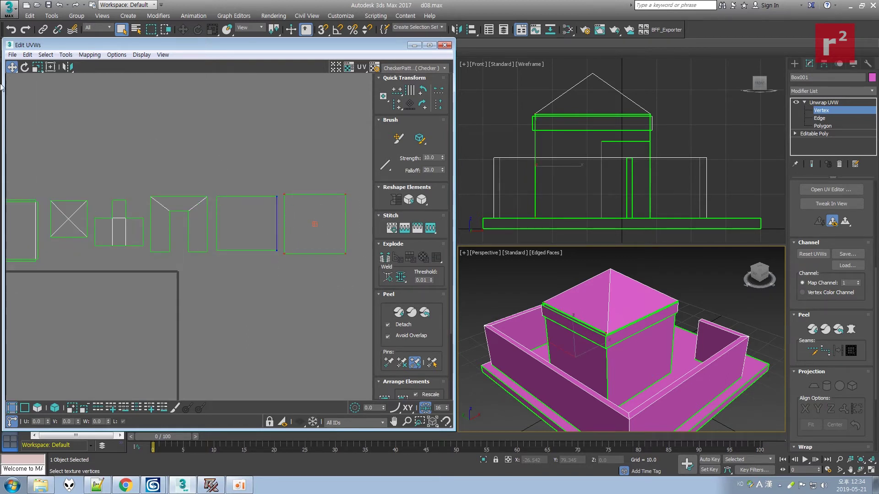
{"action": "key", "text": "r"}
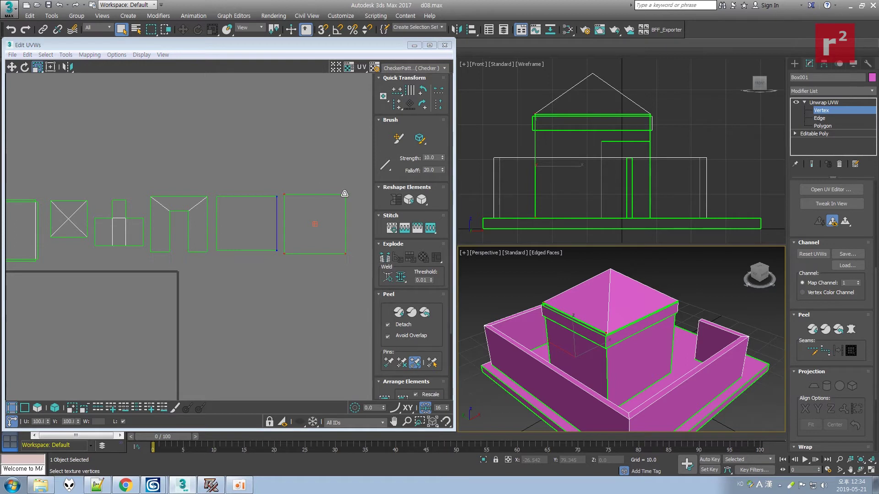
{"action": "left_click_drag", "start_coordinate": [345, 193], "coordinate": [349, 210]}
{"action": "left_click", "coordinate": [263, 154]}
{"action": "left_click", "coordinate": [12, 67]}
{"action": "left_click_drag", "start_coordinate": [283, 191], "coordinate": [381, 278]}
{"action": "left_click_drag", "start_coordinate": [340, 249], "coordinate": [334, 249]}
{"action": "left_click", "coordinate": [260, 177]}
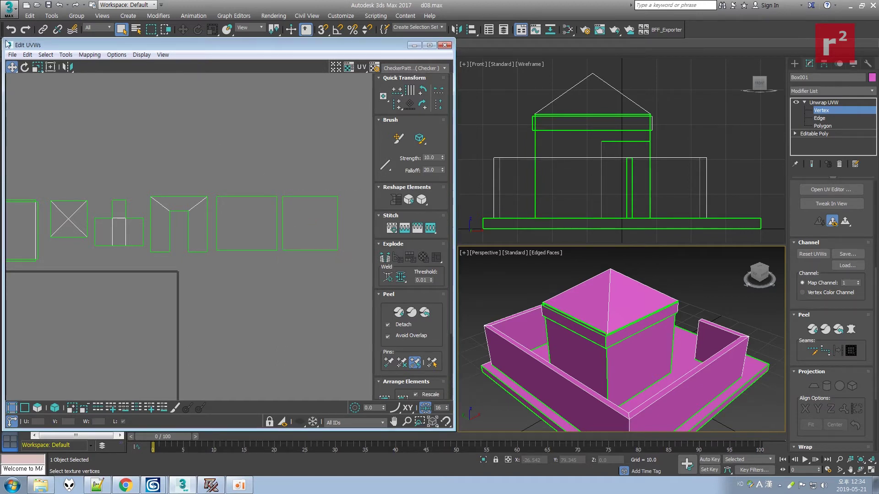
Save the scene as the next incremental version, d09.max.
{"action": "left_click", "coordinate": [9, 9]}
{"action": "left_click", "coordinate": [33, 90]}
{"action": "left_click", "coordinate": [9, 9]}
{"action": "left_click", "coordinate": [37, 109]}
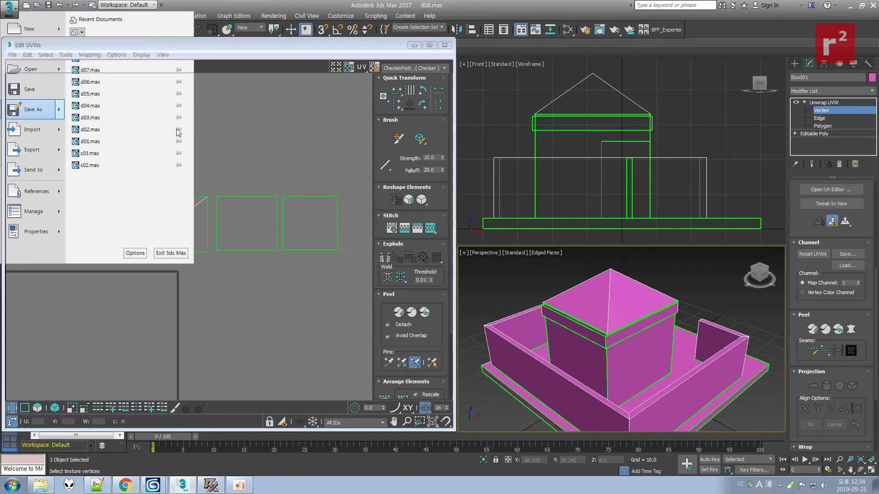
{"action": "left_click", "coordinate": [33, 109]}
{"action": "left_click", "coordinate": [442, 272]}
Apply Flatten Mapping to the house's remaining side wall face and shift the flattened cluster away from the UV tile's corner.
{"action": "scroll", "coordinate": [204, 271], "scroll_direction": "down", "scroll_amount": 3}
{"action": "middle_click_drag", "start_coordinate": [92, 304], "coordinate": [233, 261]}
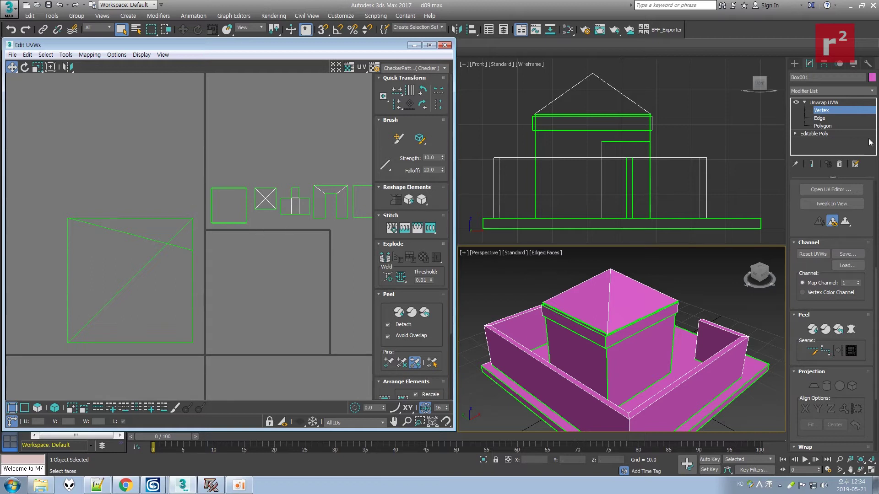
{"action": "left_click", "coordinate": [823, 126]}
{"action": "middle_click_drag", "start_coordinate": [303, 306], "coordinate": [219, 310]}
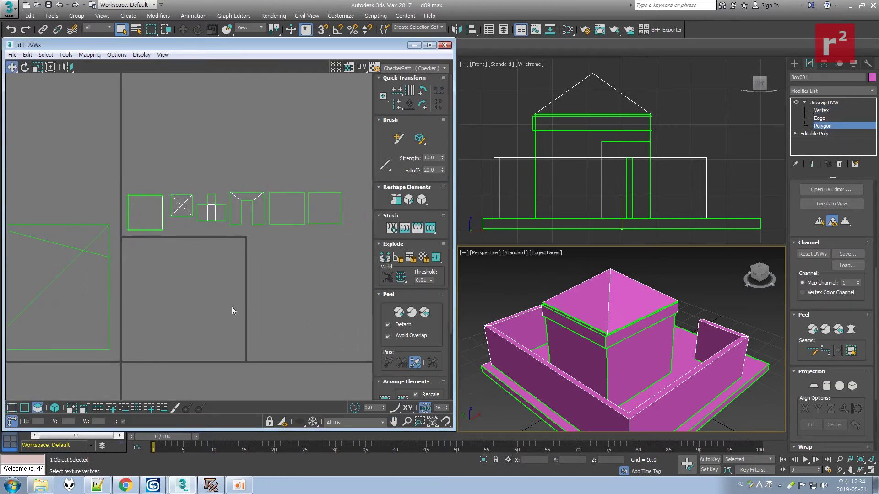
{"action": "left_click", "coordinate": [628, 361]}
{"action": "left_click", "coordinate": [90, 54]}
{"action": "left_click", "coordinate": [127, 63]}
{"action": "left_click", "coordinate": [137, 28]}
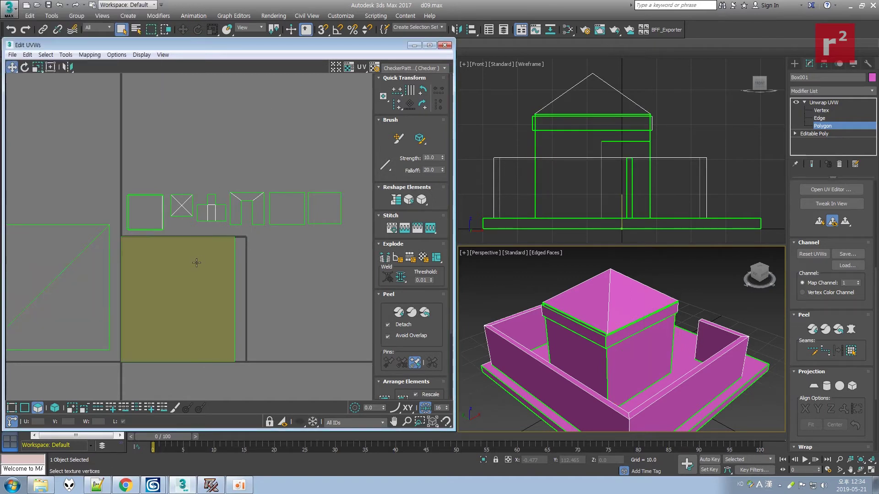
{"action": "left_click_drag", "start_coordinate": [196, 284], "coordinate": [257, 298]}
{"action": "left_click", "coordinate": [306, 279]}
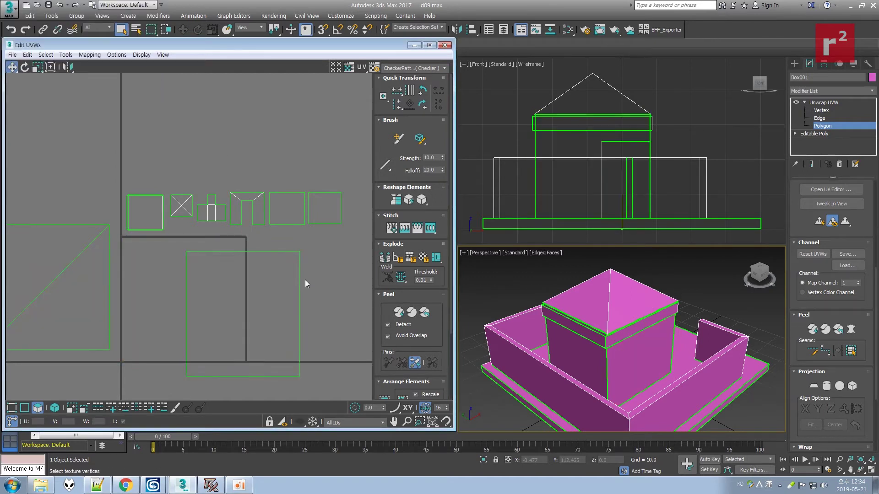
Check the side wall cluster's corner vertices against the model and rotate the cluster 90 degrees clockwise.
{"action": "key", "text": "1"}
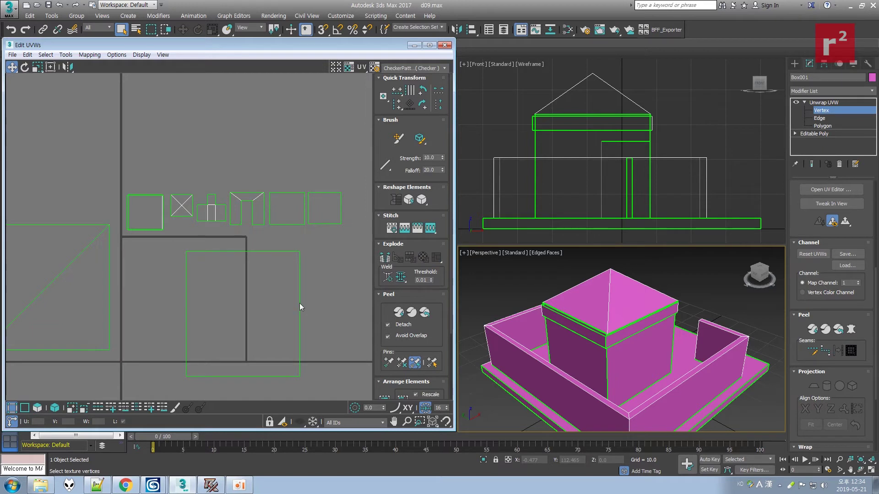
{"action": "left_click_drag", "start_coordinate": [182, 249], "coordinate": [242, 258]}
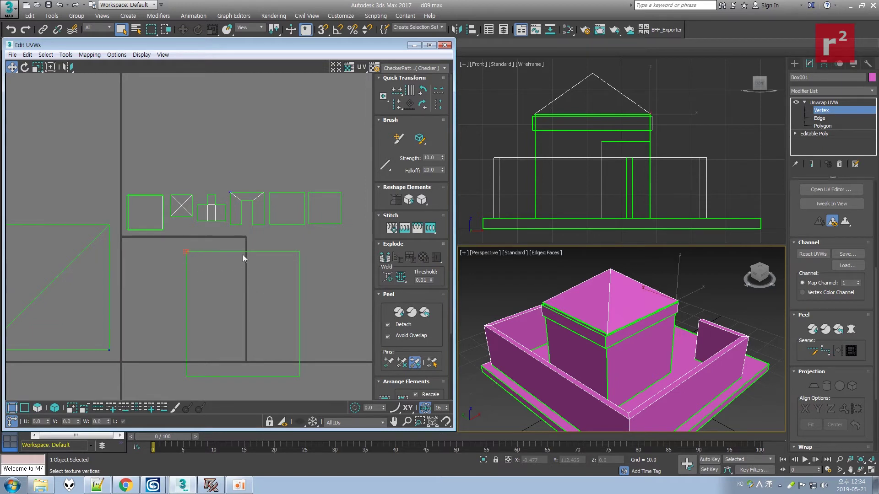
{"action": "left_click_drag", "start_coordinate": [160, 249], "coordinate": [326, 387]}
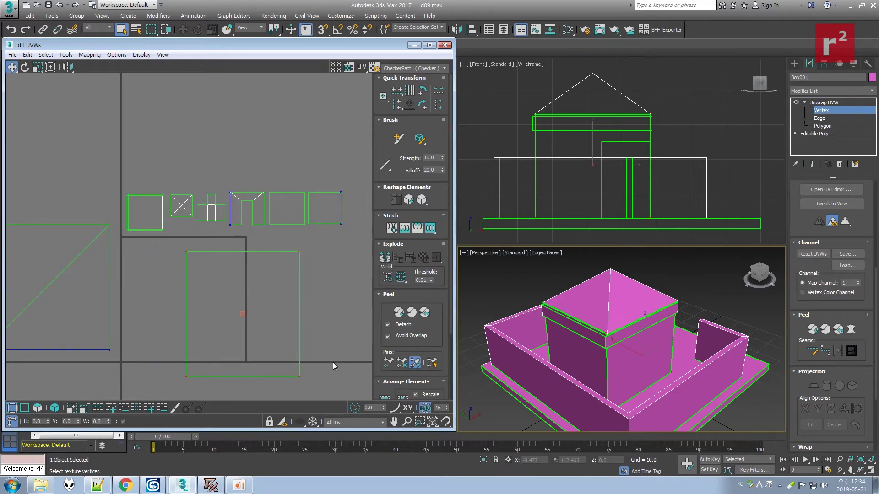
{"action": "left_click", "coordinate": [424, 105]}
{"action": "left_click_drag", "start_coordinate": [324, 292], "coordinate": [298, 251]}
{"action": "left_click_drag", "start_coordinate": [171, 251], "coordinate": [205, 275]}
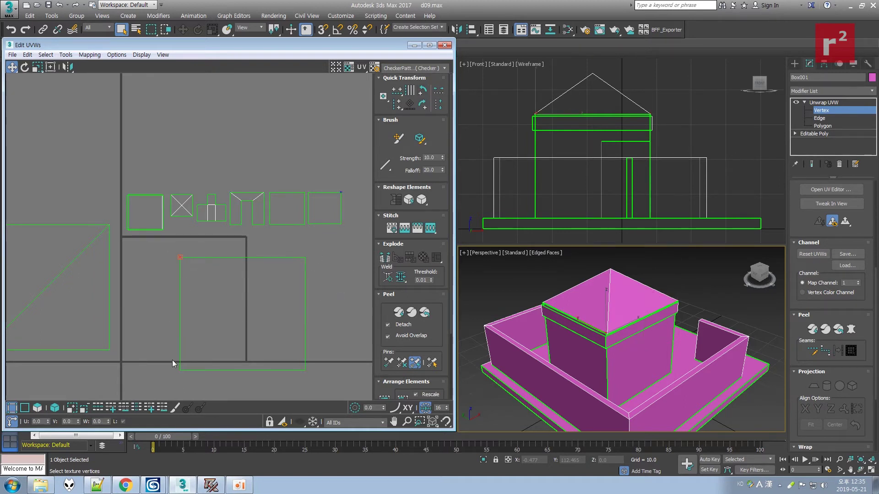
{"action": "left_click", "coordinate": [306, 371]}
Scale the side wall cluster down to about the neighbouring walls' size and place it at the end of the cluster row.
{"action": "left_click_drag", "start_coordinate": [163, 254], "coordinate": [343, 379]}
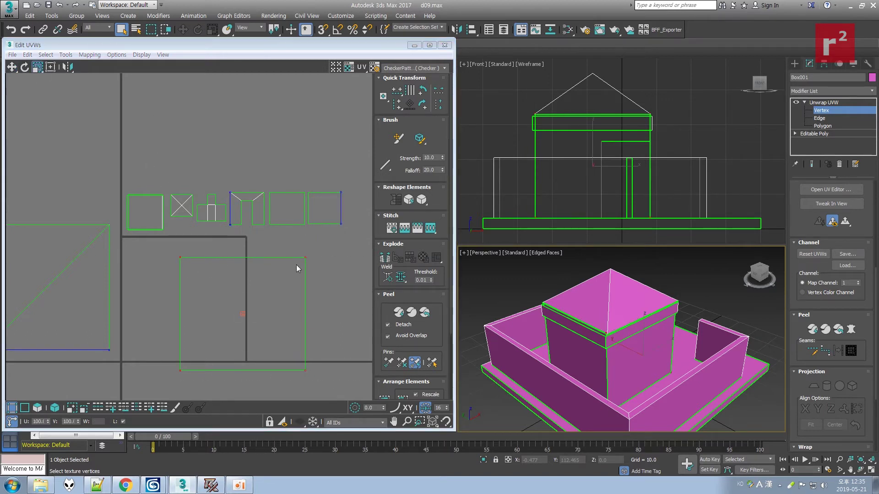
{"action": "left_click_drag", "start_coordinate": [302, 258], "coordinate": [251, 190]}
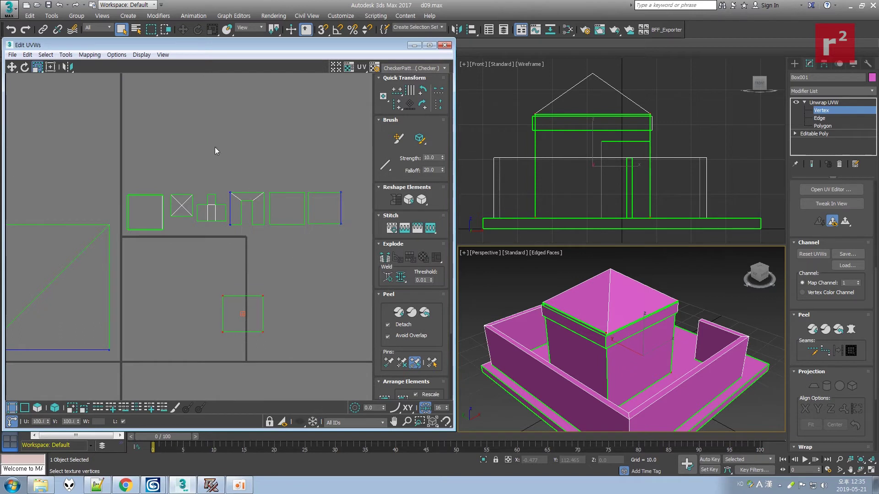
{"action": "left_click", "coordinate": [17, 67]}
{"action": "left_click_drag", "start_coordinate": [261, 293], "coordinate": [383, 190]}
{"action": "middle_click_drag", "start_coordinate": [342, 216], "coordinate": [233, 239]}
{"action": "scroll", "coordinate": [233, 238], "scroll_direction": "up", "scroll_amount": 2}
{"action": "left_click", "coordinate": [37, 67]}
{"action": "left_click_drag", "start_coordinate": [270, 204], "coordinate": [281, 208]}
{"action": "left_click", "coordinate": [11, 67]}
{"action": "left_click", "coordinate": [349, 206]}
Save the scene as the next incremental version, d10.max.
{"action": "middle_click_drag", "start_coordinate": [106, 310], "coordinate": [217, 271]}
{"action": "scroll", "coordinate": [224, 263], "scroll_direction": "down", "scroll_amount": 2}
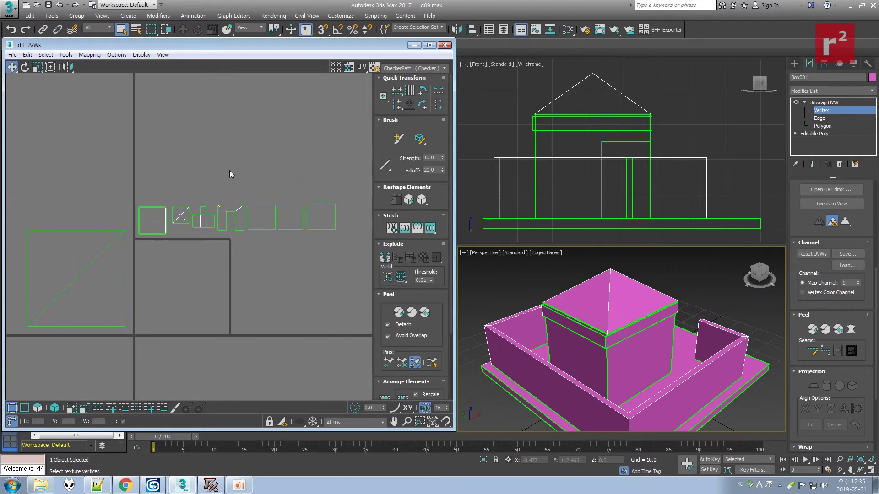
{"action": "left_click", "coordinate": [29, 15]}
{"action": "left_click", "coordinate": [9, 10]}
{"action": "left_click", "coordinate": [9, 10]}
{"action": "left_click", "coordinate": [41, 87]}
{"action": "left_click", "coordinate": [9, 8]}
{"action": "left_click", "coordinate": [32, 108]}
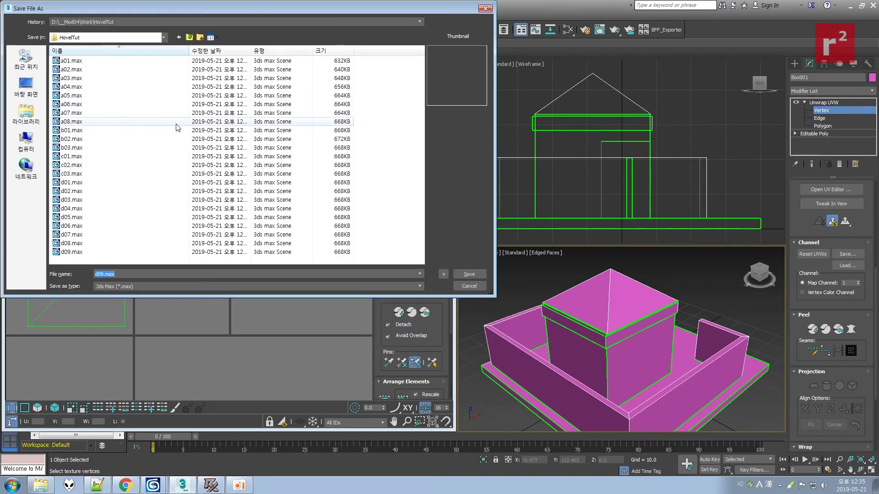
{"action": "left_click", "coordinate": [444, 275]}
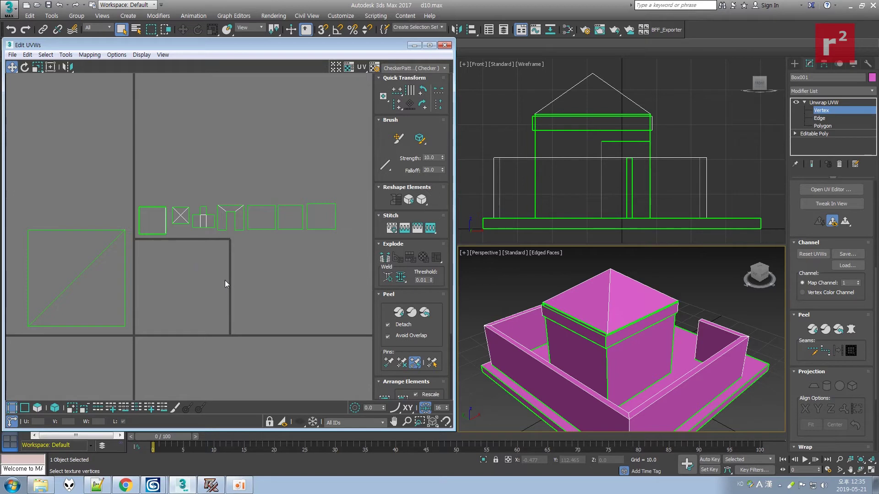
Select two adjacent faces of the band below the roof in polygon mode and grow the selection around the whole band.
{"action": "left_click", "coordinate": [829, 127]}
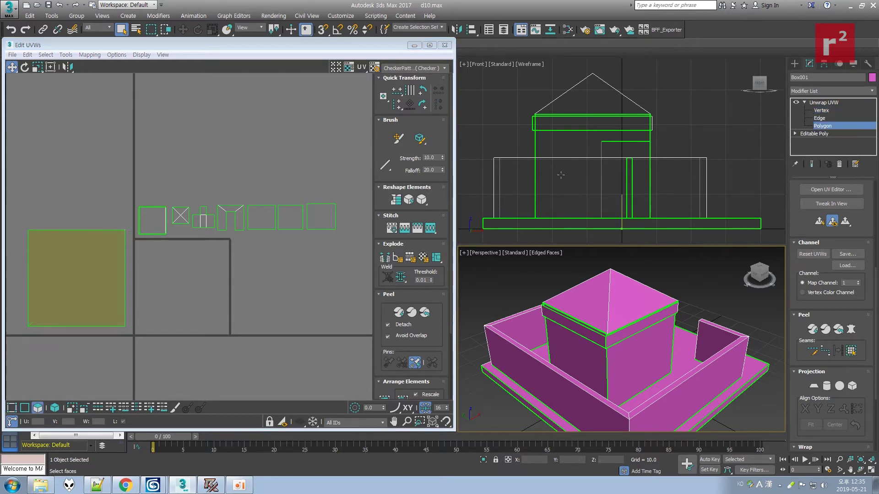
{"action": "left_click", "coordinate": [616, 339]}
{"action": "left_click", "coordinate": [861, 470]}
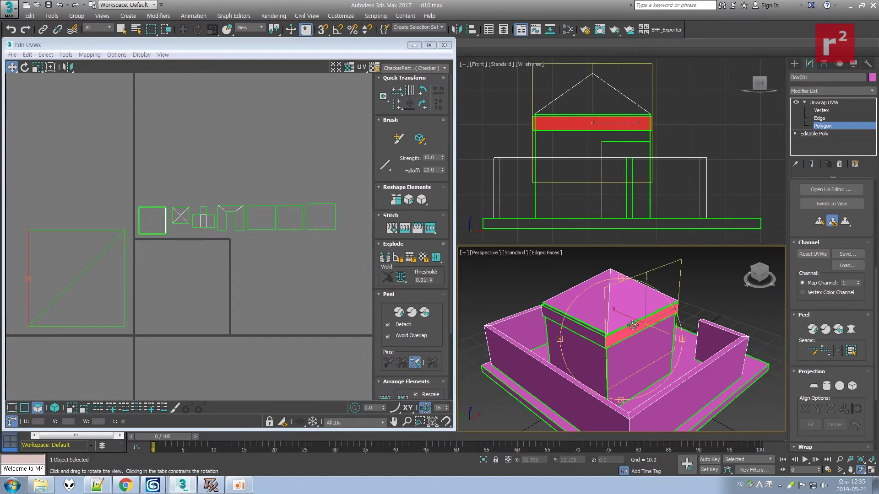
{"action": "left_click_drag", "start_coordinate": [632, 330], "coordinate": [577, 329]}
{"action": "left_click_drag", "start_coordinate": [645, 339], "coordinate": [550, 334]}
{"action": "right_click", "coordinate": [710, 358]}
{"action": "key", "text": "ctrl+z"}
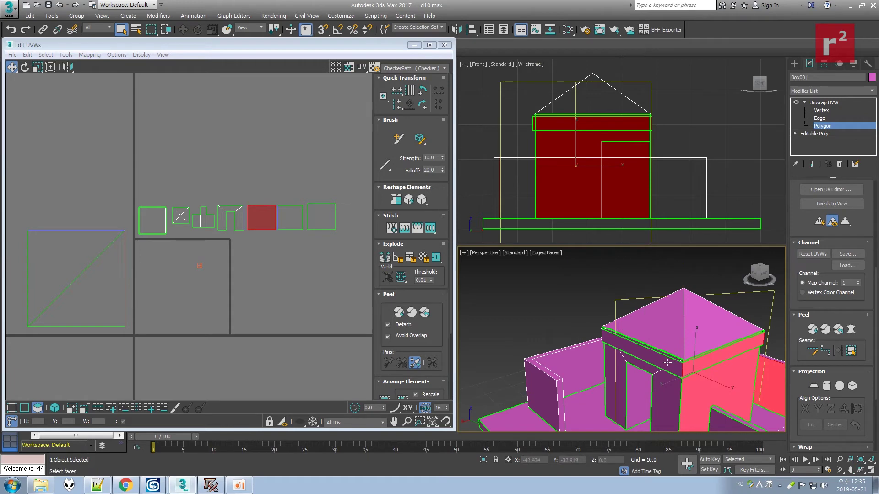
{"action": "key", "text": "ctrl+z"}
{"action": "left_click", "coordinate": [678, 368]}
{"action": "left_click", "coordinate": [703, 364], "text": "ctrl"}
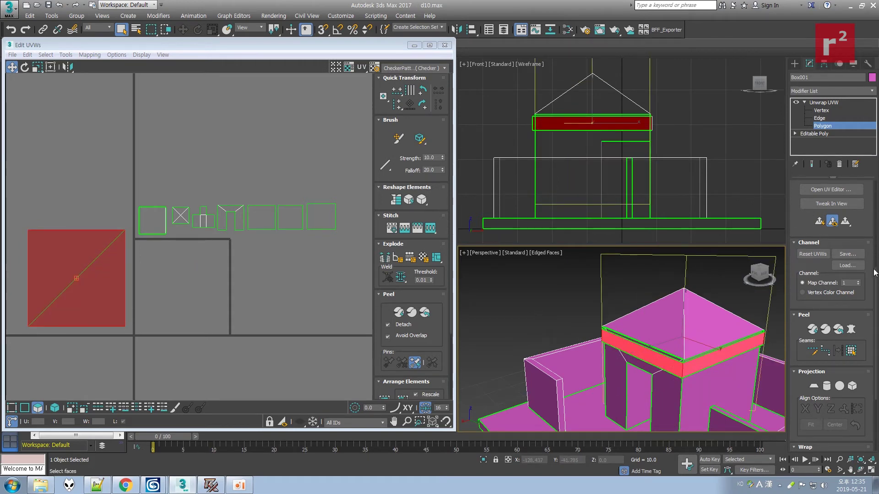
{"action": "left_click_drag", "start_coordinate": [876, 283], "coordinate": [876, 192]}
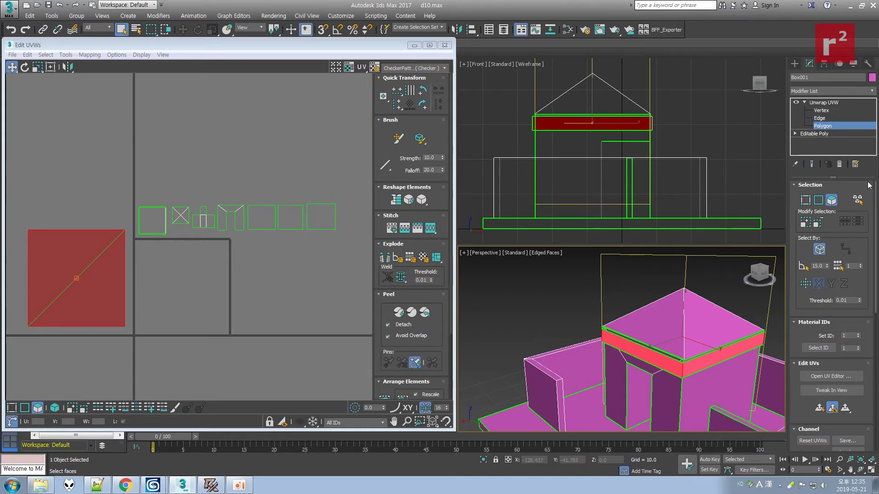
{"action": "left_click", "coordinate": [805, 224]}
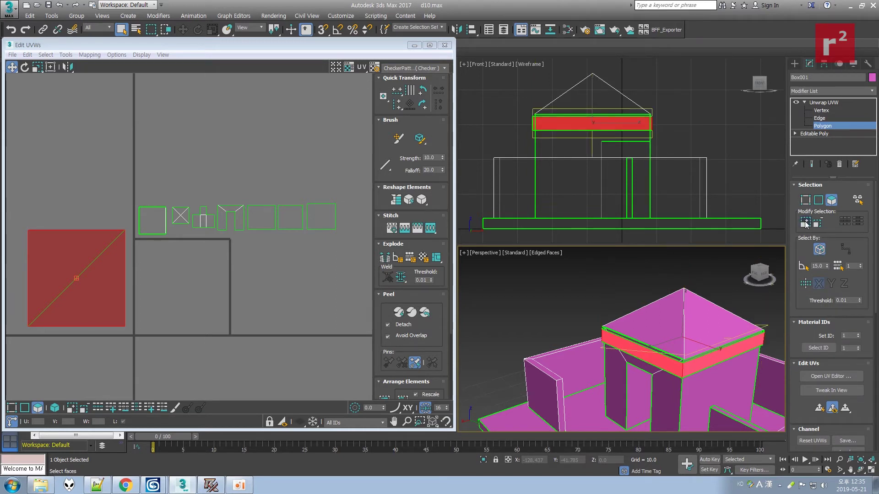
Map the selected roof band faces into one horizontal strip and move the strip up from the UV tile's lower edge.
{"action": "left_click", "coordinate": [89, 55]}
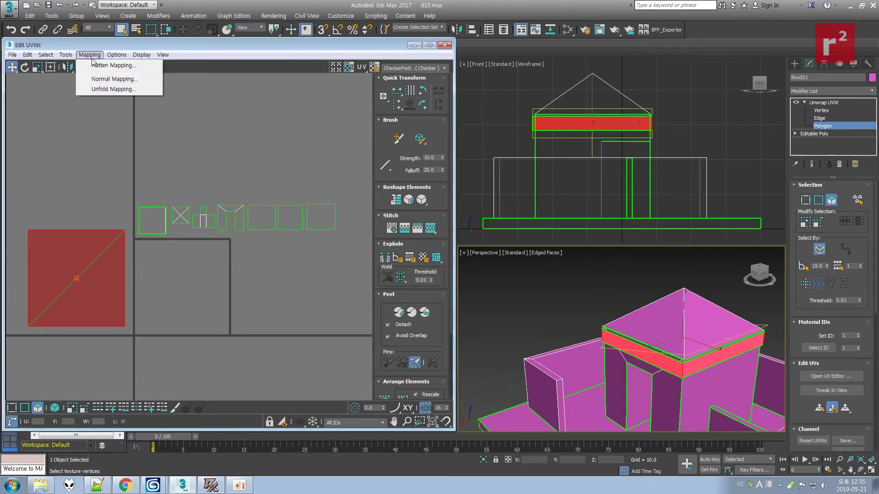
{"action": "left_click", "coordinate": [105, 82]}
{"action": "left_click", "coordinate": [127, 24]}
{"action": "left_click_drag", "start_coordinate": [198, 334], "coordinate": [202, 299]}
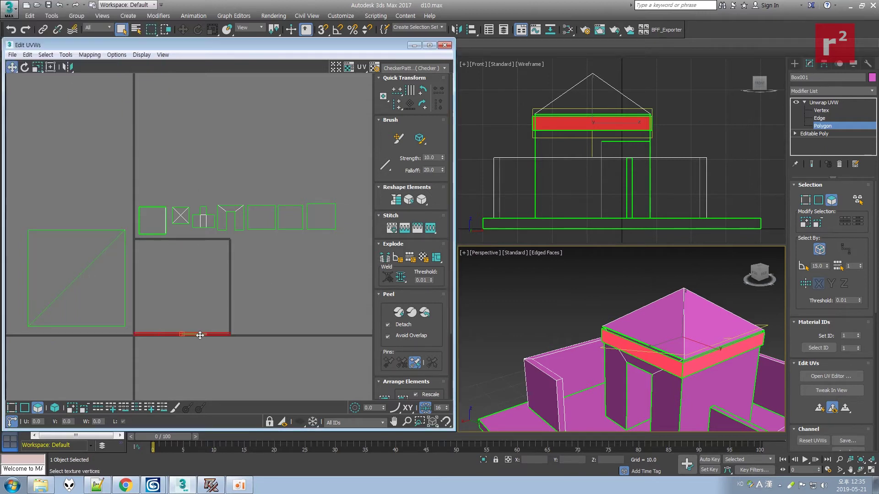
{"action": "left_click", "coordinate": [285, 279]}
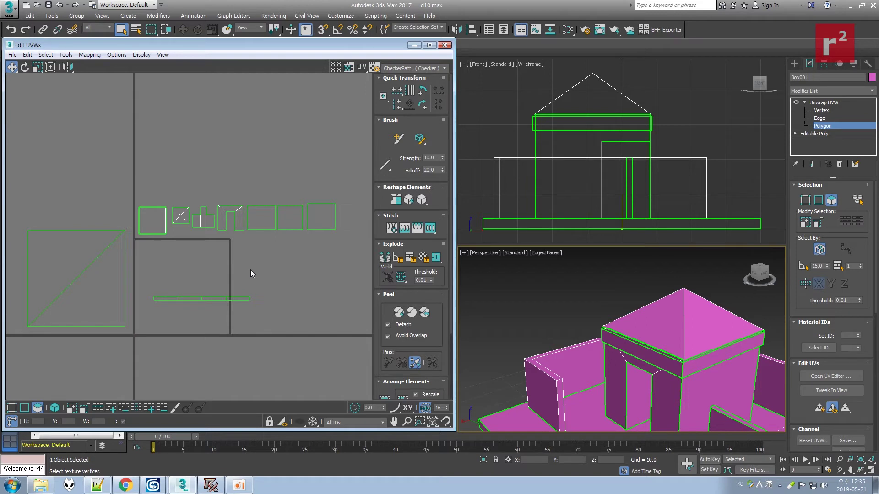
Check the strip's individual faces against the model and move the whole strip just above the row of wall clusters.
{"action": "left_click", "coordinate": [165, 298]}
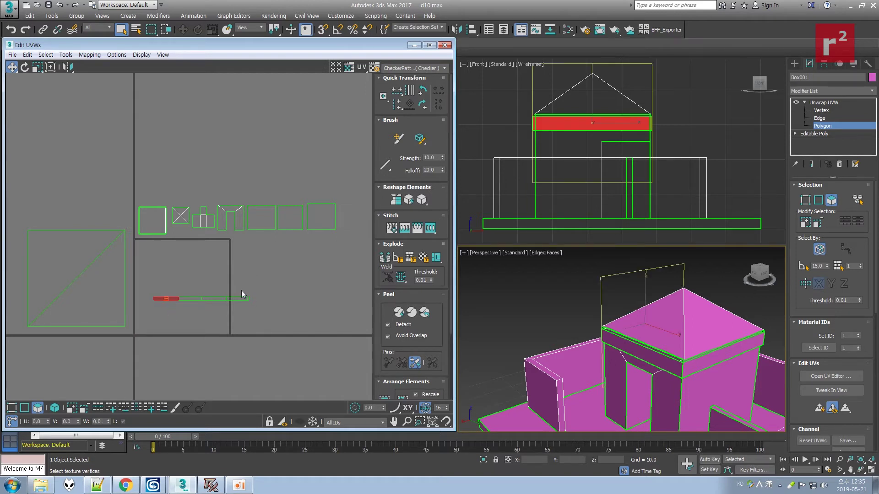
{"action": "left_click", "coordinate": [190, 298]}
{"action": "left_click", "coordinate": [214, 299]}
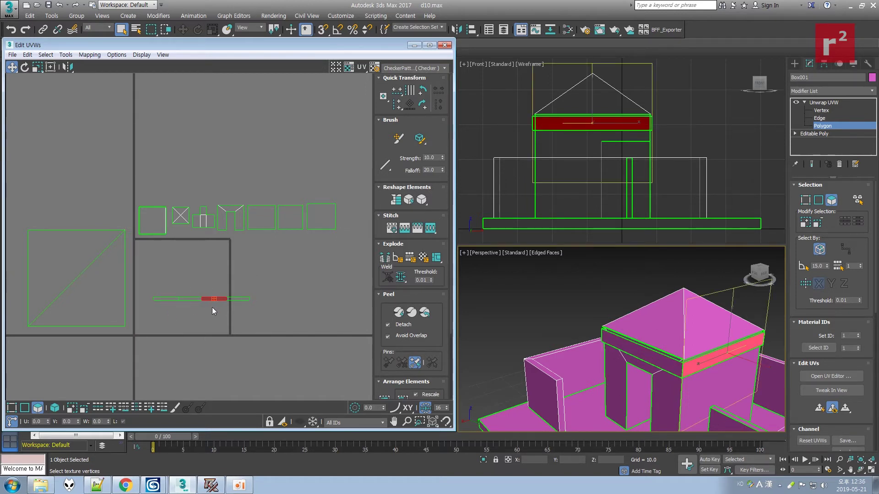
{"action": "left_click", "coordinate": [304, 328]}
{"action": "key", "text": "1"}
{"action": "left_click_drag", "start_coordinate": [142, 291], "coordinate": [314, 201]}
{"action": "left_click", "coordinate": [320, 185]}
Save the scene under the file name d11.
{"action": "left_click", "coordinate": [10, 9]}
{"action": "left_click", "coordinate": [29, 89]}
{"action": "left_click", "coordinate": [9, 9]}
{"action": "left_click", "coordinate": [26, 90]}
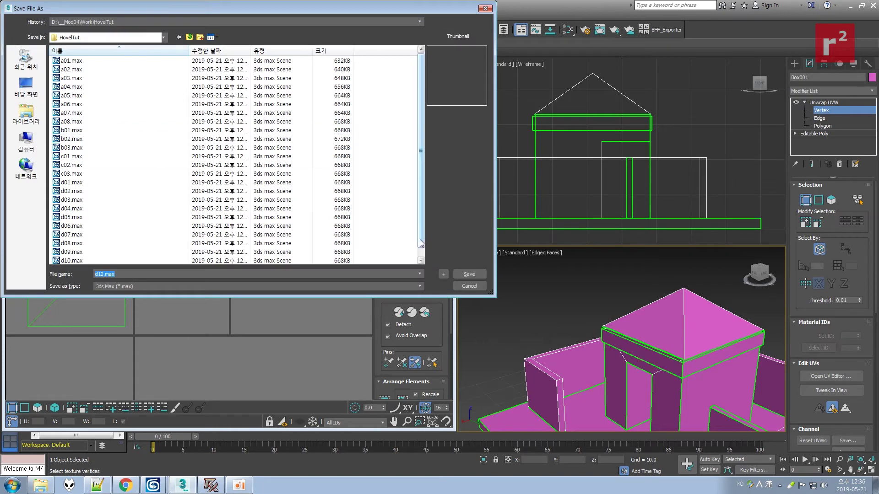
{"action": "type", "text": "d11"}
{"action": "key", "text": "Return"}
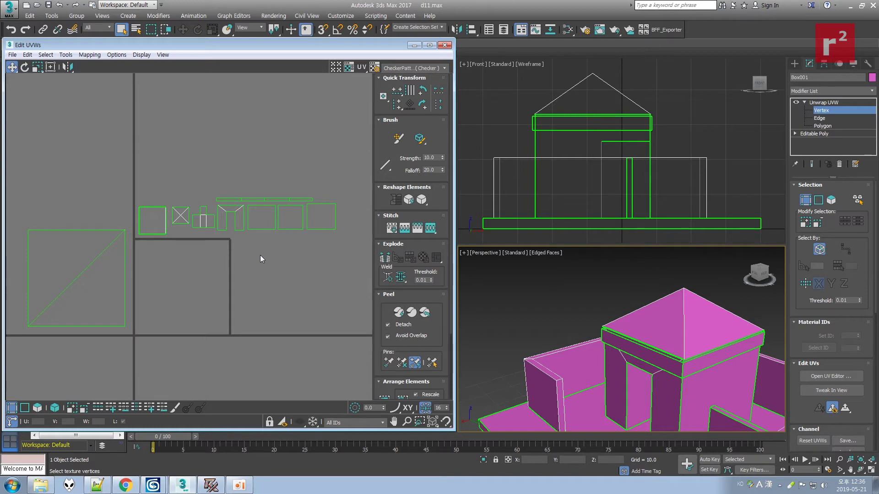
{"action": "left_click", "coordinate": [244, 487]}
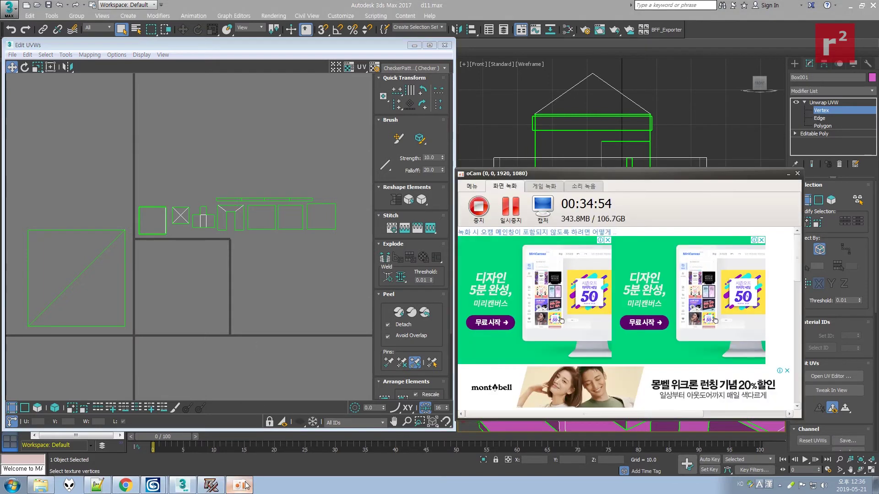
{"action": "left_click", "coordinate": [246, 486]}
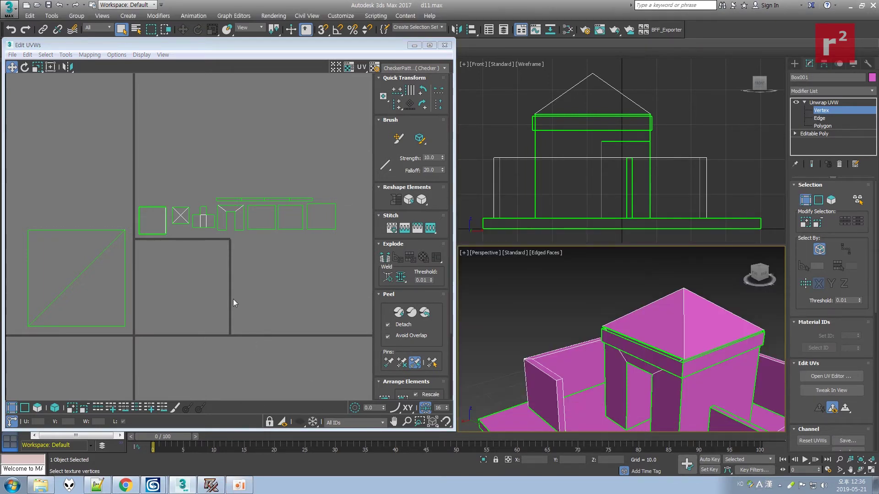
Select the courtyard wall's front end face in polygon mode and grow the selection to the whole courtyard wall.
{"action": "left_click", "coordinate": [823, 126]}
{"action": "middle_click_drag", "start_coordinate": [542, 289], "coordinate": [587, 300], "text": "alt"}
{"action": "scroll", "coordinate": [587, 299], "scroll_direction": "down", "scroll_amount": 5}
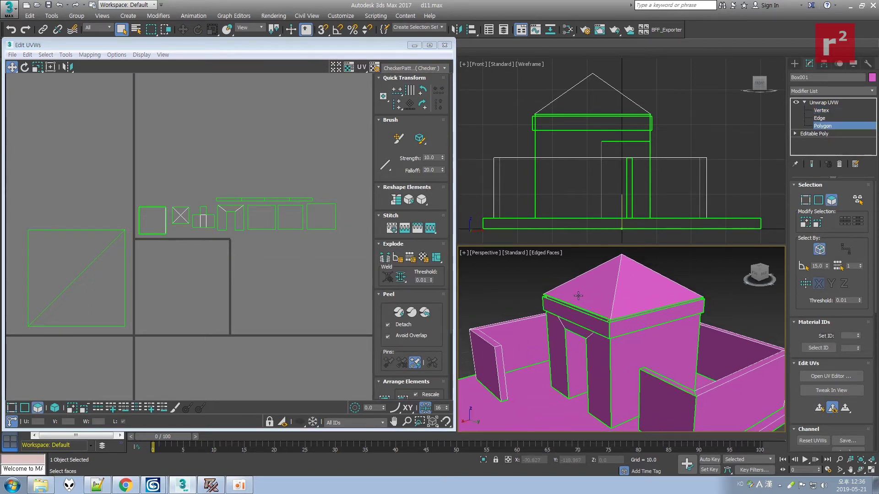
{"action": "left_click", "coordinate": [860, 470]}
{"action": "left_click_drag", "start_coordinate": [588, 336], "coordinate": [564, 359]}
{"action": "right_click", "coordinate": [637, 342]}
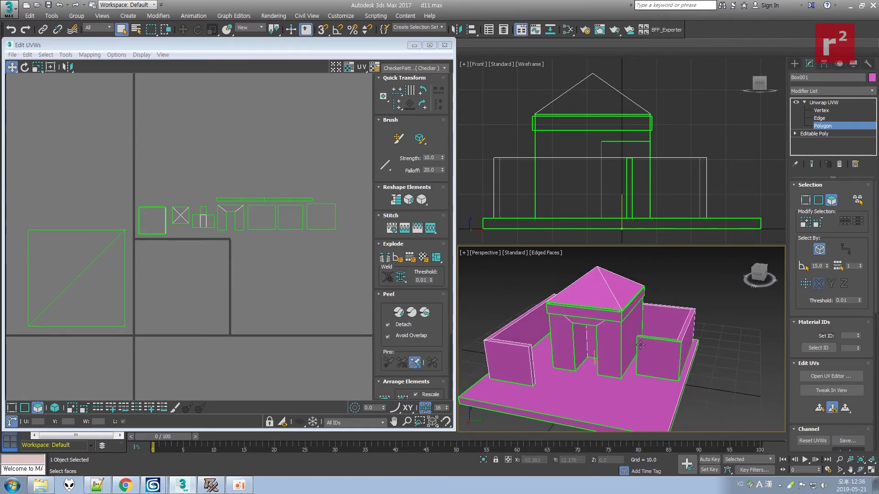
{"action": "left_click", "coordinate": [508, 361]}
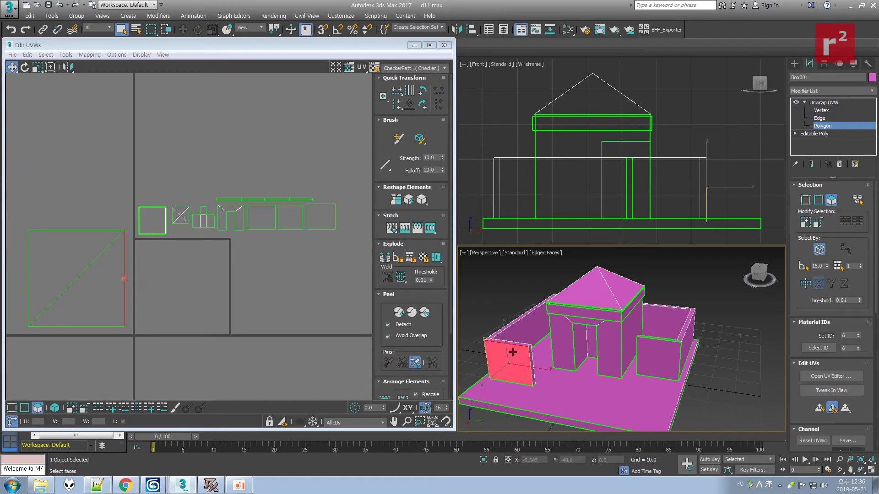
{"action": "left_click", "coordinate": [805, 223]}
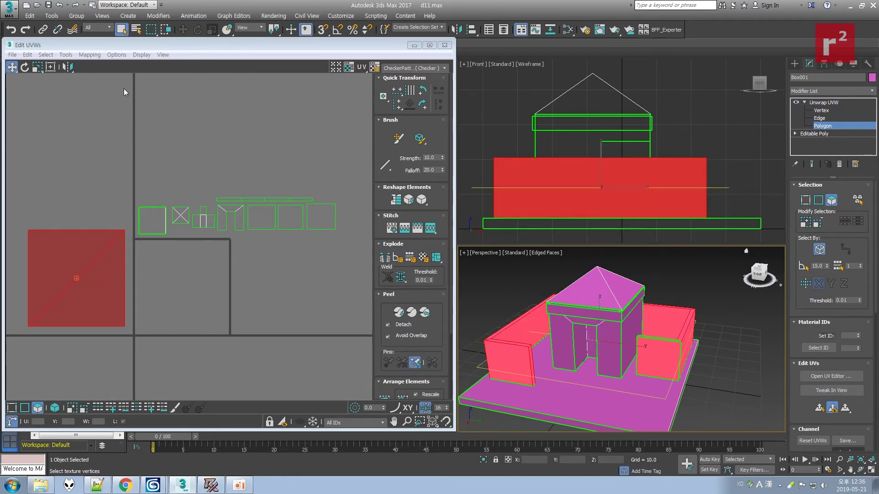
Unfold the selected courtyard wall faces into one connected UV cluster and clear the selection.
{"action": "left_click", "coordinate": [93, 55]}
{"action": "left_click", "coordinate": [98, 89]}
{"action": "left_click", "coordinate": [141, 54]}
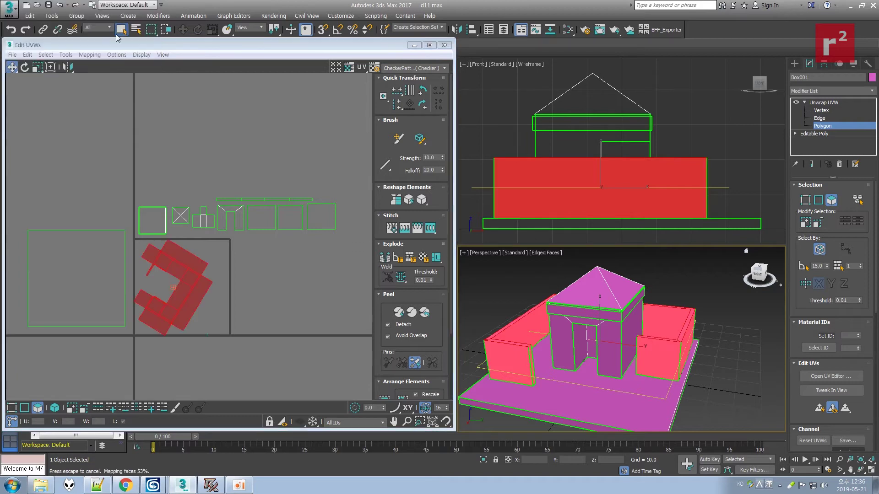
{"action": "left_click", "coordinate": [226, 276]}
Select the large leftover square in the UV layout and locate the matching face on the model.
{"action": "left_click", "coordinate": [74, 270]}
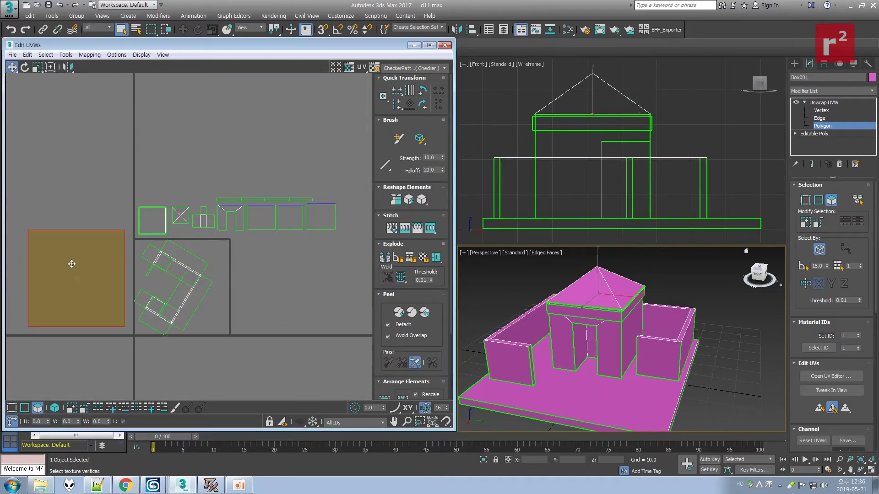
{"action": "left_click", "coordinate": [861, 471]}
{"action": "mouse_move", "coordinate": [628, 348]}
{"action": "left_mouse_down"}
{"action": "mouse_move", "coordinate": [611, 358]}
{"action": "mouse_move", "coordinate": [594, 334]}
{"action": "mouse_move", "coordinate": [606, 355]}
{"action": "left_mouse_up"}
{"action": "key", "text": "F3"}
{"action": "key", "text": "F3"}
{"action": "right_click", "coordinate": [606, 355]}
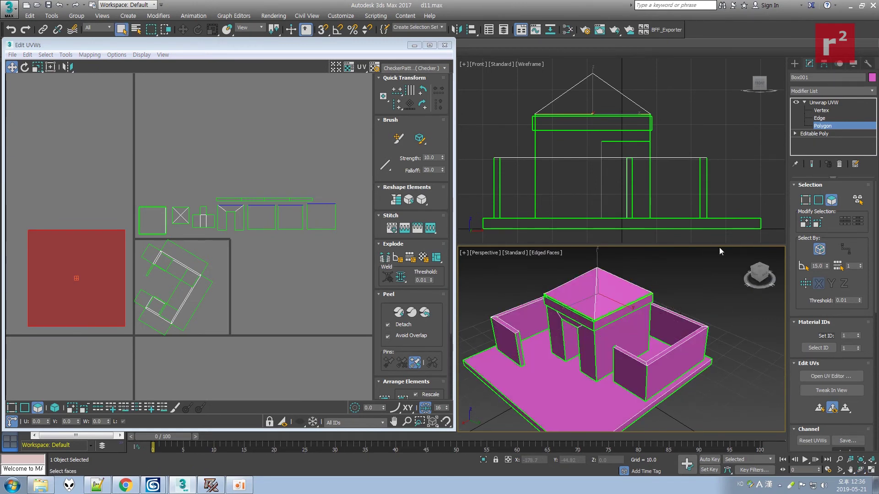
Leave UV editing and convert the hovel model to an editable poly.
{"action": "left_click", "coordinate": [820, 102]}
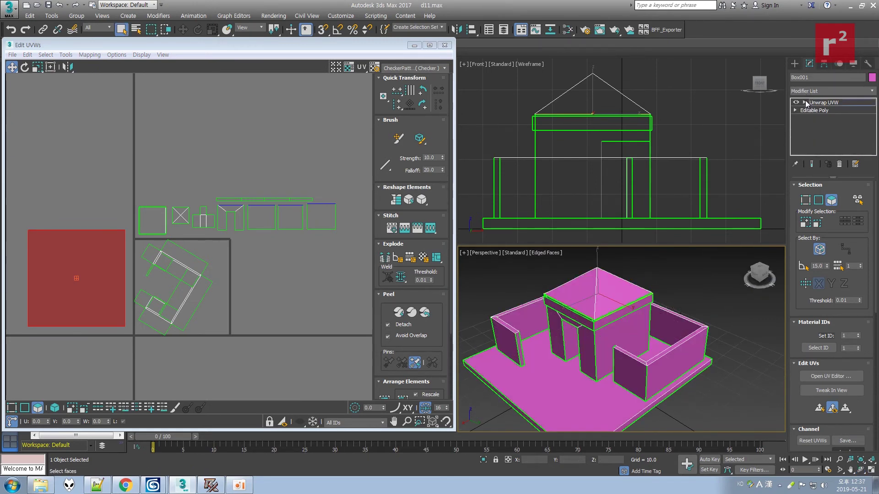
{"action": "left_click", "coordinate": [795, 64]}
{"action": "left_click", "coordinate": [706, 267]}
{"action": "left_click", "coordinate": [603, 290]}
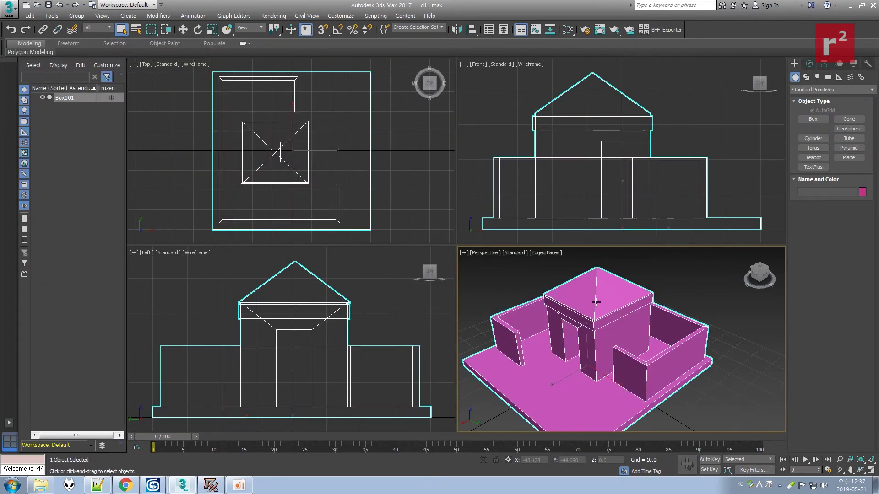
{"action": "right_click", "coordinate": [609, 291]}
{"action": "mouse_move", "coordinate": [664, 386]}
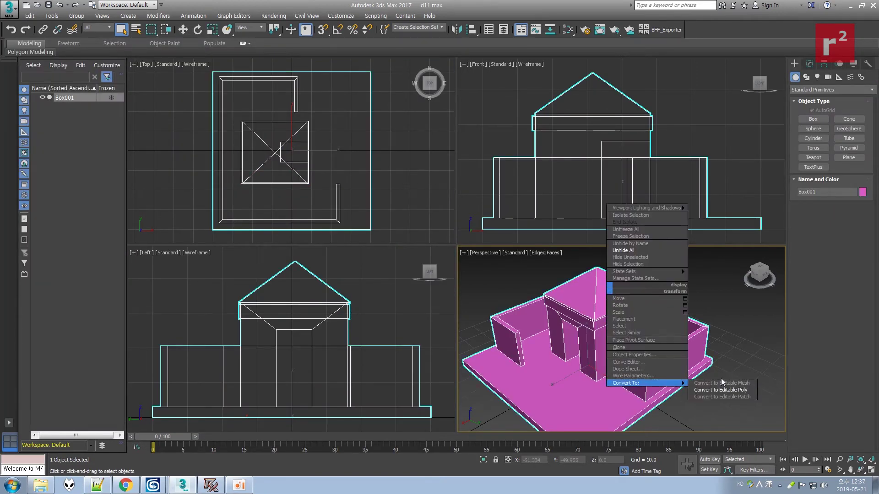
{"action": "left_click", "coordinate": [720, 390]}
{"action": "left_click", "coordinate": [809, 64]}
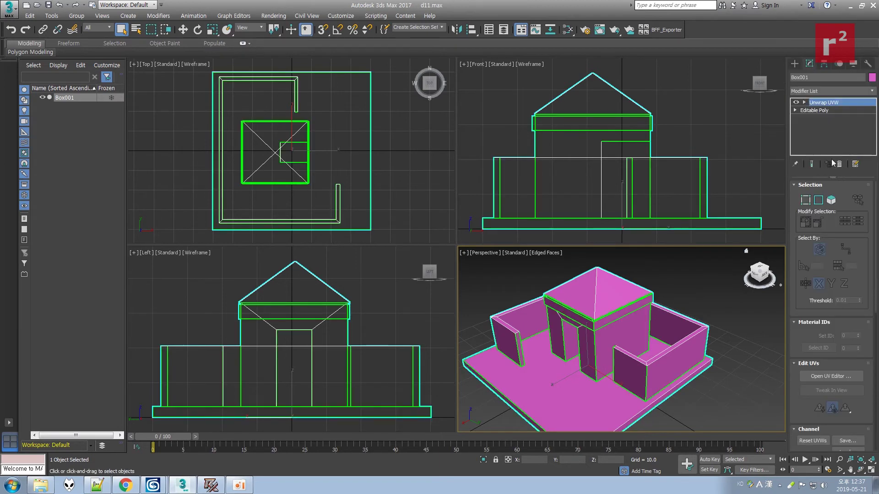
{"action": "left_click", "coordinate": [593, 285]}
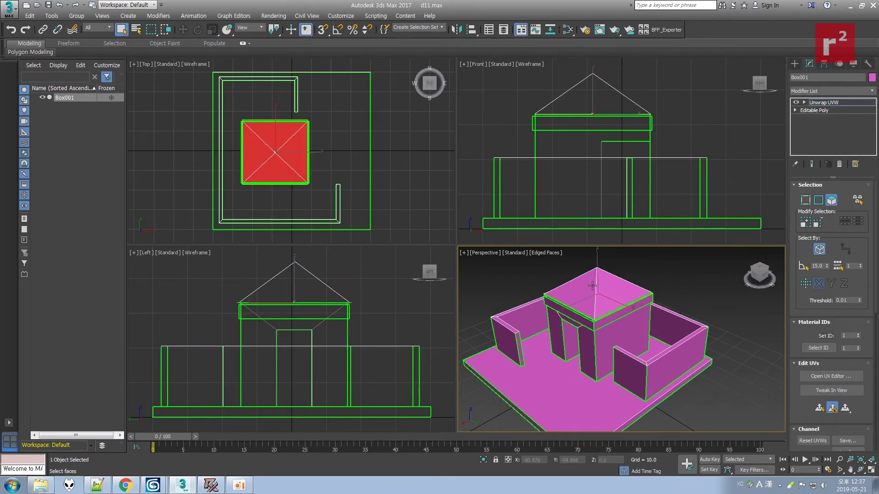
{"action": "left_click", "coordinate": [832, 202]}
{"action": "right_click", "coordinate": [652, 276]}
{"action": "mouse_move", "coordinate": [705, 369]}
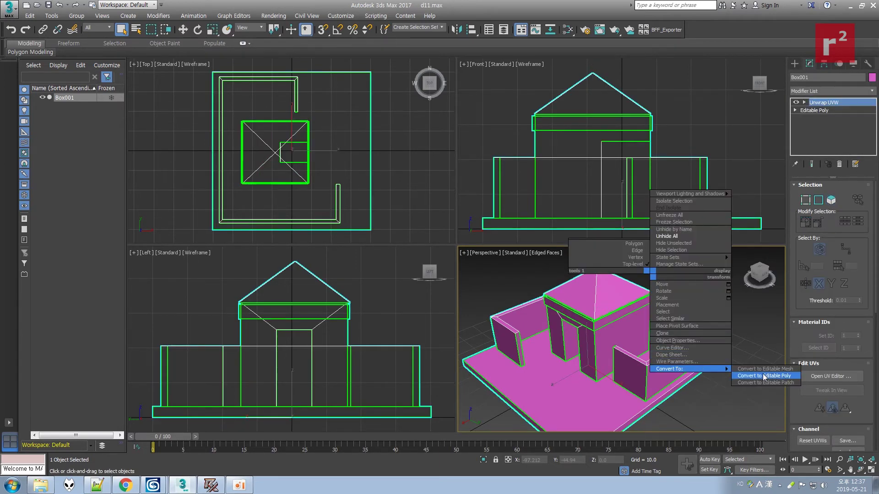
{"action": "left_click", "coordinate": [764, 376]}
Select the pyramid roof as an element and move it aside along X, clear of the building.
{"action": "left_click", "coordinate": [841, 197]}
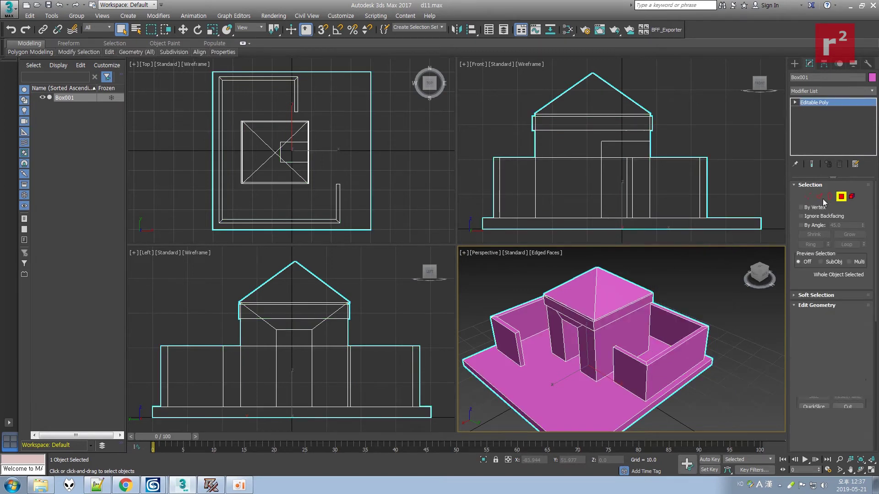
{"action": "left_click", "coordinate": [593, 321]}
{"action": "left_click", "coordinate": [598, 300]}
{"action": "left_click", "coordinate": [851, 197]}
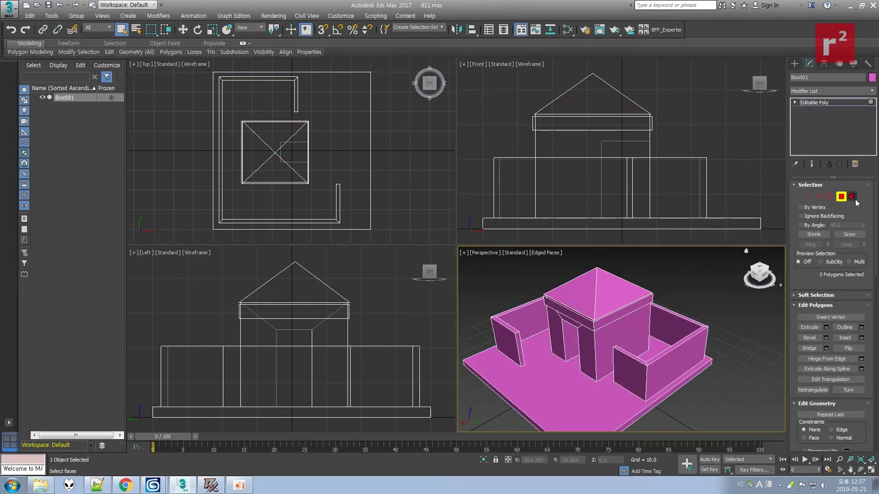
{"action": "left_click", "coordinate": [600, 300]}
{"action": "left_click", "coordinate": [183, 30]}
{"action": "left_click", "coordinate": [257, 162]}
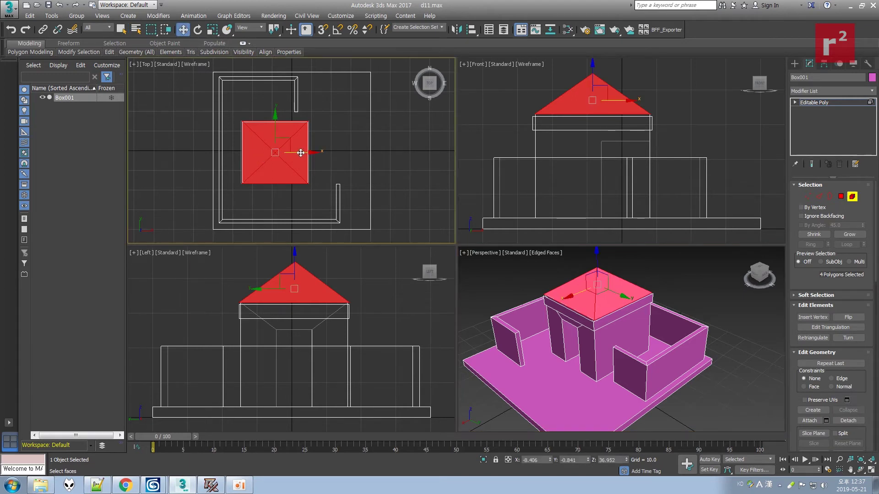
{"action": "left_click_drag", "start_coordinate": [297, 152], "coordinate": [379, 145]}
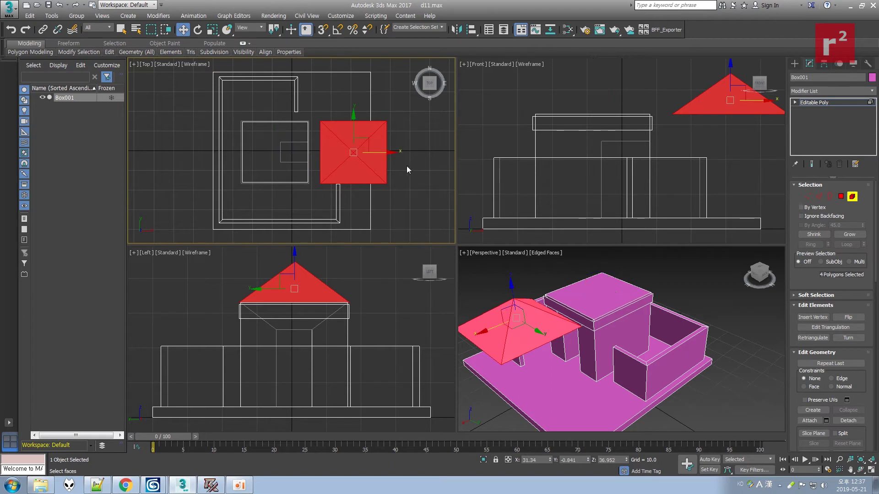
Delete the hidden square face that caps the band beneath the roof.
{"action": "key", "text": "4"}
{"action": "left_click", "coordinate": [582, 296]}
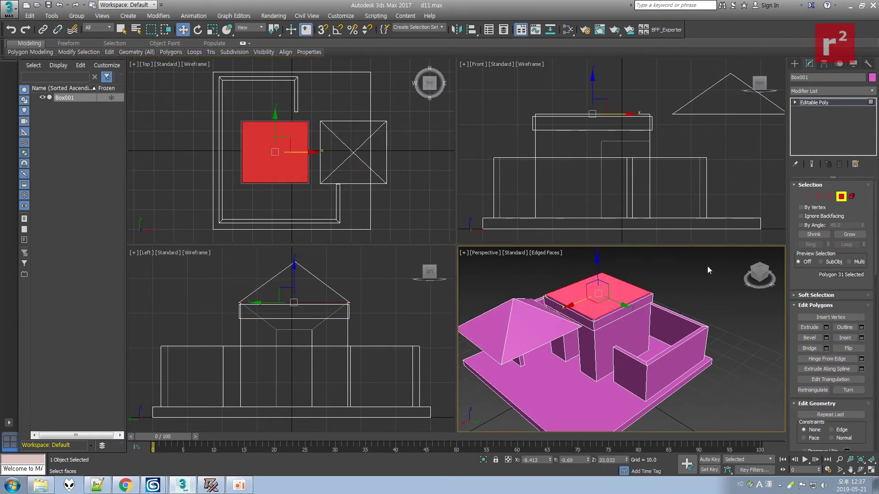
{"action": "key", "text": "Delete"}
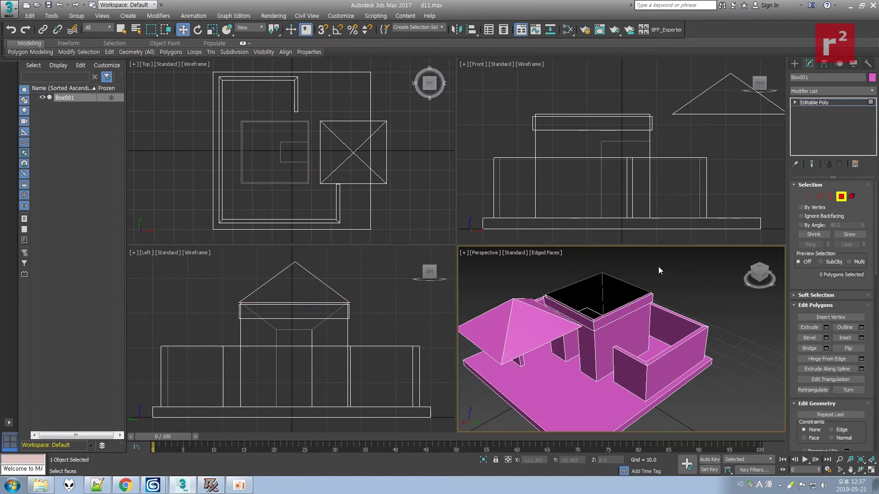
Move the roof element back along X onto the building and leave element editing.
{"action": "key", "text": "5"}
{"action": "left_click", "coordinate": [536, 316]}
{"action": "left_click", "coordinate": [362, 145]}
{"action": "left_click_drag", "start_coordinate": [362, 146], "coordinate": [304, 161]}
{"action": "left_click", "coordinate": [695, 275]}
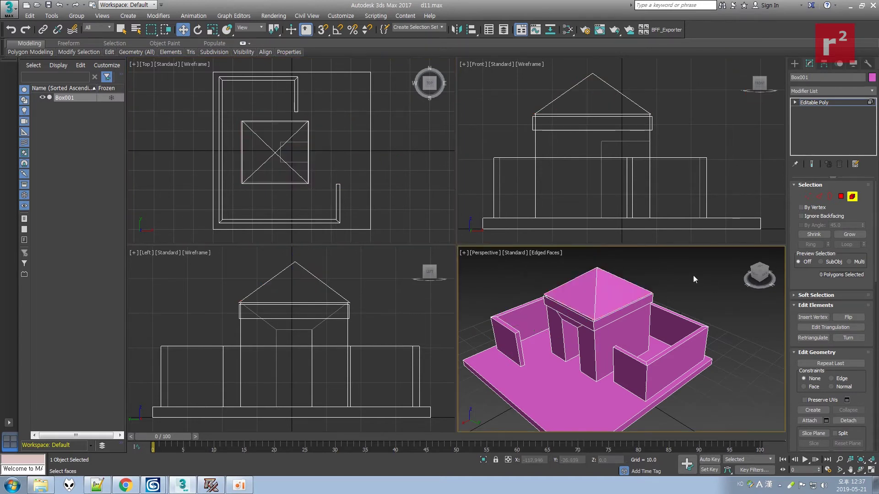
{"action": "left_click", "coordinate": [852, 196]}
{"action": "left_click", "coordinate": [866, 91]}
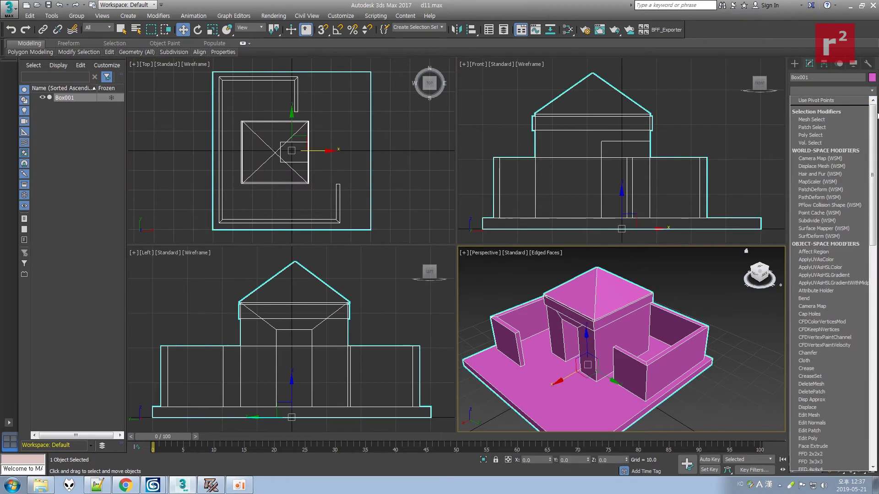
{"action": "scroll", "coordinate": [833, 274], "scroll_direction": "down", "scroll_amount": 2}
{"action": "left_click", "coordinate": [726, 347]}
Deselect the model and inspect the reassembled building from another angle without edge display.
{"action": "left_click", "coordinate": [732, 348]}
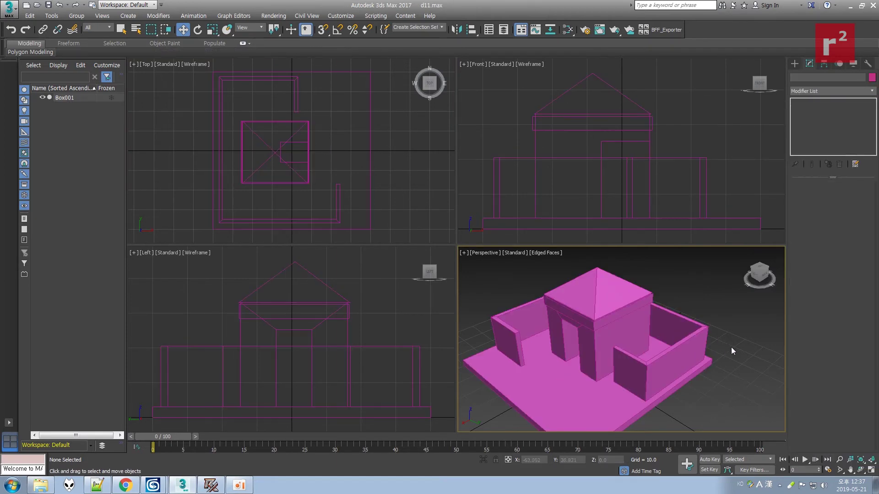
{"action": "key", "text": "F4"}
{"action": "left_click", "coordinate": [860, 470]}
{"action": "left_click_drag", "start_coordinate": [641, 348], "coordinate": [604, 341]}
{"action": "right_click", "coordinate": [669, 341]}
{"action": "key", "text": "F4"}
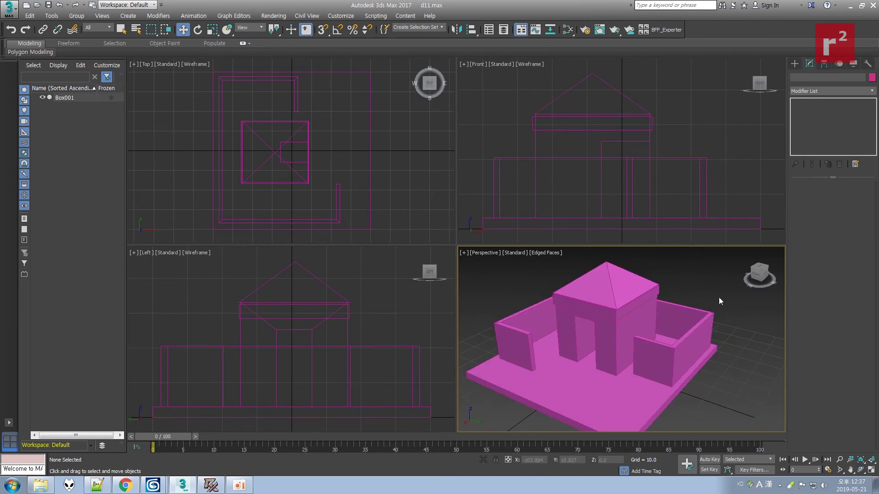
Select the hovel model, apply an Unwrap UVW modifier, and open its UV layout for editing.
{"action": "left_click", "coordinate": [620, 302]}
{"action": "left_click", "coordinate": [829, 90]}
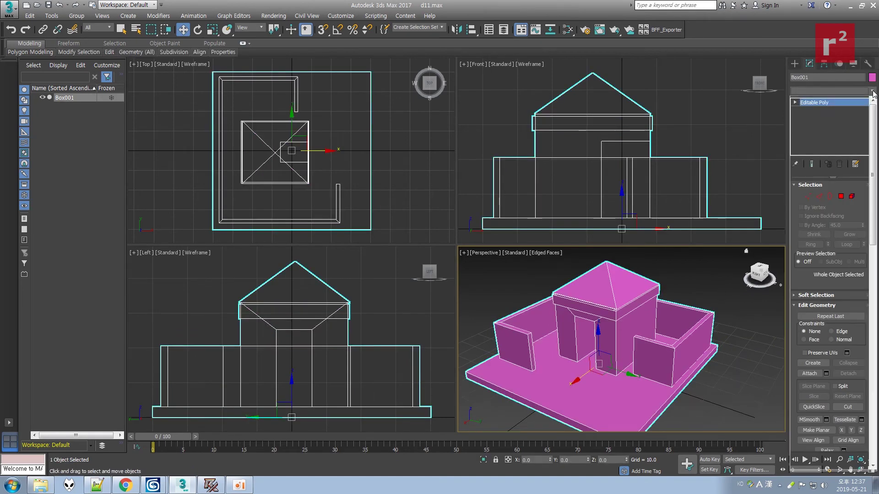
{"action": "scroll", "coordinate": [837, 274], "scroll_direction": "down", "scroll_amount": 10}
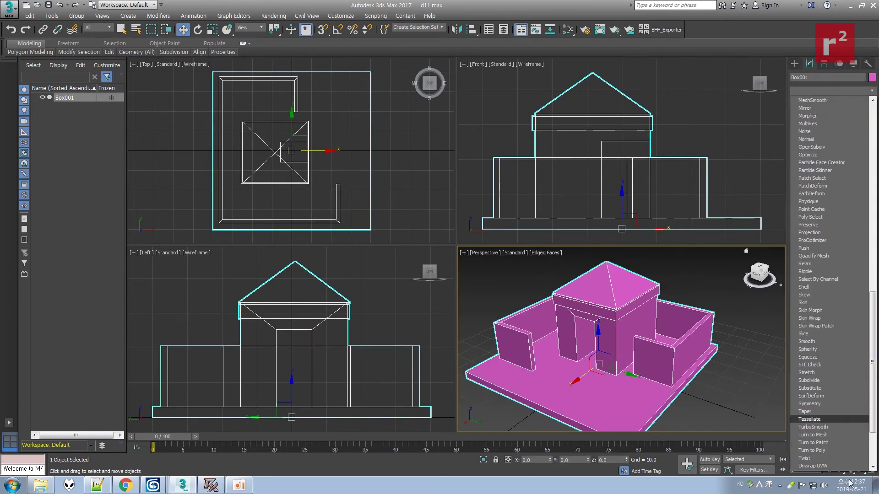
{"action": "scroll", "coordinate": [840, 348], "scroll_direction": "down", "scroll_amount": 5}
{"action": "left_click", "coordinate": [819, 389]}
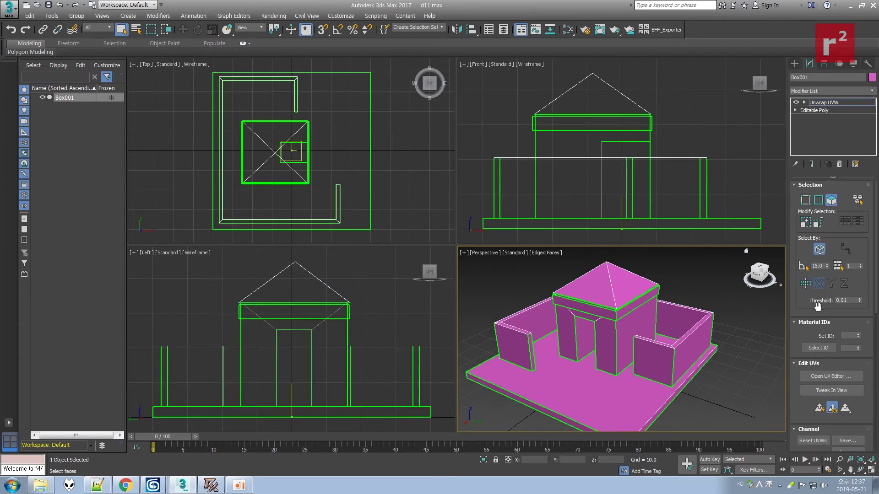
{"action": "left_click", "coordinate": [831, 376]}
{"action": "scroll", "coordinate": [207, 173], "scroll_direction": "down", "scroll_amount": 5}
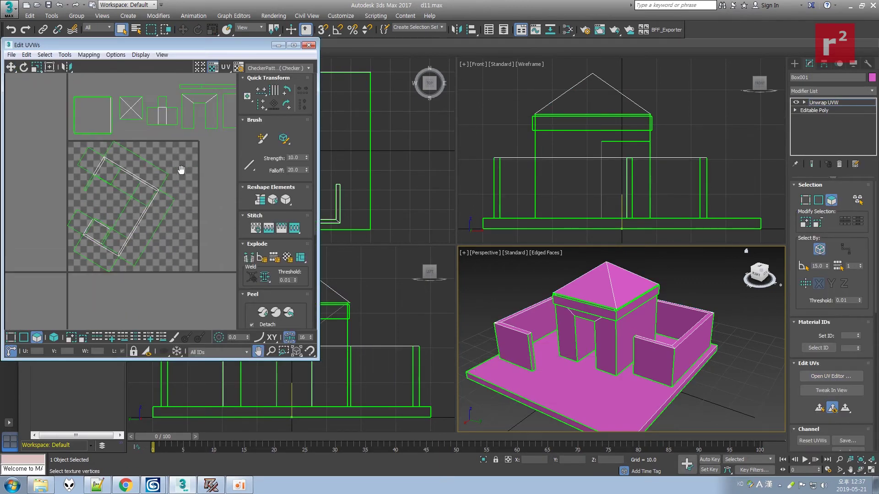
Save the scene under the file name d12.
{"action": "left_click", "coordinate": [9, 8]}
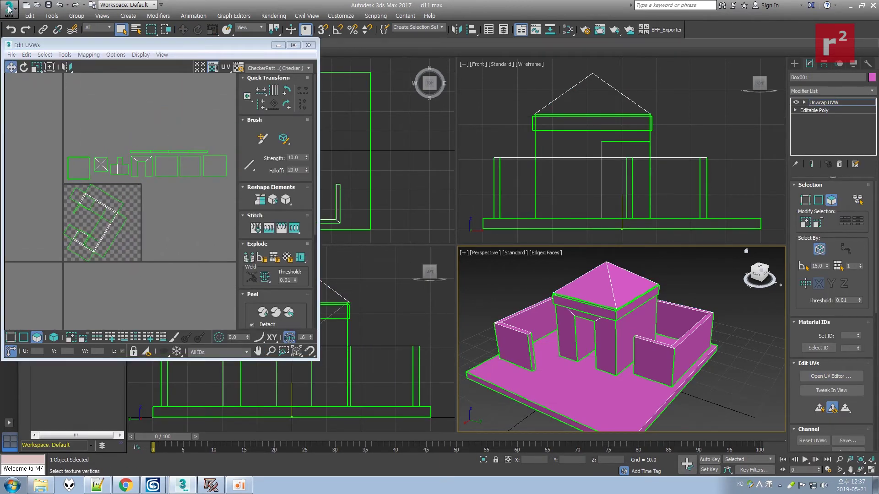
{"action": "left_click", "coordinate": [9, 8]}
{"action": "left_click", "coordinate": [8, 8]}
{"action": "left_click", "coordinate": [29, 109]}
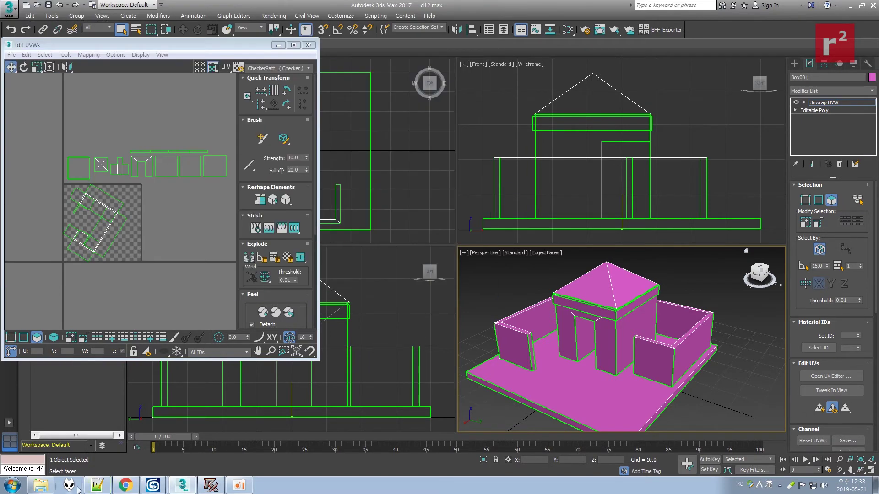
{"action": "left_click", "coordinate": [80, 484]}
{"action": "left_click", "coordinate": [815, 288]}
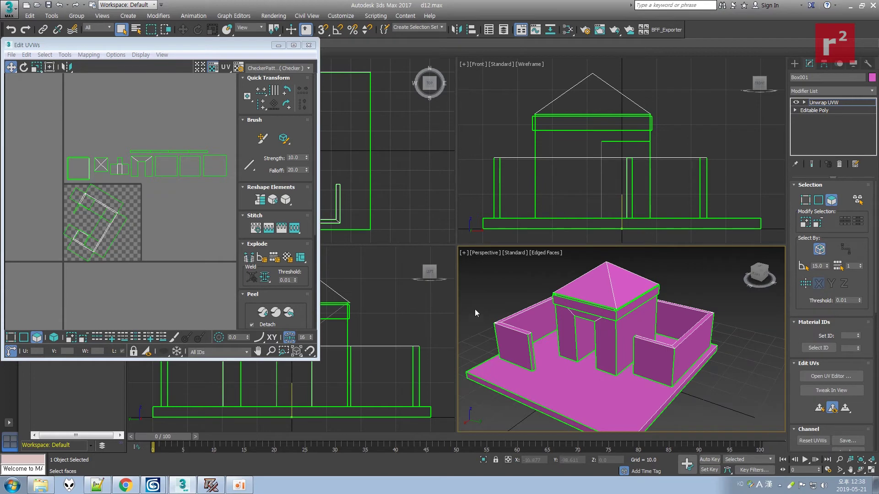
{"action": "left_click", "coordinate": [450, 296]}
{"action": "left_click", "coordinate": [479, 294]}
Hide the checker background in the UV layout and enlarge the Edit UVWs window.
{"action": "left_click", "coordinate": [213, 68]}
{"action": "left_click_drag", "start_coordinate": [322, 358], "coordinate": [450, 426]}
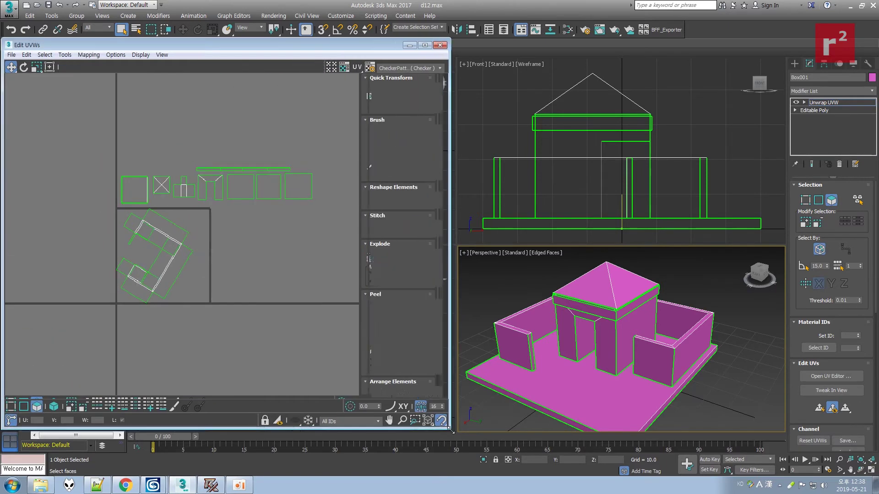
{"action": "scroll", "coordinate": [161, 231], "scroll_direction": "up", "scroll_amount": 4}
Select the unfolded courtyard wall cluster and move it out of the UV tile to the empty area on its left.
{"action": "left_click", "coordinate": [157, 230]}
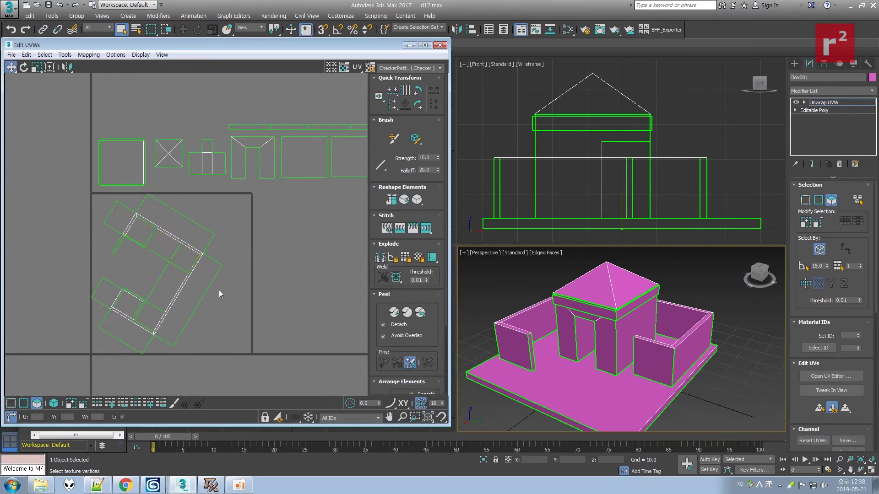
{"action": "left_click", "coordinate": [151, 230]}
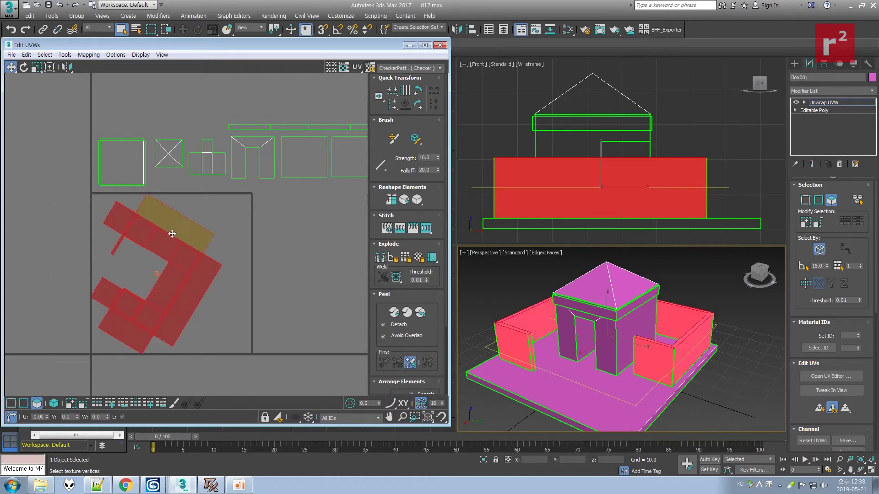
{"action": "left_click_drag", "start_coordinate": [171, 234], "coordinate": [29, 222]}
{"action": "left_click", "coordinate": [281, 271]}
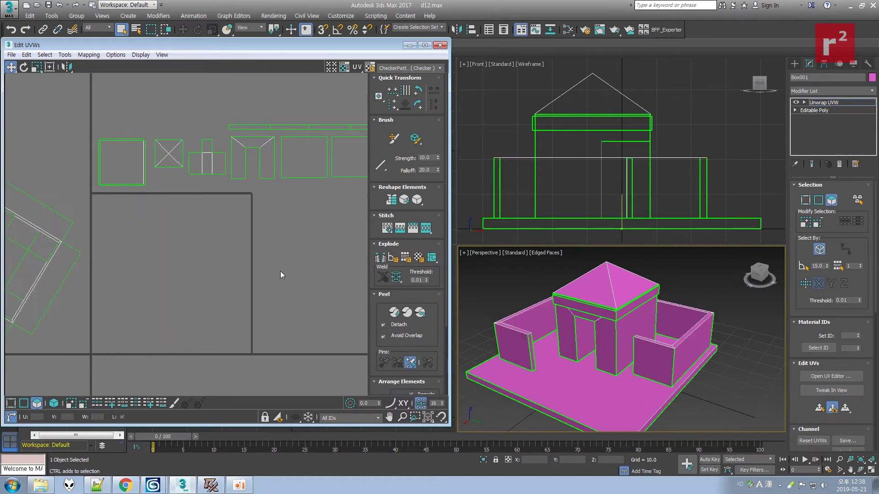
Save the scene, and save an incremental copy under the file name d13.
{"action": "left_click", "coordinate": [8, 8]}
{"action": "left_click", "coordinate": [29, 89]}
{"action": "left_click", "coordinate": [9, 8]}
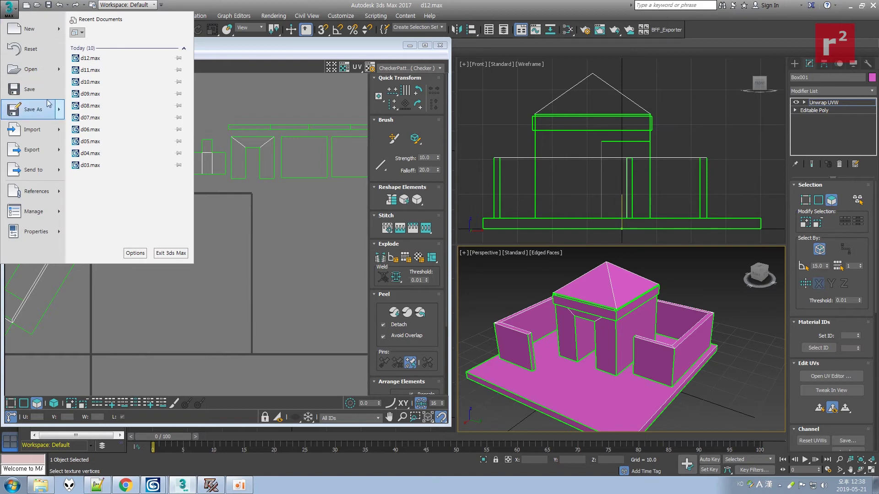
{"action": "left_click", "coordinate": [33, 109]}
{"action": "left_click", "coordinate": [443, 273]}
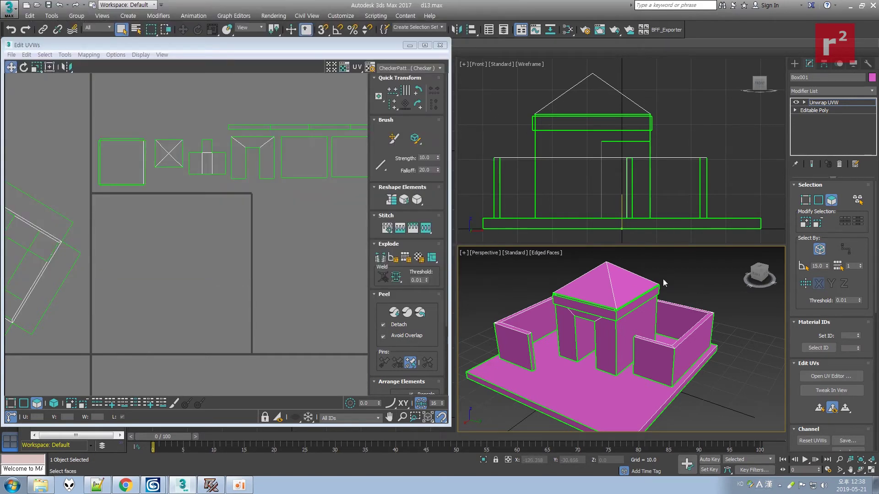
Examine the inner courtyard wall face on the model and in the UV layout, and review the Unwrap UVW settings.
{"action": "left_click", "coordinate": [676, 325]}
{"action": "left_click", "coordinate": [860, 470]}
{"action": "left_click_drag", "start_coordinate": [641, 338], "coordinate": [673, 329]}
{"action": "right_click", "coordinate": [673, 329]}
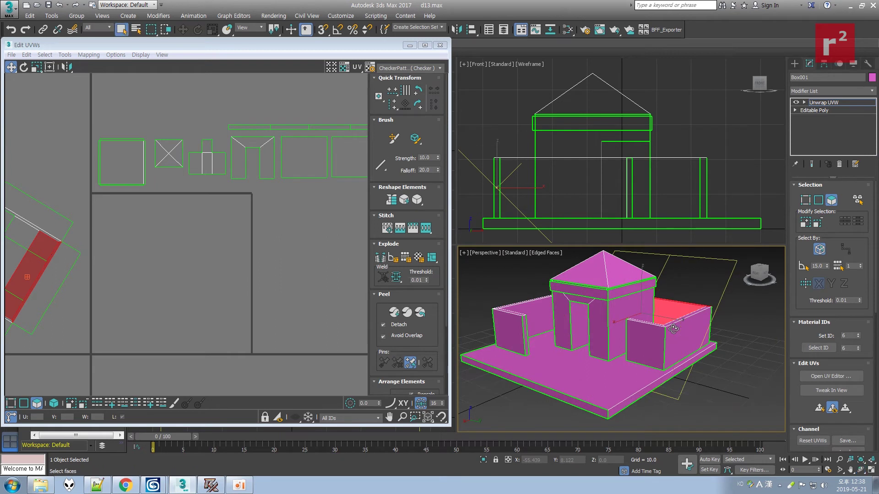
{"action": "left_click_drag", "start_coordinate": [874, 284], "coordinate": [874, 345]}
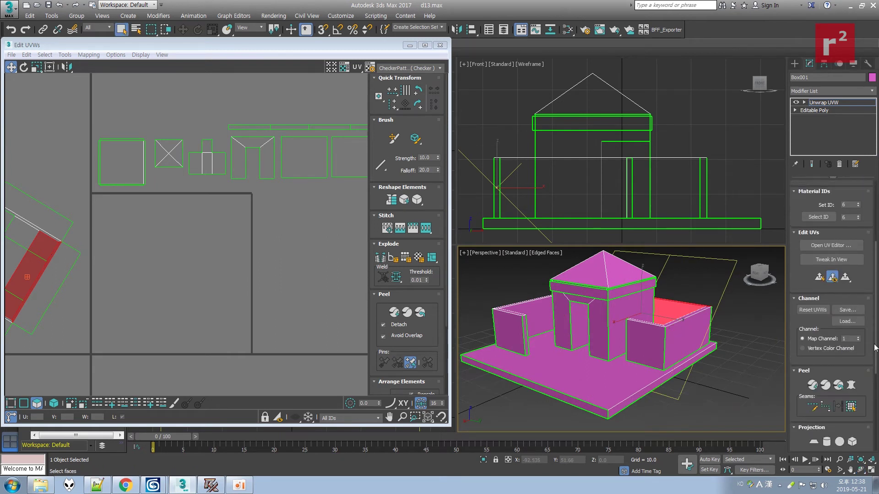
{"action": "scroll", "coordinate": [875, 348], "scroll_direction": "up", "scroll_amount": 3}
{"action": "left_click", "coordinate": [731, 379]}
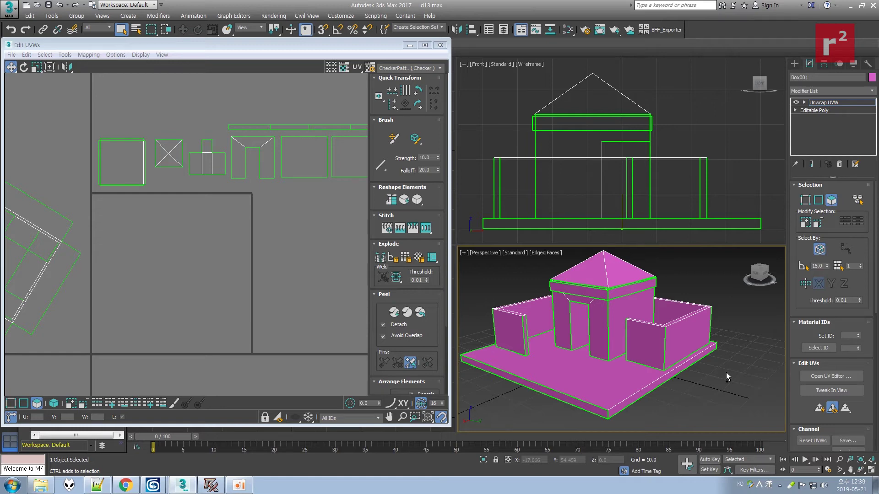
Save the current d13 scene with no faces selected.
{"action": "key", "text": "ctrl+s"}
{"action": "left_click", "coordinate": [277, 232]}
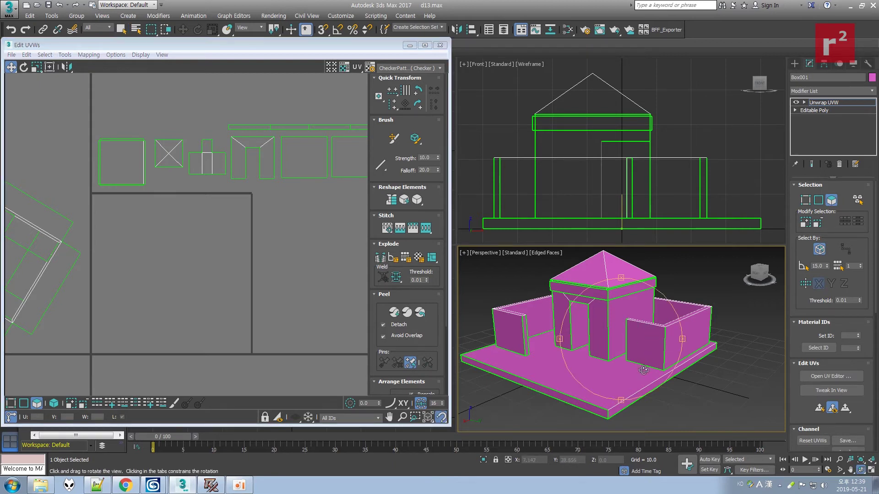
Switch to RenX to view the textured barracks' UV layout and to gmax to view the untextured hovel, and return to 3ds Max.
{"action": "left_click", "coordinate": [182, 485]}
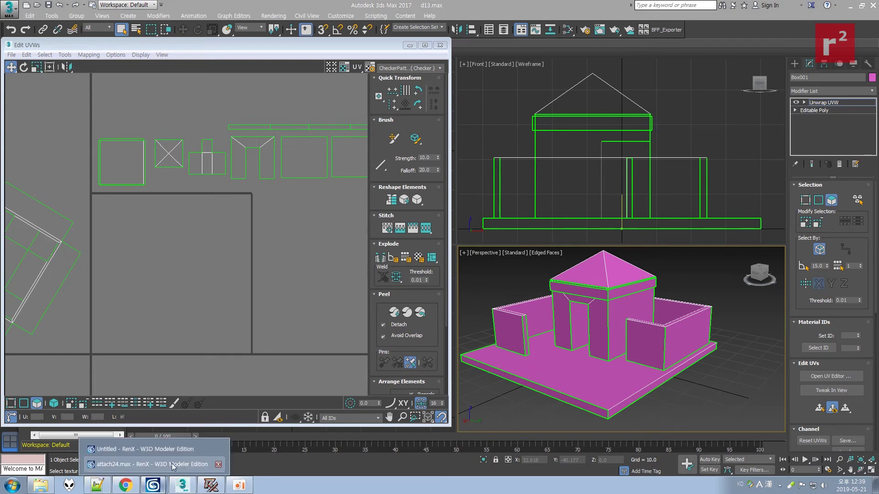
{"action": "left_click", "coordinate": [169, 455]}
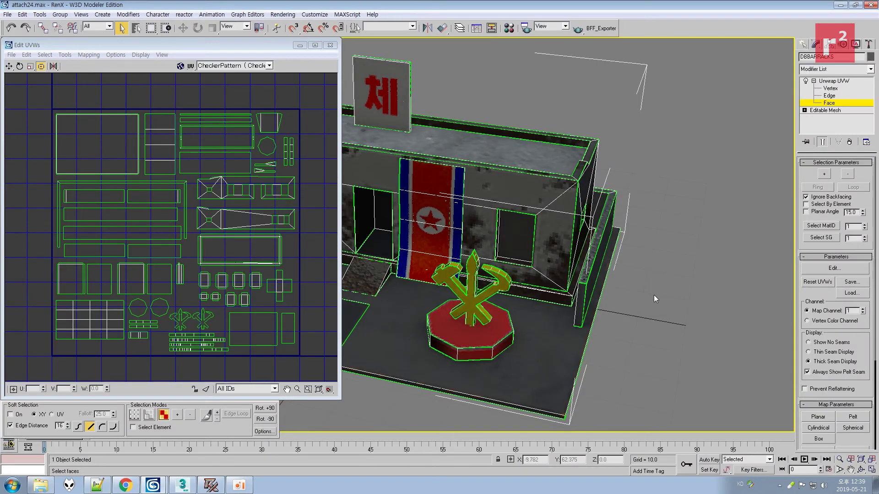
{"action": "left_click", "coordinate": [647, 213]}
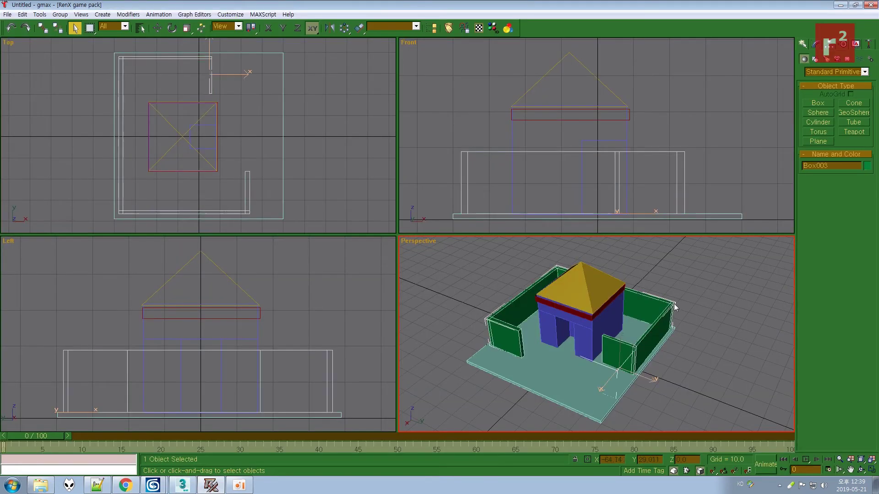
{"action": "left_click", "coordinate": [674, 302]}
{"action": "key", "text": "ctrl+s"}
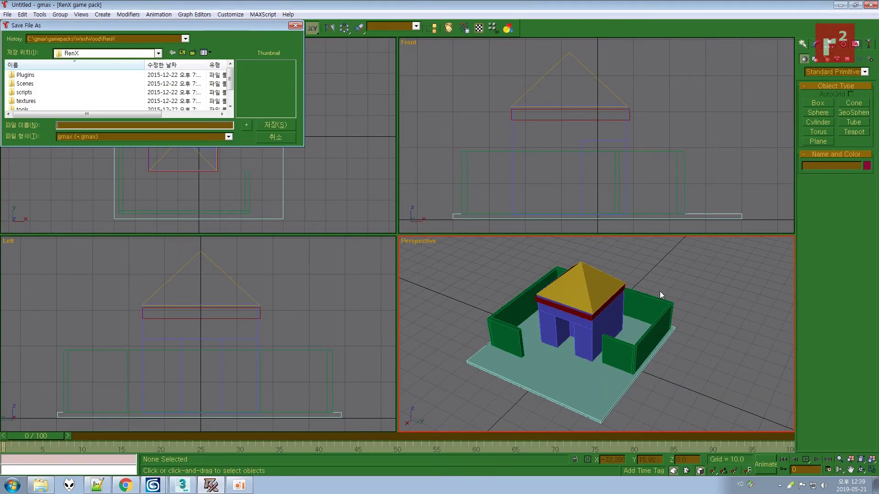
{"action": "key", "text": "Escape"}
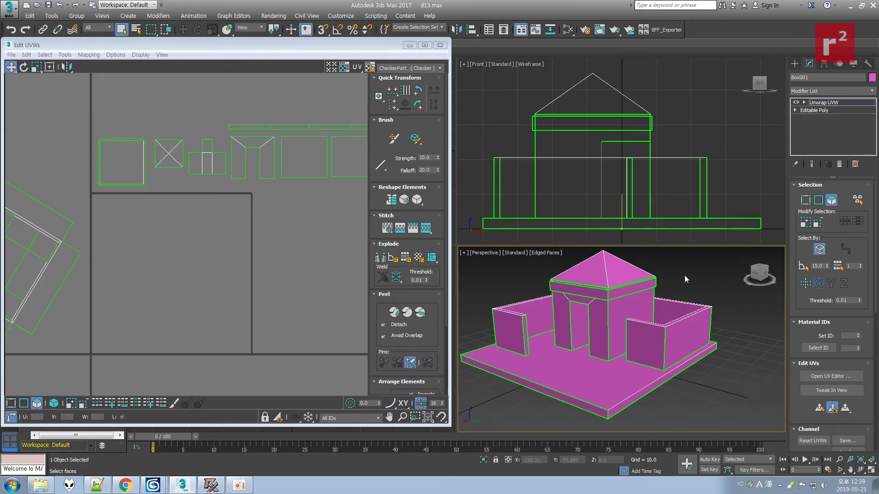
Open the file commands for the d13 scene.
{"action": "left_click", "coordinate": [8, 9]}
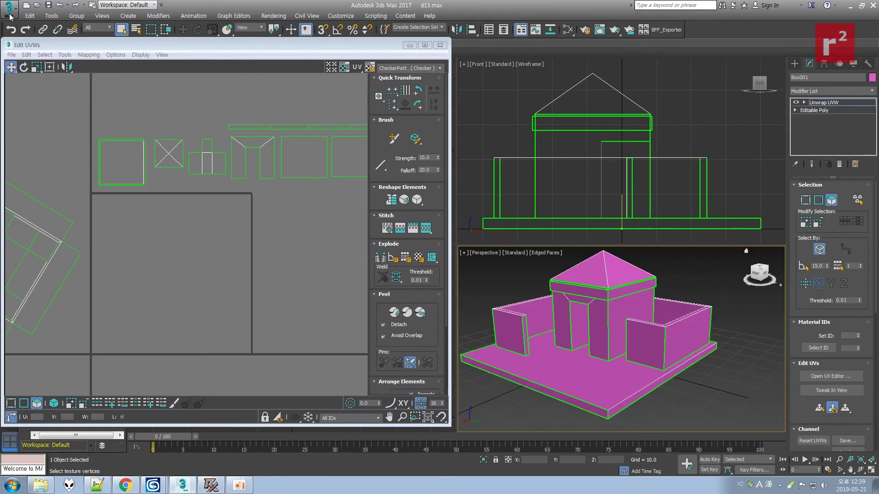
Save the scene incrementally as d14.max.
{"action": "left_click", "coordinate": [29, 109]}
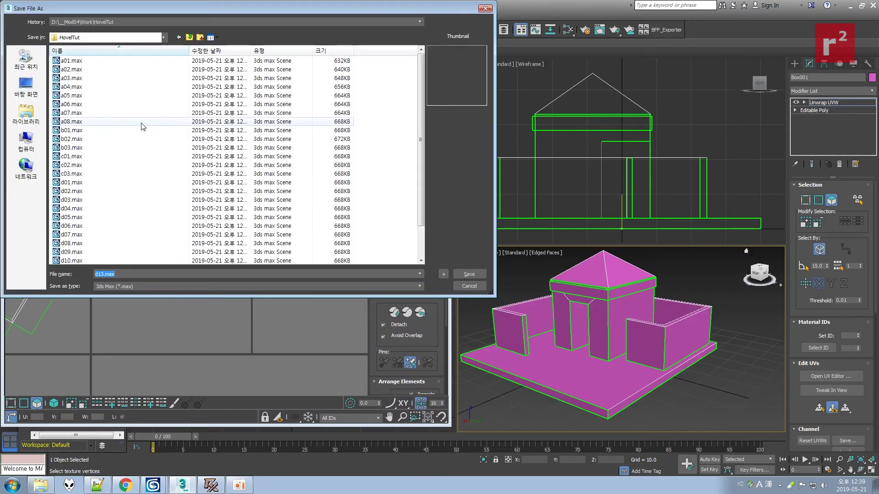
{"action": "left_click", "coordinate": [444, 275]}
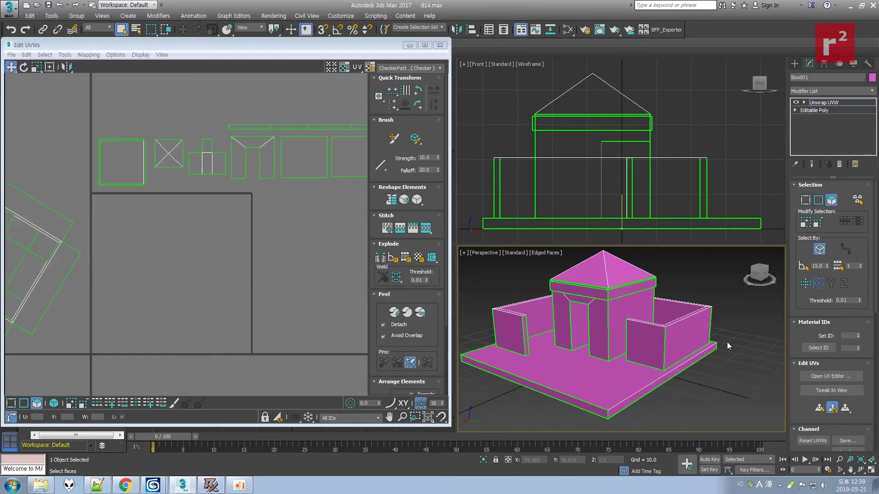
{"action": "left_click", "coordinate": [239, 485]}
{"action": "left_click", "coordinate": [241, 484]}
{"action": "left_click", "coordinate": [512, 330]}
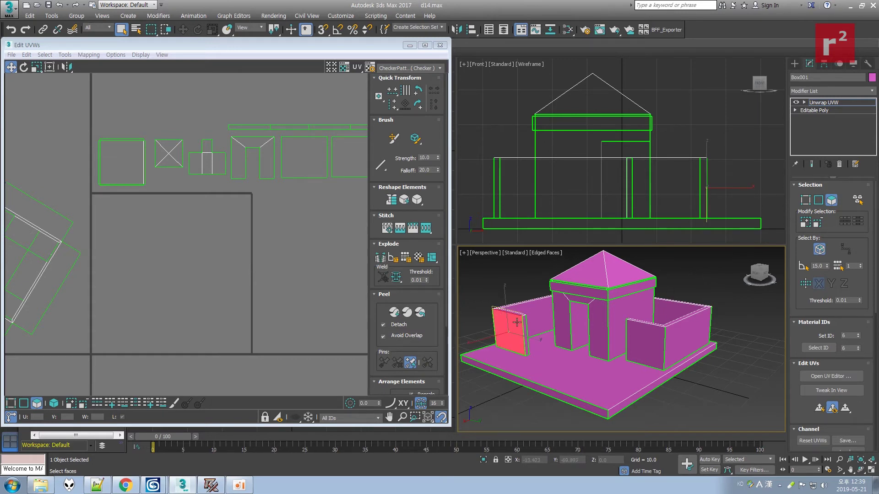
{"action": "left_click", "coordinate": [524, 324], "text": "ctrl"}
{"action": "left_click", "coordinate": [520, 312], "text": "ctrl"}
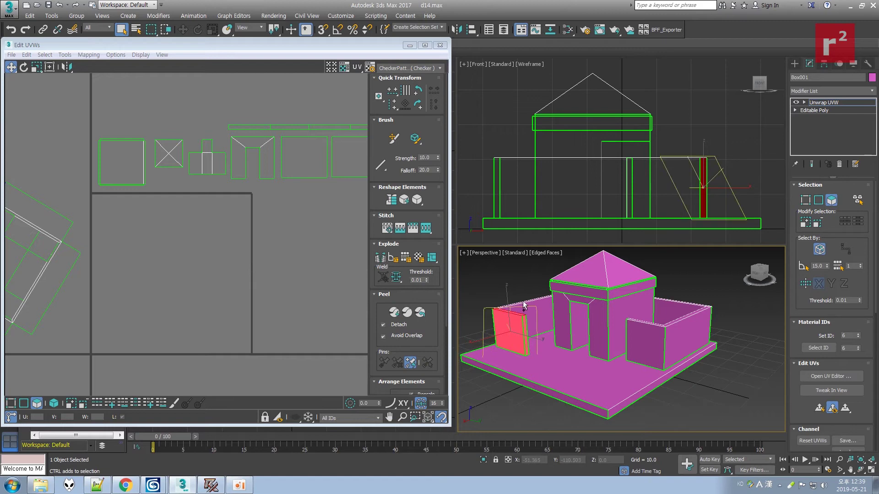
{"action": "left_click", "coordinate": [871, 470]}
{"action": "left_click", "coordinate": [871, 470]}
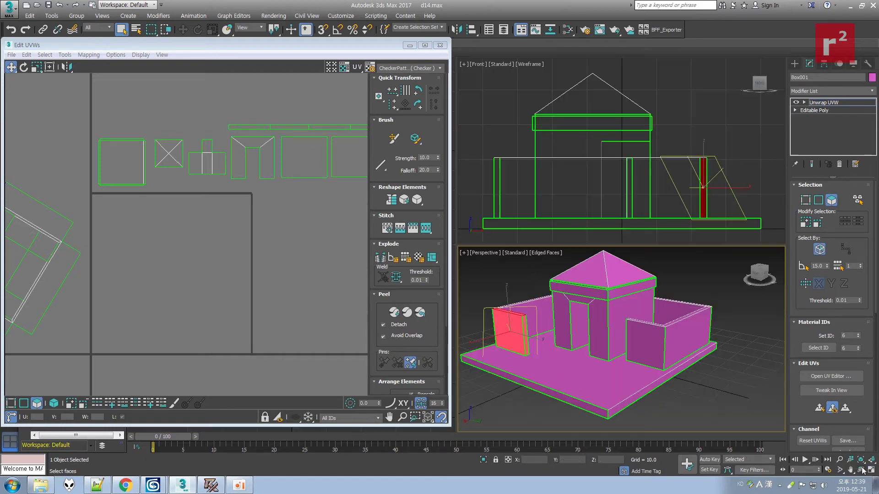
{"action": "left_click", "coordinate": [410, 45]}
{"action": "middle_click_drag", "start_coordinate": [630, 349], "coordinate": [651, 354]}
{"action": "left_click", "coordinate": [804, 265]}
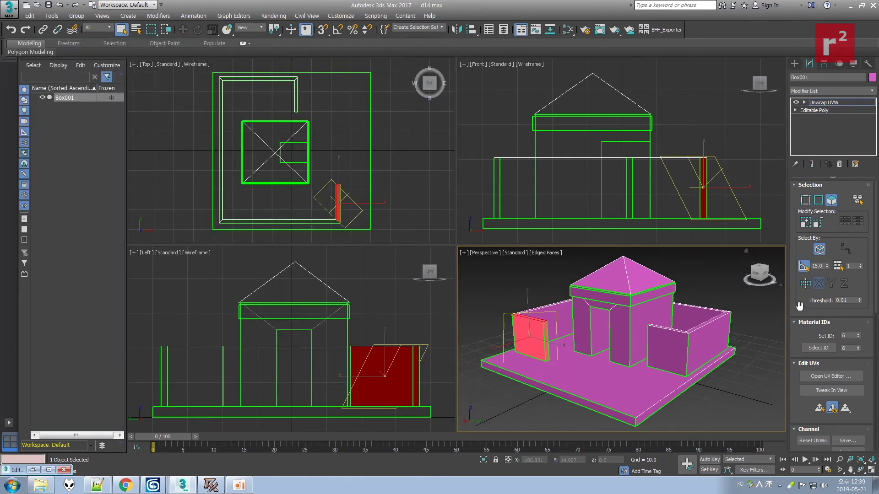
{"action": "left_click", "coordinate": [755, 317]}
{"action": "left_click", "coordinate": [548, 330]}
{"action": "left_click", "coordinate": [534, 316]}
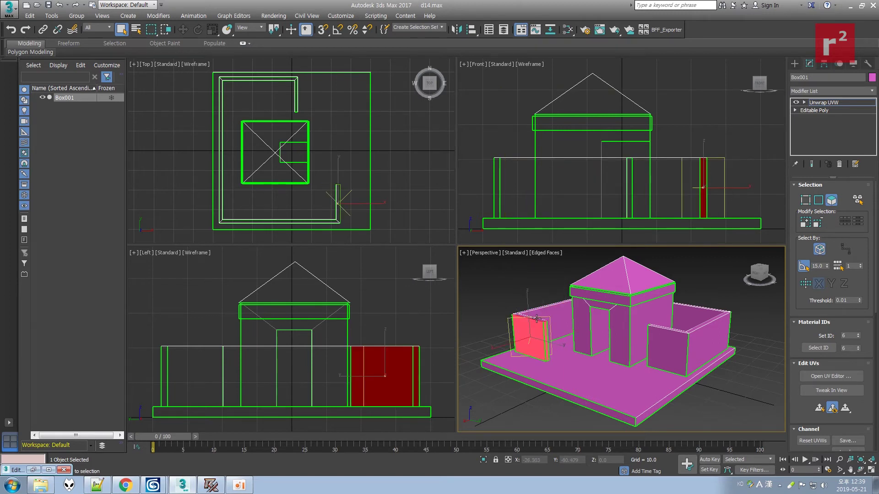
{"action": "left_click", "coordinate": [532, 316], "text": "ctrl"}
{"action": "left_click", "coordinate": [535, 311]}
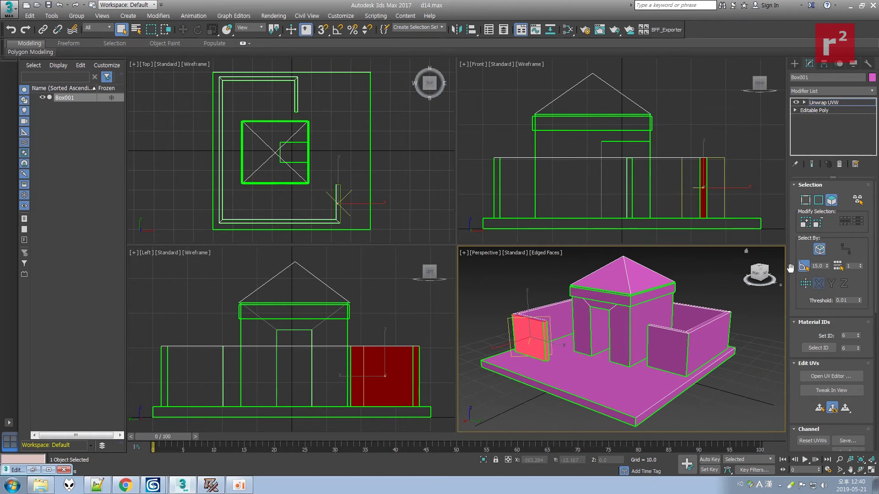
{"action": "left_click", "coordinate": [803, 266]}
{"action": "left_click", "coordinate": [528, 315]}
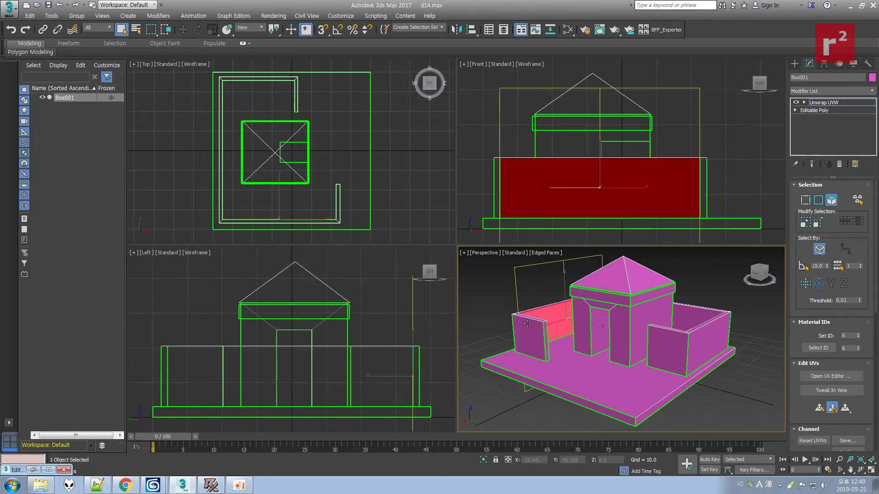
{"action": "left_click", "coordinate": [531, 323]}
{"action": "left_click", "coordinate": [543, 325], "text": "ctrl"}
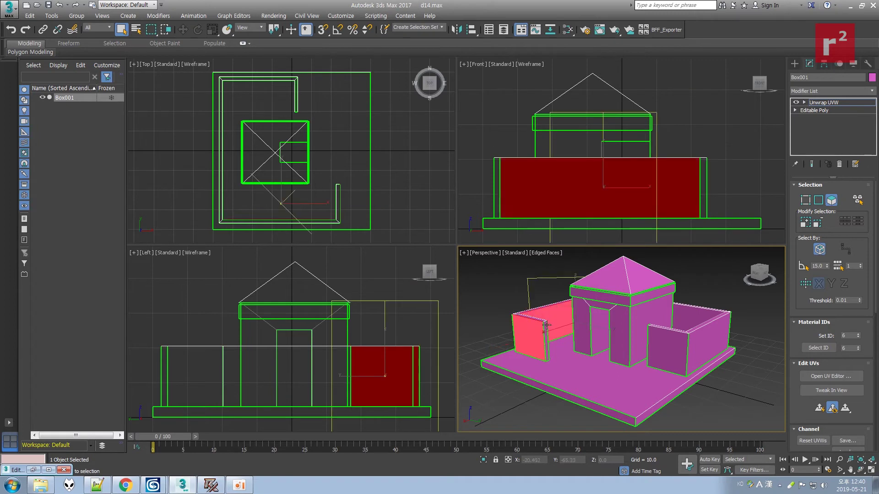
{"action": "left_click", "coordinate": [464, 289]}
Save the scene incrementally as d15.max.
{"action": "scroll", "coordinate": [571, 351], "scroll_direction": "up", "scroll_amount": 5}
{"action": "middle_click_drag", "start_coordinate": [527, 326], "coordinate": [559, 338]}
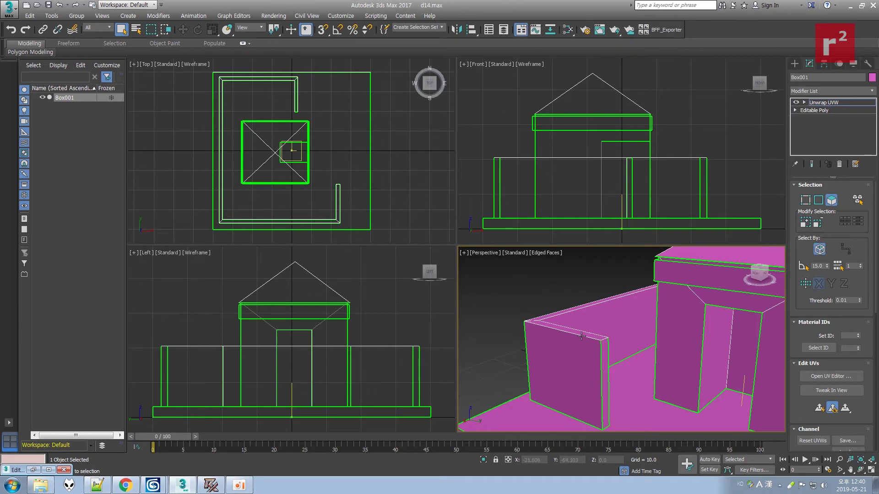
{"action": "left_click", "coordinate": [10, 8]}
{"action": "left_click", "coordinate": [28, 111]}
{"action": "left_click", "coordinate": [440, 276]}
Select the top, narrow end and outer faces of the short front wall of the enclosure.
{"action": "left_click", "coordinate": [605, 348]}
{"action": "left_click", "coordinate": [556, 276]}
{"action": "left_click", "coordinate": [595, 339]}
{"action": "left_click", "coordinate": [606, 350], "text": "ctrl"}
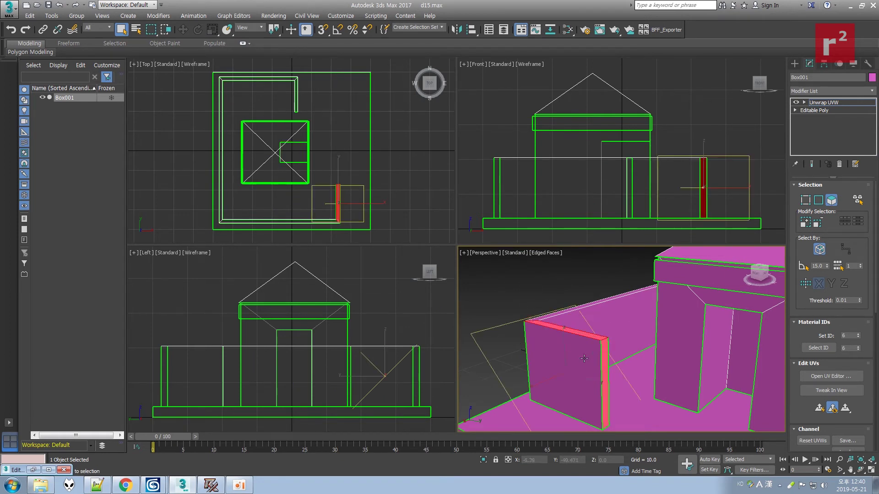
{"action": "left_click", "coordinate": [583, 357], "text": "ctrl"}
Add the top and outer faces of the long adjoining wall to the face selection.
{"action": "left_click", "coordinate": [860, 470]}
{"action": "left_click_drag", "start_coordinate": [622, 348], "coordinate": [659, 361]}
{"action": "right_click", "coordinate": [659, 361]}
{"action": "middle_click_drag", "start_coordinate": [514, 319], "coordinate": [660, 331]}
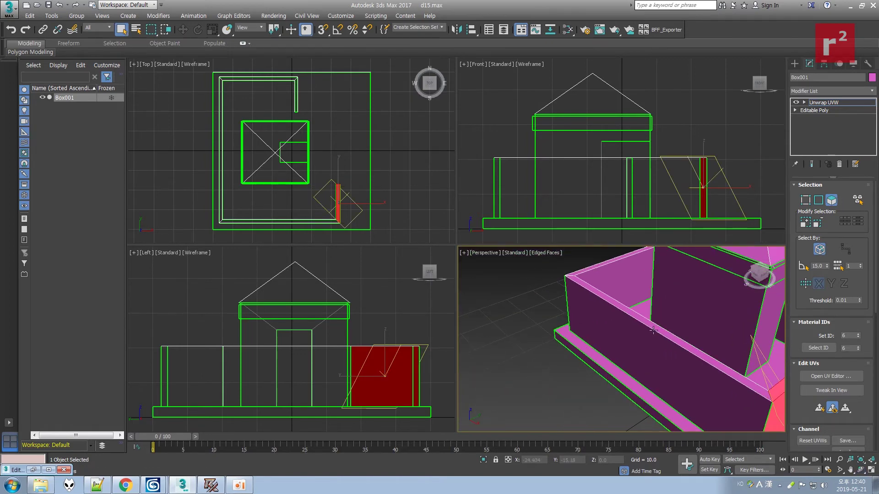
{"action": "left_click", "coordinate": [661, 331], "text": "ctrl"}
{"action": "left_click", "coordinate": [644, 343], "text": "ctrl"}
{"action": "middle_click_drag", "start_coordinate": [726, 370], "coordinate": [557, 334]}
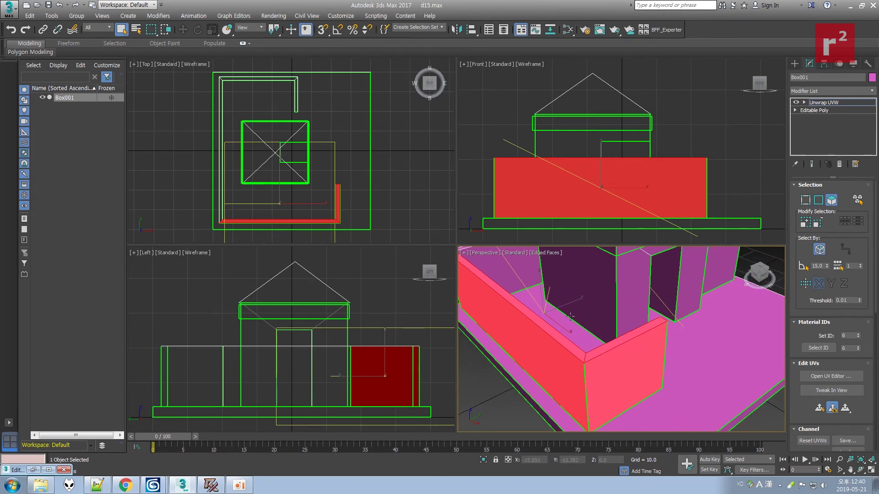
In the UV editor, break the selected wall faces off their shell and move them into the empty tile below the other shells.
{"action": "left_click", "coordinate": [831, 377]}
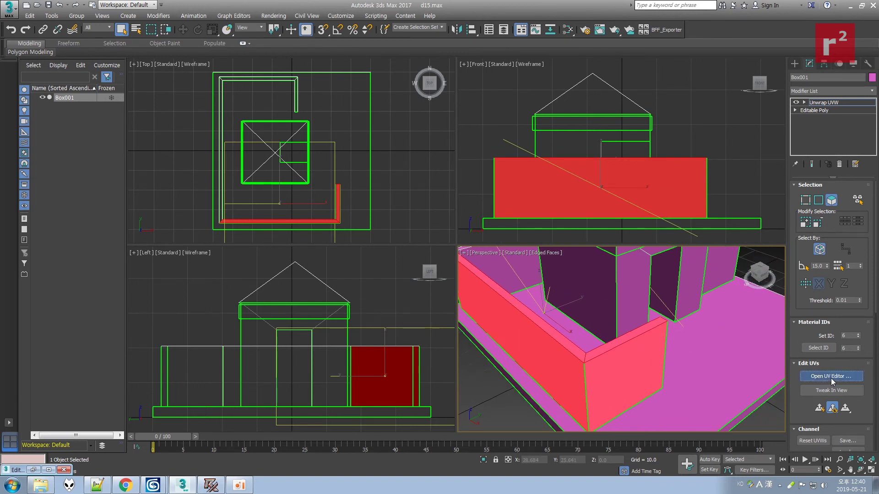
{"action": "middle_click_drag", "start_coordinate": [77, 125], "coordinate": [201, 143]}
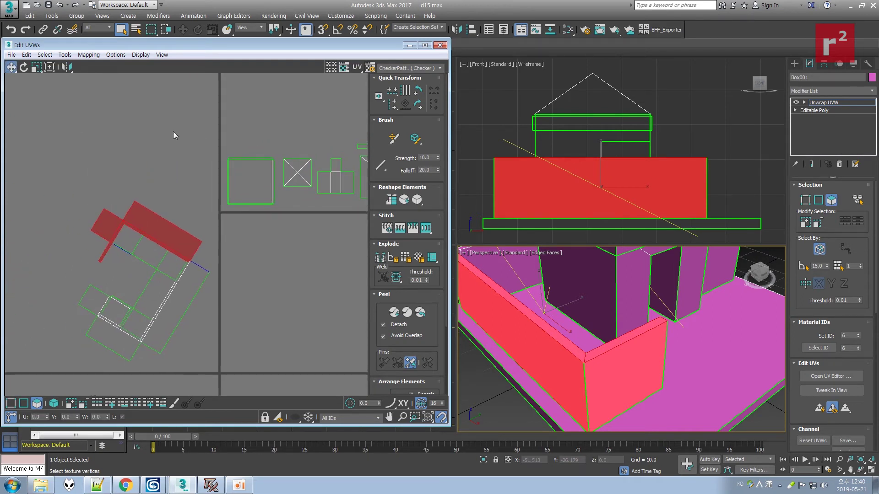
{"action": "right_click", "coordinate": [180, 162]}
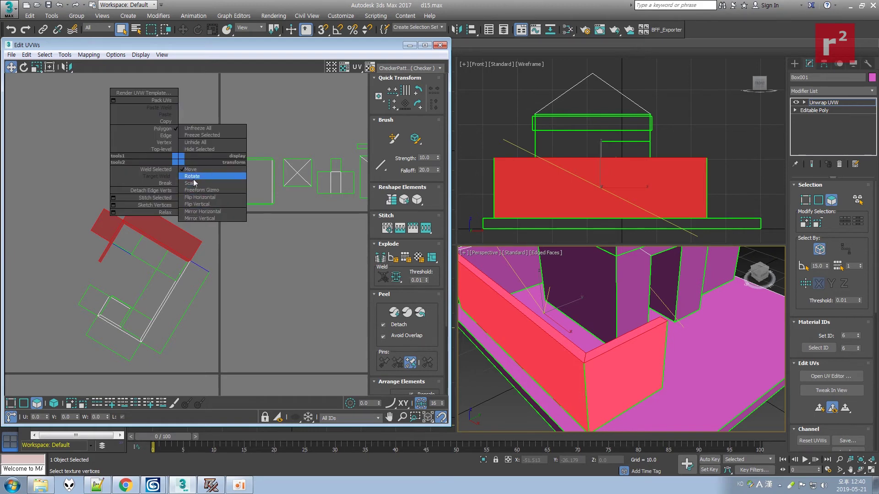
{"action": "left_click", "coordinate": [148, 183]}
{"action": "left_click_drag", "start_coordinate": [164, 232], "coordinate": [337, 272]}
{"action": "left_click", "coordinate": [293, 295]}
Break the narrow end face off the wall shell and move it slightly away.
{"action": "middle_click_drag", "start_coordinate": [317, 237], "coordinate": [266, 239]}
{"action": "scroll", "coordinate": [265, 239], "scroll_direction": "up", "scroll_amount": 3}
{"action": "middle_click_drag", "start_coordinate": [286, 314], "coordinate": [243, 269]}
{"action": "left_click_drag", "start_coordinate": [149, 293], "coordinate": [189, 312]}
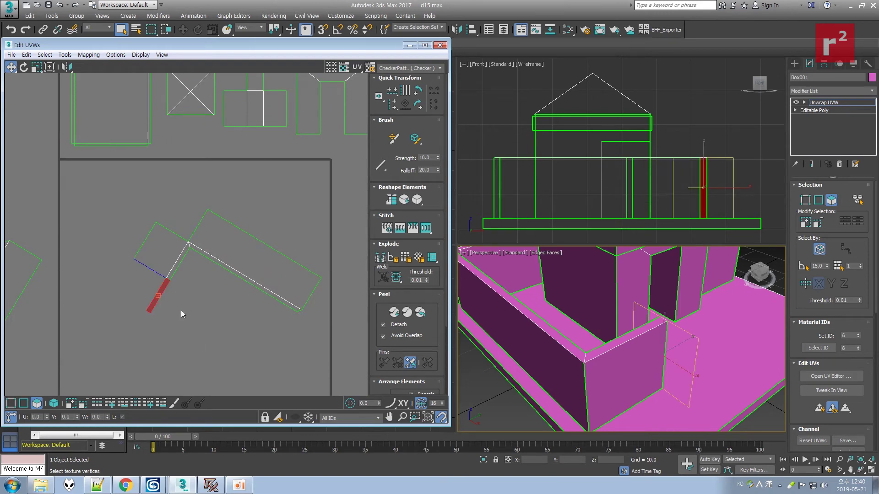
{"action": "right_click", "coordinate": [196, 295]}
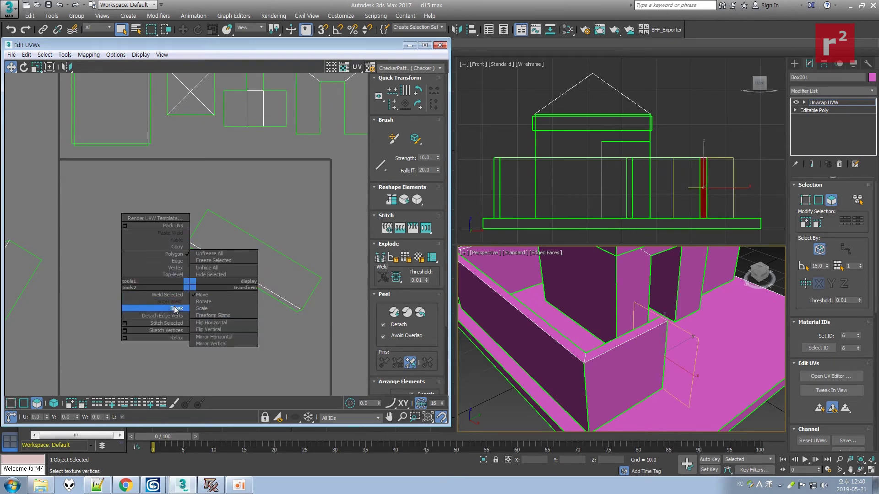
{"action": "left_click", "coordinate": [161, 299]}
Stitch the narrow end face onto the free side edge of the short wall's face.
{"action": "left_click", "coordinate": [23, 402]}
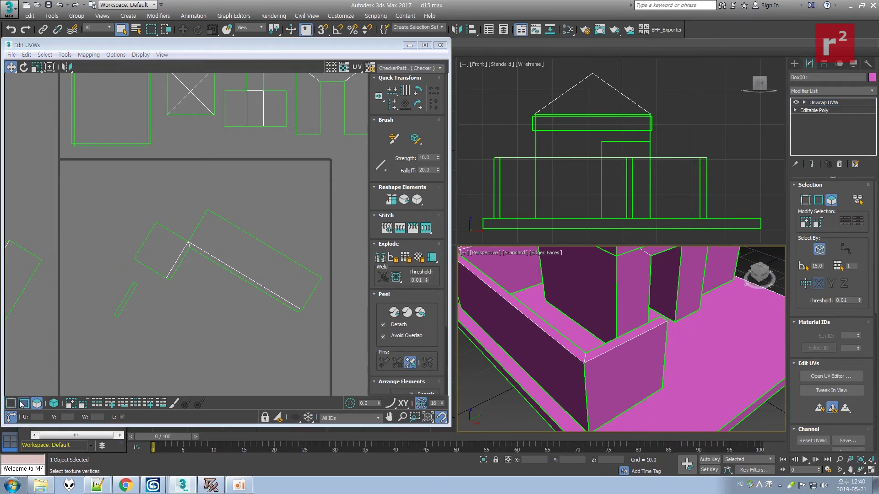
{"action": "left_click", "coordinate": [154, 271]}
{"action": "right_click", "coordinate": [154, 271]}
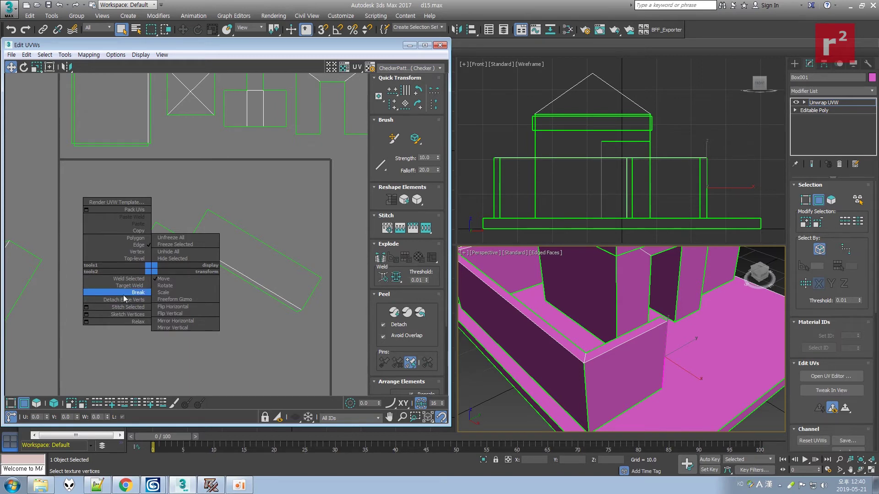
{"action": "left_click", "coordinate": [105, 315]}
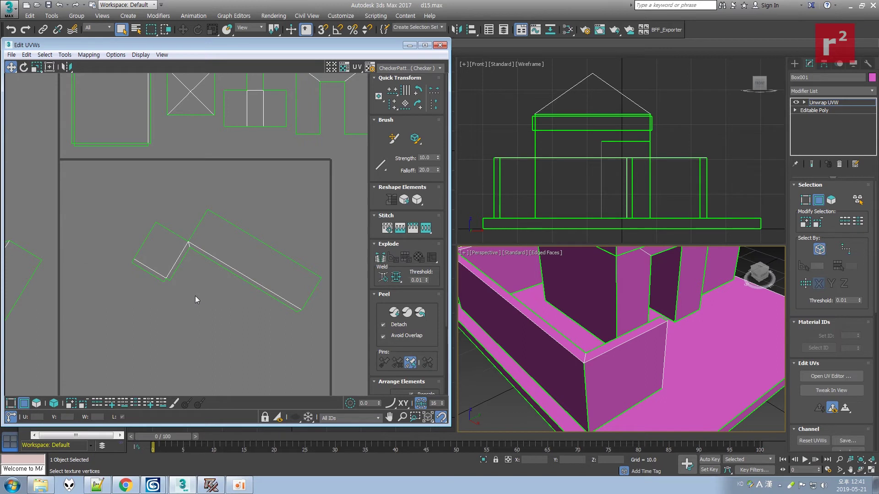
Break the short wall's faces off the long wall's shell and move them apart from it.
{"action": "left_click", "coordinate": [37, 403]}
{"action": "left_click_drag", "start_coordinate": [102, 196], "coordinate": [180, 282]}
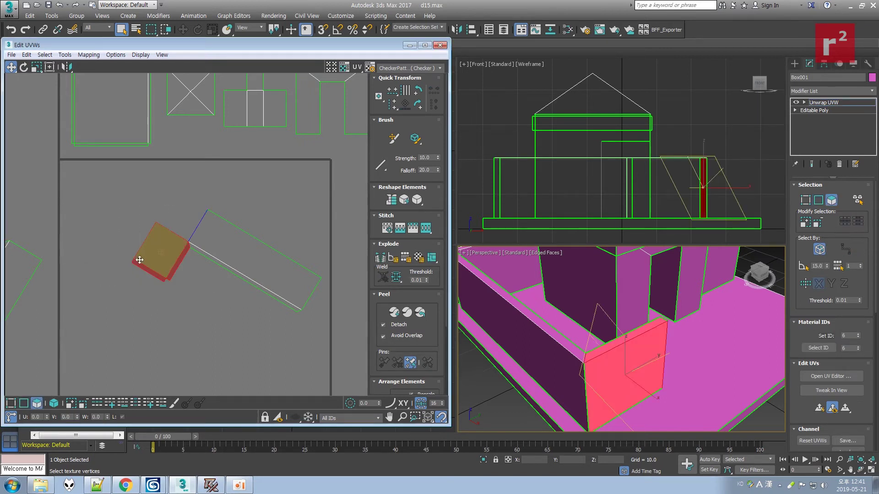
{"action": "right_click", "coordinate": [119, 210]}
{"action": "left_click", "coordinate": [95, 248]}
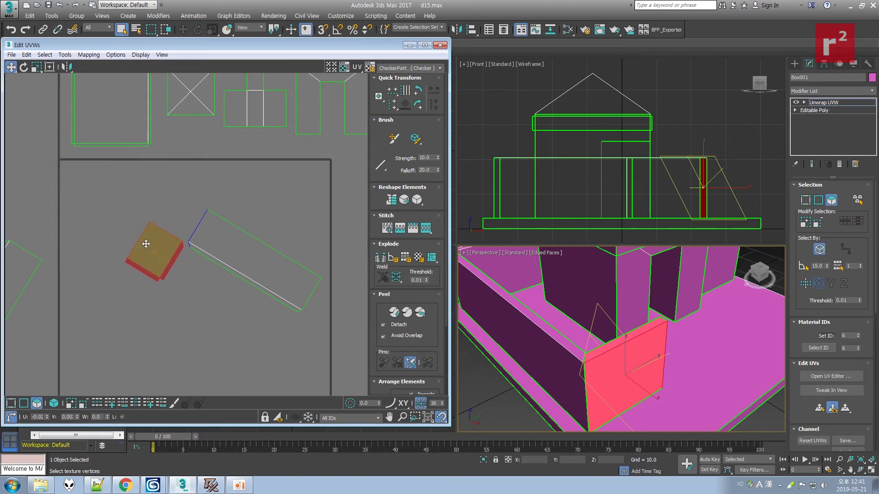
{"action": "left_click", "coordinate": [169, 271]}
Stitch the short wall's shell onto the adjoining end edge of the long wall's face and save the scene.
{"action": "left_click", "coordinate": [24, 403]}
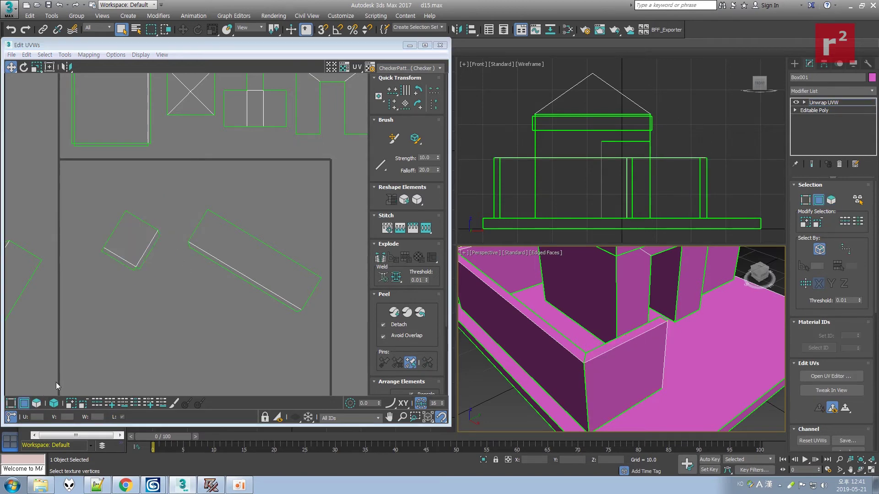
{"action": "left_click", "coordinate": [198, 227]}
{"action": "right_click", "coordinate": [199, 229]}
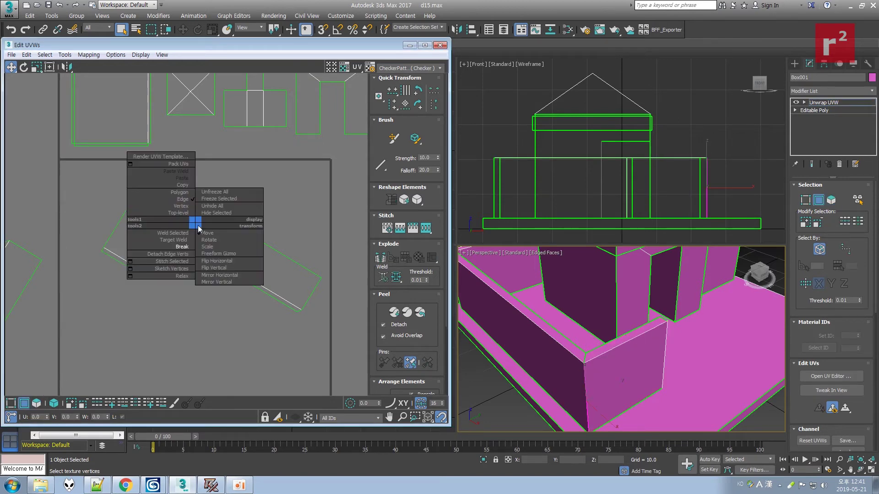
{"action": "left_click", "coordinate": [165, 254]}
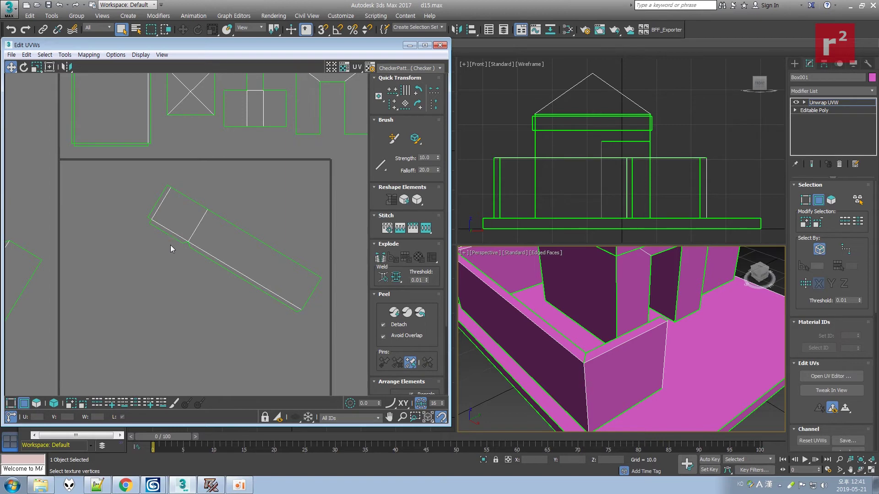
{"action": "key", "text": "3"}
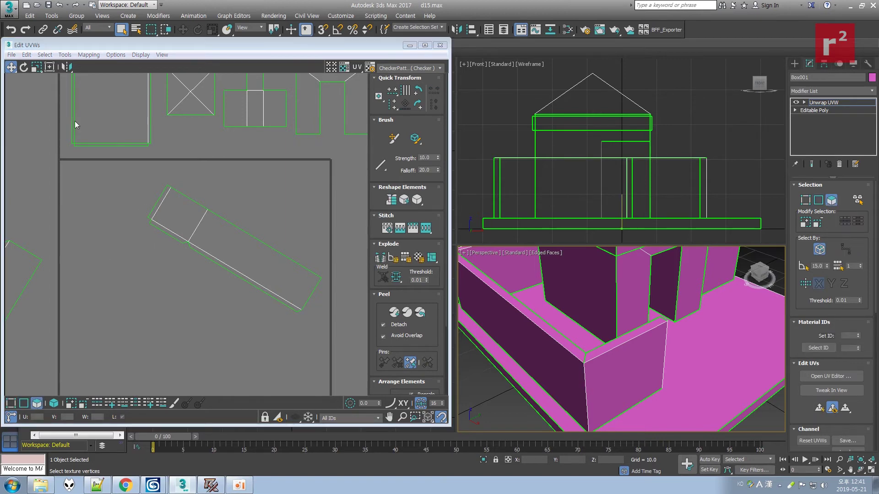
{"action": "left_click", "coordinate": [7, 10]}
{"action": "left_click", "coordinate": [20, 85]}
Rotate the combined wall shell until its long edges lie horizontal, with the short wall at its right end.
{"action": "left_click_drag", "start_coordinate": [131, 181], "coordinate": [356, 357]}
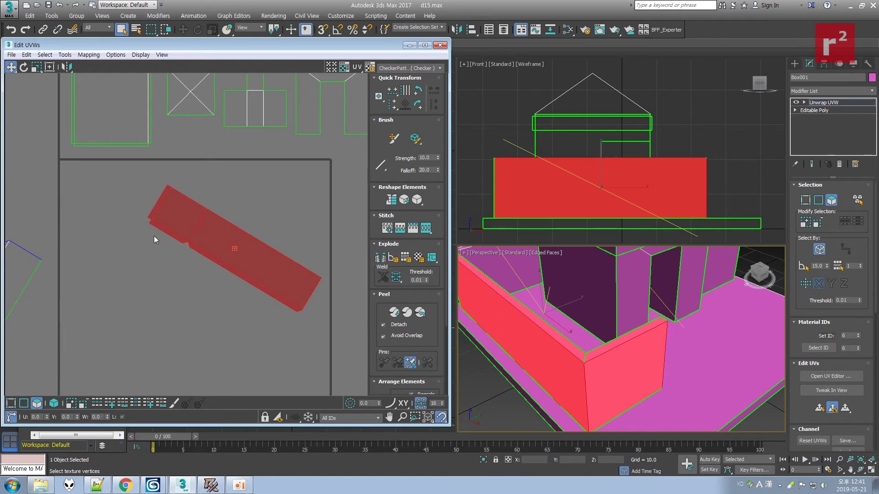
{"action": "left_click", "coordinate": [23, 67]}
{"action": "left_click_drag", "start_coordinate": [226, 240], "coordinate": [333, 223]}
{"action": "left_click", "coordinate": [274, 197]}
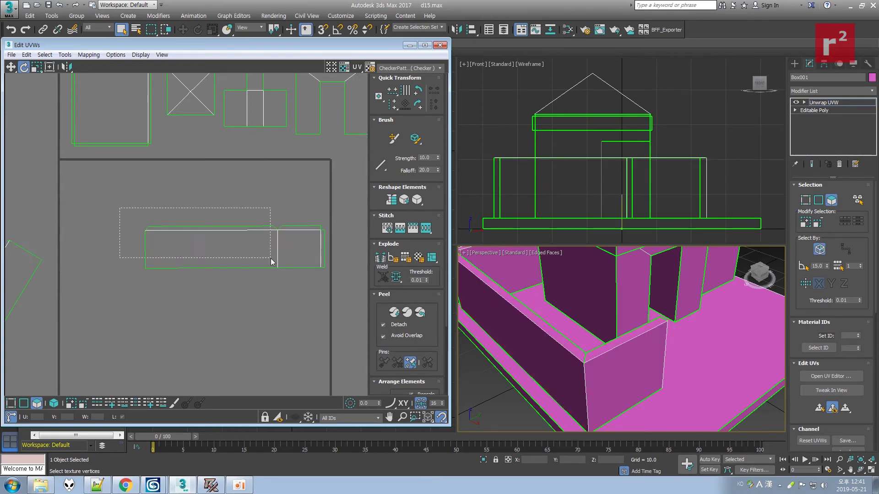
{"action": "left_click_drag", "start_coordinate": [172, 227], "coordinate": [174, 231]}
{"action": "left_click_drag", "start_coordinate": [322, 241], "coordinate": [322, 240]}
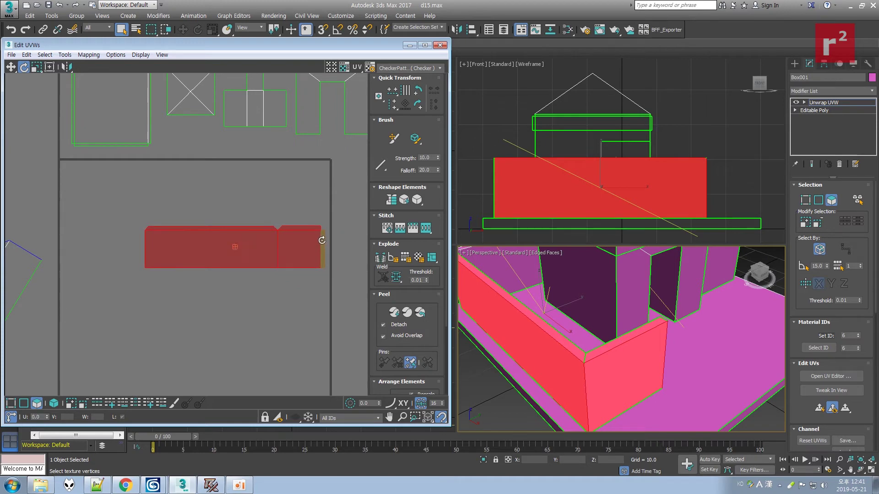
{"action": "left_click", "coordinate": [269, 204]}
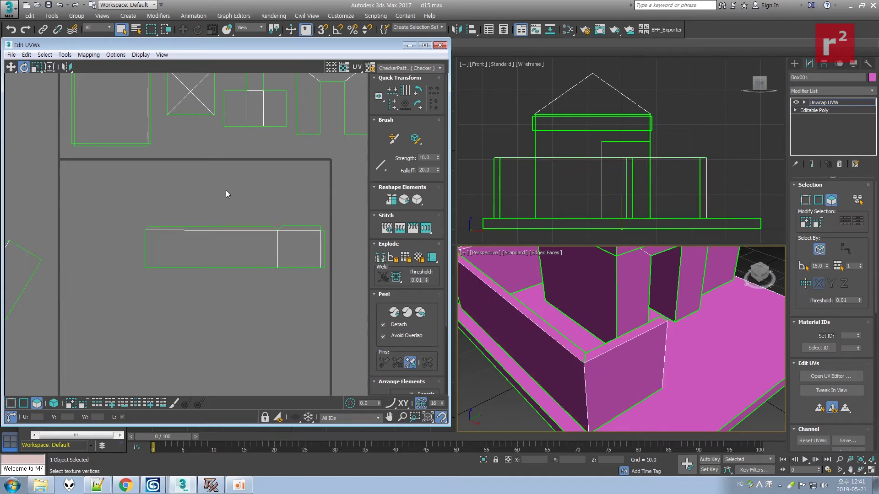
Move the straightened wall shell into the upper-left corner of the UV tile.
{"action": "left_click", "coordinate": [11, 66]}
{"action": "left_click_drag", "start_coordinate": [120, 205], "coordinate": [356, 295]}
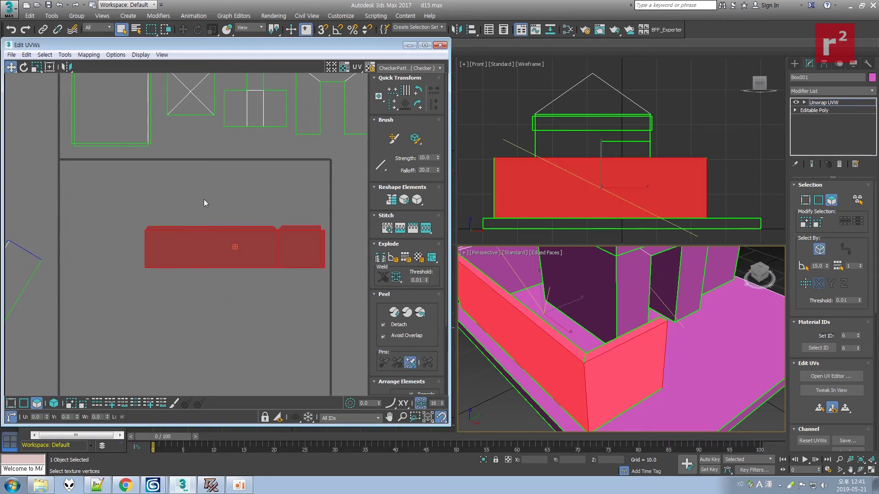
{"action": "left_click_drag", "start_coordinate": [219, 233], "coordinate": [140, 172]}
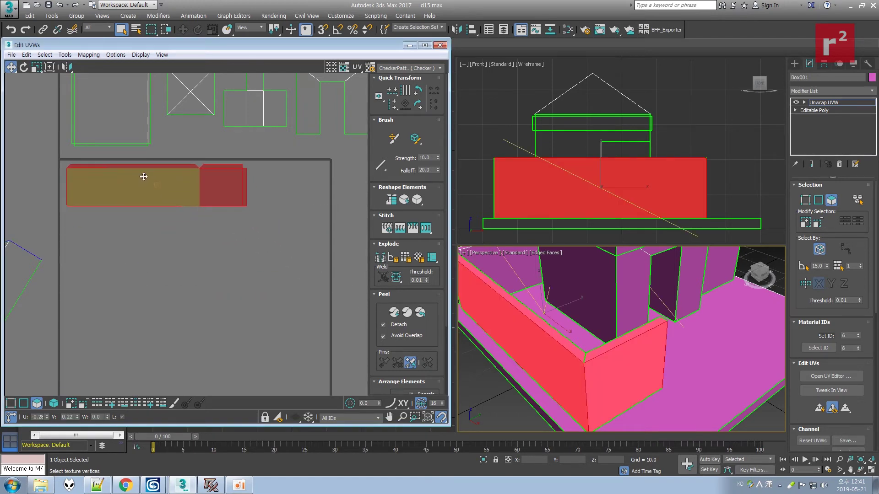
{"action": "left_click", "coordinate": [288, 219]}
{"action": "scroll", "coordinate": [289, 218], "scroll_direction": "down", "scroll_amount": 3}
{"action": "middle_click_drag", "start_coordinate": [289, 218], "coordinate": [221, 225]}
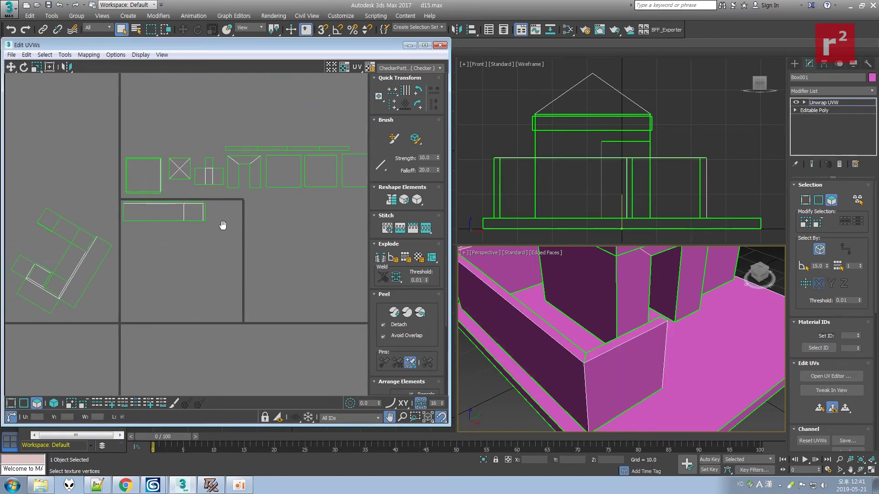
Save the scene as a new incremental copy named d16.max.
{"action": "left_click", "coordinate": [9, 11]}
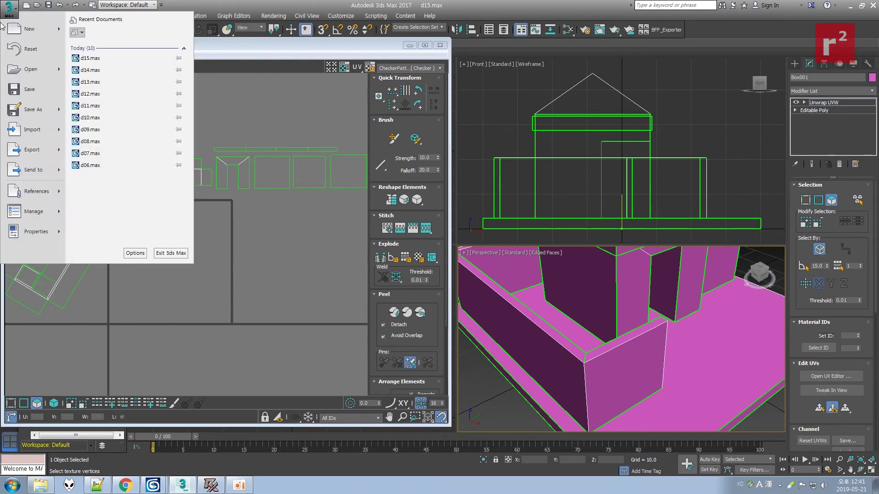
{"action": "left_click", "coordinate": [9, 11]}
{"action": "left_click", "coordinate": [31, 109]}
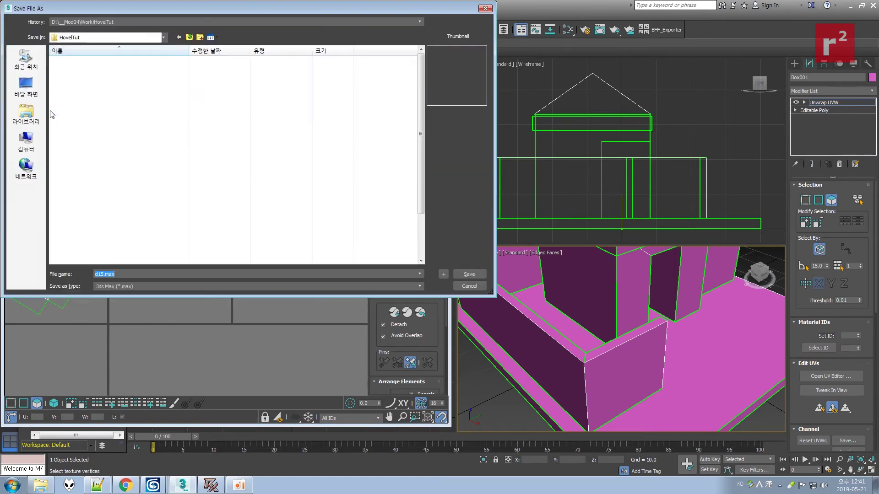
{"action": "left_click", "coordinate": [440, 273]}
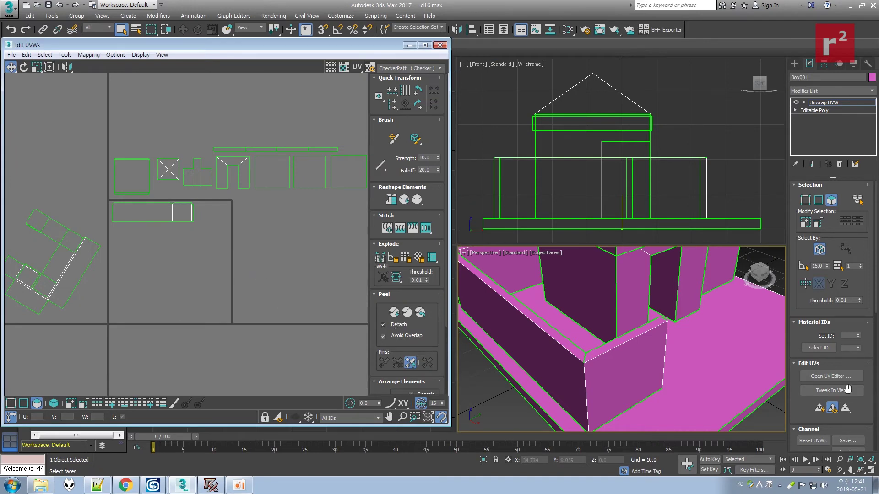
Break the inner faces of the long wall and its adjoining short wall off the tilted shell and move them into the UV tile.
{"action": "left_click", "coordinate": [861, 471]}
{"action": "left_click_drag", "start_coordinate": [641, 335], "coordinate": [568, 303]}
{"action": "right_click", "coordinate": [568, 302]}
{"action": "left_click", "coordinate": [542, 276]}
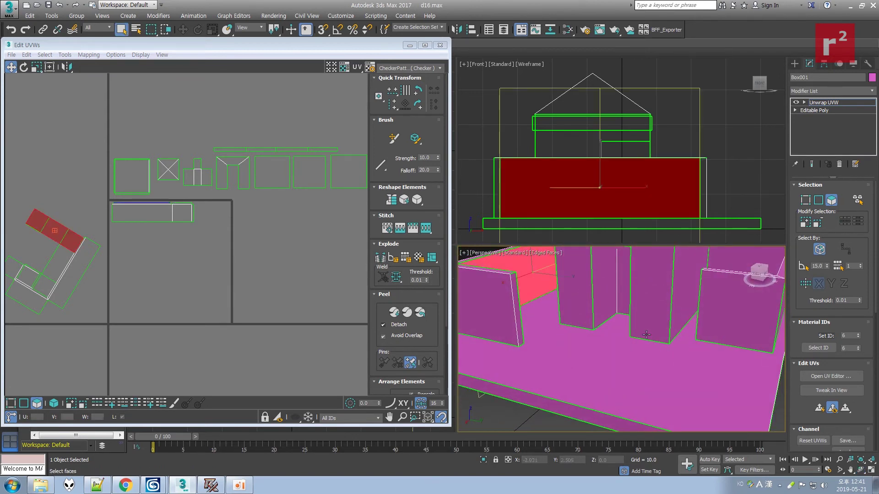
{"action": "left_click", "coordinate": [861, 470]}
{"action": "left_click_drag", "start_coordinate": [641, 339], "coordinate": [531, 366]}
{"action": "right_click", "coordinate": [531, 366]}
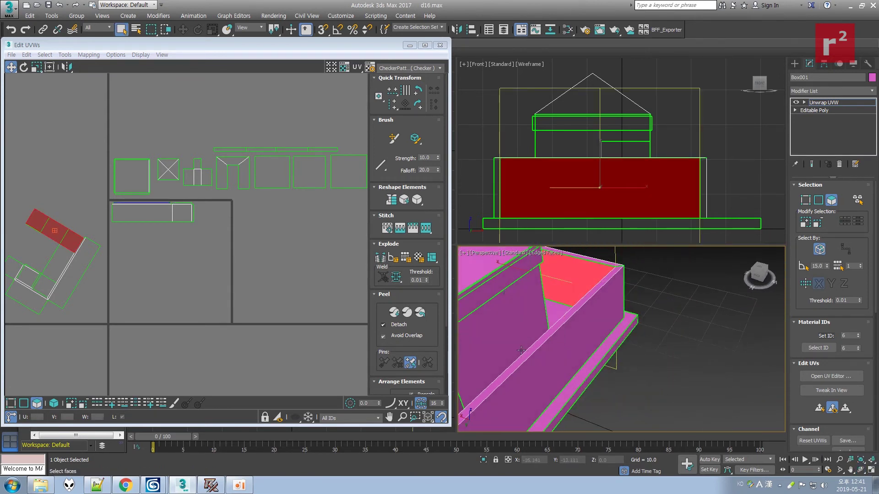
{"action": "middle_click_drag", "start_coordinate": [531, 293], "coordinate": [596, 345]}
{"action": "left_click", "coordinate": [588, 340], "text": "ctrl"}
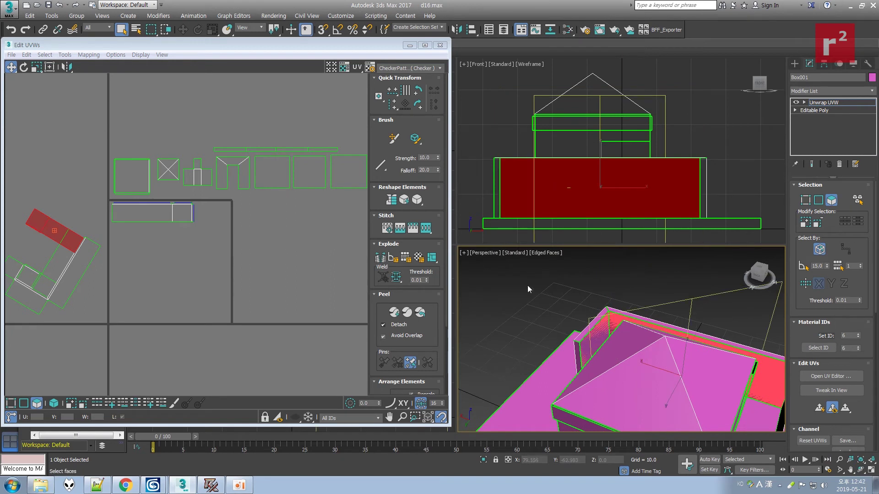
{"action": "right_click", "coordinate": [69, 174]}
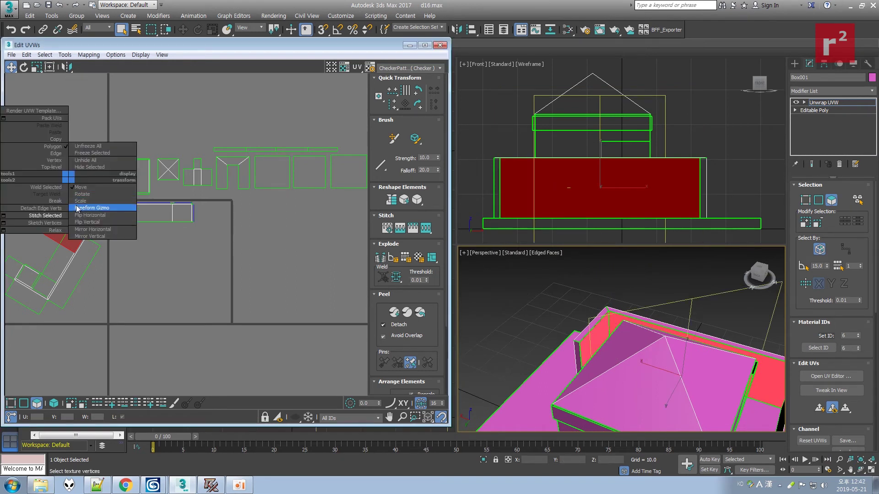
{"action": "left_click", "coordinate": [40, 202]}
{"action": "left_click_drag", "start_coordinate": [40, 224], "coordinate": [179, 247]}
{"action": "left_click", "coordinate": [264, 243]}
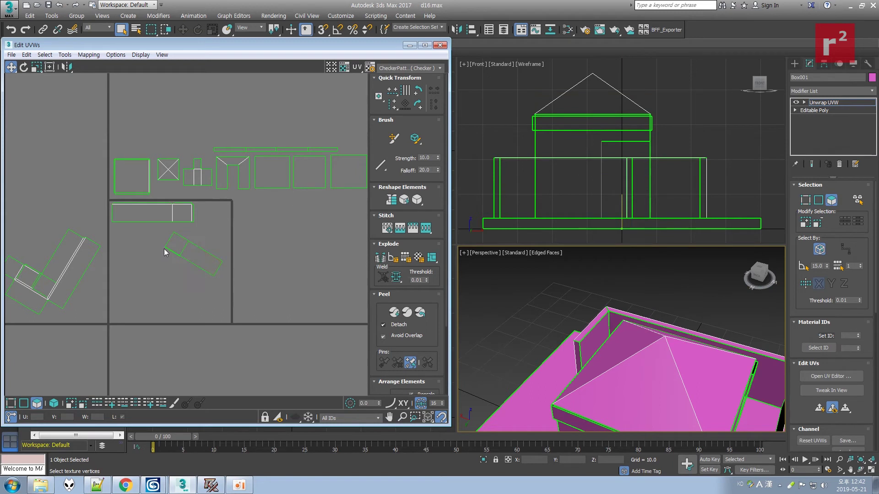
Break the short wall's square face off the long inner face and move it apart.
{"action": "left_click", "coordinate": [175, 242]}
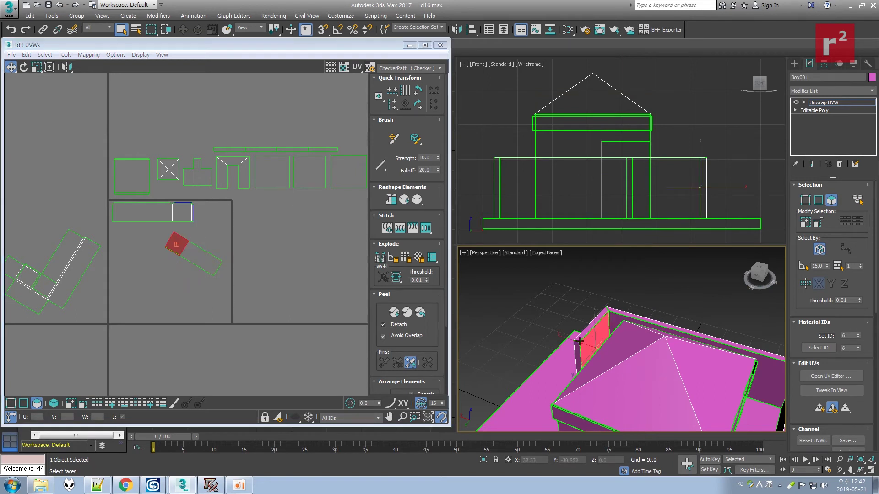
{"action": "left_click_drag", "start_coordinate": [174, 242], "coordinate": [153, 326]}
{"action": "key", "text": "ctrl+z"}
{"action": "right_click", "coordinate": [228, 221]}
{"action": "left_click", "coordinate": [190, 241]}
{"action": "left_click_drag", "start_coordinate": [179, 244], "coordinate": [133, 257]}
{"action": "left_click", "coordinate": [164, 270]}
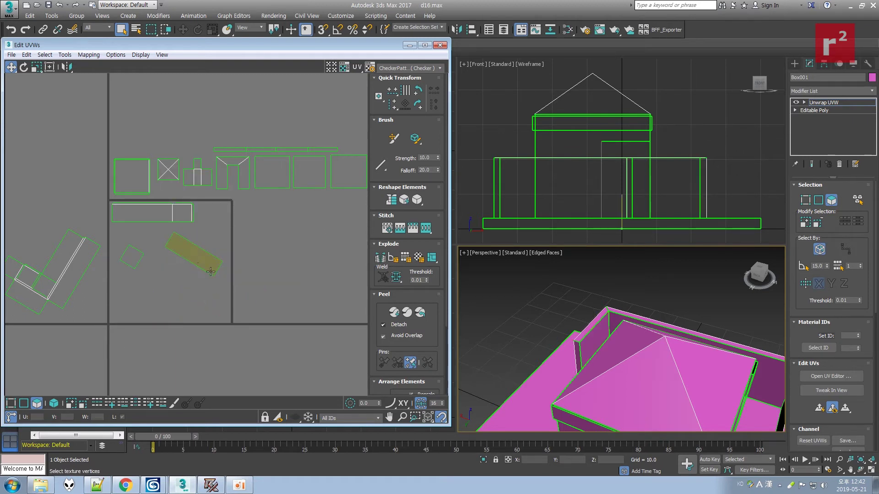
Stitch the separated square face onto the end edge of the long inner wall face.
{"action": "left_click", "coordinate": [23, 403]}
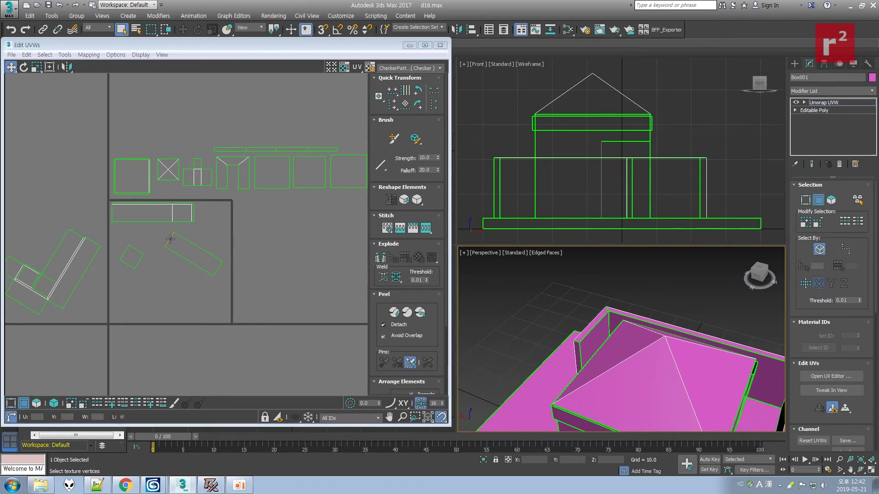
{"action": "left_click", "coordinate": [170, 239]}
{"action": "right_click", "coordinate": [167, 236]}
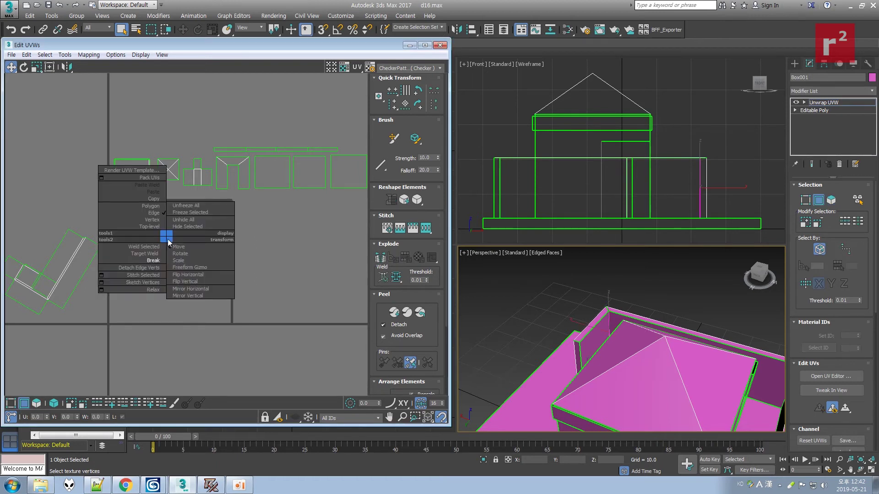
{"action": "left_click", "coordinate": [135, 278]}
{"action": "left_click", "coordinate": [188, 263]}
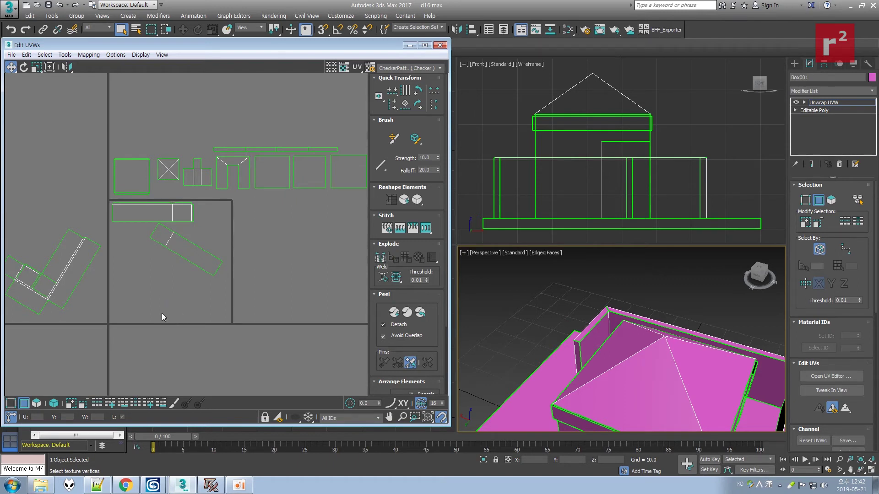
Rotate the stitched inner wall shell until its long edges lie about horizontal.
{"action": "left_click", "coordinate": [37, 403]}
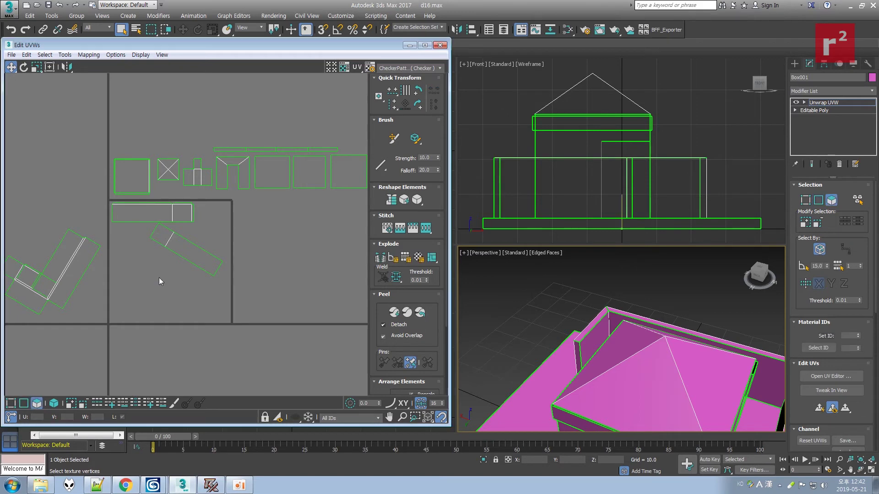
{"action": "left_click_drag", "start_coordinate": [133, 246], "coordinate": [237, 256]}
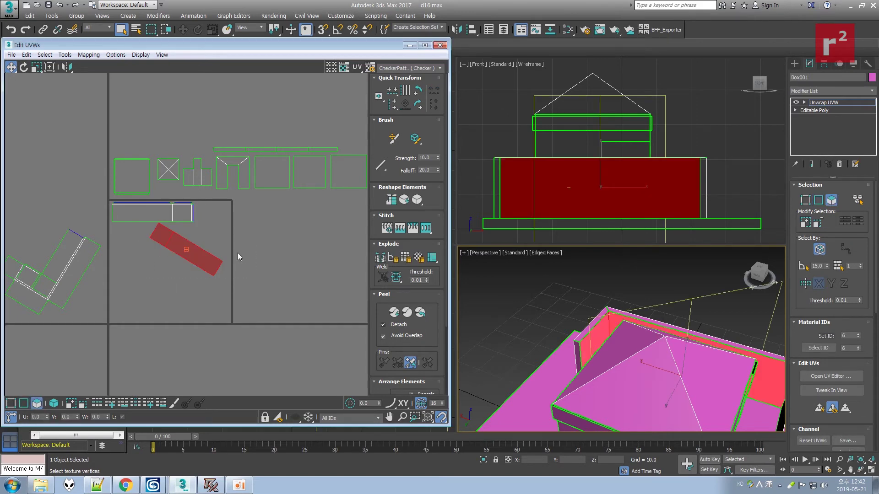
{"action": "left_click", "coordinate": [23, 67]}
{"action": "left_click_drag", "start_coordinate": [245, 212], "coordinate": [164, 248]}
{"action": "left_click", "coordinate": [287, 241]}
{"action": "scroll", "coordinate": [160, 235], "scroll_direction": "up", "scroll_amount": 3}
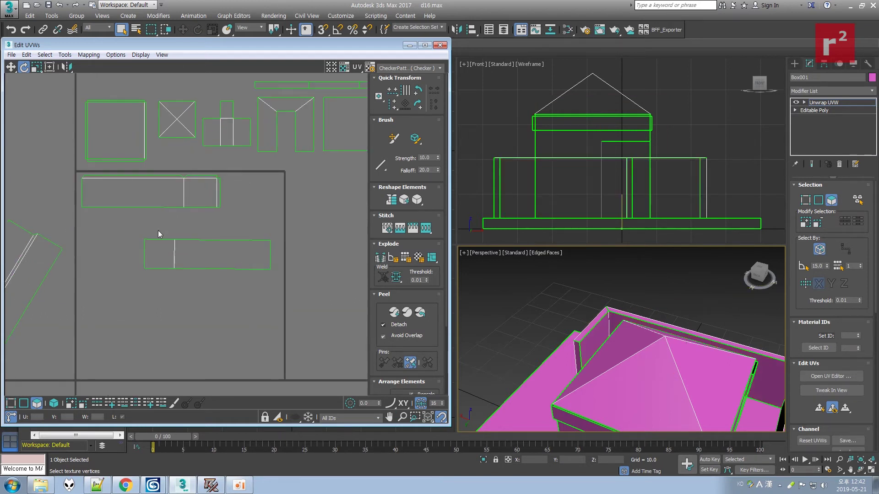
Check which wall faces the upper shell covers, and move the inner wall shell directly beneath it, aligned at the left end.
{"action": "left_click_drag", "start_coordinate": [196, 170], "coordinate": [225, 202]}
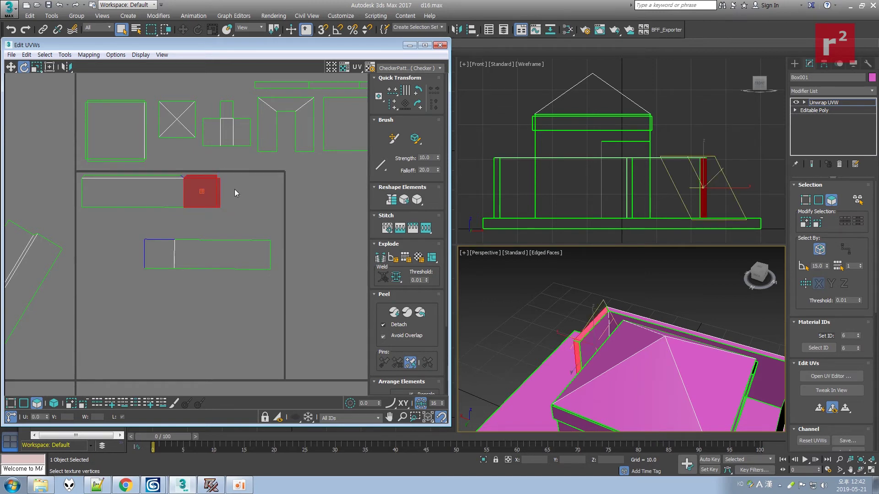
{"action": "left_click", "coordinate": [861, 470]}
{"action": "left_click_drag", "start_coordinate": [568, 372], "coordinate": [592, 346]}
{"action": "key", "text": "q"}
{"action": "left_click", "coordinate": [243, 210]}
{"action": "left_click_drag", "start_coordinate": [137, 231], "coordinate": [147, 253]}
{"action": "key", "text": "w"}
{"action": "left_click", "coordinate": [251, 230]}
{"action": "left_click", "coordinate": [98, 229], "text": "ctrl"}
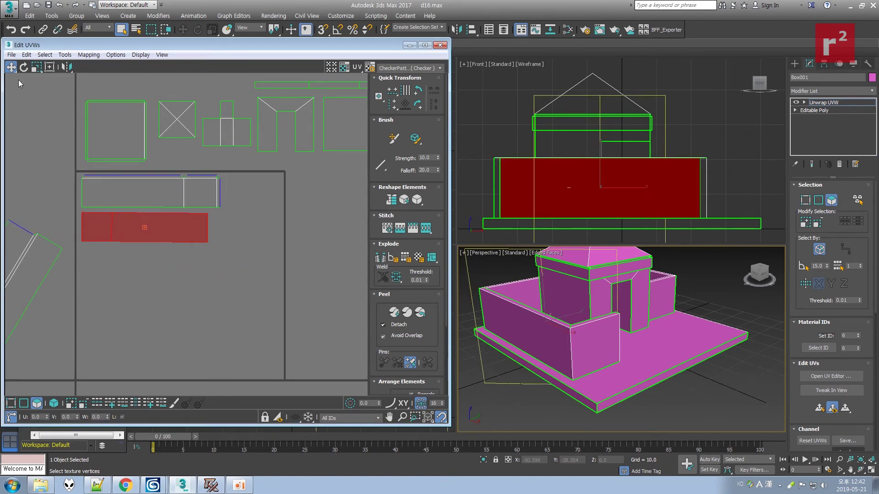
Rotate the inner wall shell slightly to straighten its edges.
{"action": "left_click", "coordinate": [23, 67]}
{"action": "left_click", "coordinate": [239, 486]}
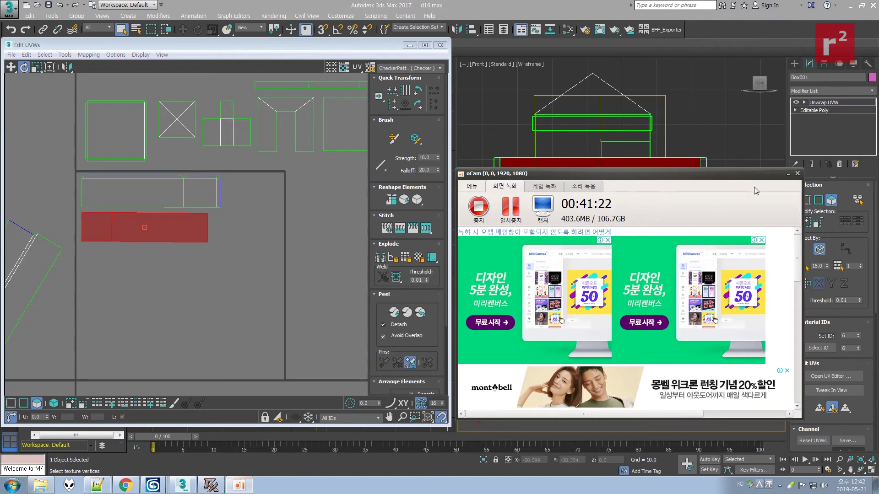
{"action": "left_click", "coordinate": [789, 175]}
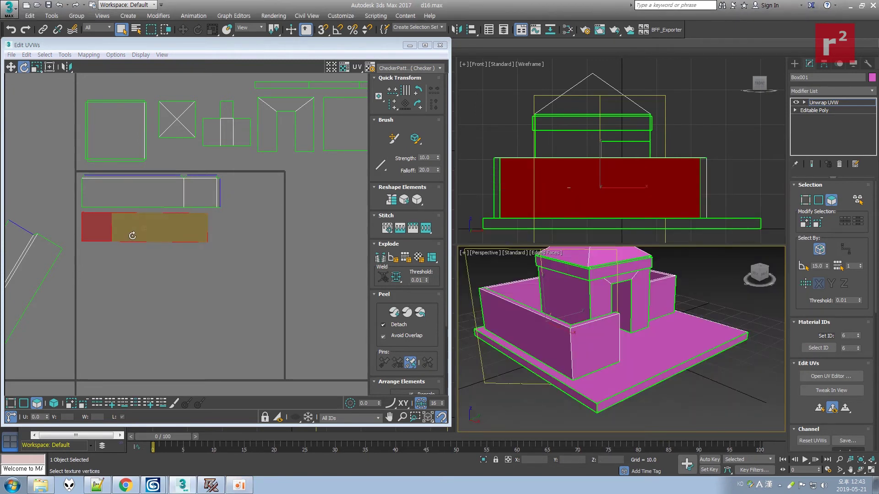
{"action": "left_click_drag", "start_coordinate": [106, 226], "coordinate": [103, 228]}
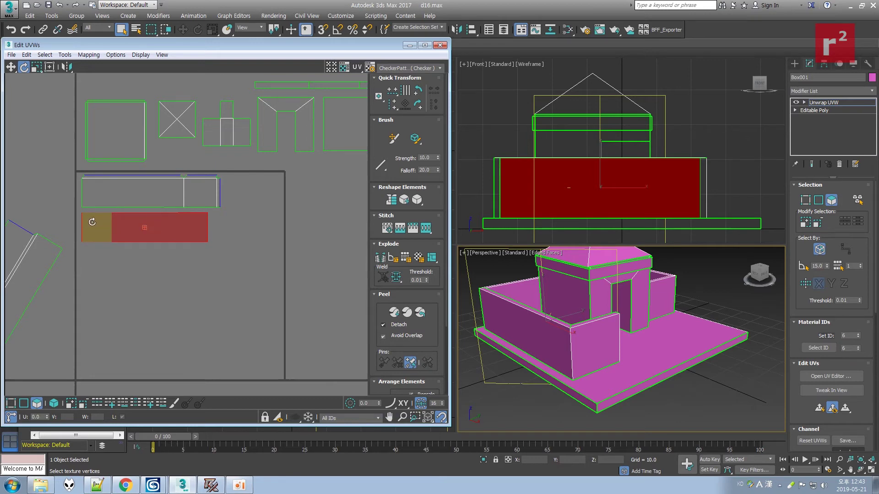
{"action": "left_click", "coordinate": [114, 244]}
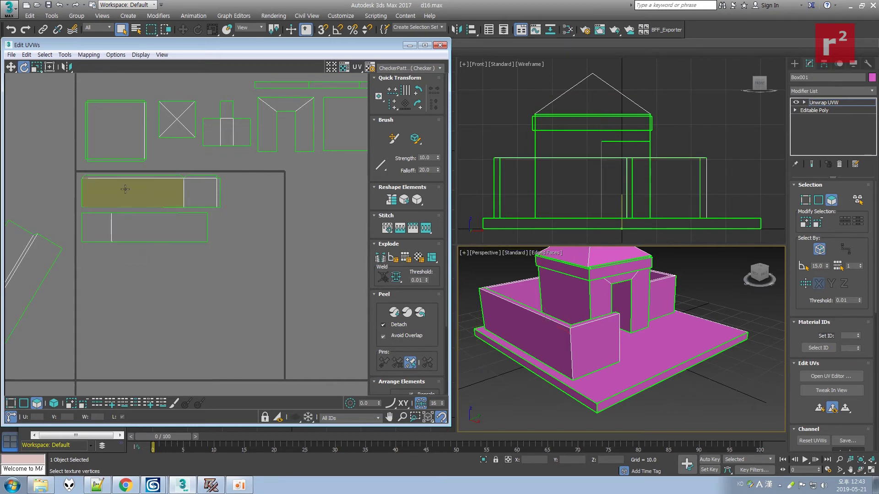
Move both straightened wall shells out of the UV tile to its right side.
{"action": "left_click", "coordinate": [11, 68]}
{"action": "left_click_drag", "start_coordinate": [81, 199], "coordinate": [239, 248]}
{"action": "left_click_drag", "start_coordinate": [143, 189], "coordinate": [349, 188]}
{"action": "left_click", "coordinate": [315, 262]}
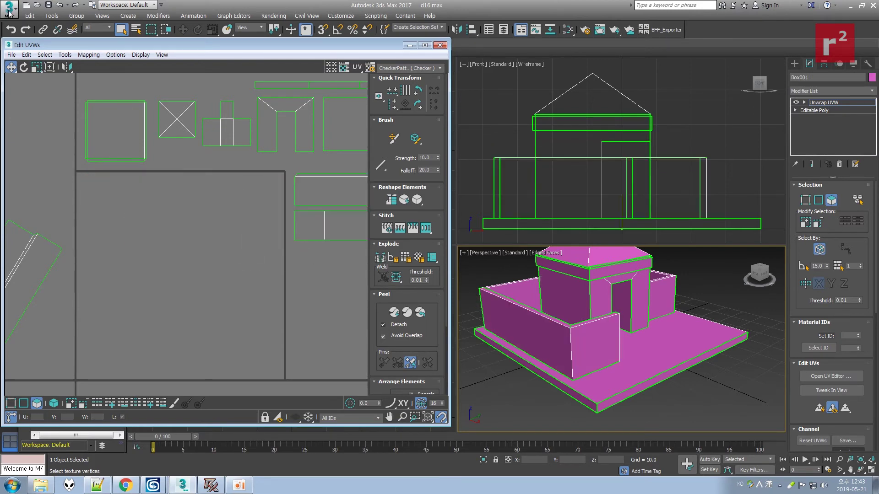
Save the scene as a new incremental copy named d17.max.
{"action": "left_click", "coordinate": [8, 9]}
{"action": "left_click", "coordinate": [23, 88]}
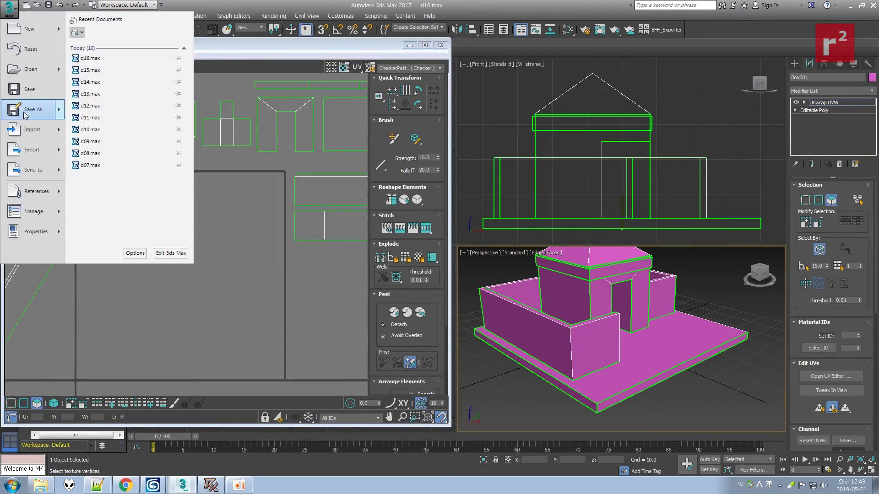
{"action": "left_click", "coordinate": [32, 109]}
{"action": "left_click", "coordinate": [442, 274]}
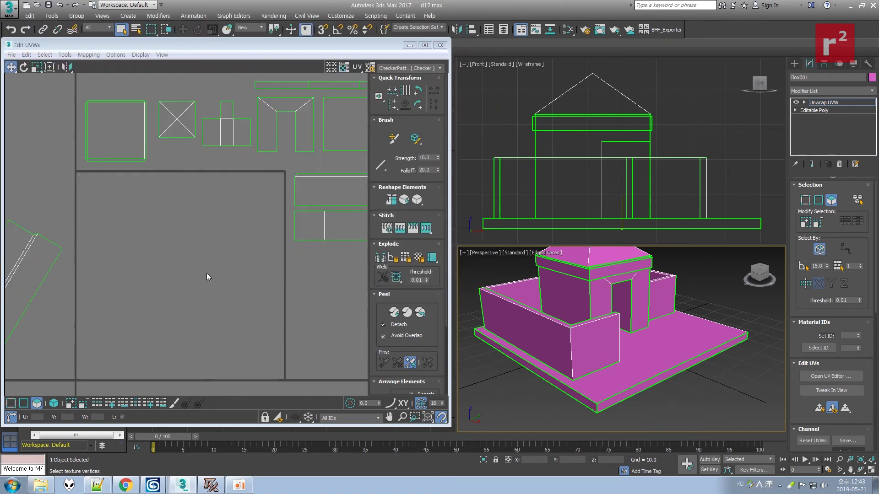
Break the outer faces of the opposite enclosure wall and its short return off the tilted shell and move them into the UV tile.
{"action": "scroll", "coordinate": [188, 262], "scroll_direction": "up", "scroll_amount": 2}
{"action": "scroll", "coordinate": [188, 258], "scroll_direction": "down", "scroll_amount": 2}
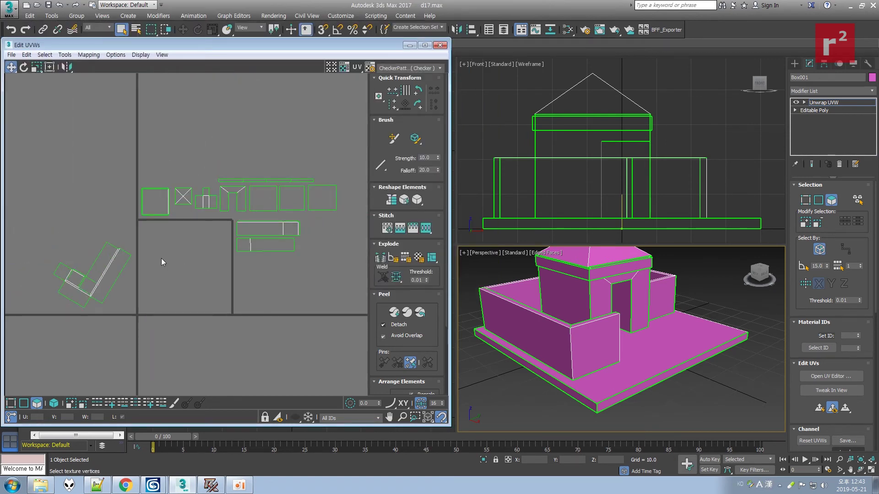
{"action": "left_click", "coordinate": [860, 469]}
{"action": "mouse_move", "coordinate": [627, 330]}
{"action": "left_mouse_down"}
{"action": "mouse_move", "coordinate": [601, 346]}
{"action": "mouse_move", "coordinate": [632, 340]}
{"action": "left_mouse_up"}
{"action": "right_click", "coordinate": [633, 340]}
{"action": "left_click", "coordinate": [710, 312]}
{"action": "left_click", "coordinate": [708, 326], "text": "ctrl"}
{"action": "left_click", "coordinate": [649, 307], "text": "ctrl"}
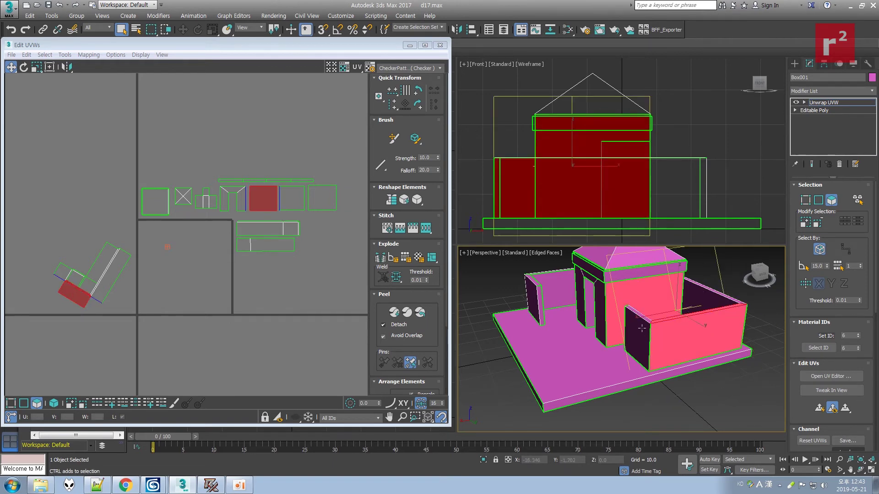
{"action": "key", "text": "ctrl+z"}
{"action": "left_click", "coordinate": [648, 320], "text": "ctrl"}
{"action": "left_click", "coordinate": [642, 330], "text": "ctrl"}
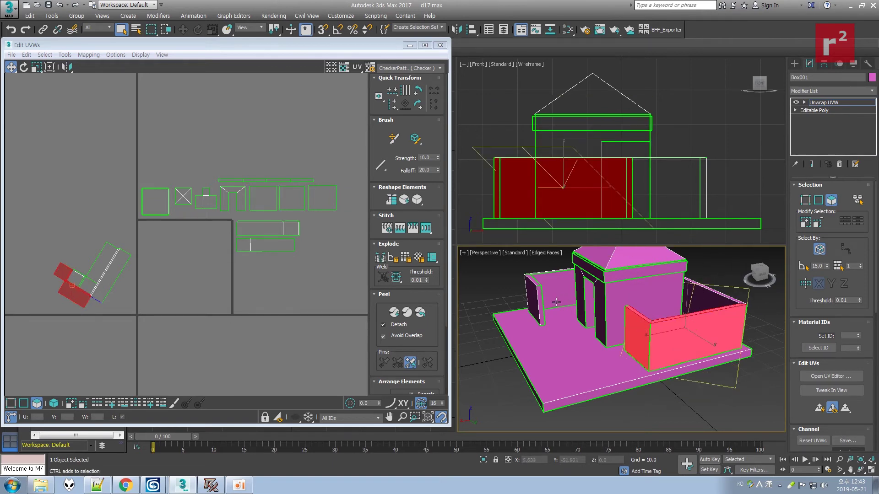
{"action": "right_click", "coordinate": [81, 192]}
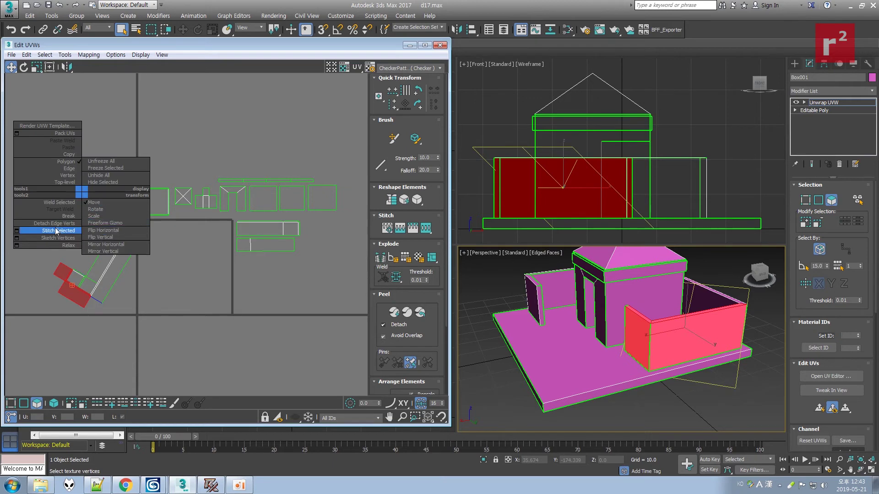
{"action": "left_click", "coordinate": [69, 216]}
{"action": "left_click_drag", "start_coordinate": [73, 290], "coordinate": [217, 285]}
{"action": "left_click", "coordinate": [274, 279]}
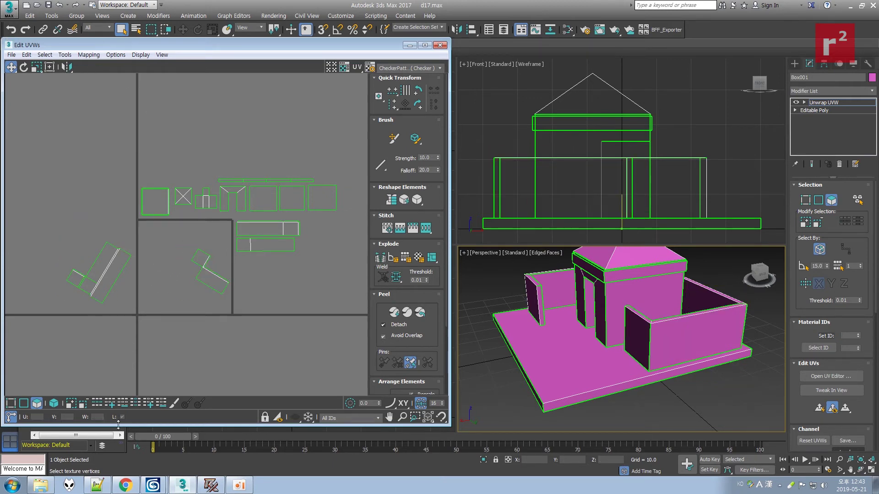
Break the short return's square face off the moved shell and set it apart from the longer face.
{"action": "scroll", "coordinate": [212, 240], "scroll_direction": "up", "scroll_amount": 3}
{"action": "left_click", "coordinate": [199, 213]}
{"action": "right_click", "coordinate": [197, 208]}
{"action": "left_click", "coordinate": [164, 225]}
Stitch the short return's face onto the adjoining end edge of the longer outer wall face.
{"action": "key", "text": "2"}
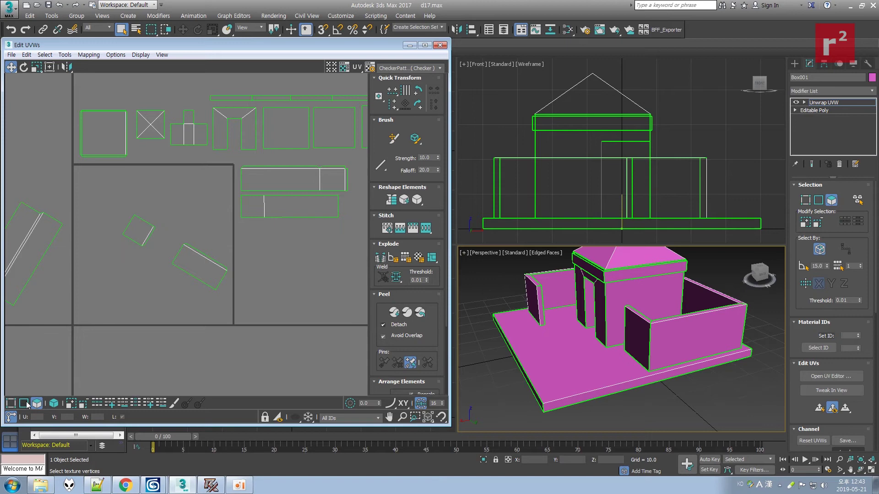
{"action": "left_click", "coordinate": [179, 252]}
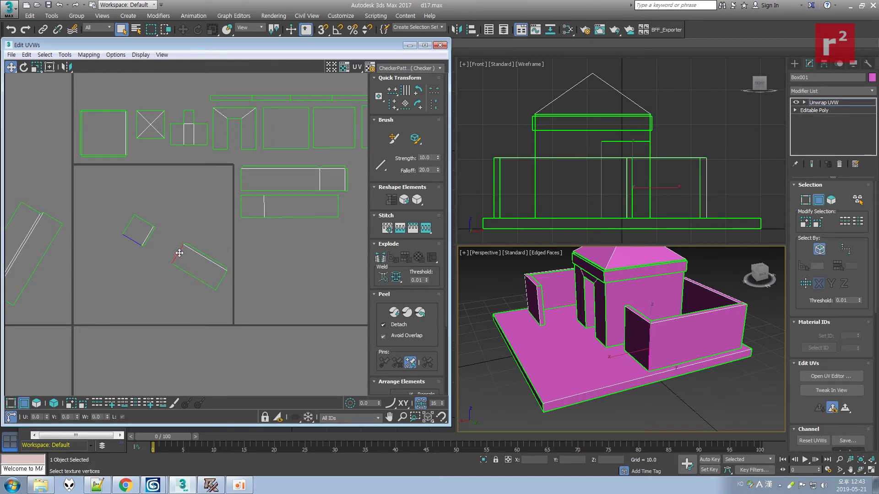
{"action": "right_click", "coordinate": [177, 249]}
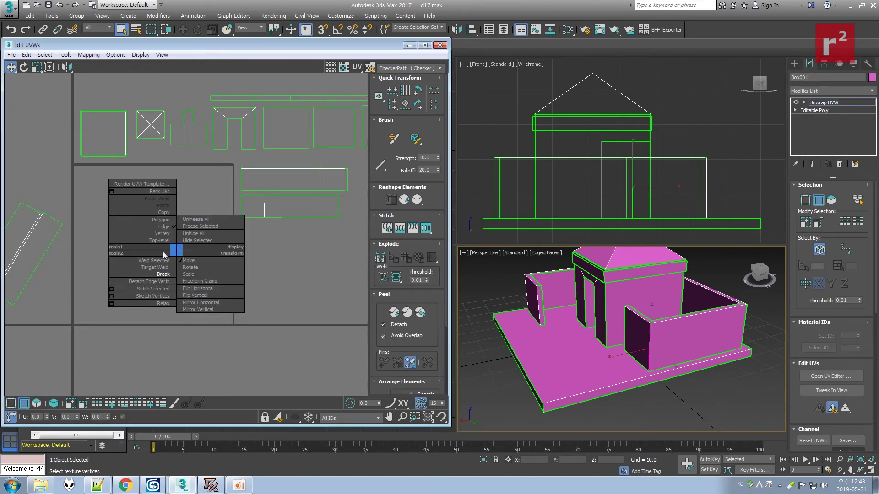
{"action": "left_click", "coordinate": [133, 289]}
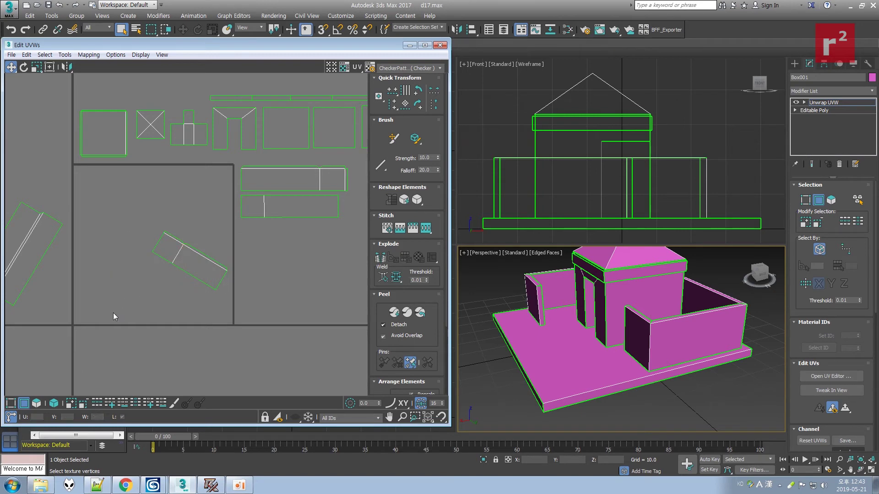
Rotate the stitched outer wall shell about 31 degrees to level it and place it beneath the two stacked wall shells.
{"action": "left_click", "coordinate": [37, 403]}
{"action": "left_click", "coordinate": [194, 262]}
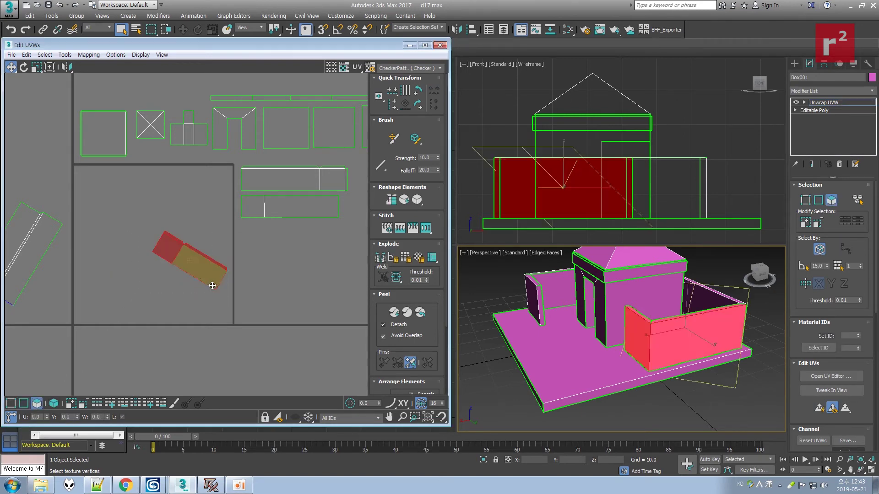
{"action": "left_click", "coordinate": [23, 67]}
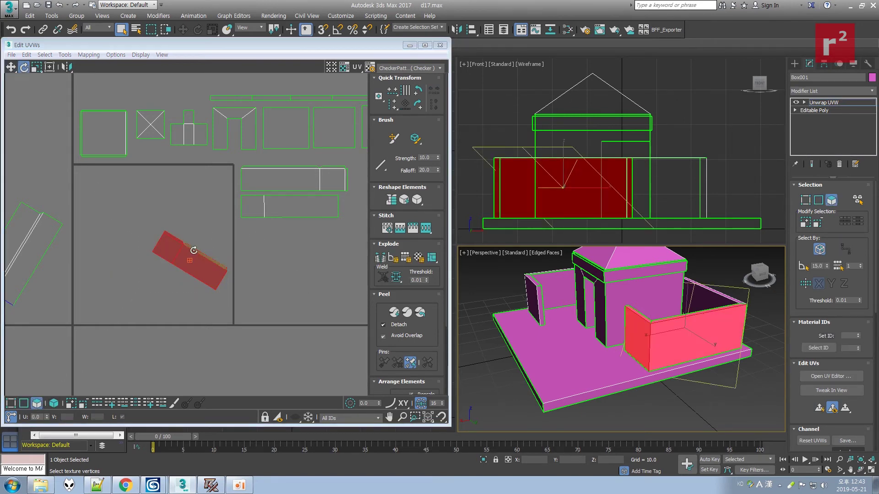
{"action": "left_click_drag", "start_coordinate": [168, 250], "coordinate": [167, 262]}
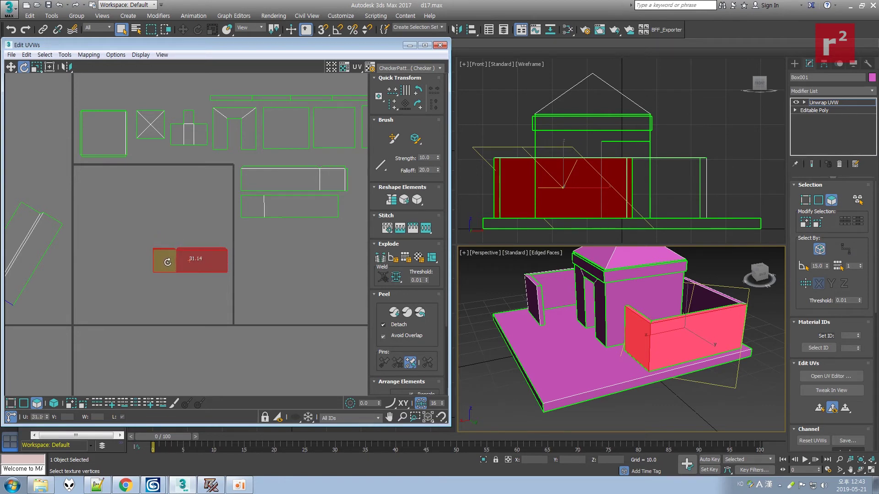
{"action": "left_click_drag", "start_coordinate": [126, 219], "coordinate": [270, 231]}
{"action": "left_click", "coordinate": [11, 68]}
{"action": "left_click", "coordinate": [334, 296]}
Save the scene as a new incremental copy named d18.max.
{"action": "left_click", "coordinate": [10, 8]}
{"action": "left_click", "coordinate": [10, 8]}
{"action": "left_click", "coordinate": [10, 10]}
{"action": "left_click", "coordinate": [46, 109]}
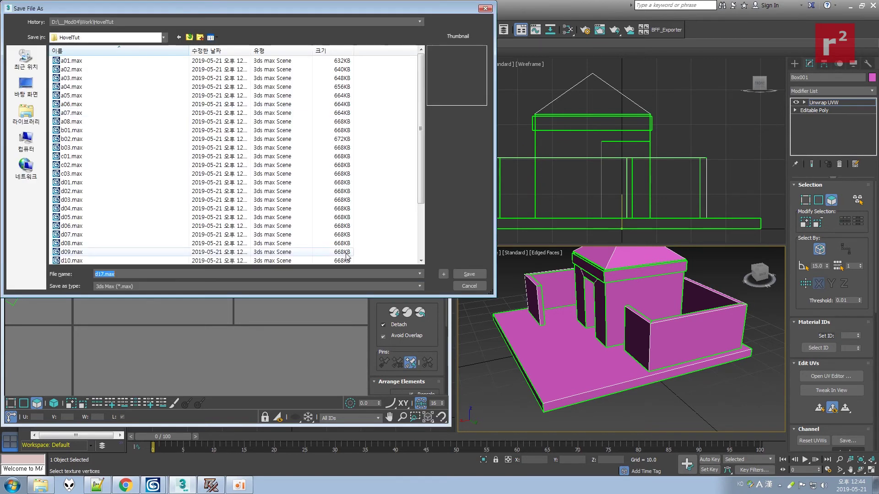
{"action": "left_click", "coordinate": [441, 272]}
Break the long outer enclosure wall face and its thin edge strip off the tilted shell and move them into the UV tile.
{"action": "middle_click_drag", "start_coordinate": [156, 256], "coordinate": [193, 257]}
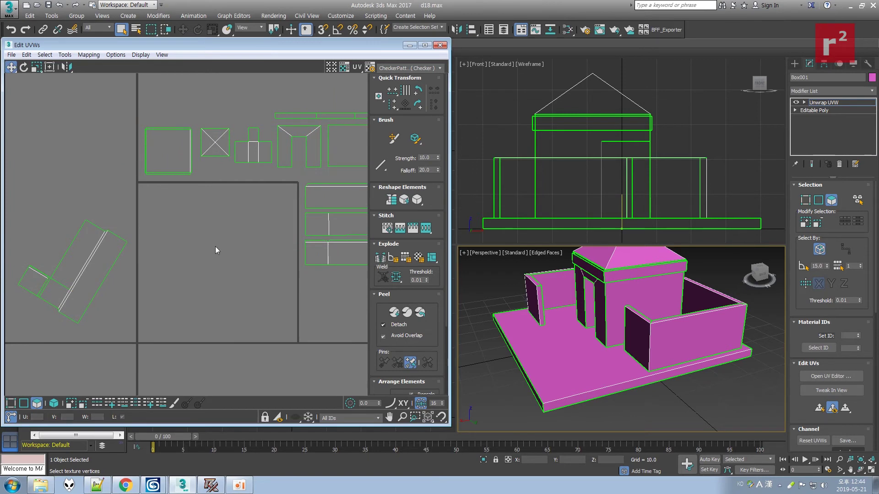
{"action": "left_click", "coordinate": [859, 471]}
{"action": "left_click_drag", "start_coordinate": [613, 331], "coordinate": [555, 337]}
{"action": "right_click", "coordinate": [604, 342]}
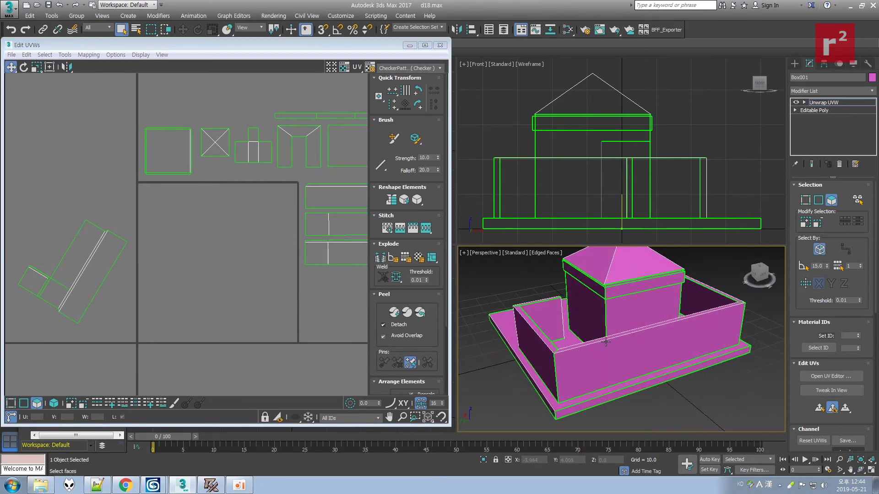
{"action": "left_click", "coordinate": [688, 343]}
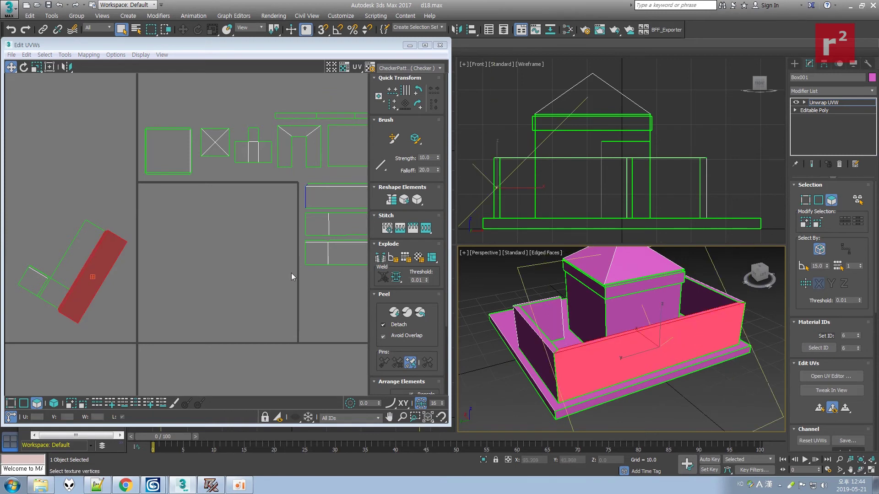
{"action": "right_click", "coordinate": [113, 252]}
{"action": "left_click", "coordinate": [91, 283]}
{"action": "left_click_drag", "start_coordinate": [91, 279], "coordinate": [202, 268]}
{"action": "left_click", "coordinate": [241, 252]}
{"action": "key", "text": "ctrl+z"}
{"action": "middle_click_drag", "start_coordinate": [292, 285], "coordinate": [201, 293]}
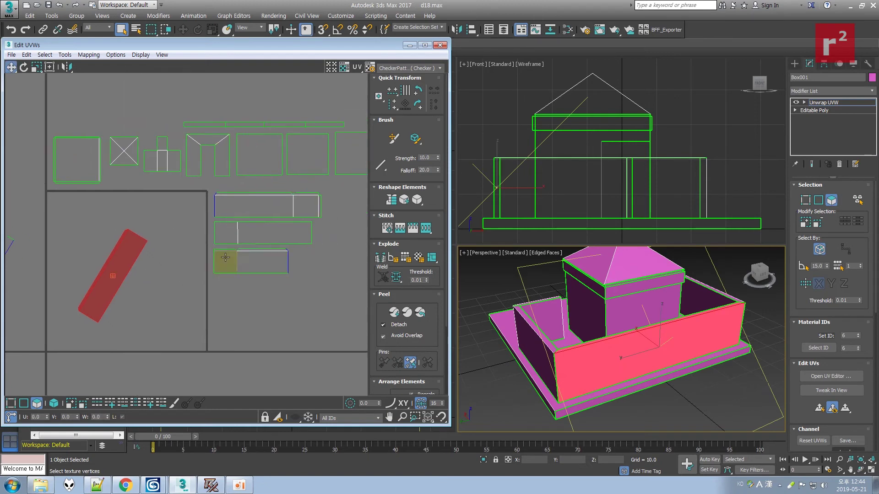
Rotate the long outer wall shell to horizontal and place it as the fourth row beneath the stacked wall shells.
{"action": "left_click", "coordinate": [92, 176]}
{"action": "left_click_drag", "start_coordinate": [62, 226], "coordinate": [173, 323]}
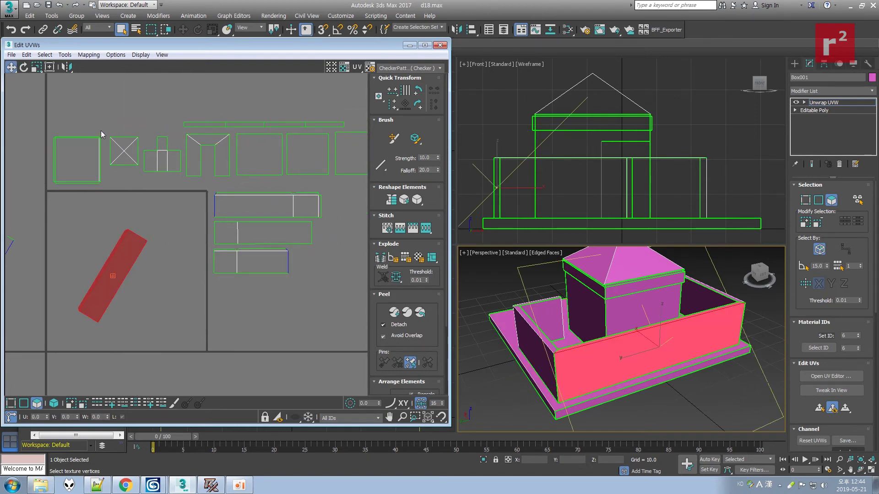
{"action": "left_click", "coordinate": [24, 66]}
{"action": "left_click", "coordinate": [62, 323]}
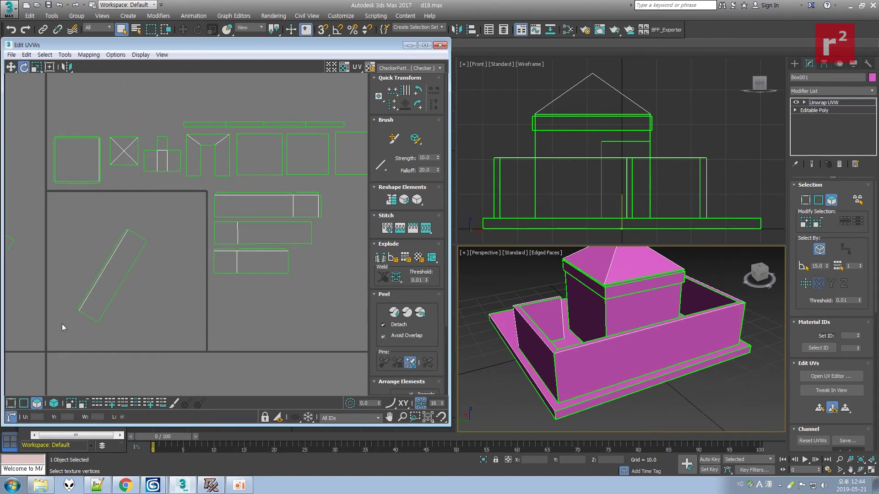
{"action": "left_click_drag", "start_coordinate": [94, 300], "coordinate": [145, 274]}
{"action": "left_click", "coordinate": [74, 250]}
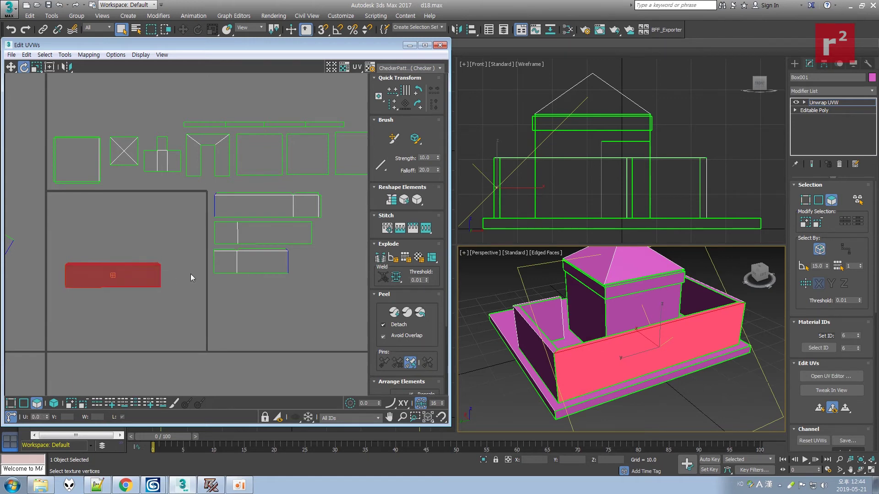
{"action": "left_click", "coordinate": [192, 278]}
{"action": "left_click", "coordinate": [11, 67]}
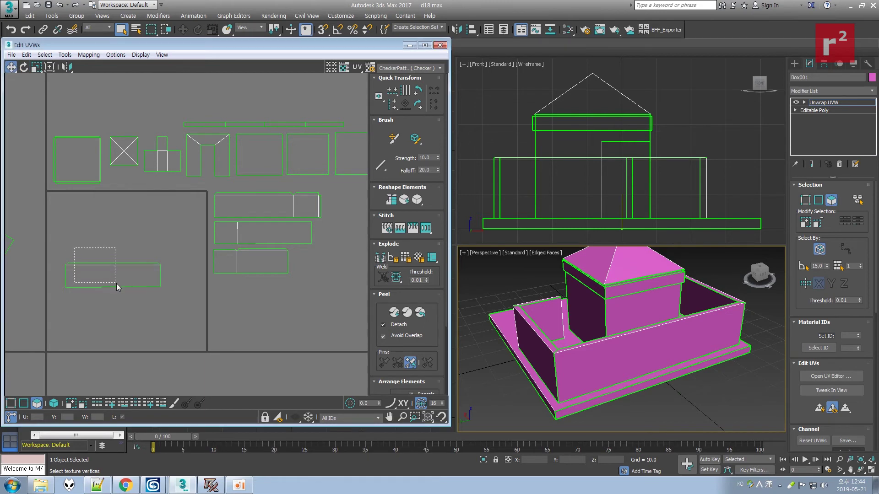
{"action": "left_click_drag", "start_coordinate": [120, 279], "coordinate": [268, 293]}
{"action": "left_click", "coordinate": [276, 322]}
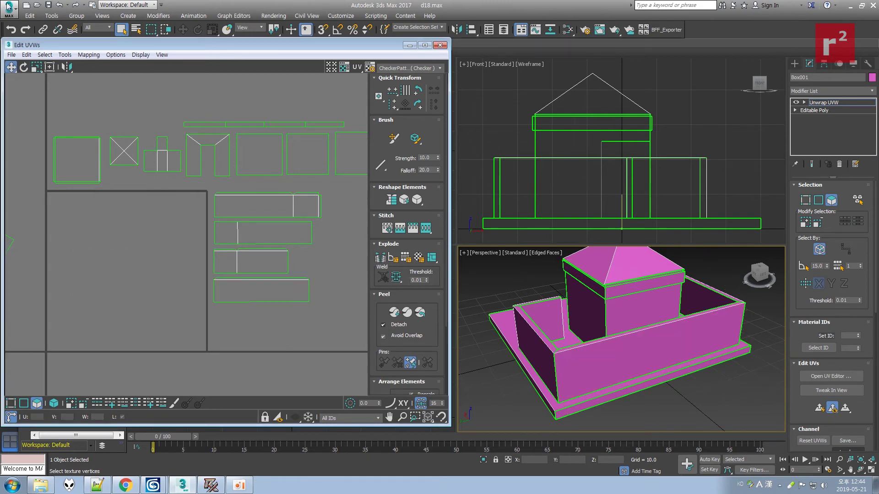
Save the scene as a new incremental copy named d19.max.
{"action": "left_click", "coordinate": [8, 9]}
{"action": "left_click", "coordinate": [21, 91]}
{"action": "left_click", "coordinate": [8, 9]}
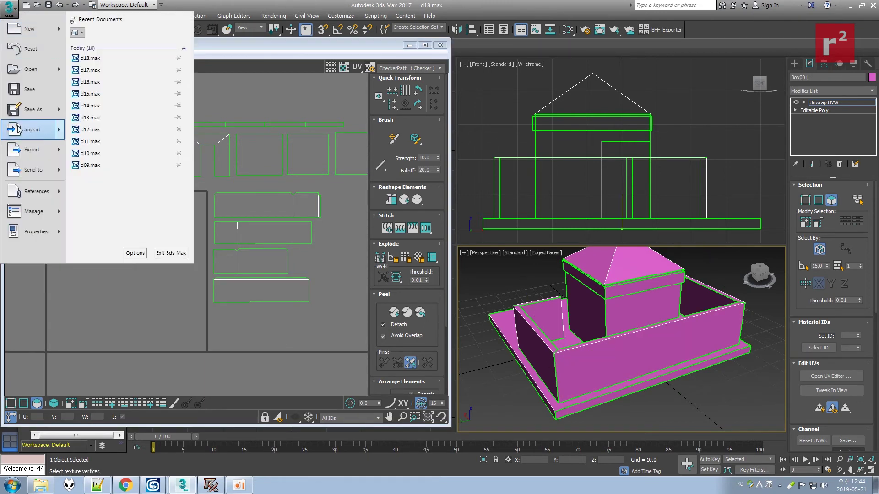
{"action": "left_click", "coordinate": [28, 107]}
{"action": "left_click", "coordinate": [445, 274]}
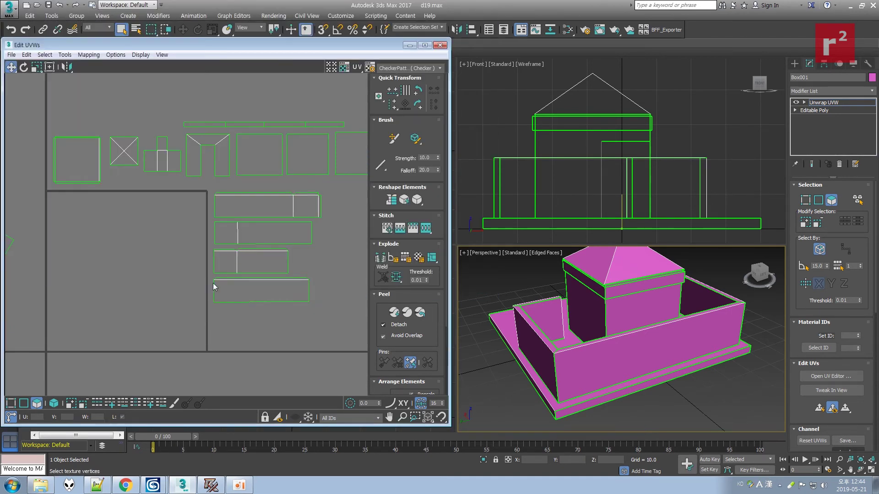
{"action": "scroll", "coordinate": [106, 268], "scroll_direction": "down", "scroll_amount": 2}
{"action": "middle_click_drag", "start_coordinate": [102, 245], "coordinate": [213, 258]}
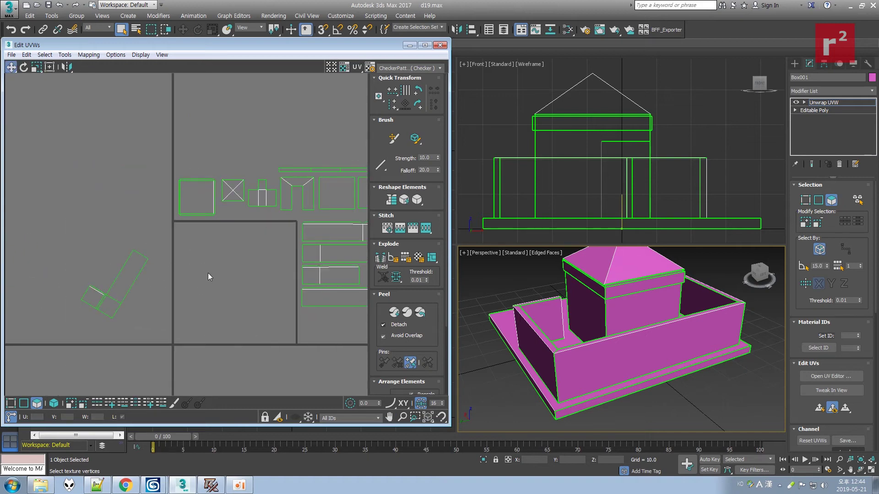
{"action": "left_click", "coordinate": [101, 287]}
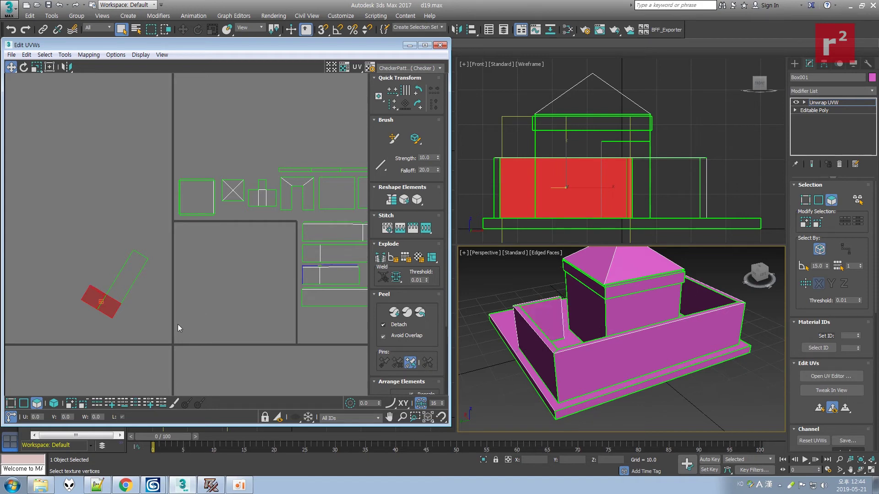
{"action": "left_click", "coordinate": [199, 309]}
{"action": "scroll", "coordinate": [119, 306], "scroll_direction": "up", "scroll_amount": 3}
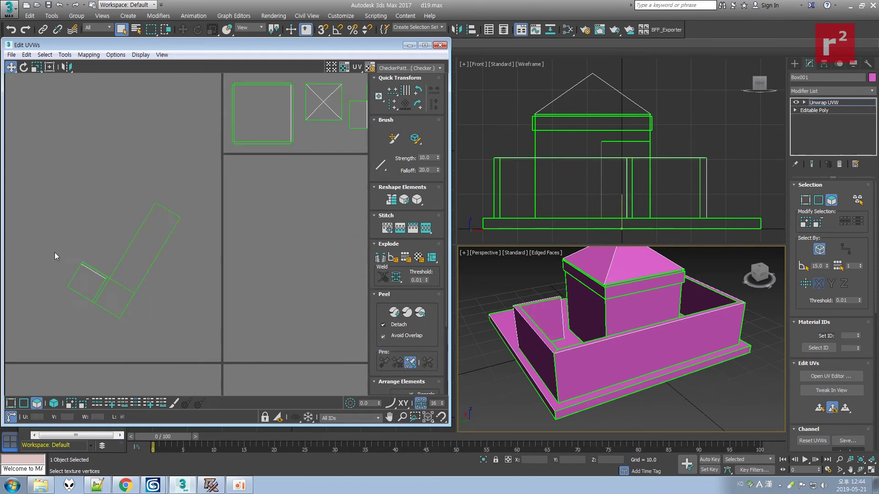
Break the inner faces of the enclosure walls off their shells and move them away from the small tilted square.
{"action": "left_click", "coordinate": [699, 302]}
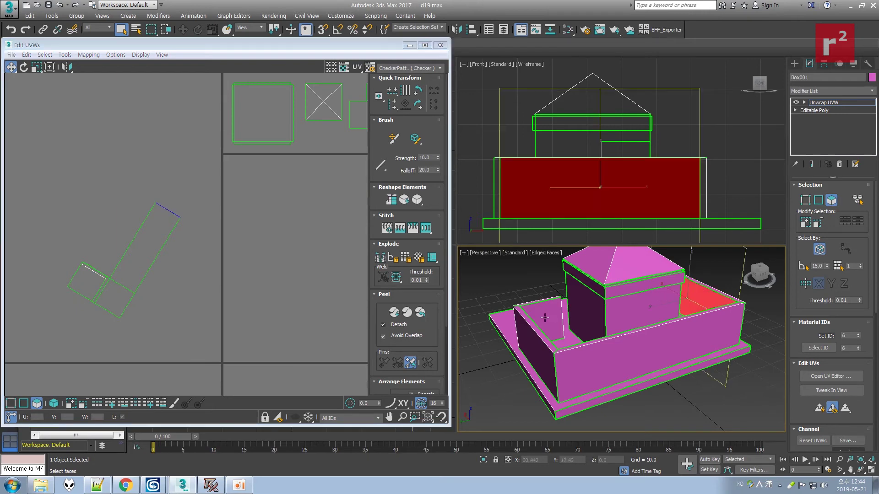
{"action": "left_click", "coordinate": [859, 471]}
{"action": "left_click_drag", "start_coordinate": [657, 341], "coordinate": [689, 356]}
{"action": "right_click", "coordinate": [689, 355]}
{"action": "middle_click_drag", "start_coordinate": [755, 343], "coordinate": [669, 335]}
{"action": "left_click", "coordinate": [670, 335], "text": "ctrl"}
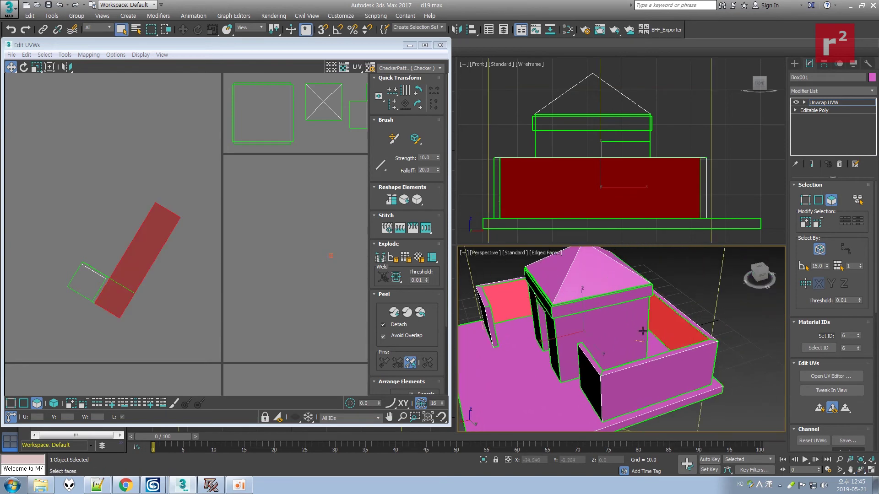
{"action": "left_click", "coordinate": [861, 471]}
{"action": "left_click_drag", "start_coordinate": [659, 341], "coordinate": [691, 343]}
{"action": "right_click", "coordinate": [680, 325]}
{"action": "left_click", "coordinate": [652, 302], "text": "ctrl"}
{"action": "left_click_drag", "start_coordinate": [130, 241], "coordinate": [169, 266]}
{"action": "left_click_drag", "start_coordinate": [148, 229], "coordinate": [212, 268]}
{"action": "right_click", "coordinate": [124, 207]}
{"action": "left_click", "coordinate": [97, 229]}
{"action": "left_click", "coordinate": [262, 277]}
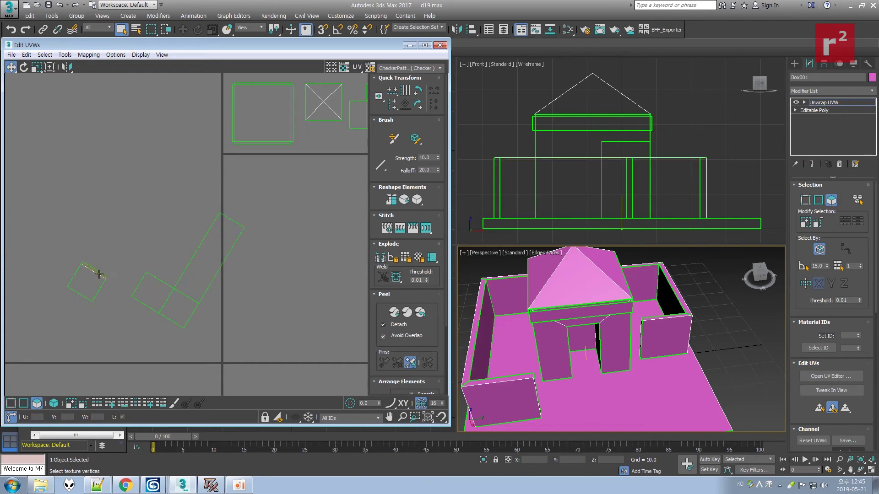
Break the shorter inner wall face off the long inner wall face and set it apart so they no longer overlap.
{"action": "left_click_drag", "start_coordinate": [157, 298], "coordinate": [127, 337]}
{"action": "key", "text": "ctrl+z"}
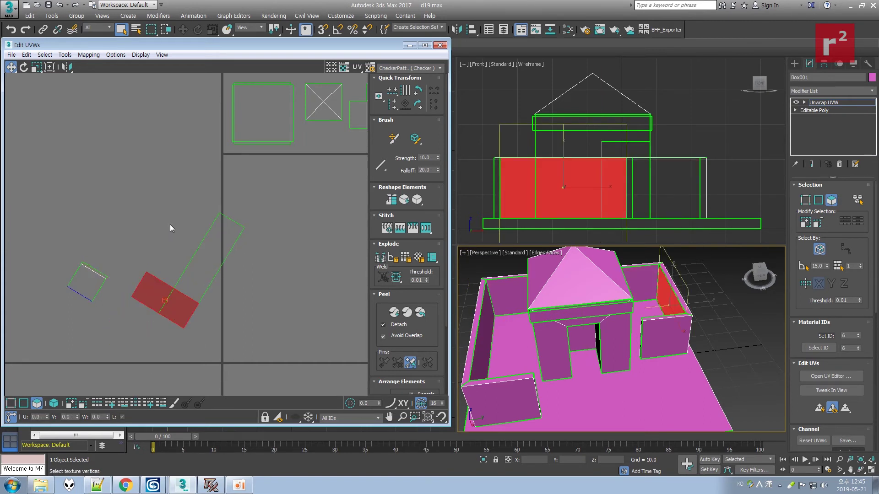
{"action": "right_click", "coordinate": [139, 210]}
{"action": "left_click", "coordinate": [113, 234]}
{"action": "left_click_drag", "start_coordinate": [145, 280], "coordinate": [108, 205]}
{"action": "left_click", "coordinate": [53, 256]}
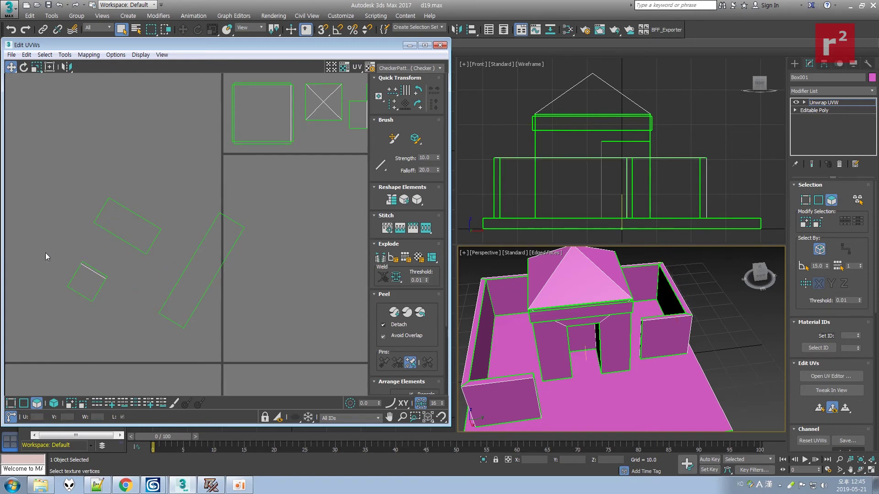
Break the thin wall-end strip off the edge of the small tilted square.
{"action": "left_click", "coordinate": [95, 271]}
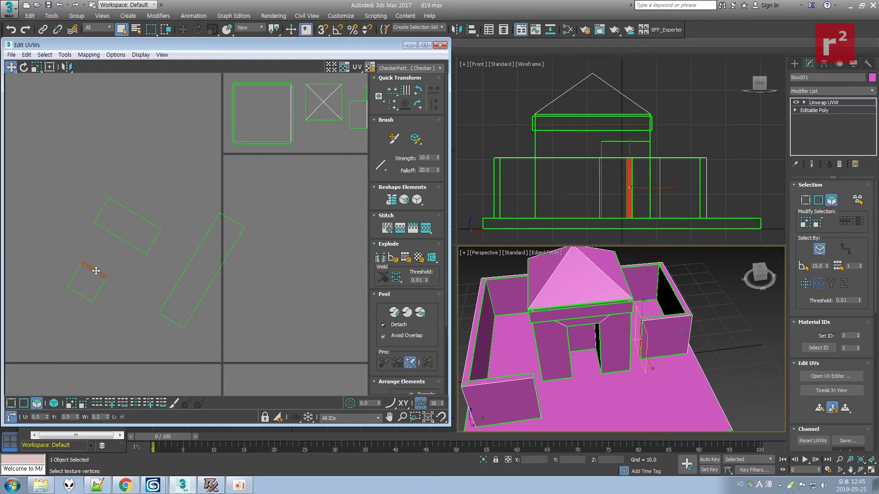
{"action": "middle_click_drag", "start_coordinate": [287, 199], "coordinate": [111, 255]}
{"action": "scroll", "coordinate": [149, 266], "scroll_direction": "down", "scroll_amount": 2}
{"action": "right_click", "coordinate": [155, 239]}
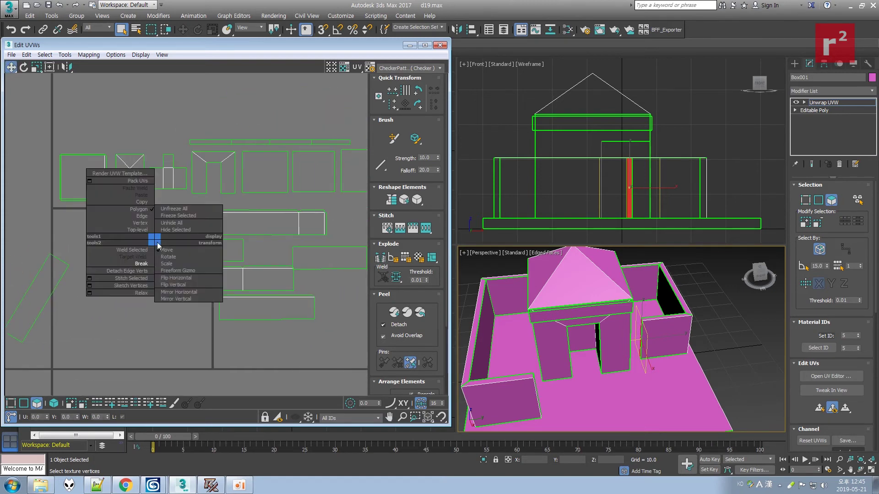
{"action": "left_click", "coordinate": [139, 257]}
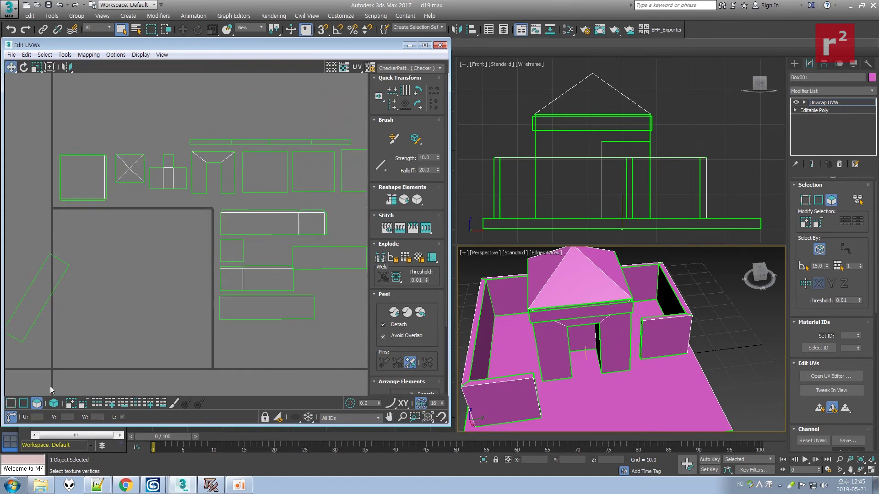
Stitch the thin wall-end strip onto the square-side end edge of the third stacked wall shell.
{"action": "left_click", "coordinate": [24, 403]}
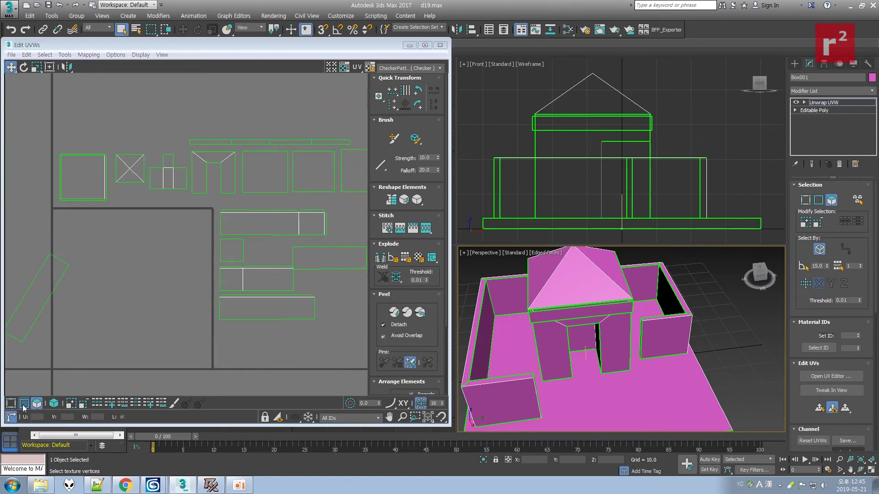
{"action": "left_click", "coordinate": [220, 279]}
{"action": "right_click", "coordinate": [218, 279]}
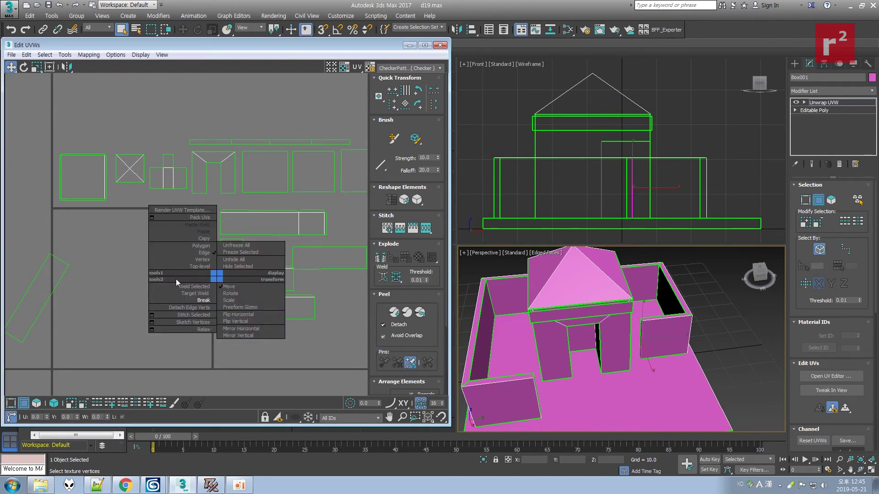
{"action": "left_click", "coordinate": [188, 315]}
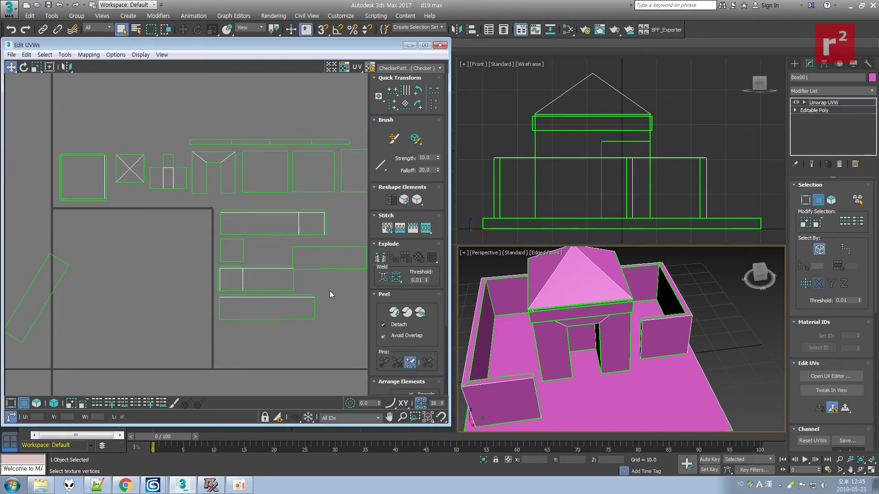
Stitch the displaced longer face back onto the square face in the second row of wall shells.
{"action": "middle_click_drag", "start_coordinate": [332, 294], "coordinate": [295, 290]}
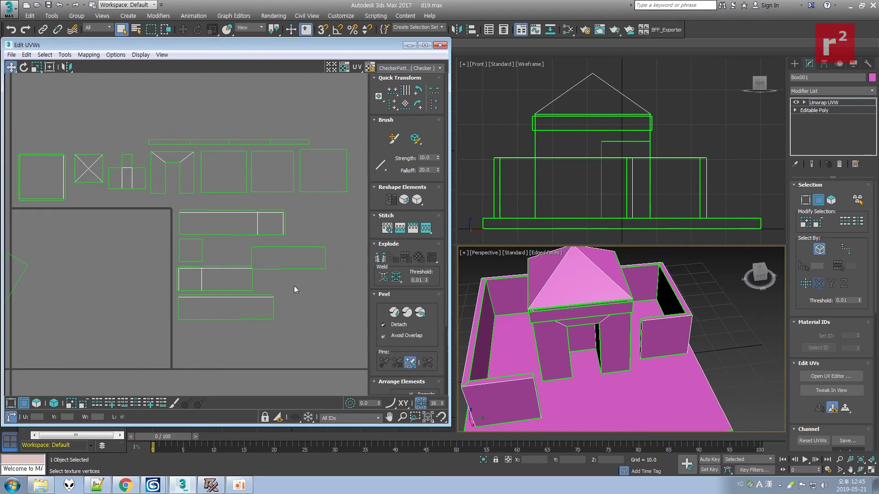
{"action": "left_click", "coordinate": [202, 251]}
{"action": "right_click", "coordinate": [203, 254]}
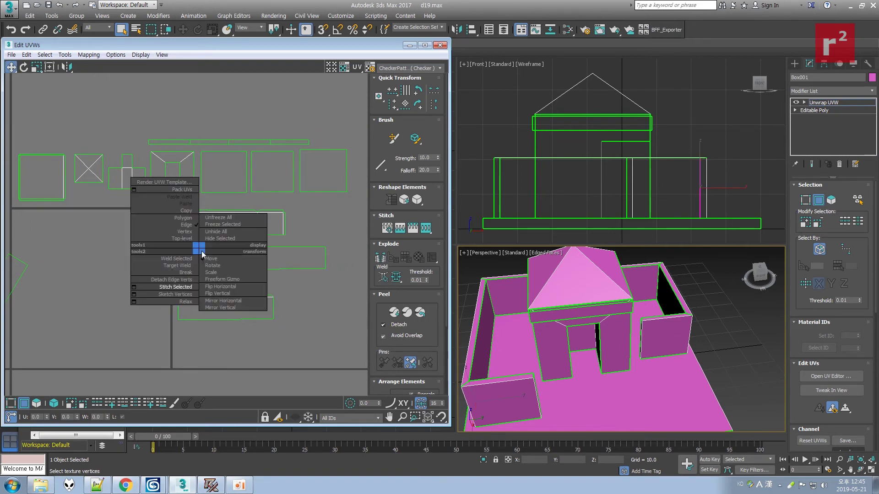
{"action": "left_click", "coordinate": [186, 280]}
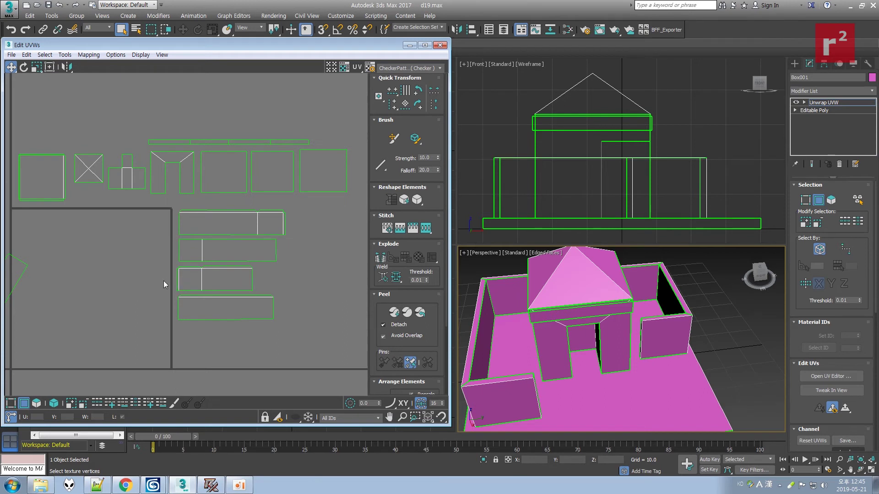
{"action": "left_click", "coordinate": [36, 403]}
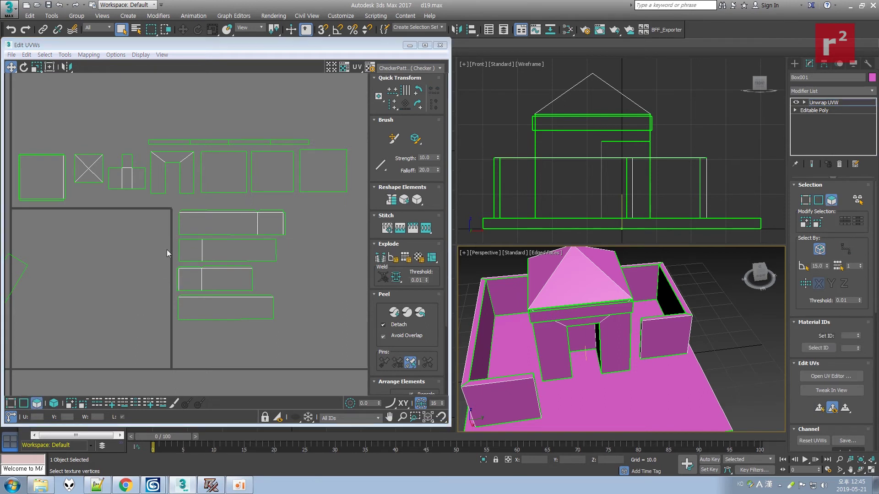
{"action": "left_click", "coordinate": [150, 246]}
{"action": "left_click_drag", "start_coordinate": [159, 246], "coordinate": [289, 255]}
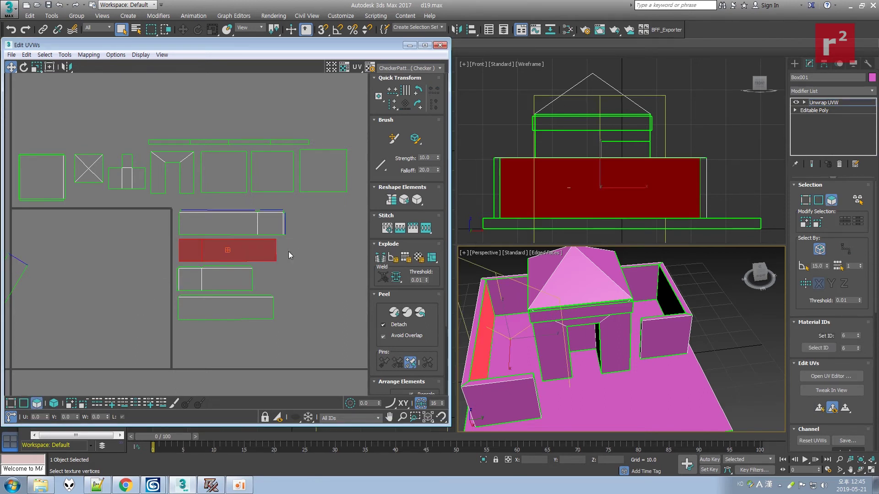
{"action": "left_click", "coordinate": [330, 265]}
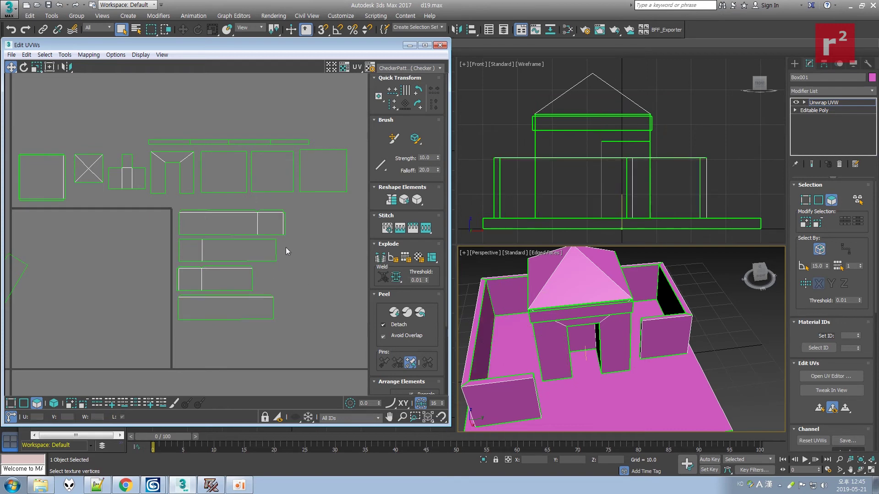
Identify which inner enclosure wall faces the second-row shell and the remaining tilted shells cover.
{"action": "left_click", "coordinate": [255, 247]}
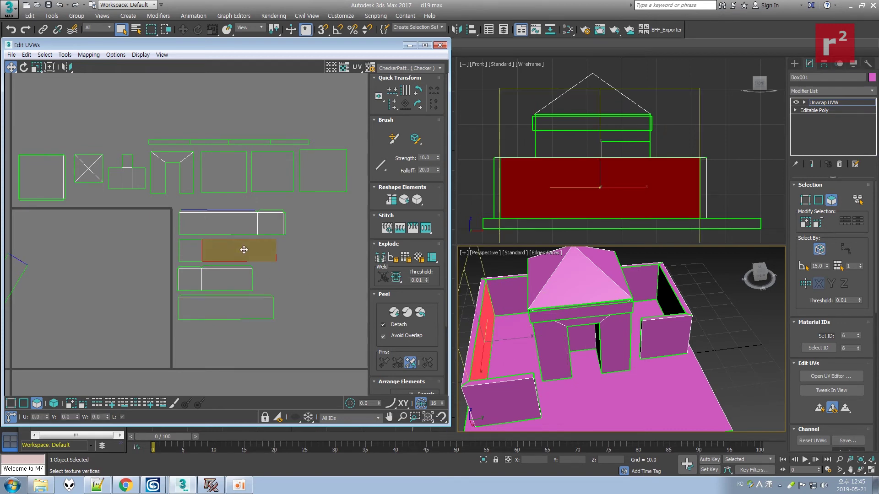
{"action": "left_click", "coordinate": [192, 250]}
{"action": "left_click", "coordinate": [860, 469]}
{"action": "mouse_move", "coordinate": [608, 353]}
{"action": "left_mouse_down"}
{"action": "mouse_move", "coordinate": [605, 321]}
{"action": "mouse_move", "coordinate": [603, 356]}
{"action": "left_mouse_up"}
{"action": "right_click", "coordinate": [603, 357]}
{"action": "left_click", "coordinate": [673, 304]}
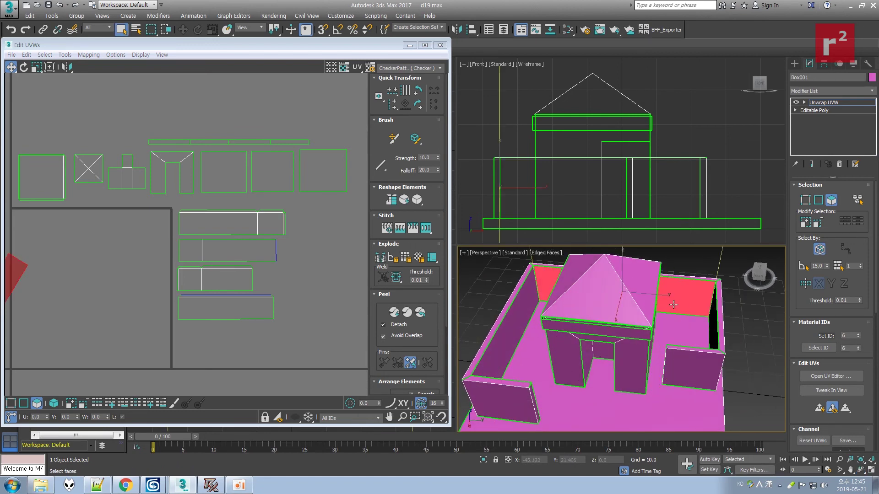
{"action": "left_click", "coordinate": [713, 328]}
{"action": "middle_click_drag", "start_coordinate": [146, 328], "coordinate": [283, 294]}
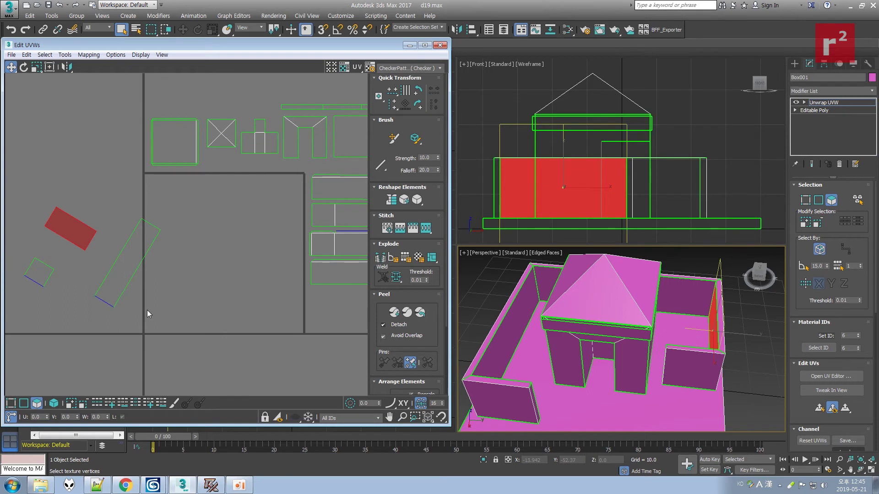
Stitch the side inner wall face onto the end of the long tilted back-wall shell, and the small square face onto its free end.
{"action": "left_click", "coordinate": [816, 200]}
{"action": "left_click", "coordinate": [711, 302]}
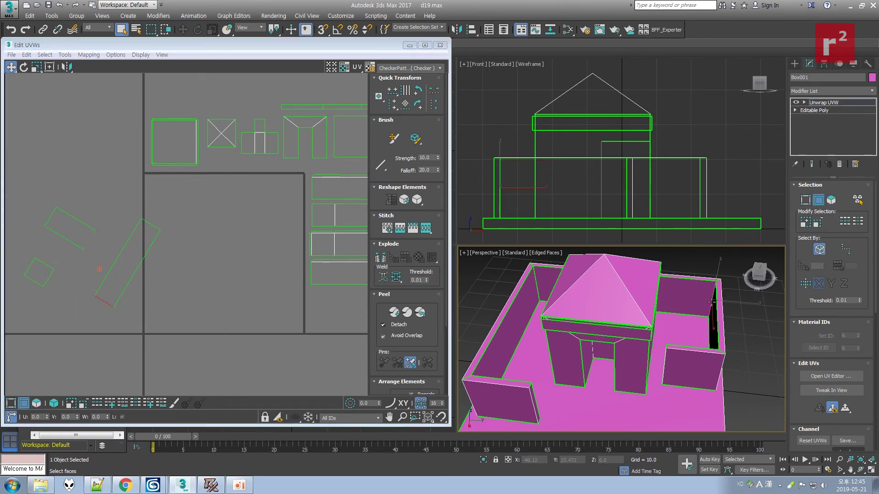
{"action": "right_click", "coordinate": [102, 301]}
{"action": "left_click", "coordinate": [78, 339]}
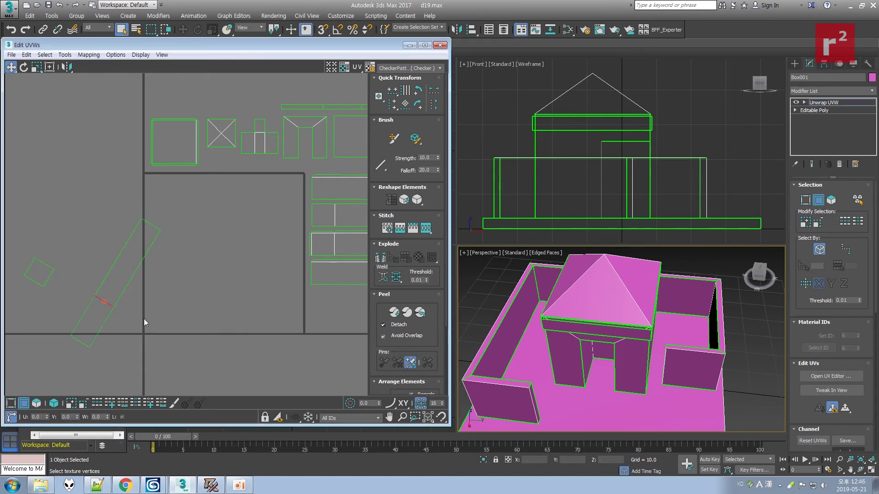
{"action": "left_click", "coordinate": [82, 344]}
{"action": "right_click", "coordinate": [80, 343]}
{"action": "left_click", "coordinate": [42, 373]}
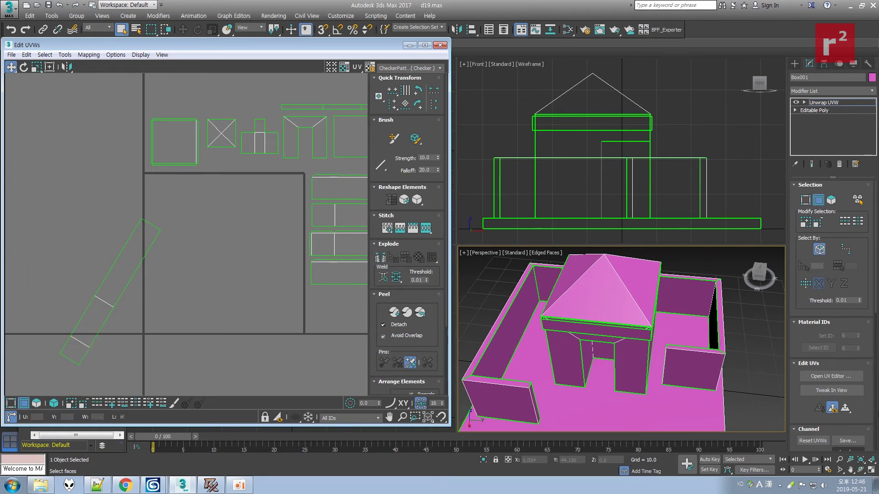
Select the whole stitched three-face inner wall strip and rotate it until it lies horizontally.
{"action": "left_click", "coordinate": [36, 403]}
{"action": "left_click_drag", "start_coordinate": [46, 245], "coordinate": [249, 334]}
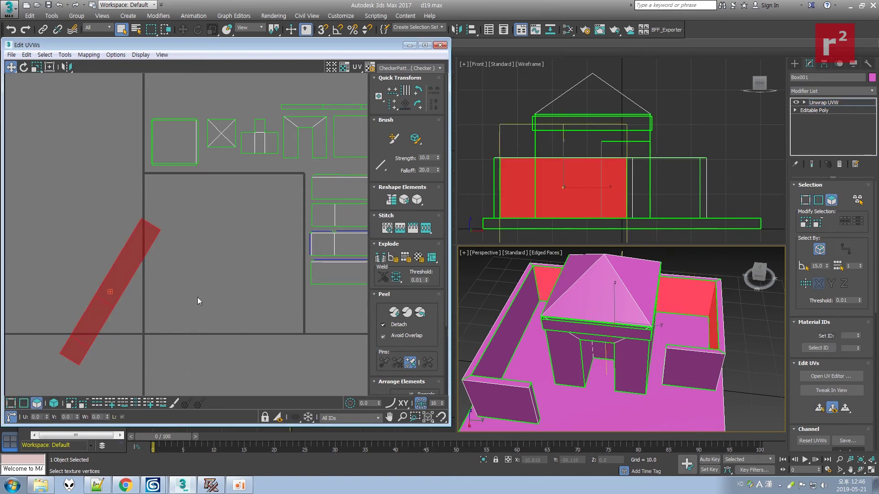
{"action": "left_click", "coordinate": [861, 470]}
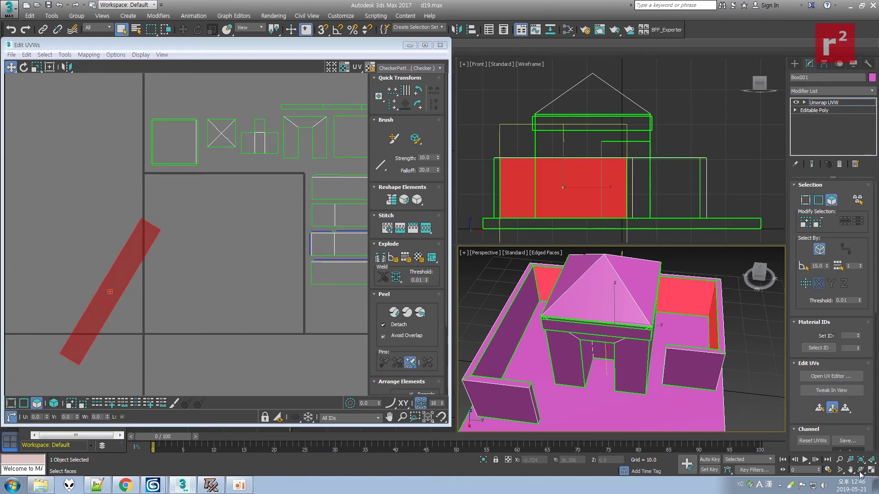
{"action": "left_click_drag", "start_coordinate": [604, 348], "coordinate": [644, 341]}
{"action": "middle_click_drag", "start_coordinate": [644, 341], "coordinate": [595, 291], "text": "alt"}
{"action": "left_click", "coordinate": [102, 285]}
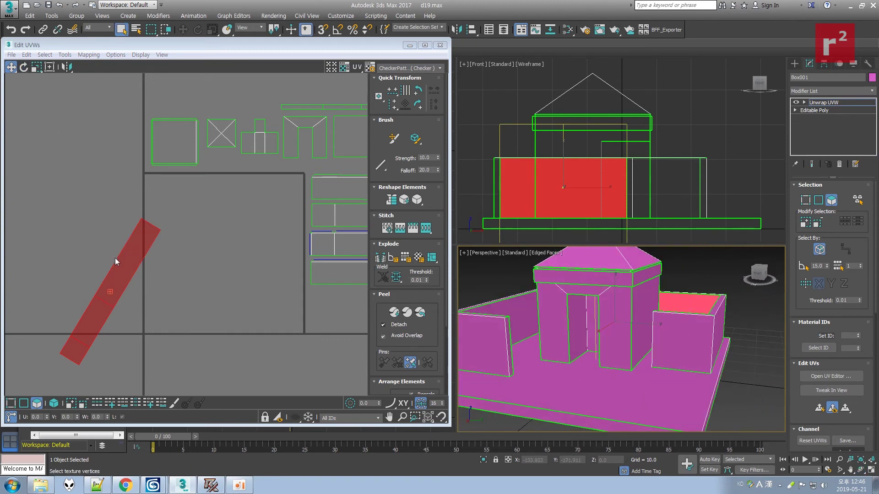
{"action": "left_click_drag", "start_coordinate": [117, 259], "coordinate": [143, 261]}
{"action": "left_click", "coordinate": [24, 68]}
{"action": "left_click", "coordinate": [64, 235]}
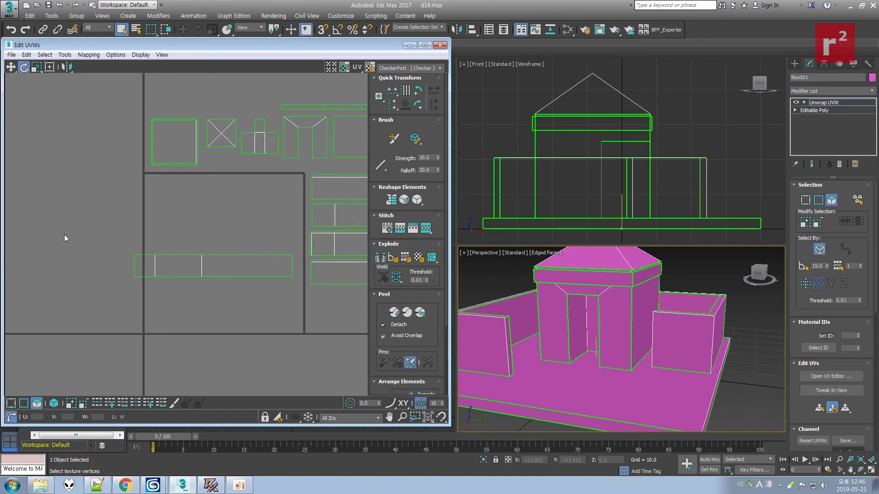
Save the scene as an incremental copy named d20.max.
{"action": "left_click", "coordinate": [9, 9]}
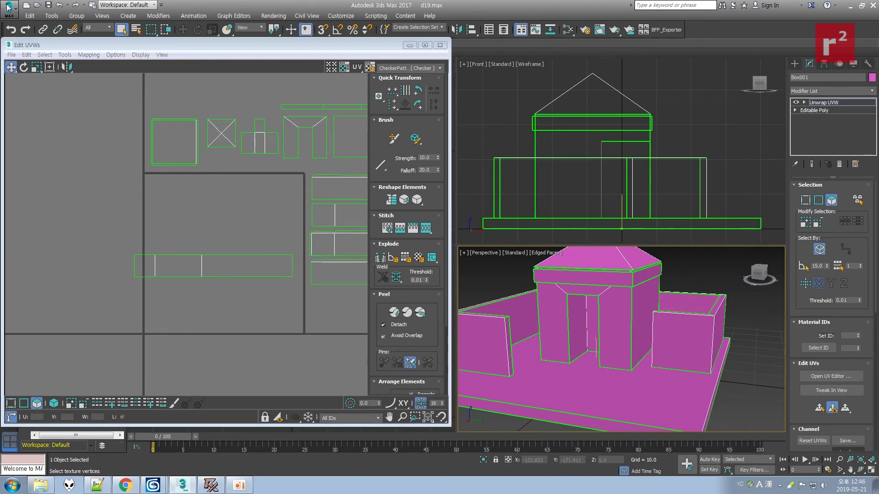
{"action": "left_click", "coordinate": [26, 90]}
{"action": "left_click", "coordinate": [9, 9]}
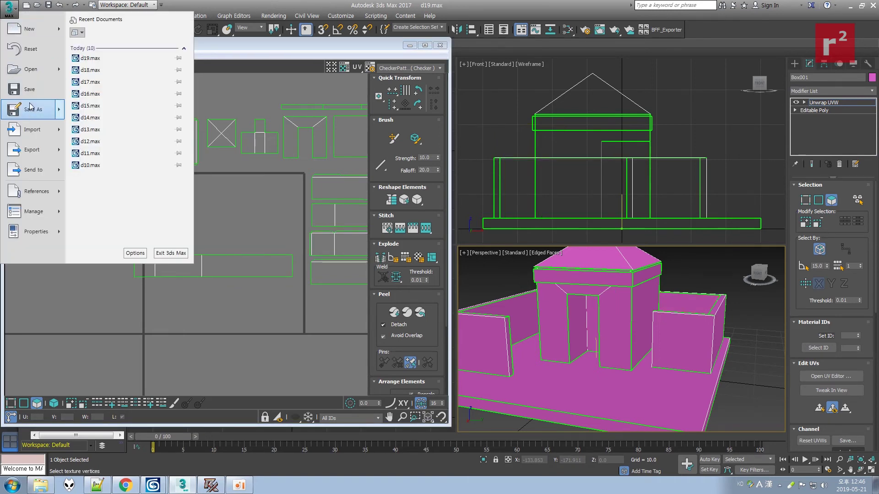
{"action": "left_click", "coordinate": [32, 110]}
{"action": "left_click", "coordinate": [443, 274]}
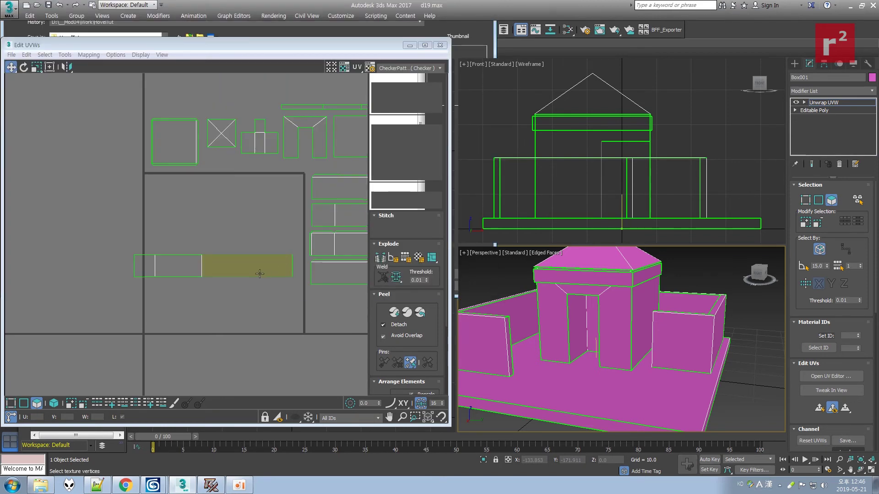
Check the three-face inner wall strip's orientation against the model and rotate its vertices 180 degrees so the wall tops face up.
{"action": "middle_click_drag", "start_coordinate": [314, 247], "coordinate": [228, 264]}
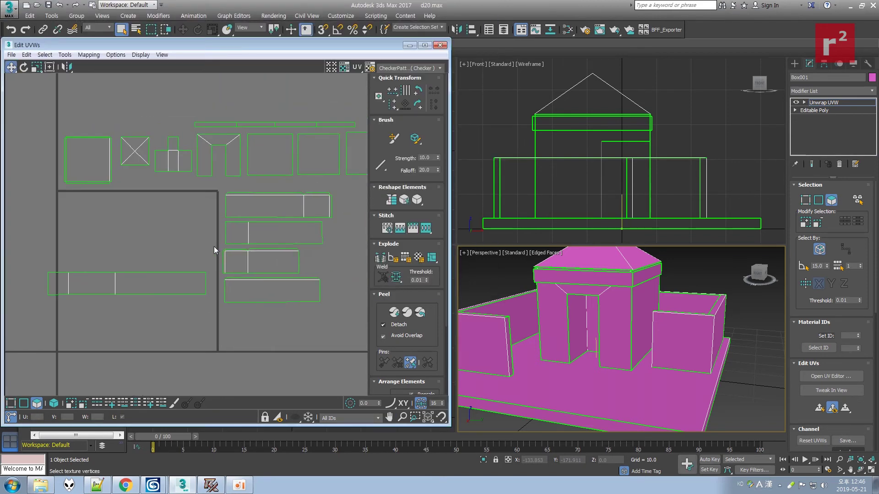
{"action": "left_click", "coordinate": [133, 281]}
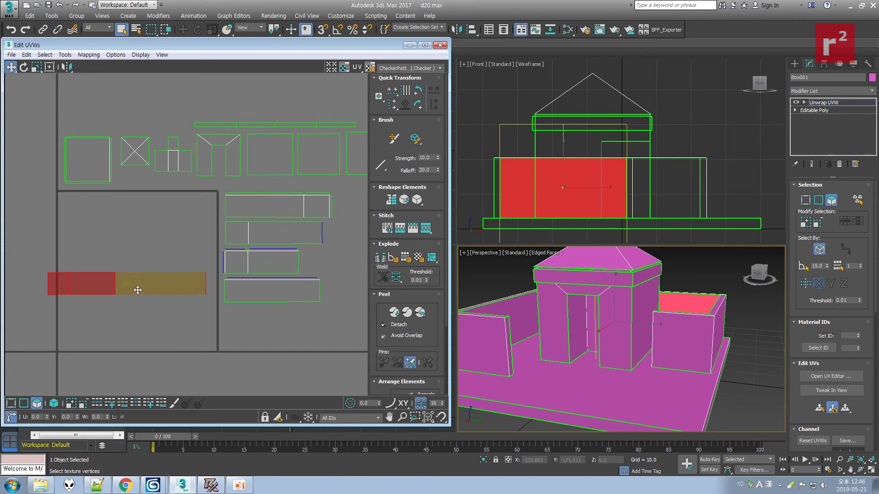
{"action": "left_click", "coordinate": [865, 470]}
{"action": "mouse_move", "coordinate": [690, 393]}
{"action": "left_mouse_down"}
{"action": "mouse_move", "coordinate": [691, 402]}
{"action": "mouse_move", "coordinate": [695, 386]}
{"action": "left_mouse_up"}
{"action": "right_click", "coordinate": [613, 352]}
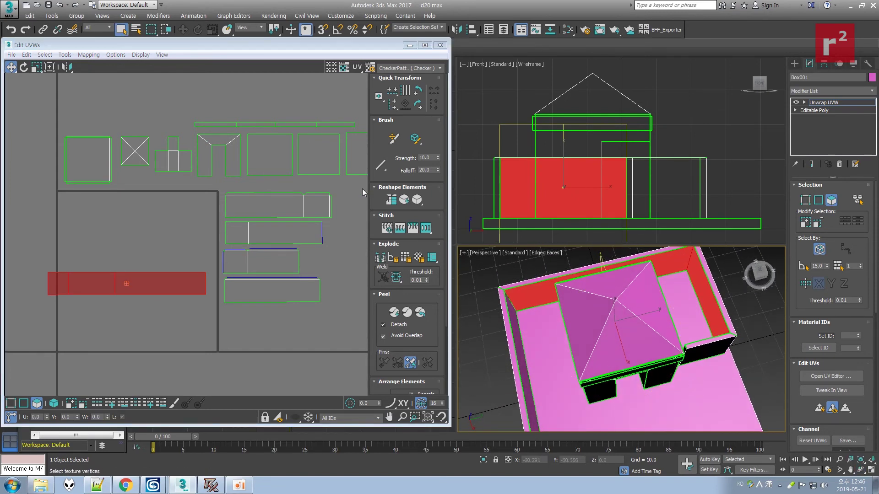
{"action": "left_click", "coordinate": [117, 339]}
{"action": "left_click", "coordinate": [11, 404]}
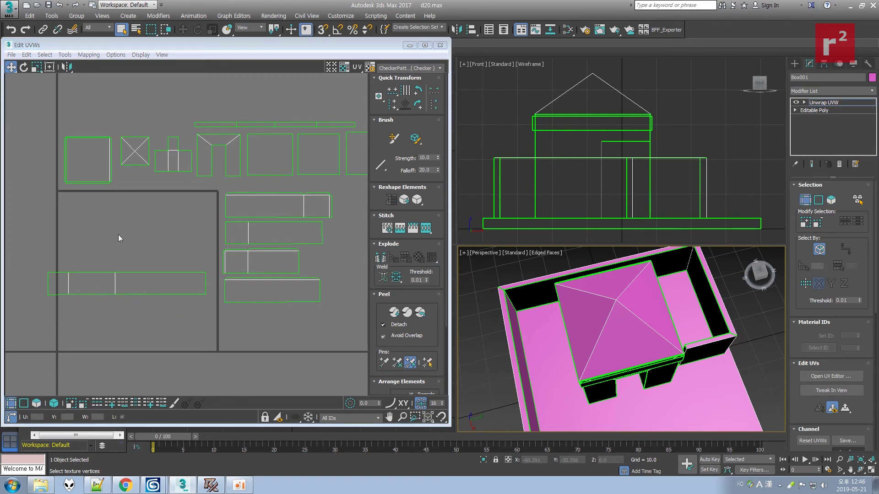
{"action": "left_click_drag", "start_coordinate": [39, 262], "coordinate": [211, 279]}
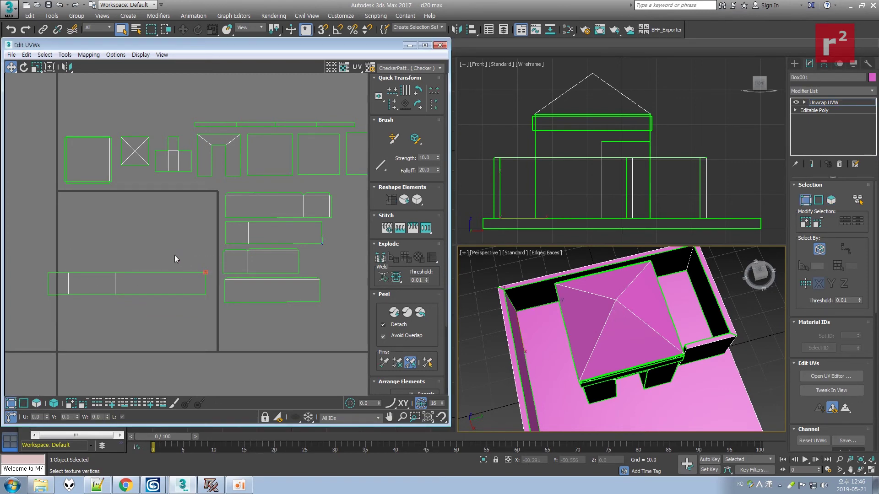
{"action": "left_click_drag", "start_coordinate": [26, 263], "coordinate": [198, 297]}
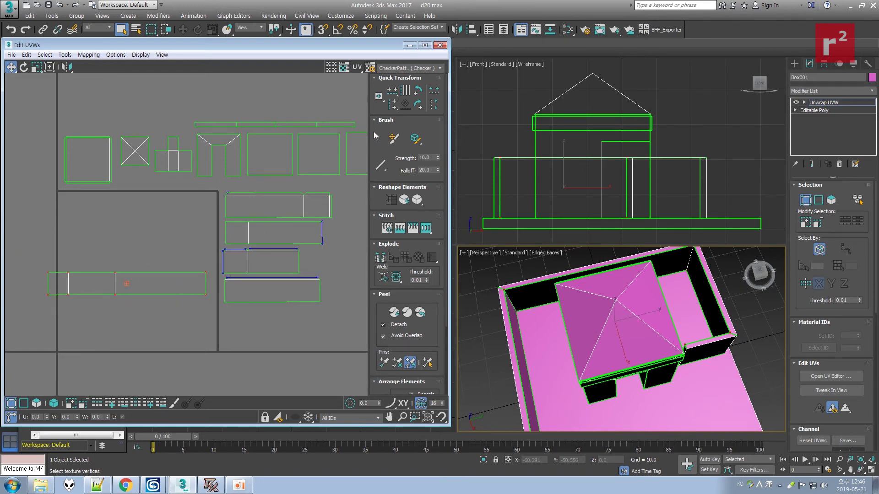
{"action": "left_click", "coordinate": [415, 100]}
{"action": "left_click", "coordinate": [48, 272]}
{"action": "left_click_drag", "start_coordinate": [153, 281], "coordinate": [154, 279]}
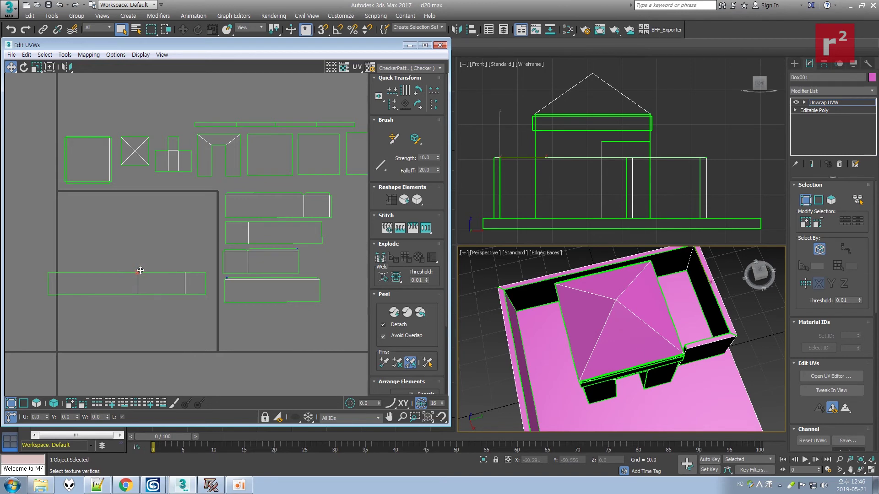
Move the whole three-face inner wall strip directly below the fourth wall shell in the stack, aligned with its left end.
{"action": "left_click", "coordinate": [47, 295]}
{"action": "left_click_drag", "start_coordinate": [127, 288], "coordinate": [149, 308]}
{"action": "left_click_drag", "start_coordinate": [40, 256], "coordinate": [384, 330]}
{"action": "left_click", "coordinate": [333, 356]}
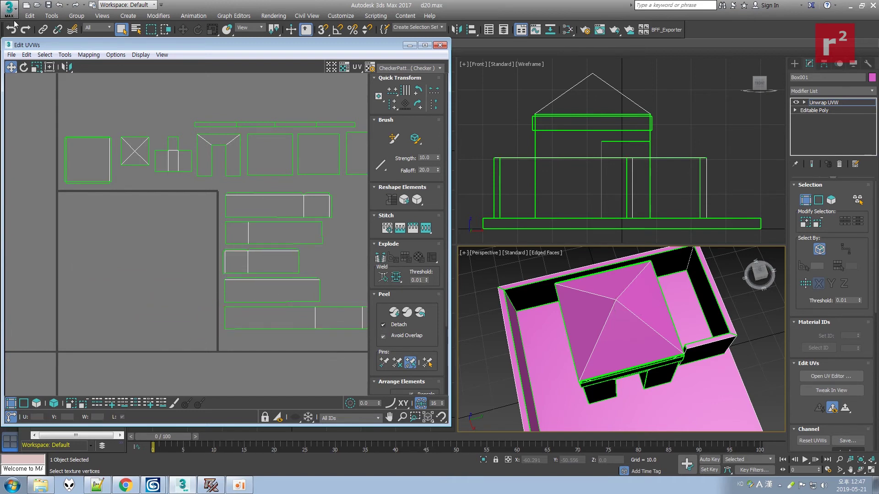
Save the scene as an incremental copy named d21.max.
{"action": "left_click", "coordinate": [9, 11]}
{"action": "left_click", "coordinate": [22, 88]}
{"action": "left_click", "coordinate": [10, 9]}
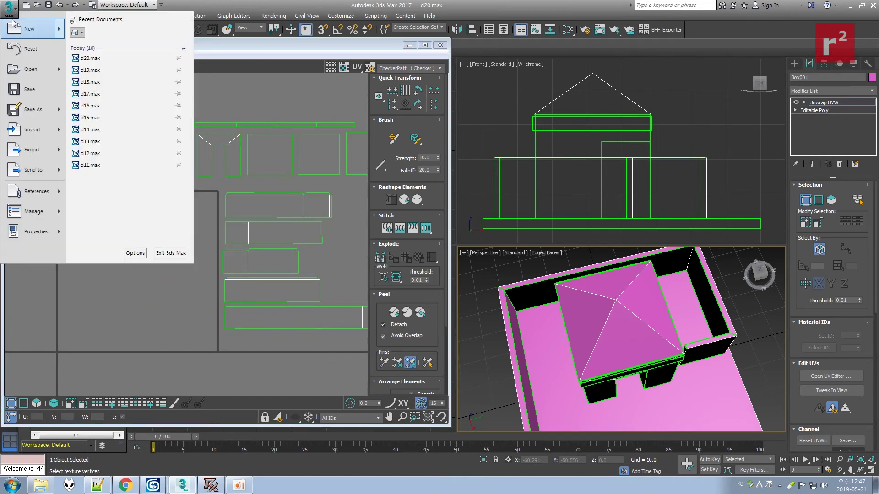
{"action": "left_click", "coordinate": [23, 110]}
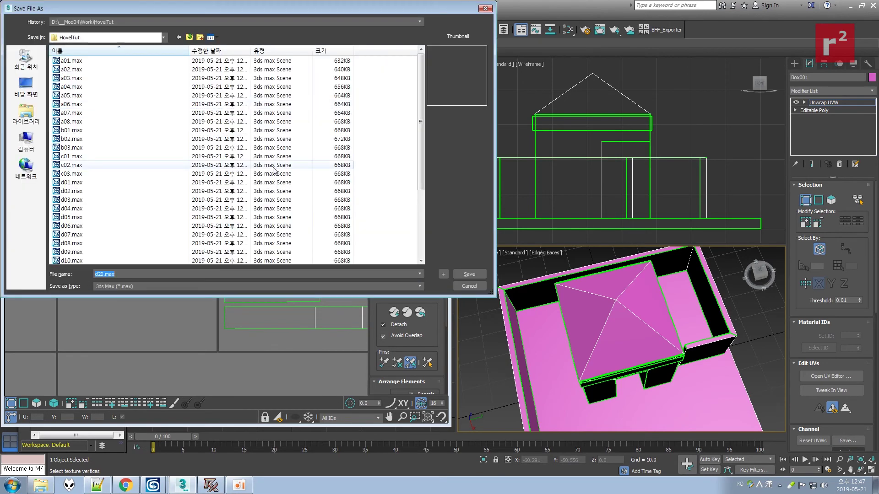
{"action": "left_click", "coordinate": [443, 274]}
Save another incremental copy of the scene as d22.max.
{"action": "middle_click_drag", "start_coordinate": [297, 254], "coordinate": [254, 274]}
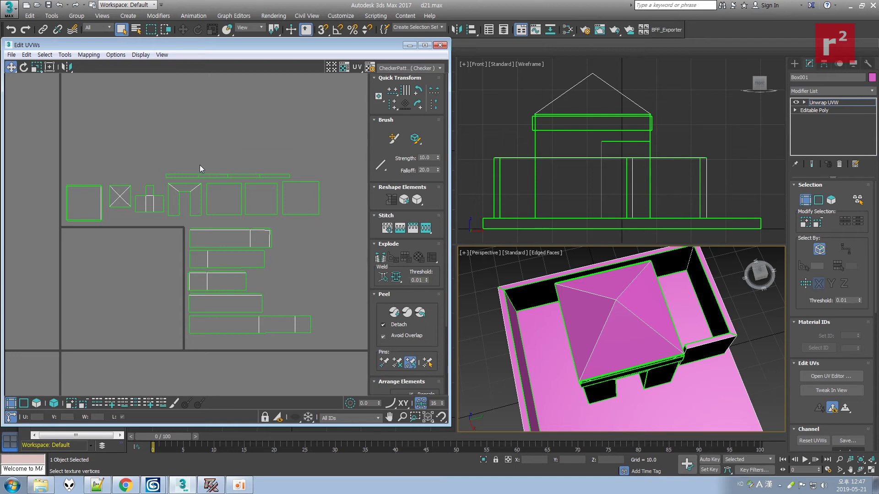
{"action": "left_click", "coordinate": [9, 8]}
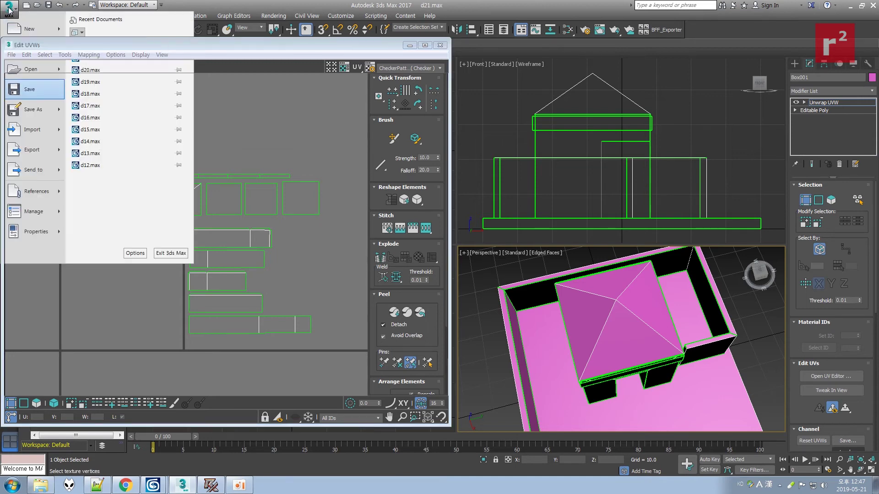
{"action": "left_click", "coordinate": [40, 110]}
{"action": "left_click", "coordinate": [439, 272]}
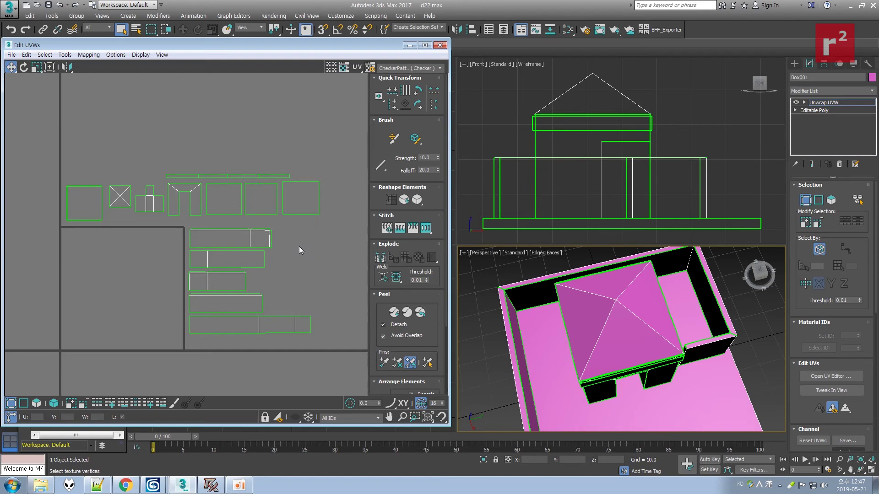
Return to polygon selection in the UV editor and save the scene incrementally as d23.max.
{"action": "left_click", "coordinate": [37, 405]}
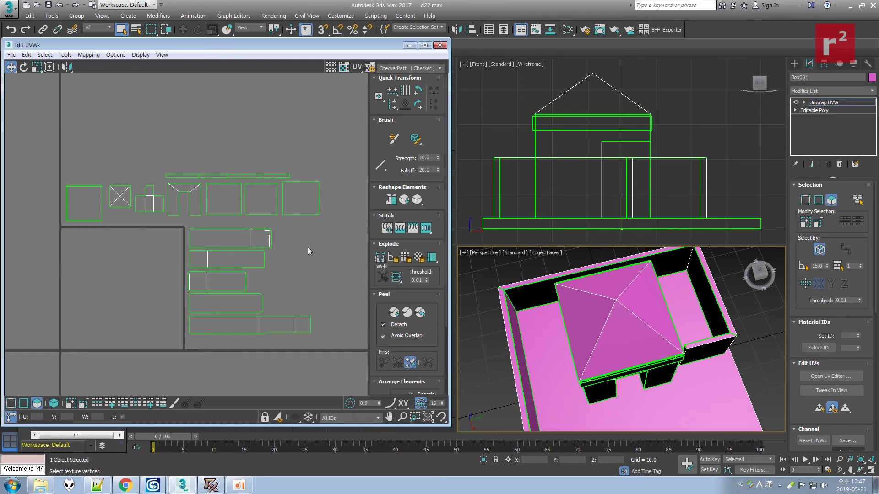
{"action": "left_click", "coordinate": [9, 9]}
{"action": "left_click", "coordinate": [27, 81]}
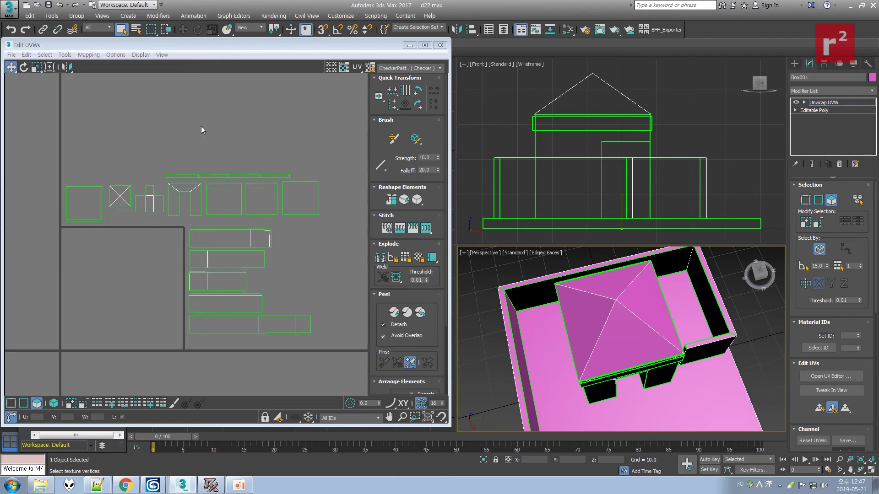
{"action": "left_click", "coordinate": [860, 470]}
{"action": "left_click_drag", "start_coordinate": [648, 363], "coordinate": [613, 327]}
{"action": "right_click", "coordinate": [627, 348]}
{"action": "scroll", "coordinate": [629, 352], "scroll_direction": "down", "scroll_amount": 3}
{"action": "middle_click_drag", "start_coordinate": [633, 356], "coordinate": [621, 349]}
{"action": "left_click", "coordinate": [8, 8]}
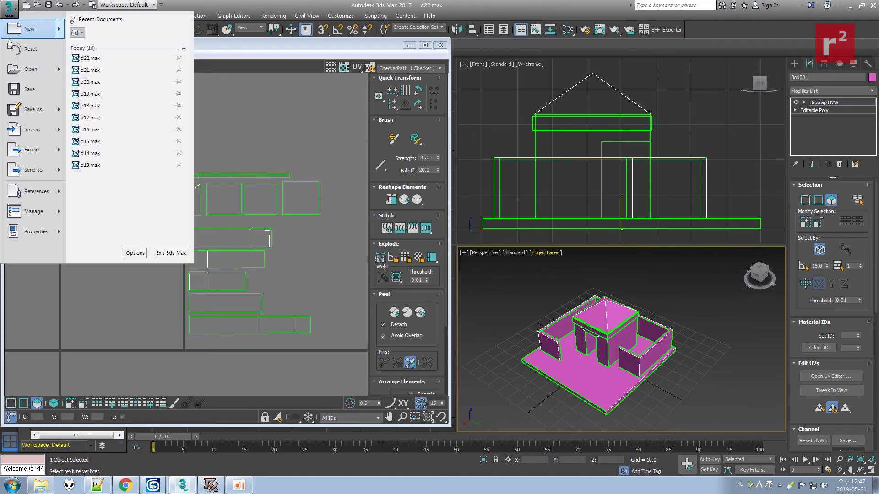
{"action": "left_click", "coordinate": [21, 111]}
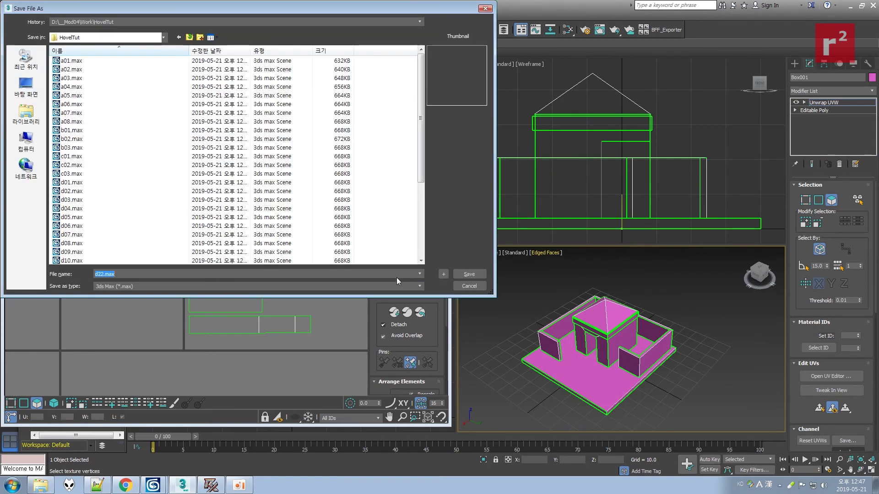
{"action": "left_click", "coordinate": [443, 274]}
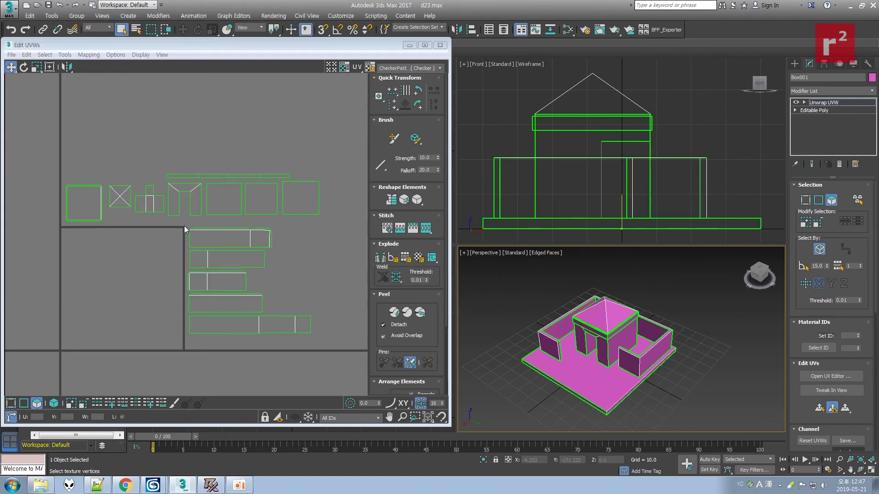
{"action": "left_click", "coordinate": [270, 240]}
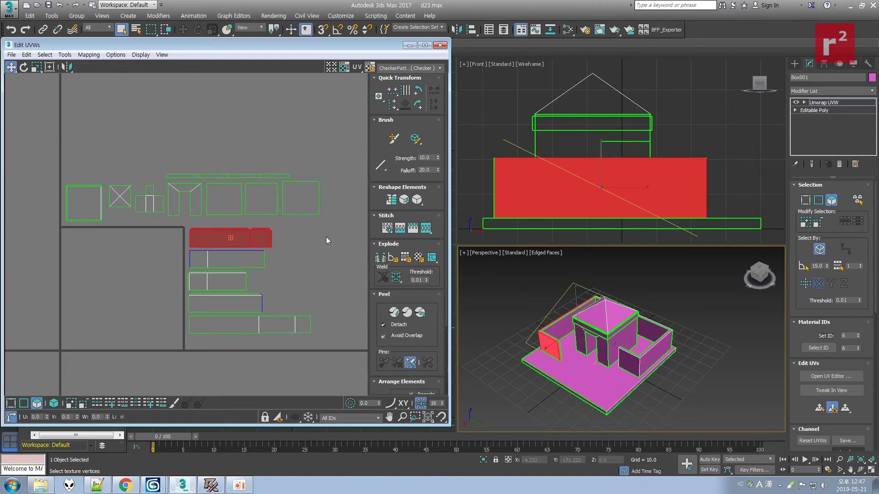
{"action": "left_click", "coordinate": [239, 484]}
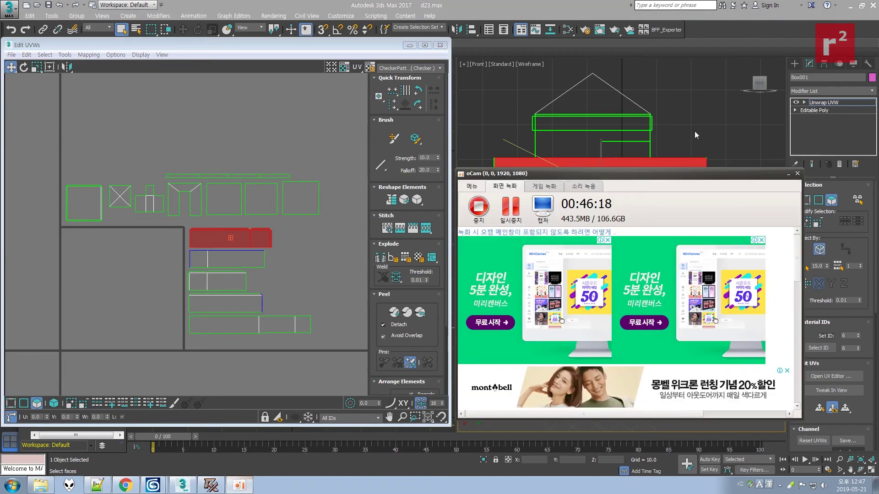
{"action": "left_click", "coordinate": [792, 177]}
{"action": "left_click", "coordinate": [303, 232]}
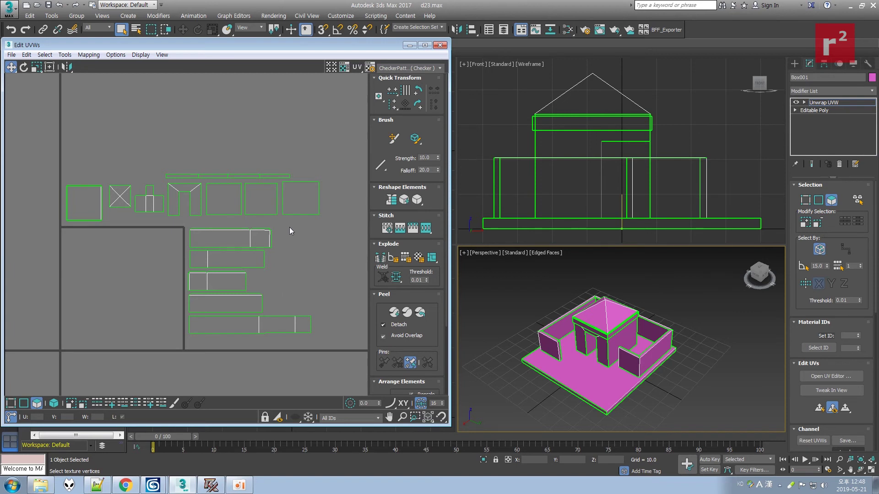
Check which faces of the model the uppermost stacked wall shell covers, viewing the hovel from the front and the rear.
{"action": "left_click_drag", "start_coordinate": [184, 224], "coordinate": [292, 235]}
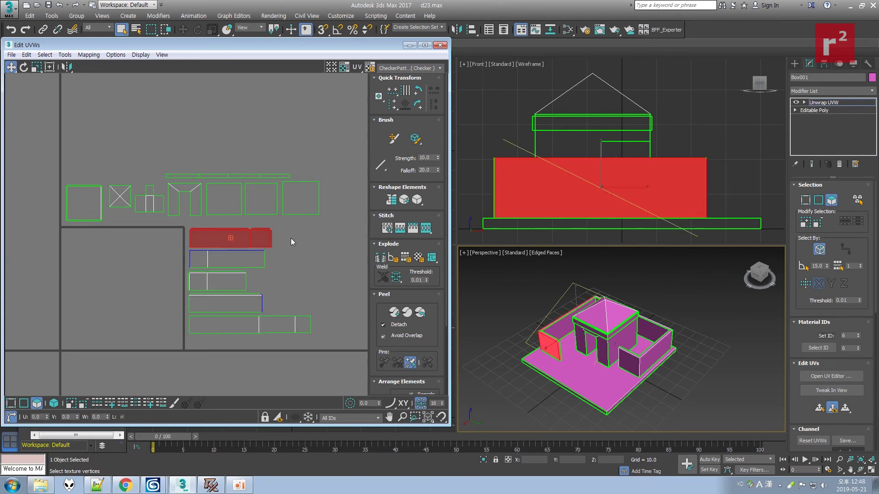
{"action": "left_click", "coordinate": [861, 469]}
{"action": "mouse_move", "coordinate": [608, 348]}
{"action": "left_mouse_down"}
{"action": "mouse_move", "coordinate": [678, 340]}
{"action": "mouse_move", "coordinate": [595, 342]}
{"action": "left_mouse_up"}
{"action": "right_click", "coordinate": [595, 342]}
{"action": "left_click", "coordinate": [595, 342]}
{"action": "left_click", "coordinate": [695, 355]}
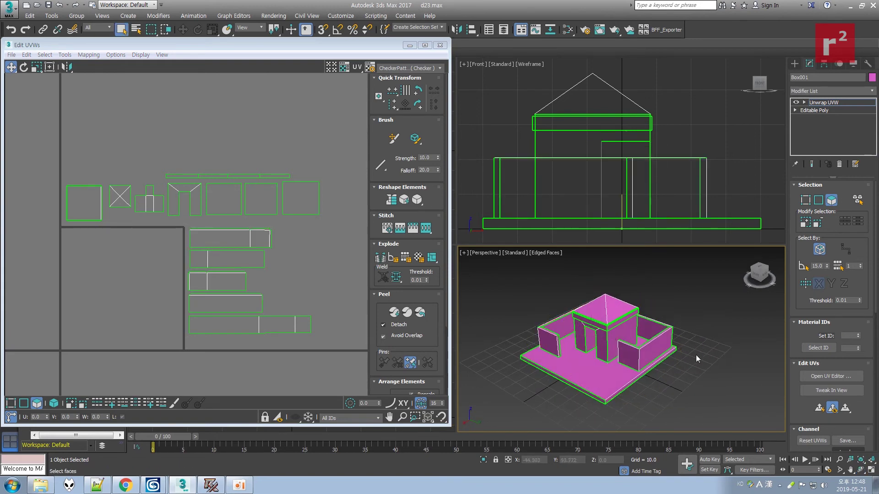
{"action": "left_click", "coordinate": [861, 470]}
{"action": "left_click_drag", "start_coordinate": [646, 344], "coordinate": [557, 337]}
{"action": "right_click", "coordinate": [559, 335]}
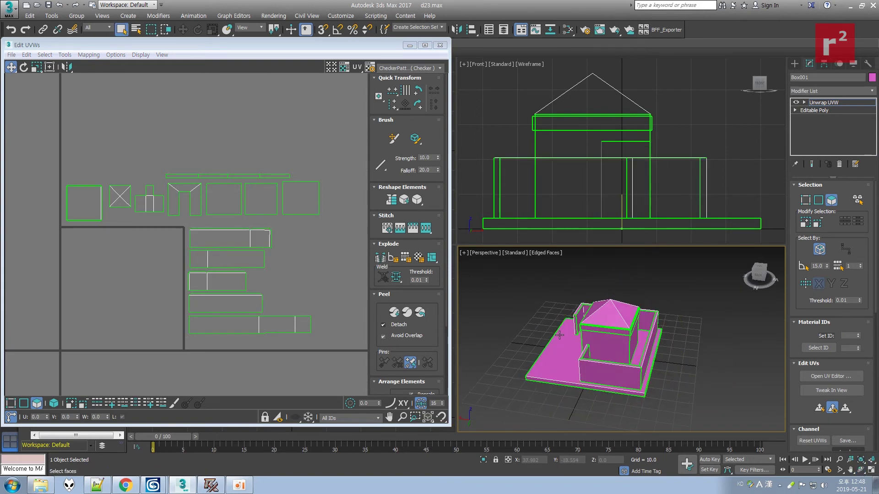
Check the remaining stacked wall shells and the building wall shells against the faces they cover on the model.
{"action": "left_click", "coordinate": [227, 259]}
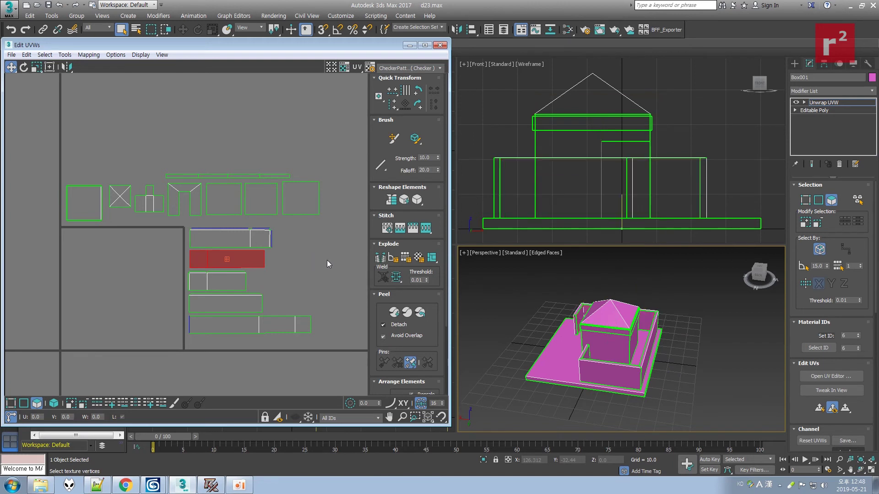
{"action": "left_click", "coordinate": [327, 264]}
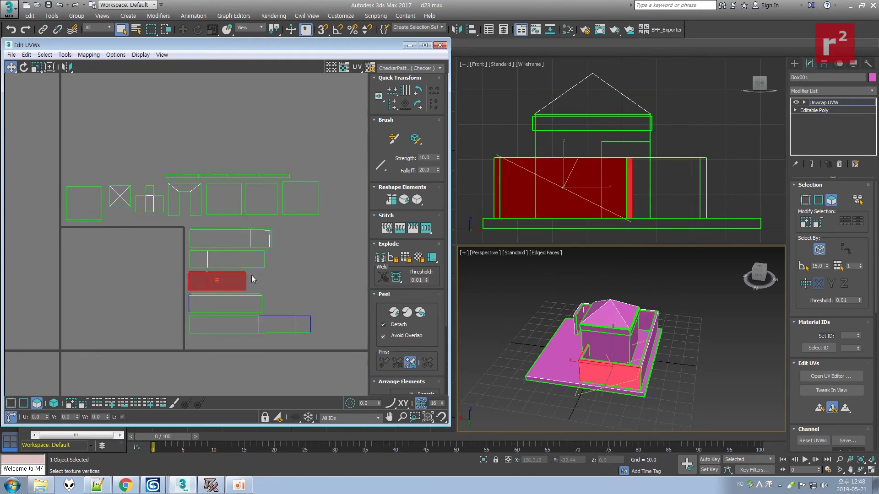
{"action": "left_click", "coordinate": [280, 275]}
{"action": "left_click_drag", "start_coordinate": [170, 298], "coordinate": [295, 300]}
{"action": "left_click", "coordinate": [301, 298]}
{"action": "left_click_drag", "start_coordinate": [184, 330], "coordinate": [292, 354]}
{"action": "left_click", "coordinate": [275, 357]}
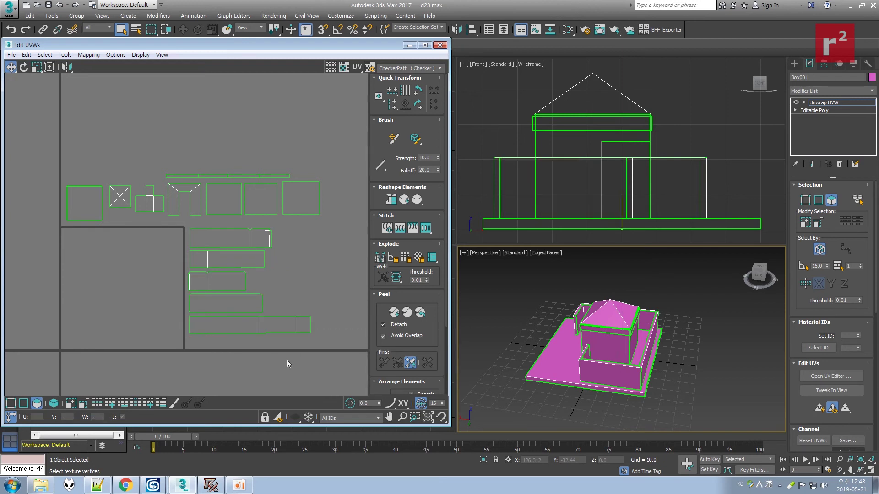
{"action": "left_click_drag", "start_coordinate": [169, 181], "coordinate": [209, 213]}
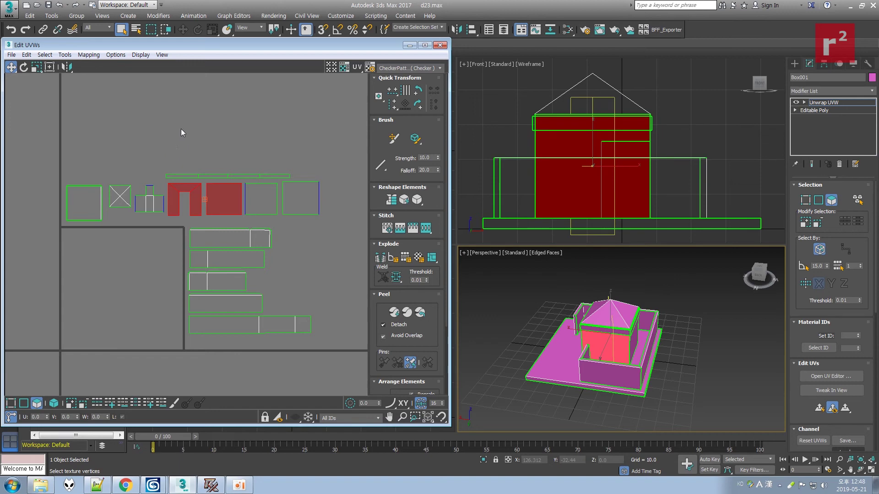
{"action": "left_click_drag", "start_coordinate": [172, 125], "coordinate": [198, 141]}
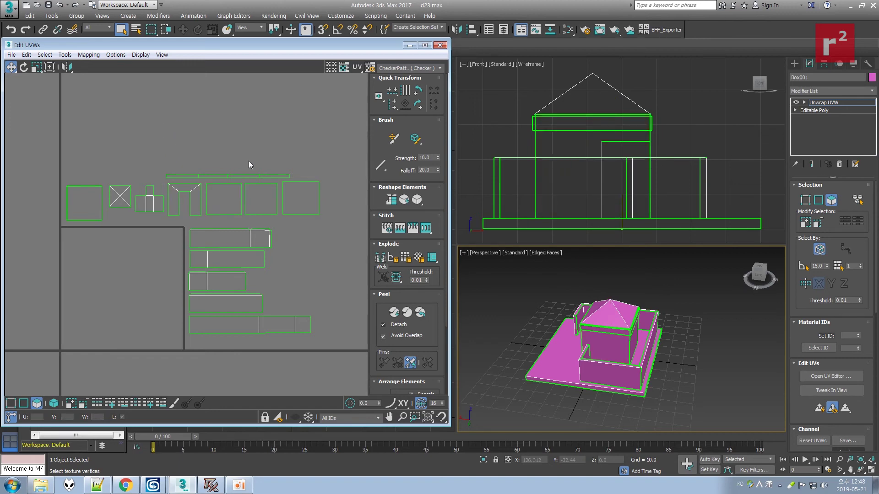
Save the scene as an incremental copy named d24.max.
{"action": "left_click", "coordinate": [9, 8]}
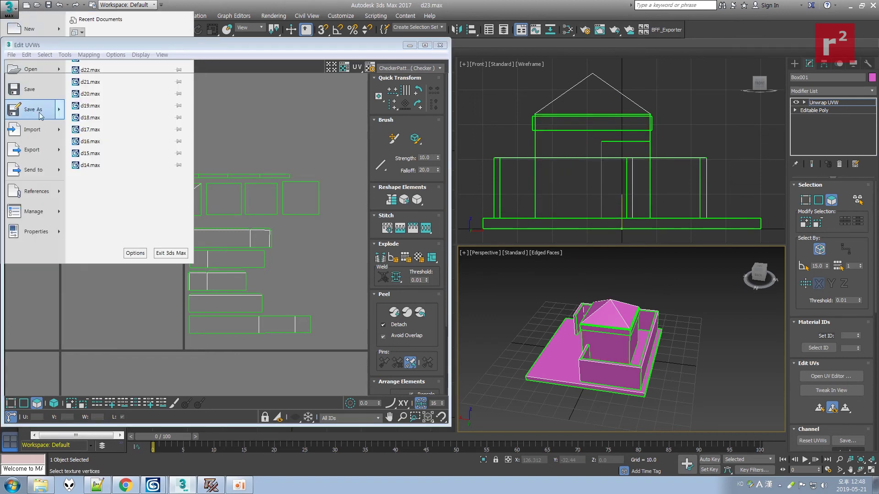
{"action": "left_click", "coordinate": [29, 109]}
{"action": "type", "text": "d24"}
{"action": "key", "text": "Return"}
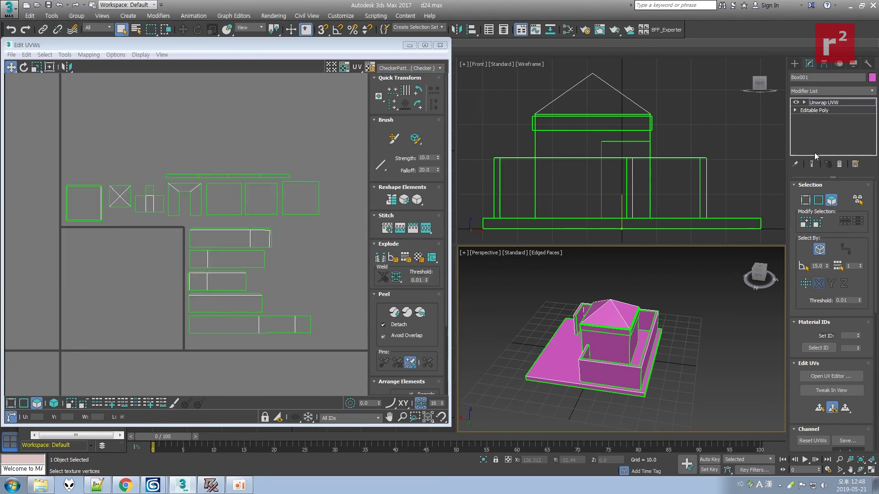
Save the scene under a new series name as e01.max in the HovelTut folder.
{"action": "left_click", "coordinate": [805, 223]}
{"action": "left_click", "coordinate": [701, 279]}
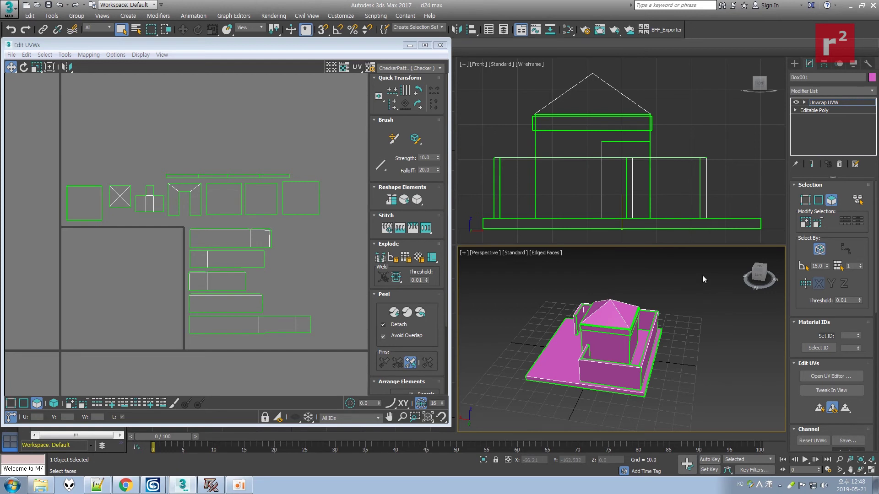
{"action": "left_click", "coordinate": [8, 7]}
{"action": "left_click", "coordinate": [12, 91]}
{"action": "left_click", "coordinate": [8, 8]}
{"action": "left_click", "coordinate": [31, 115]}
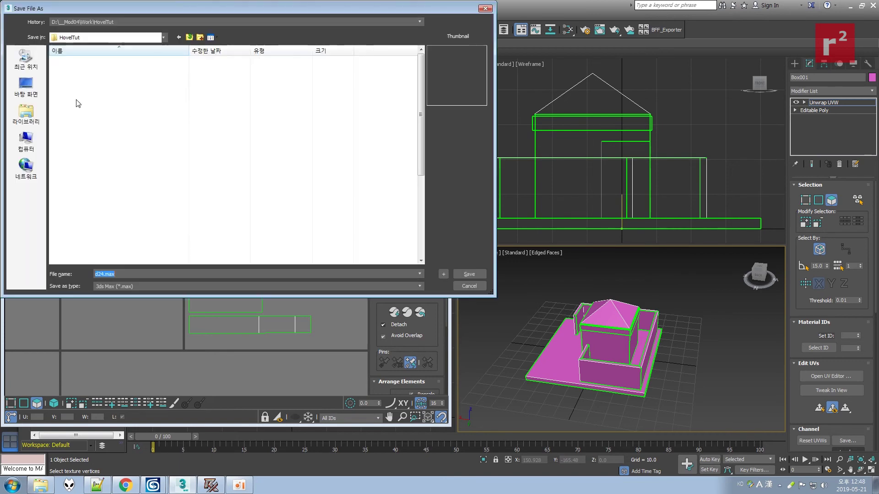
{"action": "type", "text": "e"}
{"action": "left_click", "coordinate": [443, 272]}
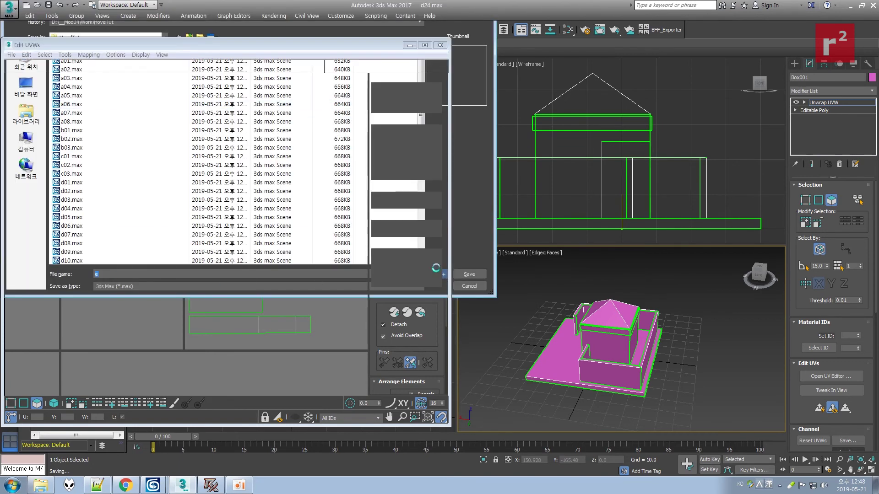
Save an incremental copy of the scene as e02.max.
{"action": "left_click", "coordinate": [9, 8]}
{"action": "left_click", "coordinate": [29, 112]}
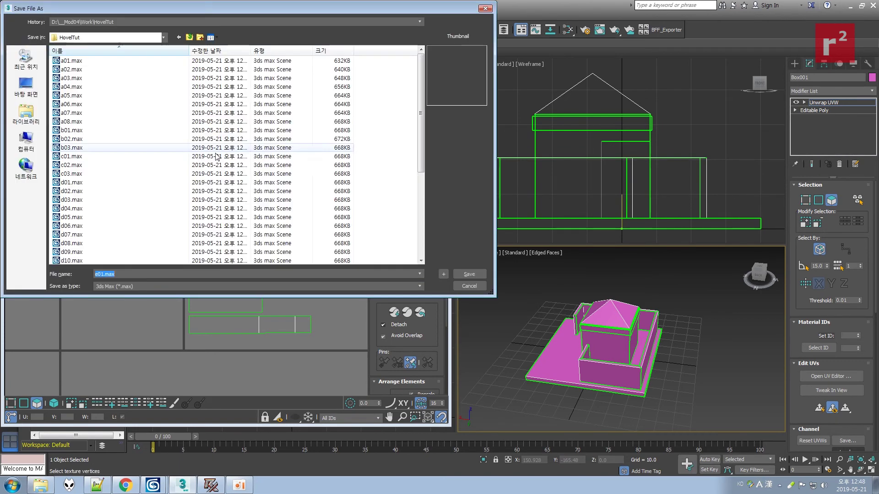
{"action": "left_click", "coordinate": [442, 274]}
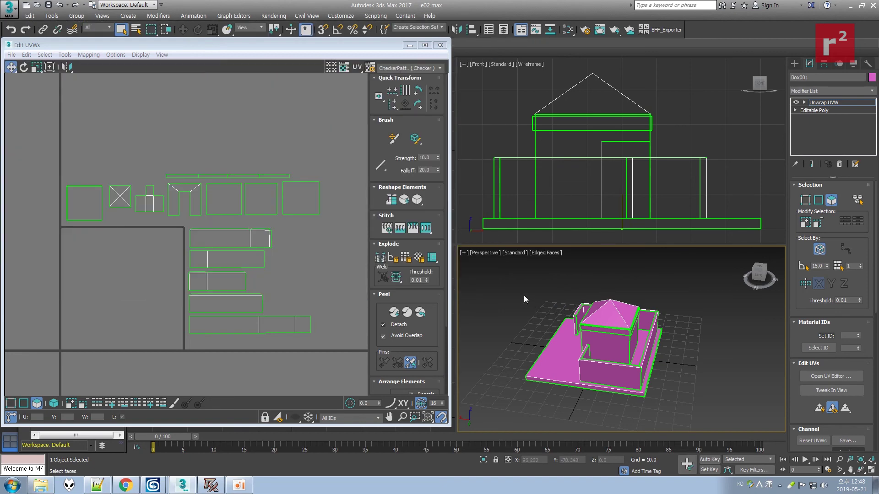
Select the square base slab shell above the UV tile and move it down inside the tile.
{"action": "left_click", "coordinate": [860, 470]}
{"action": "left_click_drag", "start_coordinate": [597, 357], "coordinate": [623, 353]}
{"action": "right_click", "coordinate": [624, 354]}
{"action": "left_click", "coordinate": [173, 155]}
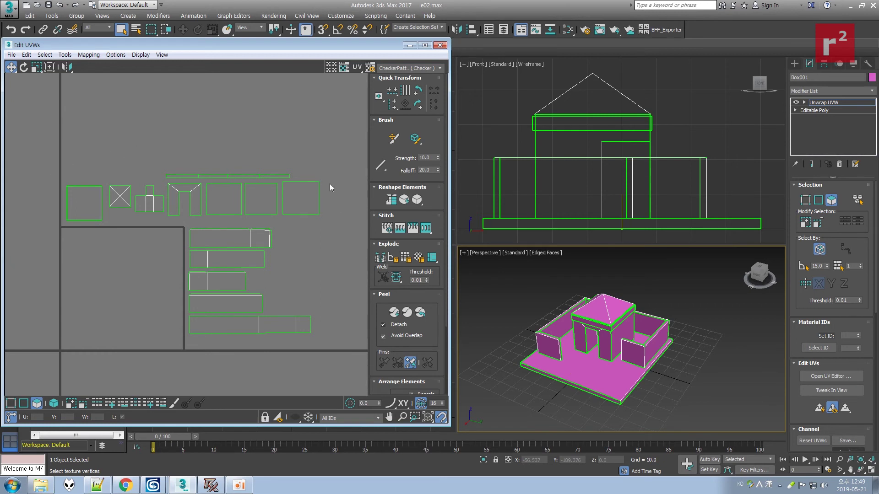
{"action": "left_click_drag", "start_coordinate": [99, 228], "coordinate": [85, 265]}
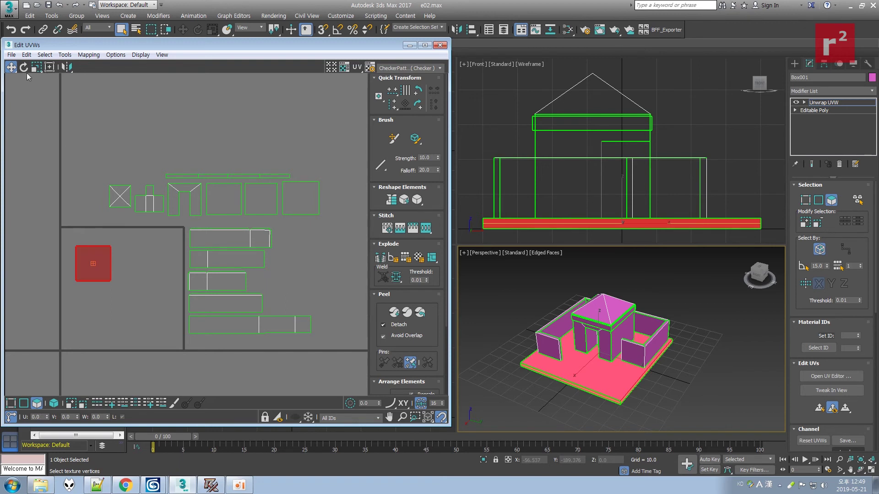
Position the base slab's square shell in the upper-left corner of the UV tile.
{"action": "middle_click_drag", "start_coordinate": [165, 290], "coordinate": [164, 281]}
{"action": "scroll", "coordinate": [163, 288], "scroll_direction": "up", "scroll_amount": 2}
{"action": "key", "text": "r"}
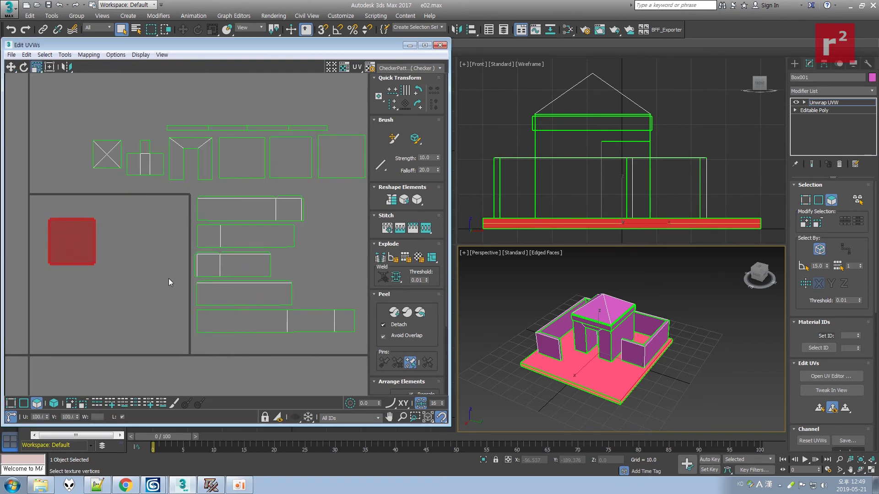
{"action": "left_click_drag", "start_coordinate": [77, 236], "coordinate": [74, 259]}
{"action": "key", "text": "w"}
{"action": "left_click_drag", "start_coordinate": [67, 224], "coordinate": [52, 205]}
{"action": "left_click", "coordinate": [114, 221]}
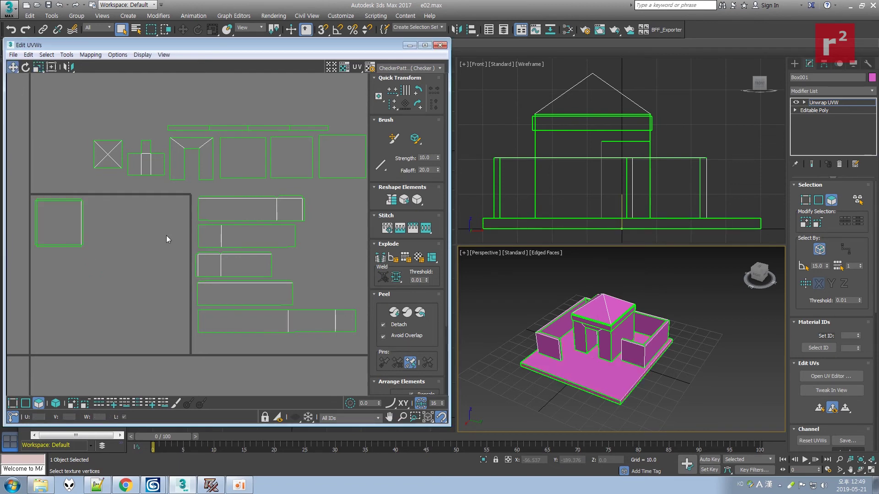
Select all five stacked wall shells, scale them down slightly and move them left so they overlap the UV tile's right edge.
{"action": "left_click", "coordinate": [247, 310]}
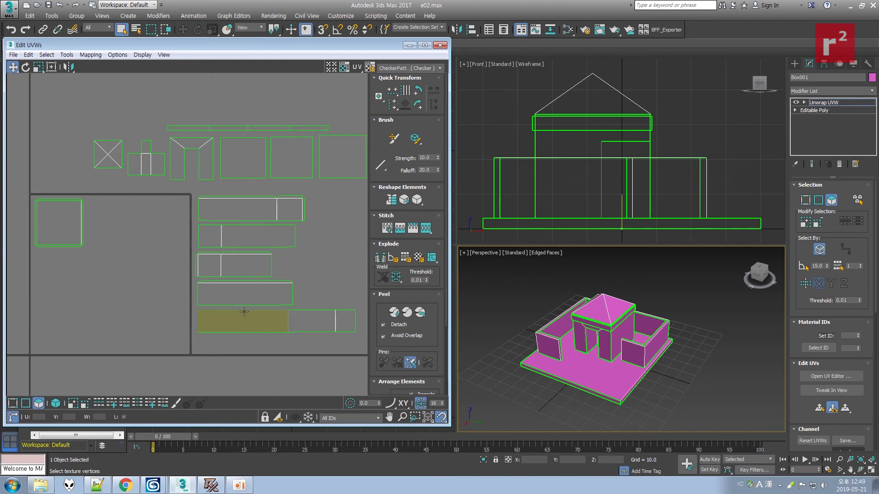
{"action": "left_click_drag", "start_coordinate": [189, 196], "coordinate": [366, 359]}
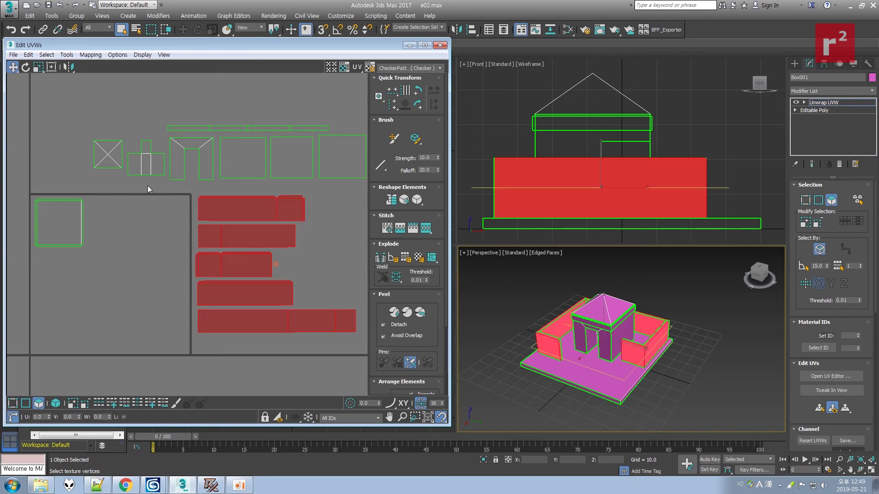
{"action": "left_click", "coordinate": [39, 68]}
{"action": "left_click_drag", "start_coordinate": [207, 202], "coordinate": [215, 229]}
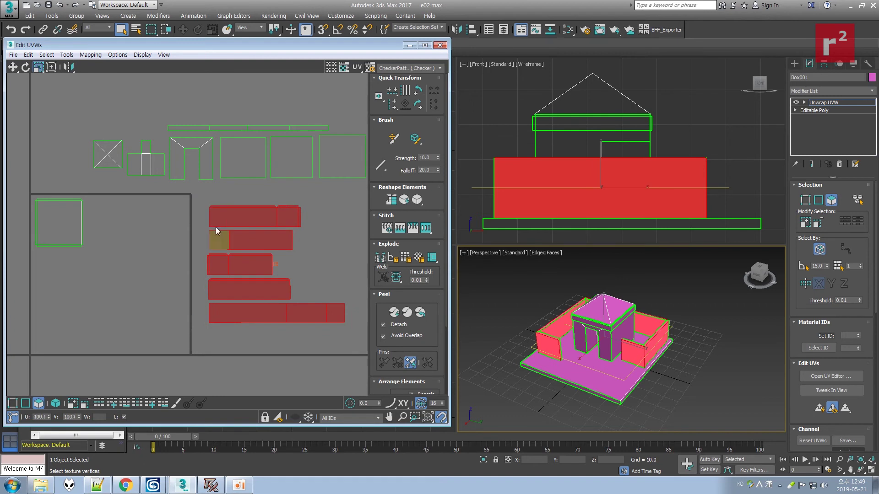
{"action": "left_click", "coordinate": [13, 68]}
{"action": "left_click_drag", "start_coordinate": [266, 218], "coordinate": [204, 227]}
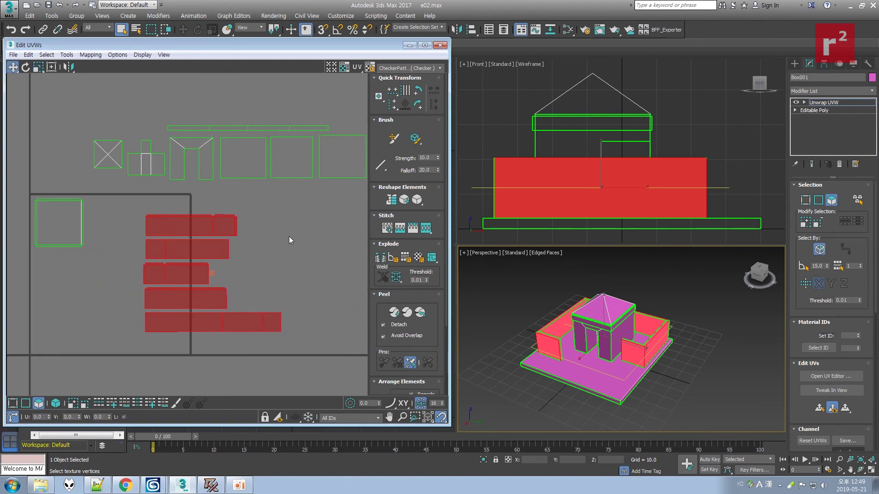
{"action": "left_click", "coordinate": [255, 246]}
Try placing the fourth wall shell to the right of the third one and undo the move.
{"action": "left_click", "coordinate": [215, 300]}
{"action": "left_click_drag", "start_coordinate": [215, 300], "coordinate": [282, 274]}
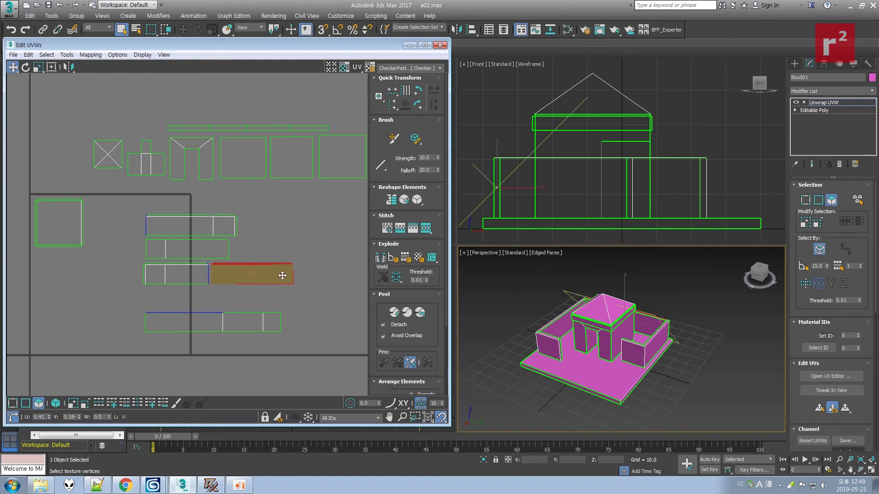
{"action": "mouse_move", "coordinate": [115, 303]}
{"action": "left_mouse_down"}
{"action": "mouse_move", "coordinate": [359, 341]}
{"action": "mouse_move", "coordinate": [355, 330]}
{"action": "mouse_move", "coordinate": [108, 311]}
{"action": "left_mouse_up"}
{"action": "key", "text": "ctrl+z"}
{"action": "key", "text": "ctrl+z"}
{"action": "key", "text": "ctrl+z"}
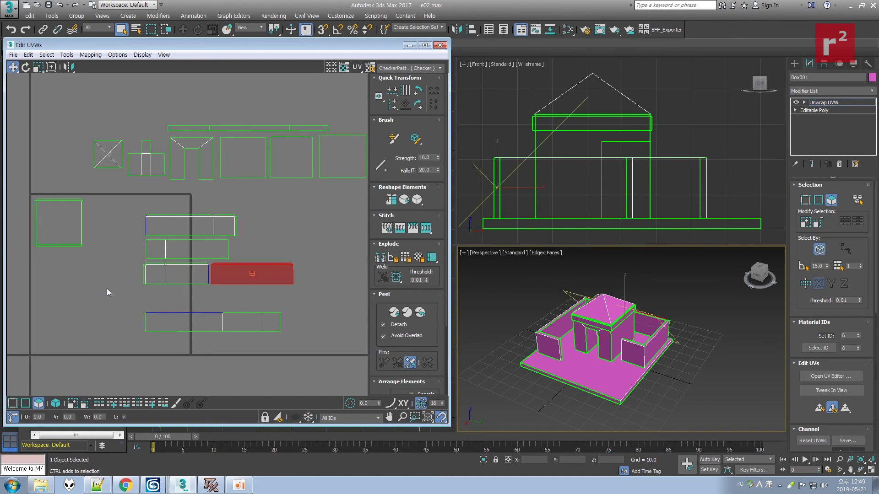
Place the third wall shell to the right of the second and move the two lower shells up into the gap.
{"action": "left_click_drag", "start_coordinate": [178, 274], "coordinate": [265, 247]}
{"action": "left_click", "coordinate": [271, 274]}
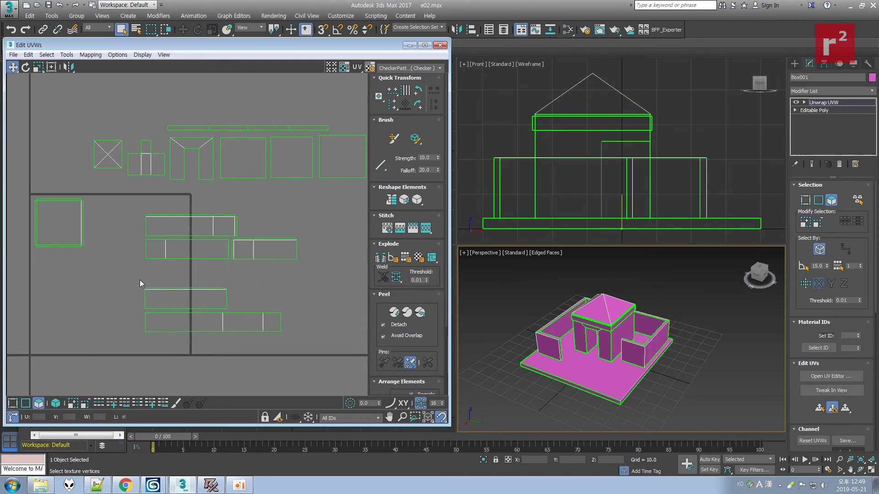
{"action": "left_click_drag", "start_coordinate": [139, 278], "coordinate": [321, 349]}
{"action": "left_click_drag", "start_coordinate": [187, 294], "coordinate": [178, 269]}
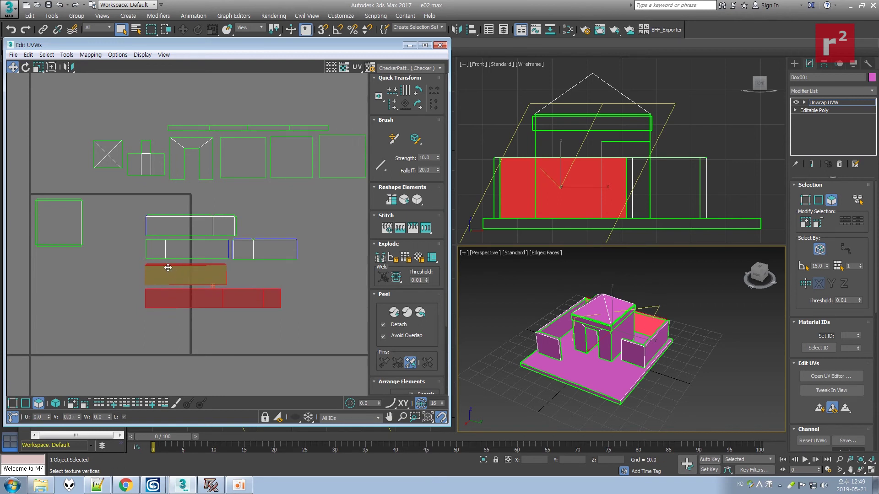
{"action": "left_click", "coordinate": [130, 273]}
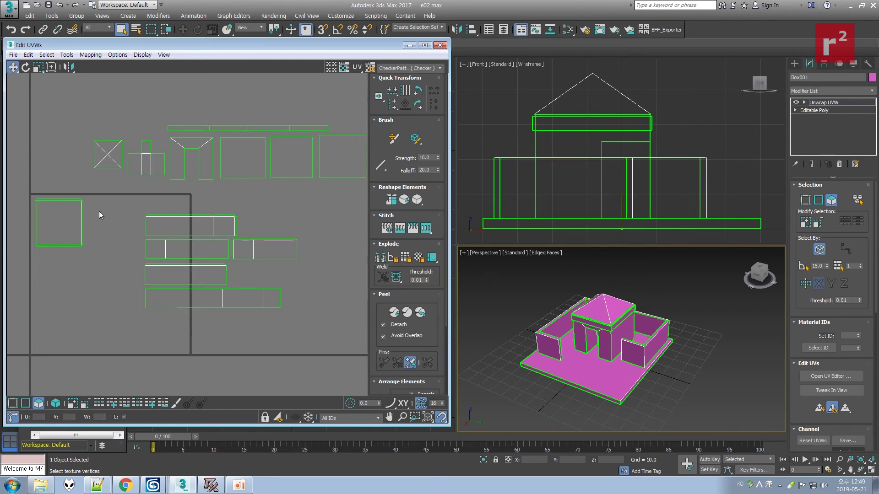
Undo the rearrangement of the third wall shell and the two lower shells, restoring the five-row stack.
{"action": "left_click_drag", "start_coordinate": [134, 211], "coordinate": [319, 294]}
{"action": "left_click", "coordinate": [266, 233]}
{"action": "key", "text": "ctrl+z"}
{"action": "key", "text": "ctrl+z"}
{"action": "key", "text": "ctrl+z"}
{"action": "key", "text": "ctrl+z"}
{"action": "key", "text": "ctrl+z"}
{"action": "key", "text": "ctrl+z"}
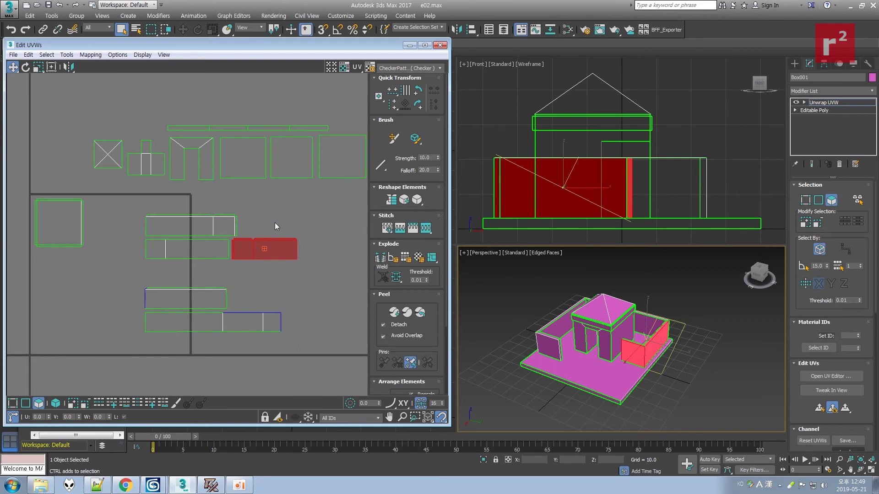
{"action": "key", "text": "ctrl+z"}
Move all five wall shells into the UV tile below the base slab's shell and scale them down together to fit.
{"action": "left_click_drag", "start_coordinate": [140, 214], "coordinate": [256, 320]}
{"action": "left_click_drag", "start_coordinate": [184, 226], "coordinate": [100, 259]}
{"action": "left_click", "coordinate": [39, 67]}
{"action": "left_click", "coordinate": [102, 265]}
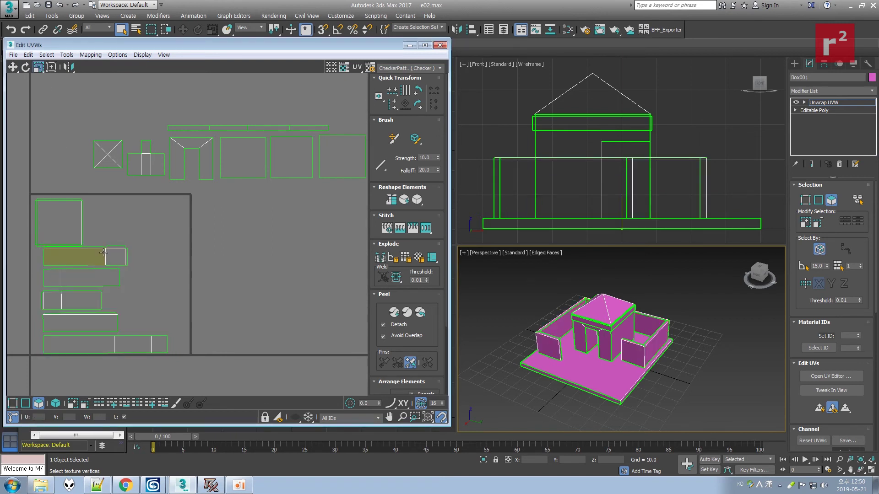
{"action": "key", "text": "ctrl+z"}
{"action": "left_click_drag", "start_coordinate": [91, 255], "coordinate": [96, 262]}
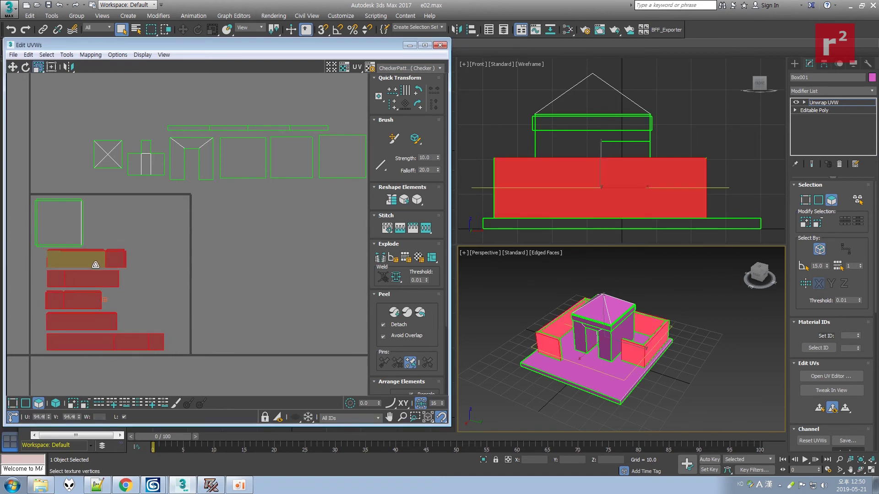
Shift the stack of five wall shells left to line up under the base slab's shell at the tile's left edge.
{"action": "left_click", "coordinate": [13, 67]}
{"action": "left_click_drag", "start_coordinate": [83, 259], "coordinate": [70, 262]}
{"action": "left_click", "coordinate": [151, 259]}
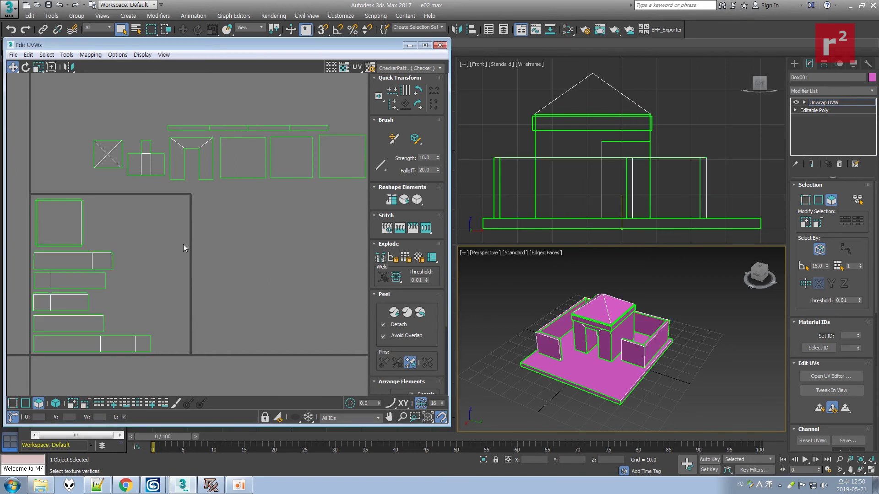
Save an incremental copy of the scene as e03.max.
{"action": "left_click", "coordinate": [10, 8]}
{"action": "left_click", "coordinate": [11, 9]}
{"action": "left_click", "coordinate": [11, 11]}
{"action": "left_click", "coordinate": [29, 110]}
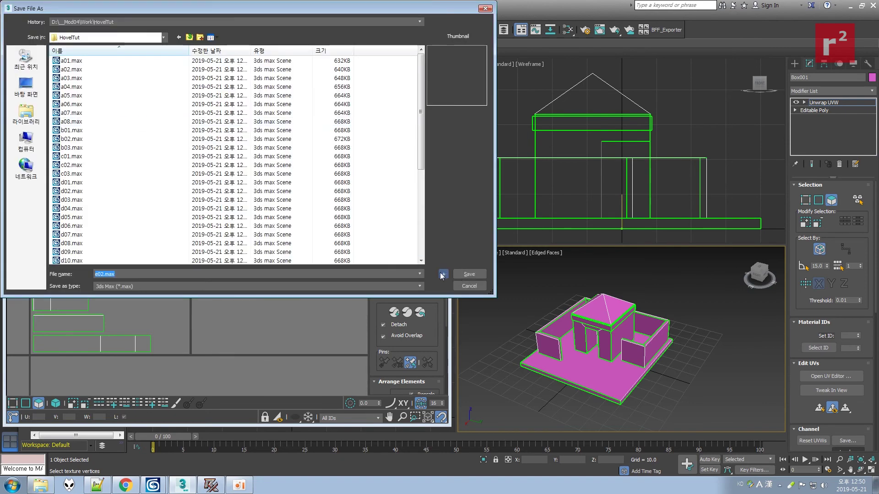
{"action": "left_click", "coordinate": [444, 275]}
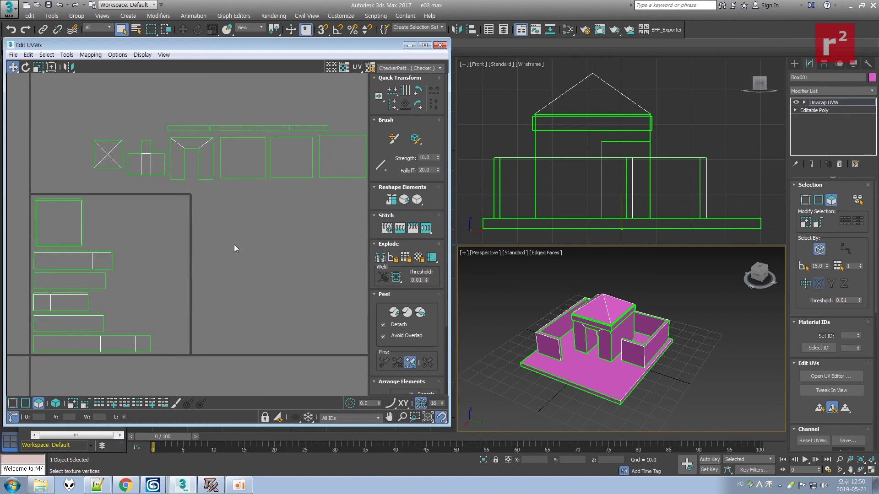
Select the whole roof shell, scale it up and move it into the UV tile beside the base slab's shell.
{"action": "left_click", "coordinate": [108, 165]}
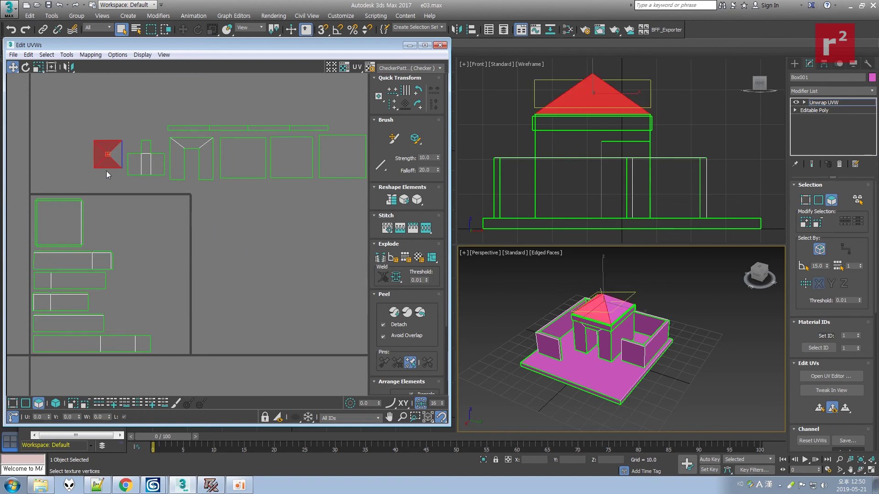
{"action": "left_click_drag", "start_coordinate": [69, 105], "coordinate": [121, 174]}
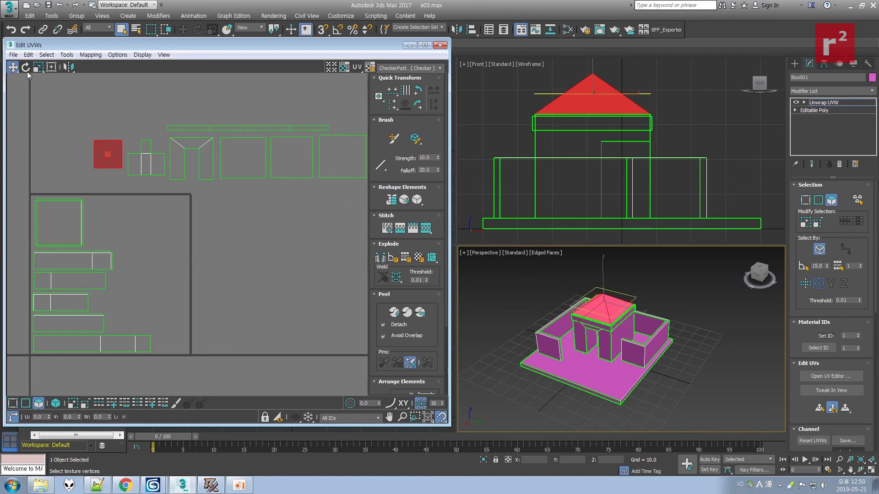
{"action": "left_click", "coordinate": [38, 67]}
{"action": "left_click_drag", "start_coordinate": [54, 125], "coordinate": [107, 144]}
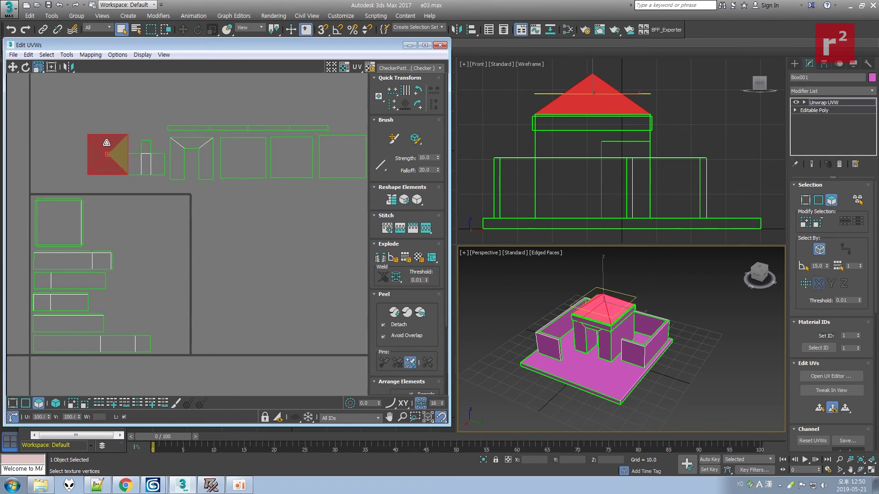
{"action": "key", "text": "w"}
{"action": "left_click_drag", "start_coordinate": [107, 154], "coordinate": [107, 221]}
Move the doorway recess shell into the UV tile beside the fourth enclosure wall shell and scale it down slightly.
{"action": "left_click", "coordinate": [115, 150]}
{"action": "left_click_drag", "start_coordinate": [104, 136], "coordinate": [126, 318]}
{"action": "left_click", "coordinate": [38, 66]}
{"action": "key", "text": "w"}
{"action": "left_click", "coordinate": [240, 263]}
{"action": "left_click", "coordinate": [218, 287]}
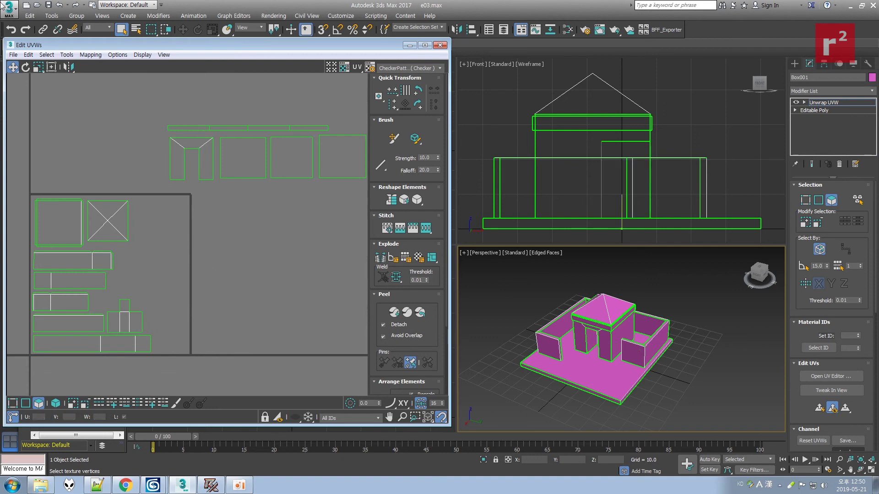
Save a copy of the scene as e04.max.
{"action": "left_click", "coordinate": [8, 12]}
{"action": "left_click", "coordinate": [8, 15]}
{"action": "left_click", "coordinate": [8, 15]}
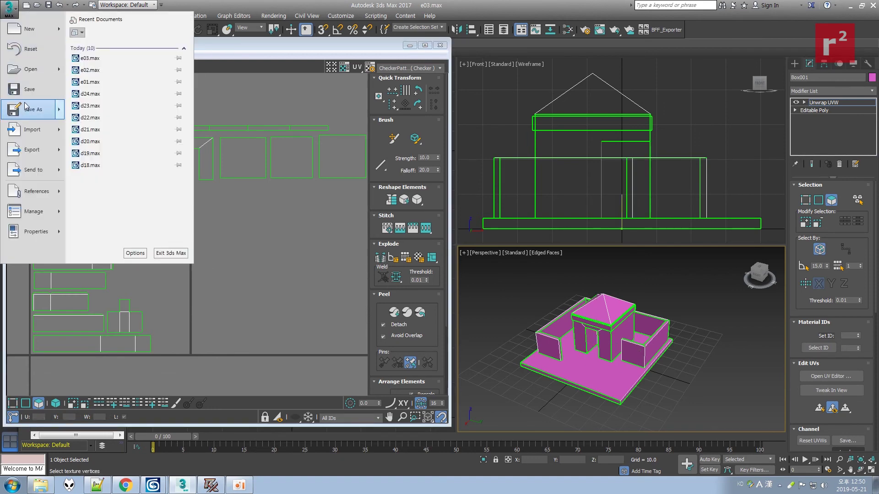
{"action": "left_click", "coordinate": [18, 108]}
{"action": "type", "text": "e04"}
{"action": "key", "text": "Return"}
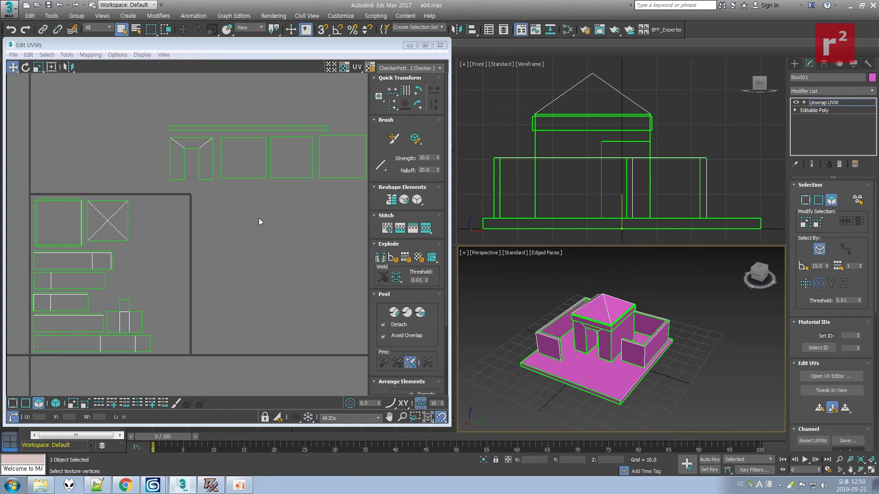
Arrange the four building wall shells above the tile into a compact two-by-two block.
{"action": "scroll", "coordinate": [268, 196], "scroll_direction": "down", "scroll_amount": 2}
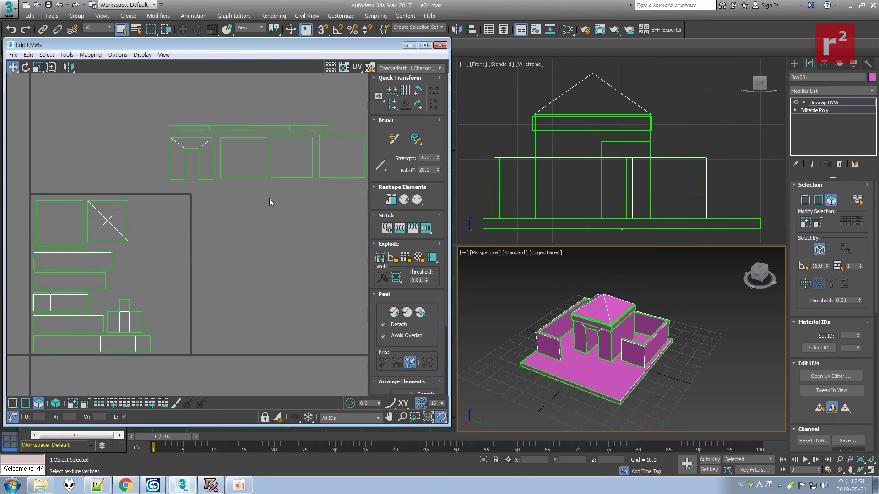
{"action": "middle_click_drag", "start_coordinate": [245, 231], "coordinate": [233, 255]}
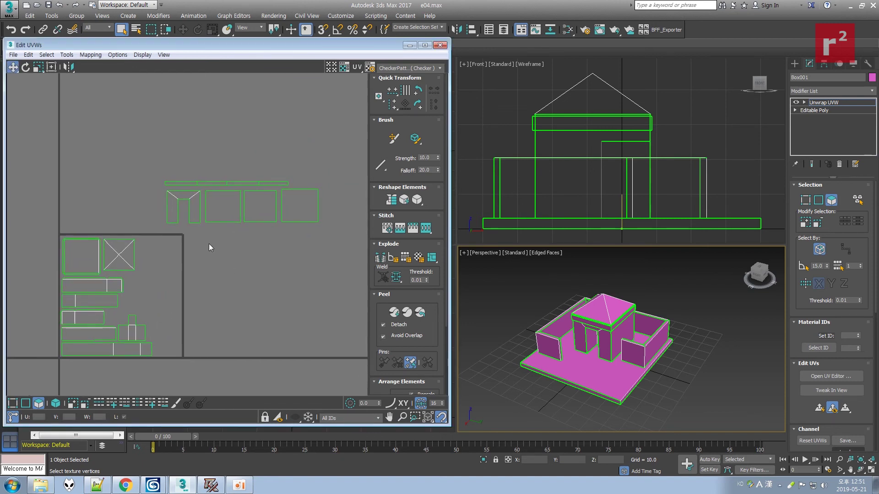
{"action": "left_click_drag", "start_coordinate": [158, 190], "coordinate": [210, 226]}
{"action": "left_click", "coordinate": [209, 227]}
{"action": "left_click_drag", "start_coordinate": [326, 205], "coordinate": [326, 204]}
{"action": "left_click_drag", "start_coordinate": [310, 200], "coordinate": [233, 236]}
{"action": "left_click", "coordinate": [300, 237]}
{"action": "left_click", "coordinate": [183, 242]}
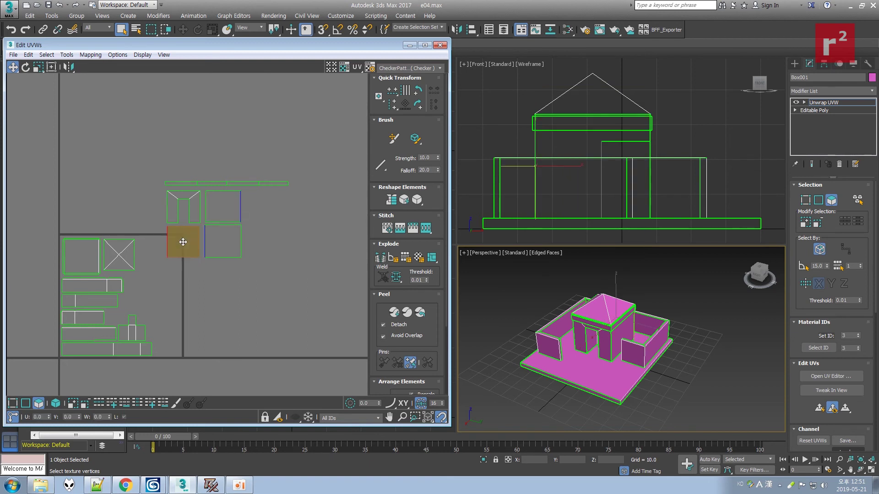
{"action": "left_click", "coordinate": [253, 240]}
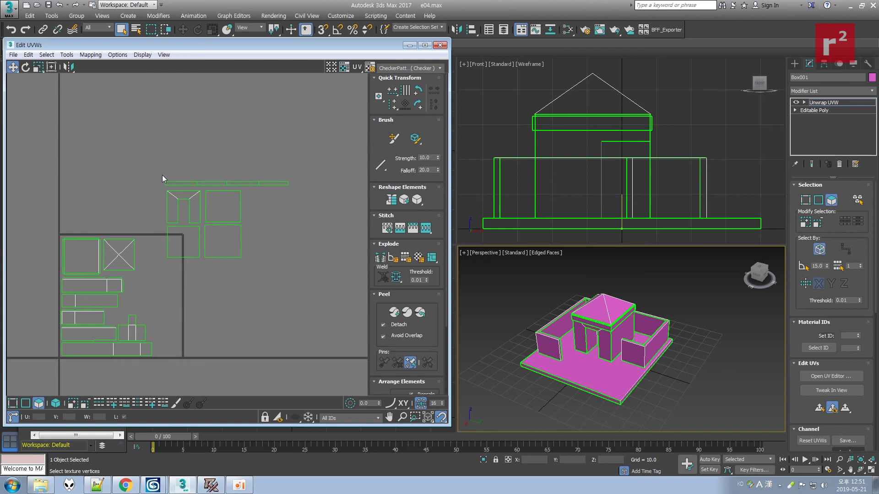
Select the two-by-two block of building wall shells and move it down to overlap the UV tile's right edge.
{"action": "left_click", "coordinate": [256, 184]}
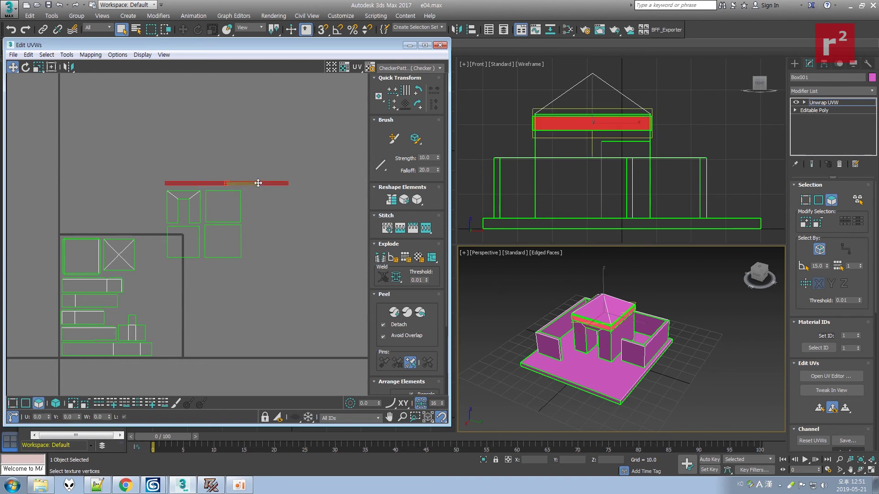
{"action": "left_click_drag", "start_coordinate": [158, 192], "coordinate": [294, 270]}
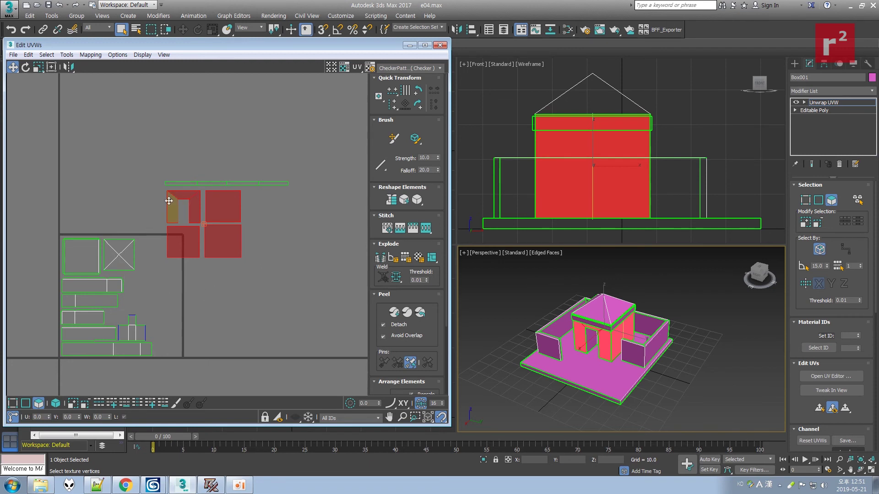
{"action": "left_click_drag", "start_coordinate": [230, 206], "coordinate": [198, 265]}
{"action": "scroll", "coordinate": [112, 319], "scroll_direction": "up", "scroll_amount": 3}
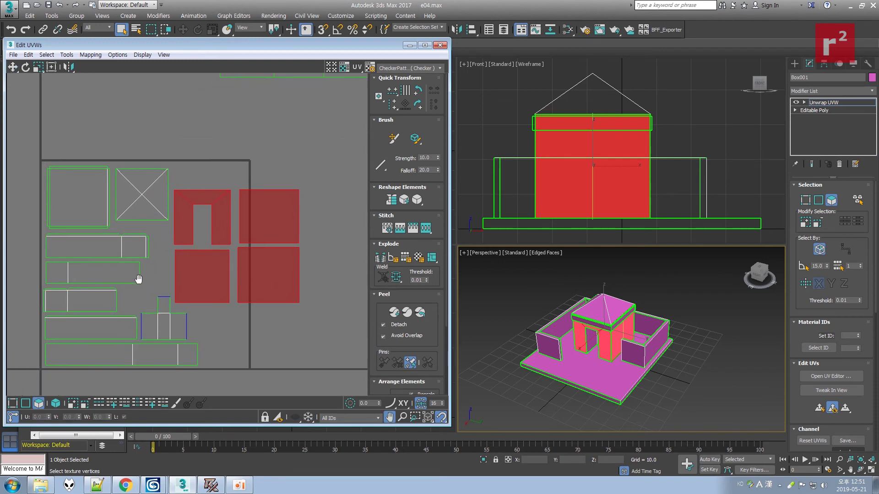
Save an incremental copy of the scene as e05.max.
{"action": "left_click", "coordinate": [4, 11]}
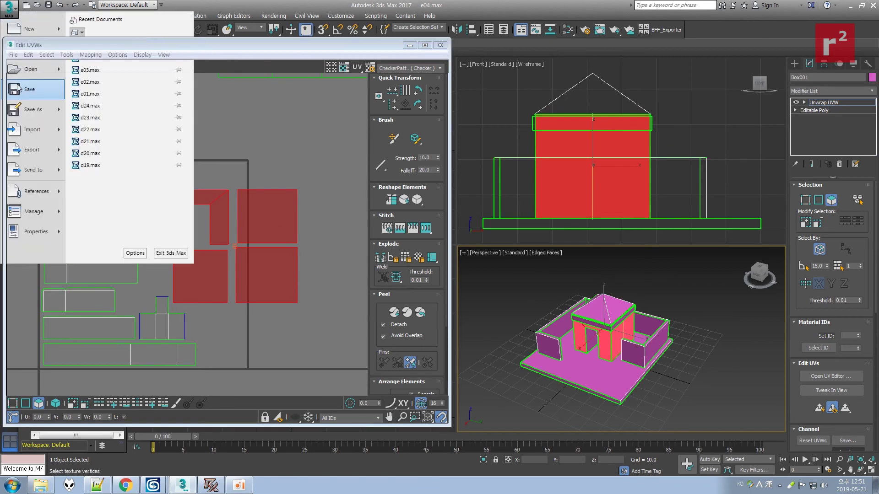
{"action": "left_click", "coordinate": [3, 11]}
{"action": "left_click", "coordinate": [9, 10]}
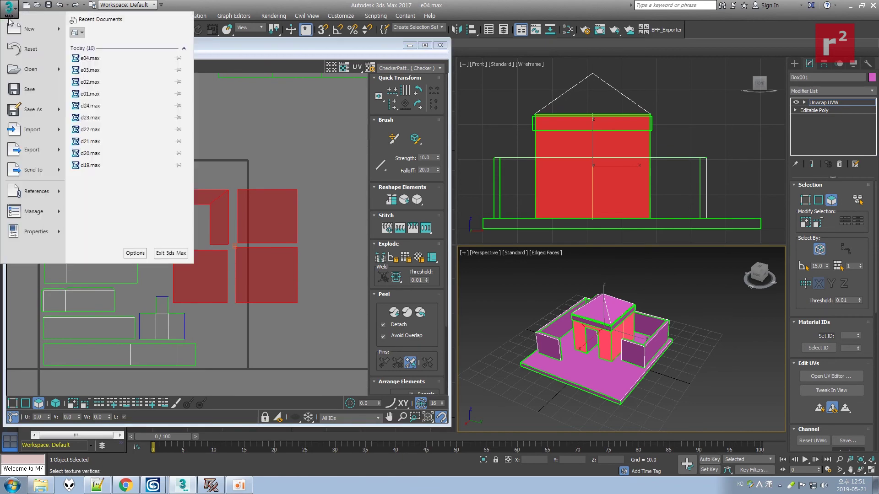
{"action": "left_click", "coordinate": [28, 110]}
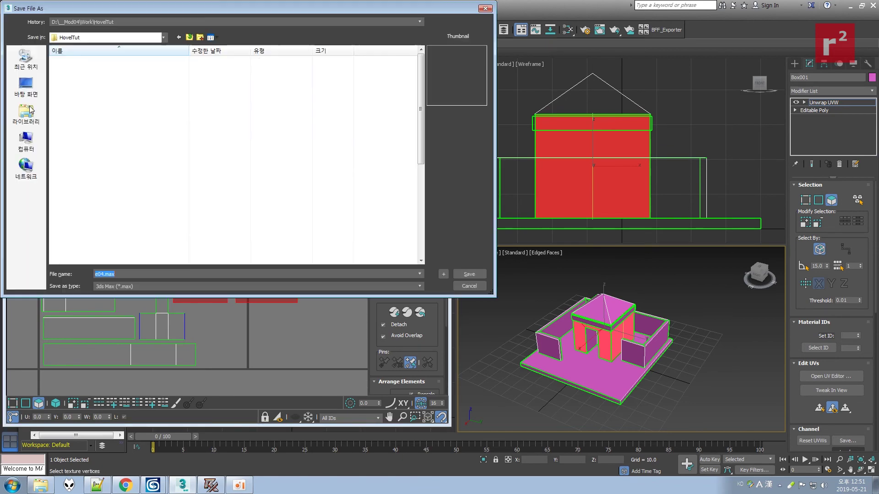
{"action": "left_click", "coordinate": [443, 274]}
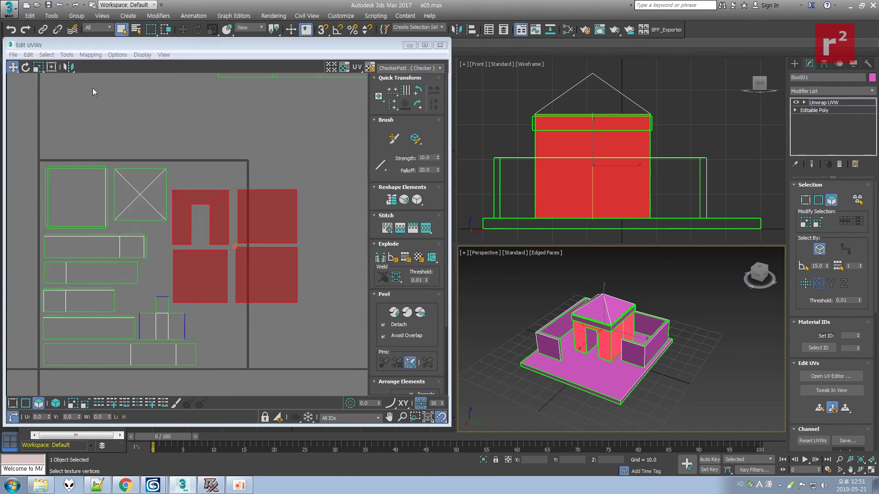
Shift the block of four building wall shells right and scale it down to fit the free tile space.
{"action": "mouse_move", "coordinate": [269, 212]}
{"action": "left_mouse_down"}
{"action": "mouse_move", "coordinate": [273, 229]}
{"action": "mouse_move", "coordinate": [284, 215]}
{"action": "left_mouse_up"}
{"action": "left_click", "coordinate": [39, 67]}
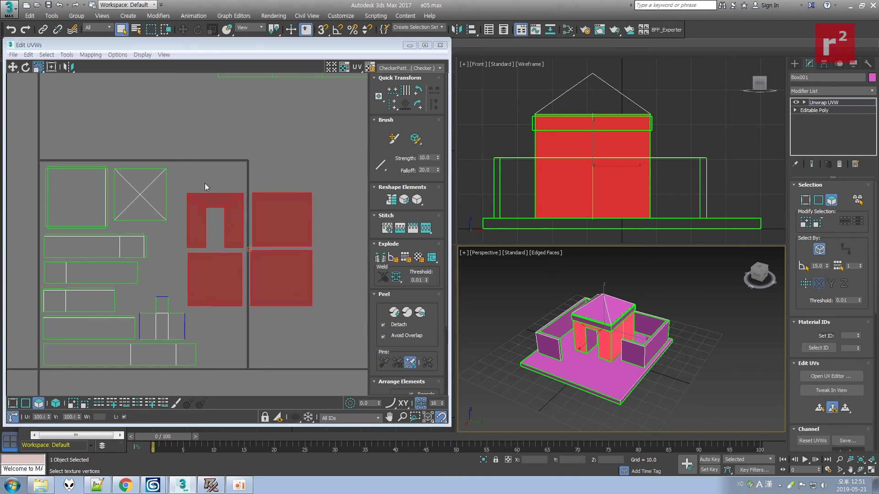
{"action": "left_click_drag", "start_coordinate": [287, 246], "coordinate": [270, 183]}
{"action": "left_click", "coordinate": [13, 66]}
Move the doorway recess shell outside the tile and place the building wall block beside the enclosure wall rows.
{"action": "left_click_drag", "start_coordinate": [147, 295], "coordinate": [185, 322]}
{"action": "left_click_drag", "start_coordinate": [171, 319], "coordinate": [273, 312]}
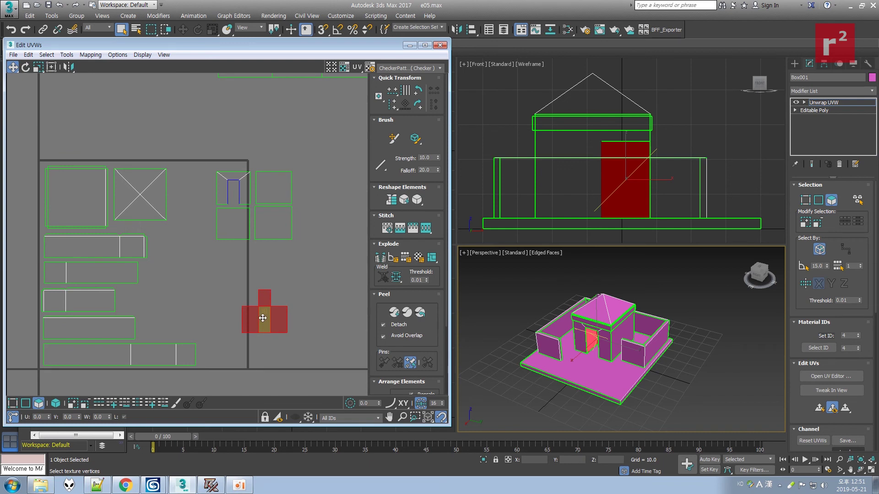
{"action": "left_click_drag", "start_coordinate": [262, 317], "coordinate": [283, 311]}
{"action": "left_click_drag", "start_coordinate": [334, 219], "coordinate": [212, 174]}
{"action": "left_click_drag", "start_coordinate": [286, 227], "coordinate": [212, 318]}
{"action": "left_click", "coordinate": [197, 226]}
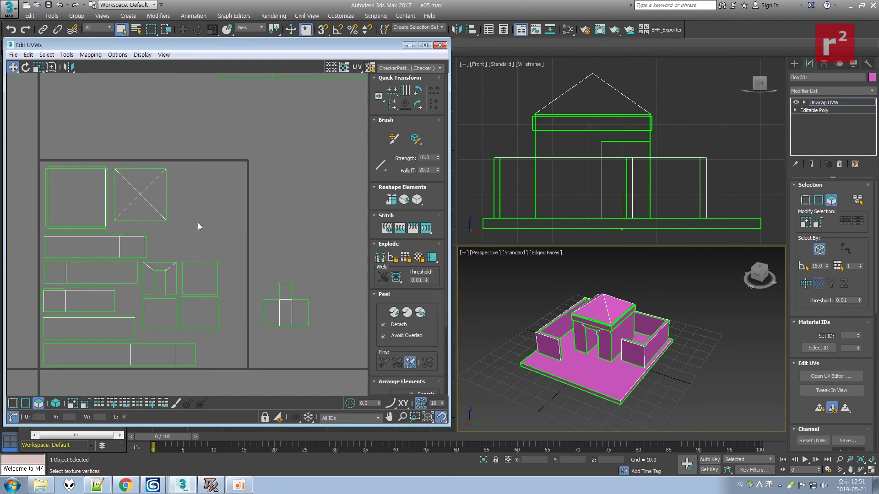
Enlarge the four building wall shells slightly, nudge them clear of the wall rows, and place the doorway recess shell above them.
{"action": "left_click_drag", "start_coordinate": [141, 261], "coordinate": [211, 316]}
{"action": "left_click", "coordinate": [38, 67]}
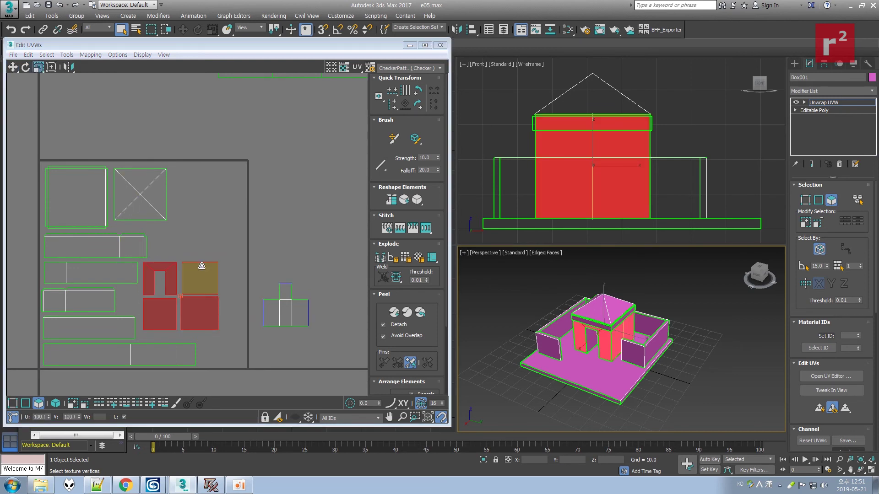
{"action": "left_click_drag", "start_coordinate": [192, 278], "coordinate": [193, 274]}
{"action": "left_click", "coordinate": [13, 67]}
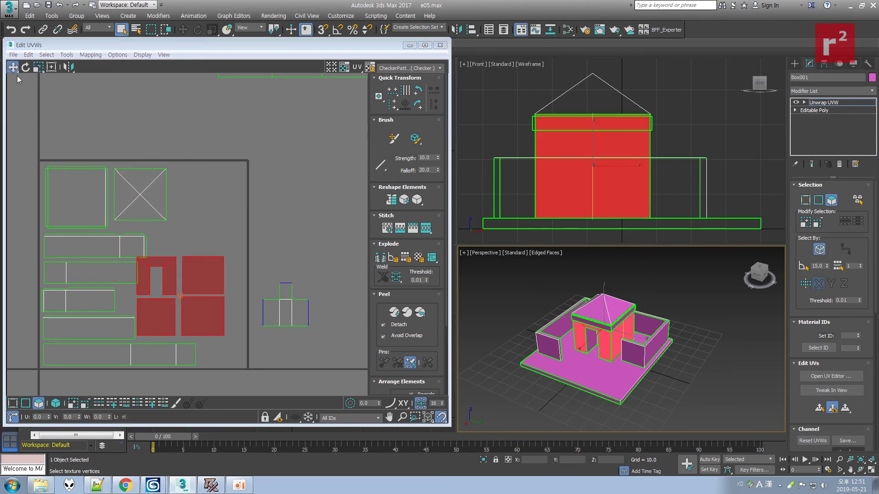
{"action": "left_click_drag", "start_coordinate": [196, 272], "coordinate": [200, 278]}
{"action": "left_click_drag", "start_coordinate": [278, 269], "coordinate": [174, 237]}
{"action": "left_click", "coordinate": [281, 213]}
Select the long eave strip shell above the tile and scale it down uniformly.
{"action": "scroll", "coordinate": [281, 200], "scroll_direction": "down", "scroll_amount": 2}
{"action": "middle_click_drag", "start_coordinate": [251, 125], "coordinate": [192, 163]}
{"action": "left_click", "coordinate": [253, 141]}
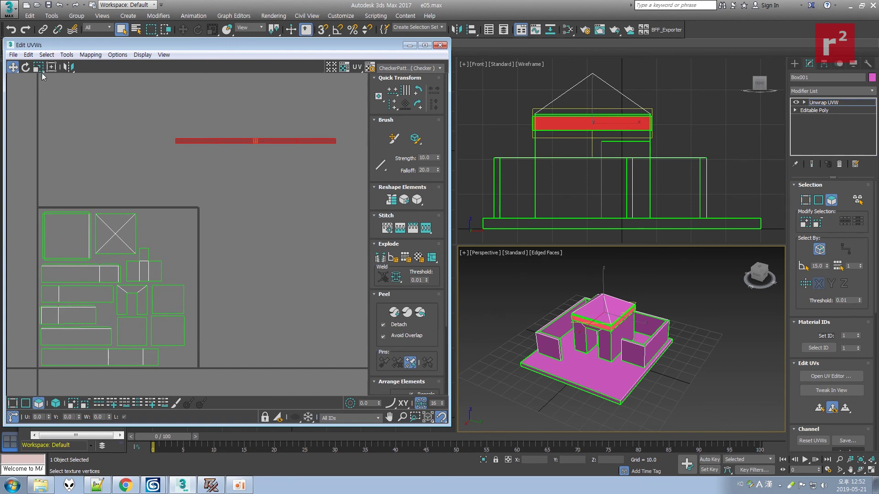
{"action": "left_click", "coordinate": [39, 68]}
{"action": "mouse_move", "coordinate": [260, 142]}
{"action": "left_mouse_down"}
{"action": "mouse_move", "coordinate": [263, 194]}
{"action": "mouse_move", "coordinate": [249, 200]}
{"action": "mouse_move", "coordinate": [276, 146]}
{"action": "mouse_move", "coordinate": [254, 156]}
{"action": "left_mouse_up"}
Break off the right half of the eave strip and place it directly beneath the left half.
{"action": "left_click", "coordinate": [262, 148]}
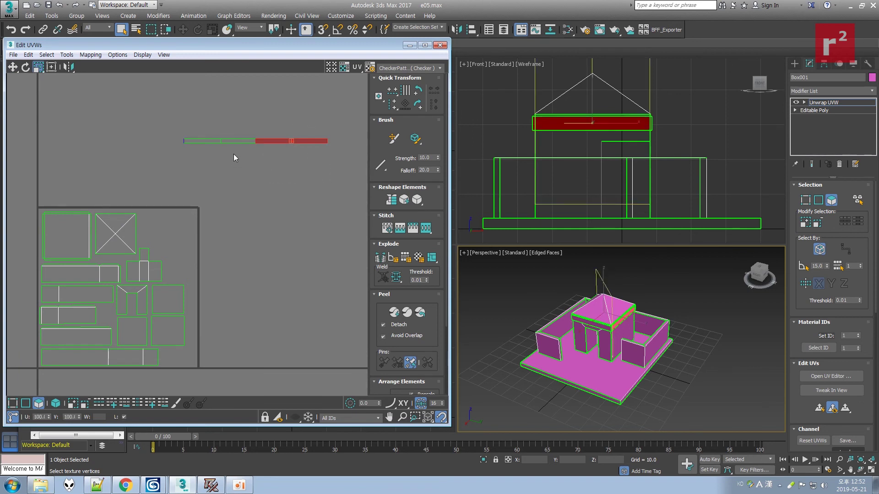
{"action": "right_click", "coordinate": [216, 102]}
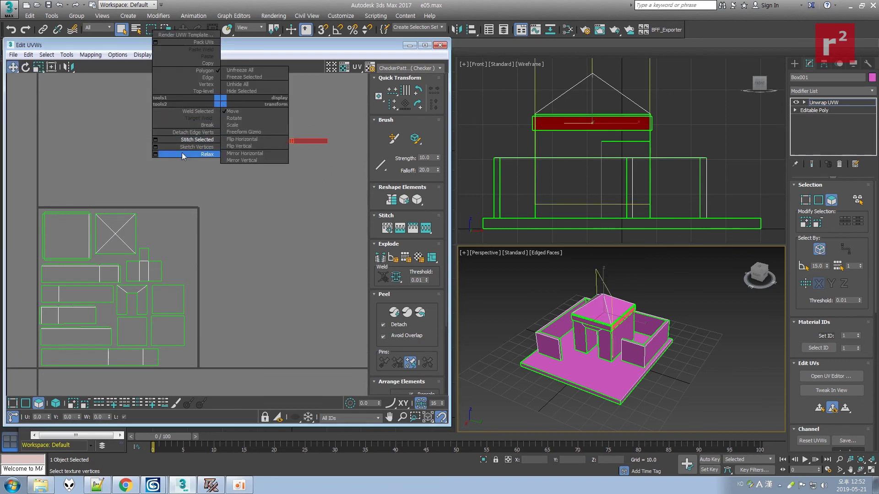
{"action": "left_click", "coordinate": [183, 125]}
{"action": "left_click_drag", "start_coordinate": [314, 141], "coordinate": [243, 149]}
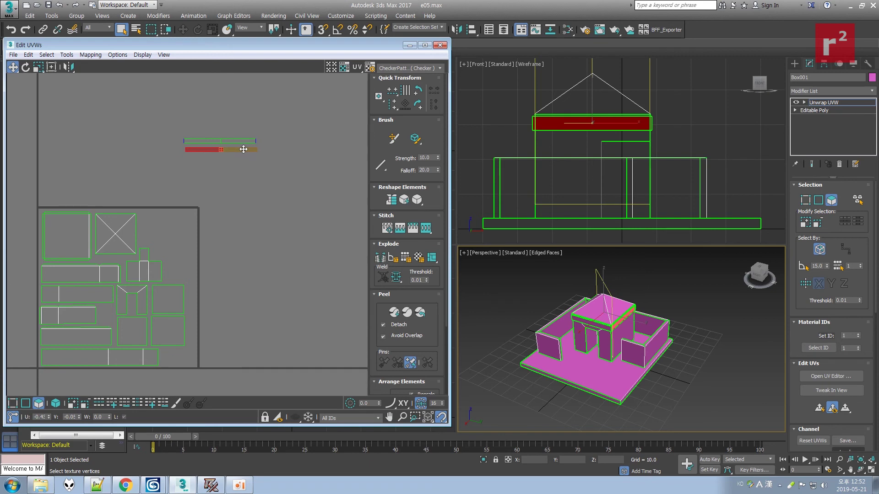
Move both eave strip halves into the tile's upper right corner beside the roof shell and scale them down to fit.
{"action": "left_click_drag", "start_coordinate": [350, 114], "coordinate": [140, 187]}
{"action": "left_click_drag", "start_coordinate": [226, 142], "coordinate": [186, 222]}
{"action": "left_click", "coordinate": [196, 92]}
{"action": "left_click", "coordinate": [37, 65]}
{"action": "left_click", "coordinate": [14, 67]}
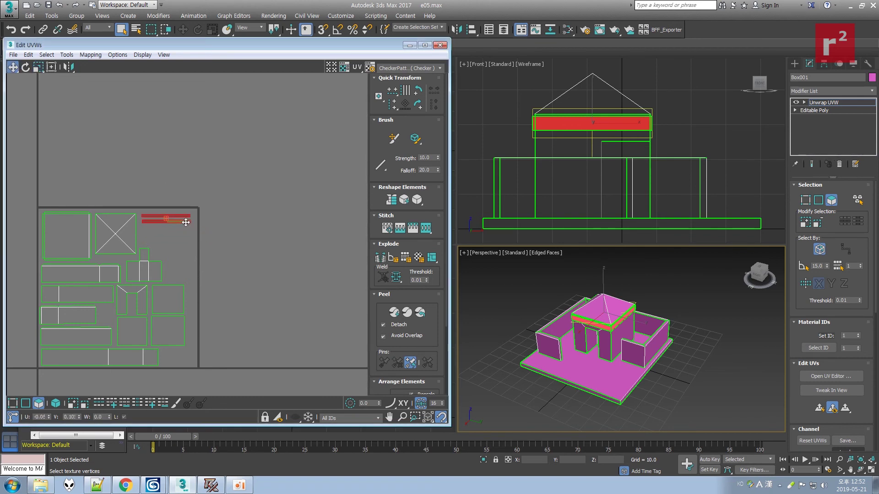
{"action": "left_click", "coordinate": [229, 226]}
Save the packed UV layout in the current scene file and close the UV editor.
{"action": "middle_click_drag", "start_coordinate": [137, 298], "coordinate": [217, 249]}
{"action": "scroll", "coordinate": [217, 249], "scroll_direction": "up", "scroll_amount": 5}
{"action": "left_click", "coordinate": [252, 228]}
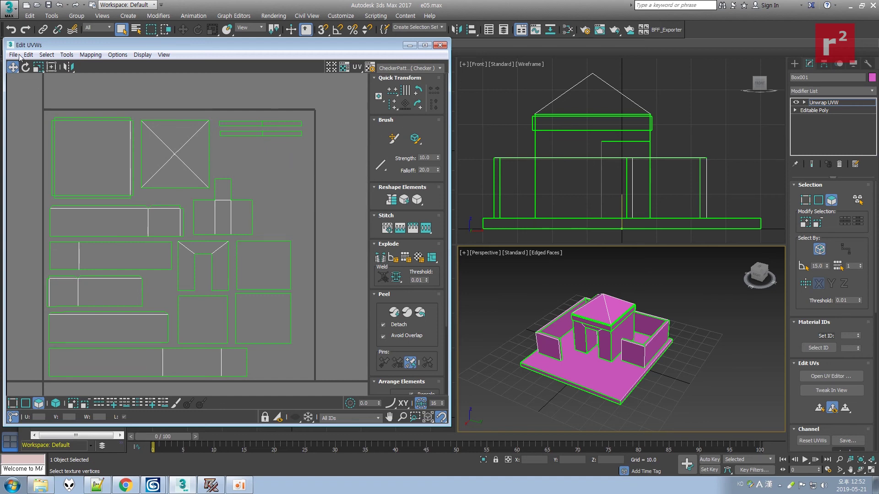
{"action": "left_click", "coordinate": [9, 9]}
{"action": "left_click", "coordinate": [28, 90]}
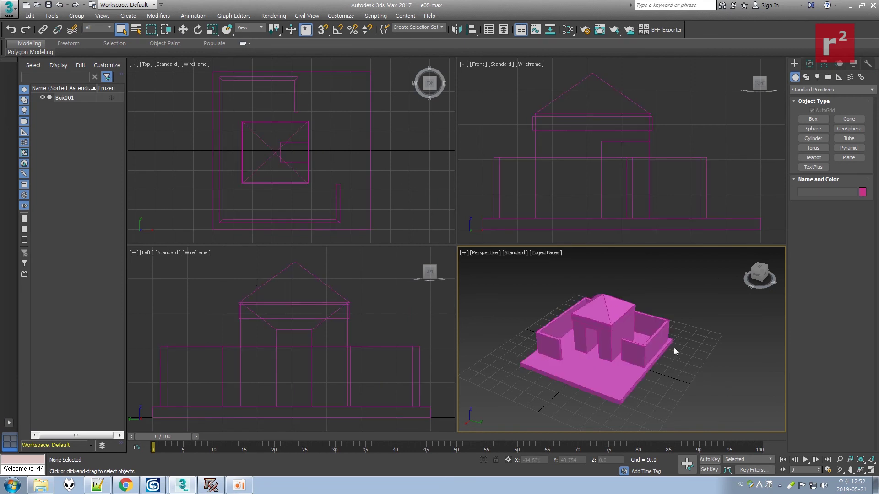
Reselect the hovel, switch its Unwrap UVW to polygon selection and grow a selection over the building wall faces to check them.
{"action": "left_click", "coordinate": [674, 347]}
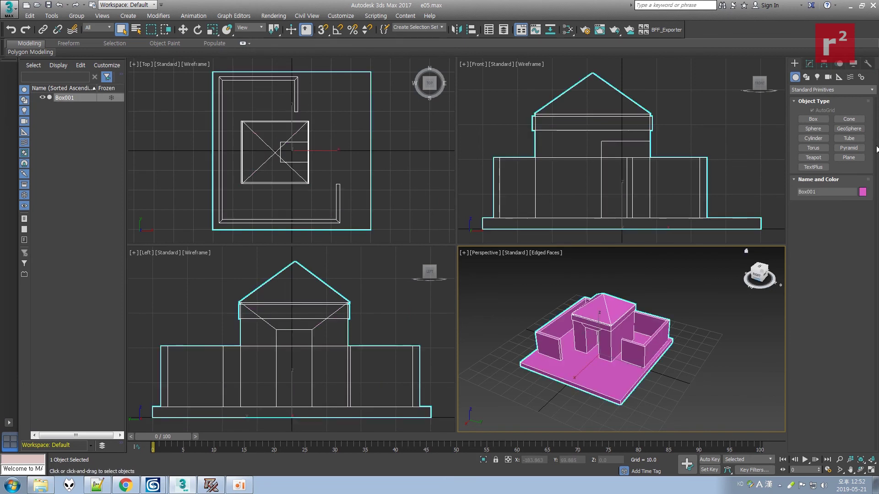
{"action": "left_click", "coordinate": [809, 64]}
{"action": "left_click", "coordinate": [661, 309]}
{"action": "left_click", "coordinate": [655, 329]}
{"action": "left_click", "coordinate": [831, 201]}
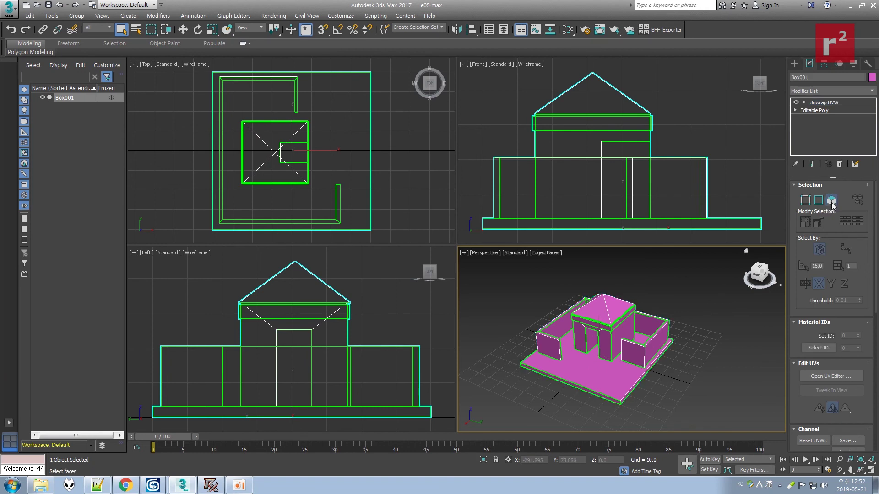
{"action": "left_click", "coordinate": [612, 339]}
{"action": "left_click", "coordinate": [804, 222]}
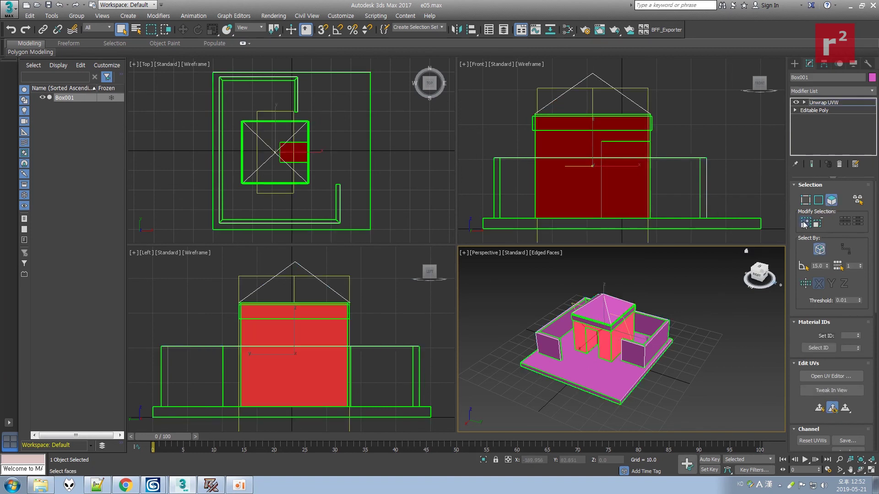
Check the roof faces by growing a selection from one roof face, and finish by deselecting the hovel.
{"action": "left_click", "coordinate": [672, 298]}
{"action": "left_click", "coordinate": [608, 308]}
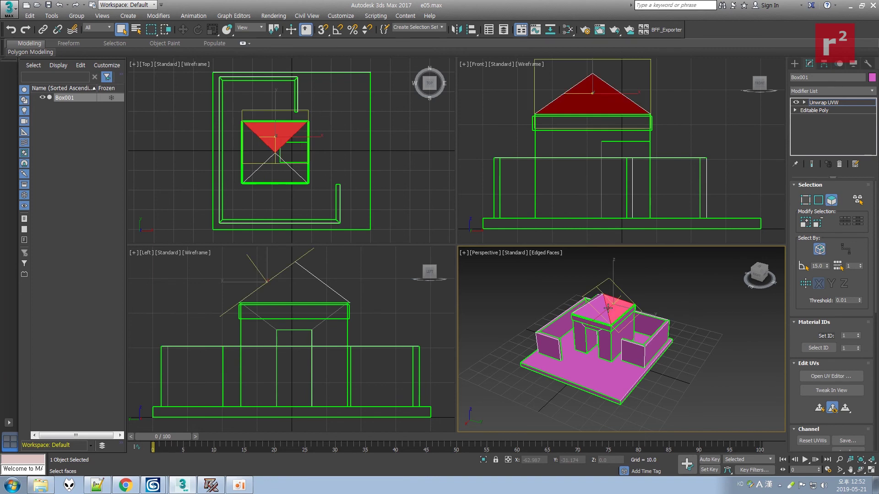
{"action": "left_click", "coordinate": [805, 223]}
{"action": "left_click", "coordinate": [724, 301]}
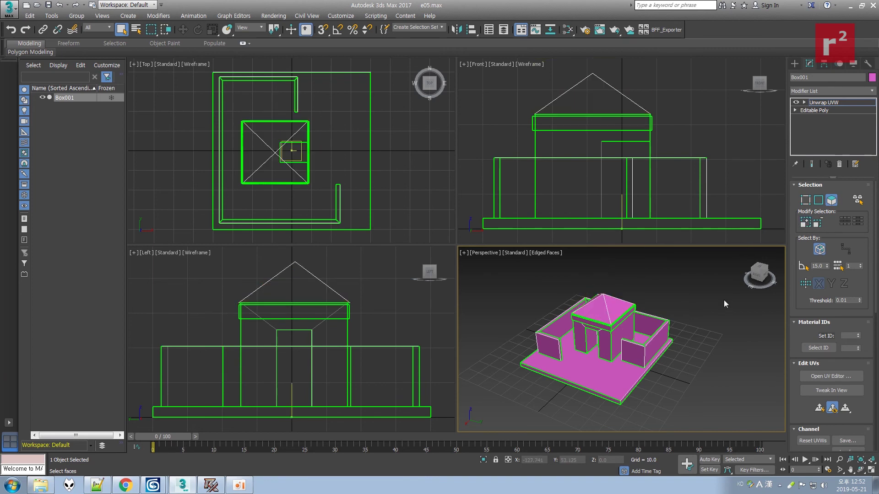
{"action": "left_click", "coordinate": [794, 64]}
{"action": "left_click", "coordinate": [679, 299]}
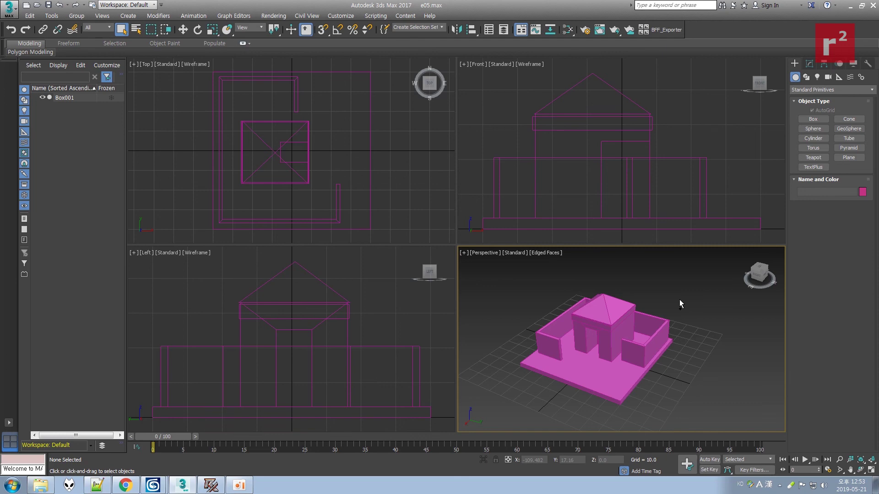
Save the scene as f01.max, followed by an incremental copy named f02.max.
{"action": "left_click", "coordinate": [8, 8]}
{"action": "left_click", "coordinate": [22, 115]}
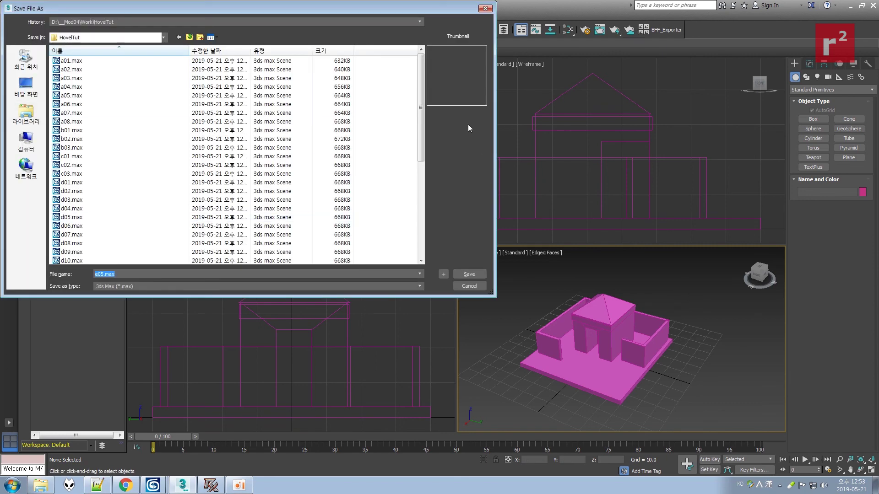
{"action": "type", "text": "f"}
{"action": "left_click", "coordinate": [443, 274]}
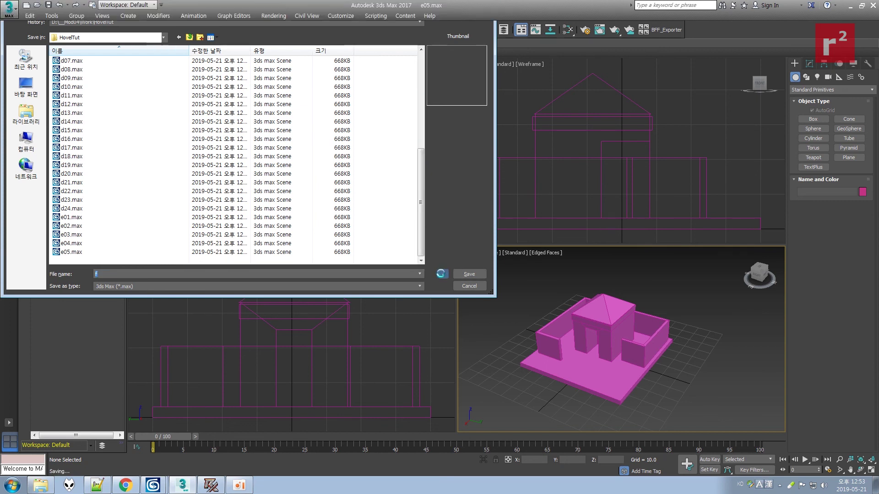
{"action": "left_click", "coordinate": [3, 9]}
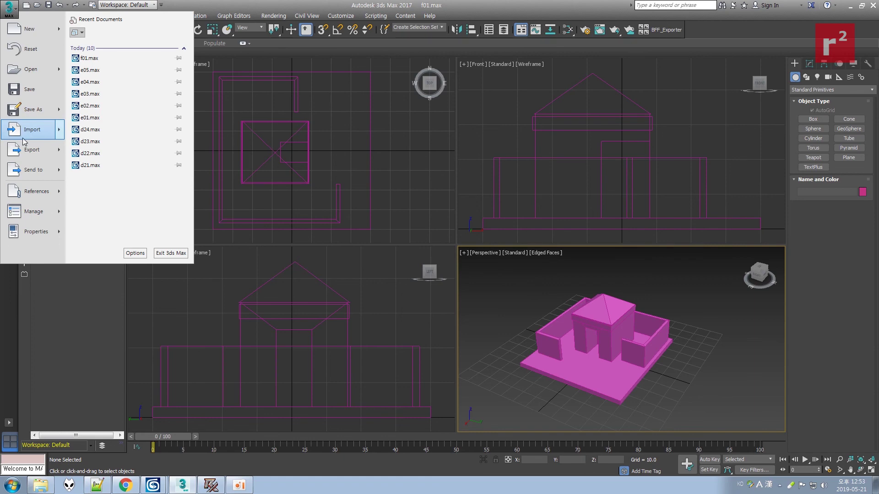
{"action": "left_click", "coordinate": [22, 111]}
{"action": "left_click", "coordinate": [441, 274]}
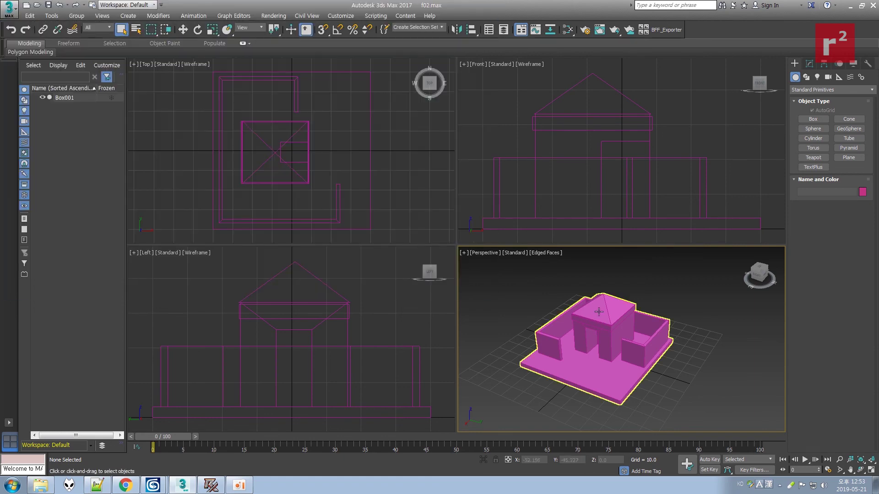
Change the hovel's object color to green and deselect the model.
{"action": "left_click", "coordinate": [608, 312]}
{"action": "left_click", "coordinate": [863, 192]}
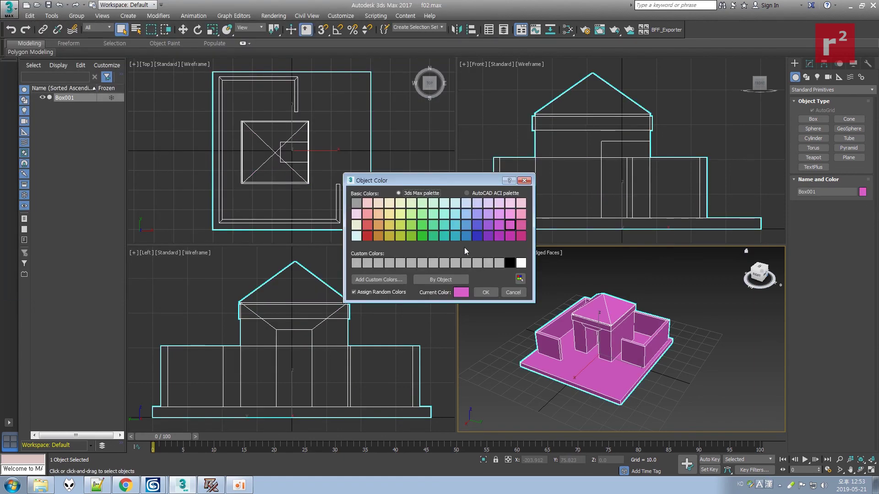
{"action": "left_click", "coordinate": [422, 235]}
{"action": "left_click", "coordinate": [486, 292]}
{"action": "left_click", "coordinate": [553, 290]}
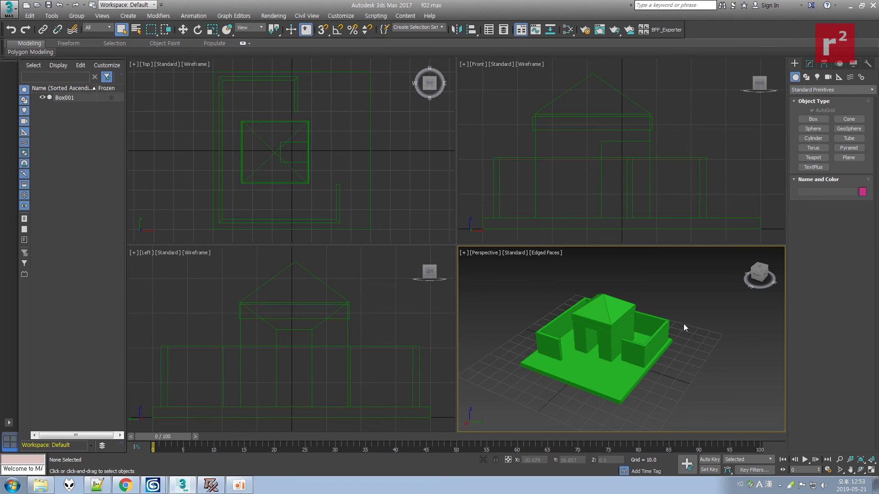
Reopen the hovel's Unwrap UVW layout in the UV editor, examine the packed shells, and close the editor with the model deselected.
{"action": "left_click", "coordinate": [600, 319]}
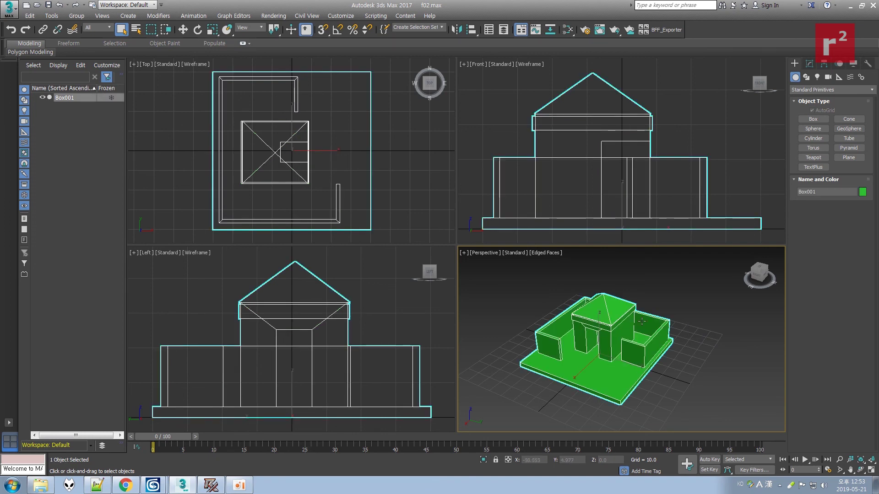
{"action": "left_click", "coordinate": [809, 63]}
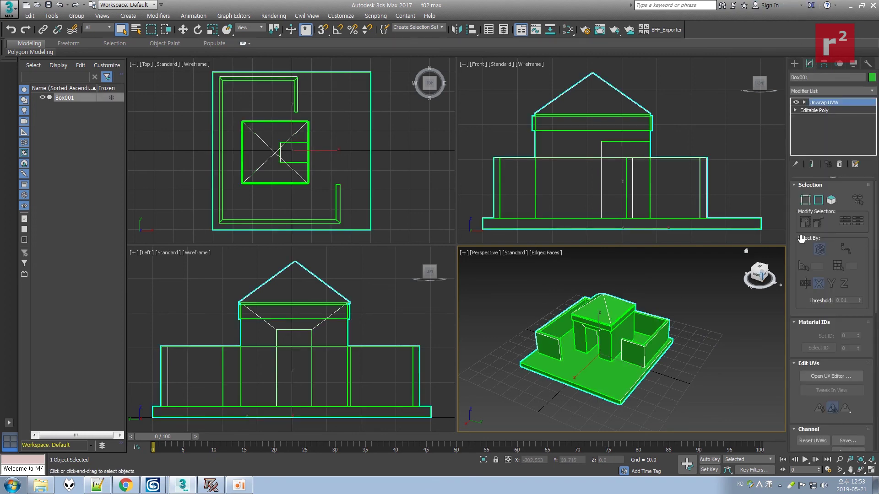
{"action": "left_click", "coordinate": [826, 377]}
{"action": "middle_click_drag", "start_coordinate": [312, 210], "coordinate": [321, 195]}
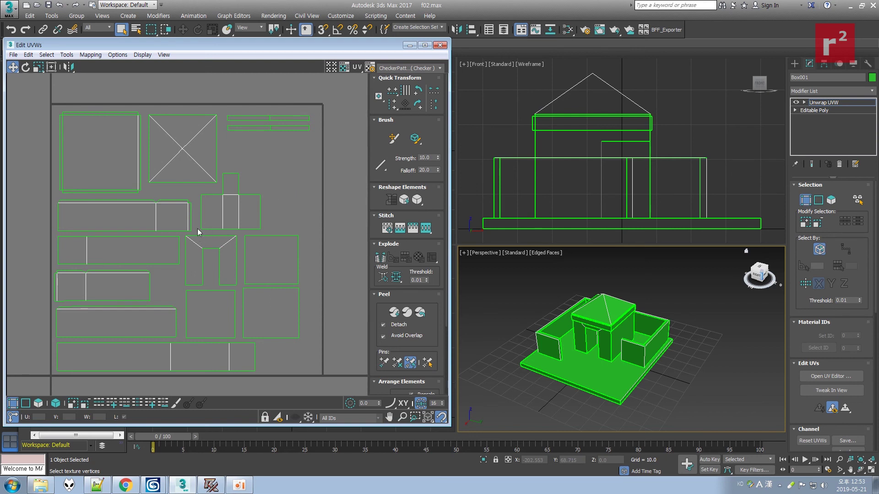
{"action": "left_click", "coordinate": [185, 236]}
{"action": "left_click", "coordinate": [272, 228]}
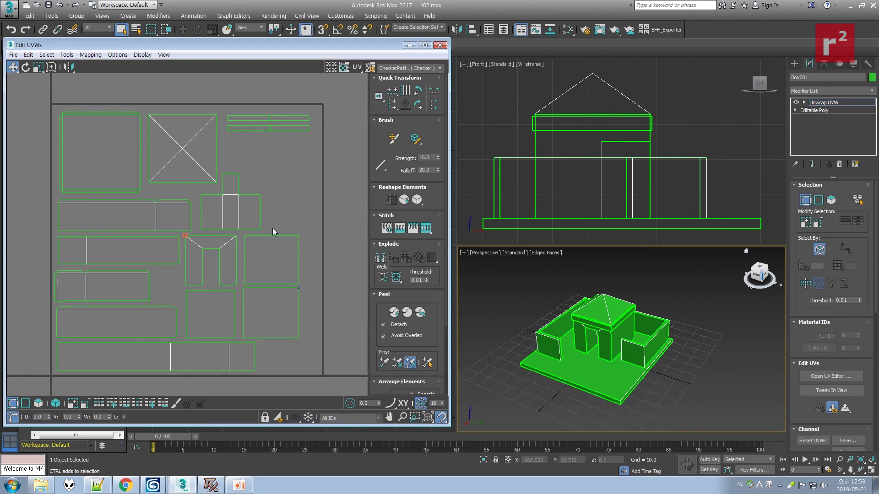
{"action": "left_click", "coordinate": [440, 45]}
{"action": "left_click", "coordinate": [794, 63]}
{"action": "left_click", "coordinate": [694, 340]}
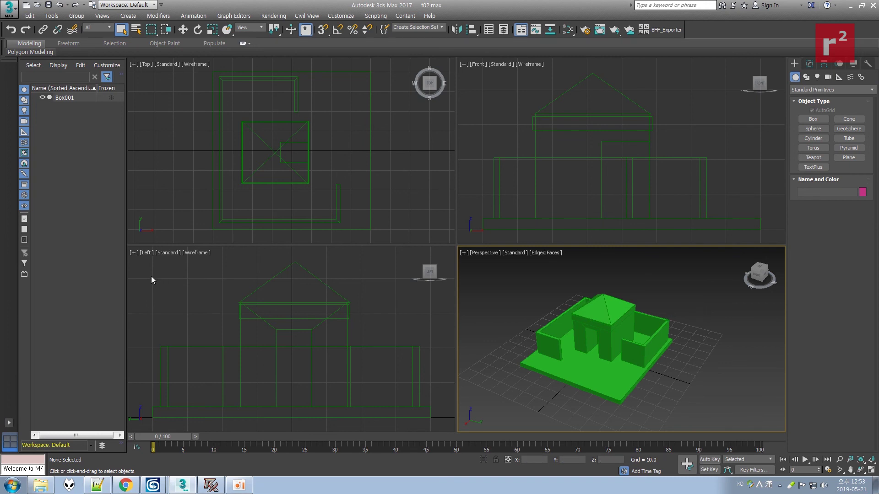
Save the current scene and store an incremental copy as f03.max.
{"action": "left_click", "coordinate": [174, 269]}
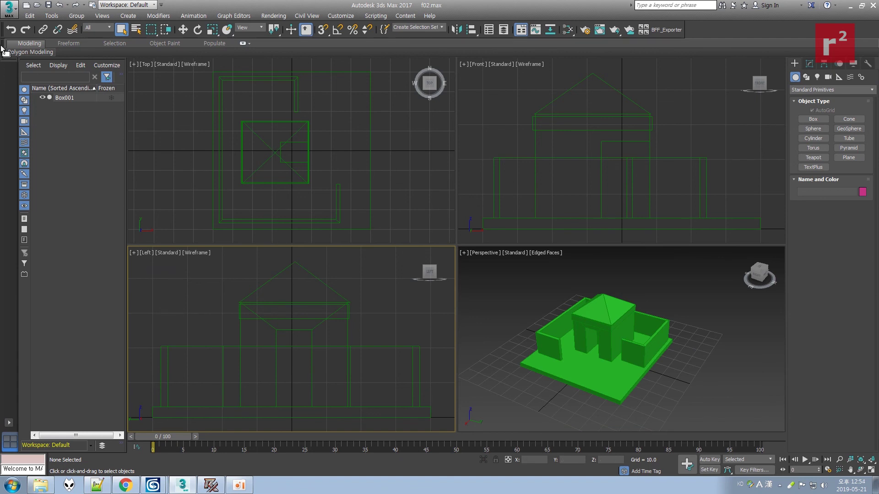
{"action": "left_click", "coordinate": [8, 10]}
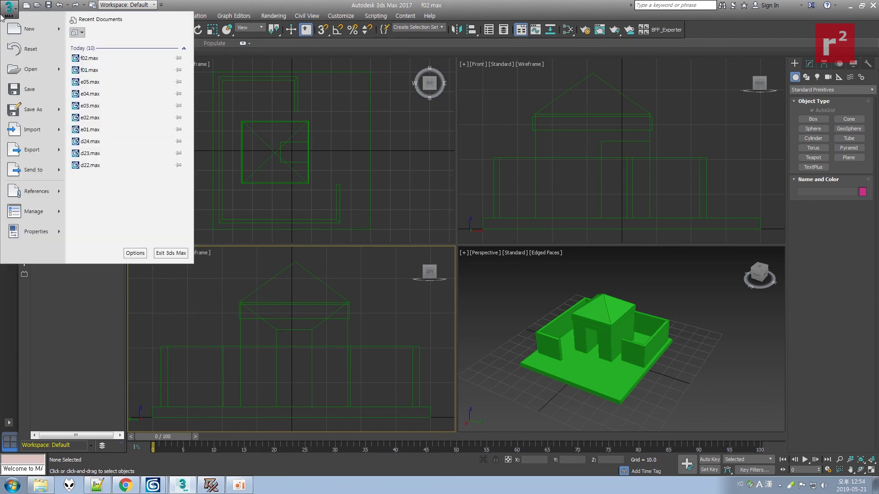
{"action": "left_click", "coordinate": [30, 90]}
{"action": "left_click", "coordinate": [7, 10]}
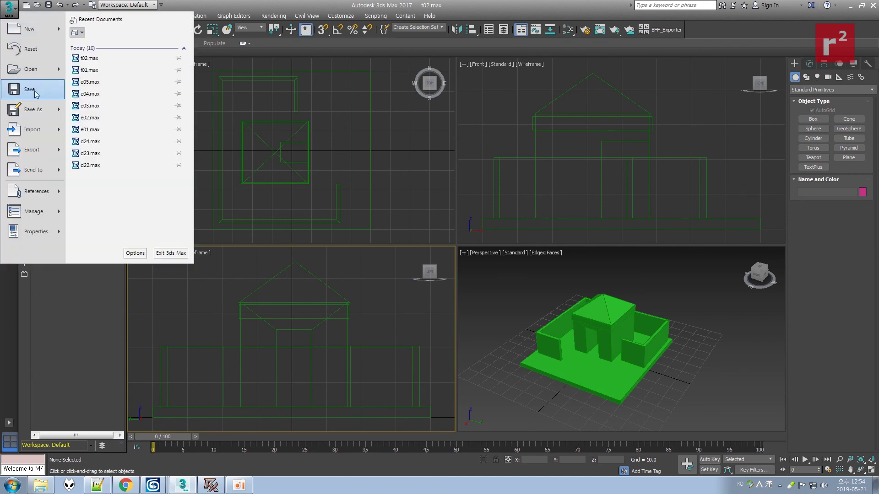
{"action": "left_click", "coordinate": [33, 109]}
{"action": "left_click", "coordinate": [428, 273]}
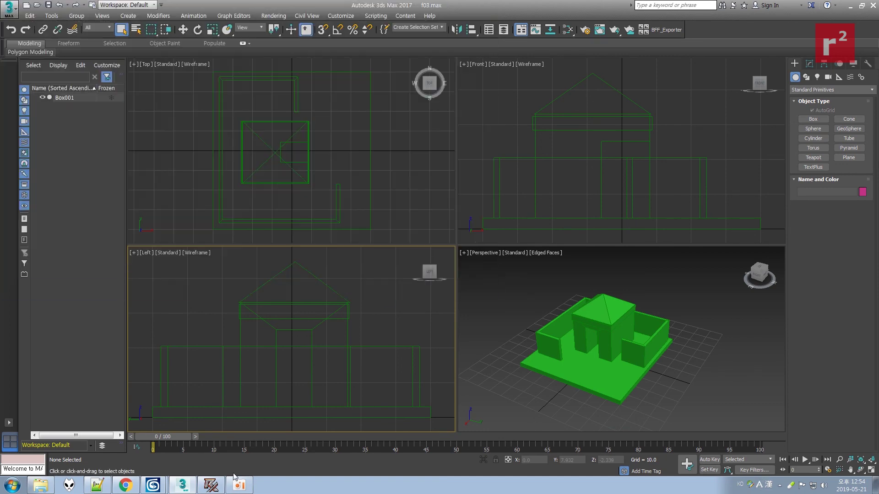
{"action": "left_click", "coordinate": [239, 485]}
{"action": "left_click", "coordinate": [240, 485]}
{"action": "left_click", "coordinate": [505, 292]}
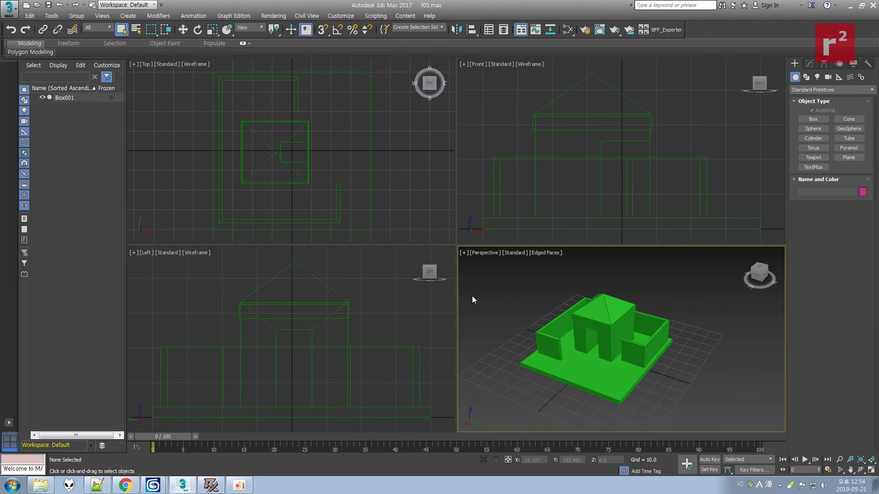
{"action": "left_click", "coordinate": [8, 10]}
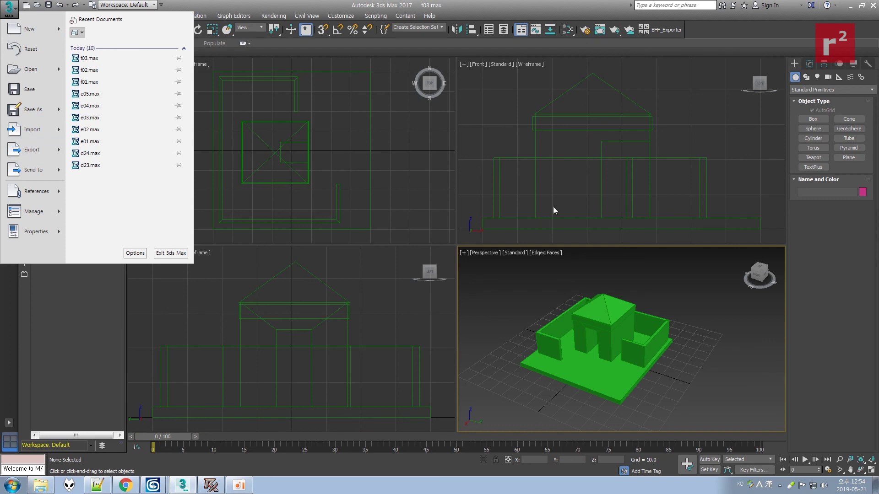
{"action": "left_click", "coordinate": [539, 275]}
{"action": "left_click", "coordinate": [668, 29]}
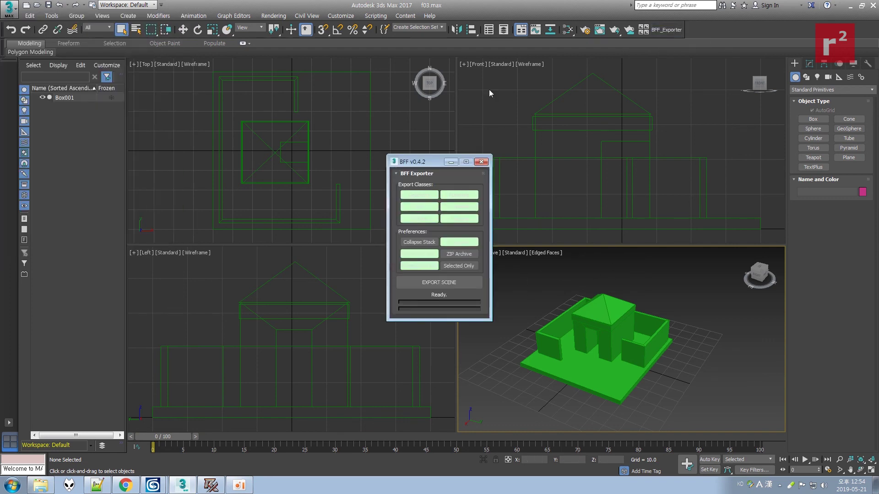
{"action": "left_click", "coordinate": [426, 209]}
{"action": "left_click", "coordinate": [455, 209]}
{"action": "left_click", "coordinate": [455, 200]}
{"action": "left_click", "coordinate": [457, 219]}
{"action": "left_click", "coordinate": [422, 221]}
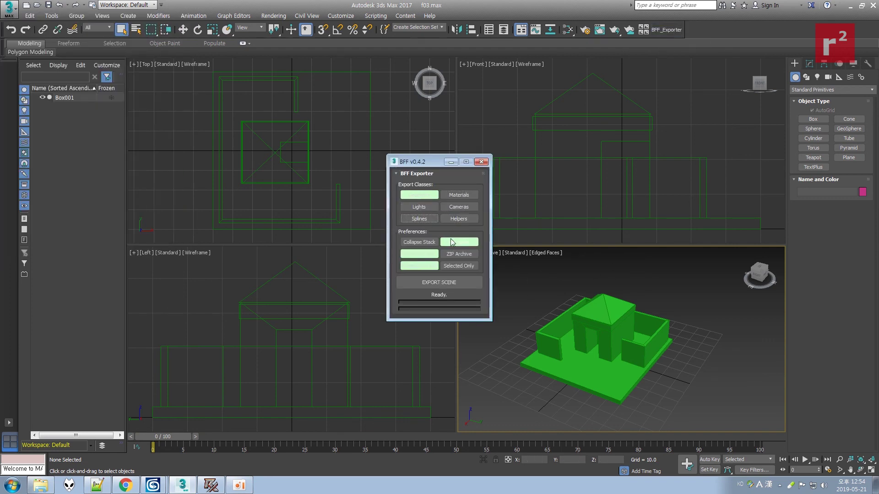
{"action": "left_click", "coordinate": [453, 242]}
{"action": "left_click", "coordinate": [420, 254]}
{"action": "left_click", "coordinate": [419, 266]}
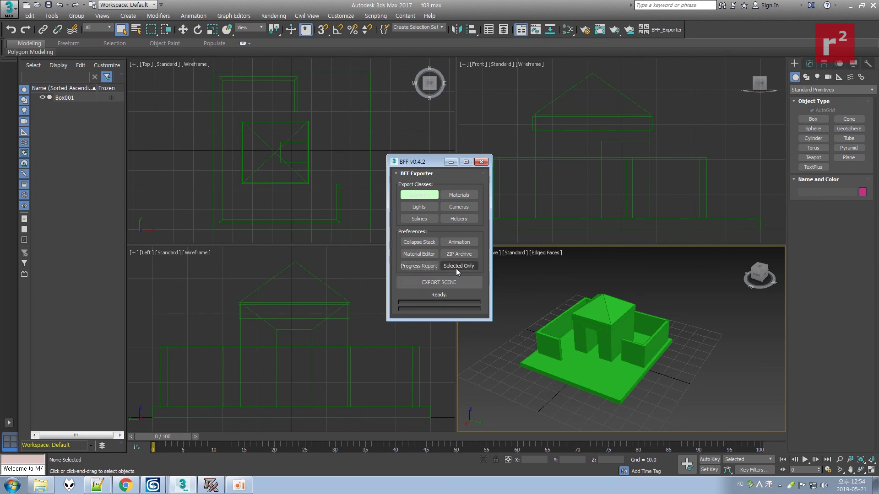
{"action": "left_click", "coordinate": [481, 162]}
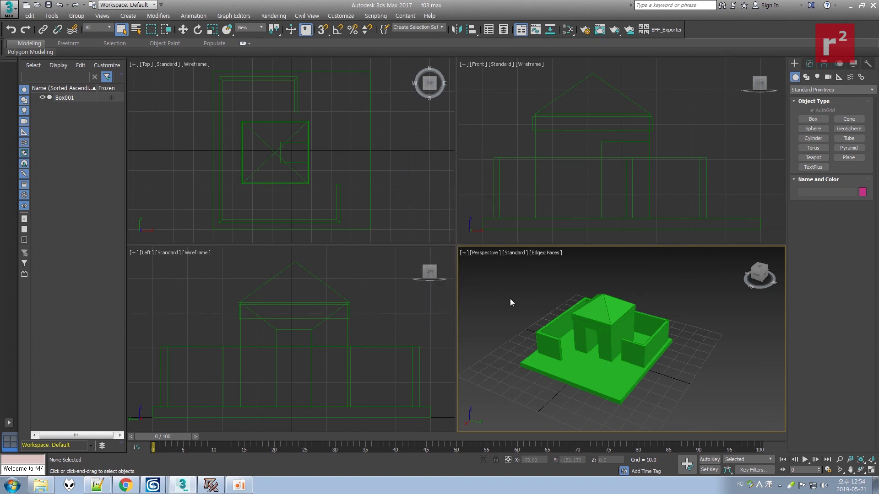
{"action": "left_click", "coordinate": [4, 12]}
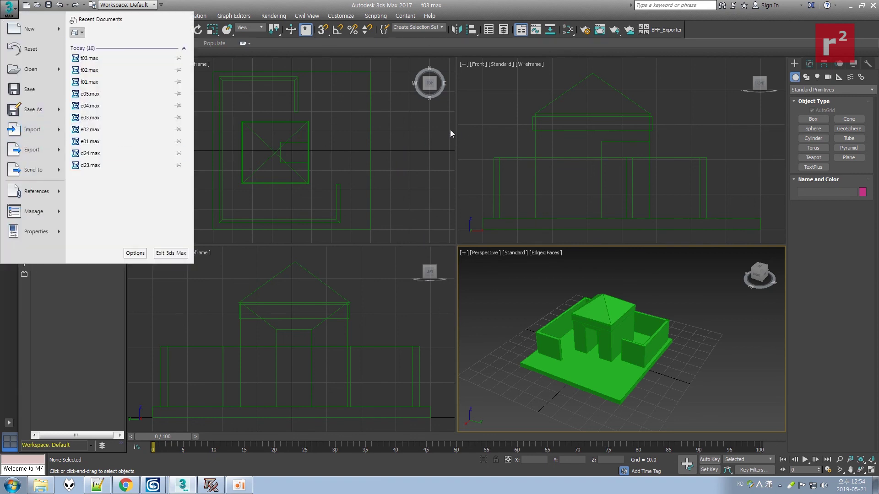
{"action": "left_click", "coordinate": [50, 154]}
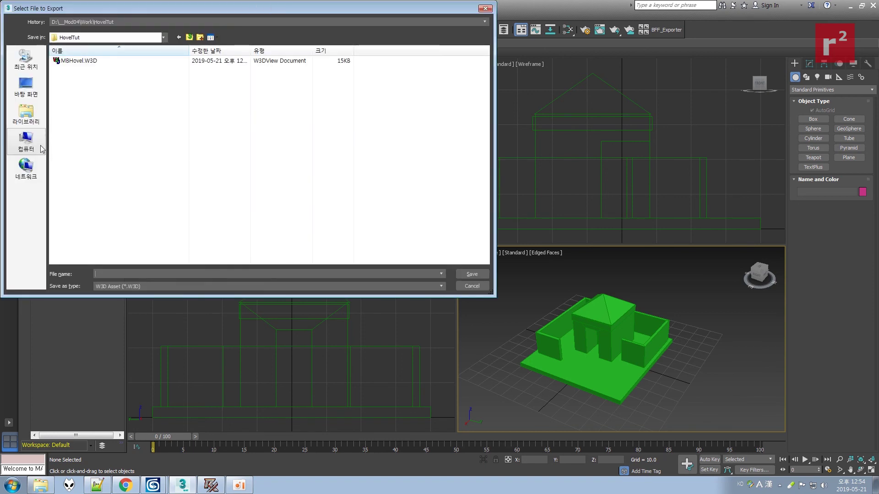
{"action": "left_click", "coordinate": [472, 286]}
Set BFF Exporter to exclude Materials, Lights, Cameras, Splines and Helpers, and turn off Animation, Material Editor and Progress Report.
{"action": "left_click", "coordinate": [658, 32]}
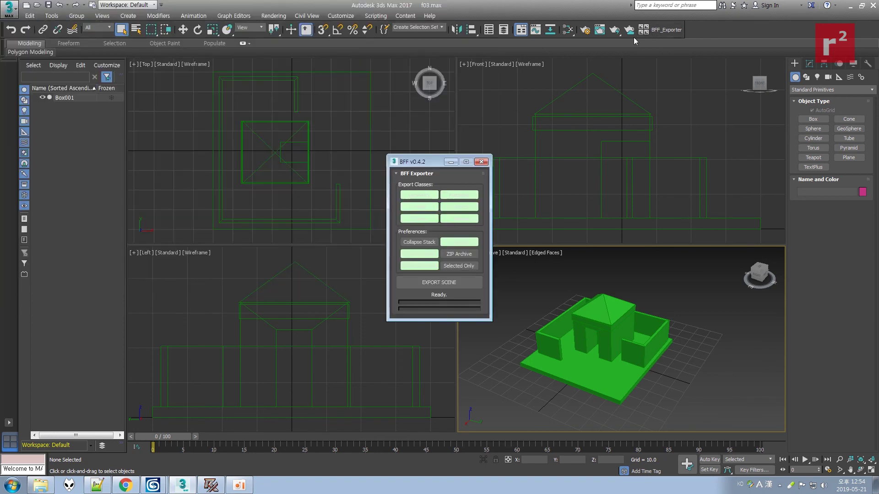
{"action": "left_click", "coordinate": [463, 194]}
{"action": "left_click", "coordinate": [462, 206]}
{"action": "left_click", "coordinate": [434, 208]}
{"action": "left_click", "coordinate": [437, 218]}
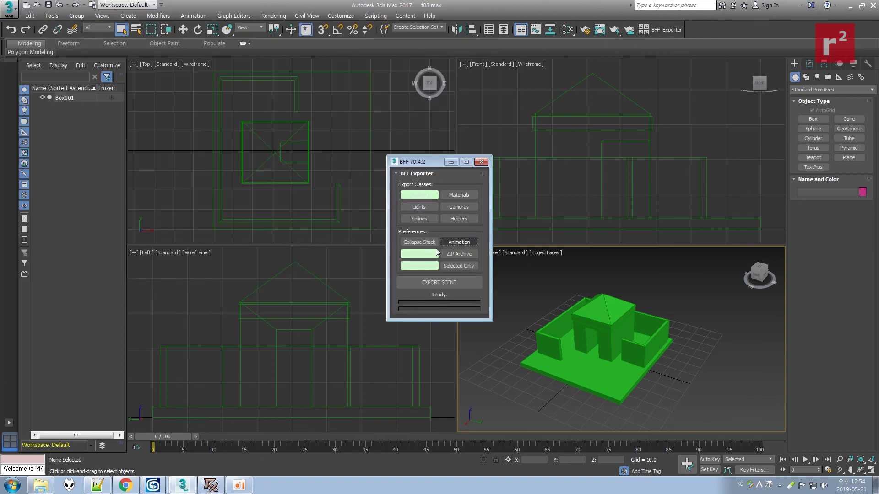
{"action": "left_click", "coordinate": [419, 253]}
{"action": "left_click", "coordinate": [422, 266]}
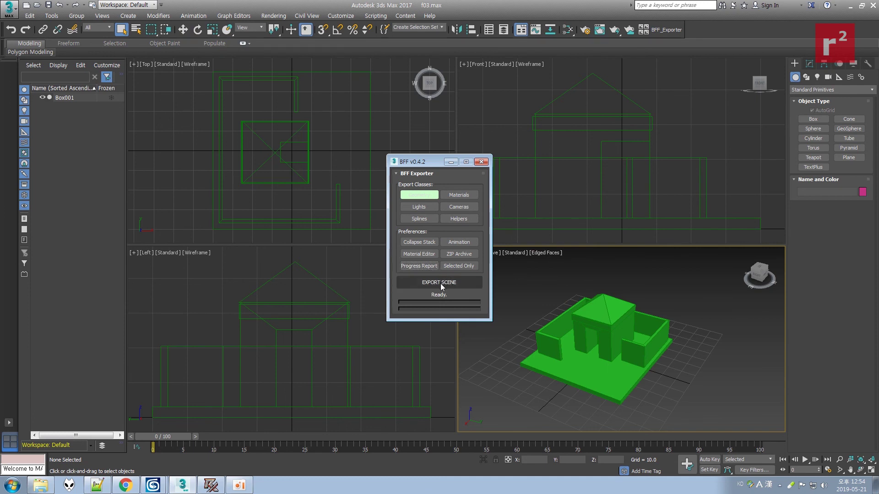
Export the scene as the MAXScript file a02 in the Hovel folder, and close the generated script and the exporter.
{"action": "left_click", "coordinate": [439, 282]}
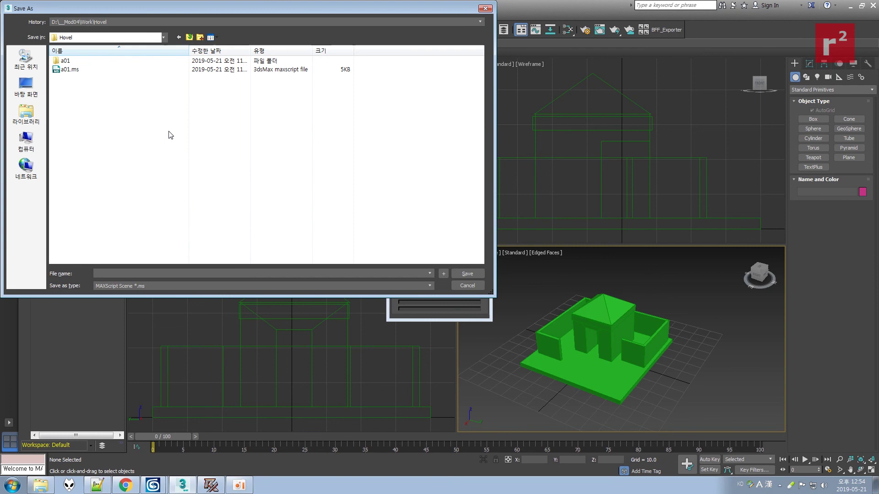
{"action": "type", "text": "a02"}
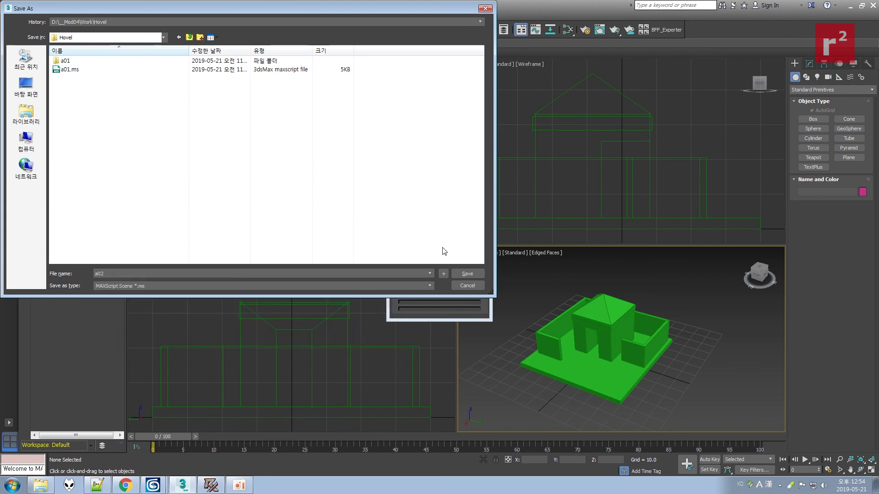
{"action": "left_click", "coordinate": [468, 273]}
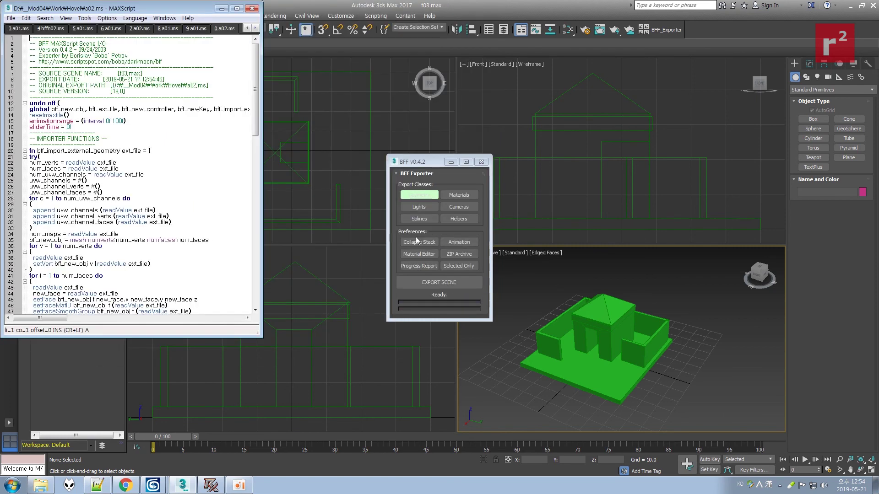
{"action": "left_click", "coordinate": [251, 8]}
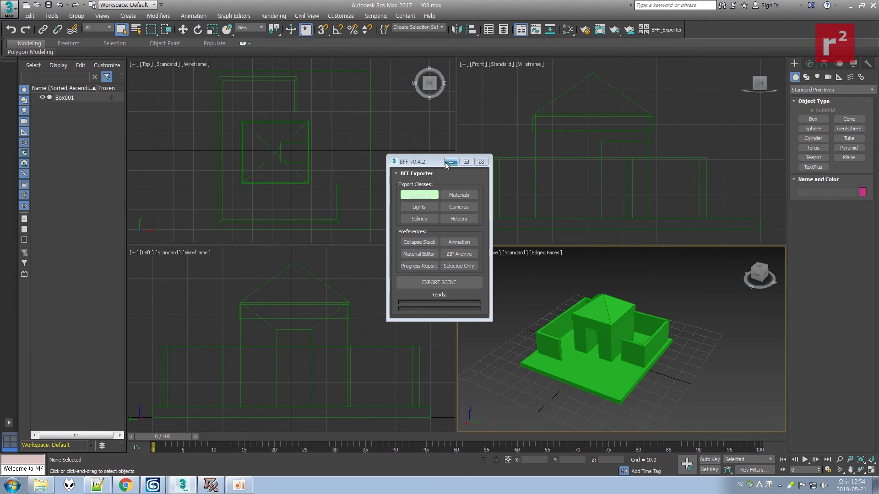
{"action": "left_click", "coordinate": [481, 161]}
Switch to gmax and start a new scene with the New All option.
{"action": "left_click", "coordinate": [211, 485]}
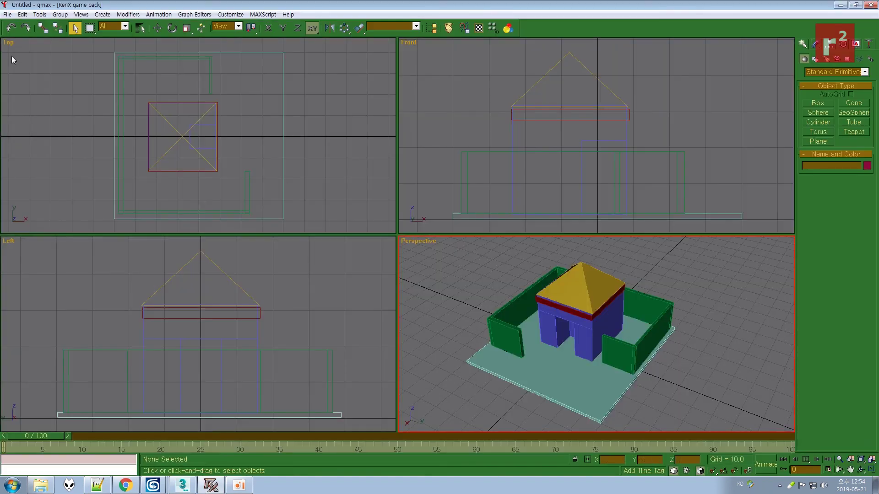
{"action": "left_click", "coordinate": [7, 14]}
{"action": "left_click", "coordinate": [13, 24]}
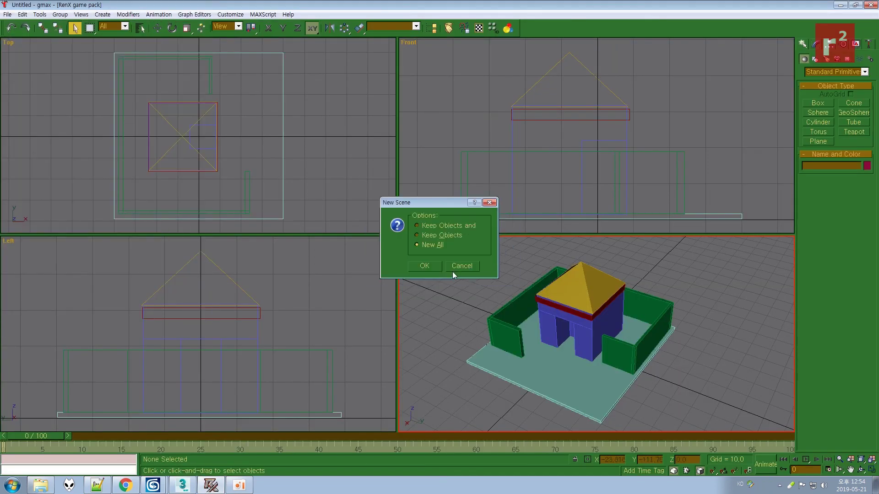
{"action": "left_click", "coordinate": [424, 266]}
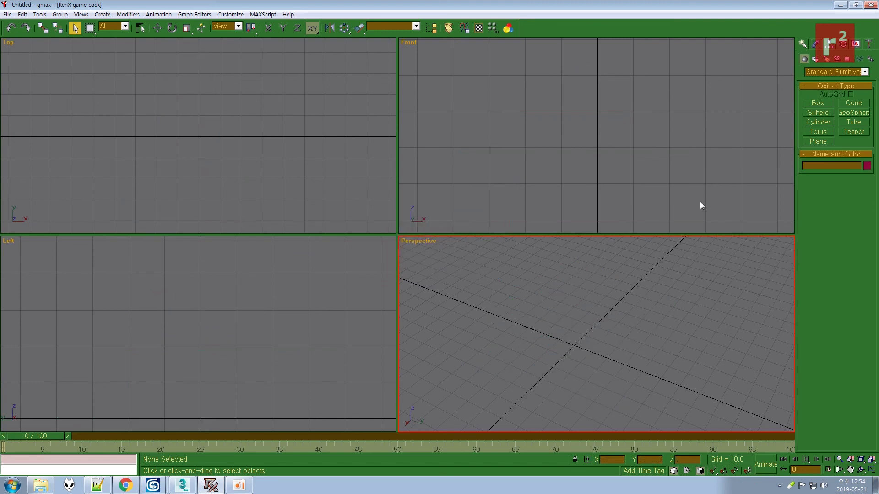
Run the exported MAXScript to import the hovel, accept the scene reset and orbit the perspective view to show its front.
{"action": "left_click", "coordinate": [869, 43]}
{"action": "left_click", "coordinate": [828, 276]}
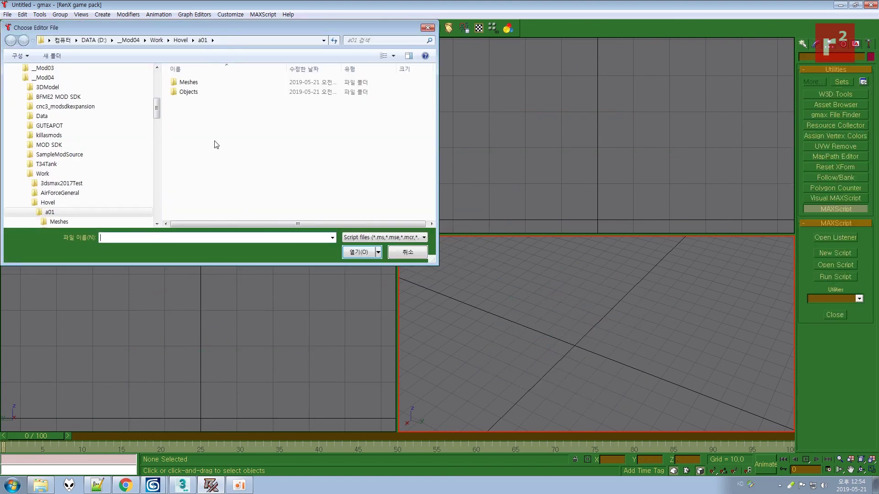
{"action": "double_click", "coordinate": [193, 112]}
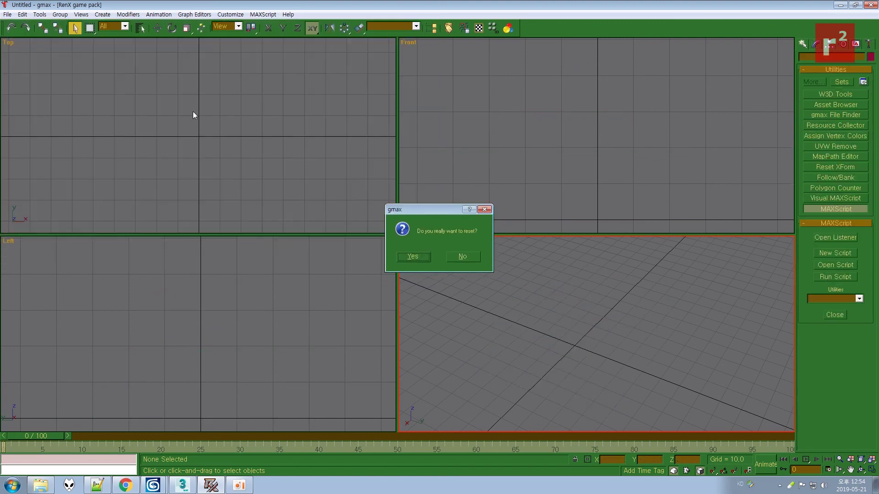
{"action": "left_click", "coordinate": [399, 254]}
{"action": "left_click", "coordinate": [861, 470]}
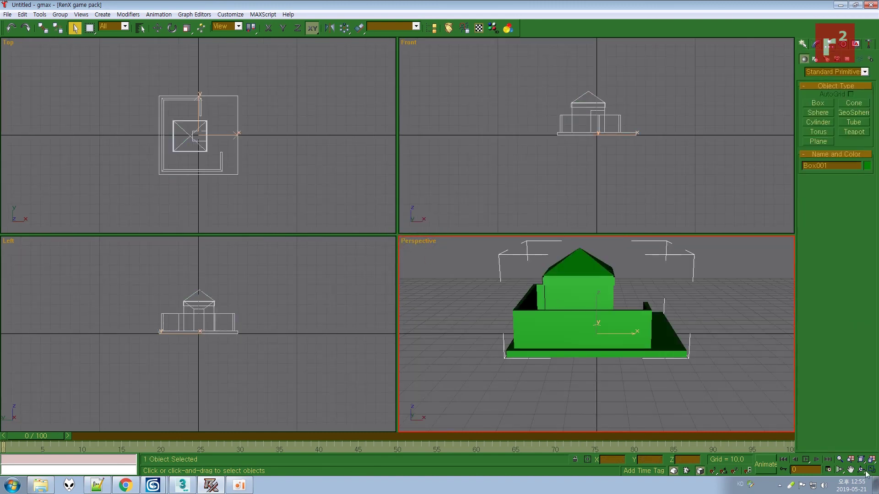
{"action": "left_click_drag", "start_coordinate": [619, 297], "coordinate": [513, 311]}
{"action": "right_click", "coordinate": [594, 315]}
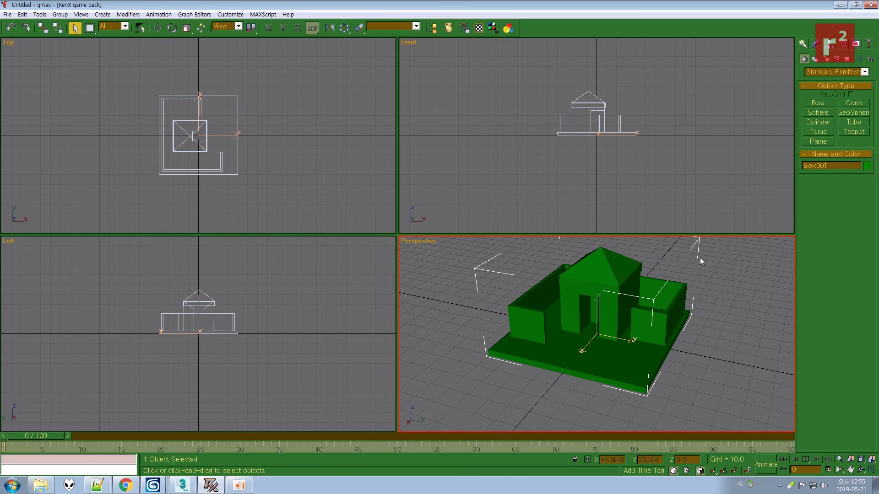
Save the imported scene as gmax01.gmax in the Work\HovelTut folder on drive D.
{"action": "left_click", "coordinate": [2, 16]}
{"action": "left_click", "coordinate": [18, 57]}
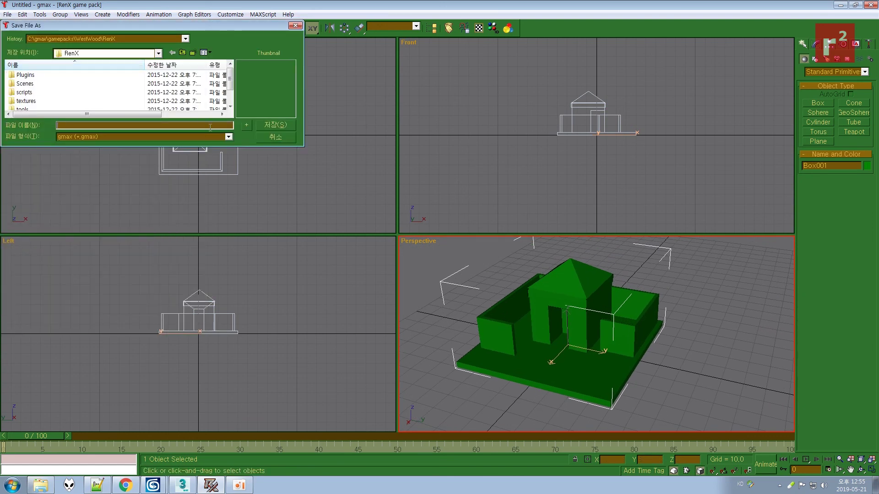
{"action": "left_click", "coordinate": [83, 53]}
{"action": "left_click", "coordinate": [92, 137]}
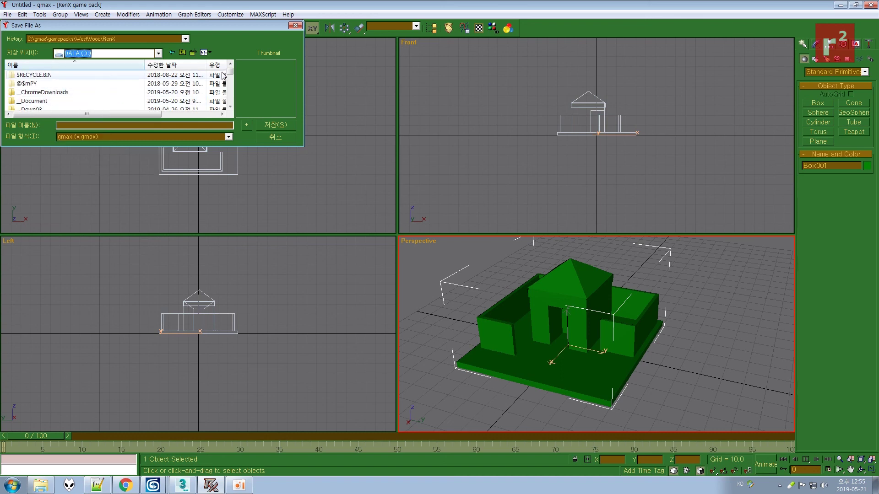
{"action": "left_click_drag", "start_coordinate": [230, 72], "coordinate": [229, 103]}
{"action": "double_click", "coordinate": [45, 100]}
{"action": "double_click", "coordinate": [10, 93]}
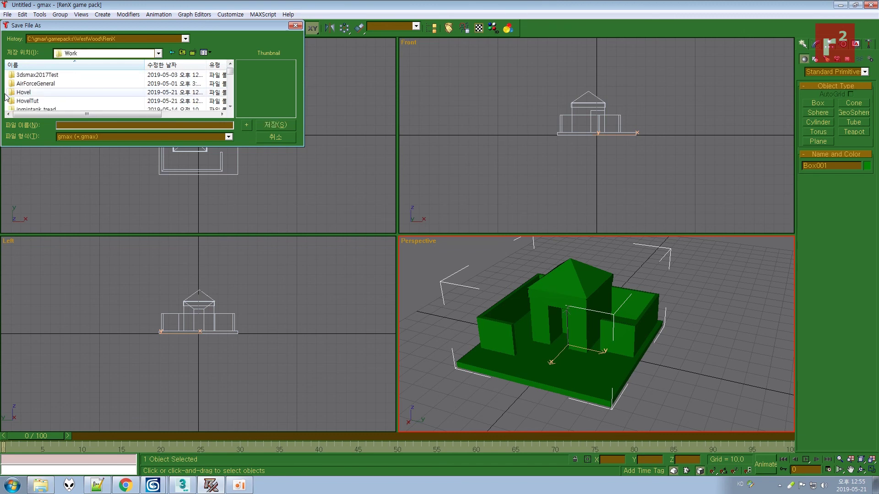
{"action": "double_click", "coordinate": [29, 100]}
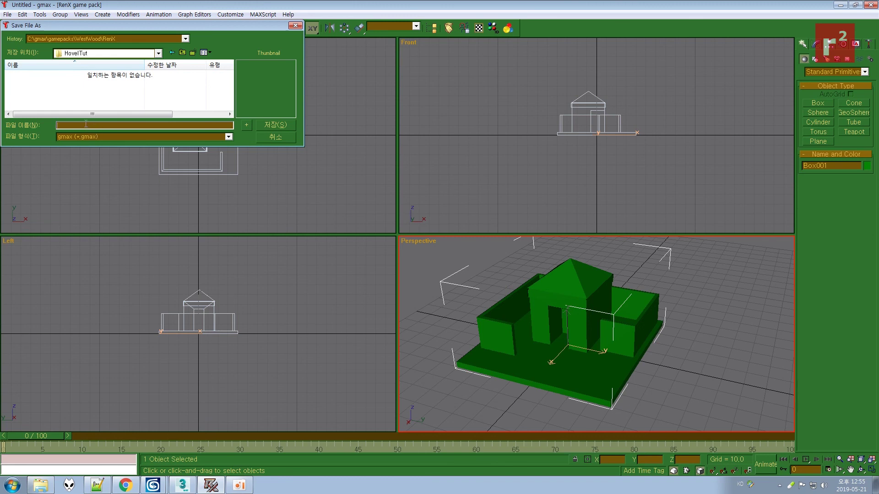
{"action": "type", "text": "gmax"}
{"action": "left_click", "coordinate": [246, 125]}
Store an incremental copy of the scene as gmax02.gmax.
{"action": "left_click", "coordinate": [7, 14]}
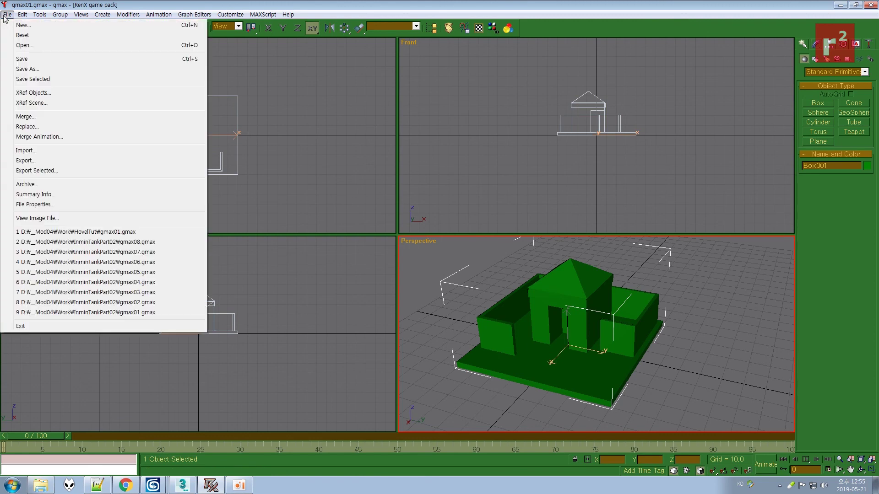
{"action": "left_click", "coordinate": [19, 69]}
{"action": "left_click", "coordinate": [246, 125]}
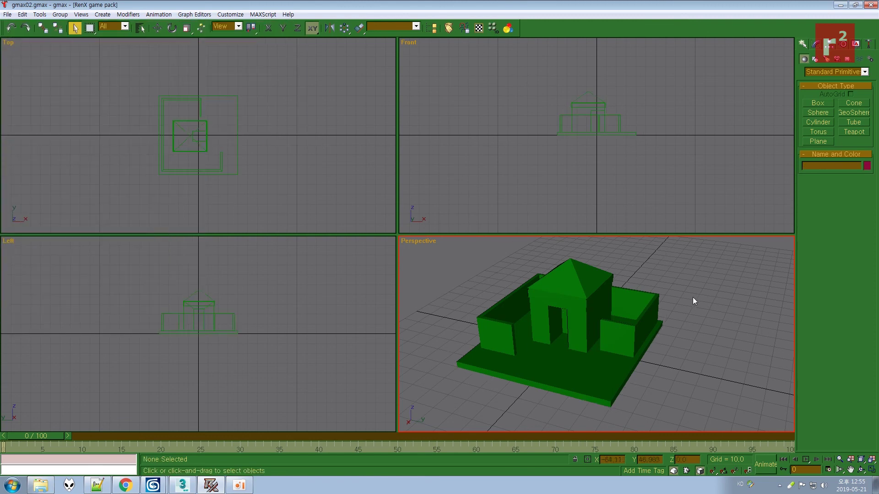
Add an Unwrap UVW modifier to the hovel mesh, inspect its layout in the UVW editor, then close the editor and deselect the model.
{"action": "left_click", "coordinate": [817, 45]}
{"action": "left_click", "coordinate": [871, 69]}
{"action": "left_click", "coordinate": [871, 70]}
{"action": "left_click", "coordinate": [871, 70]}
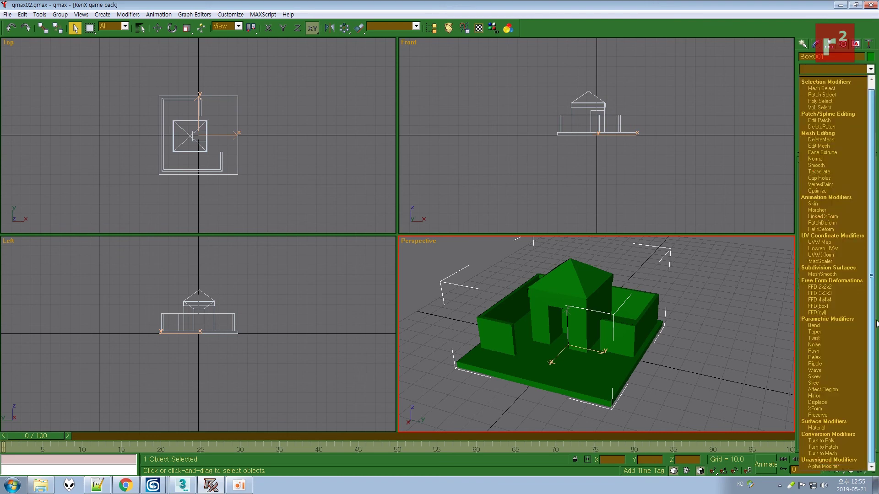
{"action": "left_click", "coordinate": [830, 248]}
{"action": "left_click", "coordinate": [834, 176]}
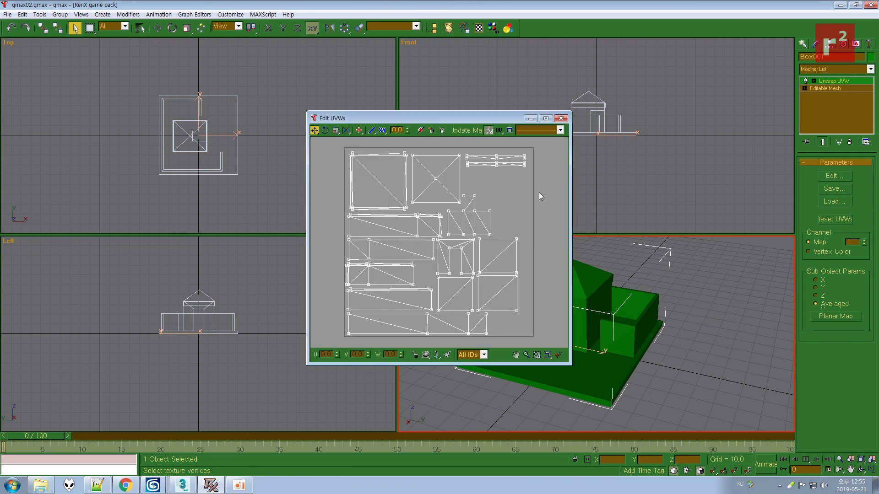
{"action": "left_click", "coordinate": [561, 118]}
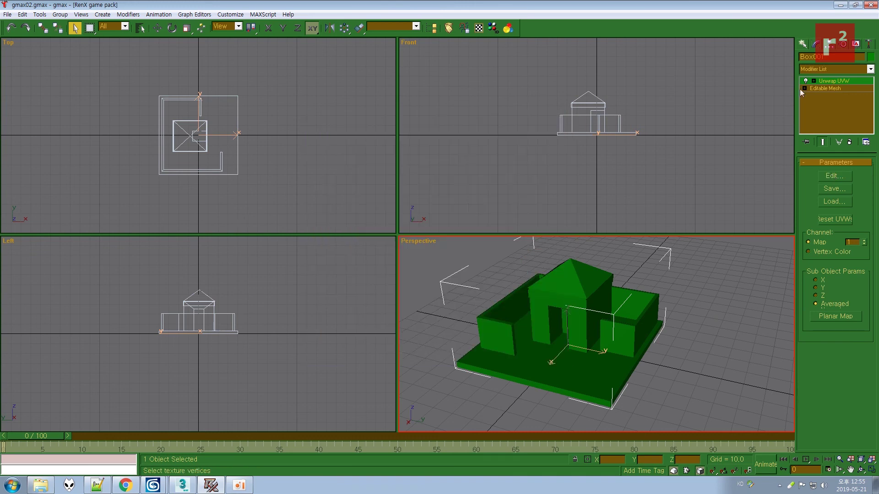
{"action": "left_click", "coordinate": [801, 44]}
{"action": "left_click", "coordinate": [117, 161]}
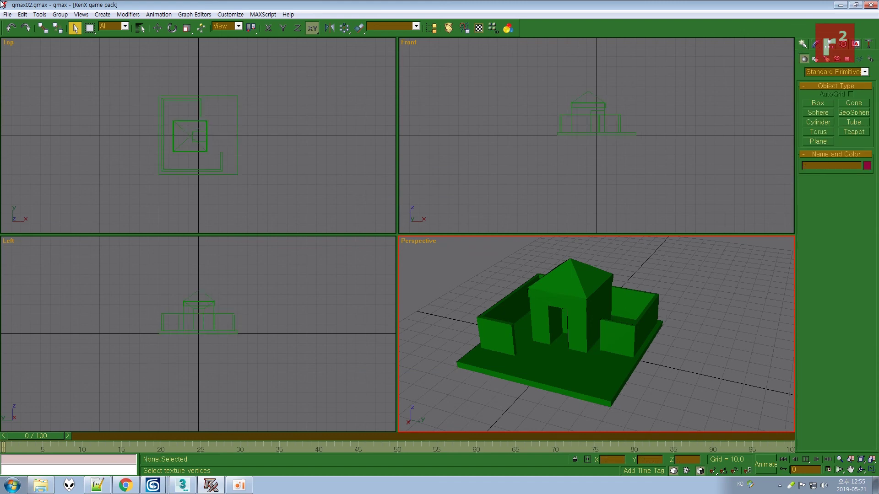
Store the unwrapped scene as the incremental copy gmax03.gmax.
{"action": "left_click", "coordinate": [8, 15]}
{"action": "left_click", "coordinate": [6, 70]}
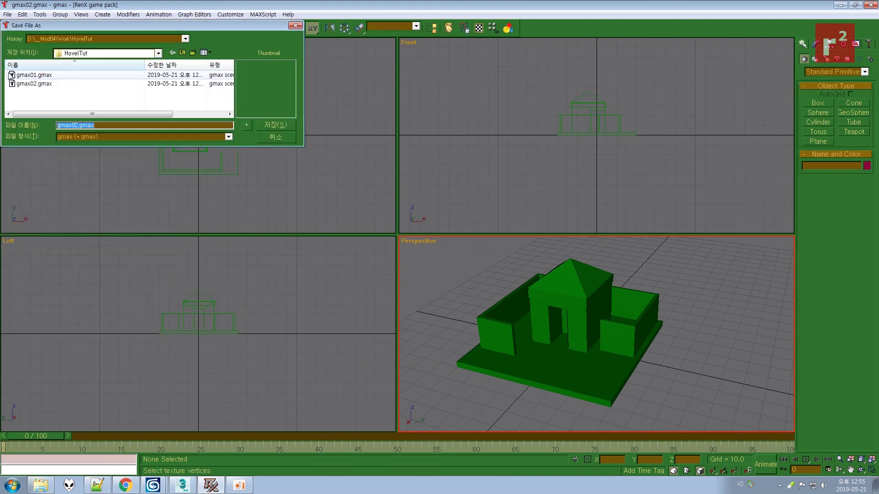
{"action": "left_click", "coordinate": [246, 125]}
Start a W3D export of the scene to the file MBHovel.W3D in the Hovel\a02 folder.
{"action": "left_click", "coordinate": [8, 15]}
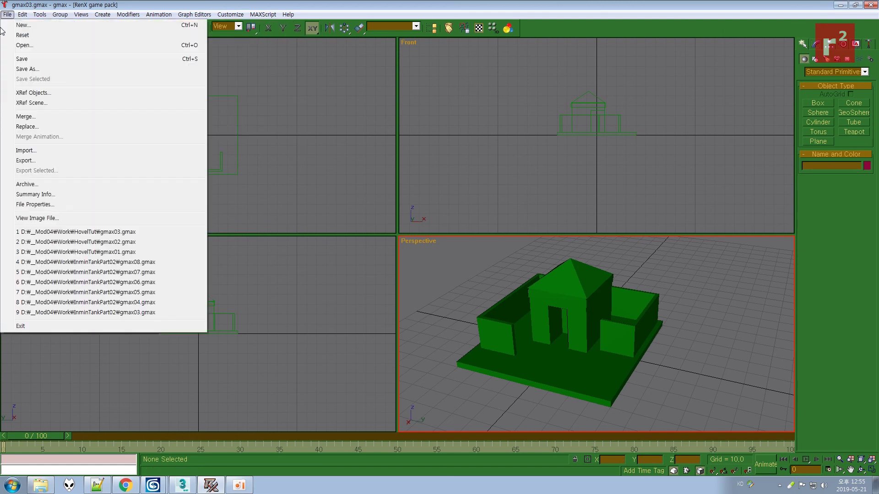
{"action": "left_click", "coordinate": [24, 162]}
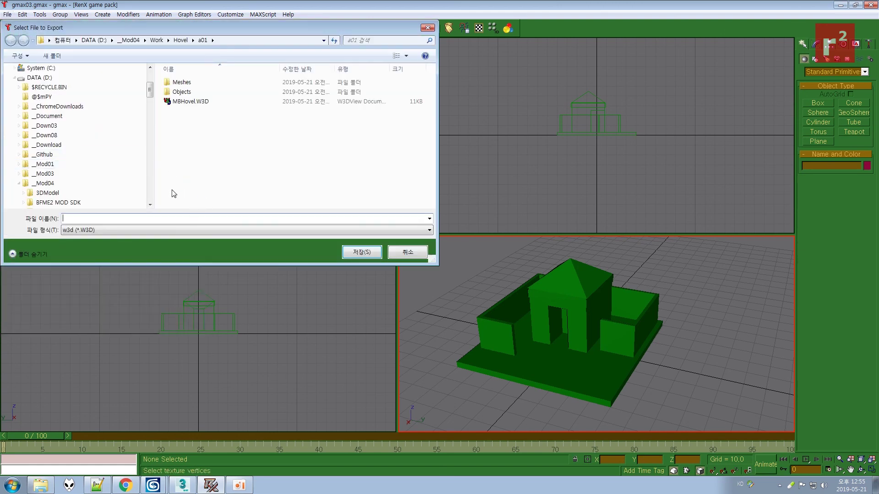
{"action": "scroll", "coordinate": [73, 147], "scroll_direction": "down", "scroll_amount": 5}
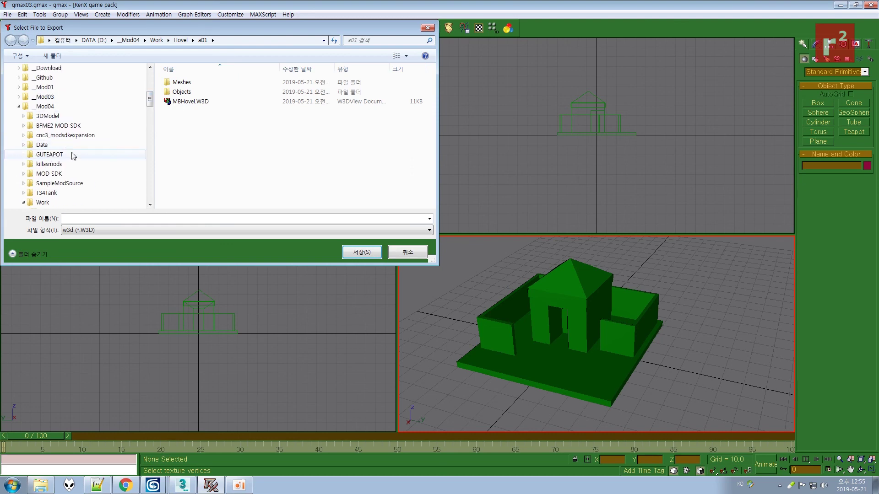
{"action": "scroll", "coordinate": [151, 107], "scroll_direction": "down", "scroll_amount": 1}
{"action": "left_click", "coordinate": [63, 174]}
{"action": "left_click", "coordinate": [195, 215]}
{"action": "type", "text": "MBHovel.W3D"}
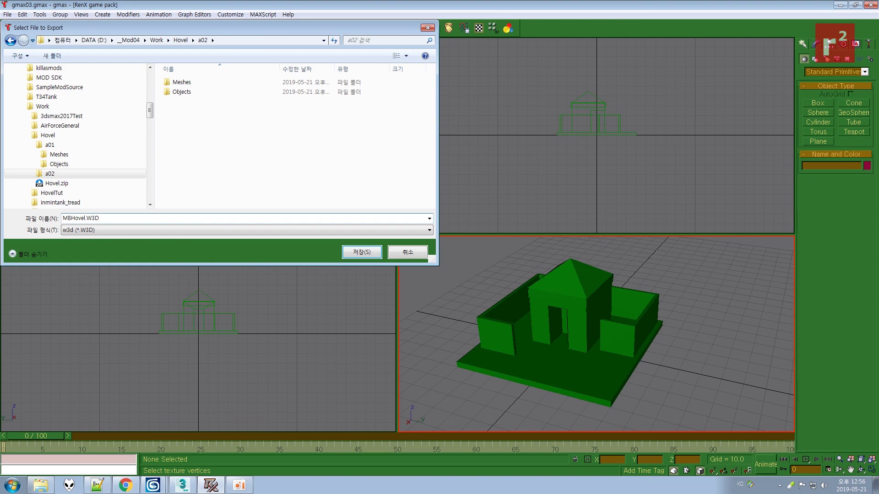
{"action": "left_click", "coordinate": [49, 145]}
{"action": "left_click", "coordinate": [60, 173]}
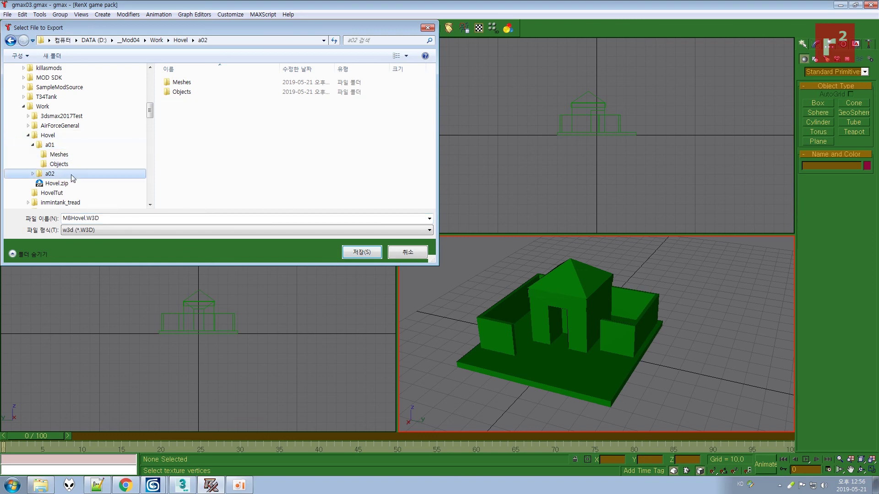
{"action": "left_click", "coordinate": [369, 253]}
Choose Hierarchical Model as the W3D export type and complete the export.
{"action": "left_click", "coordinate": [408, 170]}
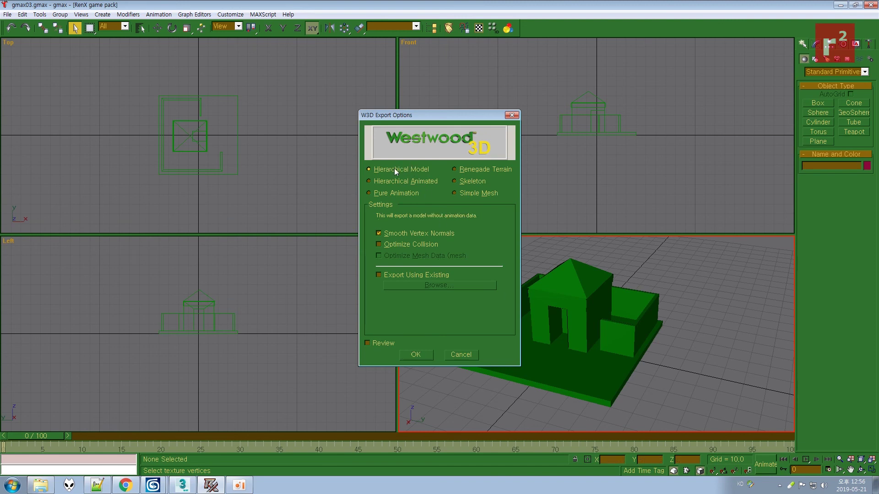
{"action": "left_click", "coordinate": [414, 355]}
{"action": "left_click", "coordinate": [422, 356]}
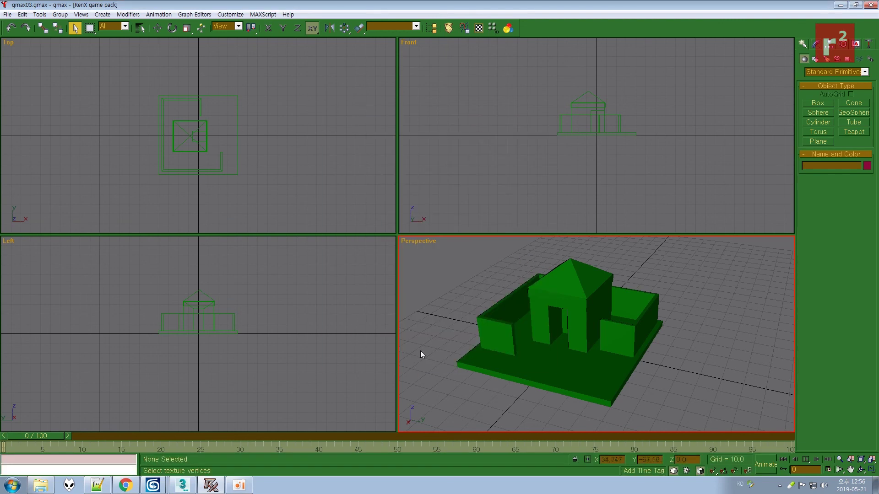
{"action": "left_click", "coordinate": [243, 484]}
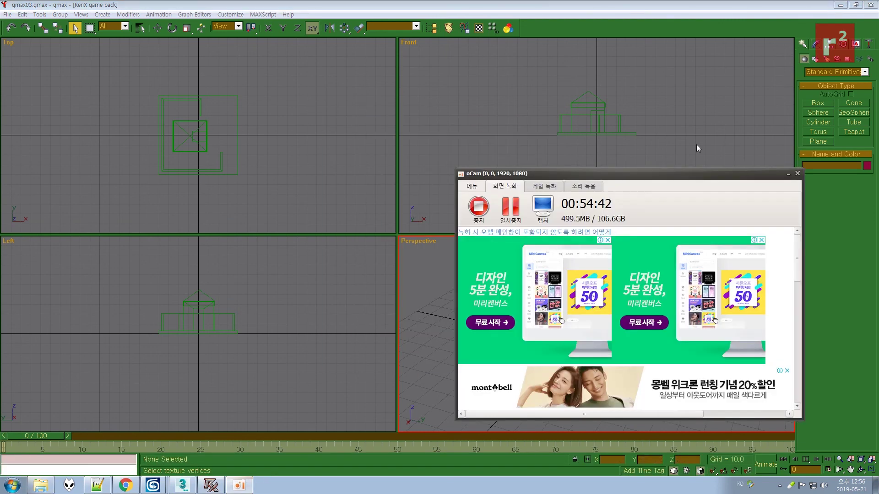
{"action": "left_click", "coordinate": [788, 174]}
Switch to the file explorer, copy MBHovel.W3D from the Hovel\a02 folder and look into the a01 folder.
{"action": "left_click", "coordinate": [40, 485]}
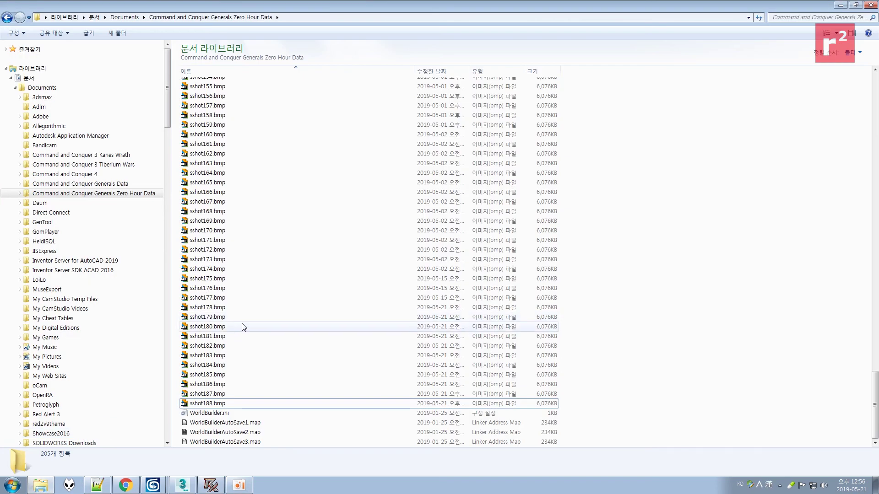
{"action": "left_click_drag", "start_coordinate": [163, 79], "coordinate": [160, 193]}
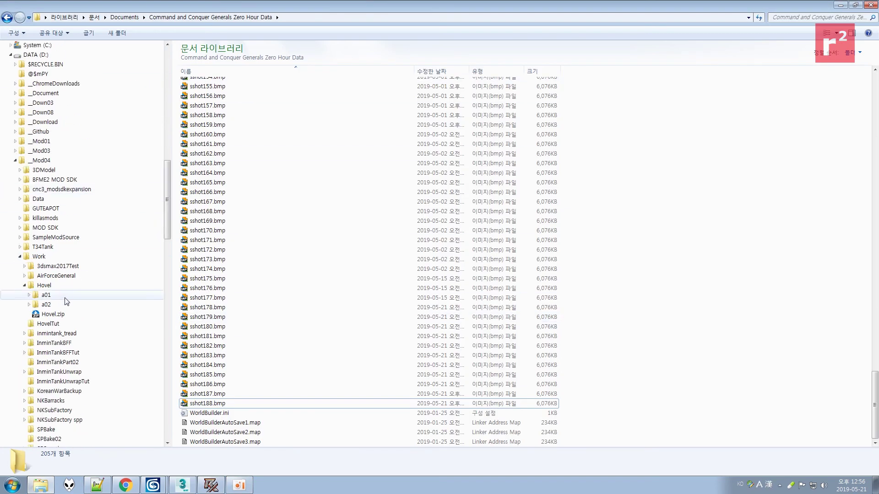
{"action": "left_click", "coordinate": [59, 304]}
{"action": "left_click", "coordinate": [208, 78]}
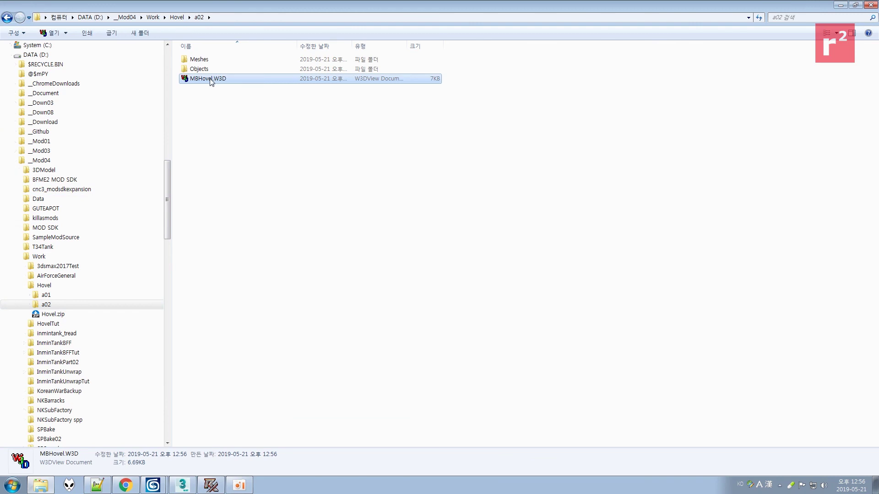
{"action": "left_click", "coordinate": [204, 192]}
{"action": "left_click", "coordinate": [69, 286]}
{"action": "left_click", "coordinate": [69, 296]}
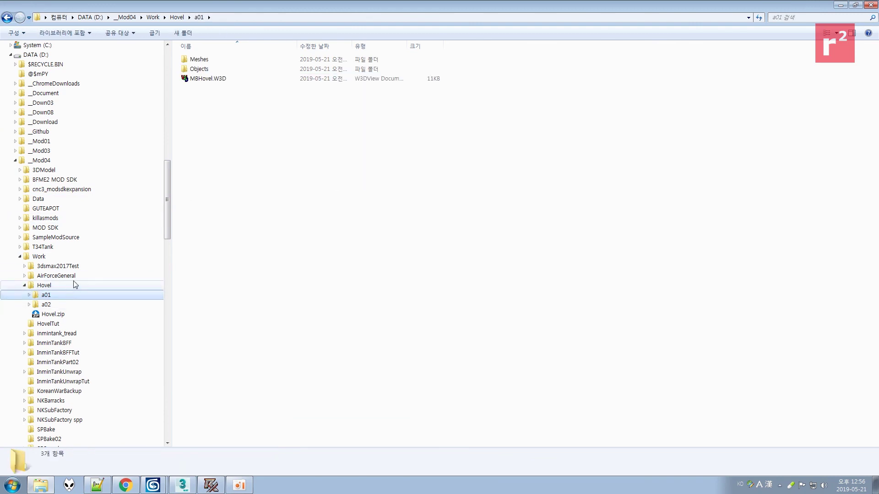
{"action": "left_click", "coordinate": [69, 287]}
Paste MBHovel.W3D into the Sample Mod's Art\W3D folder, replacing the existing file.
{"action": "left_click_drag", "start_coordinate": [166, 199], "coordinate": [166, 344]}
{"action": "left_click", "coordinate": [52, 237]}
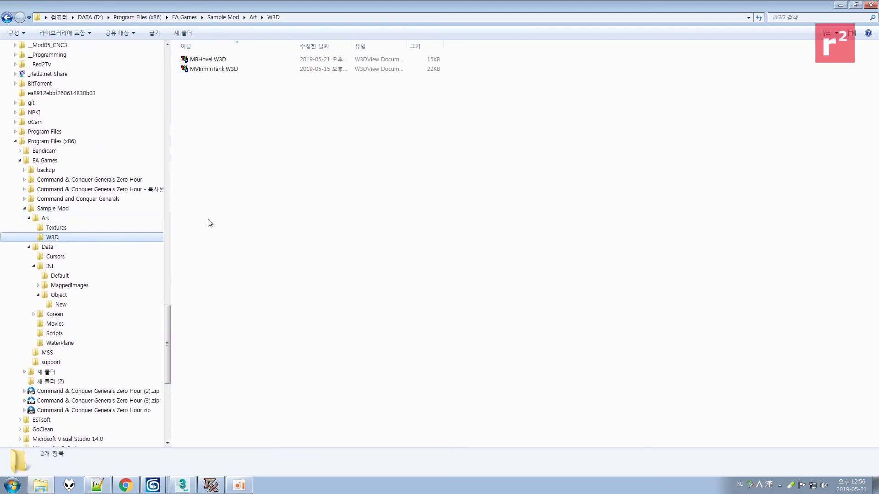
{"action": "key", "text": "ctrl+v"}
{"action": "left_click", "coordinate": [366, 182]}
{"action": "left_click", "coordinate": [229, 188]}
Launch generals.exe from the Sample Mod folder and start a single-player skirmish match.
{"action": "left_click", "coordinate": [105, 208]}
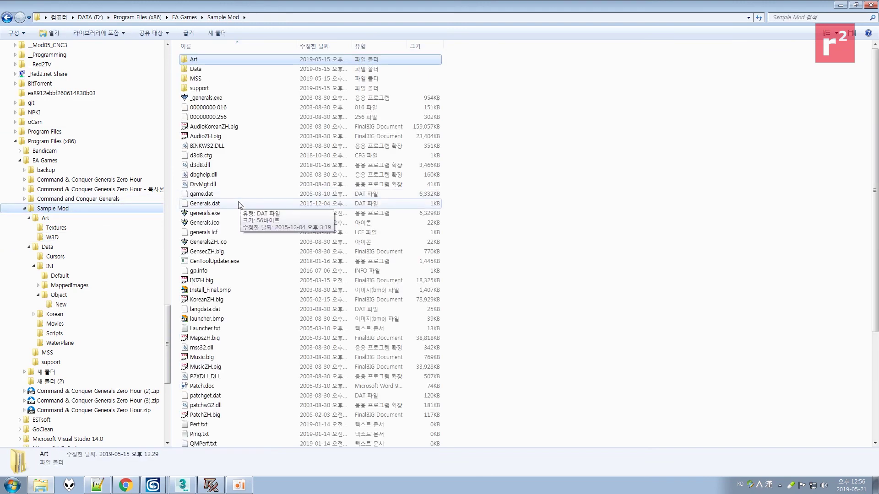
{"action": "left_click", "coordinate": [209, 215]}
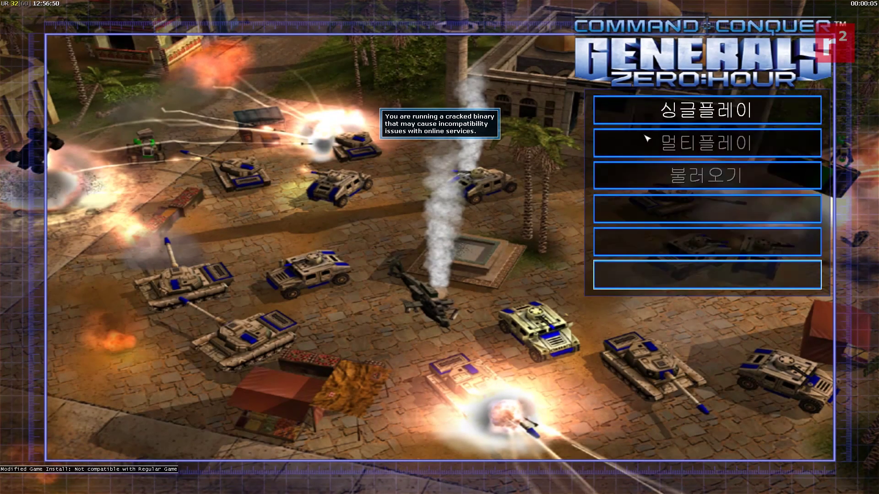
{"action": "left_click", "coordinate": [655, 111]}
{"action": "left_click", "coordinate": [659, 241]}
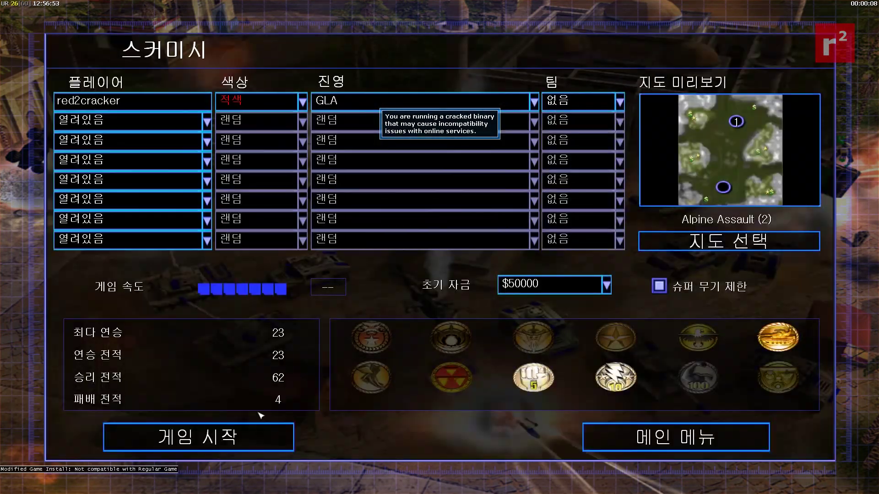
{"action": "left_click", "coordinate": [229, 437]}
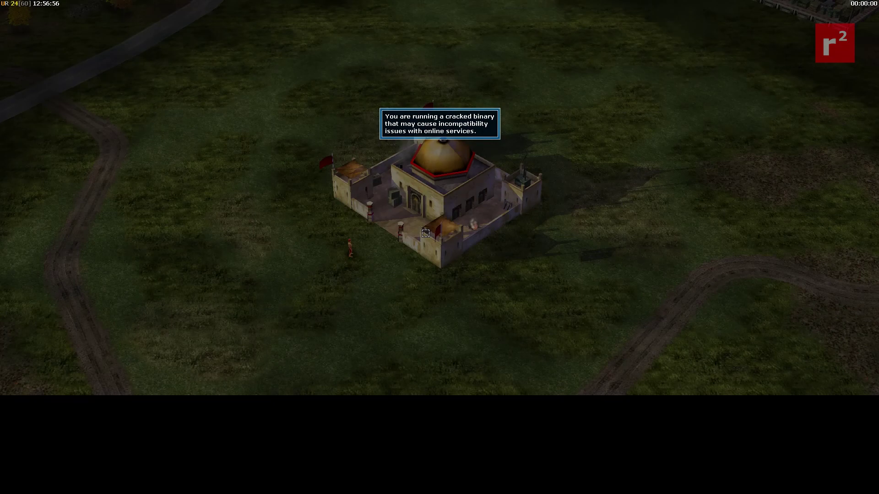
Select the GLA worker and have him construct the hovel beside the command center.
{"action": "left_click", "coordinate": [425, 233]}
{"action": "left_click_drag", "start_coordinate": [295, 231], "coordinate": [469, 314]}
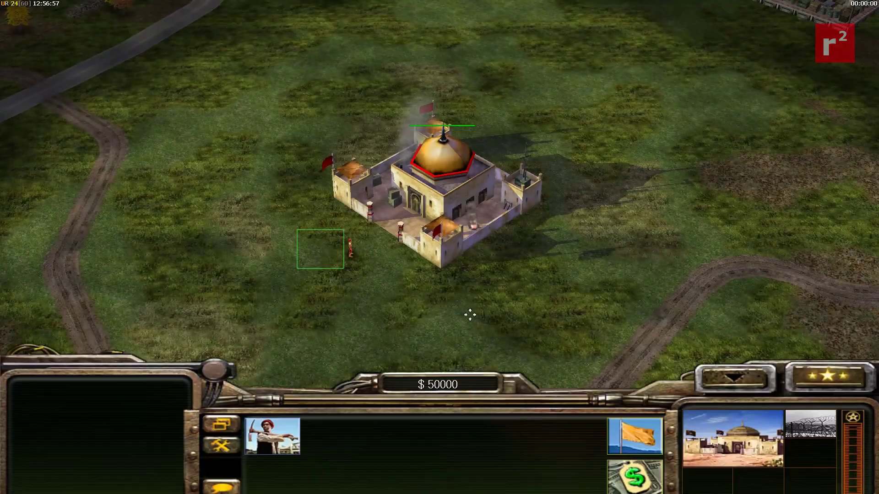
{"action": "left_click", "coordinate": [469, 311]}
{"action": "right_click_drag", "start_coordinate": [412, 261], "coordinate": [469, 308]}
{"action": "left_click", "coordinate": [574, 425]}
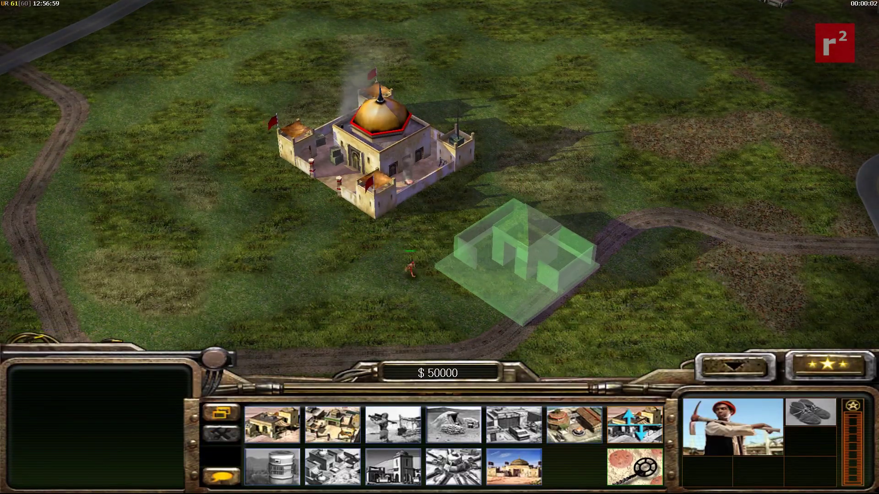
{"action": "left_click", "coordinate": [510, 238]}
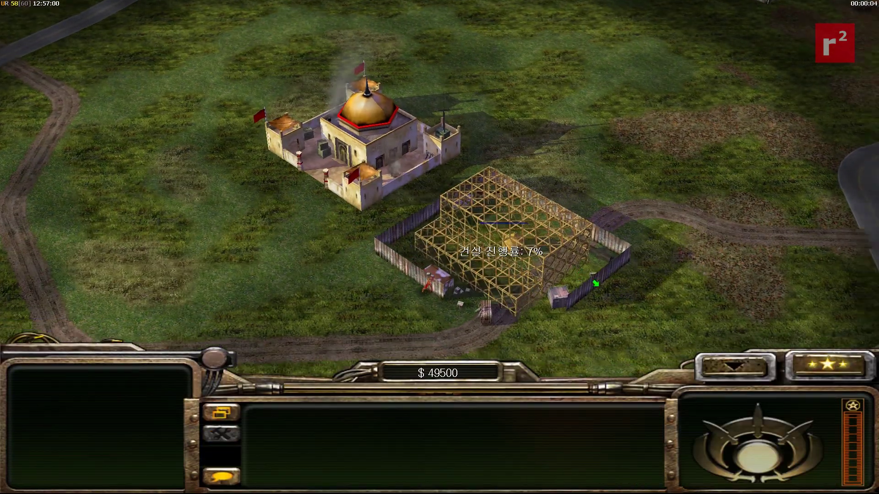
Watch the hovel being built beside the command center and capture a screenshot of the finished building.
{"action": "right_click_drag", "start_coordinate": [595, 283], "coordinate": [586, 297]}
{"action": "right_click_drag", "start_coordinate": [561, 270], "coordinate": [574, 285]}
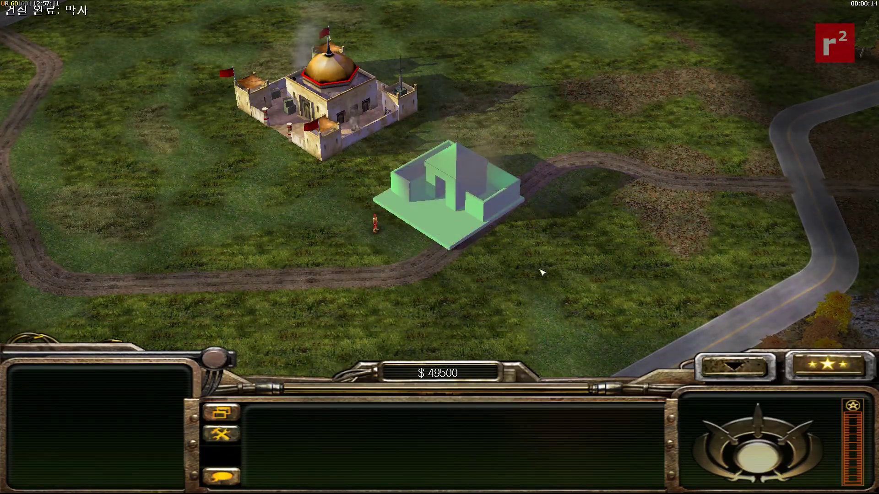
{"action": "right_click_drag", "start_coordinate": [544, 293], "coordinate": [546, 276]}
{"action": "key", "text": "F12"}
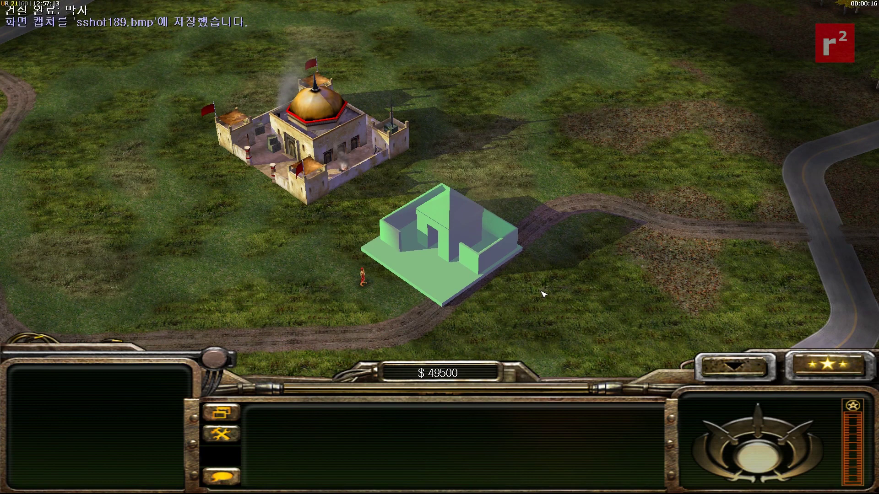
Select the finished hovel and train two infantry units from it.
{"action": "scroll", "coordinate": [472, 256], "scroll_direction": "up", "scroll_amount": 2}
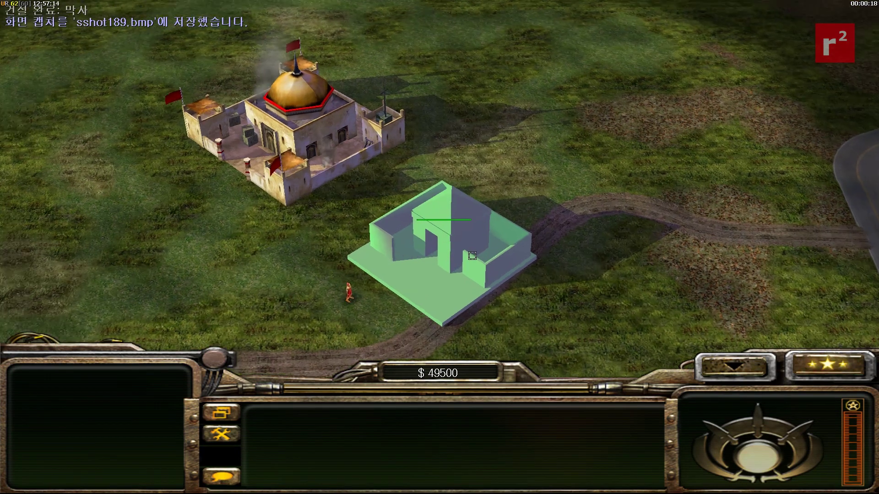
{"action": "scroll", "coordinate": [473, 256], "scroll_direction": "up", "scroll_amount": 3}
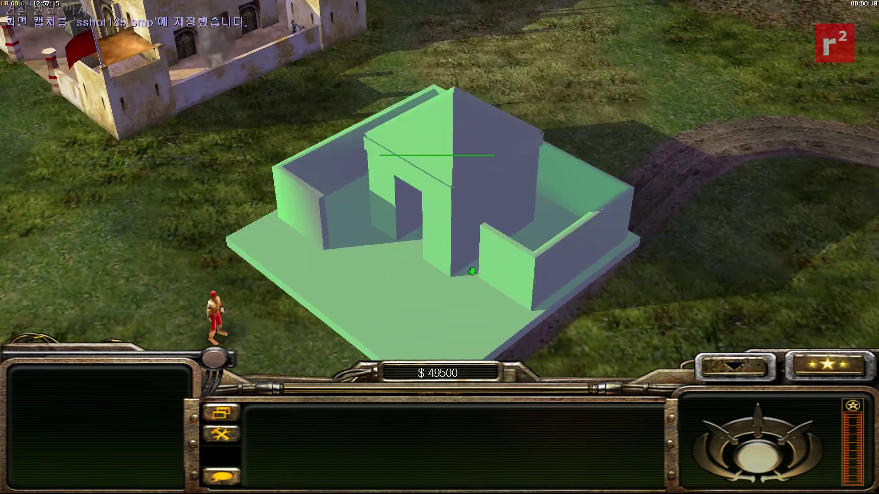
{"action": "left_click", "coordinate": [447, 187]}
{"action": "left_click", "coordinate": [284, 432]}
{"action": "left_click", "coordinate": [284, 433]}
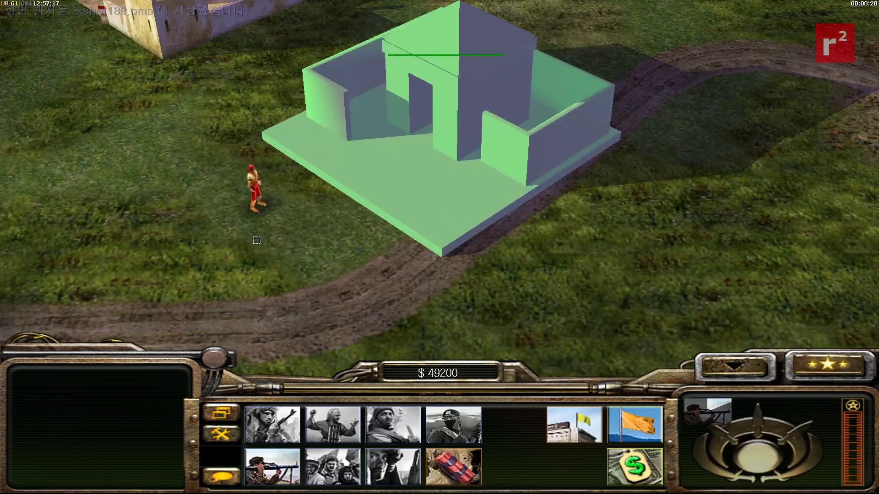
{"action": "left_click", "coordinate": [279, 465]}
Select the worker and move him to the grass across the dirt road from the hovel.
{"action": "left_click", "coordinate": [253, 190]}
{"action": "left_click", "coordinate": [562, 276]}
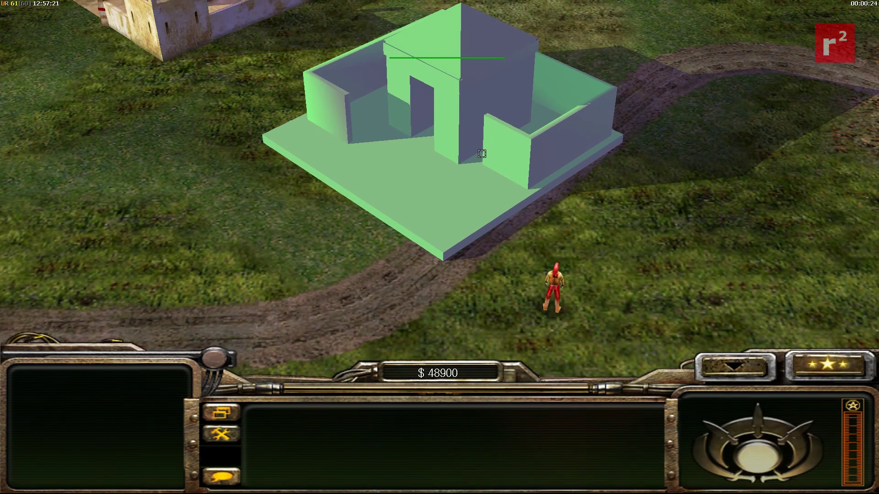
{"action": "scroll", "coordinate": [478, 151], "scroll_direction": "down", "scroll_amount": 2}
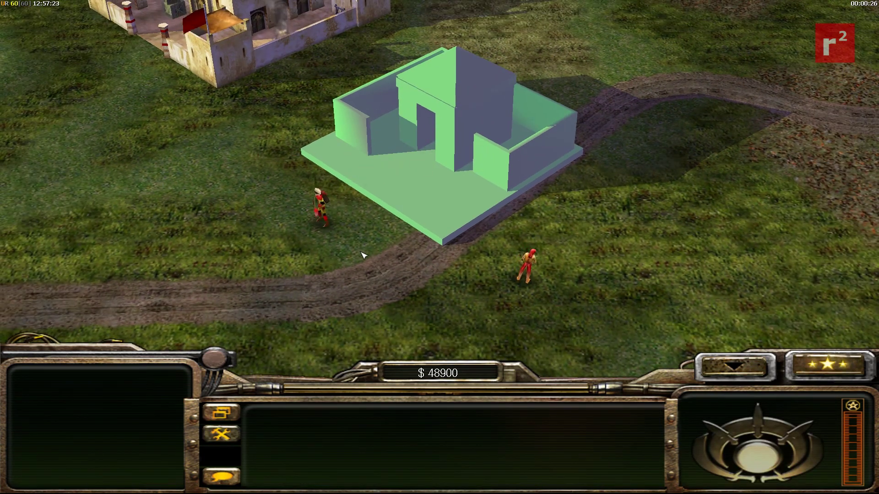
Leave the skirmish match, close the score screen and quit the game to the desktop.
{"action": "key", "text": "Escape"}
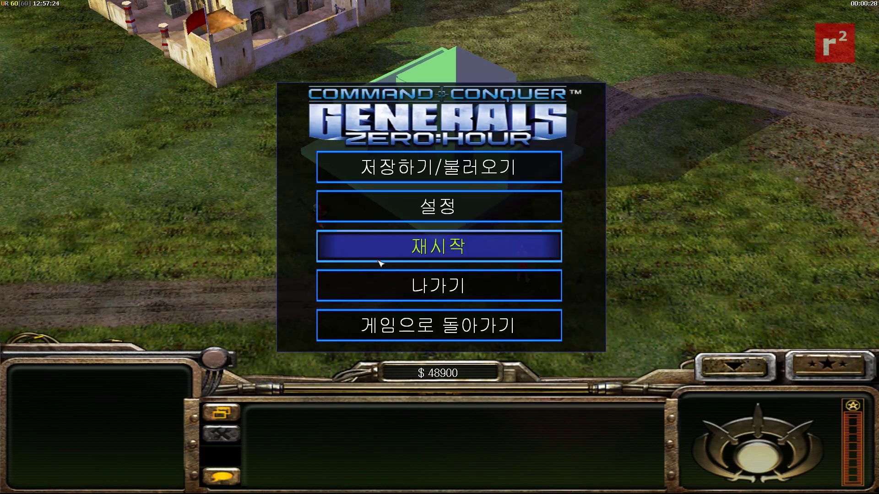
{"action": "left_click", "coordinate": [397, 296]}
{"action": "left_click", "coordinate": [356, 338]}
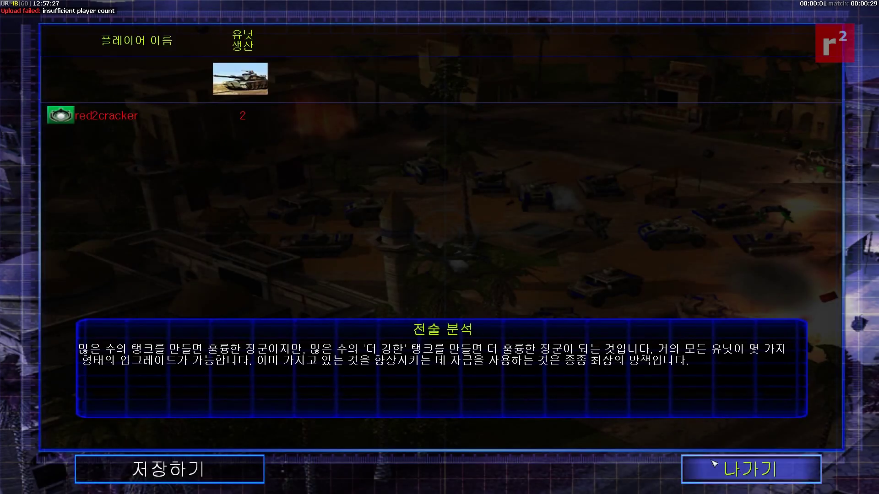
{"action": "left_click", "coordinate": [725, 466]}
{"action": "left_click", "coordinate": [677, 447]}
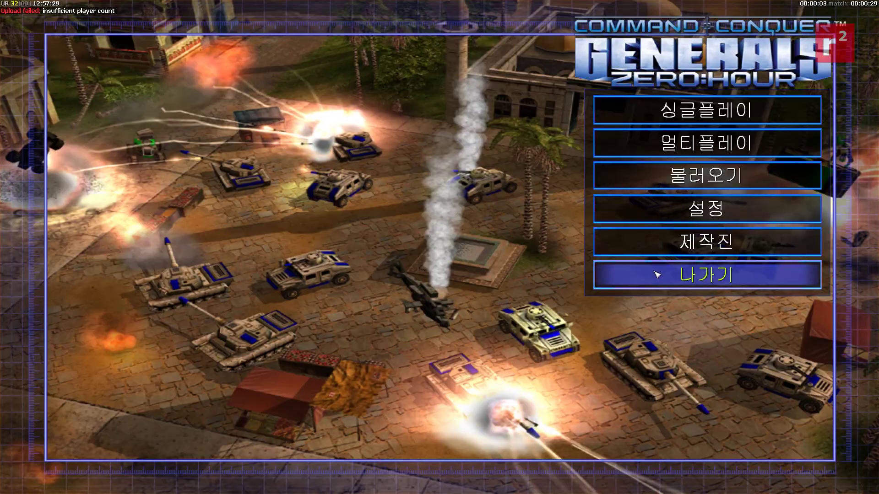
{"action": "left_click", "coordinate": [613, 274]}
{"action": "left_click", "coordinate": [364, 337]}
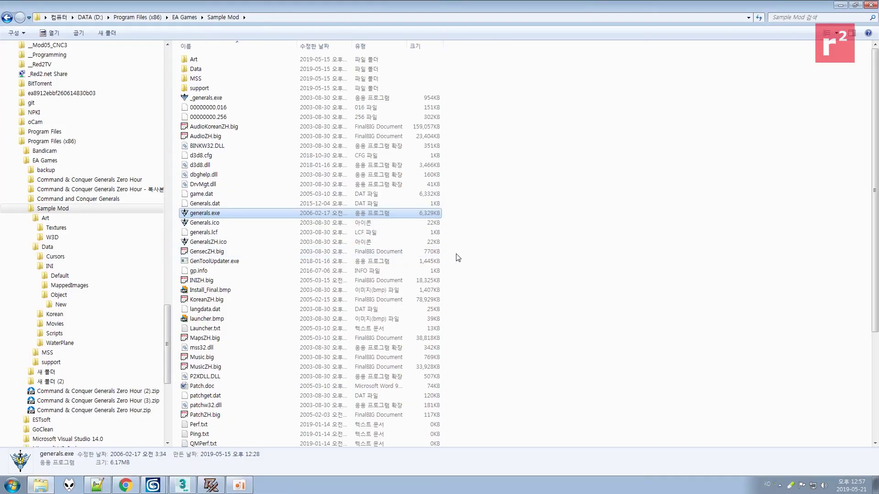
Check the oCam recorder window briefly, hide it and switch to 3ds Max with f03.max.
{"action": "left_click", "coordinate": [240, 486]}
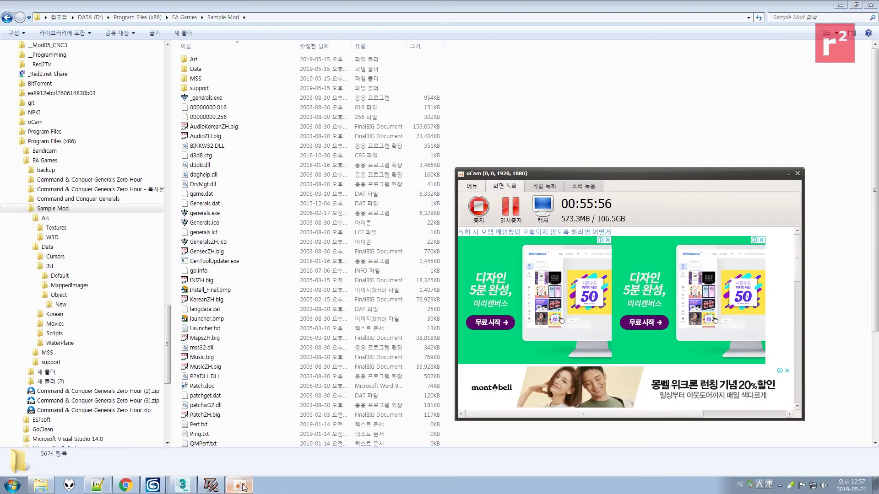
{"action": "left_click", "coordinate": [242, 487]}
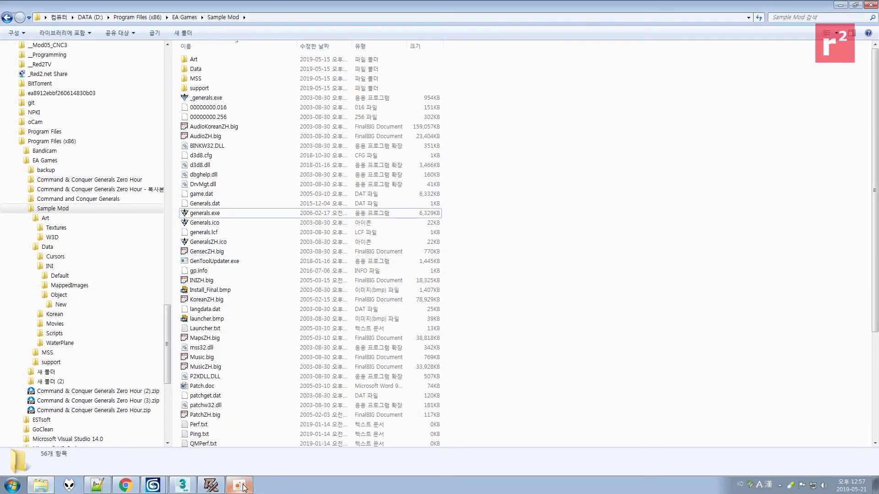
{"action": "left_click", "coordinate": [179, 487]}
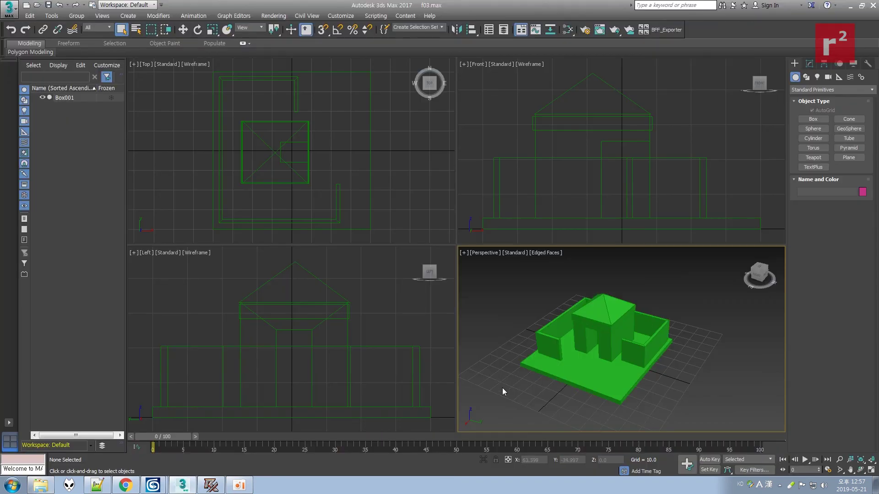